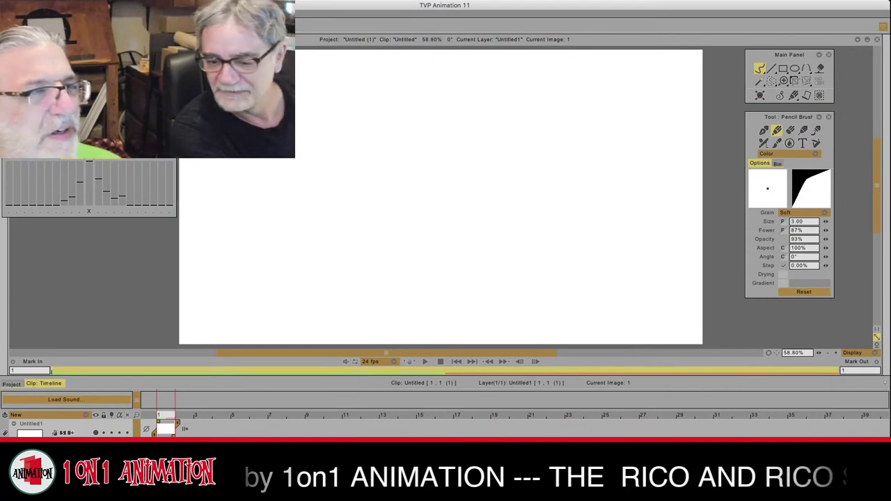
Step: Add a new background layer to the clip
{"action": "mouse_move", "coordinate": [888, 167]}
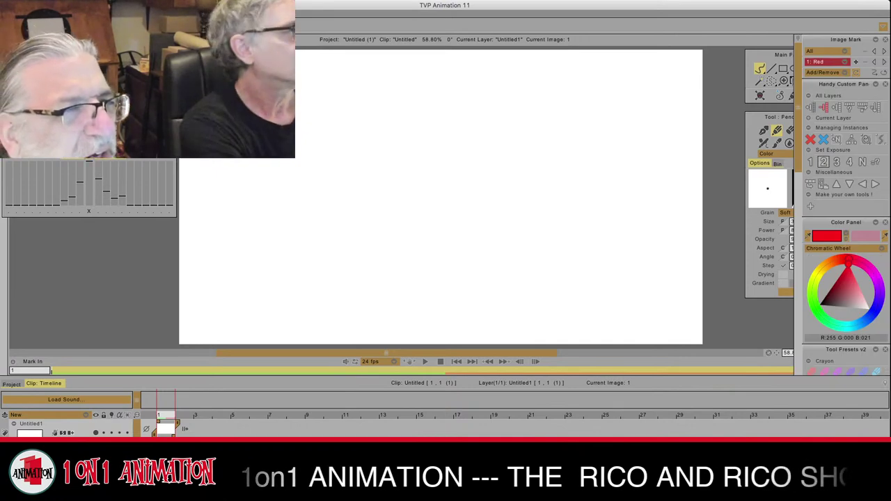
{"action": "key", "text": "Tab"}
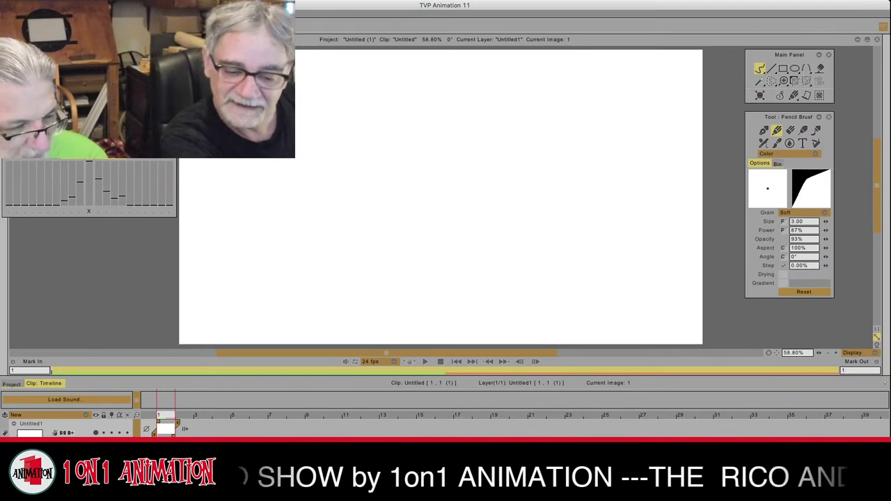
{"action": "left_click", "coordinate": [53, 415]}
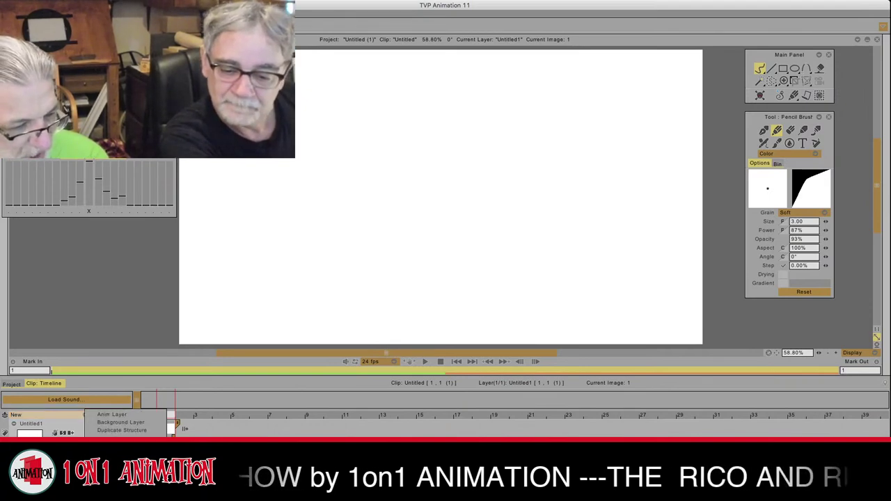
{"action": "left_click", "coordinate": [120, 423]}
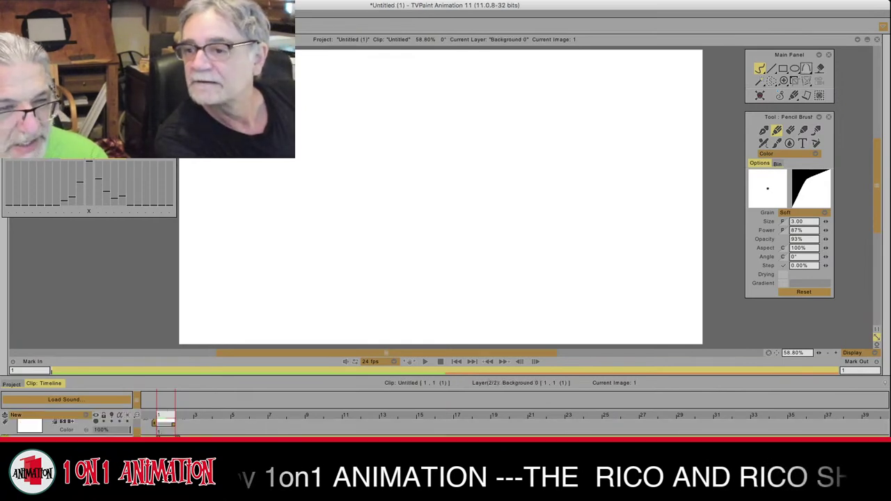
Step: Fill the background layer with dark grey (RGB 80, 71, 72) using the paint bucket, and return to the freehand pencil brush
{"action": "mouse_move", "coordinate": [889, 84]}
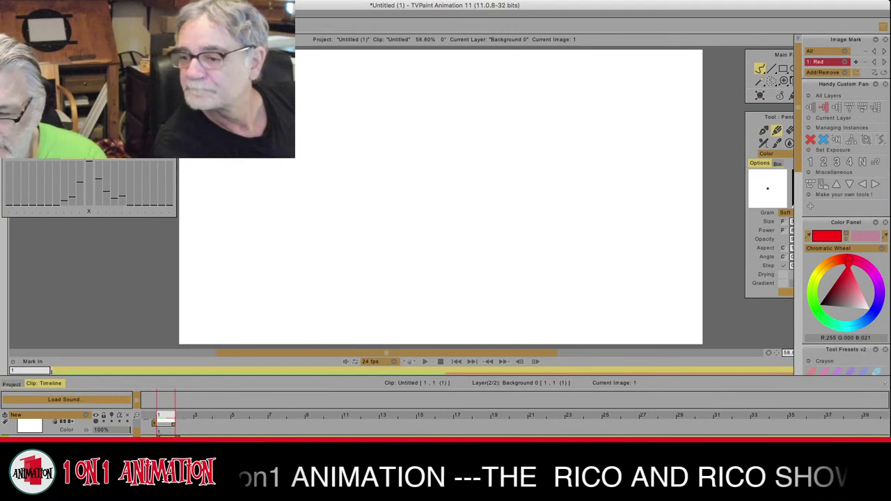
{"action": "left_click", "coordinate": [854, 307]}
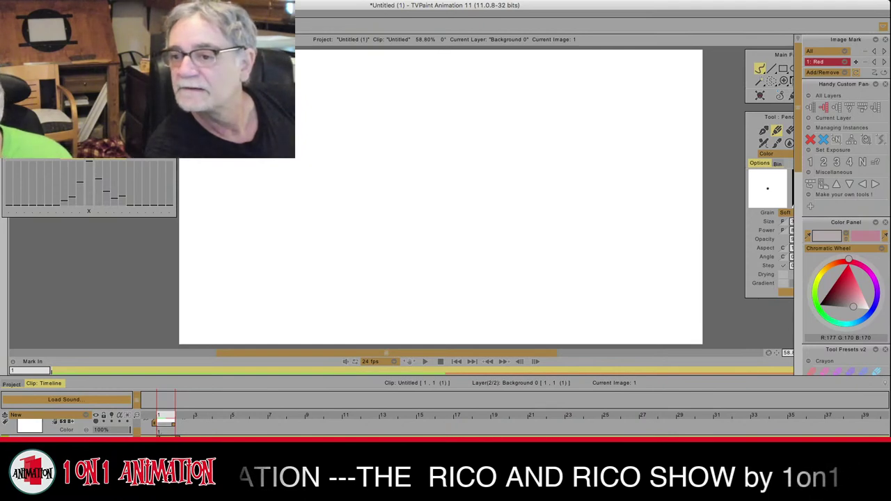
{"action": "key", "text": "Tab"}
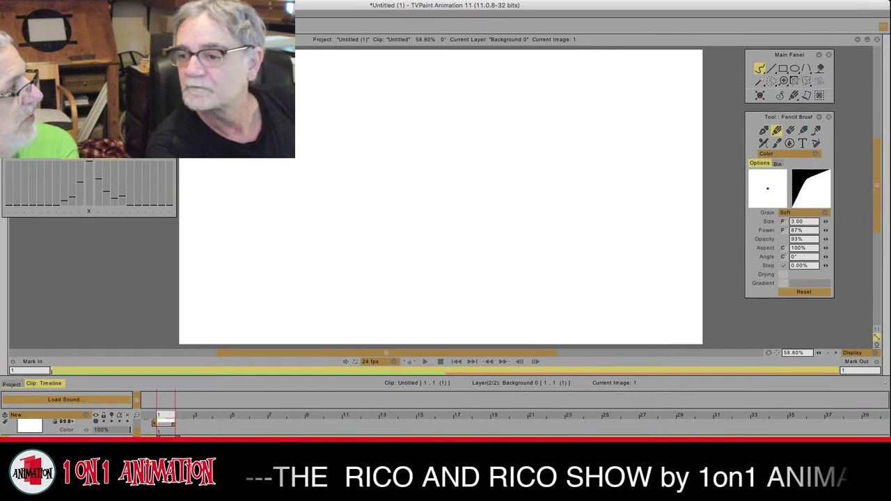
{"action": "key", "text": "Tab"}
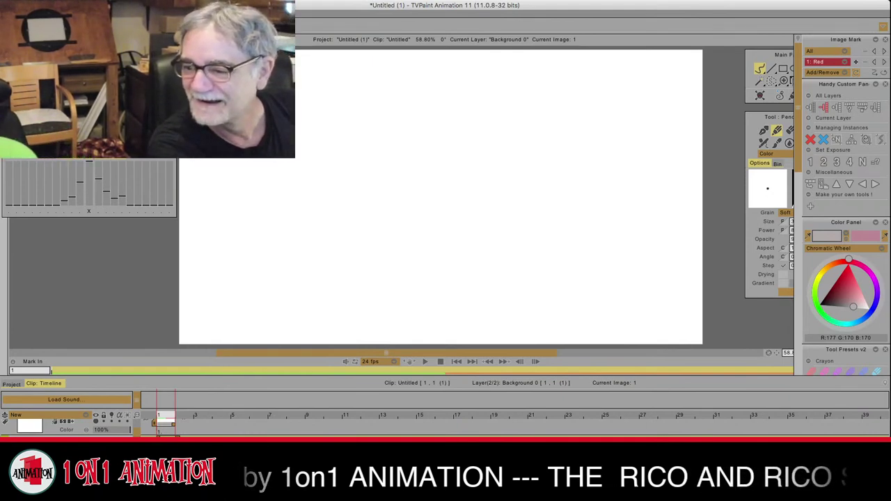
{"action": "left_click", "coordinate": [835, 305]}
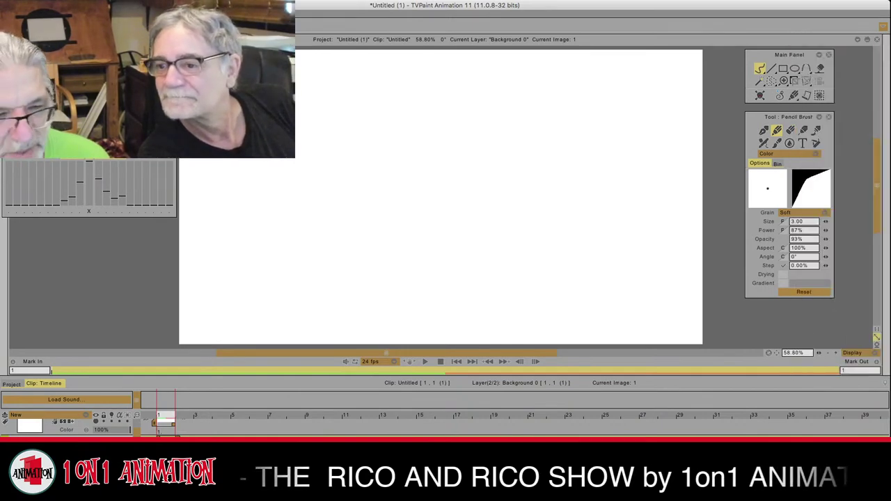
{"action": "left_click", "coordinate": [820, 68]}
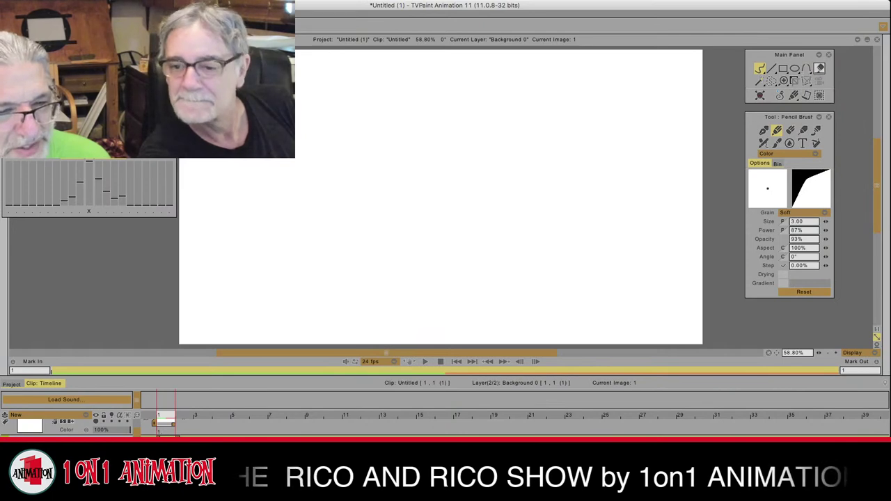
{"action": "left_click", "coordinate": [441, 197]}
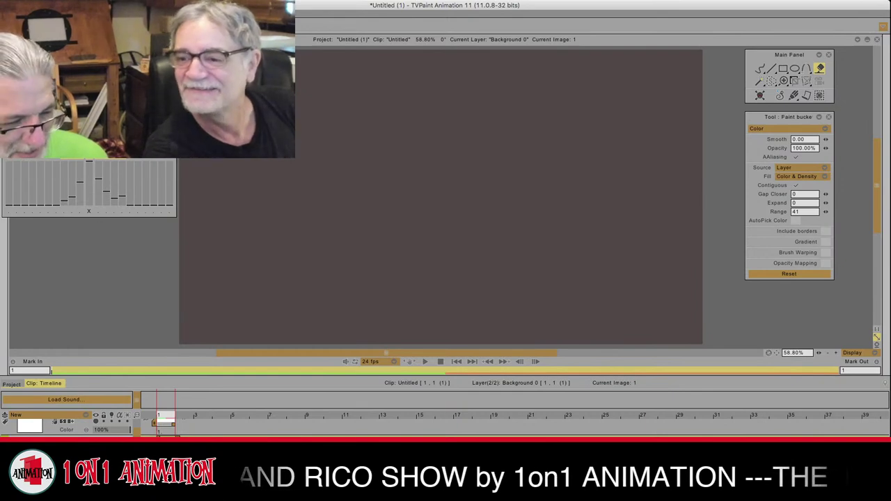
{"action": "left_click", "coordinate": [760, 68]}
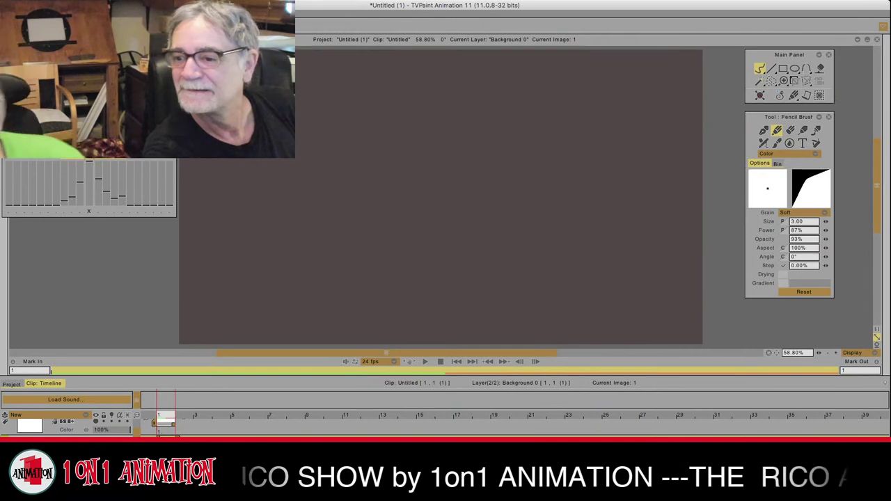
Step: Try a light grey (RGB 221, 212, 213) pencil stroke on the background layer and undo it
{"action": "mouse_move", "coordinate": [887, 209]}
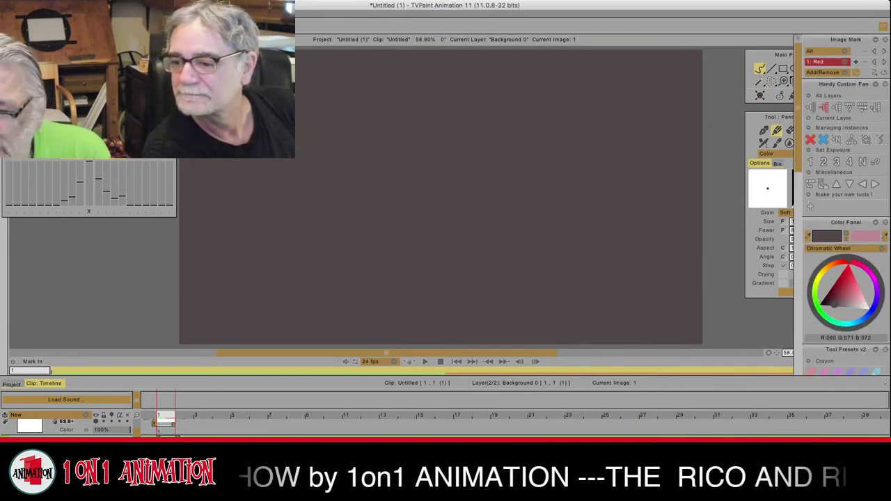
{"action": "left_click", "coordinate": [862, 307]}
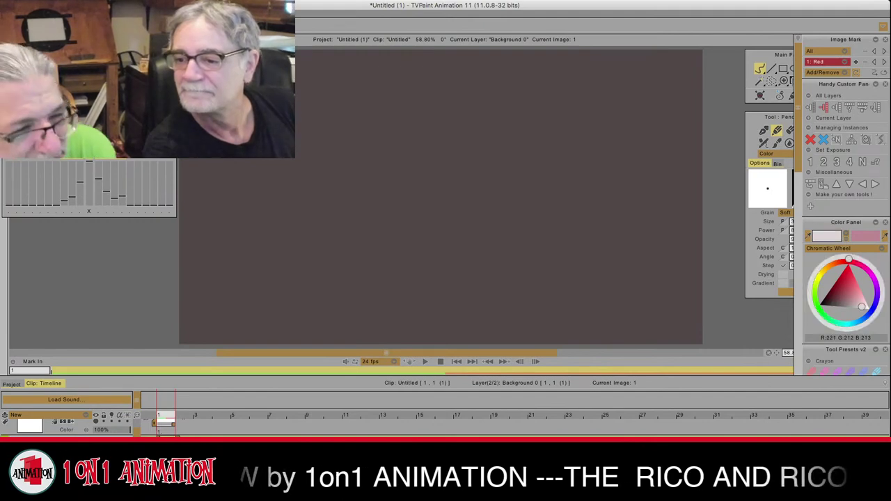
{"action": "mouse_move", "coordinate": [578, 143]}
{"action": "left_mouse_down"}
{"action": "mouse_move", "coordinate": [502, 173]}
{"action": "mouse_move", "coordinate": [472, 166]}
{"action": "mouse_move", "coordinate": [431, 216]}
{"action": "mouse_move", "coordinate": [428, 237]}
{"action": "left_mouse_up"}
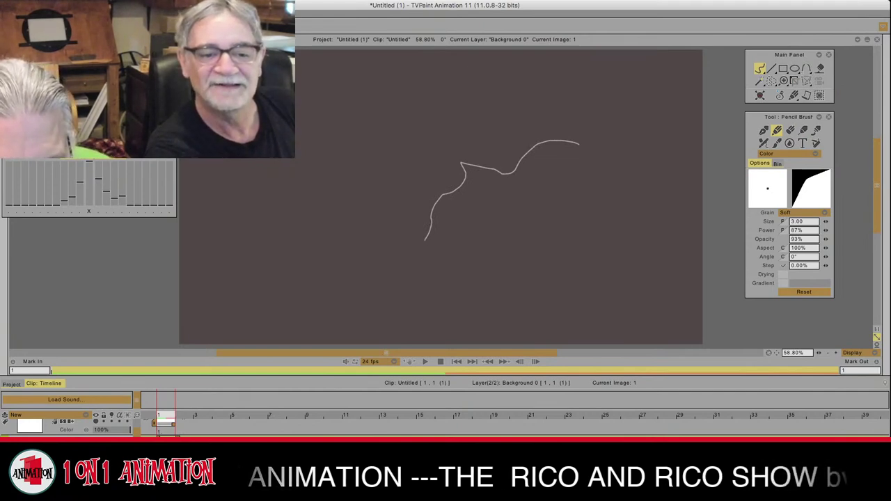
{"action": "key", "text": "ctrl+z"}
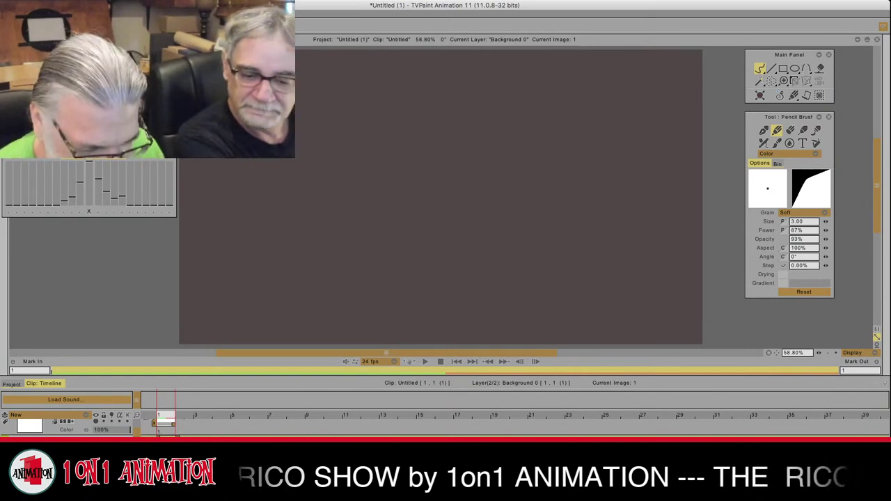
Step: Activate the Untitled1 layer, test a red ellipse stroke, and set the drawing colour to light grey (RGB 205, 205, 205)
{"action": "key", "text": "Up"}
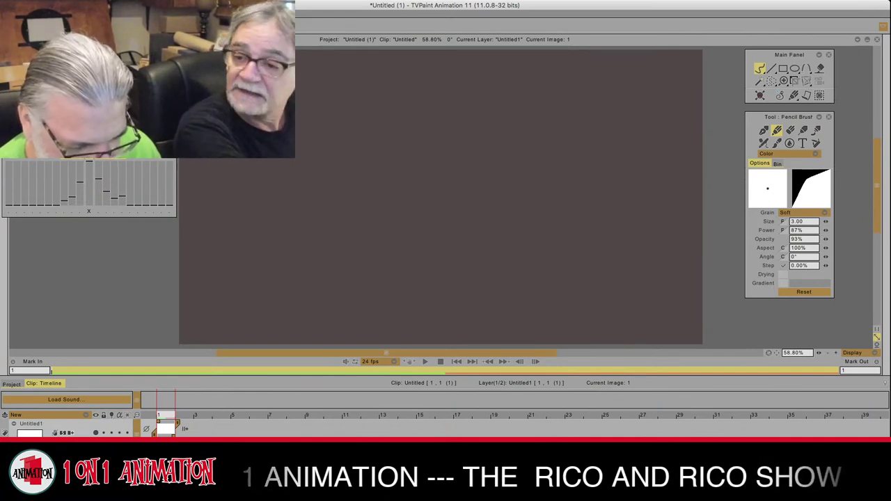
{"action": "mouse_move", "coordinate": [887, 209]}
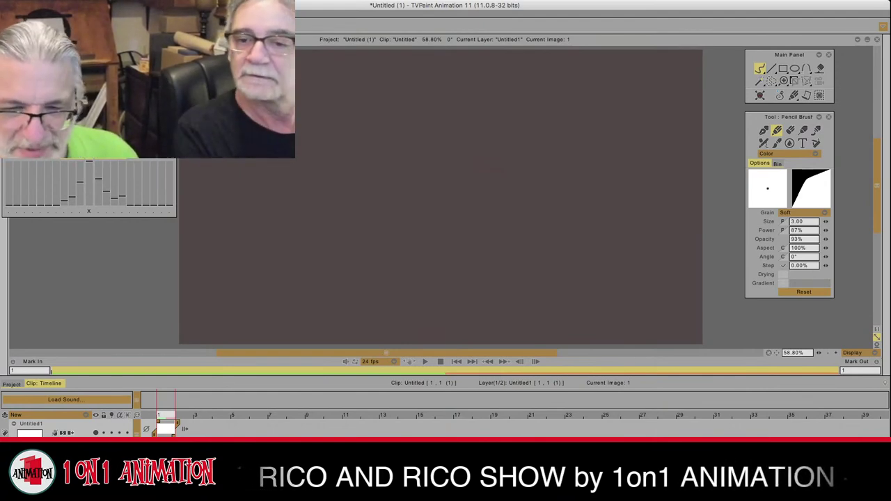
{"action": "left_click_drag", "start_coordinate": [431, 153], "coordinate": [464, 131]}
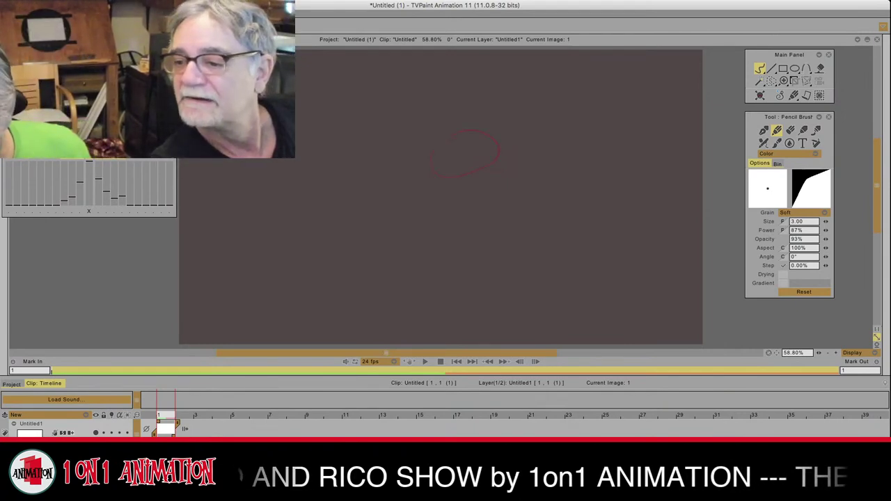
{"action": "mouse_move", "coordinate": [888, 162]}
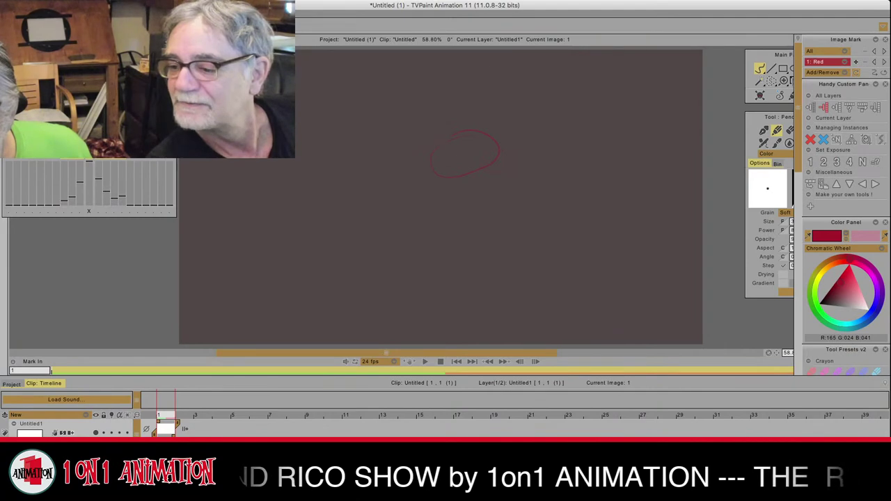
{"action": "left_click", "coordinate": [860, 308]}
{"action": "left_click_drag", "start_coordinate": [860, 309], "coordinate": [859, 308]}
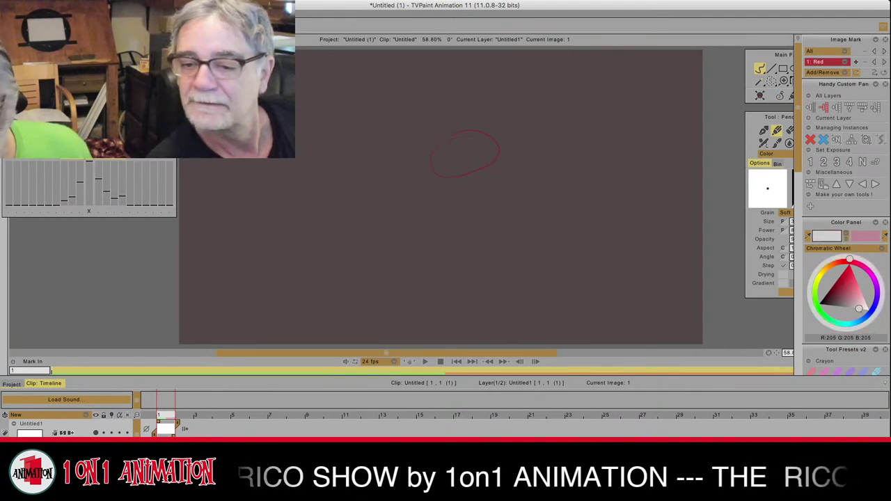
Step: Try ellipse and S-curve strokes with the light grey pencil, undoing each test
{"action": "mouse_move", "coordinate": [404, 113]}
{"action": "left_mouse_down"}
{"action": "mouse_move", "coordinate": [423, 125]}
{"action": "mouse_move", "coordinate": [357, 148]}
{"action": "left_mouse_up"}
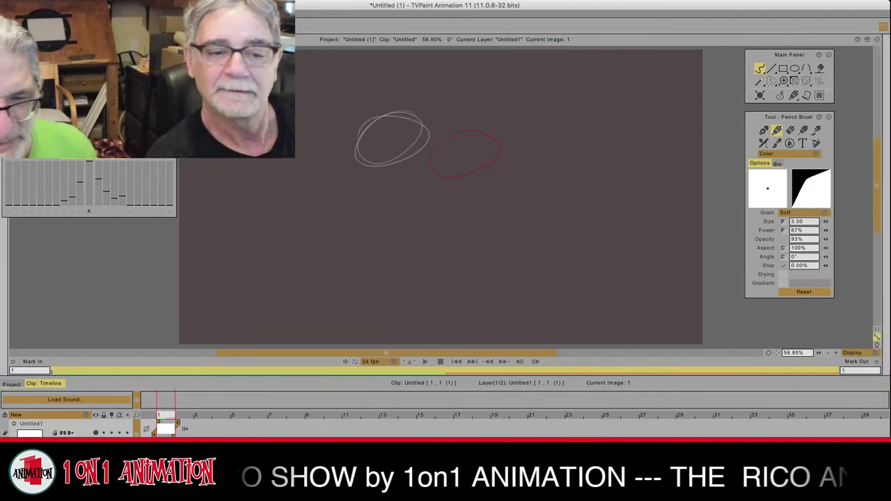
{"action": "key", "text": "ctrl+z"}
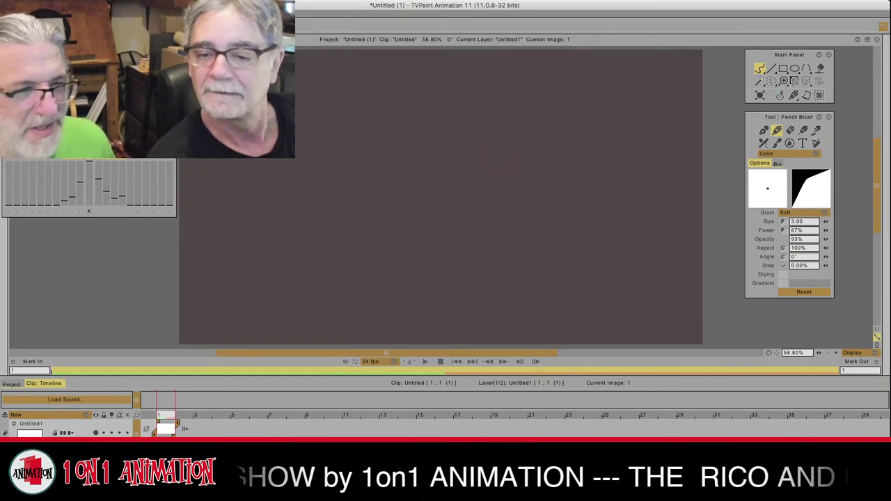
{"action": "mouse_move", "coordinate": [418, 110]}
{"action": "left_mouse_down"}
{"action": "mouse_move", "coordinate": [421, 165]}
{"action": "mouse_move", "coordinate": [444, 164]}
{"action": "left_mouse_up"}
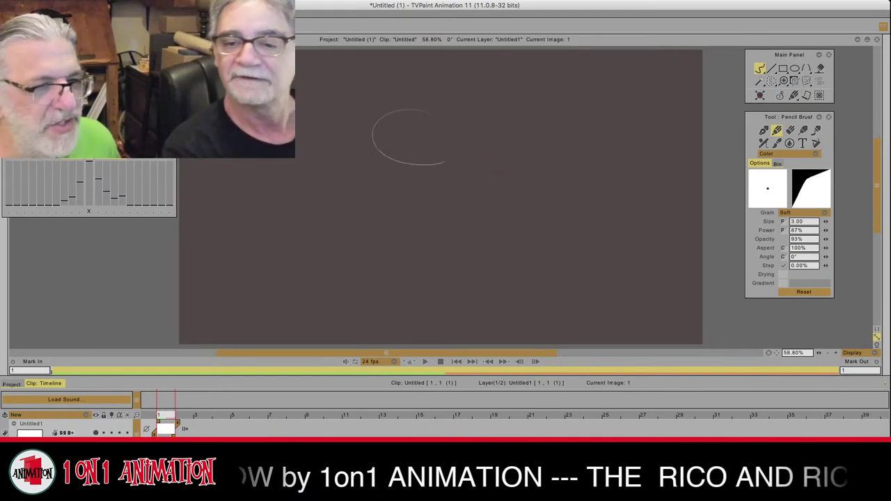
{"action": "key", "text": "ctrl+z"}
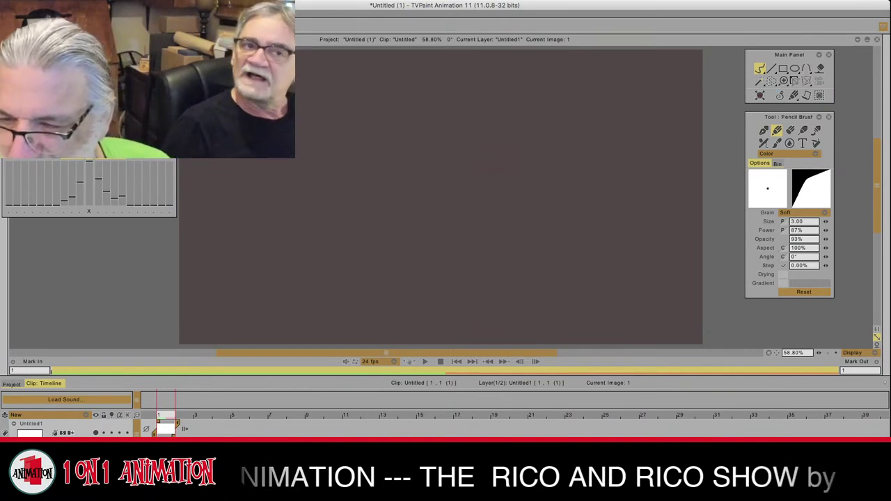
{"action": "mouse_move", "coordinate": [430, 141]}
{"action": "left_mouse_down"}
{"action": "mouse_move", "coordinate": [477, 182]}
{"action": "mouse_move", "coordinate": [482, 273]}
{"action": "left_mouse_up"}
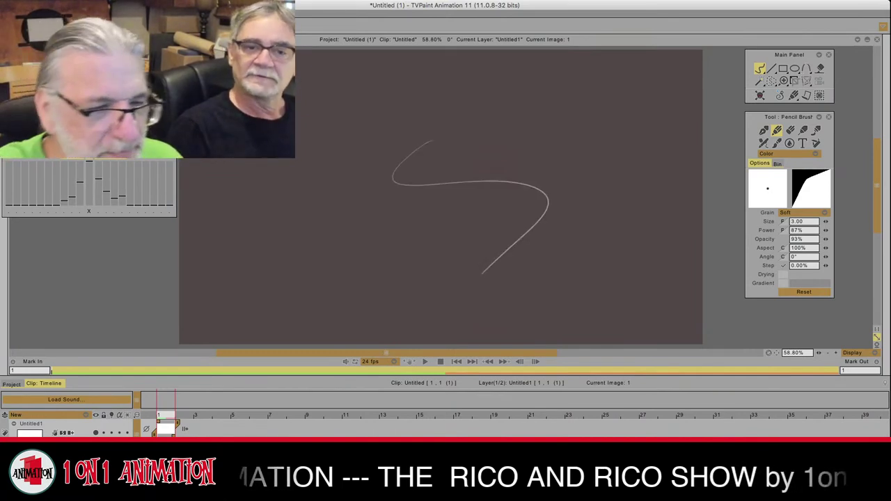
{"action": "key", "text": "super+z"}
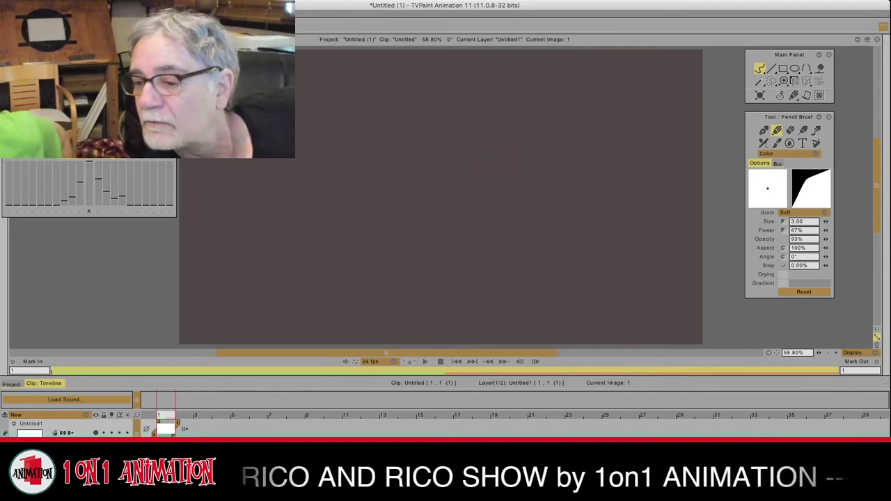
Step: Set the pencil brush size to 6, test it with a zigzag stroke, and undo the stroke
{"action": "left_click_drag", "start_coordinate": [826, 221], "coordinate": [828, 222]}
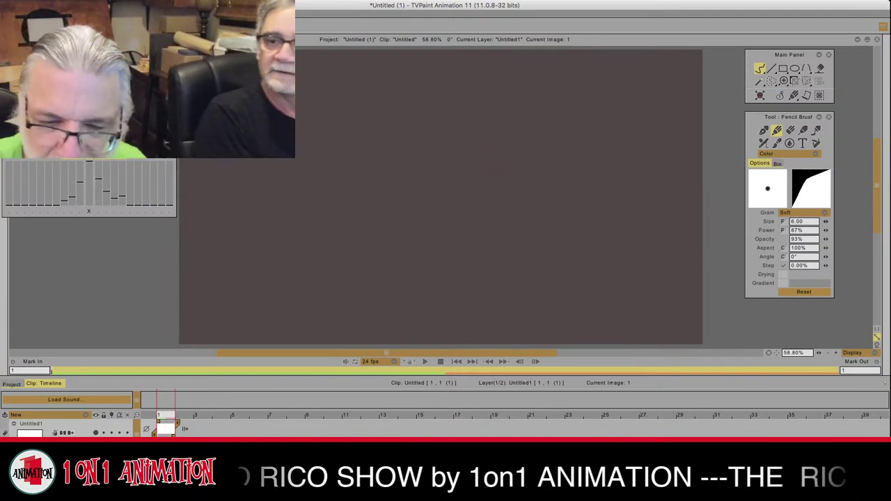
{"action": "mouse_move", "coordinate": [478, 142]}
{"action": "left_mouse_down"}
{"action": "mouse_move", "coordinate": [476, 223]}
{"action": "mouse_move", "coordinate": [521, 232]}
{"action": "left_mouse_up"}
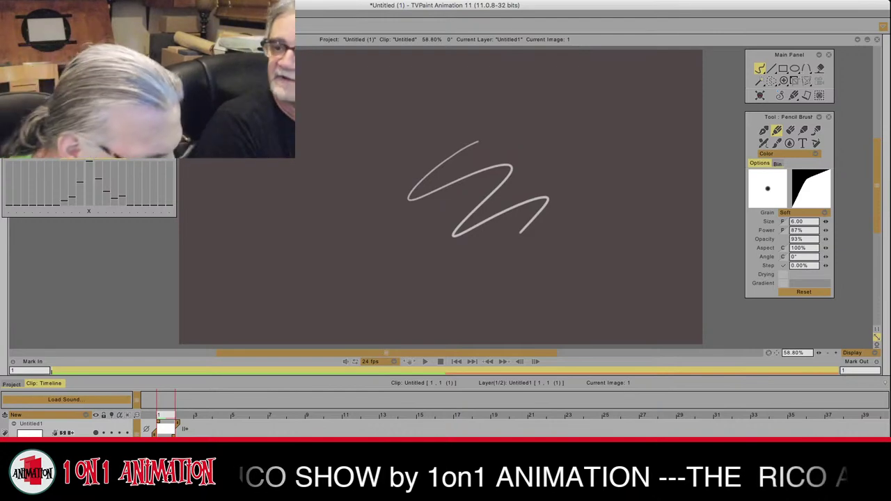
{"action": "key", "text": "ctrl+z"}
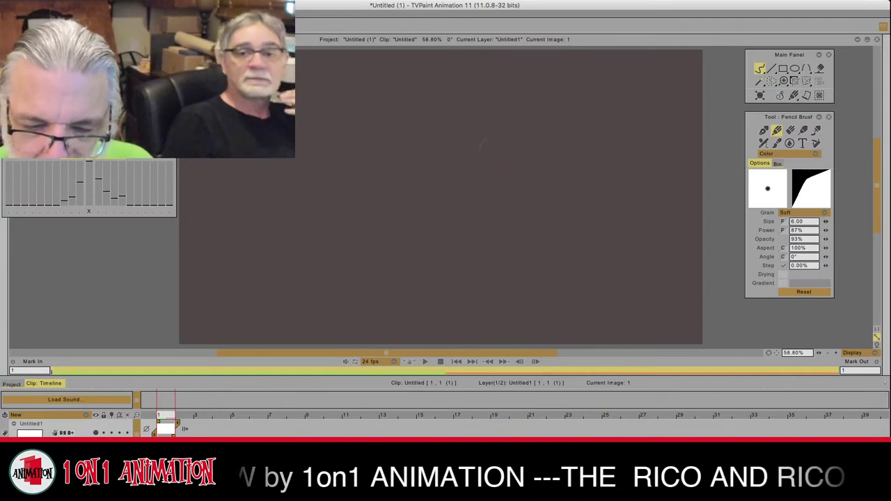
Step: Sketch a figure's round head and curved torso near the canvas centre, with the first lines of the bent leg below
{"action": "mouse_move", "coordinate": [481, 145]}
{"action": "left_mouse_down"}
{"action": "mouse_move", "coordinate": [517, 150]}
{"action": "mouse_move", "coordinate": [488, 162]}
{"action": "mouse_move", "coordinate": [505, 142]}
{"action": "mouse_move", "coordinate": [484, 206]}
{"action": "left_mouse_up"}
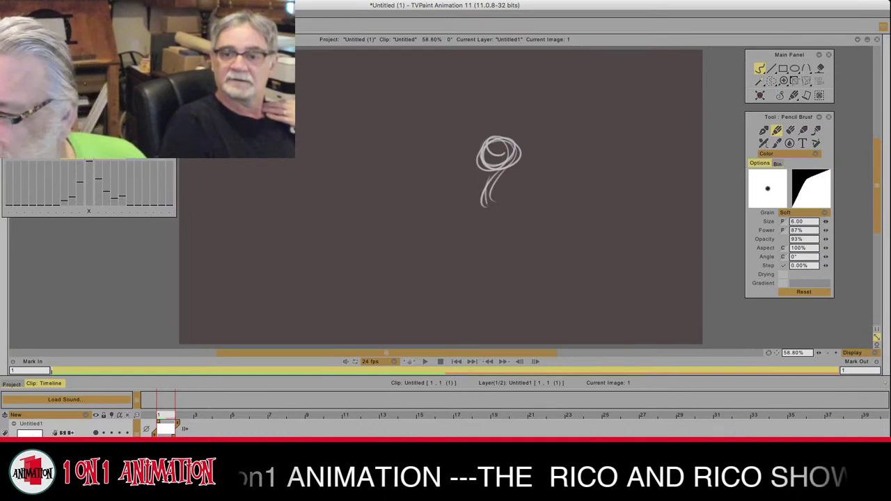
{"action": "mouse_move", "coordinate": [498, 171]}
{"action": "left_mouse_down"}
{"action": "mouse_move", "coordinate": [481, 204]}
{"action": "mouse_move", "coordinate": [500, 200]}
{"action": "mouse_move", "coordinate": [518, 221]}
{"action": "left_mouse_up"}
{"action": "left_click_drag", "start_coordinate": [502, 192], "coordinate": [519, 228]}
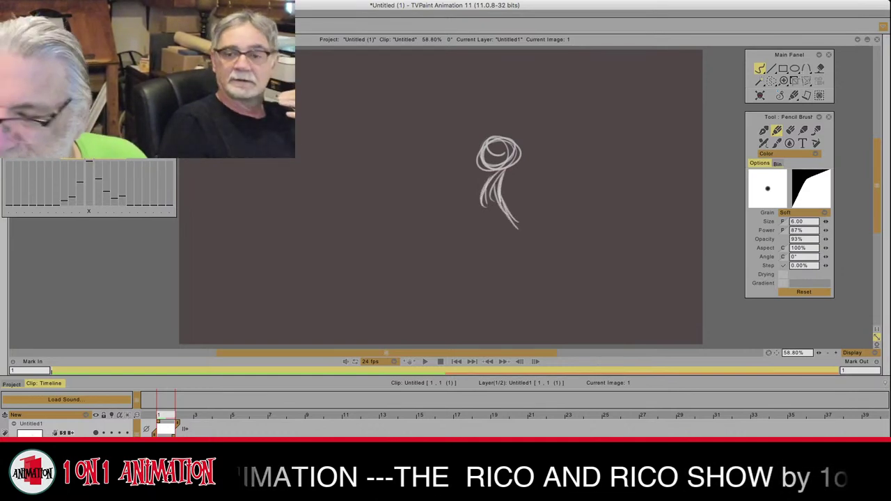
{"action": "mouse_move", "coordinate": [503, 182]}
{"action": "left_mouse_down"}
{"action": "mouse_move", "coordinate": [519, 222]}
{"action": "mouse_move", "coordinate": [501, 213]}
{"action": "mouse_move", "coordinate": [486, 273]}
{"action": "left_mouse_up"}
{"action": "mouse_move", "coordinate": [486, 180]}
{"action": "left_mouse_down"}
{"action": "mouse_move", "coordinate": [496, 232]}
{"action": "mouse_move", "coordinate": [509, 238]}
{"action": "mouse_move", "coordinate": [503, 228]}
{"action": "mouse_move", "coordinate": [486, 264]}
{"action": "left_mouse_up"}
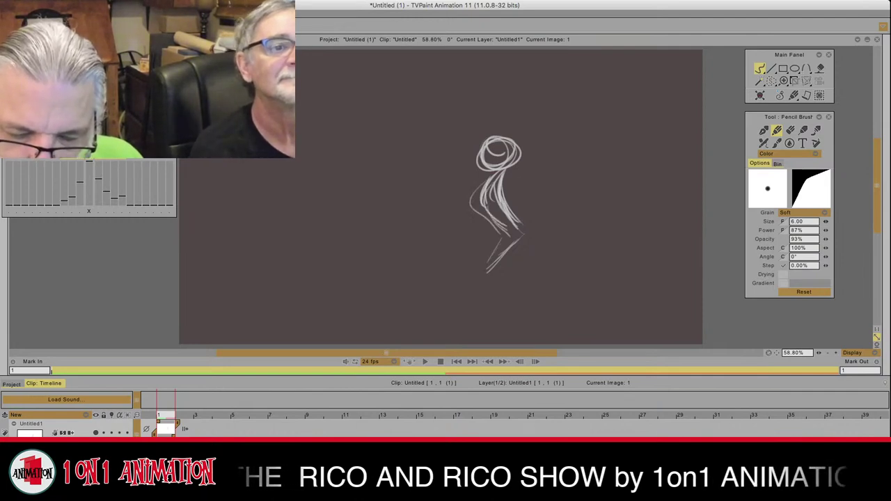
Step: Thicken the figure's bent upper leg and sketch the lower section angling back up from its lowest point
{"action": "left_click_drag", "start_coordinate": [507, 223], "coordinate": [496, 243]}
{"action": "left_click_drag", "start_coordinate": [498, 240], "coordinate": [483, 267]}
{"action": "left_click_drag", "start_coordinate": [462, 233], "coordinate": [487, 272]}
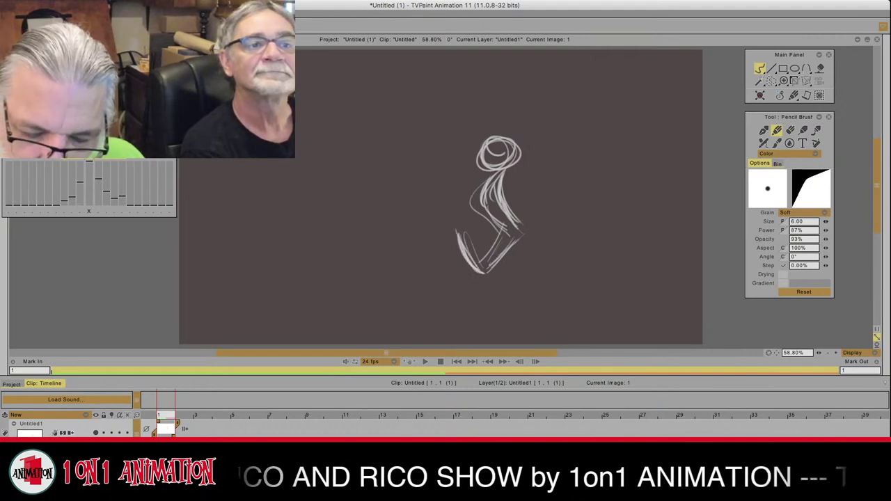
{"action": "mouse_move", "coordinate": [463, 231]}
{"action": "left_mouse_down"}
{"action": "mouse_move", "coordinate": [487, 260]}
{"action": "mouse_move", "coordinate": [472, 272]}
{"action": "mouse_move", "coordinate": [475, 257]}
{"action": "left_mouse_up"}
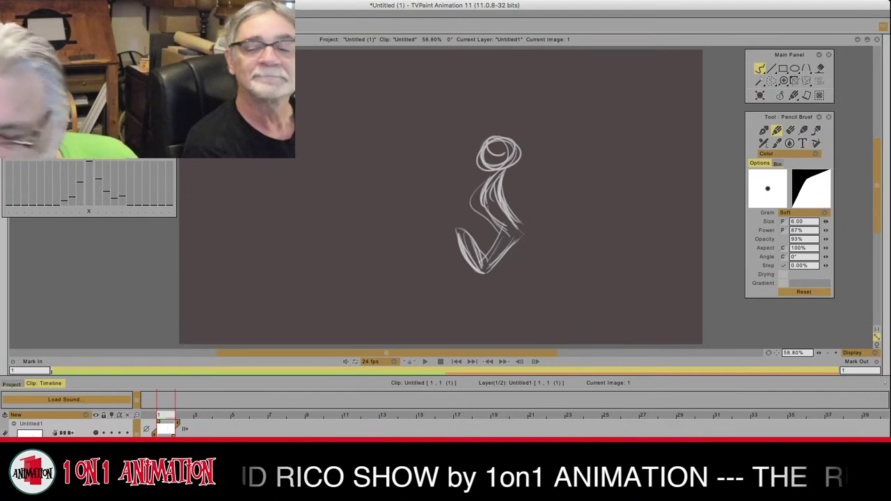
Step: Sketch the figure's trailing leg extending right from the hips, ending in a curved lower leg and foot
{"action": "left_click_drag", "start_coordinate": [521, 225], "coordinate": [539, 234]}
{"action": "left_click_drag", "start_coordinate": [521, 229], "coordinate": [549, 235]}
{"action": "mouse_move", "coordinate": [524, 229]}
{"action": "left_mouse_down"}
{"action": "mouse_move", "coordinate": [559, 229]}
{"action": "mouse_move", "coordinate": [556, 255]}
{"action": "mouse_move", "coordinate": [533, 272]}
{"action": "left_mouse_up"}
{"action": "left_click_drag", "start_coordinate": [555, 237], "coordinate": [527, 273]}
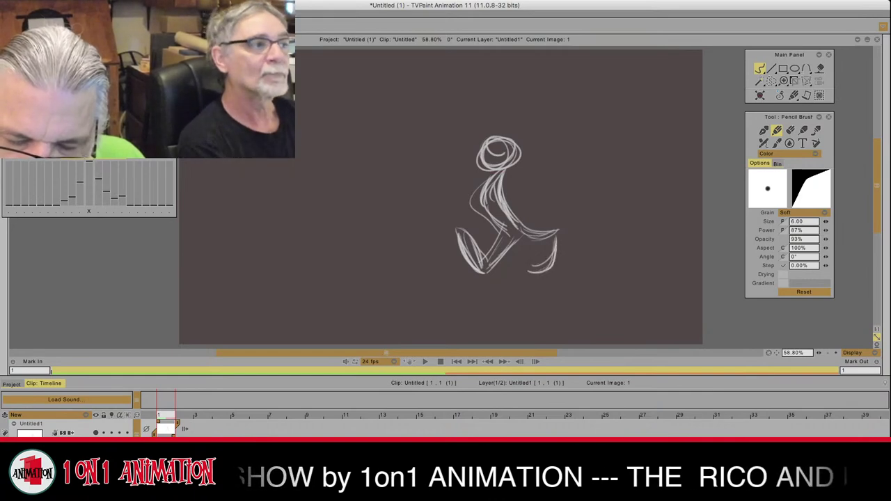
{"action": "mouse_move", "coordinate": [548, 245]}
{"action": "left_mouse_down"}
{"action": "mouse_move", "coordinate": [520, 244]}
{"action": "mouse_move", "coordinate": [541, 260]}
{"action": "mouse_move", "coordinate": [525, 274]}
{"action": "mouse_move", "coordinate": [559, 262]}
{"action": "left_mouse_up"}
{"action": "left_click_drag", "start_coordinate": [560, 264], "coordinate": [526, 273]}
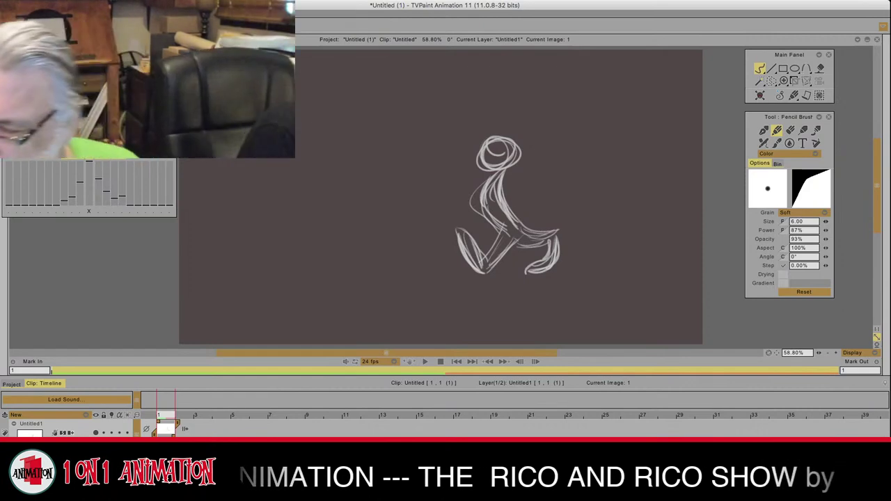
Step: Add an empty second image after the first drawing on the animation layer and flip between the two images
{"action": "mouse_move", "coordinate": [889, 140]}
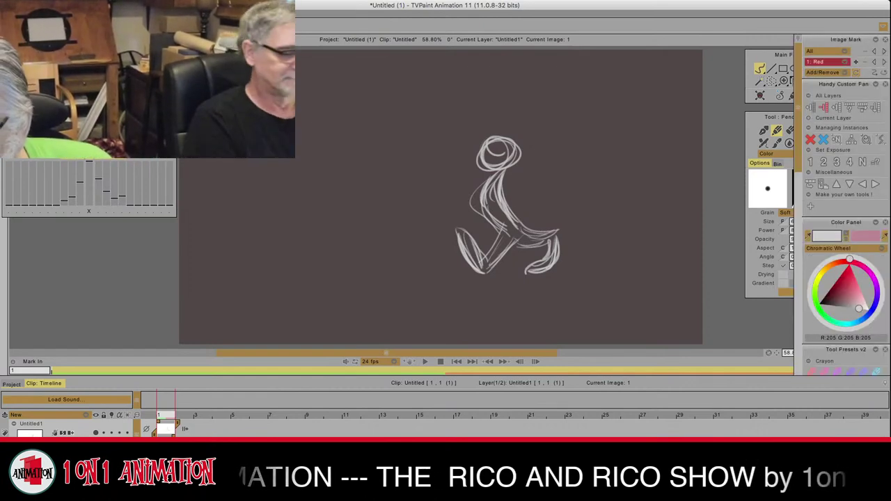
{"action": "left_click", "coordinate": [824, 140]}
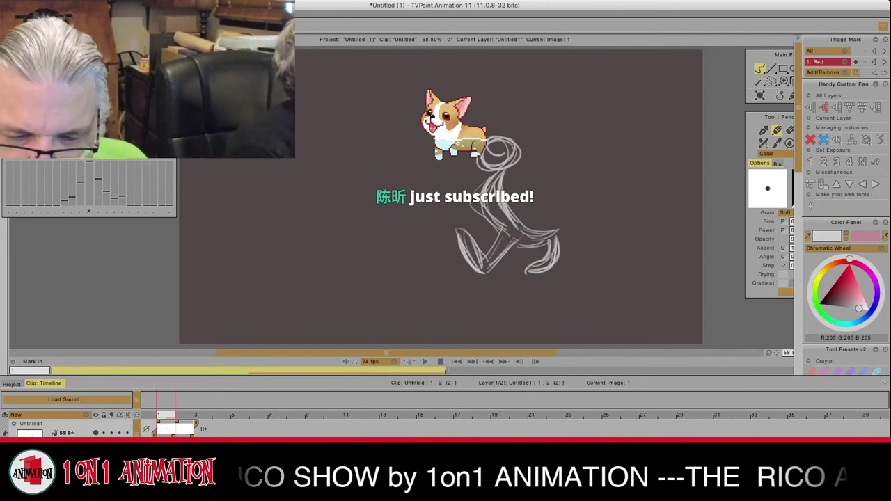
{"action": "key", "text": "Right"}
{"action": "key", "text": "Left"}
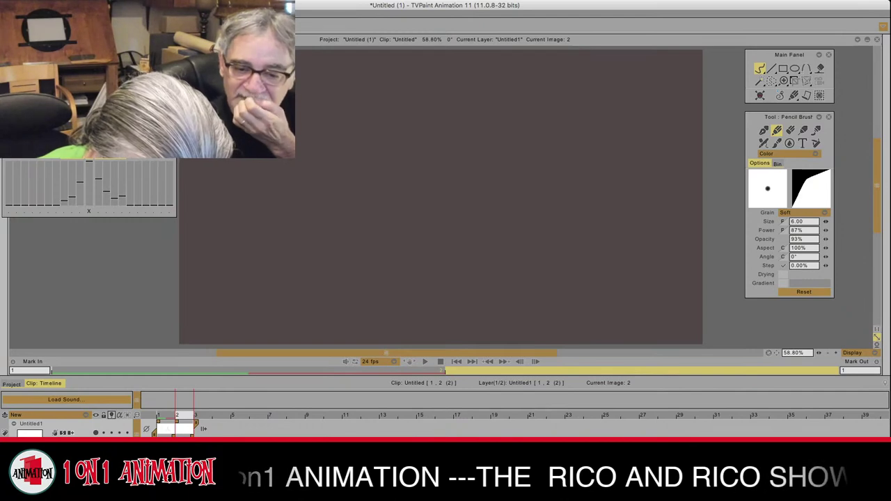
Step: Turn on the light table for the animation layer on image 2
{"action": "left_click", "coordinate": [111, 416]}
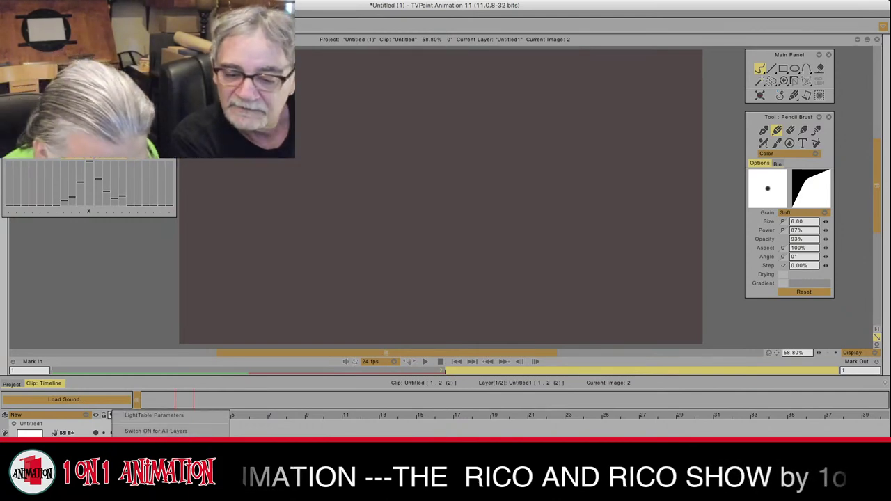
{"action": "key", "text": "Escape"}
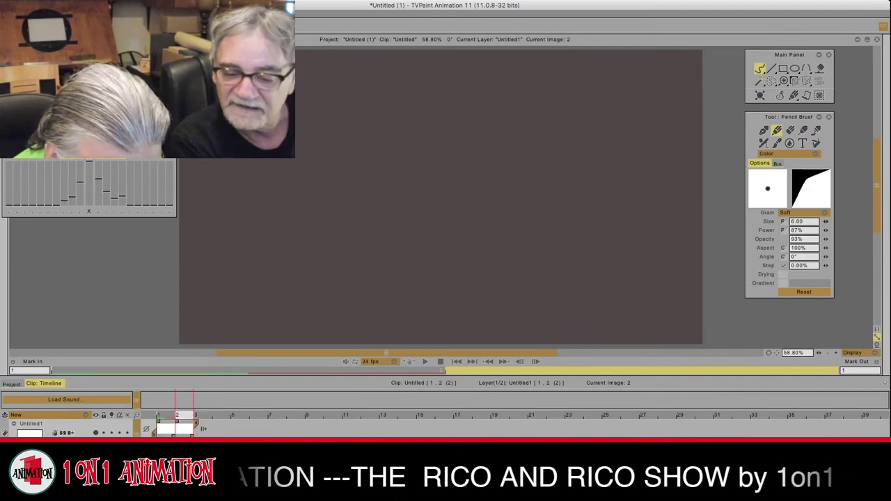
{"action": "left_click", "coordinate": [111, 433]}
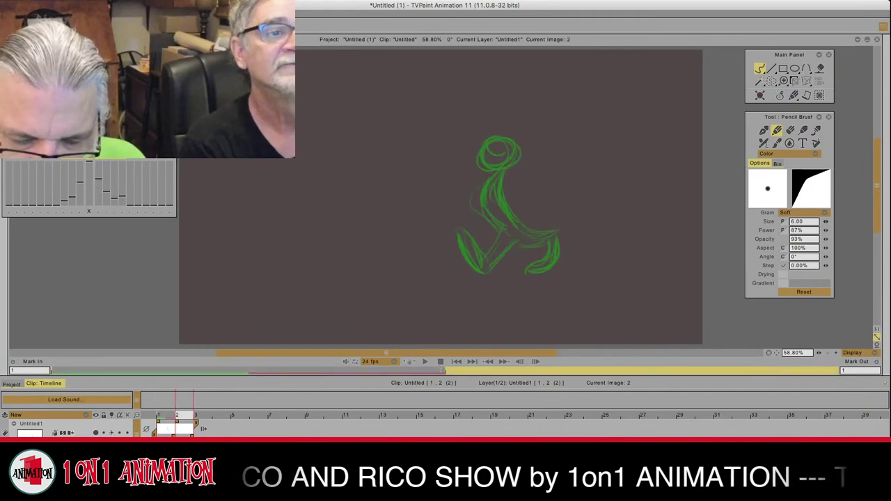
Step: On image 2, sketch a second pose over the first with a lower head, a curved back line and a flat front foot
{"action": "left_click_drag", "start_coordinate": [474, 272], "coordinate": [535, 270]}
{"action": "mouse_move", "coordinate": [535, 271]}
{"action": "left_mouse_down"}
{"action": "mouse_move", "coordinate": [482, 274]}
{"action": "mouse_move", "coordinate": [482, 263]}
{"action": "mouse_move", "coordinate": [524, 268]}
{"action": "mouse_move", "coordinate": [500, 259]}
{"action": "mouse_move", "coordinate": [523, 266]}
{"action": "mouse_move", "coordinate": [507, 213]}
{"action": "mouse_move", "coordinate": [522, 222]}
{"action": "left_mouse_up"}
{"action": "mouse_move", "coordinate": [501, 162]}
{"action": "left_mouse_down"}
{"action": "mouse_move", "coordinate": [489, 180]}
{"action": "mouse_move", "coordinate": [503, 186]}
{"action": "mouse_move", "coordinate": [486, 163]}
{"action": "mouse_move", "coordinate": [518, 183]}
{"action": "left_mouse_up"}
{"action": "left_click_drag", "start_coordinate": [508, 190], "coordinate": [534, 244]}
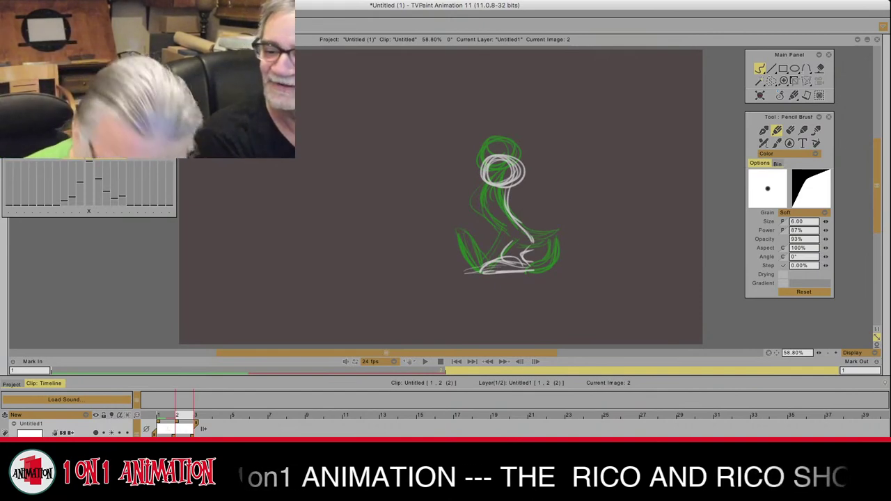
Step: Turn off the layer's light table and flip back and forth through the images to compare the two poses
{"action": "key", "text": "l"}
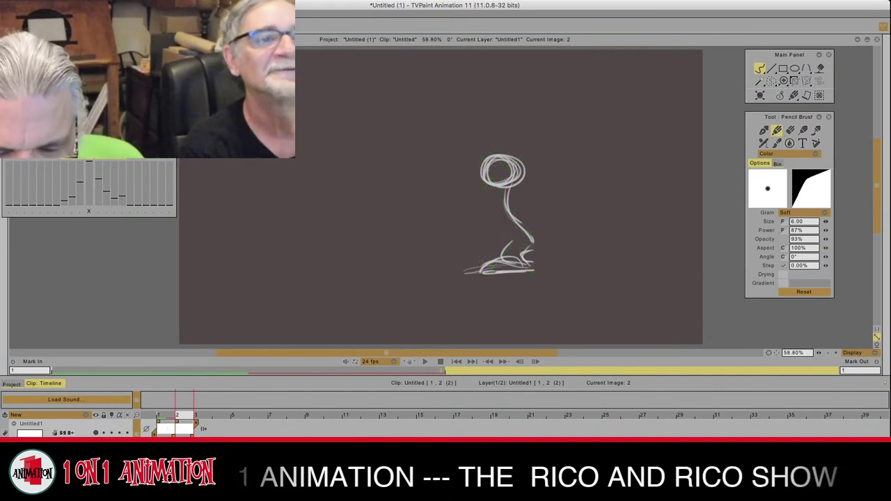
{"action": "key", "text": "Right"}
{"action": "key", "text": "Right"}
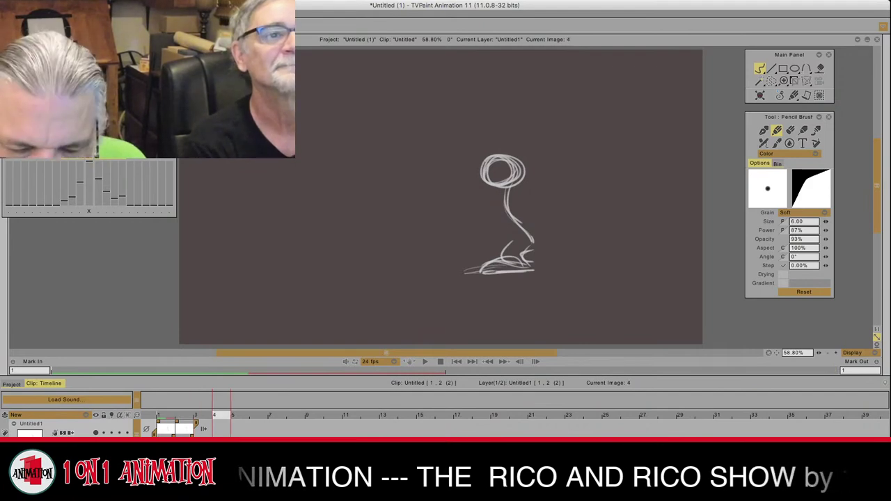
{"action": "key", "text": "Left"}
{"action": "key", "text": "Left"}
{"action": "key", "text": "Left"}
{"action": "key", "text": "Right"}
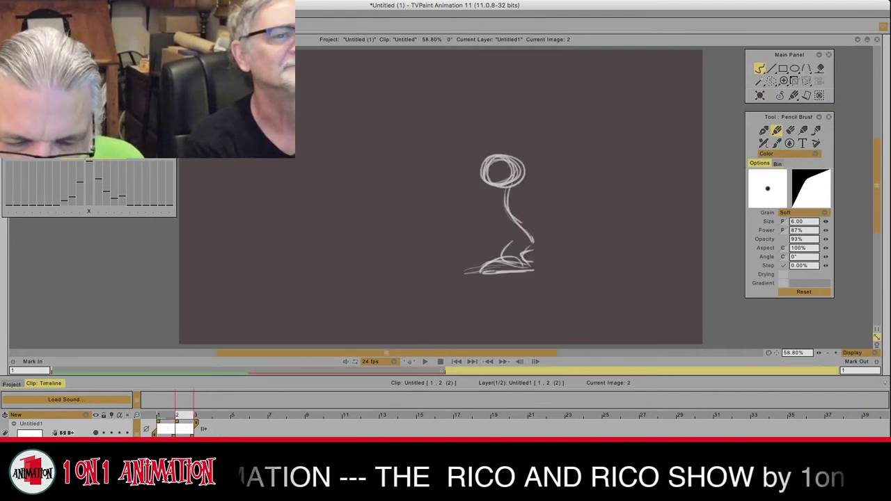
{"action": "key", "text": "Left"}
{"action": "key", "text": "Right"}
{"action": "key", "text": "Left"}
{"action": "key", "text": "Right"}
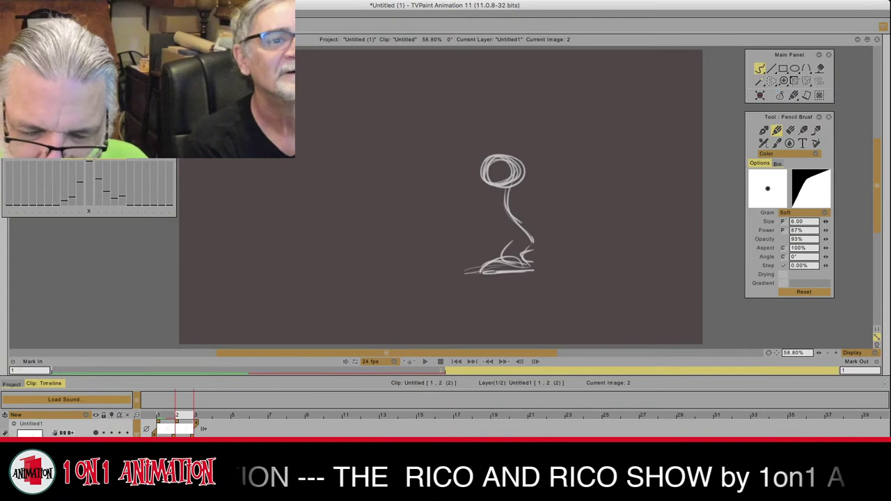
Step: On image 2, add the figure's front torso curve, bent front knee and trailing foot, checking against image 1
{"action": "mouse_move", "coordinate": [516, 156]}
{"action": "left_mouse_down"}
{"action": "mouse_move", "coordinate": [480, 228]}
{"action": "mouse_move", "coordinate": [518, 243]}
{"action": "left_mouse_up"}
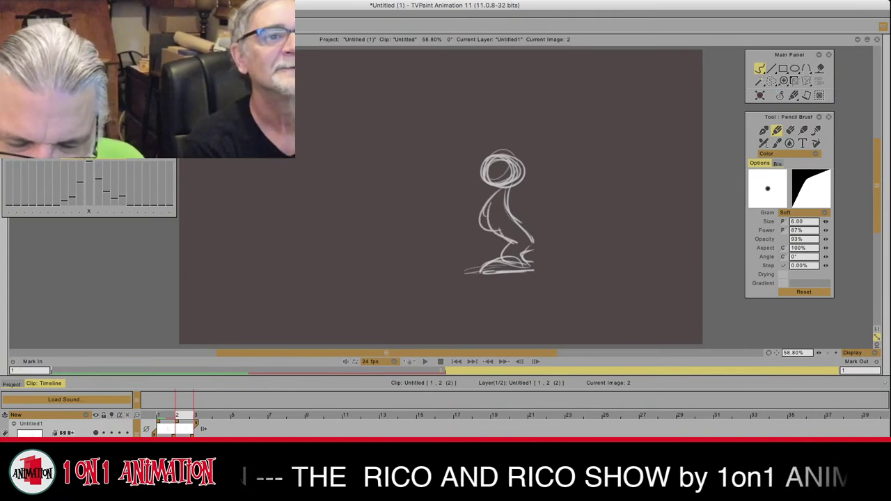
{"action": "key", "text": "Left"}
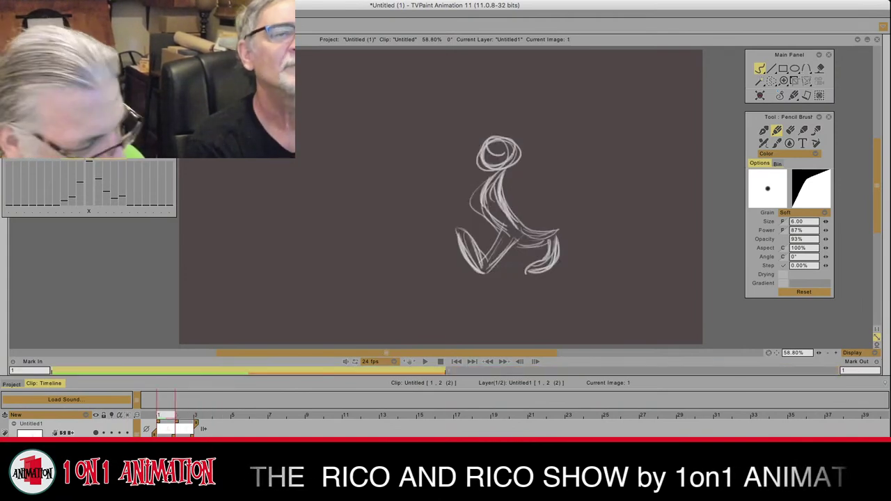
{"action": "key", "text": "Right"}
{"action": "key", "text": "Left"}
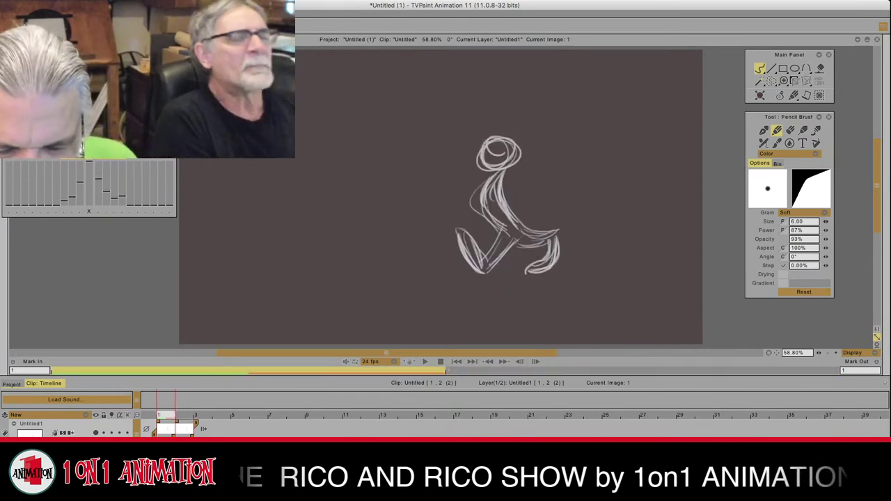
{"action": "key", "text": "Right"}
{"action": "mouse_move", "coordinate": [503, 238]}
{"action": "left_mouse_down"}
{"action": "mouse_move", "coordinate": [488, 247]}
{"action": "mouse_move", "coordinate": [549, 252]}
{"action": "mouse_move", "coordinate": [532, 252]}
{"action": "left_mouse_up"}
Step: Compare image 2 with image 1 and shade the second pose's bent knee and trailing foot solid light grey
{"action": "key", "text": "Left"}
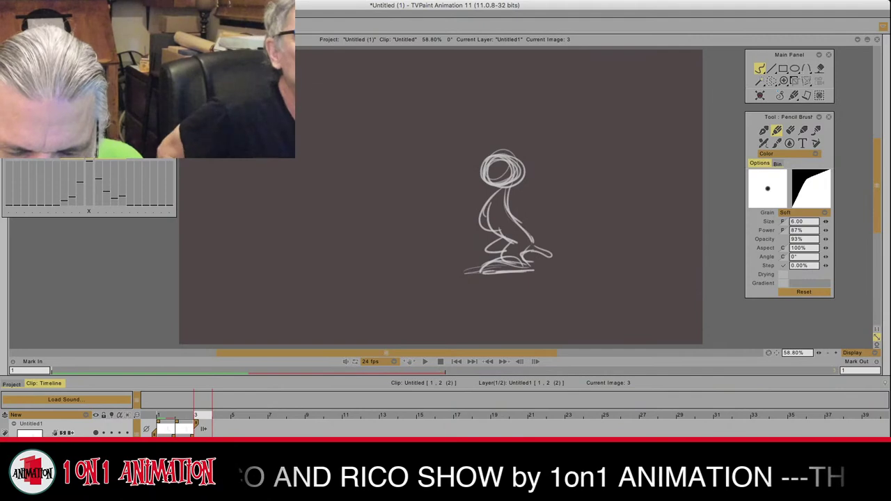
{"action": "key", "text": "Right"}
{"action": "key", "text": "Left"}
{"action": "key", "text": "Right"}
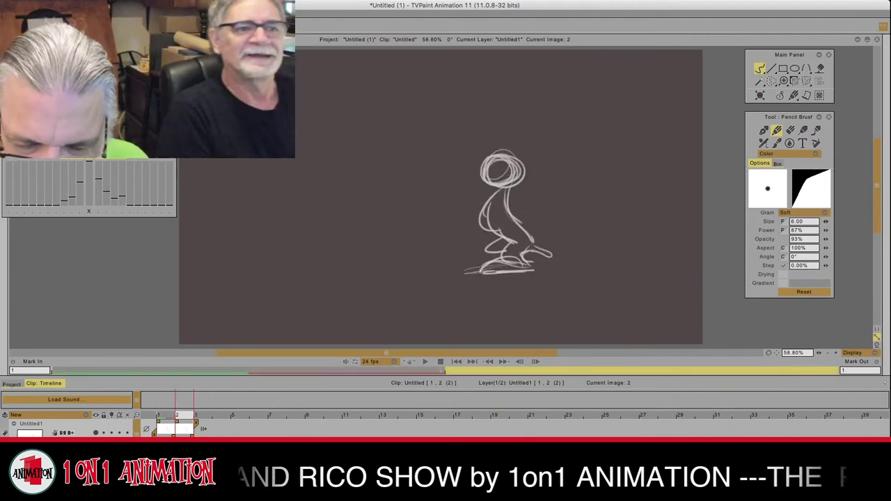
{"action": "key", "text": "Left"}
{"action": "key", "text": "Right"}
{"action": "key", "text": "Left"}
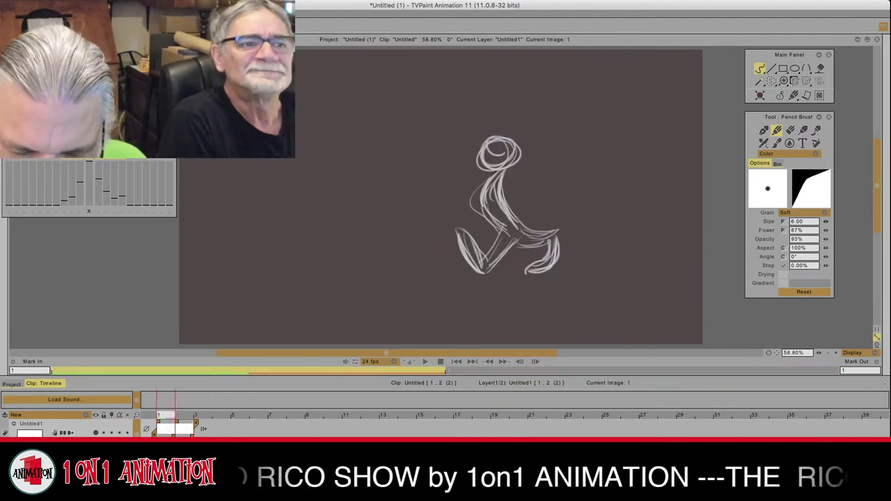
{"action": "key", "text": "Right"}
{"action": "left_click_drag", "start_coordinate": [508, 238], "coordinate": [490, 252]}
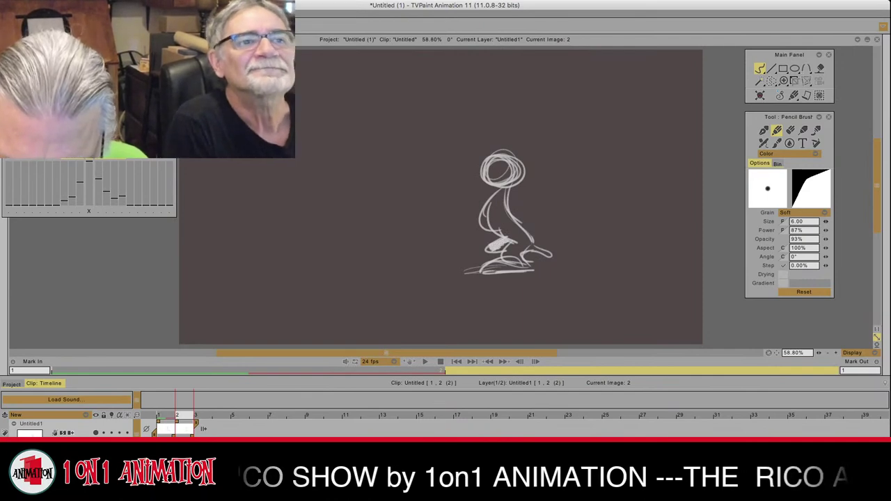
{"action": "left_click_drag", "start_coordinate": [551, 248], "coordinate": [532, 261]}
Step: Shade the trailing leg and foot on image 1 solid light grey, then flip through the images to compare the poses
{"action": "key", "text": "Right"}
{"action": "key", "text": "Right"}
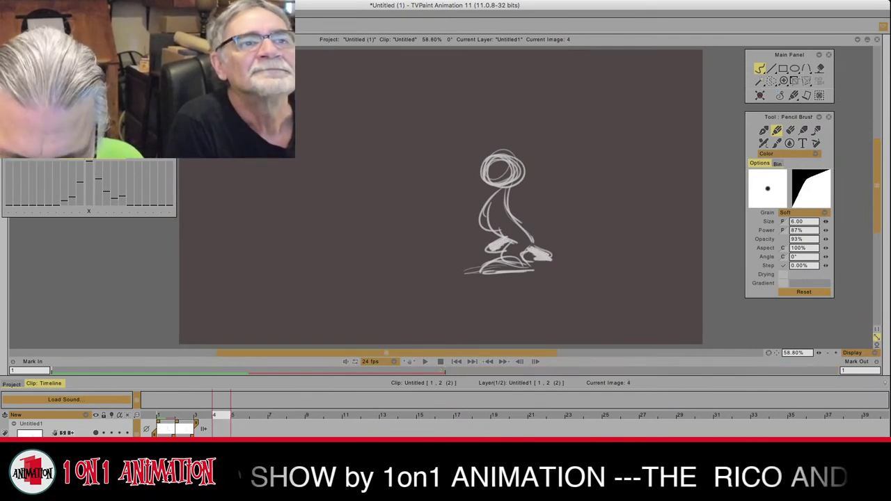
{"action": "key", "text": "Left"}
{"action": "key", "text": "Left"}
{"action": "key", "text": "Left"}
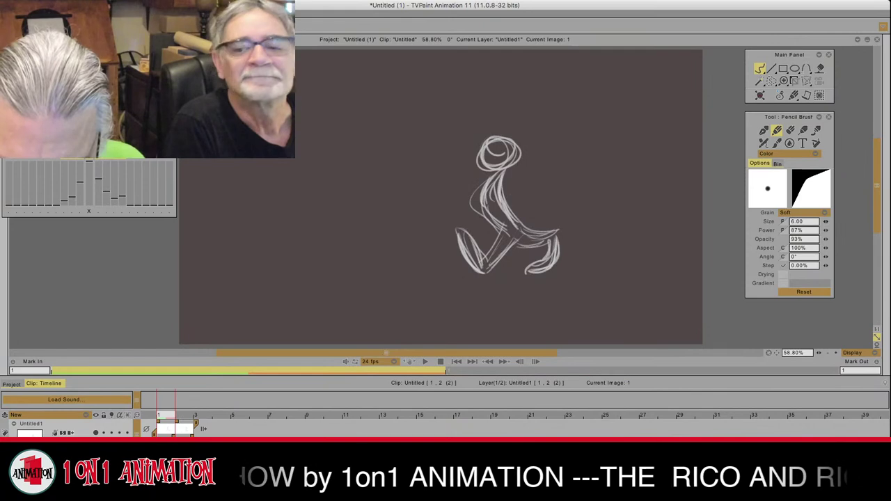
{"action": "mouse_move", "coordinate": [552, 242]}
{"action": "left_mouse_down"}
{"action": "mouse_move", "coordinate": [544, 271]}
{"action": "mouse_move", "coordinate": [535, 267]}
{"action": "mouse_move", "coordinate": [552, 250]}
{"action": "mouse_move", "coordinate": [522, 242]}
{"action": "mouse_move", "coordinate": [553, 234]}
{"action": "mouse_move", "coordinate": [523, 233]}
{"action": "left_mouse_up"}
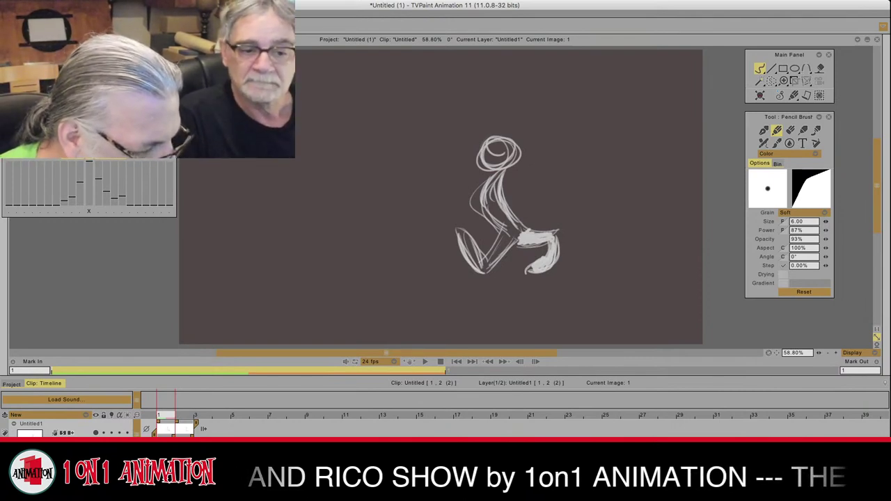
{"action": "key", "text": "Left"}
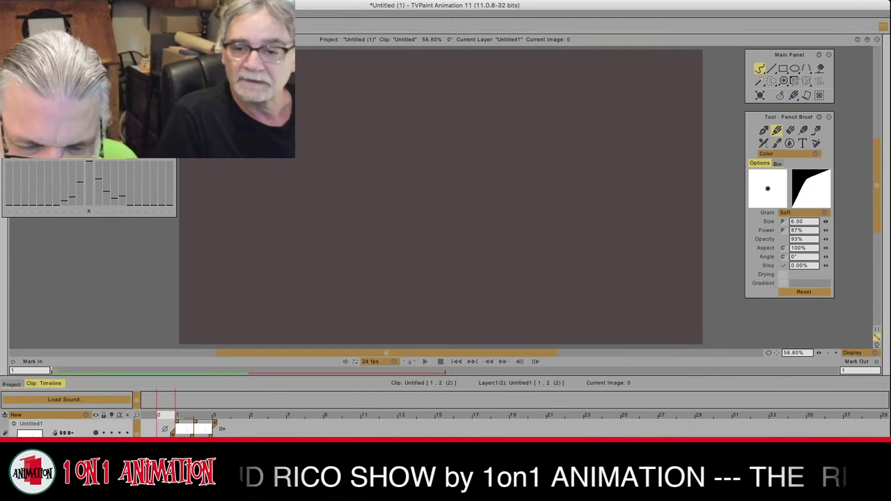
{"action": "key", "text": "Right"}
{"action": "key", "text": "Right"}
{"action": "key", "text": "Right"}
{"action": "key", "text": "Left"}
{"action": "key", "text": "Left"}
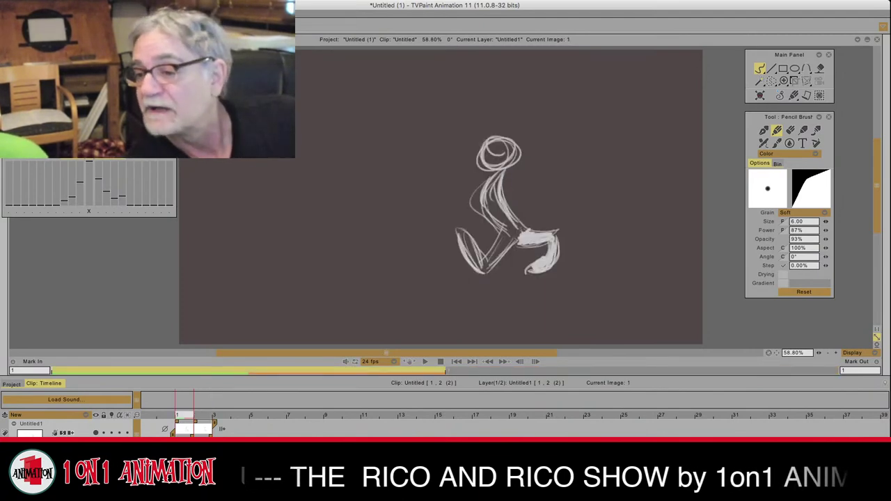
Step: Erase the entire figure on image 2 with the Eraser brush, enlarging it to size 16
{"action": "mouse_move", "coordinate": [889, 209]}
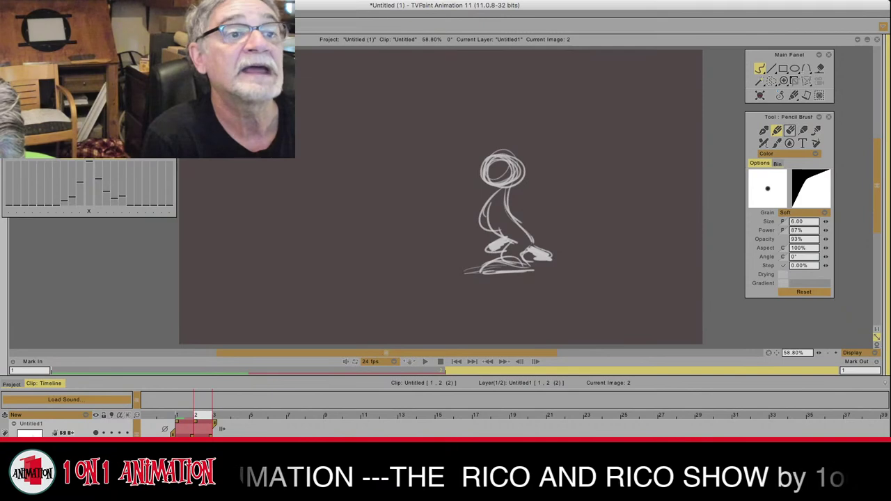
{"action": "left_click", "coordinate": [790, 130]}
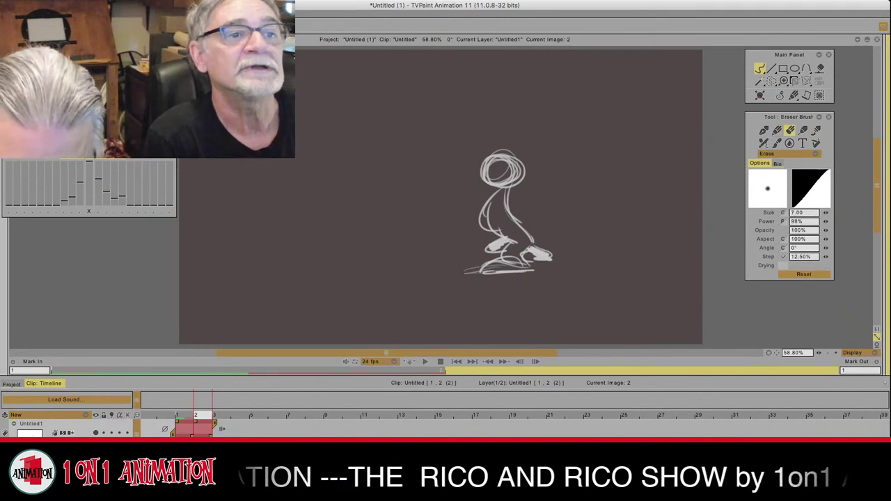
{"action": "mouse_move", "coordinate": [516, 165]}
{"action": "left_mouse_down"}
{"action": "mouse_move", "coordinate": [490, 181]}
{"action": "mouse_move", "coordinate": [512, 159]}
{"action": "left_mouse_up"}
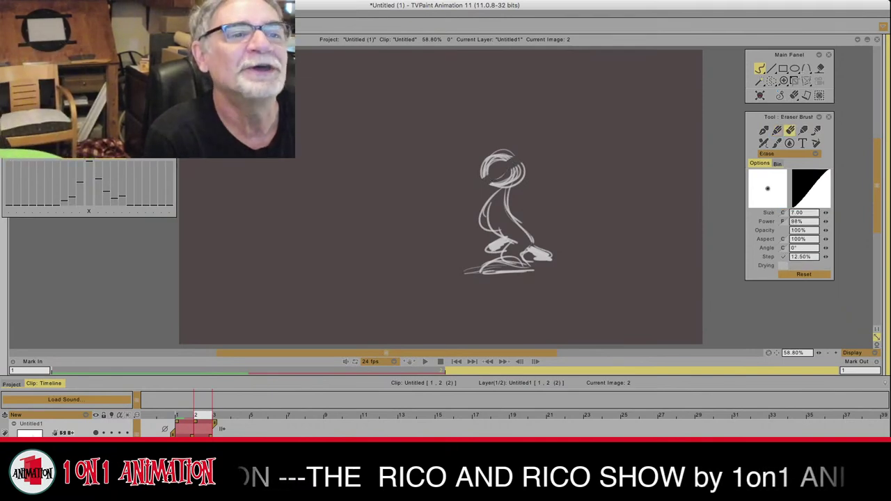
{"action": "left_click_drag", "start_coordinate": [826, 212], "coordinate": [832, 212]}
{"action": "left_click_drag", "start_coordinate": [514, 155], "coordinate": [482, 177]}
{"action": "mouse_move", "coordinate": [483, 163]}
{"action": "left_mouse_down"}
{"action": "mouse_move", "coordinate": [509, 151]}
{"action": "mouse_move", "coordinate": [482, 169]}
{"action": "mouse_move", "coordinate": [504, 174]}
{"action": "mouse_move", "coordinate": [485, 217]}
{"action": "mouse_move", "coordinate": [496, 250]}
{"action": "mouse_move", "coordinate": [516, 268]}
{"action": "mouse_move", "coordinate": [550, 257]}
{"action": "left_mouse_up"}
{"action": "key", "text": "plus"}
{"action": "key", "text": "plus"}
{"action": "key", "text": "plus"}
{"action": "key", "text": "plus"}
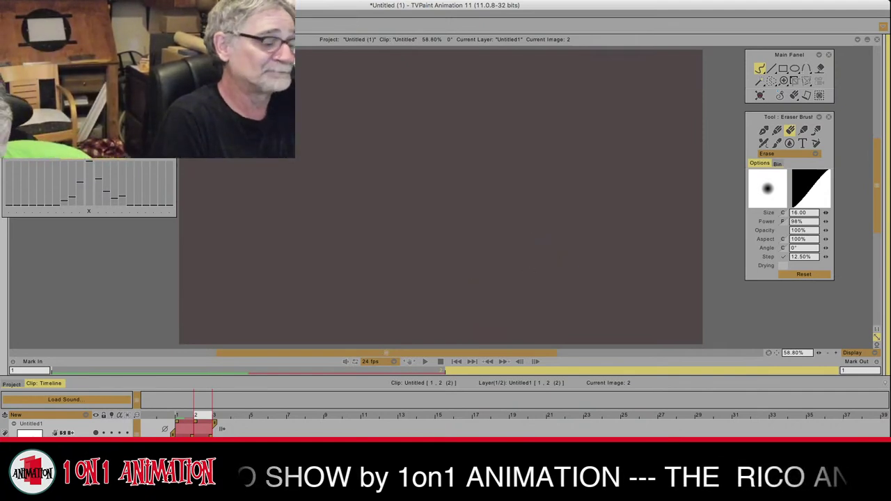
Step: Return to the pencil brush, try a zigzag stroke on the empty image 2, and undo it
{"action": "left_click", "coordinate": [778, 130]}
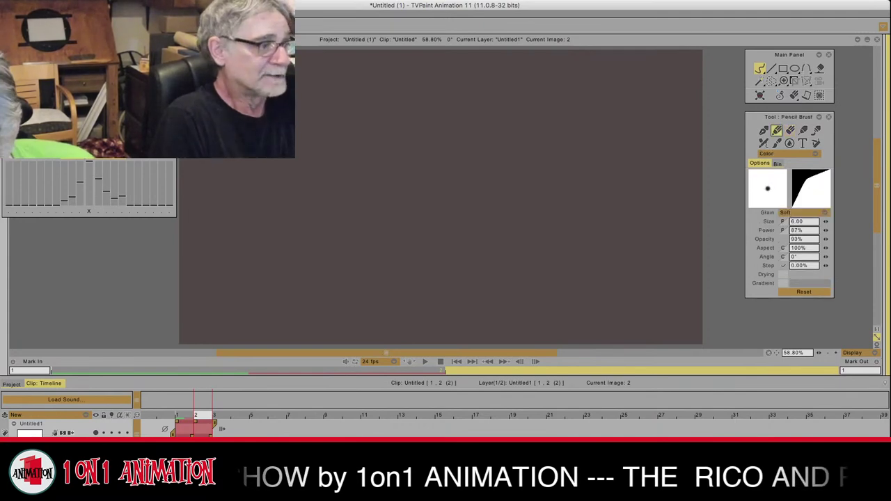
{"action": "mouse_move", "coordinate": [451, 192]}
{"action": "left_mouse_down"}
{"action": "mouse_move", "coordinate": [454, 219]}
{"action": "mouse_move", "coordinate": [501, 221]}
{"action": "left_mouse_up"}
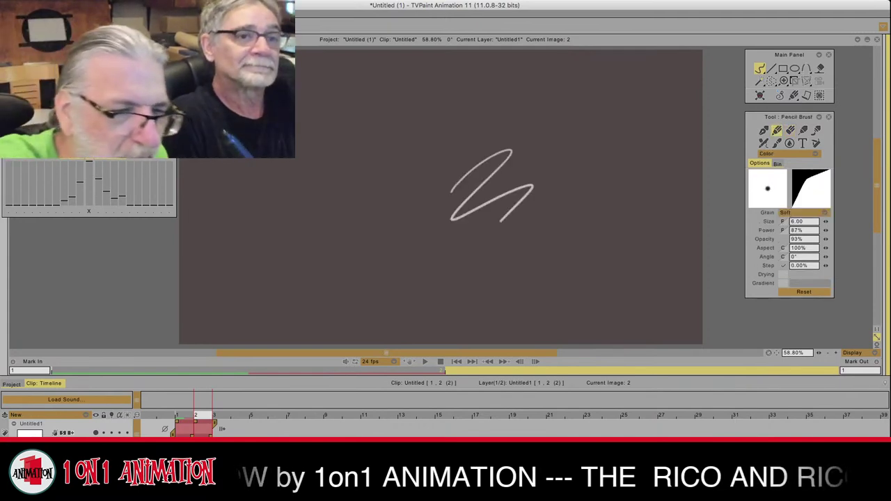
{"action": "key", "text": "ctrl+z"}
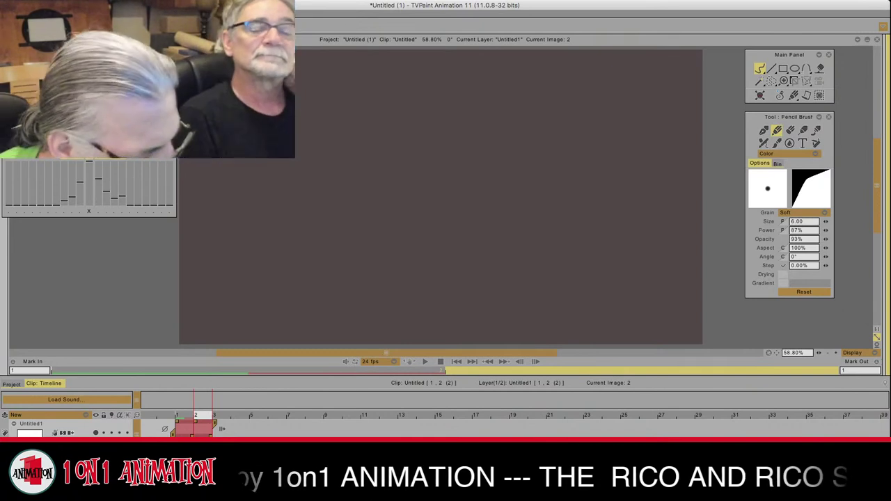
Step: Flip back and forth between the figure on image 1 and the empty image 2, ending on image 1
{"action": "key", "text": "Left"}
{"action": "key", "text": "Right"}
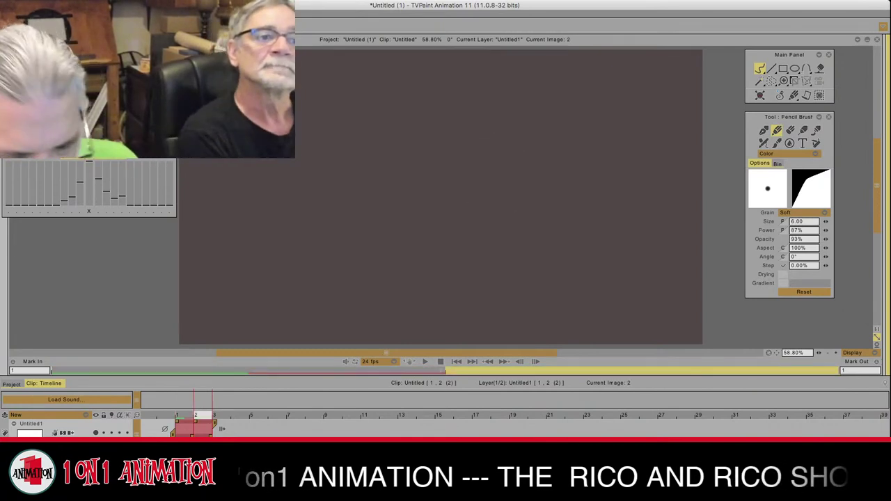
{"action": "key", "text": "Left"}
{"action": "key", "text": "Right"}
{"action": "key", "text": "Left"}
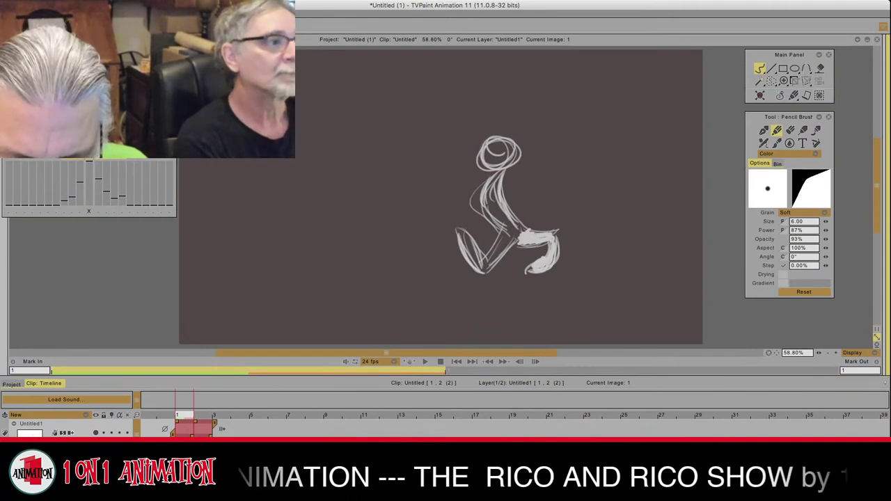
{"action": "key", "text": "Right"}
{"action": "key", "text": "Left"}
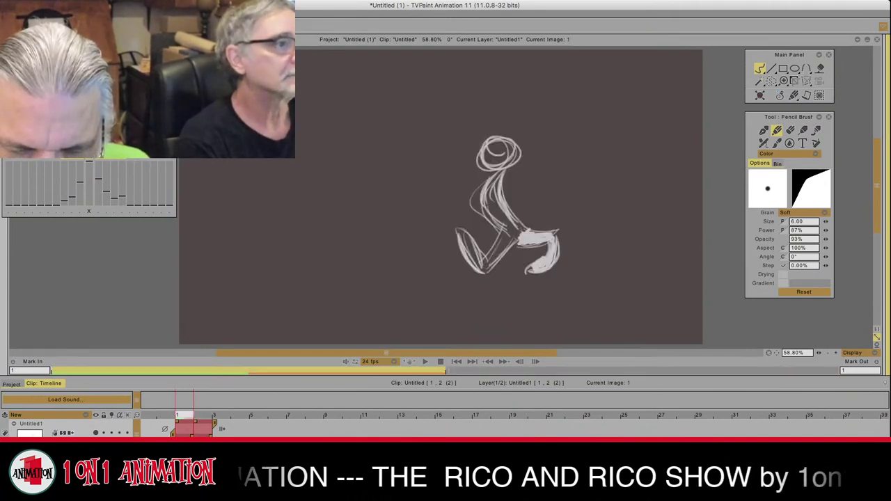
Step: Sketch the head circle and a first curved torso line on image 2, slightly lower than the pose on image 1
{"action": "key", "text": "Right"}
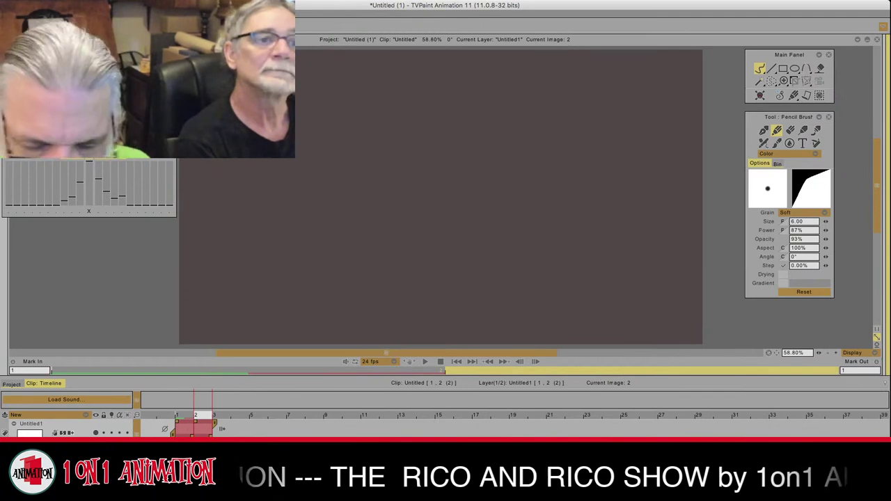
{"action": "key", "text": "Left"}
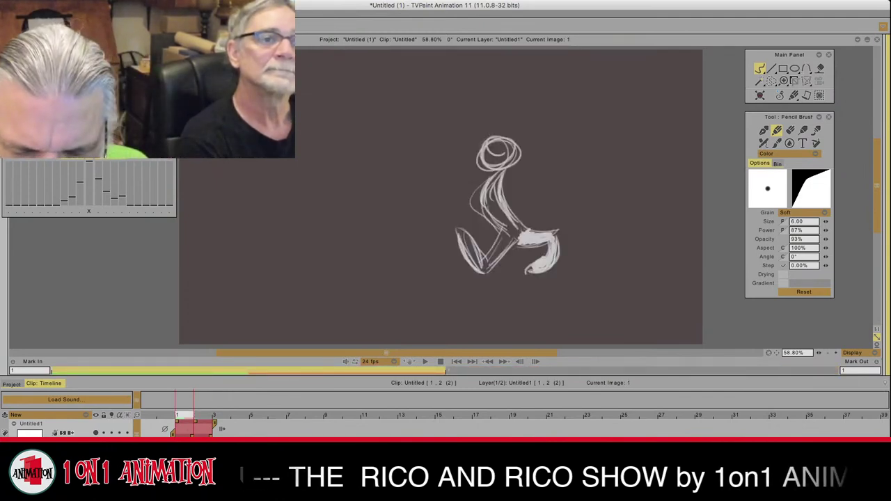
{"action": "key", "text": "Right"}
{"action": "key", "text": "Left"}
{"action": "key", "text": "Right"}
{"action": "mouse_move", "coordinate": [503, 151]}
{"action": "left_mouse_down"}
{"action": "mouse_move", "coordinate": [487, 176]}
{"action": "mouse_move", "coordinate": [483, 159]}
{"action": "mouse_move", "coordinate": [514, 167]}
{"action": "mouse_move", "coordinate": [483, 204]}
{"action": "mouse_move", "coordinate": [510, 243]}
{"action": "mouse_move", "coordinate": [507, 234]}
{"action": "left_mouse_up"}
Step: Sketch the front curve of the torso down to the hips on image 2, checking it against image 1
{"action": "key", "text": "Left"}
{"action": "key", "text": "Right"}
{"action": "key", "text": "Left"}
{"action": "key", "text": "Right"}
{"action": "left_click_drag", "start_coordinate": [483, 182], "coordinate": [501, 239]}
{"action": "left_click_drag", "start_coordinate": [487, 209], "coordinate": [507, 241]}
Step: Sketch the leading leg's front line and its heel-down foot with raised toes on image 2
{"action": "key", "text": "Left"}
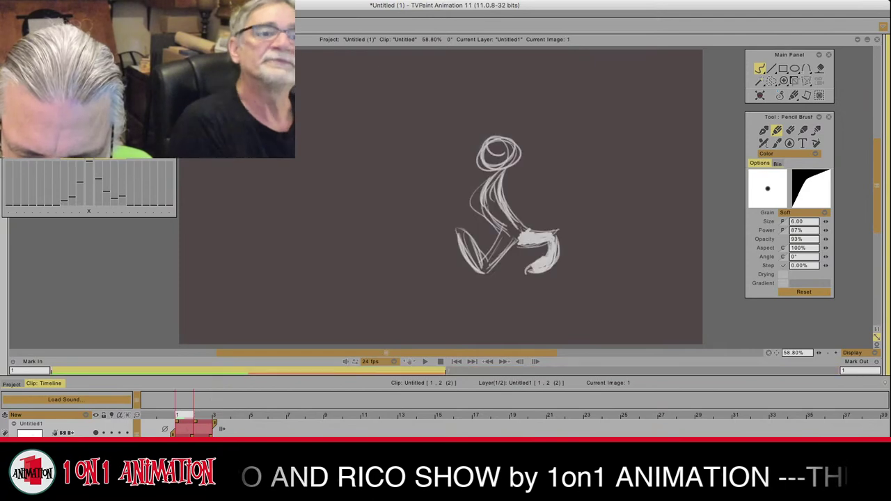
{"action": "key", "text": "Right"}
{"action": "mouse_move", "coordinate": [500, 183]}
{"action": "left_mouse_down"}
{"action": "mouse_move", "coordinate": [496, 227]}
{"action": "mouse_move", "coordinate": [524, 230]}
{"action": "mouse_move", "coordinate": [500, 272]}
{"action": "left_mouse_up"}
{"action": "key", "text": "Left"}
{"action": "key", "text": "Right"}
{"action": "key", "text": "Left"}
{"action": "key", "text": "Right"}
{"action": "left_click_drag", "start_coordinate": [468, 247], "coordinate": [490, 272]}
{"action": "left_click_drag", "start_coordinate": [465, 244], "coordinate": [493, 268]}
Step: Finish the leading leg's rear line and outline the bent trailing thigh and lower leg on image 2
{"action": "key", "text": "Left"}
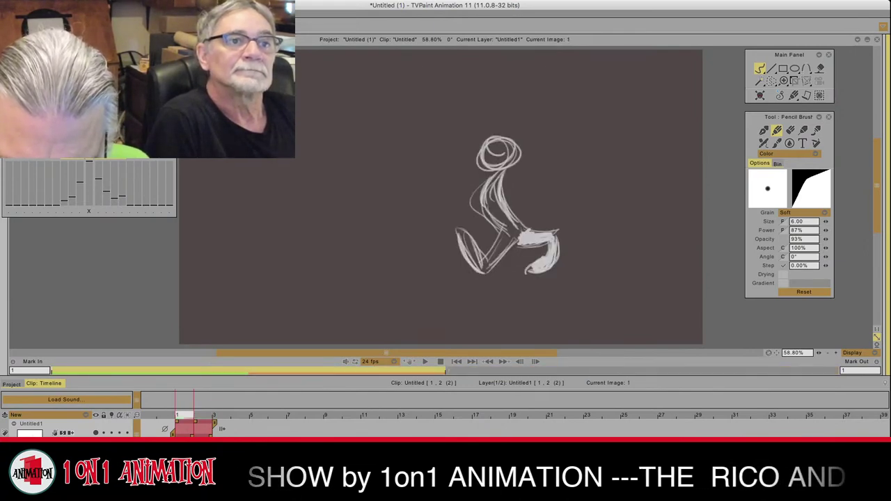
{"action": "key", "text": "Right"}
{"action": "left_click_drag", "start_coordinate": [503, 234], "coordinate": [491, 268]}
{"action": "mouse_move", "coordinate": [524, 227]}
{"action": "left_mouse_down"}
{"action": "mouse_move", "coordinate": [496, 270]}
{"action": "mouse_move", "coordinate": [514, 243]}
{"action": "mouse_move", "coordinate": [549, 270]}
{"action": "left_mouse_up"}
{"action": "key", "text": "Left"}
{"action": "key", "text": "Right"}
{"action": "key", "text": "Left"}
{"action": "key", "text": "Right"}
{"action": "left_click_drag", "start_coordinate": [563, 237], "coordinate": [560, 268]}
{"action": "mouse_move", "coordinate": [556, 232]}
{"action": "left_mouse_down"}
{"action": "mouse_move", "coordinate": [559, 240]}
{"action": "mouse_move", "coordinate": [523, 235]}
{"action": "mouse_move", "coordinate": [518, 249]}
{"action": "mouse_move", "coordinate": [544, 272]}
{"action": "left_mouse_up"}
Step: Shade the trailing leg on image 2 with light grey zigzag strokes after comparing it with image 1
{"action": "key", "text": "Left"}
{"action": "key", "text": "Right"}
{"action": "key", "text": "Left"}
{"action": "key", "text": "Right"}
{"action": "key", "text": "Left"}
{"action": "key", "text": "Right"}
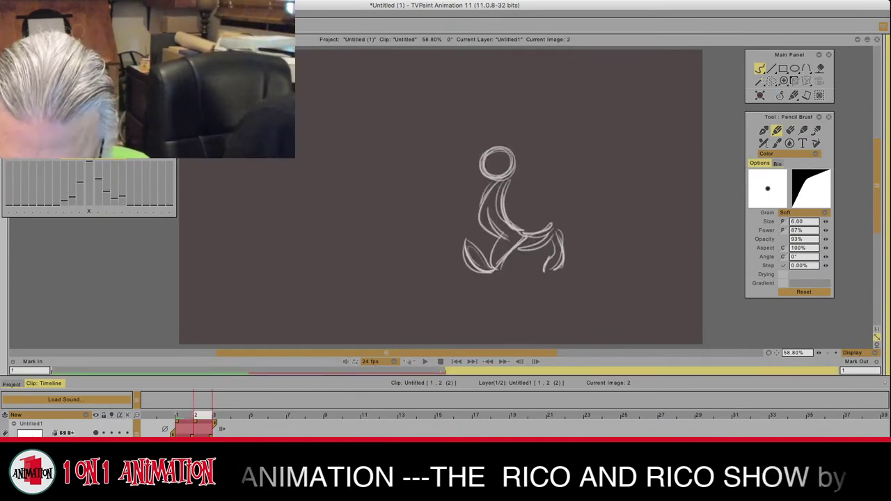
{"action": "mouse_move", "coordinate": [522, 242]}
{"action": "left_mouse_down"}
{"action": "mouse_move", "coordinate": [546, 232]}
{"action": "mouse_move", "coordinate": [562, 247]}
{"action": "mouse_move", "coordinate": [561, 265]}
{"action": "mouse_move", "coordinate": [547, 271]}
{"action": "left_mouse_up"}
Step: Flip between images 1 and 2 to compare the two walking poses, ending on image 2
{"action": "key", "text": "Left"}
{"action": "key", "text": "Right"}
{"action": "key", "text": "Left"}
{"action": "key", "text": "Right"}
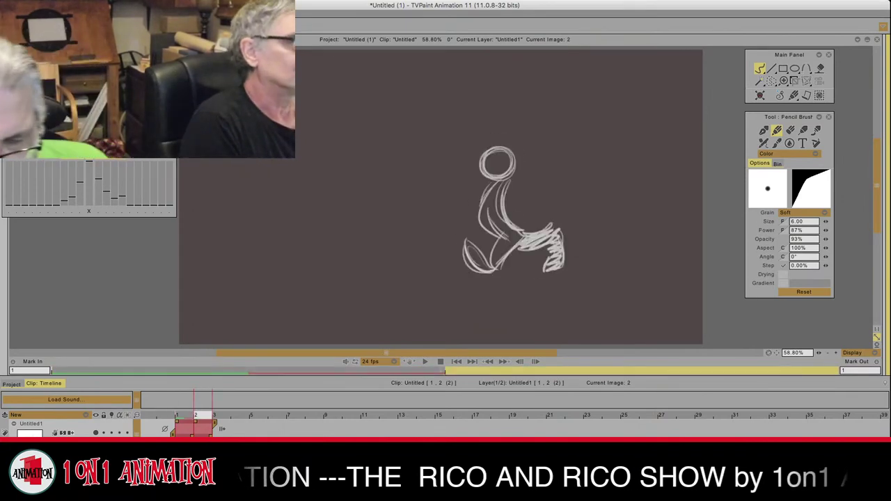
{"action": "key", "text": "Left"}
{"action": "key", "text": "Right"}
{"action": "key", "text": "Left"}
{"action": "key", "text": "Right"}
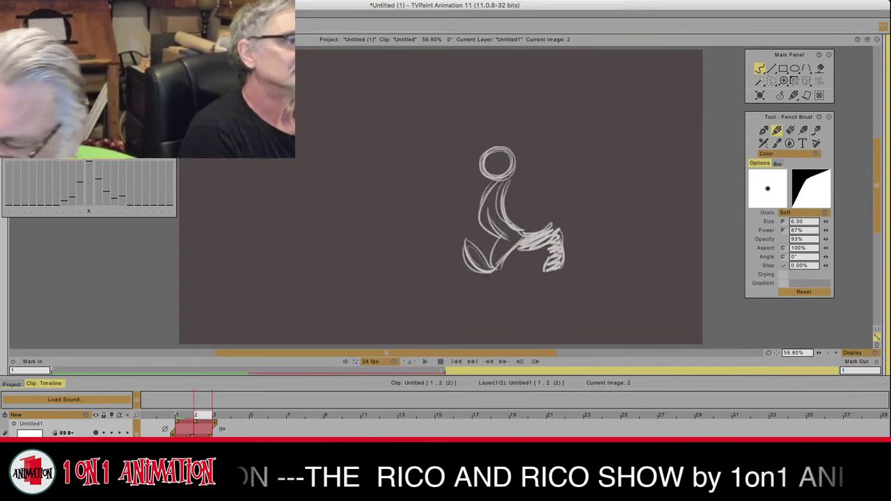
Step: Add an empty image 3 after image 2 on the animation layer
{"action": "left_click", "coordinate": [889, 209]}
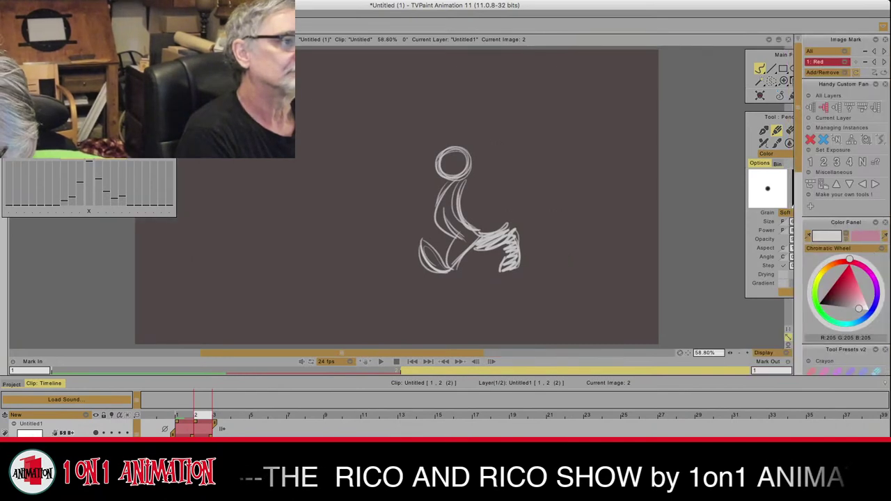
{"action": "left_click", "coordinate": [824, 139]}
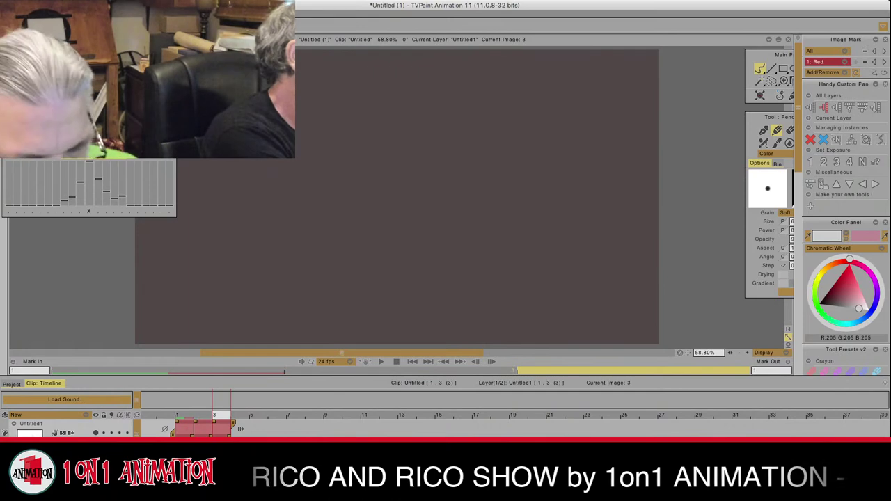
{"action": "key", "text": "Left"}
{"action": "key", "text": "Right"}
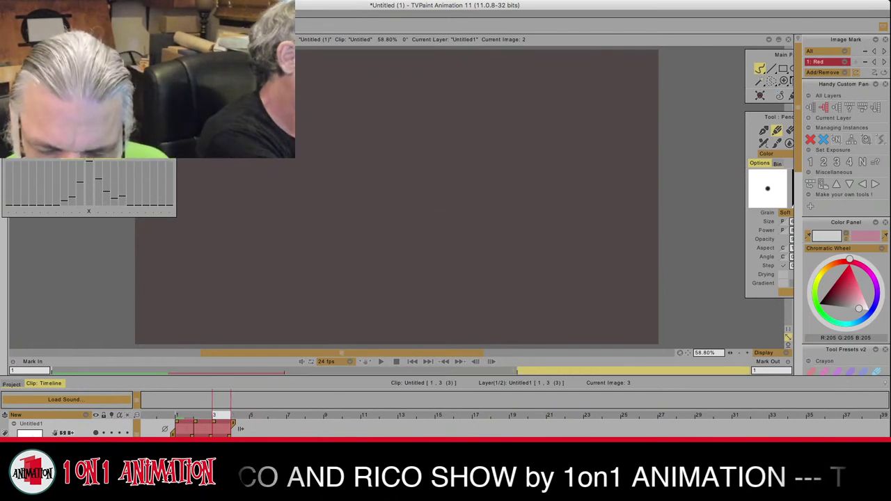
Step: Flip through images 1 to 3 to examine the change from the first pose to the second
{"action": "key", "text": "Left"}
{"action": "key", "text": "Left"}
{"action": "key", "text": "Right"}
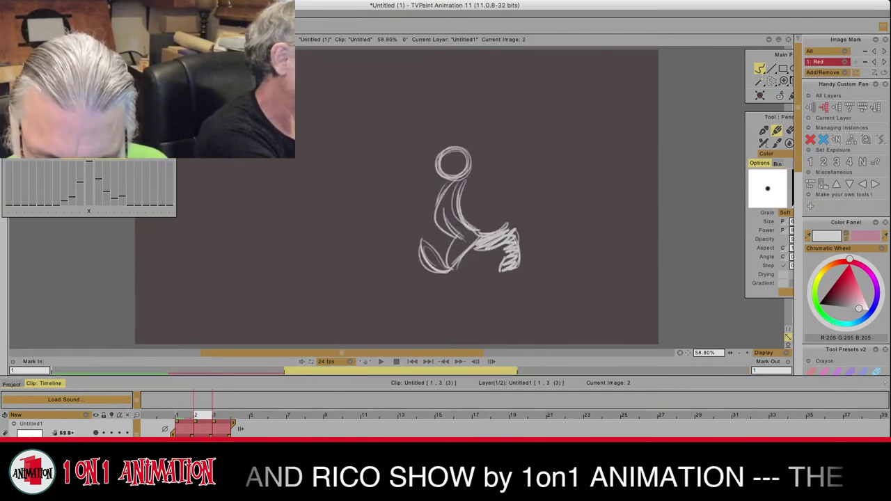
{"action": "key", "text": "Right"}
{"action": "key", "text": "Left"}
{"action": "key", "text": "Left"}
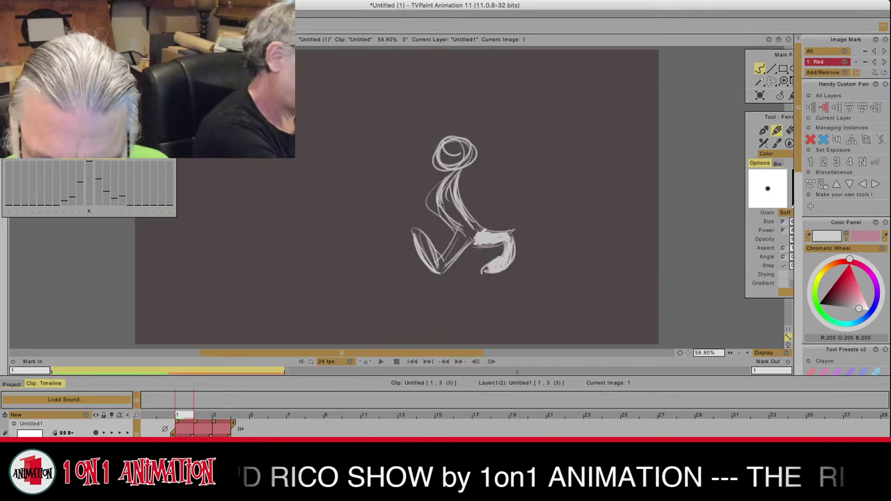
{"action": "key", "text": "Right"}
{"action": "key", "text": "Left"}
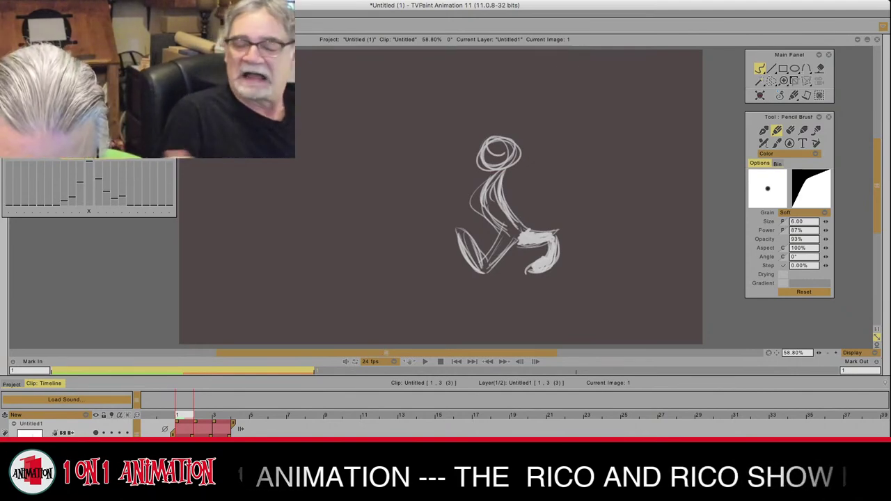
{"action": "key", "text": "Right"}
{"action": "key", "text": "Right"}
{"action": "key", "text": "Left"}
{"action": "key", "text": "Left"}
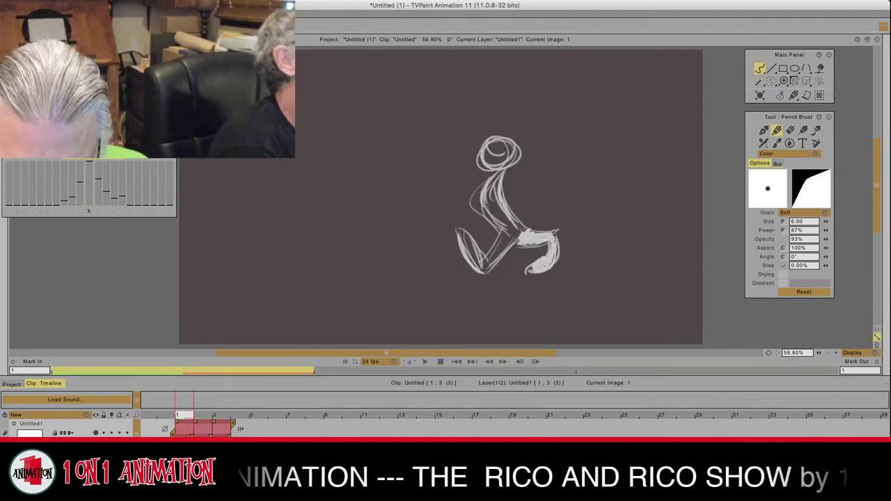
Step: Sketch the lowering leading foot and the rear line of its lower leg on image 3
{"action": "key", "text": "Right"}
{"action": "key", "text": "Right"}
{"action": "key", "text": "Left"}
{"action": "key", "text": "Right"}
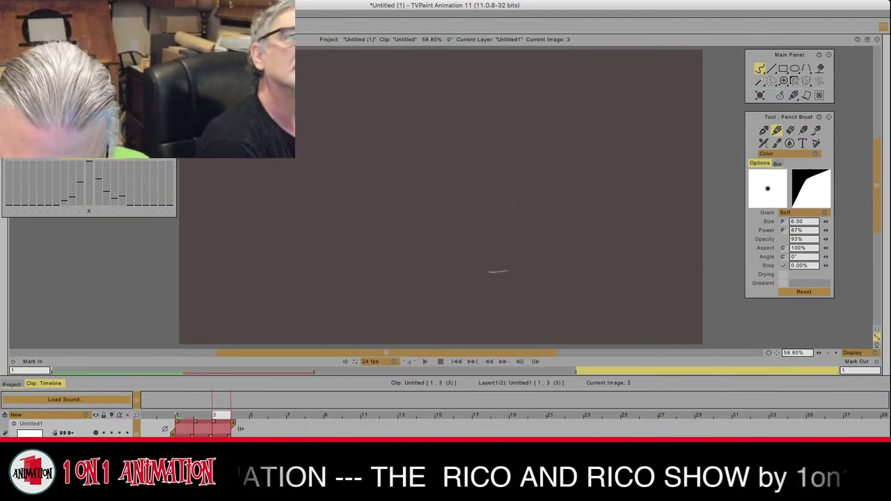
{"action": "mouse_move", "coordinate": [509, 271]}
{"action": "left_mouse_down"}
{"action": "mouse_move", "coordinate": [516, 270]}
{"action": "mouse_move", "coordinate": [465, 254]}
{"action": "mouse_move", "coordinate": [513, 267]}
{"action": "mouse_move", "coordinate": [493, 274]}
{"action": "mouse_move", "coordinate": [500, 275]}
{"action": "mouse_move", "coordinate": [522, 234]}
{"action": "left_mouse_up"}
{"action": "key", "text": "Left"}
{"action": "key", "text": "Right"}
{"action": "key", "text": "Left"}
{"action": "key", "text": "Right"}
{"action": "key", "text": "Left"}
{"action": "key", "text": "Right"}
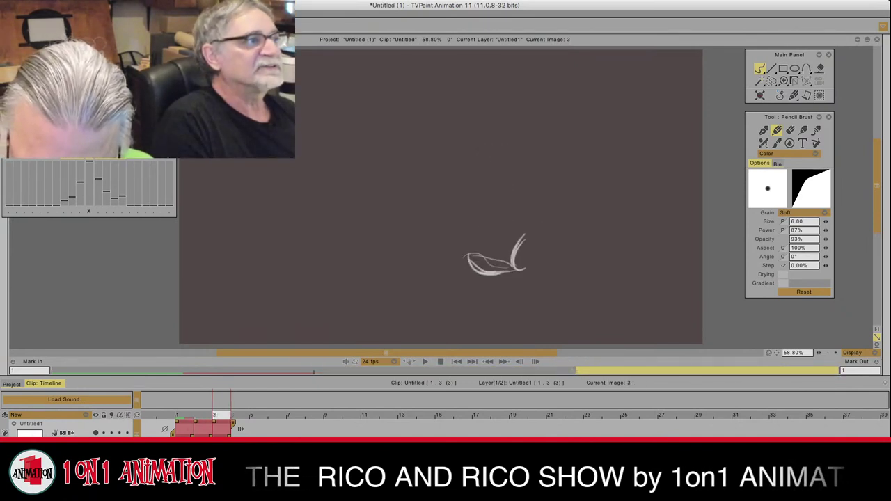
Step: Strengthen the leading foot's outline and add its shin lines on image 3
{"action": "key", "text": "Left"}
{"action": "key", "text": "Right"}
{"action": "mouse_move", "coordinate": [504, 267]}
{"action": "left_mouse_down"}
{"action": "mouse_move", "coordinate": [501, 238]}
{"action": "mouse_move", "coordinate": [498, 264]}
{"action": "mouse_move", "coordinate": [512, 266]}
{"action": "left_mouse_up"}
{"action": "key", "text": "Left"}
{"action": "key", "text": "Right"}
{"action": "left_click_drag", "start_coordinate": [511, 267], "coordinate": [466, 256]}
{"action": "left_click_drag", "start_coordinate": [467, 254], "coordinate": [507, 269]}
Step: Sketch the head circle on image 3, slightly lower than on image 2
{"action": "key", "text": "Left"}
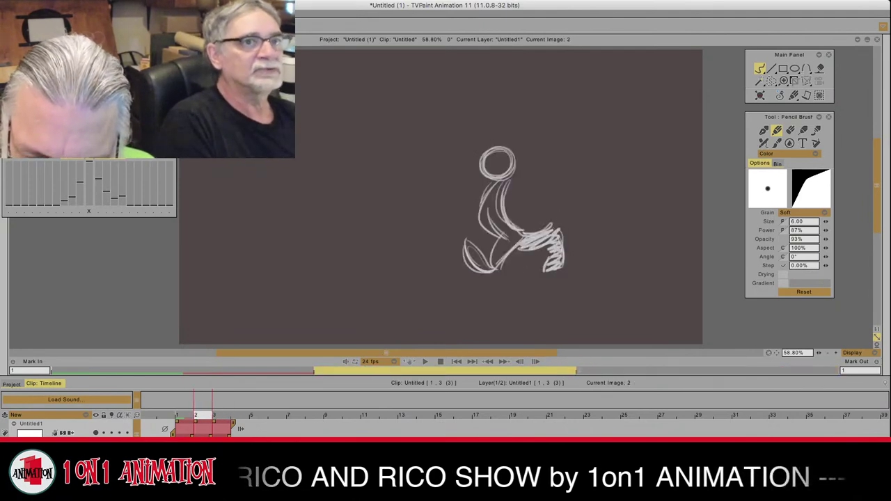
{"action": "key", "text": "Left"}
{"action": "key", "text": "Right"}
{"action": "key", "text": "Right"}
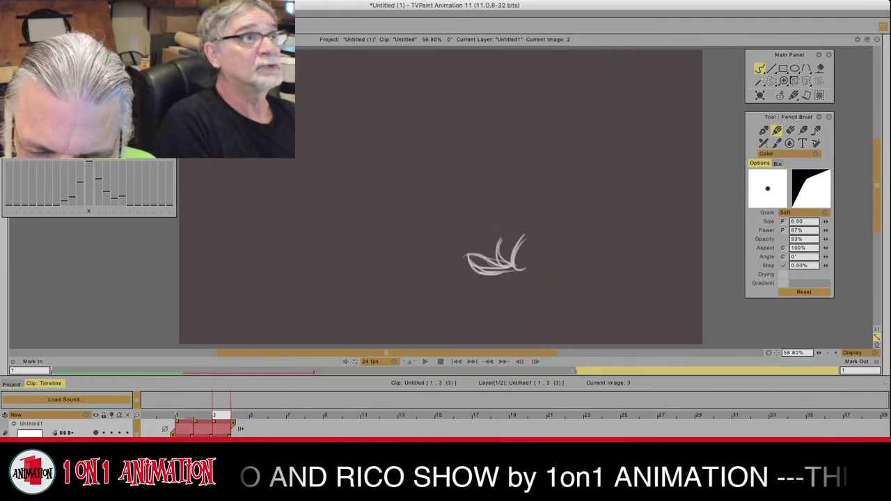
{"action": "mouse_move", "coordinate": [503, 154]}
{"action": "left_mouse_down"}
{"action": "mouse_move", "coordinate": [486, 174]}
{"action": "mouse_move", "coordinate": [496, 155]}
{"action": "mouse_move", "coordinate": [514, 164]}
{"action": "mouse_move", "coordinate": [488, 178]}
{"action": "left_mouse_up"}
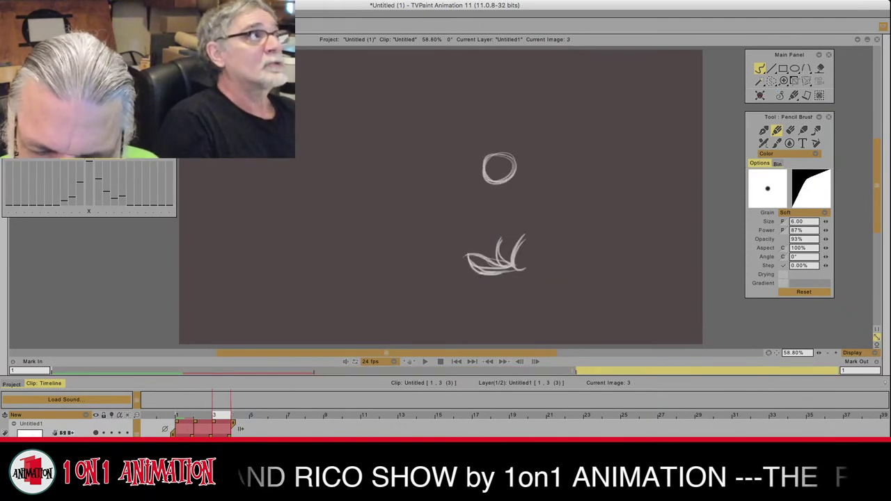
Step: Draw the back curve of the torso from below the head to the hips on image 3
{"action": "key", "text": "Left"}
{"action": "key", "text": "Right"}
{"action": "key", "text": "Left"}
{"action": "key", "text": "Left"}
{"action": "key", "text": "Right"}
{"action": "key", "text": "Right"}
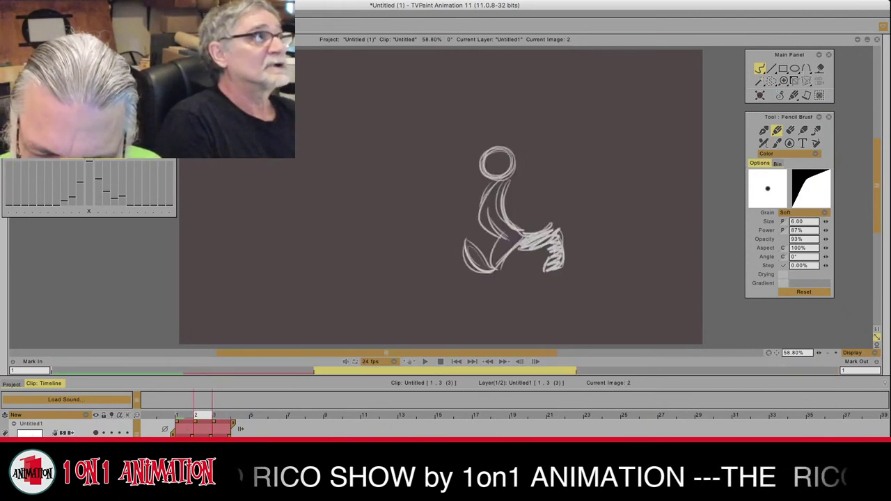
{"action": "mouse_move", "coordinate": [506, 184]}
{"action": "left_mouse_down"}
{"action": "mouse_move", "coordinate": [513, 231]}
{"action": "mouse_move", "coordinate": [532, 235]}
{"action": "left_mouse_up"}
Step: Draw the front curve of the torso and start the trailing thigh on image 3
{"action": "key", "text": "Left"}
{"action": "key", "text": "Left"}
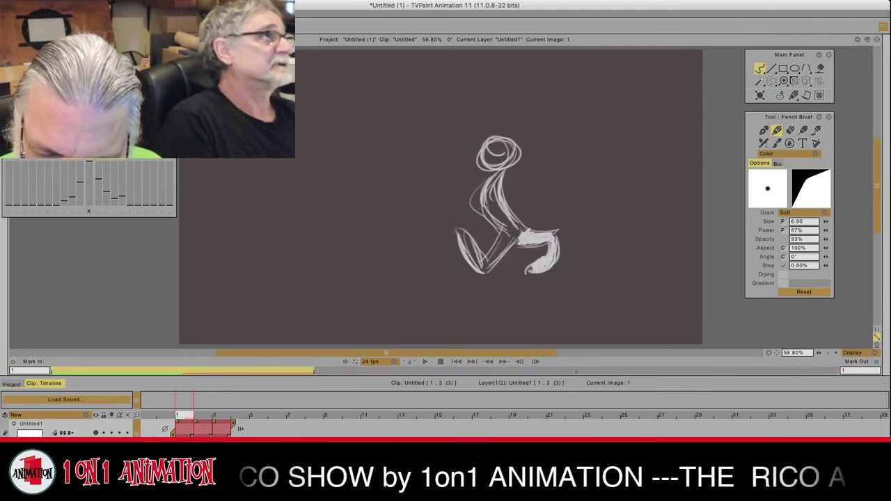
{"action": "key", "text": "Right"}
{"action": "key", "text": "Right"}
{"action": "mouse_move", "coordinate": [497, 190]}
{"action": "left_mouse_down"}
{"action": "mouse_move", "coordinate": [494, 238]}
{"action": "mouse_move", "coordinate": [515, 245]}
{"action": "left_mouse_up"}
{"action": "mouse_move", "coordinate": [495, 194]}
{"action": "left_mouse_down"}
{"action": "mouse_move", "coordinate": [509, 239]}
{"action": "mouse_move", "coordinate": [496, 230]}
{"action": "mouse_move", "coordinate": [553, 232]}
{"action": "left_mouse_up"}
Step: Outline the trailing leg kicked out behind the figure on image 3 and shade it light grey
{"action": "key", "text": "Left"}
{"action": "key", "text": "Right"}
{"action": "key", "text": "Left"}
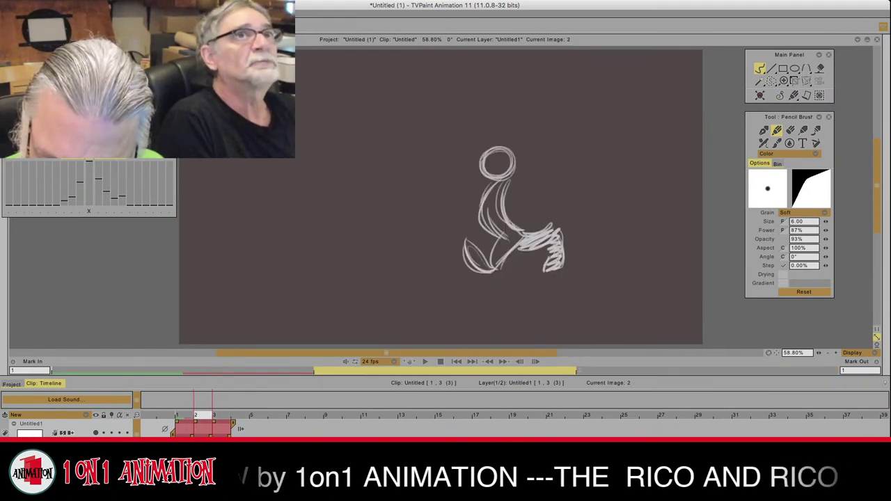
{"action": "key", "text": "Right"}
{"action": "mouse_move", "coordinate": [519, 257]}
{"action": "left_mouse_down"}
{"action": "mouse_move", "coordinate": [560, 239]}
{"action": "mouse_move", "coordinate": [569, 257]}
{"action": "left_mouse_up"}
{"action": "key", "text": "Left"}
{"action": "key", "text": "Right"}
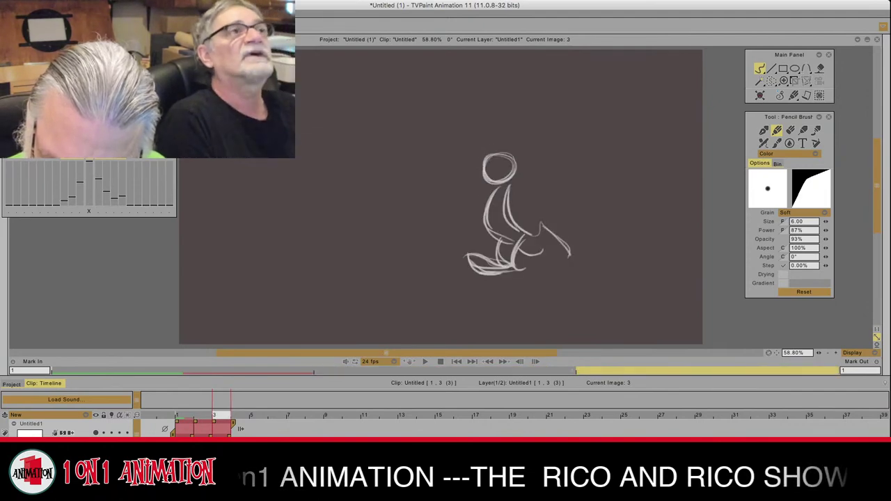
{"action": "mouse_move", "coordinate": [532, 227]}
{"action": "left_mouse_down"}
{"action": "mouse_move", "coordinate": [575, 262]}
{"action": "mouse_move", "coordinate": [542, 246]}
{"action": "mouse_move", "coordinate": [546, 256]}
{"action": "mouse_move", "coordinate": [538, 254]}
{"action": "mouse_move", "coordinate": [566, 260]}
{"action": "left_mouse_up"}
{"action": "key", "text": "Left"}
{"action": "key", "text": "Right"}
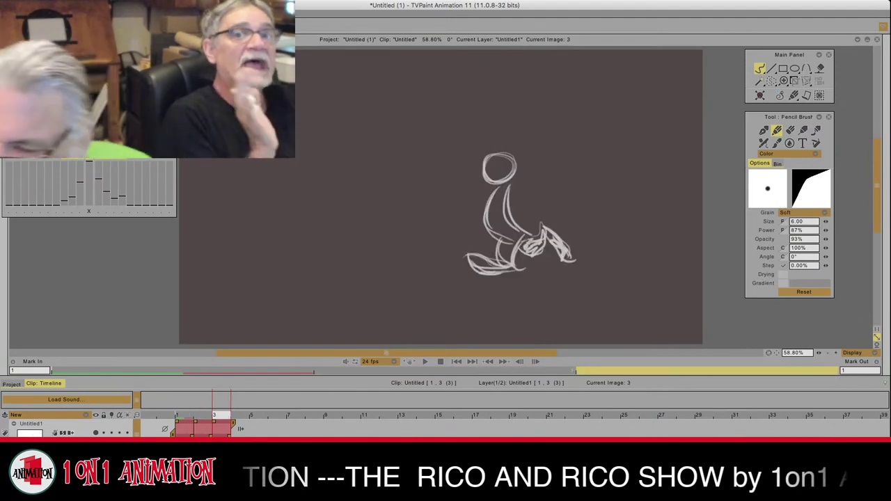
Step: Add an empty image 4 after image 3 and flip back through the earlier poses
{"action": "left_click", "coordinate": [884, 26]}
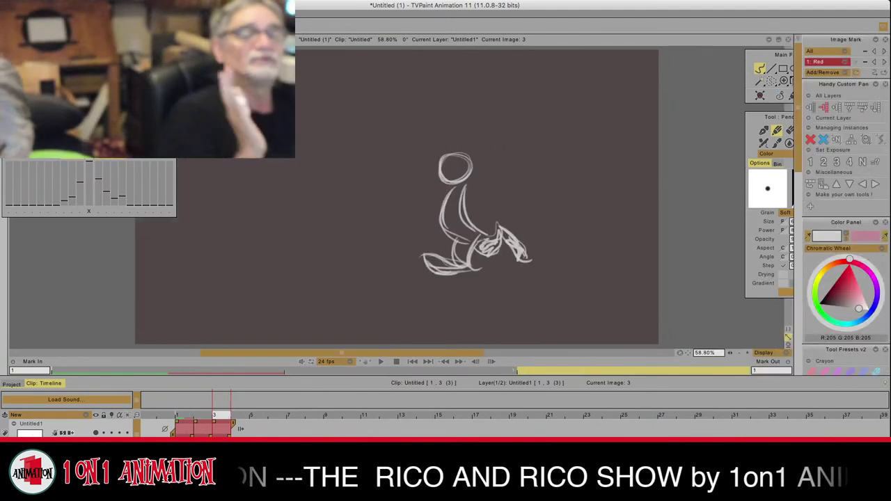
{"action": "left_click", "coordinate": [837, 107]}
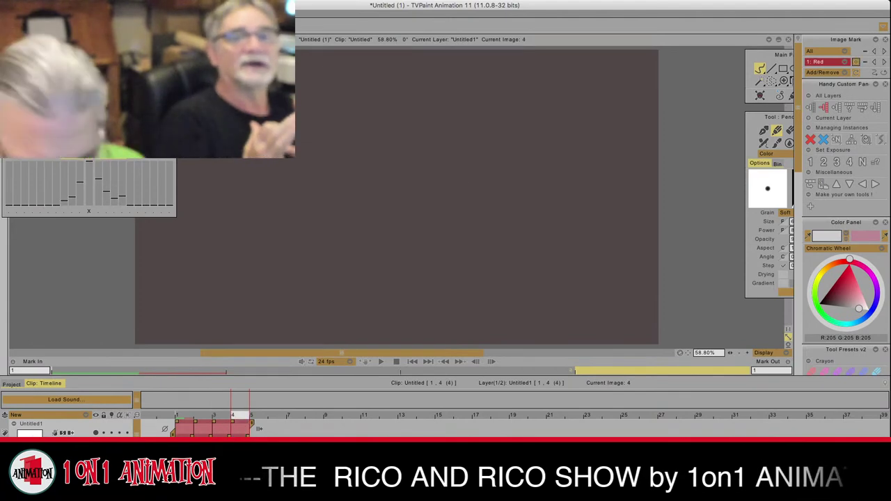
{"action": "left_click", "coordinate": [884, 27]}
{"action": "key", "text": "Left"}
{"action": "key", "text": "Left"}
{"action": "key", "text": "Left"}
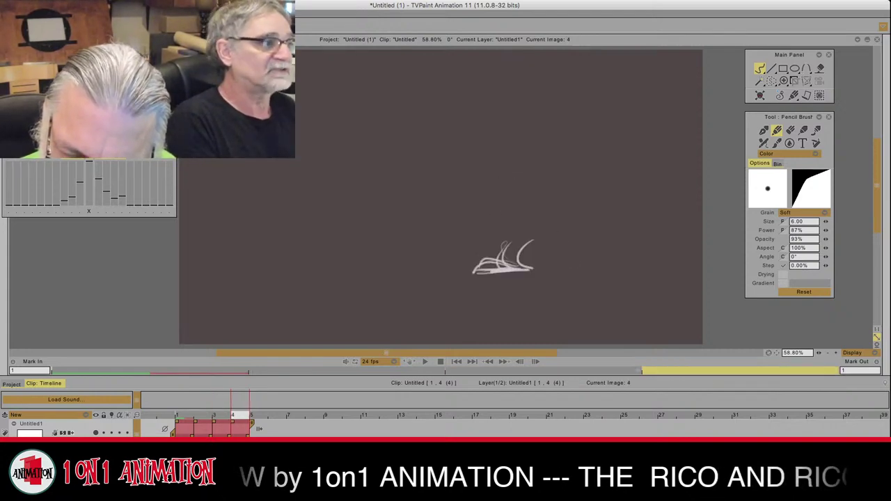
Step: Sketch the head circle and both torso curves down to the planted leg on image 4
{"action": "key", "text": "Left"}
{"action": "key", "text": "Left"}
{"action": "key", "text": "Right"}
{"action": "key", "text": "Right"}
{"action": "mouse_move", "coordinate": [492, 166]}
{"action": "left_mouse_down"}
{"action": "mouse_move", "coordinate": [497, 185]}
{"action": "mouse_move", "coordinate": [490, 183]}
{"action": "mouse_move", "coordinate": [532, 241]}
{"action": "left_mouse_up"}
{"action": "key", "text": "Left"}
{"action": "key", "text": "Right"}
{"action": "mouse_move", "coordinate": [515, 191]}
{"action": "left_mouse_down"}
{"action": "mouse_move", "coordinate": [529, 234]}
{"action": "mouse_move", "coordinate": [504, 248]}
{"action": "mouse_move", "coordinate": [535, 244]}
{"action": "mouse_move", "coordinate": [500, 261]}
{"action": "left_mouse_up"}
Step: Sketch and shade the trailing leg and lifted foot on image 4, comparing the pose with image 3
{"action": "key", "text": "Left"}
{"action": "key", "text": "Right"}
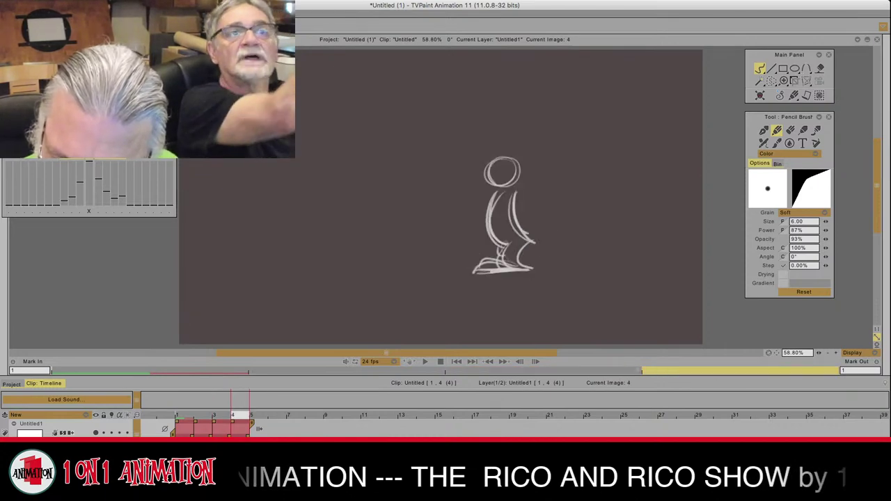
{"action": "key", "text": "Left"}
{"action": "key", "text": "Right"}
{"action": "mouse_move", "coordinate": [545, 233]}
{"action": "left_mouse_down"}
{"action": "mouse_move", "coordinate": [556, 258]}
{"action": "mouse_move", "coordinate": [571, 255]}
{"action": "mouse_move", "coordinate": [543, 232]}
{"action": "mouse_move", "coordinate": [567, 258]}
{"action": "mouse_move", "coordinate": [558, 262]}
{"action": "left_mouse_up"}
{"action": "key", "text": "Left"}
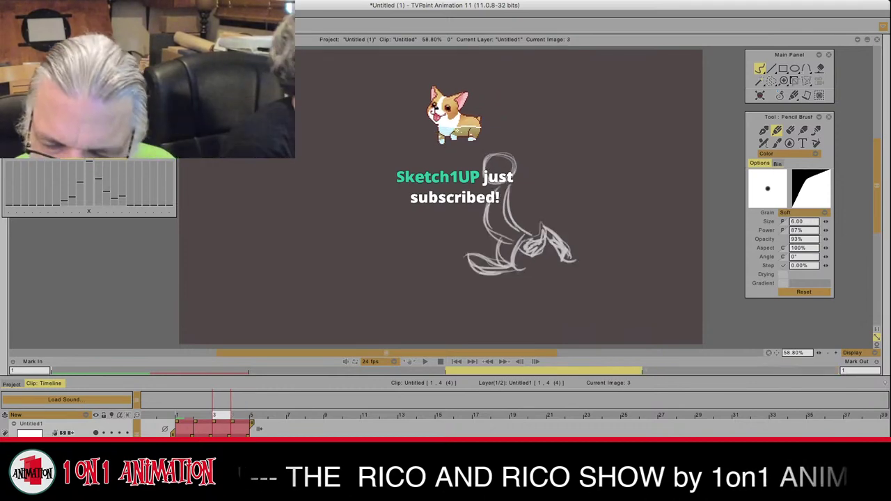
{"action": "key", "text": "Right"}
{"action": "key", "text": "Left"}
{"action": "key", "text": "Right"}
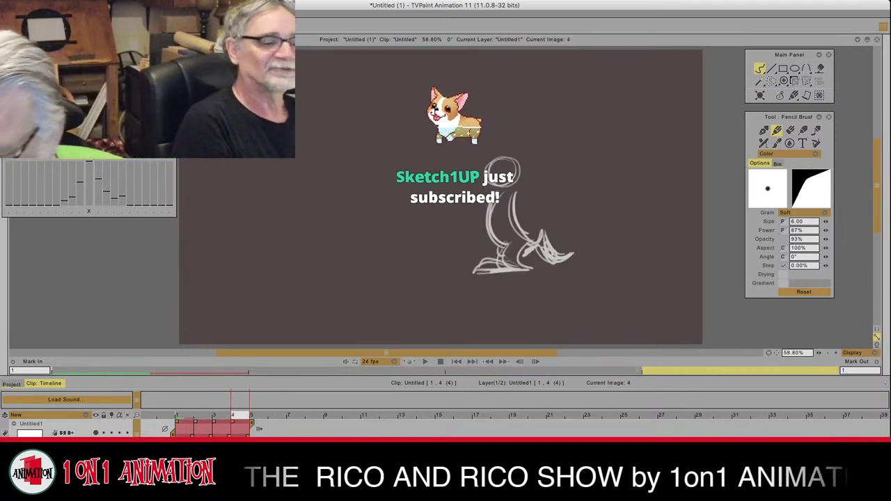
{"action": "key", "text": "Left"}
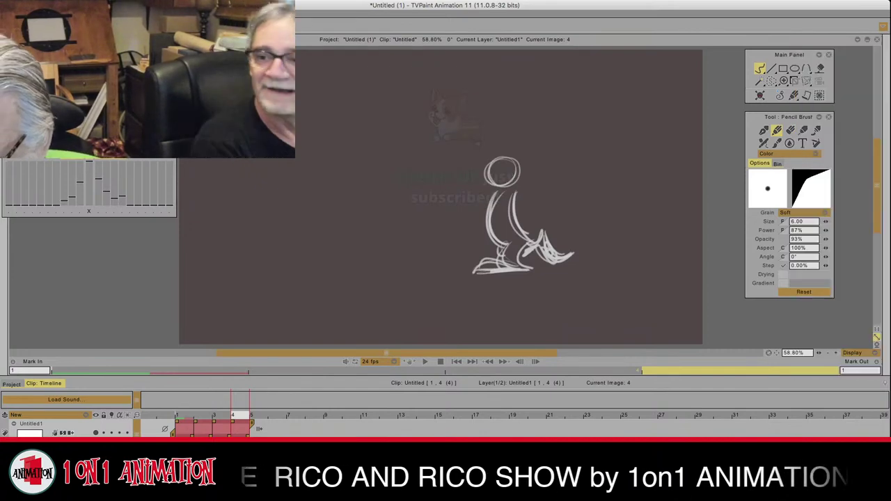
{"action": "key", "text": "Right"}
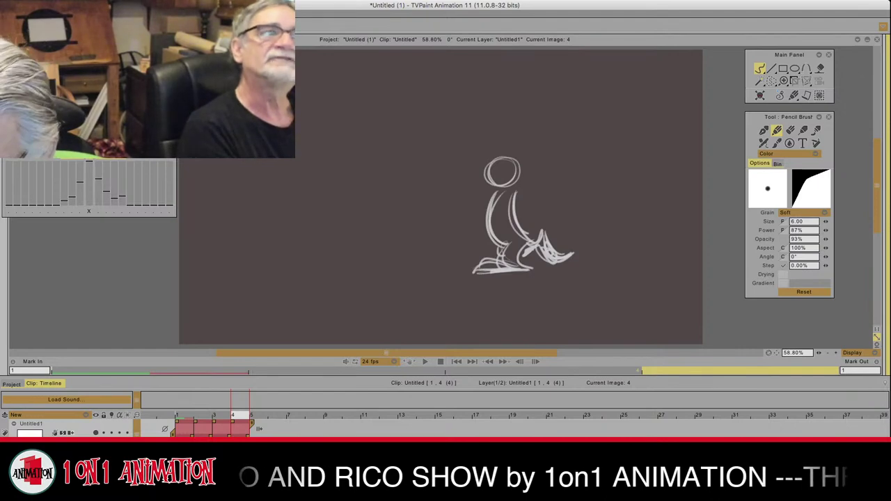
Step: Add an empty image 5 after image 4 and give it the red image mark
{"action": "mouse_move", "coordinate": [888, 205]}
{"action": "left_click", "coordinate": [819, 139]}
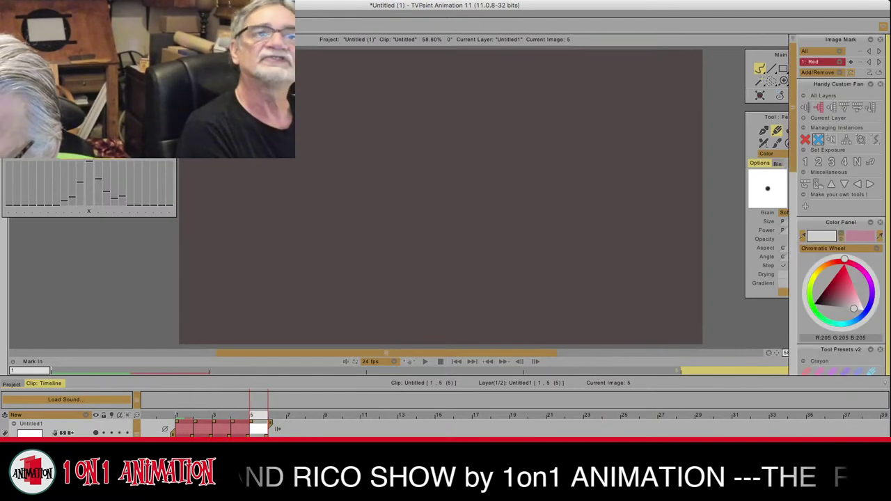
{"action": "left_click", "coordinate": [852, 62]}
{"action": "key", "text": "Left"}
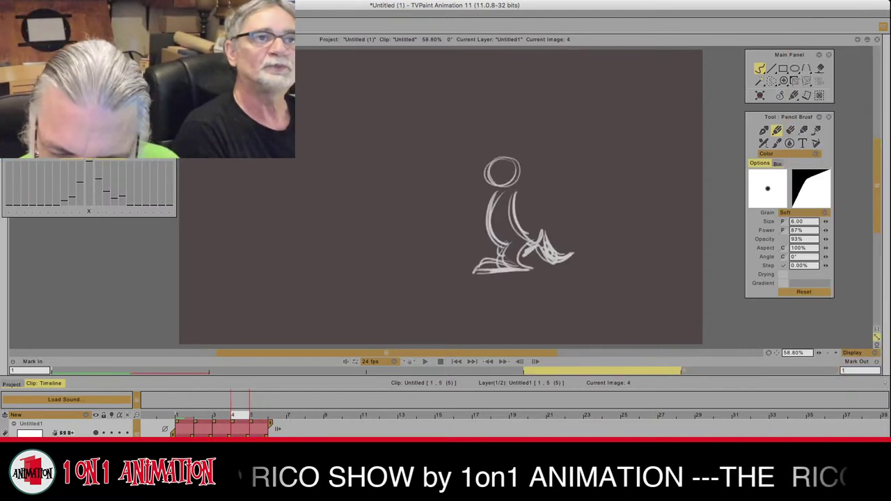
{"action": "key", "text": "Right"}
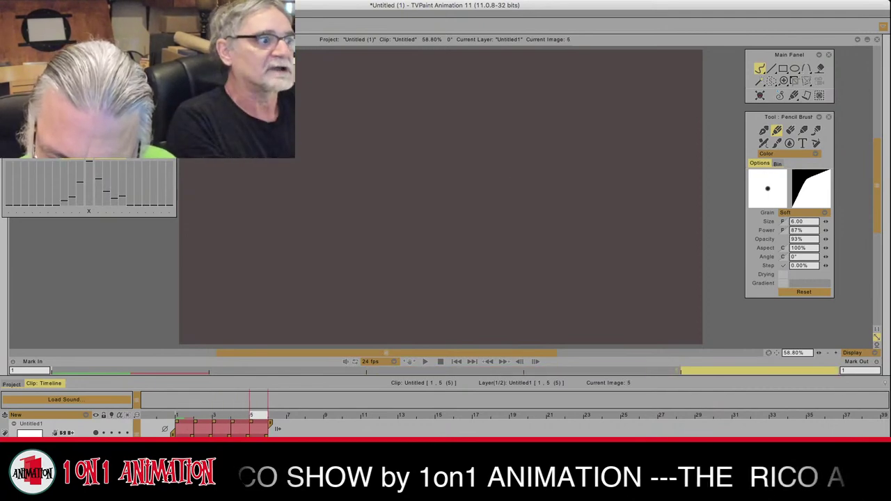
Step: Flip back through the poses on images 1 to 4 and return to the empty image 5
{"action": "key", "text": "Left"}
{"action": "key", "text": "Left"}
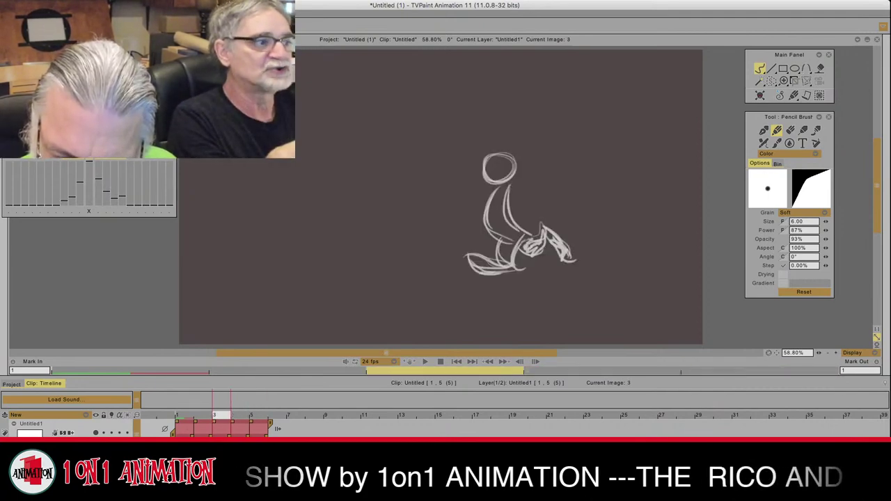
{"action": "key", "text": "Left"}
{"action": "key", "text": "Left"}
{"action": "key", "text": "Right"}
{"action": "key", "text": "Right"}
{"action": "key", "text": "Right"}
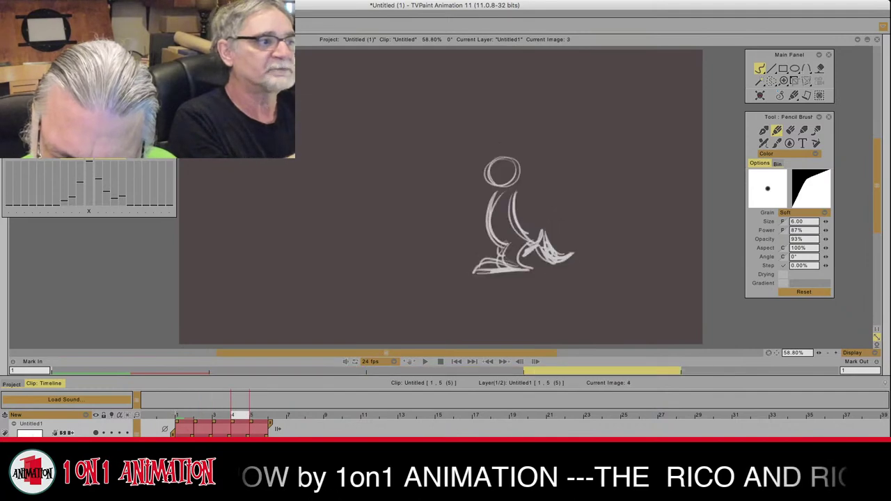
{"action": "key", "text": "Right"}
Step: Sketch the flat planted foot and the lower leg lines on image 5, comparing their placement with image 4
{"action": "mouse_move", "coordinate": [497, 272]}
{"action": "left_mouse_down"}
{"action": "mouse_move", "coordinate": [541, 269]}
{"action": "mouse_move", "coordinate": [529, 264]}
{"action": "mouse_move", "coordinate": [529, 242]}
{"action": "mouse_move", "coordinate": [516, 241]}
{"action": "left_mouse_up"}
{"action": "key", "text": "Left"}
{"action": "key", "text": "Right"}
{"action": "key", "text": "Left"}
{"action": "key", "text": "Right"}
{"action": "left_click_drag", "start_coordinate": [524, 265], "coordinate": [536, 268]}
{"action": "key", "text": "Left"}
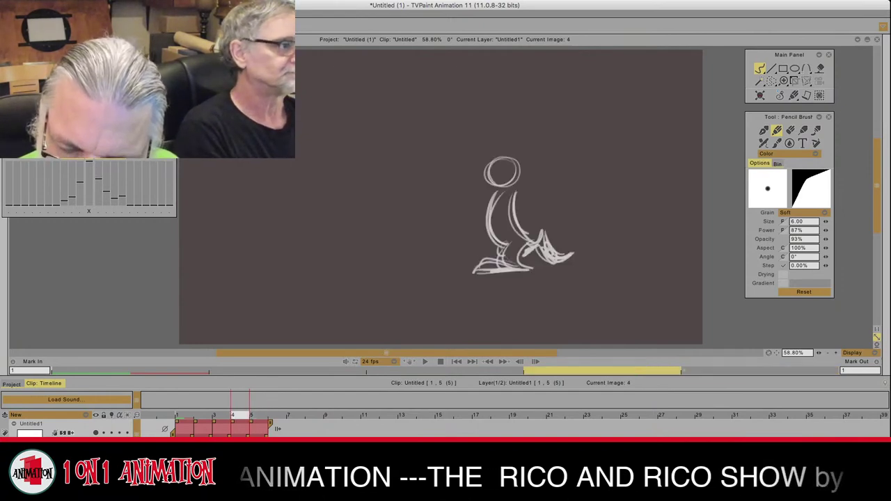
{"action": "key", "text": "Left"}
{"action": "key", "text": "Right"}
{"action": "key", "text": "Right"}
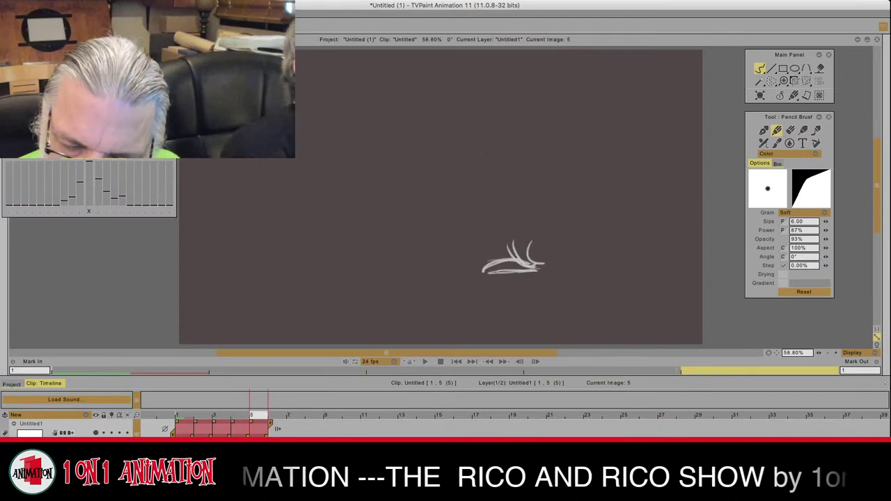
Step: Sketch the head circle and both torso curves above the planted leg on image 5, checking them against image 4
{"action": "left_click_drag", "start_coordinate": [512, 163], "coordinate": [536, 234]}
{"action": "key", "text": "Left"}
{"action": "key", "text": "Right"}
{"action": "mouse_move", "coordinate": [524, 188]}
{"action": "left_mouse_down"}
{"action": "mouse_move", "coordinate": [548, 237]}
{"action": "mouse_move", "coordinate": [520, 243]}
{"action": "left_mouse_up"}
{"action": "left_click_drag", "start_coordinate": [505, 204], "coordinate": [532, 248]}
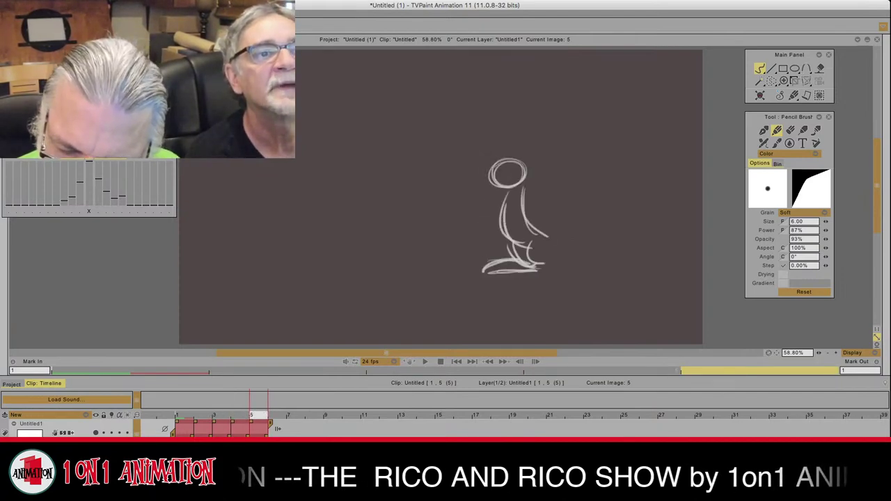
{"action": "key", "text": "Left"}
{"action": "key", "text": "Right"}
{"action": "key", "text": "Left"}
{"action": "key", "text": "Right"}
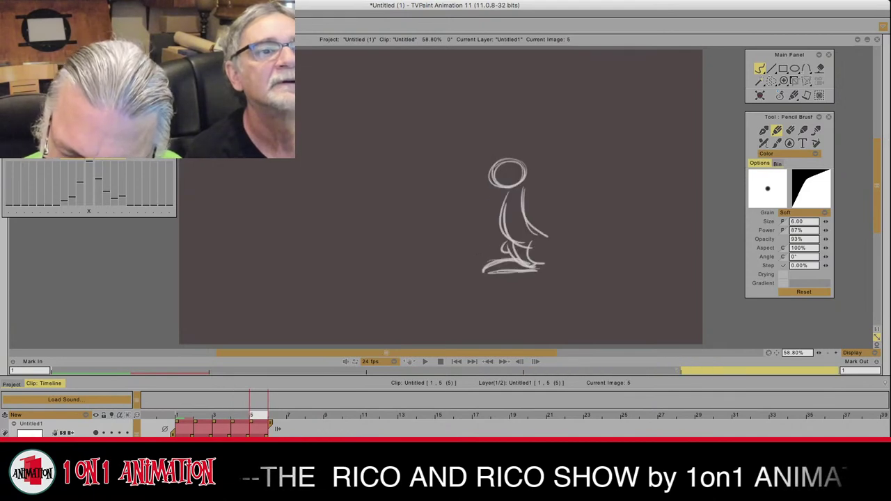
Step: Sketch and shade the passing leg and its foot behind the planted leg on image 5
{"action": "left_click_drag", "start_coordinate": [545, 241], "coordinate": [562, 260]}
{"action": "left_click_drag", "start_coordinate": [543, 245], "coordinate": [560, 266]}
{"action": "mouse_move", "coordinate": [541, 242]}
{"action": "left_mouse_down"}
{"action": "mouse_move", "coordinate": [533, 252]}
{"action": "mouse_move", "coordinate": [551, 264]}
{"action": "left_mouse_up"}
{"action": "mouse_move", "coordinate": [508, 243]}
{"action": "left_mouse_down"}
{"action": "mouse_move", "coordinate": [501, 249]}
{"action": "mouse_move", "coordinate": [509, 254]}
{"action": "left_mouse_up"}
{"action": "key", "text": "Left"}
{"action": "key", "text": "Right"}
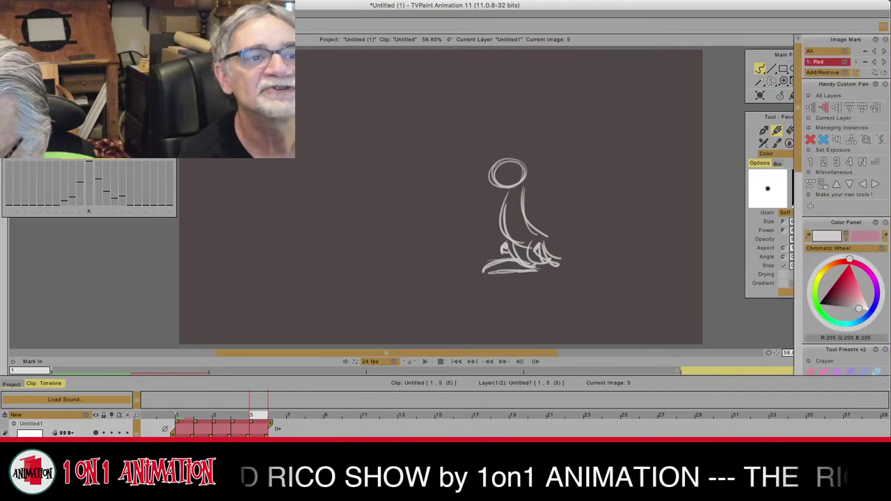
Step: Add an empty image 6 after image 5 and review the earlier poses
{"action": "left_click", "coordinate": [824, 140]}
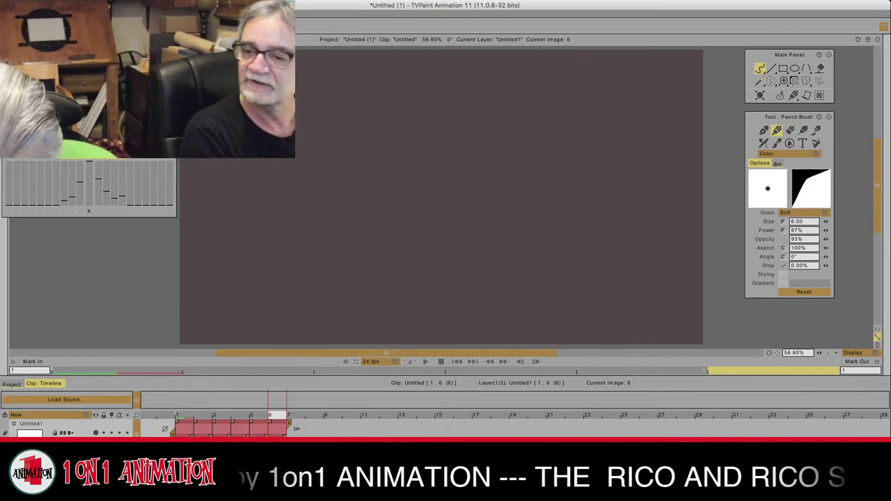
{"action": "left_click_drag", "start_coordinate": [387, 353], "coordinate": [424, 353]}
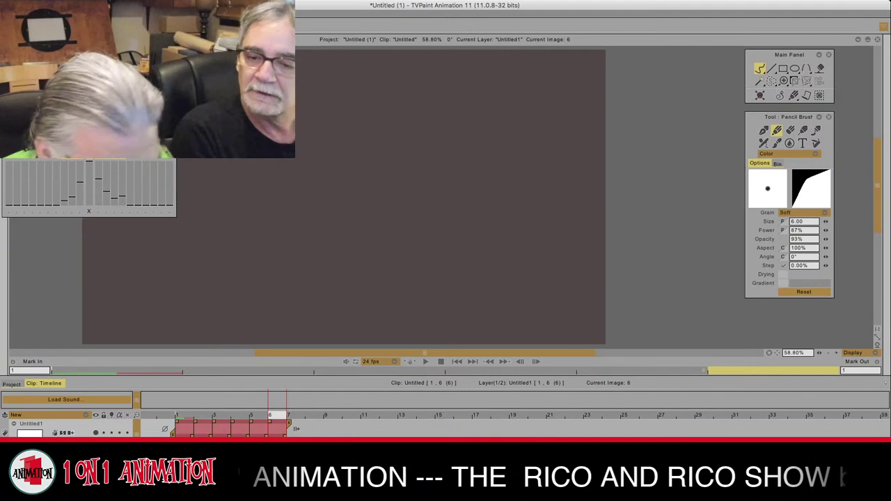
{"action": "key", "text": "Left"}
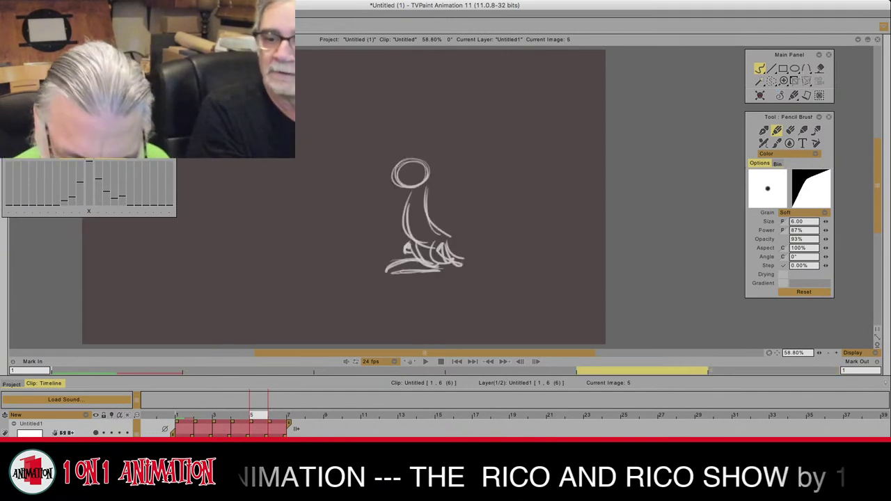
{"action": "key", "text": "Right"}
{"action": "key", "text": "Left"}
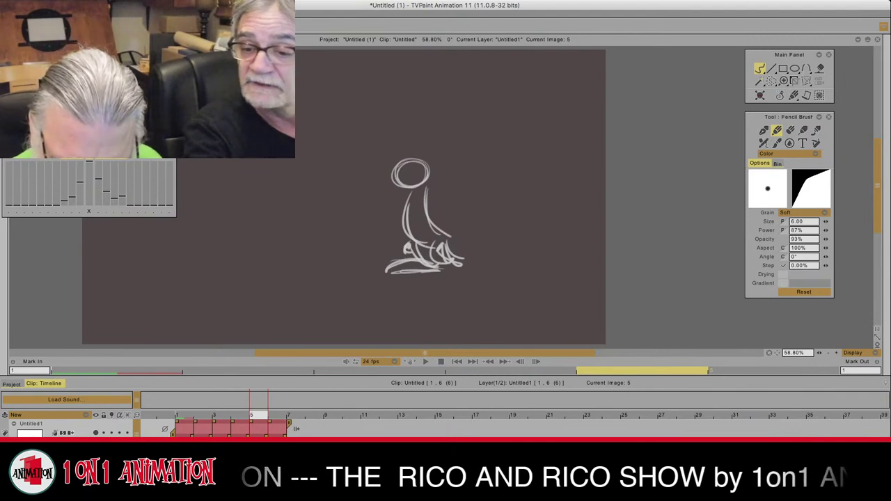
{"action": "left_click_drag", "start_coordinate": [425, 353], "coordinate": [376, 353]}
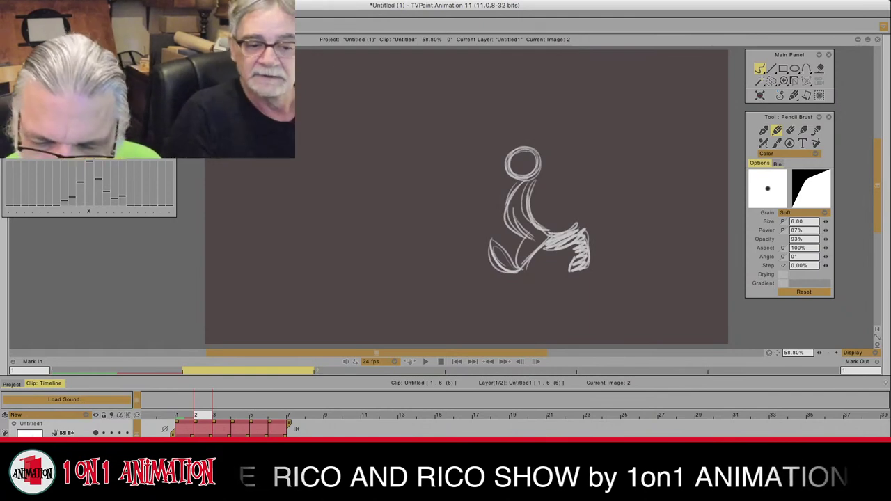
{"action": "key", "text": "Left"}
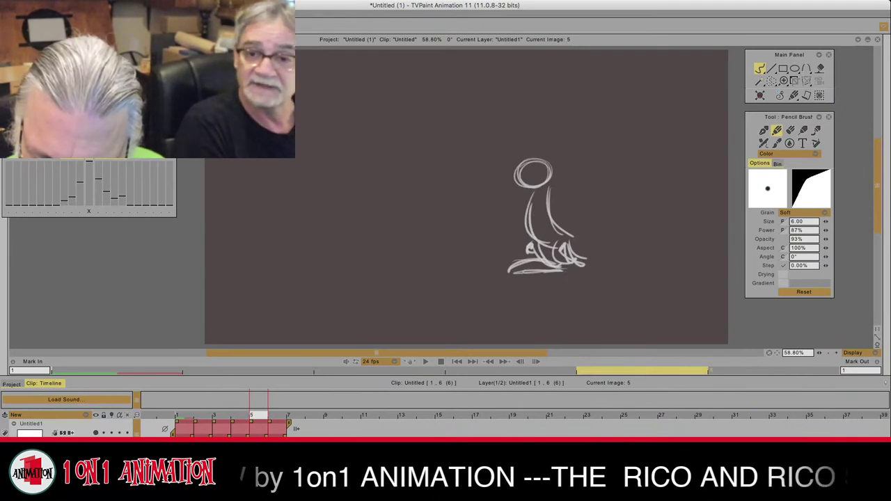
{"action": "key", "text": "Right"}
Step: Sketch the head circle and the curved torso lines on image 6, using image 5 as reference
{"action": "mouse_move", "coordinate": [528, 172]}
{"action": "left_mouse_down"}
{"action": "mouse_move", "coordinate": [551, 163]}
{"action": "mouse_move", "coordinate": [536, 164]}
{"action": "left_mouse_up"}
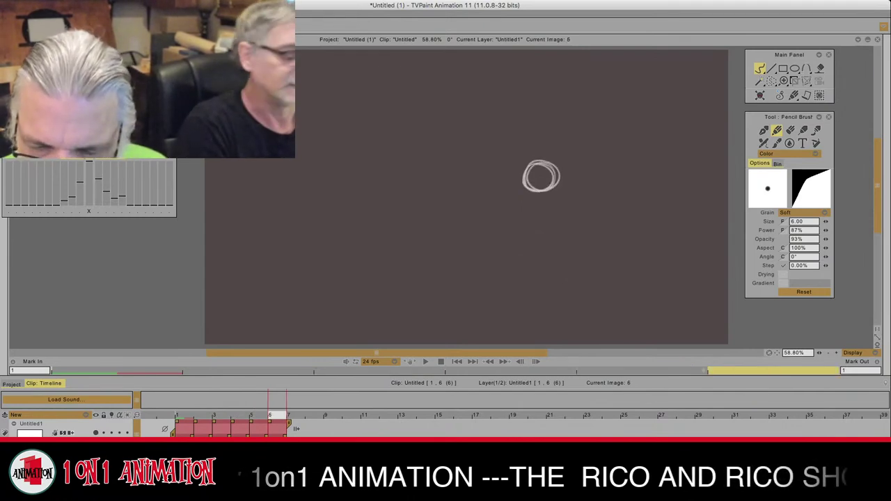
{"action": "key", "text": "Left"}
{"action": "key", "text": "Right"}
{"action": "mouse_move", "coordinate": [556, 196]}
{"action": "left_mouse_down"}
{"action": "mouse_move", "coordinate": [580, 245]}
{"action": "mouse_move", "coordinate": [584, 233]}
{"action": "mouse_move", "coordinate": [575, 244]}
{"action": "left_mouse_up"}
{"action": "mouse_move", "coordinate": [540, 198]}
{"action": "left_mouse_down"}
{"action": "mouse_move", "coordinate": [547, 245]}
{"action": "mouse_move", "coordinate": [584, 234]}
{"action": "left_mouse_up"}
{"action": "left_click_drag", "start_coordinate": [539, 195], "coordinate": [581, 239]}
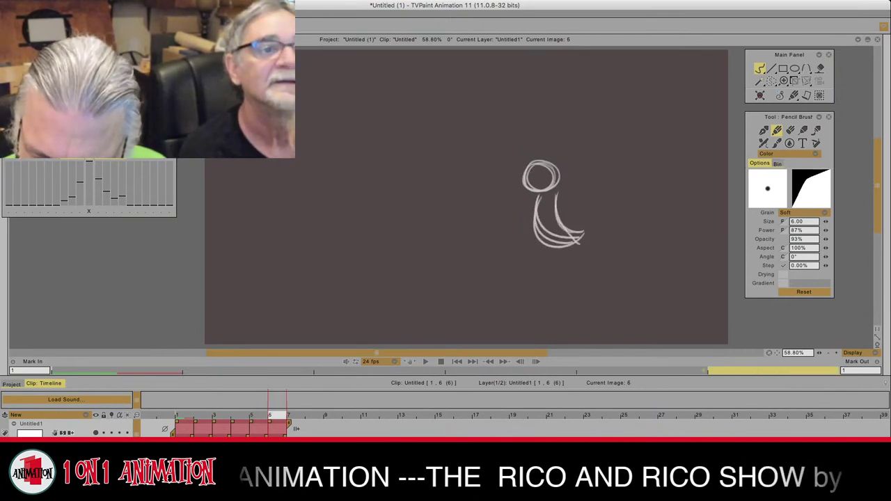
Step: Sketch the planted leg and foot and shade the forward-swinging leg on image 6, comparing with image 5
{"action": "key", "text": "Left"}
{"action": "key", "text": "Right"}
{"action": "mouse_move", "coordinate": [541, 271]}
{"action": "left_mouse_down"}
{"action": "mouse_move", "coordinate": [588, 269]}
{"action": "mouse_move", "coordinate": [535, 271]}
{"action": "left_mouse_up"}
{"action": "key", "text": "Left"}
{"action": "key", "text": "Right"}
{"action": "key", "text": "Left"}
{"action": "key", "text": "Right"}
{"action": "mouse_move", "coordinate": [545, 238]}
{"action": "left_mouse_down"}
{"action": "mouse_move", "coordinate": [524, 249]}
{"action": "mouse_move", "coordinate": [521, 265]}
{"action": "mouse_move", "coordinate": [524, 246]}
{"action": "mouse_move", "coordinate": [522, 267]}
{"action": "mouse_move", "coordinate": [548, 253]}
{"action": "mouse_move", "coordinate": [535, 263]}
{"action": "left_mouse_up"}
{"action": "key", "text": "Left"}
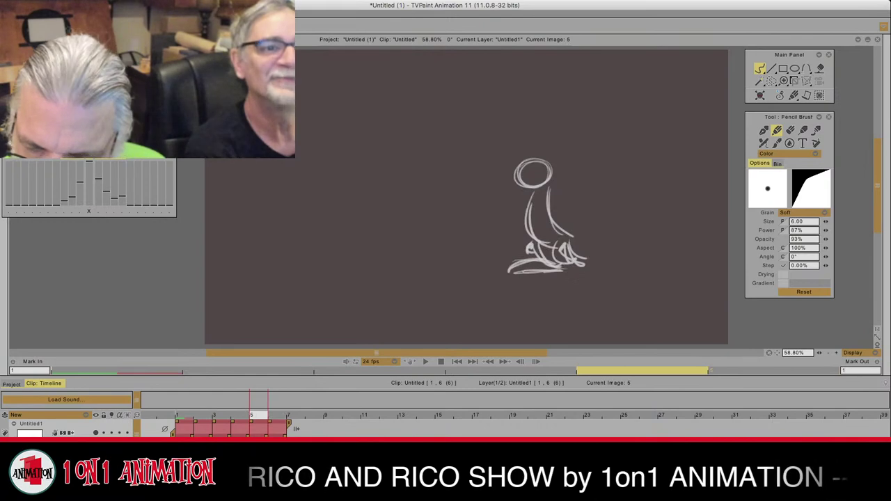
{"action": "key", "text": "Right"}
Step: Add an empty image 7 after image 6 and compare the poses on images 5 and 6
{"action": "left_click", "coordinate": [888, 141]}
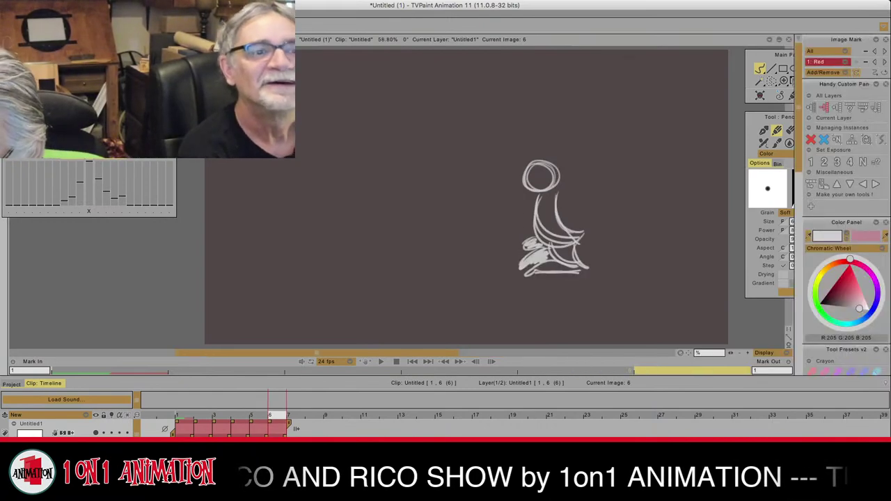
{"action": "left_click", "coordinate": [825, 140]}
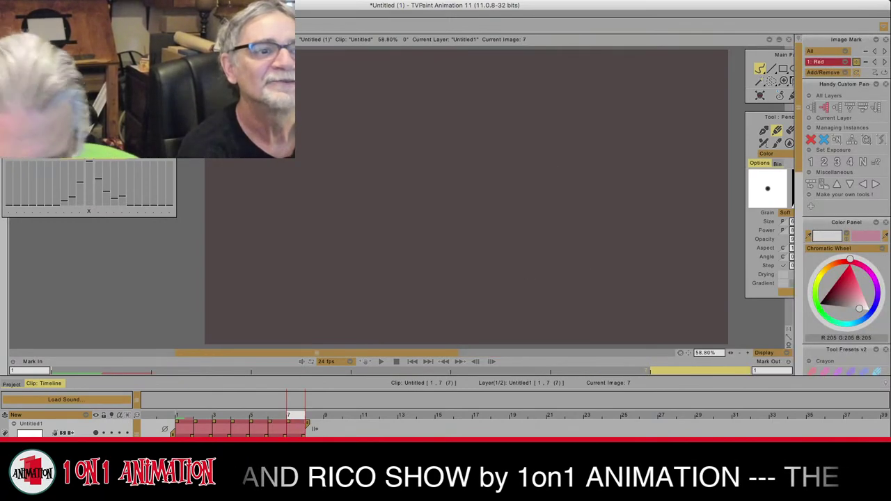
{"action": "key", "text": "Tab"}
{"action": "key", "text": "Left"}
{"action": "key", "text": "Left"}
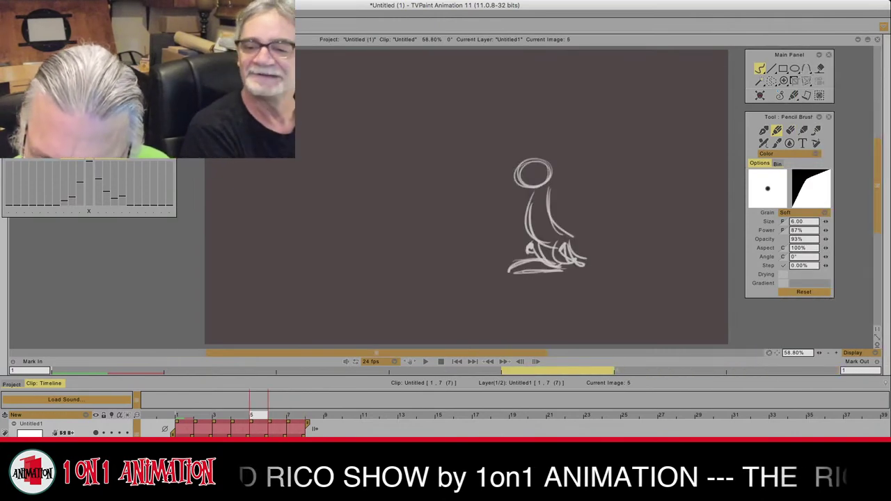
{"action": "key", "text": "Right"}
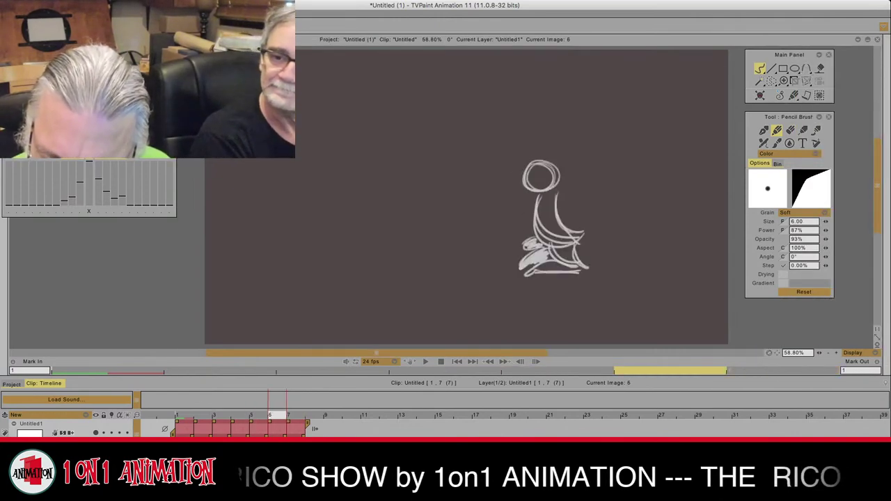
{"action": "key", "text": "Right"}
{"action": "key", "text": "Left"}
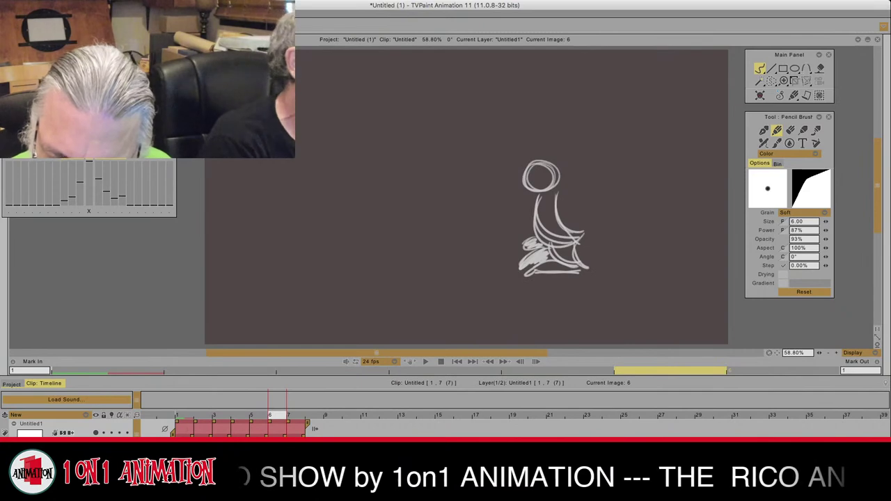
{"action": "key", "text": "Right"}
Step: Sketch the head circle and the doubled front and back torso curves on image 7, checking against image 6
{"action": "mouse_move", "coordinate": [536, 162]}
{"action": "left_mouse_down"}
{"action": "mouse_move", "coordinate": [521, 183]}
{"action": "mouse_move", "coordinate": [553, 171]}
{"action": "mouse_move", "coordinate": [519, 175]}
{"action": "mouse_move", "coordinate": [562, 224]}
{"action": "left_mouse_up"}
{"action": "key", "text": "Left"}
{"action": "key", "text": "Right"}
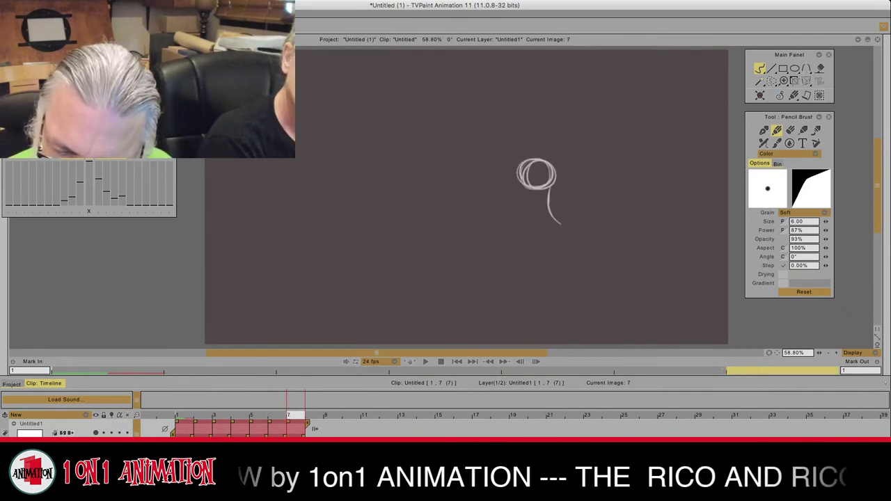
{"action": "left_click_drag", "start_coordinate": [550, 187], "coordinate": [575, 228]}
{"action": "key", "text": "Left"}
{"action": "key", "text": "Right"}
{"action": "mouse_move", "coordinate": [543, 190]}
{"action": "left_mouse_down"}
{"action": "mouse_move", "coordinate": [554, 243]}
{"action": "mouse_move", "coordinate": [562, 242]}
{"action": "left_mouse_up"}
{"action": "left_click_drag", "start_coordinate": [539, 190], "coordinate": [557, 245]}
{"action": "key", "text": "Left"}
{"action": "key", "text": "Right"}
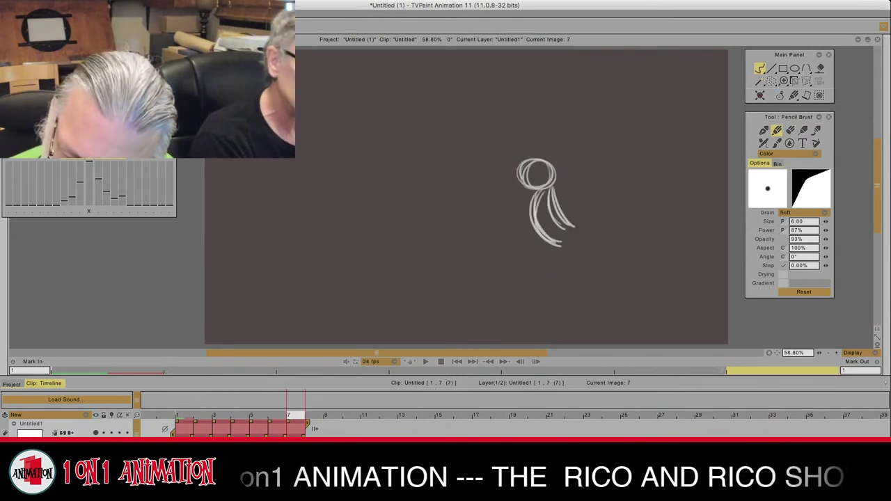
{"action": "key", "text": "Left"}
{"action": "key", "text": "Right"}
Step: Sketch the ground line, the backward-slanting planted leg and its foot on image 7, comparing with image 6
{"action": "mouse_move", "coordinate": [552, 274]}
{"action": "left_mouse_down"}
{"action": "mouse_move", "coordinate": [590, 271]}
{"action": "mouse_move", "coordinate": [546, 272]}
{"action": "mouse_move", "coordinate": [564, 273]}
{"action": "left_mouse_up"}
{"action": "key", "text": "Left"}
{"action": "key", "text": "Right"}
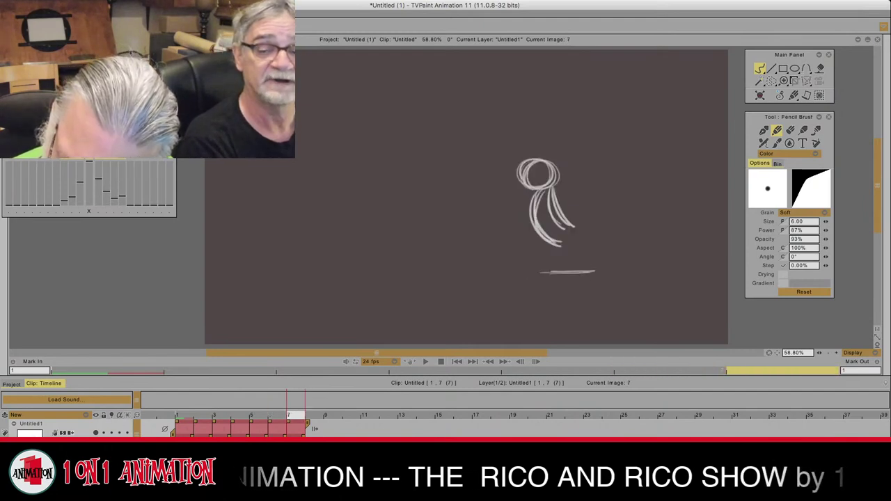
{"action": "left_click_drag", "start_coordinate": [567, 225], "coordinate": [605, 266]}
{"action": "mouse_move", "coordinate": [558, 244]}
{"action": "left_mouse_down"}
{"action": "mouse_move", "coordinate": [596, 270]}
{"action": "mouse_move", "coordinate": [541, 276]}
{"action": "left_mouse_up"}
{"action": "key", "text": "Left"}
{"action": "key", "text": "Right"}
{"action": "left_click_drag", "start_coordinate": [588, 259], "coordinate": [556, 265]}
{"action": "left_click_drag", "start_coordinate": [555, 272], "coordinate": [533, 276]}
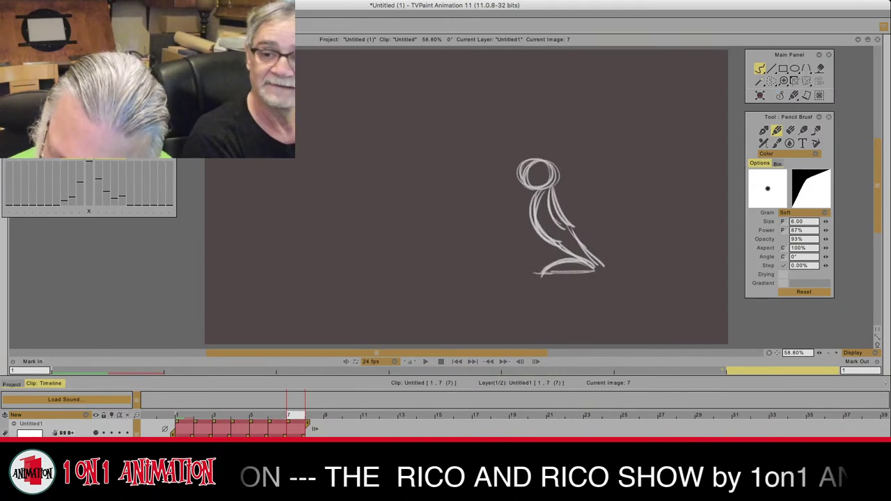
{"action": "left_click_drag", "start_coordinate": [603, 269], "coordinate": [551, 274]}
{"action": "left_click_drag", "start_coordinate": [568, 270], "coordinate": [555, 273]}
{"action": "key", "text": "Left"}
{"action": "key", "text": "Right"}
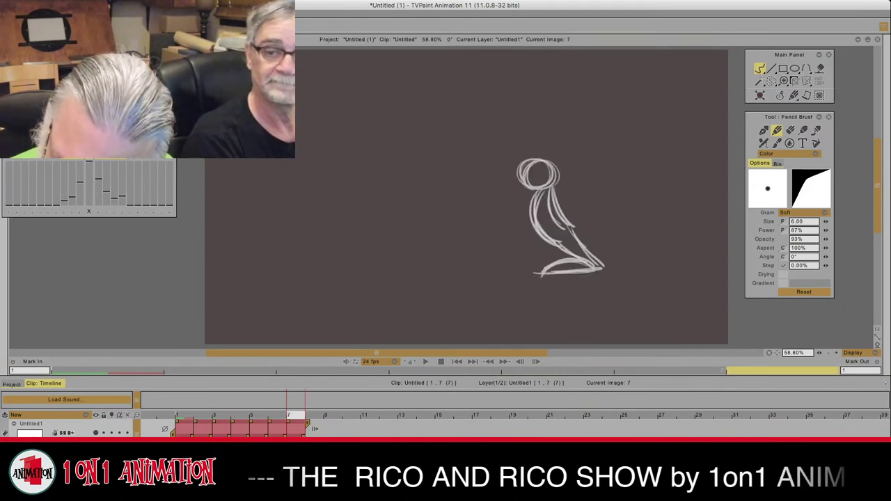
Step: Sketch and shade the raised forward leg and foot in front of the torso on image 7
{"action": "key", "text": "Left"}
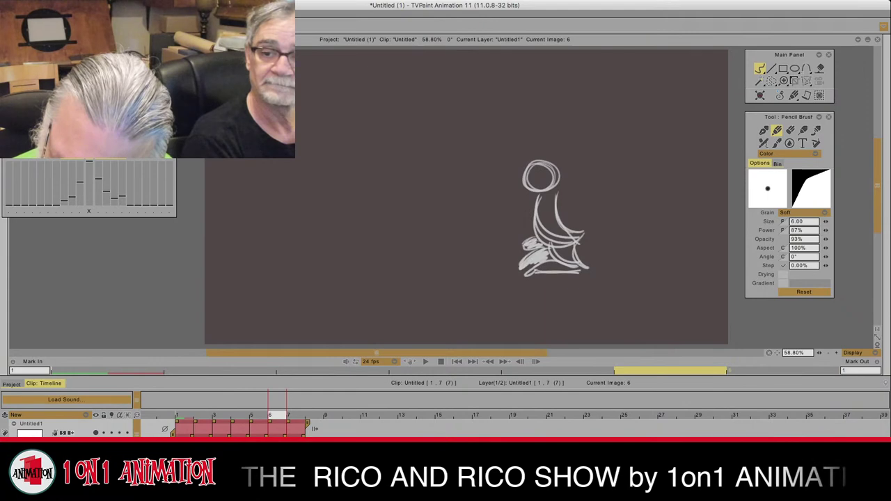
{"action": "key", "text": "Right"}
{"action": "mouse_move", "coordinate": [531, 241]}
{"action": "left_mouse_down"}
{"action": "mouse_move", "coordinate": [512, 255]}
{"action": "mouse_move", "coordinate": [556, 246]}
{"action": "left_mouse_up"}
{"action": "mouse_move", "coordinate": [526, 233]}
{"action": "left_mouse_down"}
{"action": "mouse_move", "coordinate": [516, 237]}
{"action": "mouse_move", "coordinate": [539, 236]}
{"action": "mouse_move", "coordinate": [515, 254]}
{"action": "mouse_move", "coordinate": [545, 255]}
{"action": "left_mouse_up"}
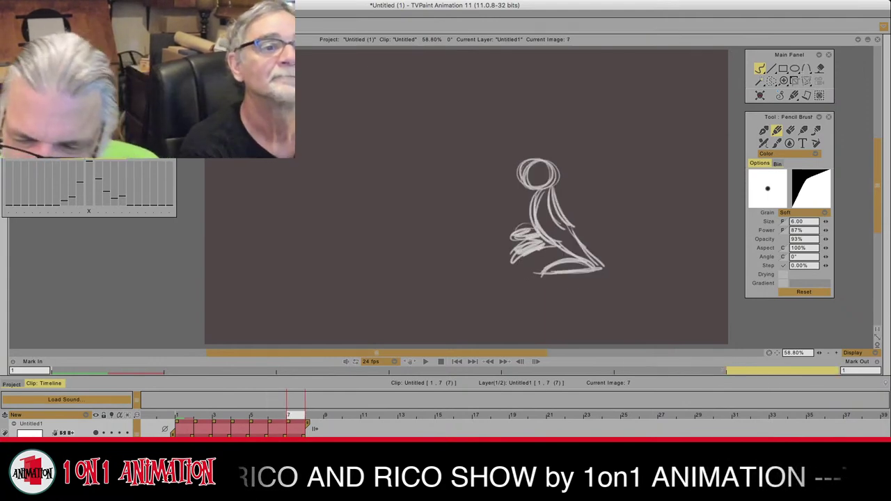
{"action": "key", "text": "Left"}
{"action": "key", "text": "Right"}
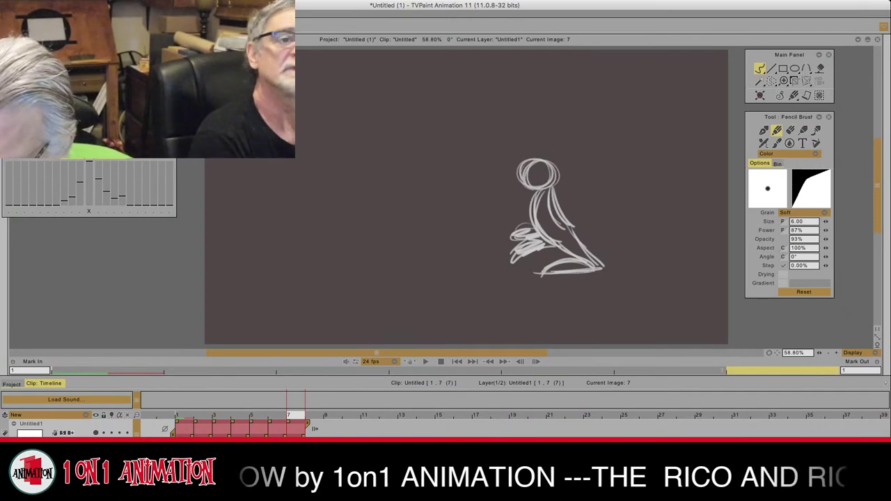
Step: Add an empty image 8 after image 7 and review the poses on images 6 and 7
{"action": "mouse_move", "coordinate": [887, 202]}
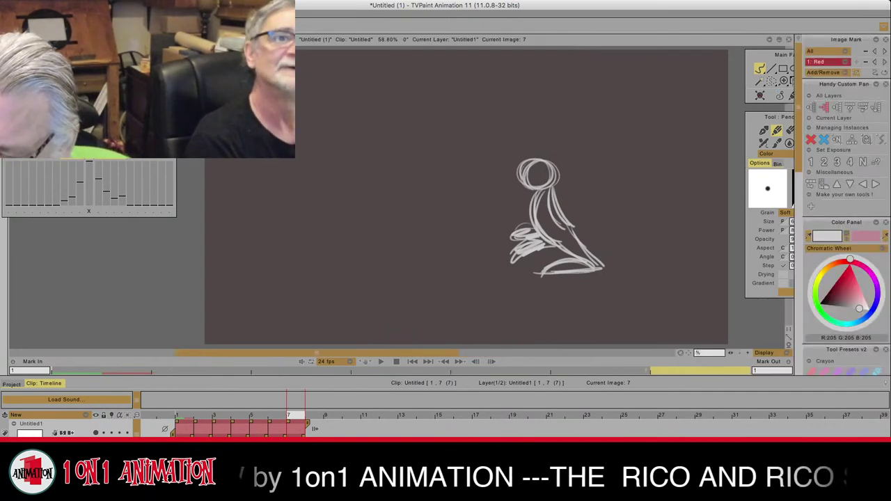
{"action": "left_click", "coordinate": [825, 140]}
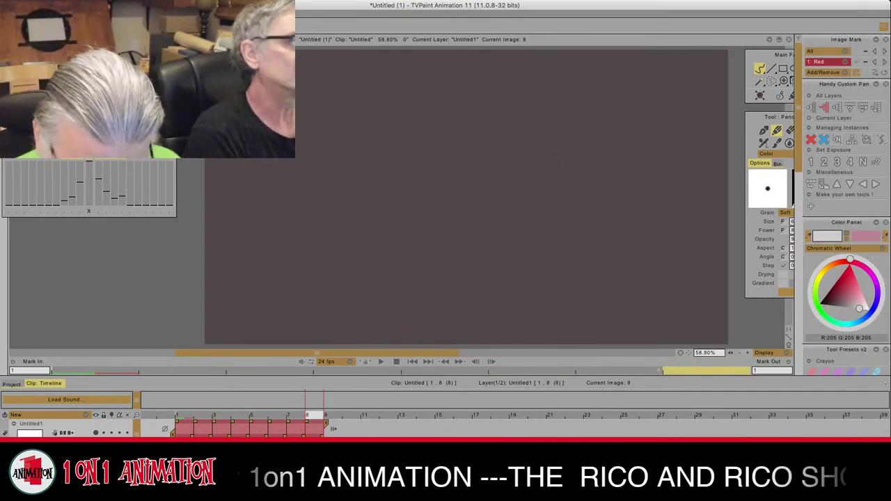
{"action": "key", "text": "Left"}
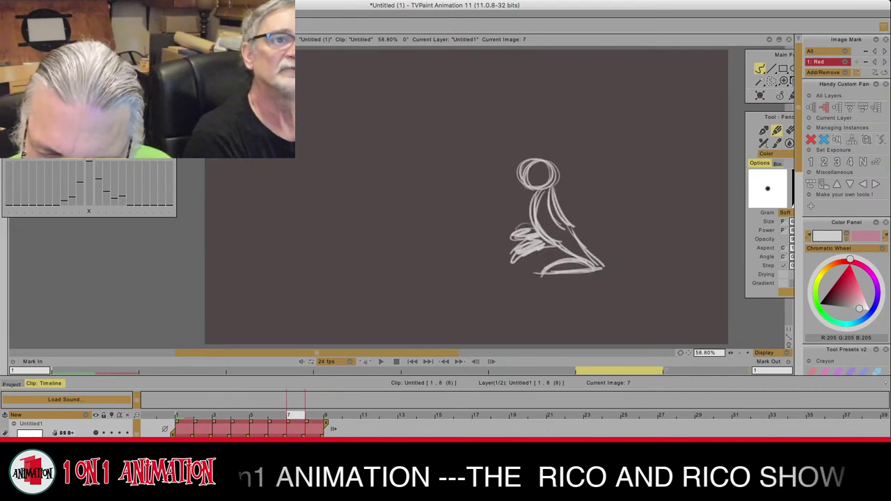
{"action": "key", "text": "Left"}
{"action": "key", "text": "Right"}
{"action": "key", "text": "Right"}
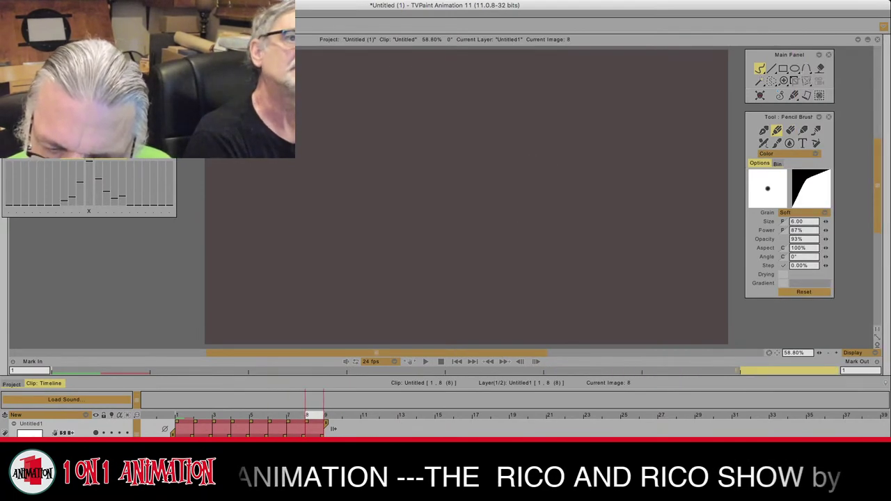
Step: Sketch the head circle and the first front and back torso curves on image 8, checking against image 7
{"action": "mouse_move", "coordinate": [549, 159]}
{"action": "left_mouse_down"}
{"action": "mouse_move", "coordinate": [537, 152]}
{"action": "mouse_move", "coordinate": [520, 169]}
{"action": "left_mouse_up"}
{"action": "key", "text": "Left"}
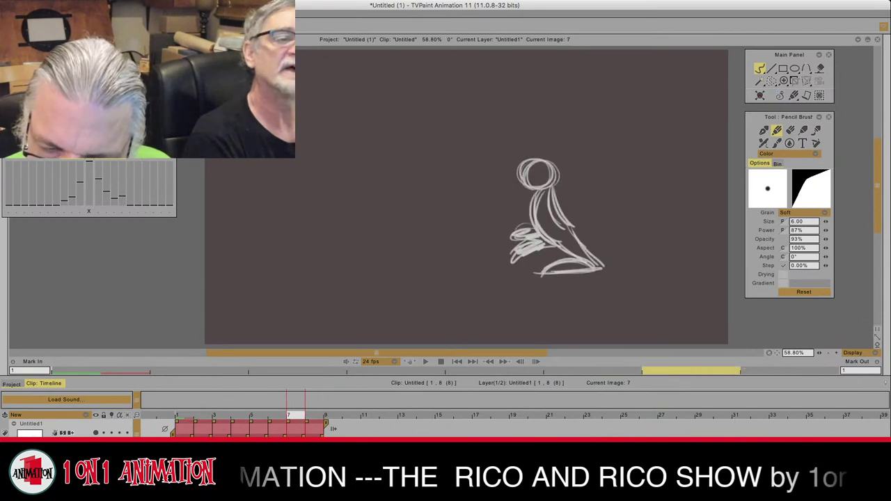
{"action": "key", "text": "Right"}
{"action": "left_click_drag", "start_coordinate": [527, 208], "coordinate": [524, 223]}
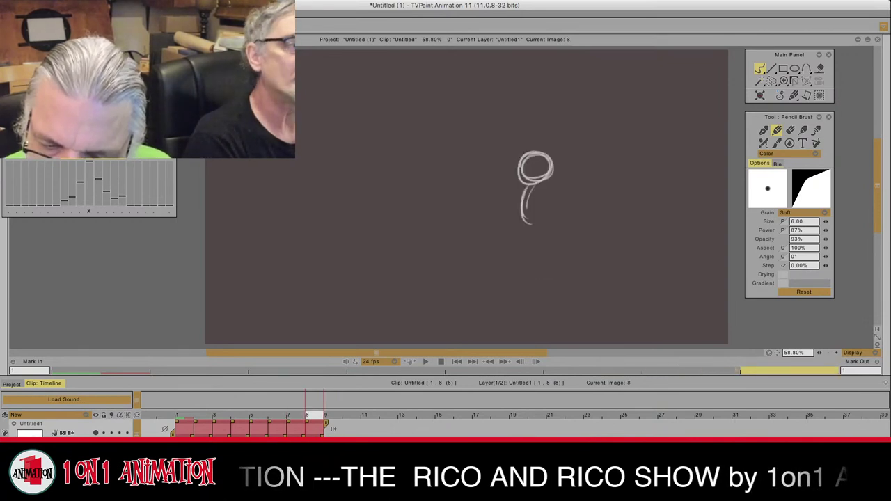
{"action": "key", "text": "Left"}
{"action": "key", "text": "Right"}
{"action": "mouse_move", "coordinate": [541, 180]}
{"action": "left_mouse_down"}
{"action": "mouse_move", "coordinate": [546, 221]}
{"action": "mouse_move", "coordinate": [568, 235]}
{"action": "left_mouse_up"}
Step: Extend and double the front and back torso curves down to the hips on image 8, comparing with image 7
{"action": "key", "text": "Left"}
{"action": "key", "text": "Right"}
{"action": "mouse_move", "coordinate": [533, 186]}
{"action": "left_mouse_down"}
{"action": "mouse_move", "coordinate": [538, 236]}
{"action": "mouse_move", "coordinate": [550, 241]}
{"action": "left_mouse_up"}
{"action": "left_click_drag", "start_coordinate": [529, 195], "coordinate": [550, 239]}
{"action": "left_click_drag", "start_coordinate": [550, 186], "coordinate": [568, 238]}
{"action": "left_click_drag", "start_coordinate": [548, 195], "coordinate": [577, 237]}
{"action": "key", "text": "Left"}
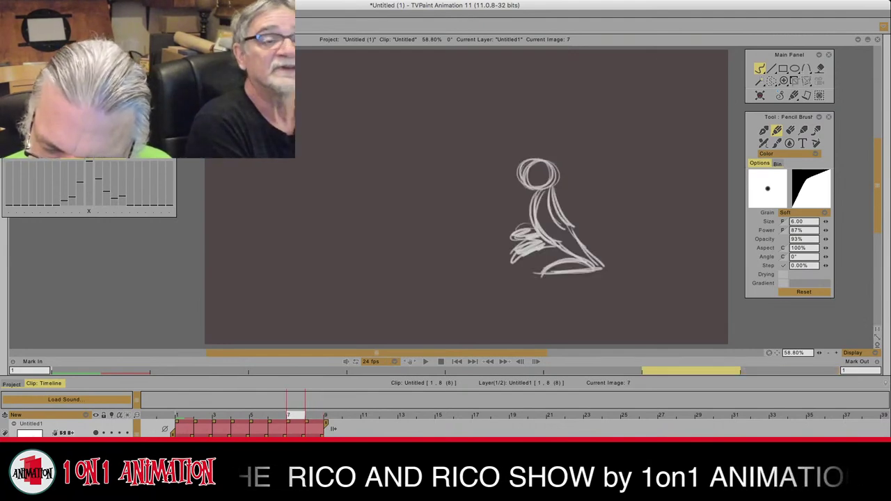
{"action": "key", "text": "Right"}
{"action": "key", "text": "Left"}
{"action": "key", "text": "Right"}
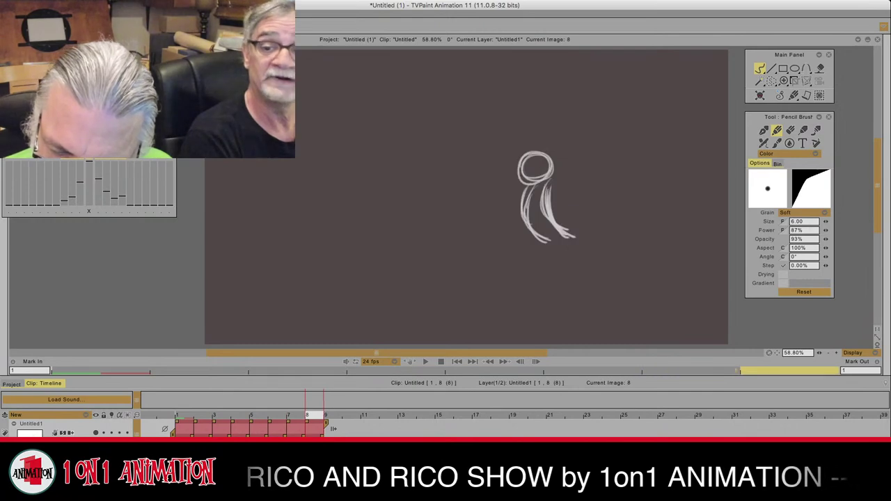
Step: Rough in the bent front leg below the torso on image 8, comparing with image 7
{"action": "key", "text": "Left"}
{"action": "key", "text": "Right"}
{"action": "mouse_move", "coordinate": [533, 236]}
{"action": "left_mouse_down"}
{"action": "mouse_move", "coordinate": [503, 249]}
{"action": "mouse_move", "coordinate": [531, 262]}
{"action": "mouse_move", "coordinate": [517, 256]}
{"action": "left_mouse_up"}
{"action": "key", "text": "Left"}
{"action": "key", "text": "Right"}
{"action": "left_click_drag", "start_coordinate": [529, 232], "coordinate": [517, 261]}
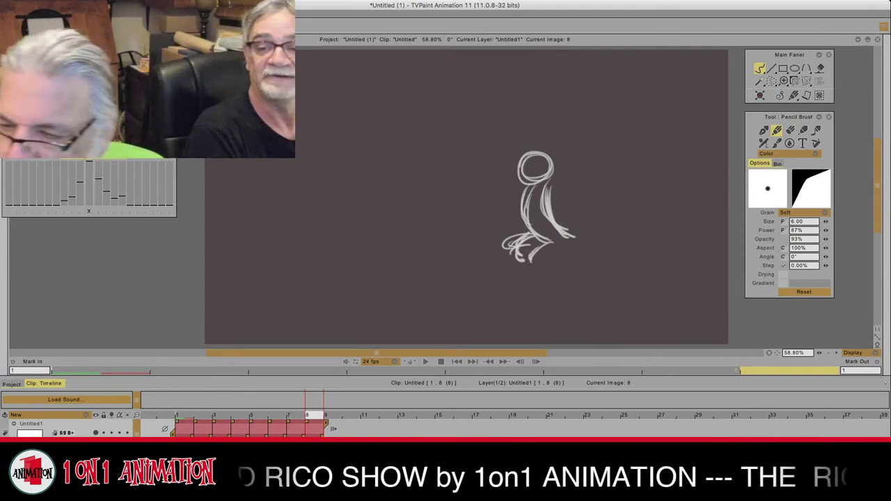
Step: Erase the foremost strokes of image 8's front leg and redraw it angling down and forward in pencil
{"action": "left_click", "coordinate": [791, 130]}
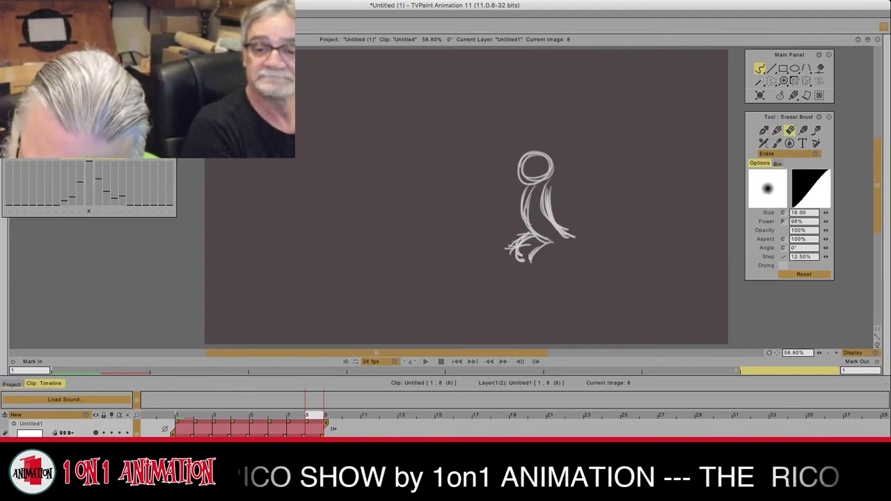
{"action": "left_click_drag", "start_coordinate": [507, 247], "coordinate": [524, 238]}
{"action": "left_click", "coordinate": [778, 131]}
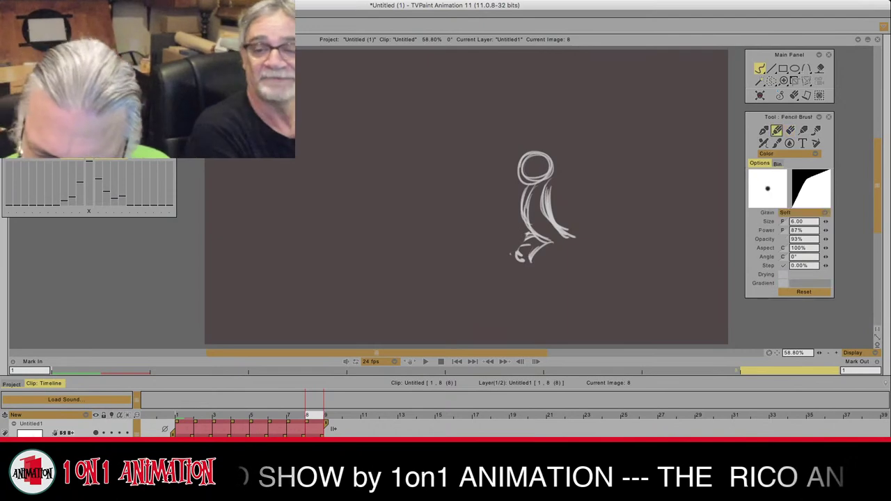
{"action": "key", "text": "Left"}
{"action": "key", "text": "Right"}
{"action": "left_click_drag", "start_coordinate": [517, 257], "coordinate": [529, 241]}
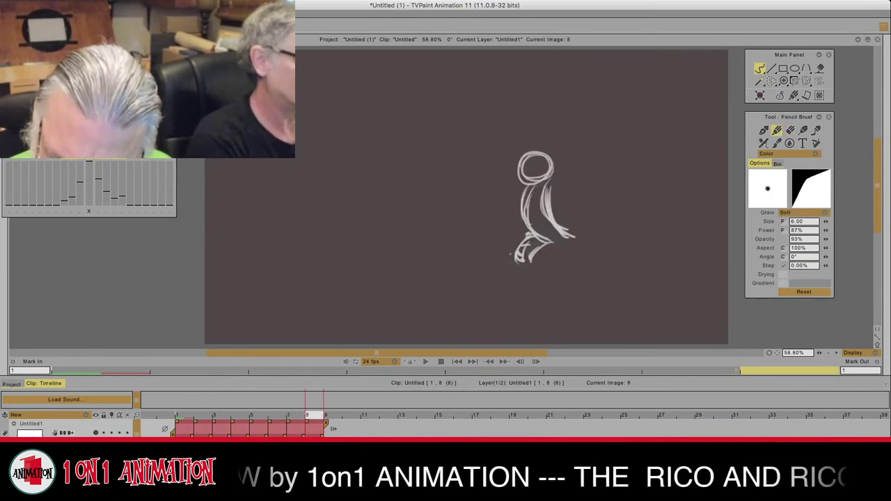
{"action": "mouse_move", "coordinate": [539, 249]}
{"action": "left_mouse_down"}
{"action": "mouse_move", "coordinate": [525, 273]}
{"action": "mouse_move", "coordinate": [495, 257]}
{"action": "mouse_move", "coordinate": [493, 270]}
{"action": "mouse_move", "coordinate": [534, 264]}
{"action": "mouse_move", "coordinate": [525, 268]}
{"action": "mouse_move", "coordinate": [544, 242]}
{"action": "mouse_move", "coordinate": [523, 260]}
{"action": "left_mouse_up"}
Step: Sketch the front foot and the trailing back leg with its curved lower leg on image 8, comparing with image 7
{"action": "key", "text": "Left"}
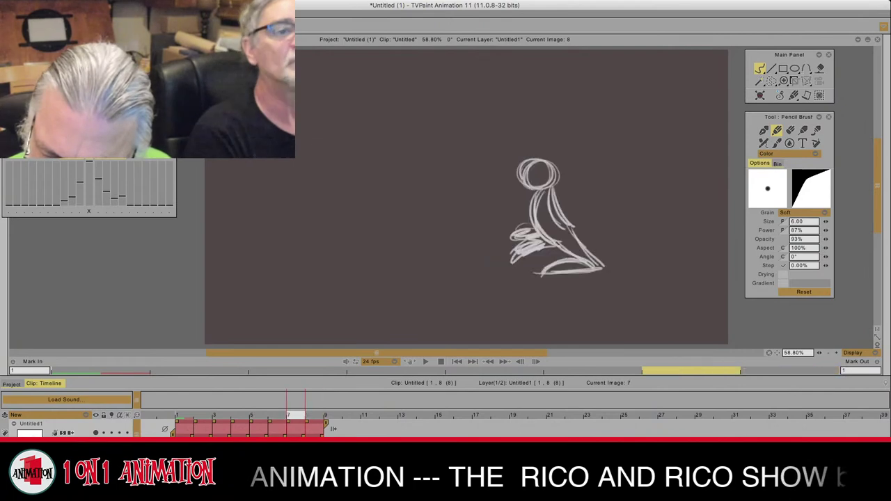
{"action": "key", "text": "Right"}
{"action": "mouse_move", "coordinate": [577, 274]}
{"action": "left_mouse_down"}
{"action": "mouse_move", "coordinate": [602, 247]}
{"action": "mouse_move", "coordinate": [548, 240]}
{"action": "mouse_move", "coordinate": [561, 234]}
{"action": "mouse_move", "coordinate": [571, 278]}
{"action": "left_mouse_up"}
{"action": "key", "text": "Left"}
{"action": "key", "text": "Right"}
{"action": "mouse_move", "coordinate": [587, 253]}
{"action": "left_mouse_down"}
{"action": "mouse_move", "coordinate": [579, 273]}
{"action": "mouse_move", "coordinate": [590, 256]}
{"action": "left_mouse_up"}
{"action": "key", "text": "Left"}
{"action": "key", "text": "Right"}
{"action": "mouse_move", "coordinate": [557, 231]}
{"action": "left_mouse_down"}
{"action": "mouse_move", "coordinate": [585, 241]}
{"action": "mouse_move", "coordinate": [594, 228]}
{"action": "left_mouse_up"}
{"action": "key", "text": "Left"}
{"action": "key", "text": "Right"}
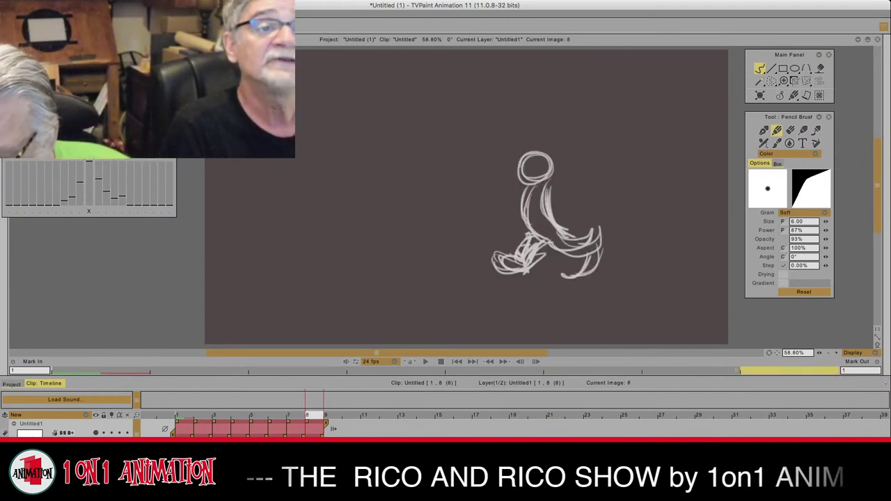
Step: Add an empty image 9 after image 8
{"action": "left_click", "coordinate": [887, 202]}
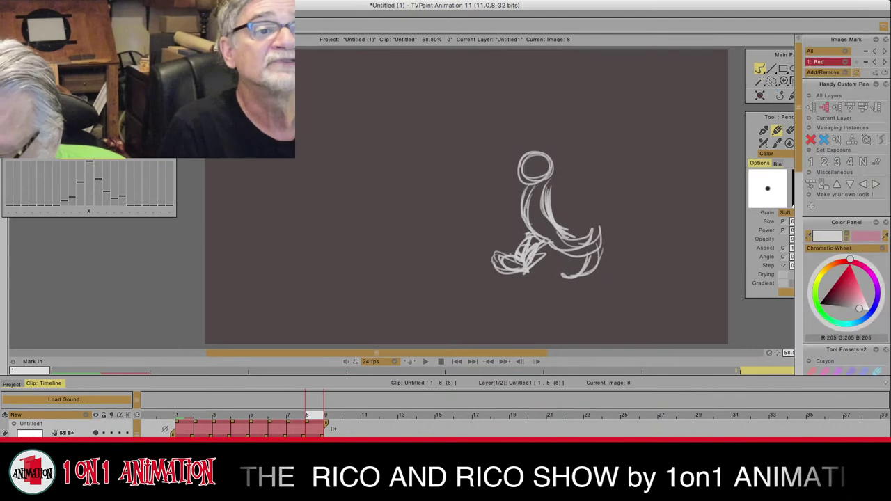
{"action": "key", "text": "Return"}
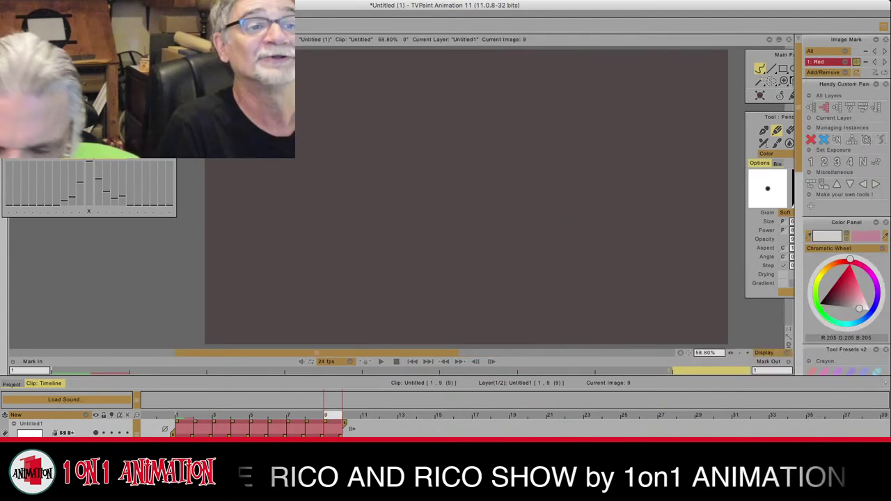
{"action": "key", "text": "Tab"}
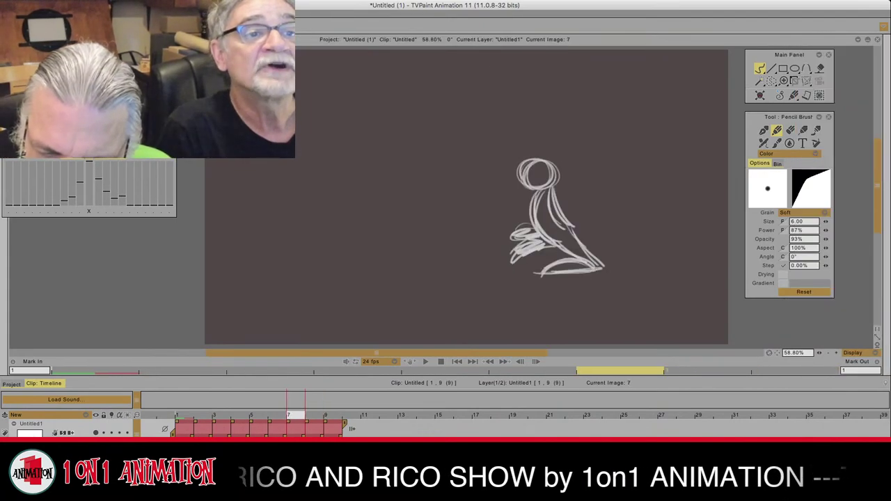
Step: Sketch the head circle and the doubled front and back torso curves on image 9, checking against image 8
{"action": "mouse_move", "coordinate": [532, 153]}
{"action": "left_mouse_down"}
{"action": "mouse_move", "coordinate": [526, 172]}
{"action": "mouse_move", "coordinate": [543, 150]}
{"action": "mouse_move", "coordinate": [518, 211]}
{"action": "mouse_move", "coordinate": [538, 229]}
{"action": "left_mouse_up"}
{"action": "key", "text": "Left"}
{"action": "key", "text": "Right"}
{"action": "key", "text": "Left"}
{"action": "key", "text": "Right"}
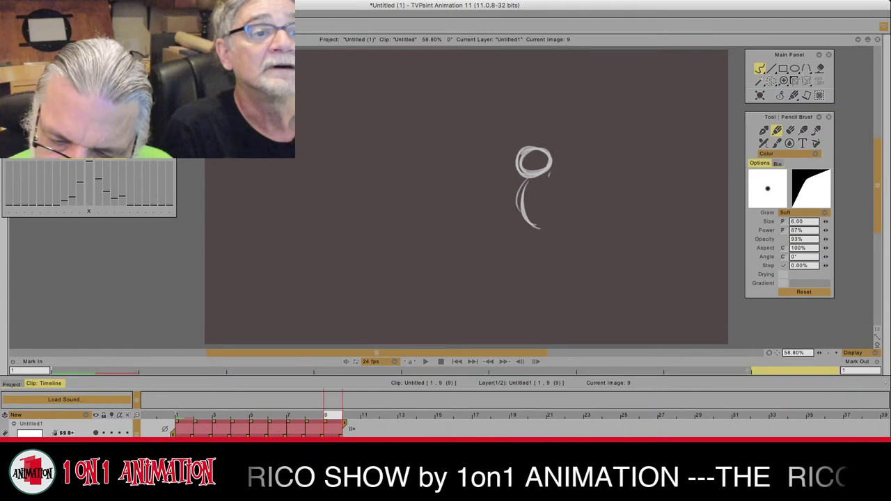
{"action": "left_click_drag", "start_coordinate": [546, 177], "coordinate": [553, 218]}
{"action": "mouse_move", "coordinate": [541, 180]}
{"action": "left_mouse_down"}
{"action": "mouse_move", "coordinate": [552, 228]}
{"action": "mouse_move", "coordinate": [568, 235]}
{"action": "left_mouse_up"}
{"action": "key", "text": "Left"}
{"action": "key", "text": "Right"}
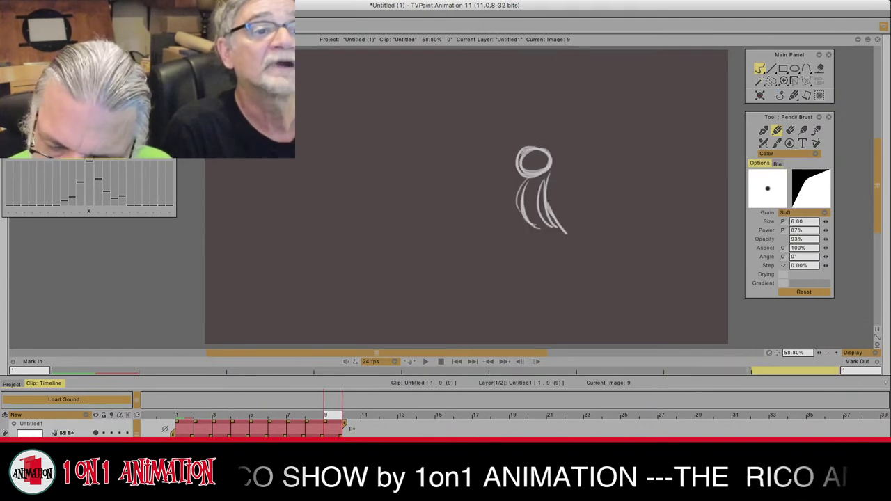
Step: Shade the front leg and foot on image 8, comparing the pose with images 7 and 9
{"action": "key", "text": "Left"}
{"action": "key", "text": "Left"}
{"action": "key", "text": "Right"}
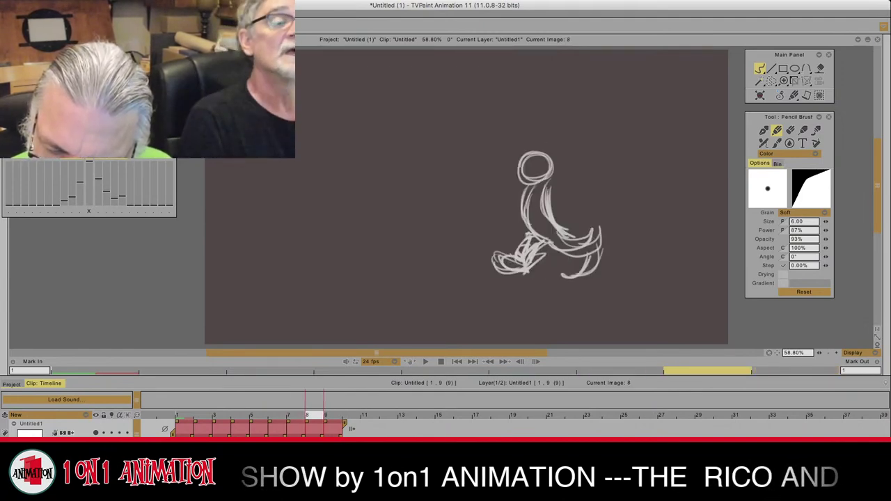
{"action": "mouse_move", "coordinate": [539, 238]}
{"action": "left_mouse_down"}
{"action": "mouse_move", "coordinate": [522, 267]}
{"action": "mouse_move", "coordinate": [496, 273]}
{"action": "mouse_move", "coordinate": [533, 276]}
{"action": "left_mouse_up"}
{"action": "key", "text": "Right"}
{"action": "key", "text": "Left"}
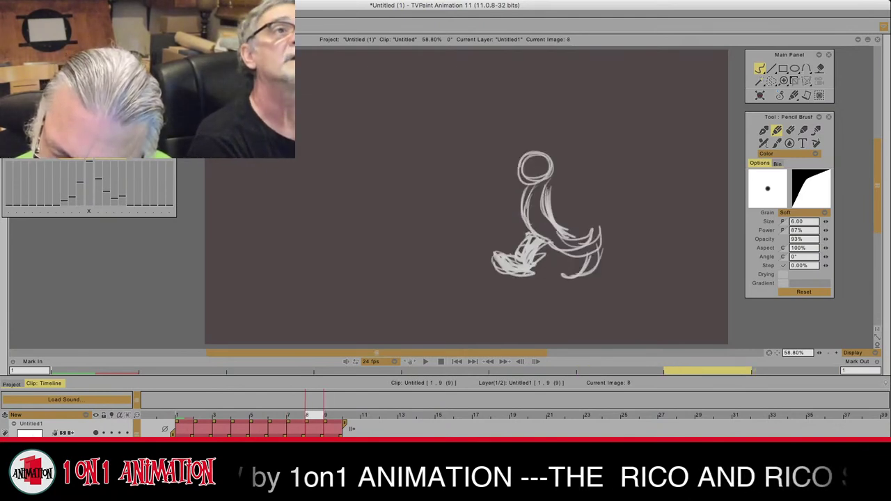
{"action": "key", "text": "Right"}
{"action": "key", "text": "Left"}
{"action": "key", "text": "Right"}
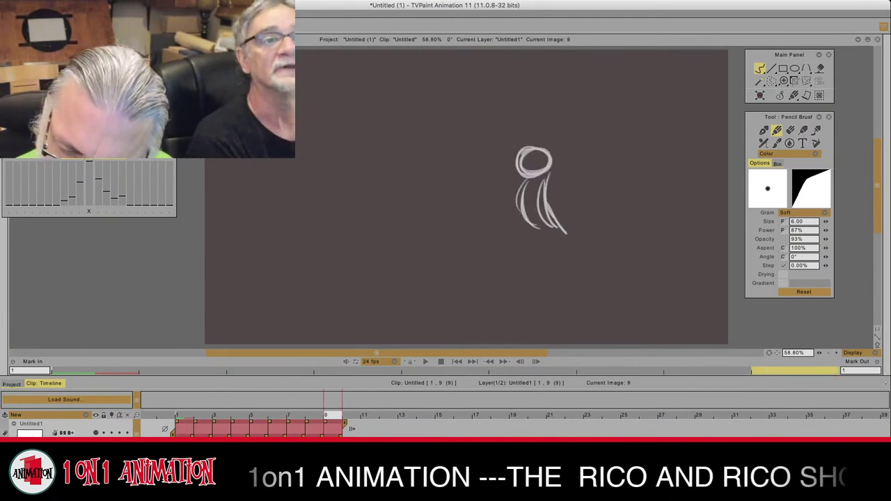
{"action": "key", "text": "Left"}
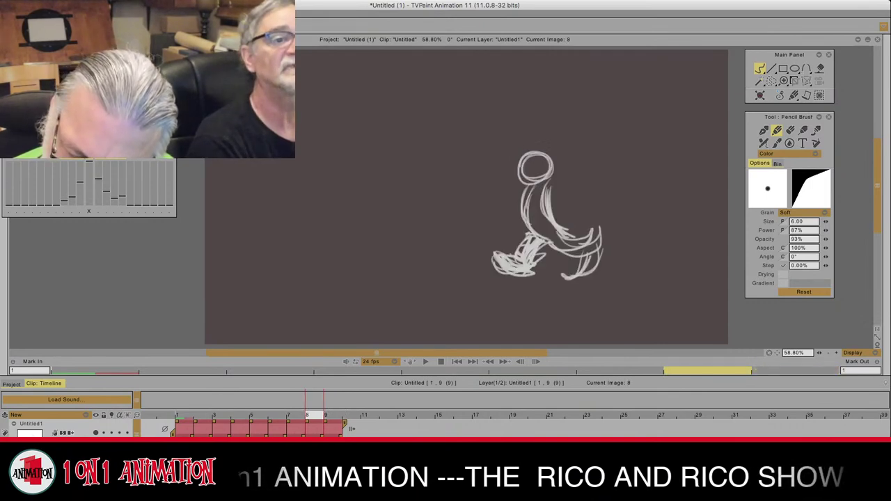
Step: Sketch the front leg reaching forward and its foot with raised toes on image 9, comparing with image 8
{"action": "key", "text": "Right"}
{"action": "mouse_move", "coordinate": [532, 239]}
{"action": "left_mouse_down"}
{"action": "mouse_move", "coordinate": [509, 269]}
{"action": "mouse_move", "coordinate": [518, 278]}
{"action": "left_mouse_up"}
{"action": "key", "text": "Left"}
{"action": "key", "text": "Right"}
{"action": "left_click_drag", "start_coordinate": [478, 252], "coordinate": [522, 277]}
{"action": "key", "text": "Left"}
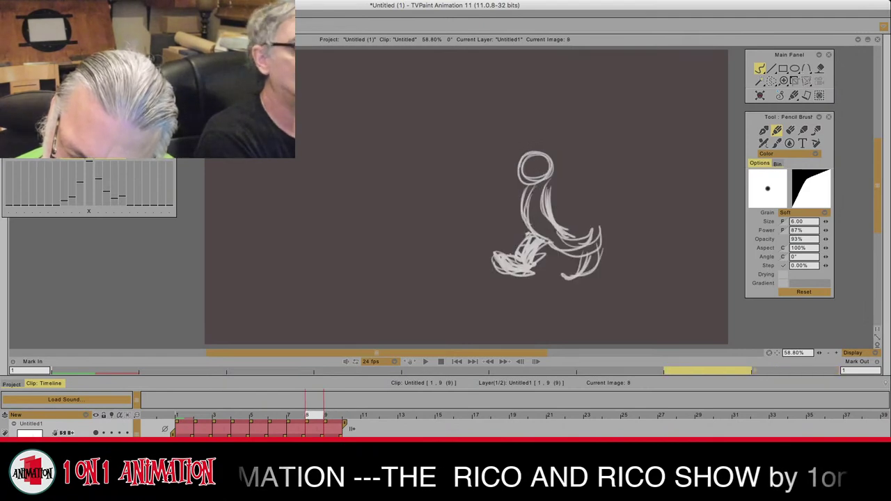
{"action": "key", "text": "Right"}
{"action": "left_click_drag", "start_coordinate": [549, 244], "coordinate": [520, 274]}
{"action": "mouse_move", "coordinate": [489, 251]}
{"action": "left_mouse_down"}
{"action": "mouse_move", "coordinate": [511, 273]}
{"action": "mouse_move", "coordinate": [500, 278]}
{"action": "left_mouse_up"}
{"action": "left_click_drag", "start_coordinate": [486, 253], "coordinate": [509, 275]}
{"action": "key", "text": "Left"}
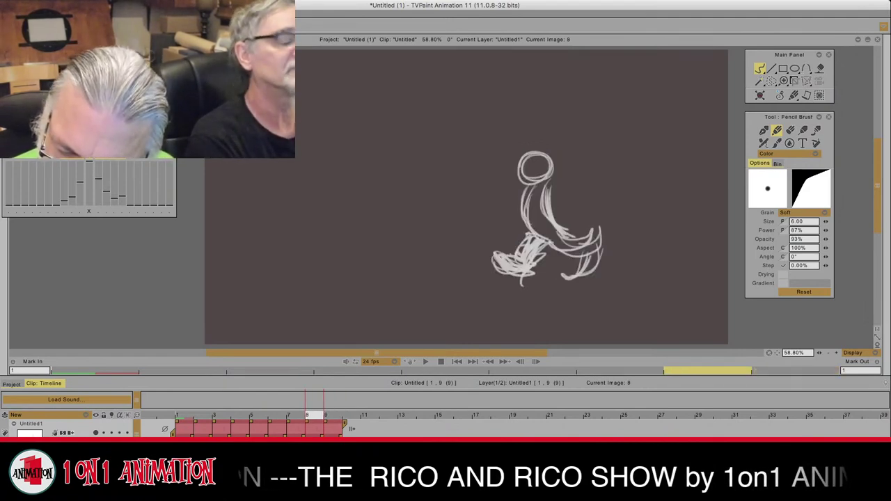
{"action": "key", "text": "Right"}
Step: Sketch the trailing back leg with its thigh and lower leg on image 9, comparing with image 8
{"action": "mouse_move", "coordinate": [555, 221]}
{"action": "left_mouse_down"}
{"action": "mouse_move", "coordinate": [603, 247]}
{"action": "mouse_move", "coordinate": [610, 279]}
{"action": "mouse_move", "coordinate": [588, 280]}
{"action": "left_mouse_up"}
{"action": "key", "text": "Left"}
{"action": "key", "text": "Right"}
{"action": "key", "text": "Left"}
{"action": "key", "text": "Right"}
{"action": "left_click_drag", "start_coordinate": [597, 244], "coordinate": [604, 278]}
Step: Shade the front leg and fill out the back lower leg on image 9, checking against image 8
{"action": "mouse_move", "coordinate": [545, 245]}
{"action": "left_mouse_down"}
{"action": "mouse_move", "coordinate": [592, 252]}
{"action": "mouse_move", "coordinate": [526, 266]}
{"action": "left_mouse_up"}
{"action": "key", "text": "Left"}
{"action": "key", "text": "Right"}
{"action": "left_click_drag", "start_coordinate": [538, 242], "coordinate": [511, 275]}
{"action": "key", "text": "Left"}
{"action": "key", "text": "Right"}
{"action": "mouse_move", "coordinate": [599, 255]}
{"action": "left_mouse_down"}
{"action": "mouse_move", "coordinate": [591, 284]}
{"action": "mouse_move", "coordinate": [595, 249]}
{"action": "left_mouse_up"}
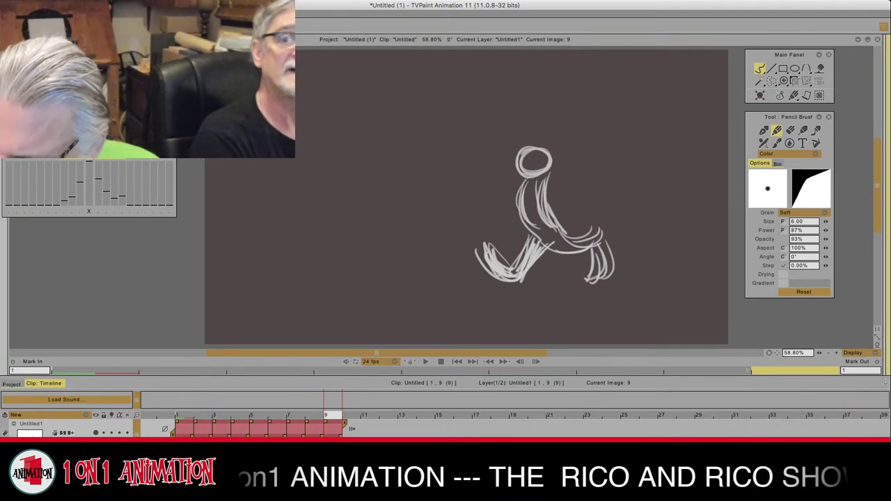
Step: Add an empty image 10 after image 9
{"action": "left_click", "coordinate": [888, 209]}
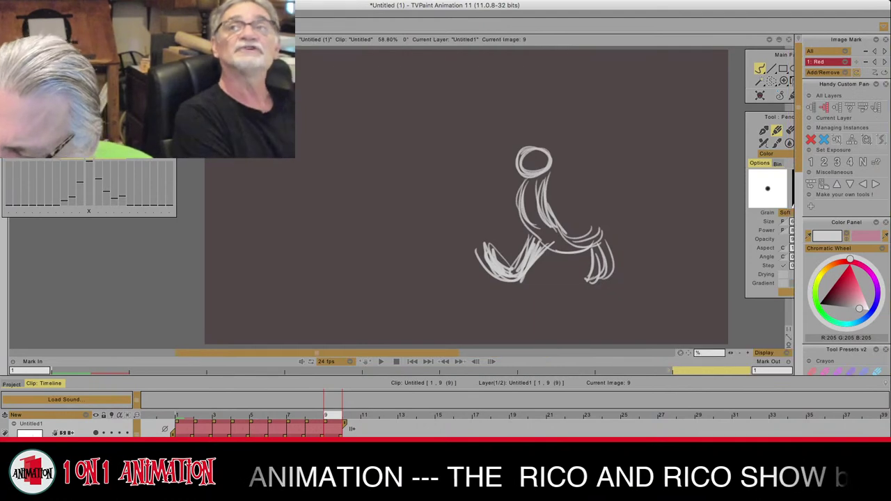
{"action": "left_click", "coordinate": [824, 140]}
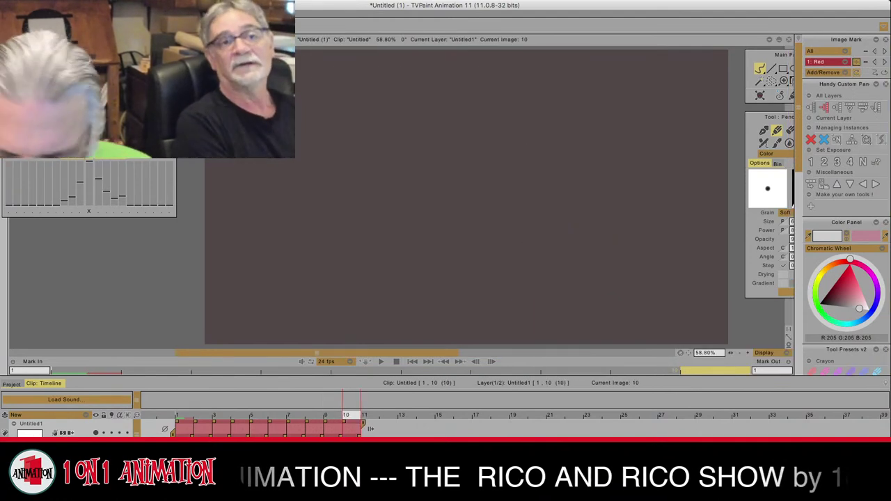
Step: Flip back and forth through the drawn images to review how the walk poses progress
{"action": "key", "text": "Left"}
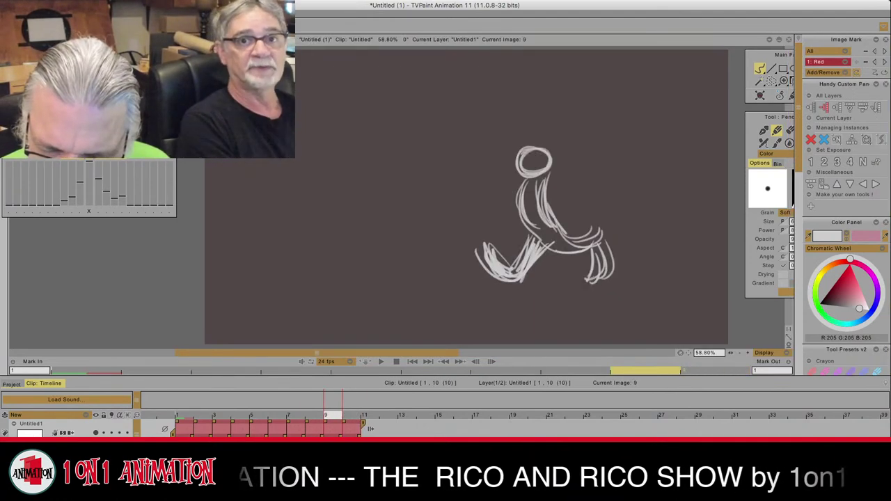
{"action": "key", "text": "Left"}
{"action": "key", "text": "Left"}
{"action": "key", "text": "Left"}
{"action": "key", "text": "Left"}
{"action": "key", "text": "Left"}
{"action": "key", "text": "Left"}
{"action": "key", "text": "Left"}
{"action": "key", "text": "Left"}
{"action": "key", "text": "Right"}
{"action": "key", "text": "Right"}
{"action": "key", "text": "Right"}
{"action": "key", "text": "Right"}
{"action": "key", "text": "Right"}
{"action": "key", "text": "Right"}
{"action": "key", "text": "Right"}
{"action": "key", "text": "Right"}
{"action": "key", "text": "Right"}
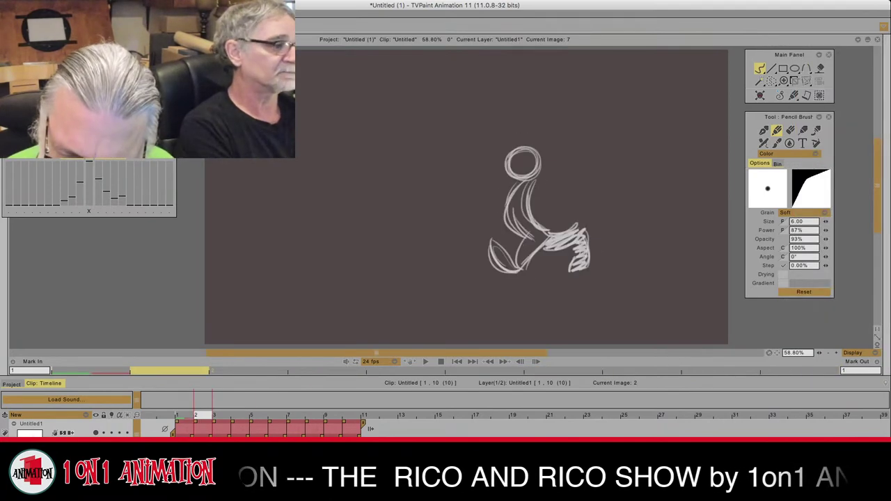
{"action": "key", "text": "Left"}
{"action": "key", "text": "Left"}
{"action": "key", "text": "Left"}
{"action": "key", "text": "Left"}
{"action": "key", "text": "Left"}
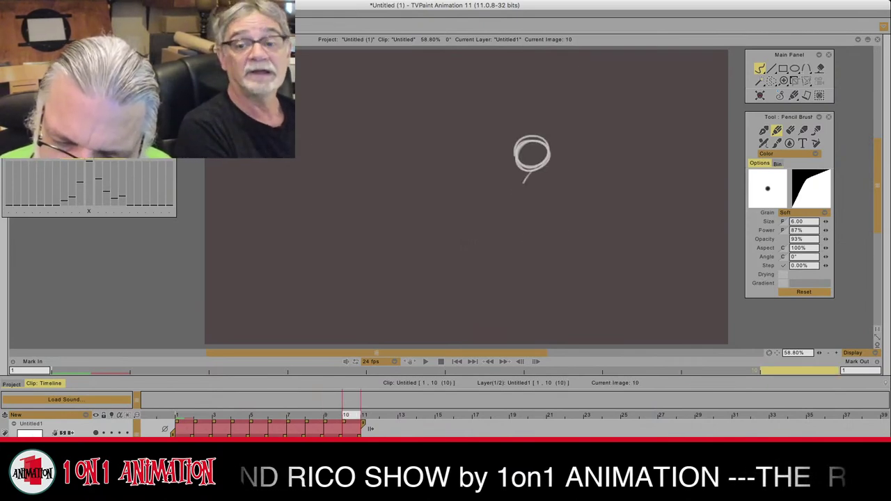
Step: Sketch the doubled front and back torso curves below the head circle on image 10, comparing with image 9
{"action": "mouse_move", "coordinate": [550, 168]}
{"action": "left_mouse_down"}
{"action": "mouse_move", "coordinate": [533, 213]}
{"action": "mouse_move", "coordinate": [566, 244]}
{"action": "left_mouse_up"}
{"action": "key", "text": "Left"}
{"action": "key", "text": "Right"}
{"action": "left_click_drag", "start_coordinate": [547, 212], "coordinate": [567, 248]}
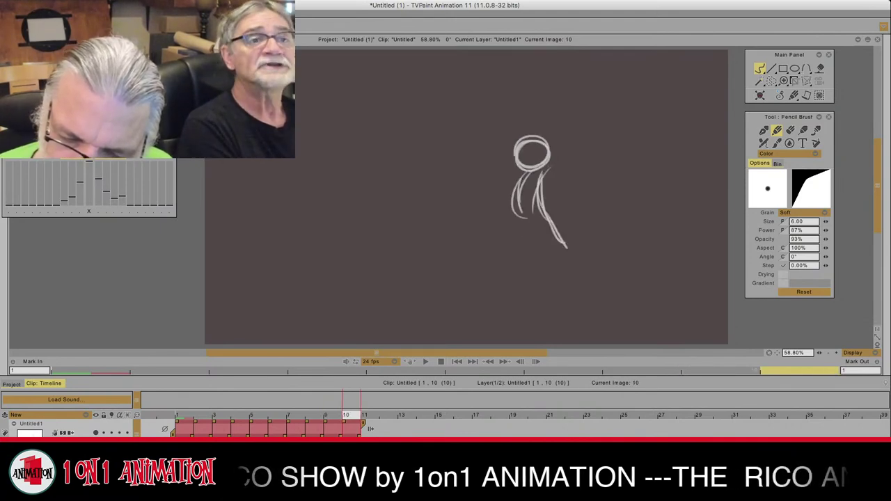
{"action": "left_click_drag", "start_coordinate": [523, 204], "coordinate": [537, 239]}
{"action": "left_click_drag", "start_coordinate": [520, 216], "coordinate": [546, 246]}
{"action": "key", "text": "Left"}
{"action": "key", "text": "Right"}
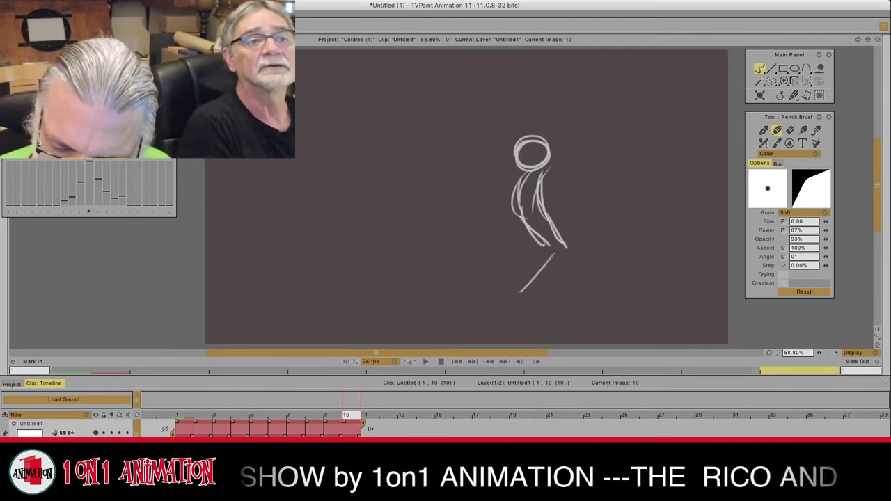
Step: Sketch the front leg slanting forward and its foot with upturned toes on image 10, comparing with image 9
{"action": "left_click_drag", "start_coordinate": [552, 247], "coordinate": [533, 277]}
{"action": "key", "text": "Right"}
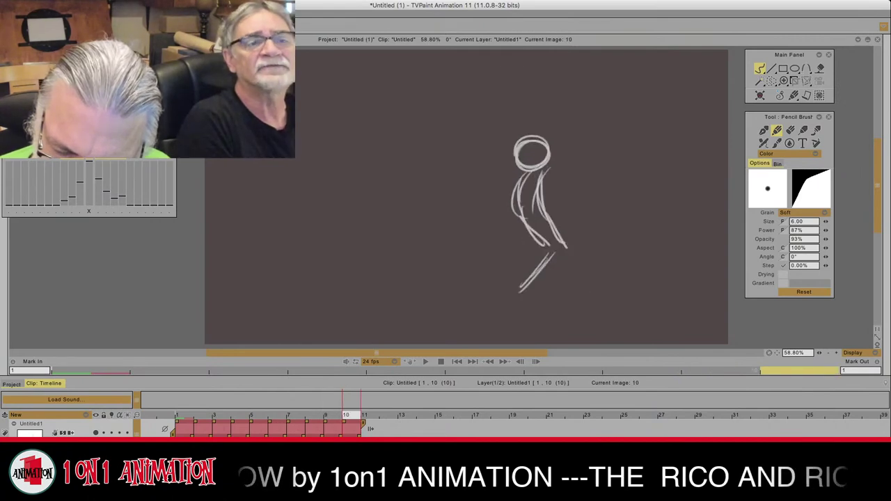
{"action": "left_click_drag", "start_coordinate": [545, 246], "coordinate": [521, 284]}
{"action": "mouse_move", "coordinate": [537, 244]}
{"action": "left_mouse_down"}
{"action": "mouse_move", "coordinate": [517, 288]}
{"action": "mouse_move", "coordinate": [499, 245]}
{"action": "left_mouse_up"}
{"action": "key", "text": "Left"}
{"action": "key", "text": "Right"}
{"action": "mouse_move", "coordinate": [493, 250]}
{"action": "left_mouse_down"}
{"action": "mouse_move", "coordinate": [515, 290]}
{"action": "mouse_move", "coordinate": [508, 286]}
{"action": "left_mouse_up"}
{"action": "left_click_drag", "start_coordinate": [492, 246], "coordinate": [519, 291]}
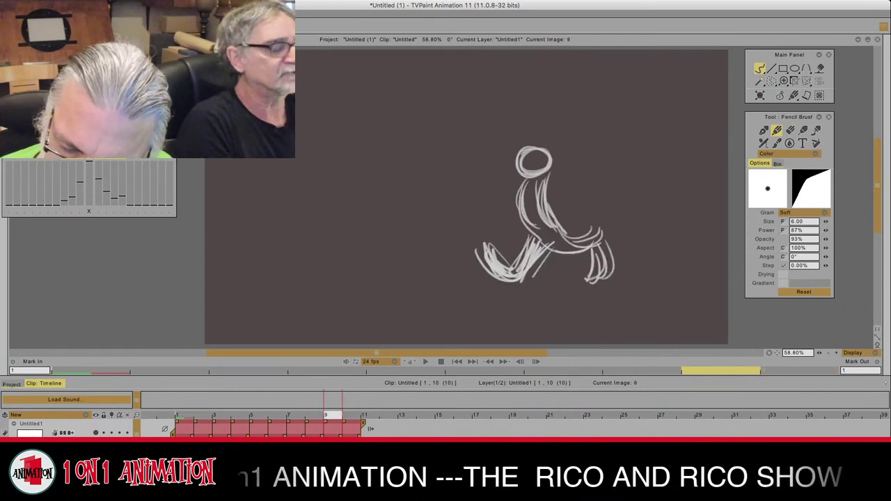
Step: Outline the trailing back thigh and the lower leg dropping behind it on image 10, checking against image 9
{"action": "left_click_drag", "start_coordinate": [562, 239], "coordinate": [598, 254]}
{"action": "mouse_move", "coordinate": [567, 246]}
{"action": "left_mouse_down"}
{"action": "mouse_move", "coordinate": [592, 252]}
{"action": "mouse_move", "coordinate": [619, 294]}
{"action": "left_mouse_up"}
{"action": "key", "text": "Left"}
{"action": "key", "text": "Right"}
{"action": "left_click_drag", "start_coordinate": [595, 257], "coordinate": [611, 292]}
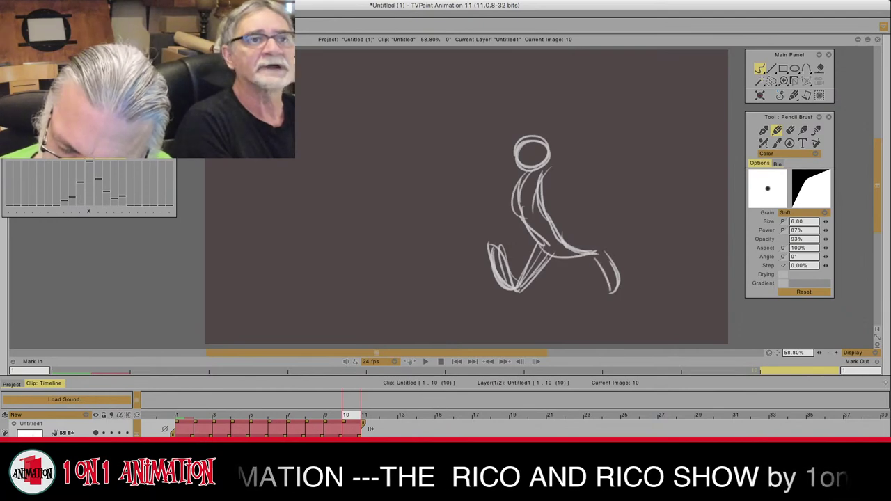
Step: Thicken the back lower leg and shade the front leg and foot on image 10, comparing with image 9
{"action": "left_click_drag", "start_coordinate": [603, 256], "coordinate": [616, 291]}
{"action": "left_click_drag", "start_coordinate": [603, 247], "coordinate": [617, 291]}
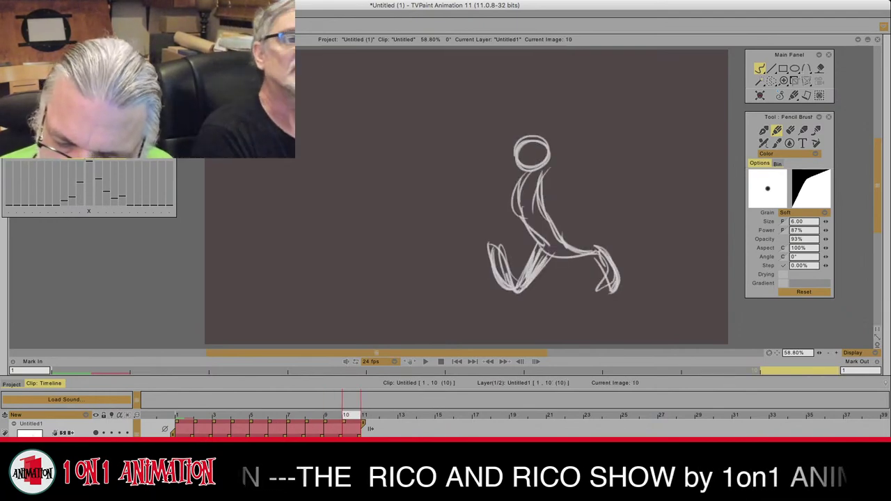
{"action": "key", "text": "Left"}
{"action": "key", "text": "Right"}
{"action": "key", "text": "Left"}
{"action": "key", "text": "Right"}
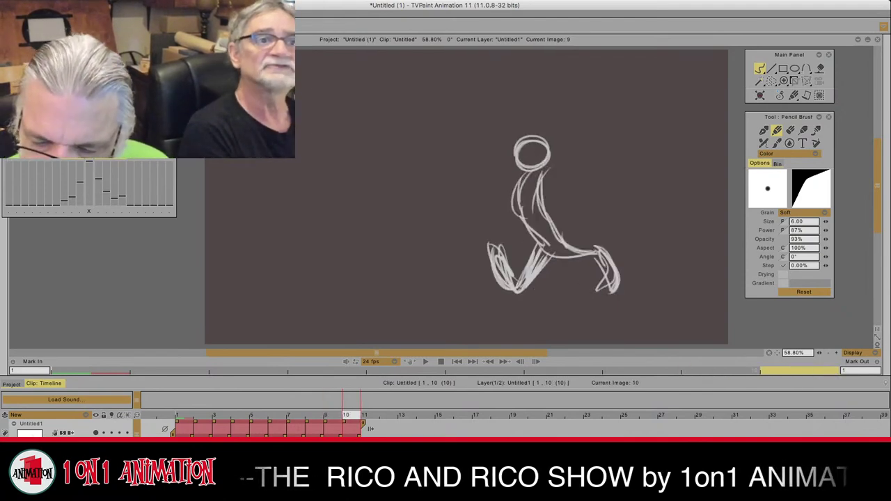
{"action": "key", "text": "Return"}
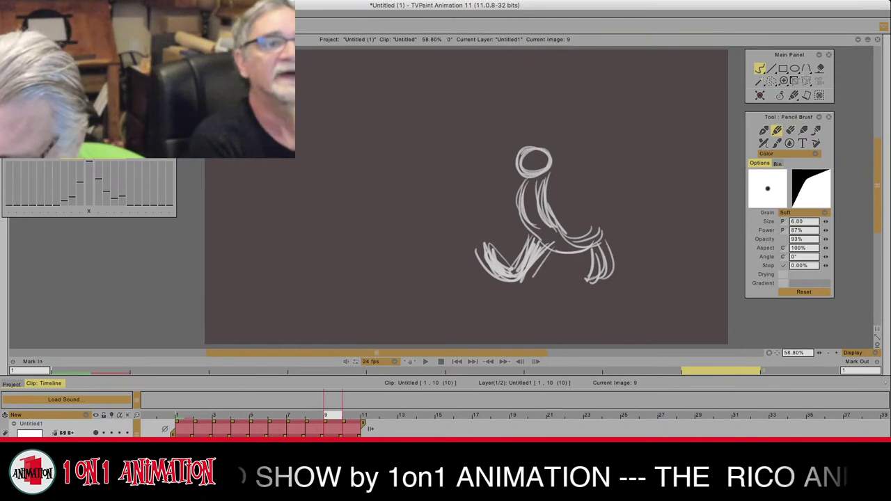
{"action": "mouse_move", "coordinate": [890, 205]}
{"action": "left_click", "coordinate": [811, 140]}
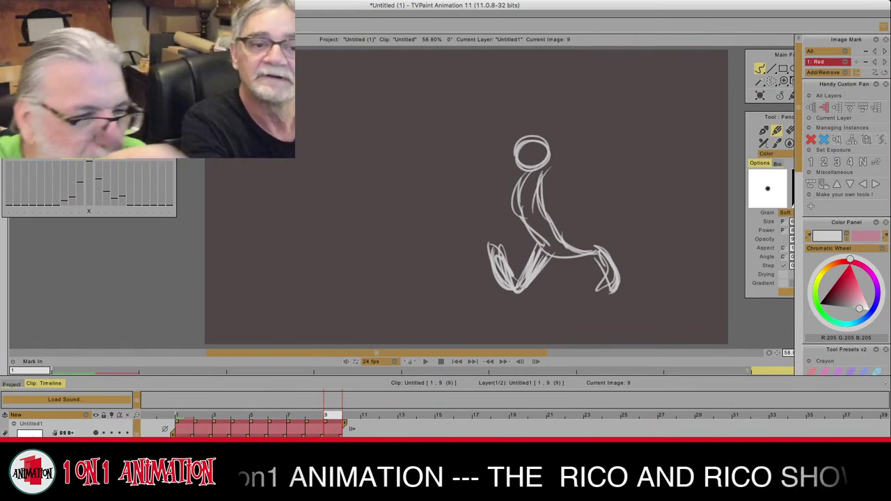
{"action": "key", "text": "super+z"}
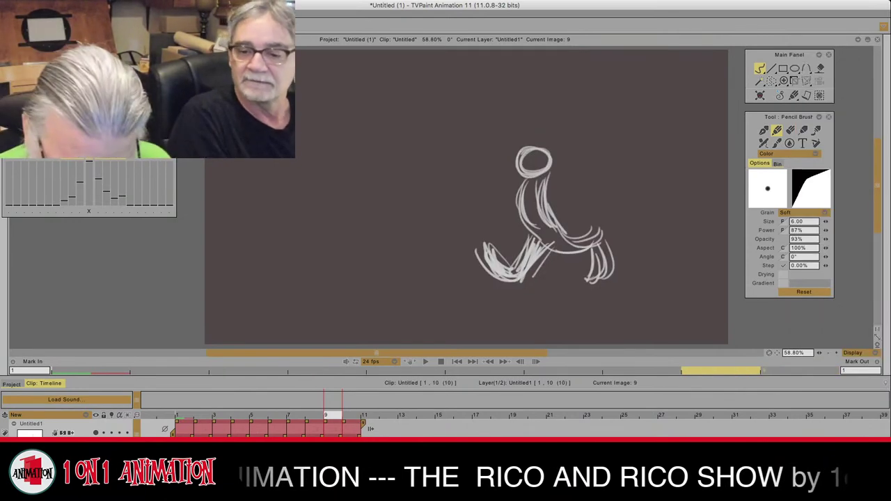
Step: Extend the layer with blank frames up to image 12 and give image 12 a red mark
{"action": "key", "text": "Right"}
{"action": "key", "text": "Right"}
{"action": "key", "text": "Left"}
{"action": "key", "text": "Left"}
{"action": "key", "text": "Right"}
{"action": "key", "text": "Right"}
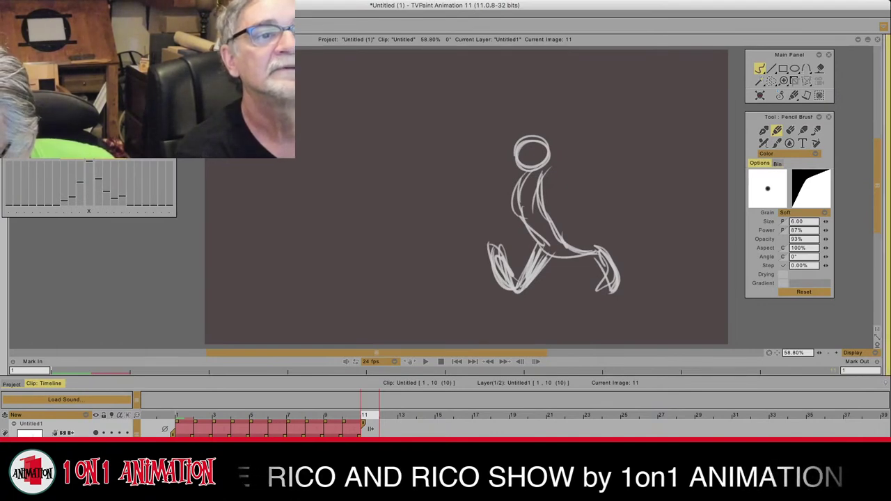
{"action": "left_click", "coordinate": [798, 354]}
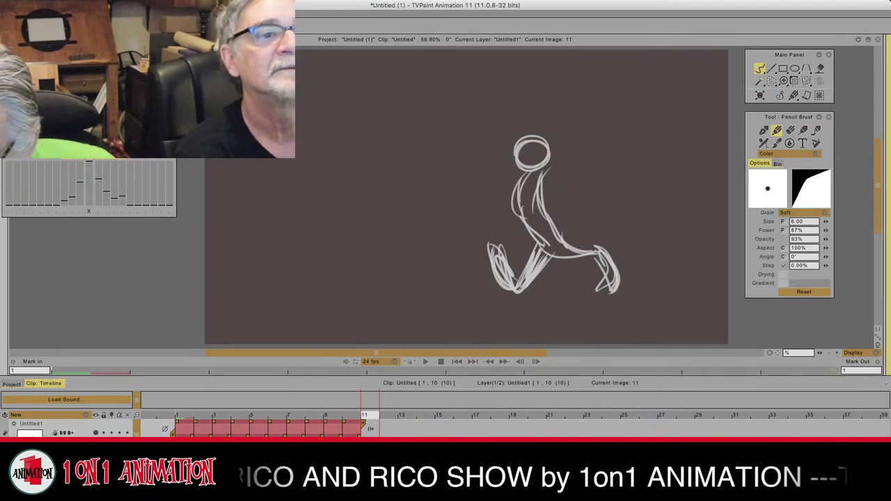
{"action": "left_click", "coordinate": [888, 206]}
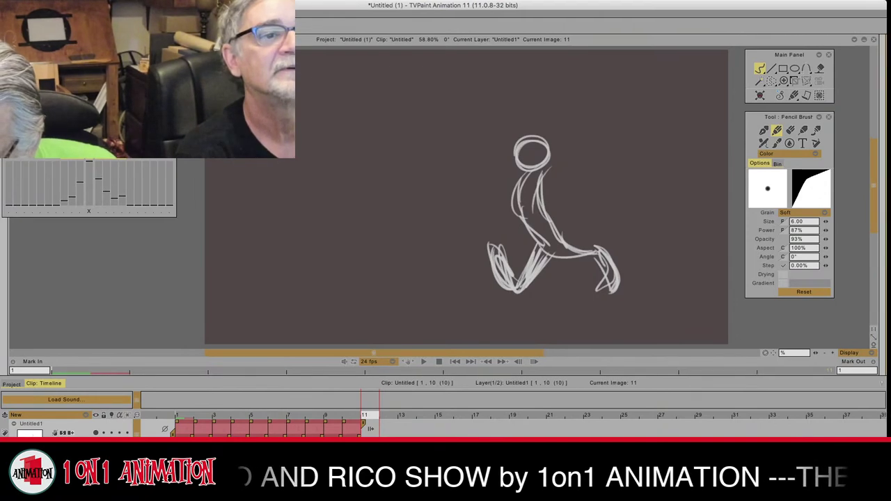
{"action": "left_click", "coordinate": [830, 139]}
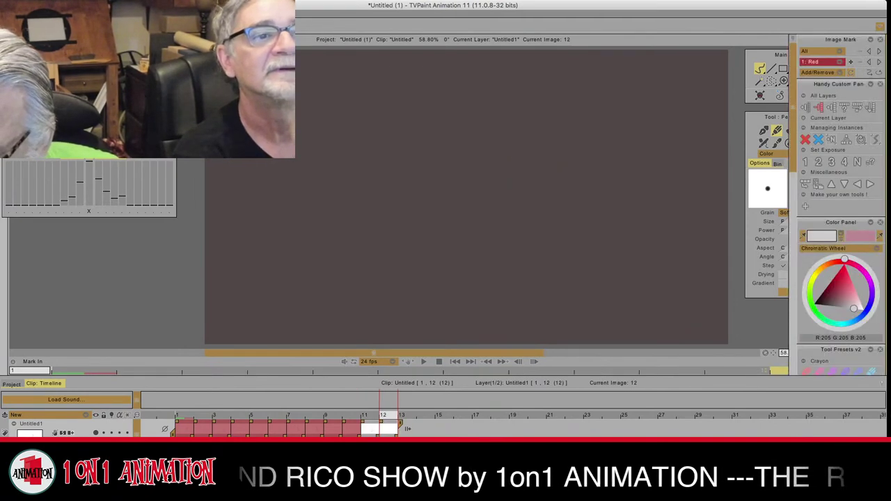
{"action": "left_click", "coordinate": [851, 62]}
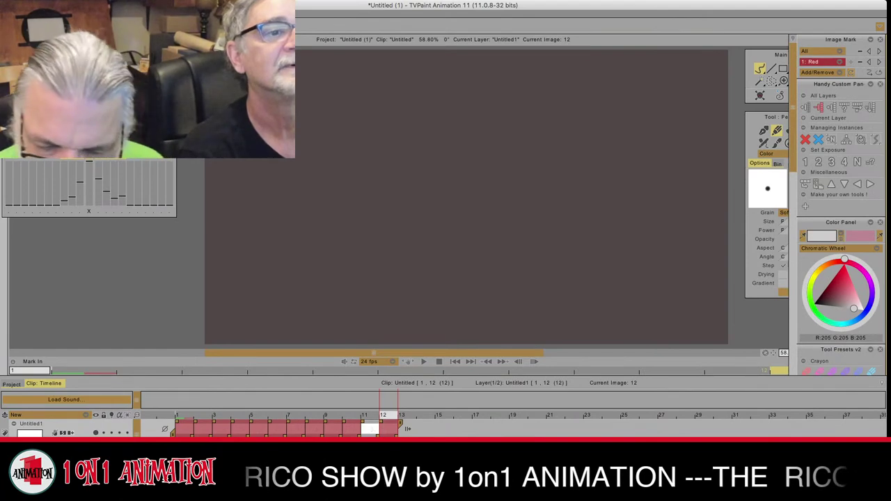
Step: Sketch the doubled head circle and the start of the back line on image 12, comparing with image 10
{"action": "key", "text": "Left"}
{"action": "key", "text": "Left"}
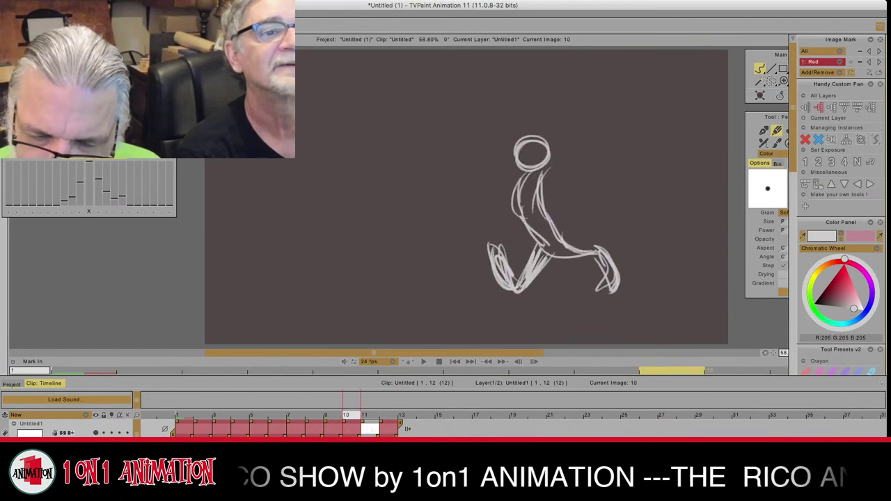
{"action": "key", "text": "Right"}
{"action": "key", "text": "Right"}
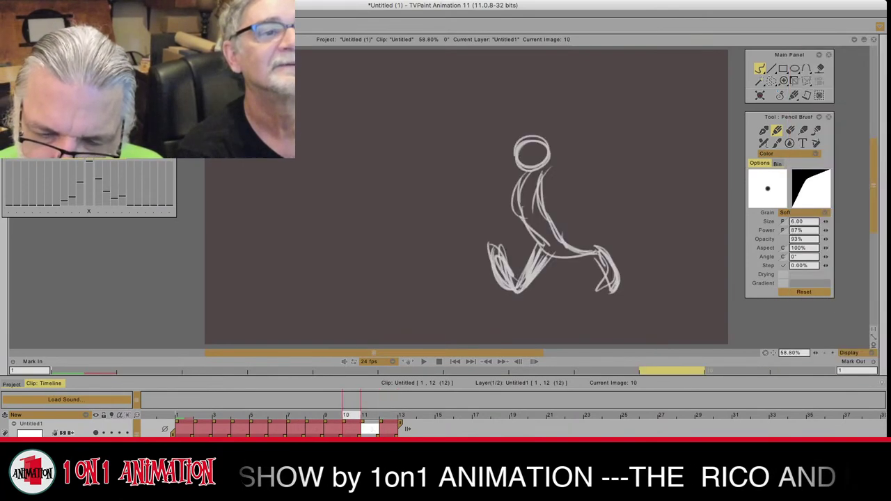
{"action": "mouse_move", "coordinate": [540, 149]}
{"action": "left_mouse_down"}
{"action": "mouse_move", "coordinate": [527, 162]}
{"action": "mouse_move", "coordinate": [550, 154]}
{"action": "mouse_move", "coordinate": [536, 168]}
{"action": "mouse_move", "coordinate": [550, 147]}
{"action": "mouse_move", "coordinate": [551, 163]}
{"action": "mouse_move", "coordinate": [518, 224]}
{"action": "left_mouse_up"}
{"action": "key", "text": "Left"}
{"action": "key", "text": "Left"}
{"action": "key", "text": "Right"}
{"action": "key", "text": "Right"}
{"action": "key", "text": "Left"}
{"action": "key", "text": "Left"}
{"action": "key", "text": "Right"}
{"action": "key", "text": "Right"}
Step: Sketch the back and front torso curves below the head circle on image 12, comparing with image 10
{"action": "left_click_drag", "start_coordinate": [533, 178], "coordinate": [518, 230]}
{"action": "key", "text": "Left"}
{"action": "key", "text": "Left"}
{"action": "key", "text": "Right"}
{"action": "key", "text": "Right"}
{"action": "mouse_move", "coordinate": [544, 184]}
{"action": "left_mouse_down"}
{"action": "mouse_move", "coordinate": [561, 247]}
{"action": "mouse_move", "coordinate": [569, 243]}
{"action": "mouse_move", "coordinate": [547, 295]}
{"action": "left_mouse_up"}
{"action": "key", "text": "Left"}
{"action": "key", "text": "Left"}
{"action": "key", "text": "Right"}
{"action": "key", "text": "Right"}
Step: Rough in the two edges of the supporting leg beneath the torso on image 12, checking against images 9 and 10
{"action": "key", "text": "Left"}
{"action": "key", "text": "Left"}
{"action": "key", "text": "Left"}
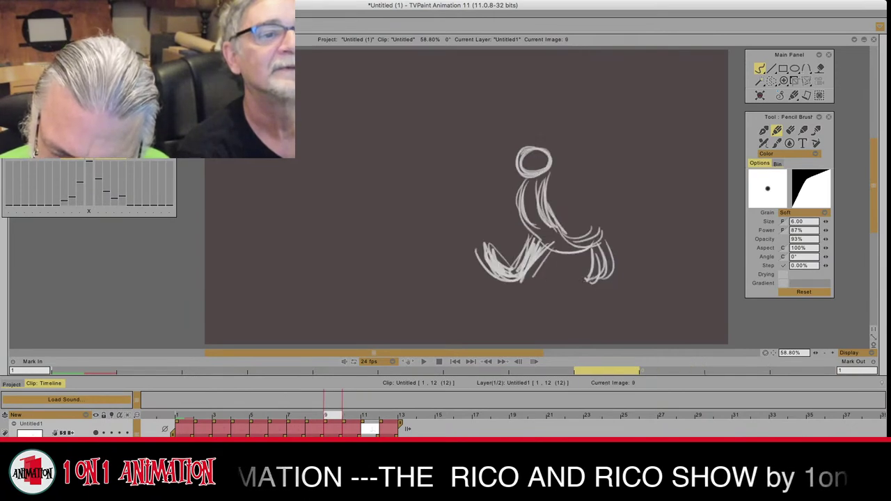
{"action": "key", "text": "Right"}
{"action": "key", "text": "Right"}
{"action": "key", "text": "Right"}
{"action": "left_click_drag", "start_coordinate": [557, 256], "coordinate": [547, 291]}
{"action": "key", "text": "Left"}
{"action": "key", "text": "Left"}
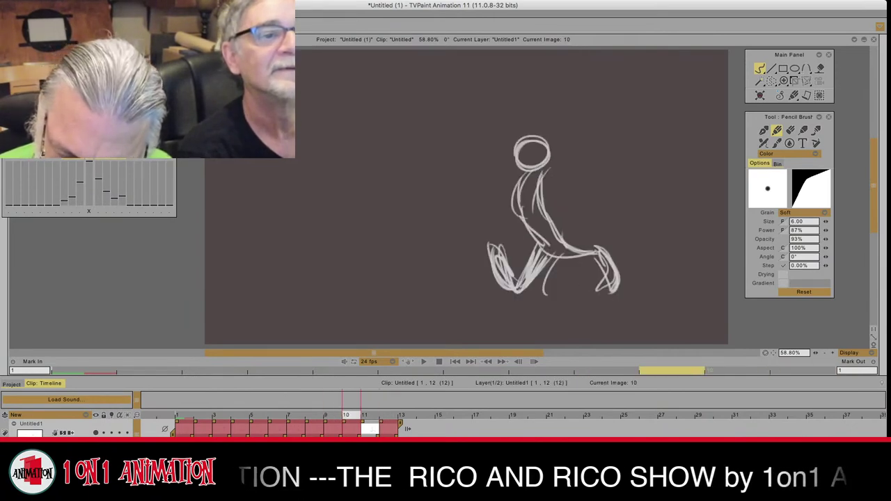
{"action": "key", "text": "Right"}
{"action": "key", "text": "Right"}
{"action": "mouse_move", "coordinate": [532, 258]}
{"action": "left_mouse_down"}
{"action": "mouse_move", "coordinate": [548, 295]}
{"action": "mouse_move", "coordinate": [535, 289]}
{"action": "left_mouse_up"}
{"action": "key", "text": "Left"}
{"action": "key", "text": "Left"}
{"action": "key", "text": "Right"}
{"action": "key", "text": "Right"}
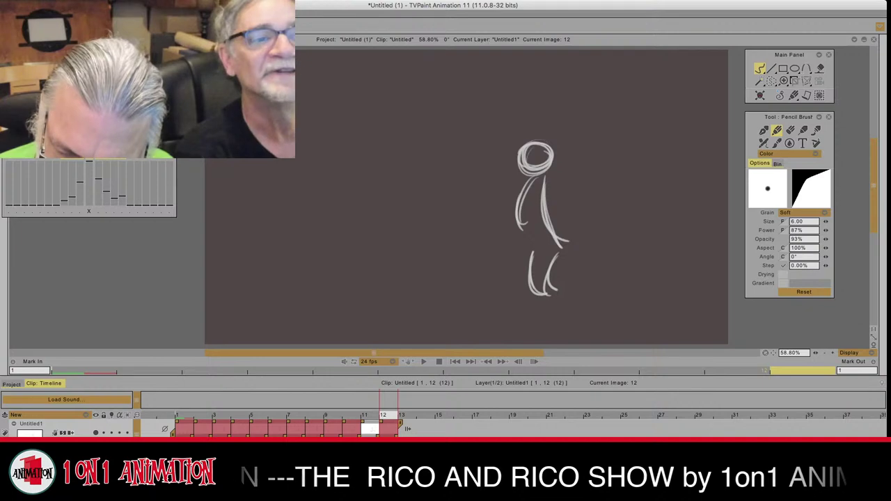
Step: Extend the back torso curve down to the hip on image 12, comparing with image 10
{"action": "left_click_drag", "start_coordinate": [524, 221], "coordinate": [540, 248]}
{"action": "key", "text": "Left"}
{"action": "key", "text": "Left"}
{"action": "key", "text": "Right"}
{"action": "key", "text": "Right"}
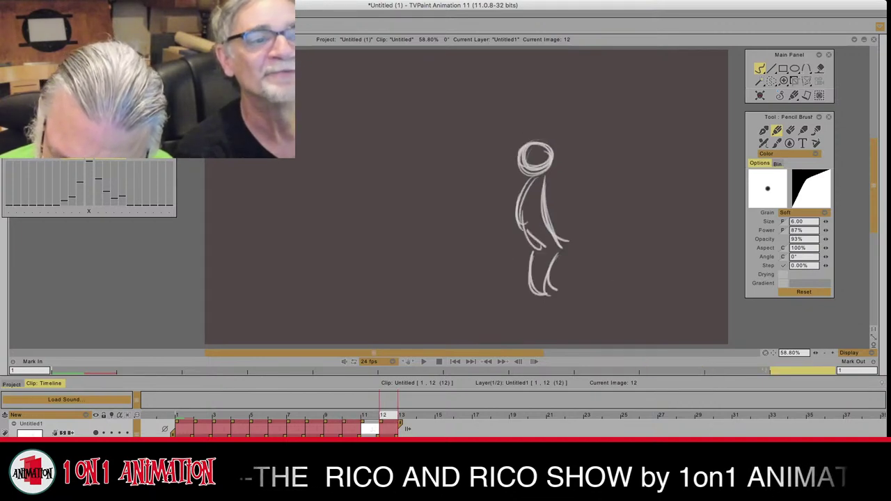
Step: Draw the front foot with upturned toes and thicken the supporting leg on image 12, comparing with image 10
{"action": "mouse_move", "coordinate": [502, 269]}
{"action": "left_mouse_down"}
{"action": "mouse_move", "coordinate": [540, 268]}
{"action": "mouse_move", "coordinate": [542, 294]}
{"action": "left_mouse_up"}
{"action": "mouse_move", "coordinate": [534, 252]}
{"action": "left_mouse_down"}
{"action": "mouse_move", "coordinate": [535, 274]}
{"action": "mouse_move", "coordinate": [571, 270]}
{"action": "left_mouse_up"}
{"action": "key", "text": "Left"}
{"action": "key", "text": "Left"}
{"action": "key", "text": "Right"}
{"action": "key", "text": "Right"}
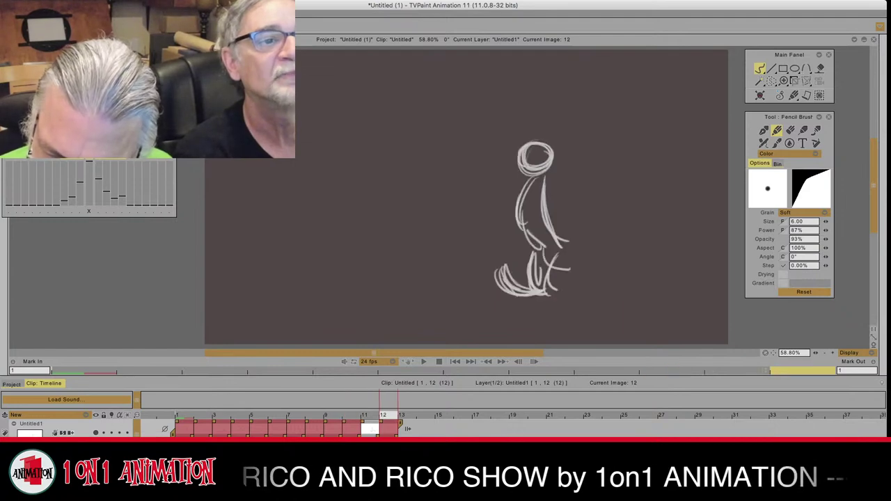
Step: Sketch the upper edge of the trailing lower leg slanting down behind the figure on image 12, comparing with image 10
{"action": "key", "text": "Left"}
{"action": "key", "text": "Left"}
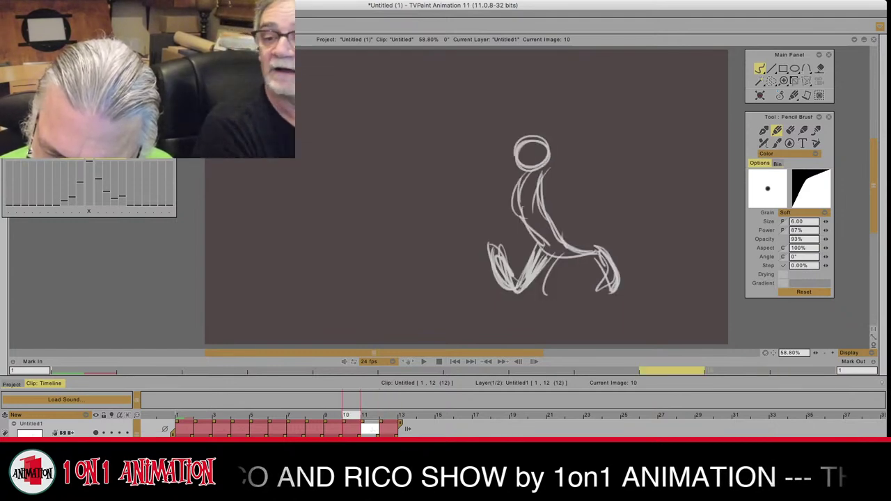
{"action": "key", "text": "Right"}
{"action": "key", "text": "Right"}
{"action": "left_click_drag", "start_coordinate": [578, 250], "coordinate": [615, 280]}
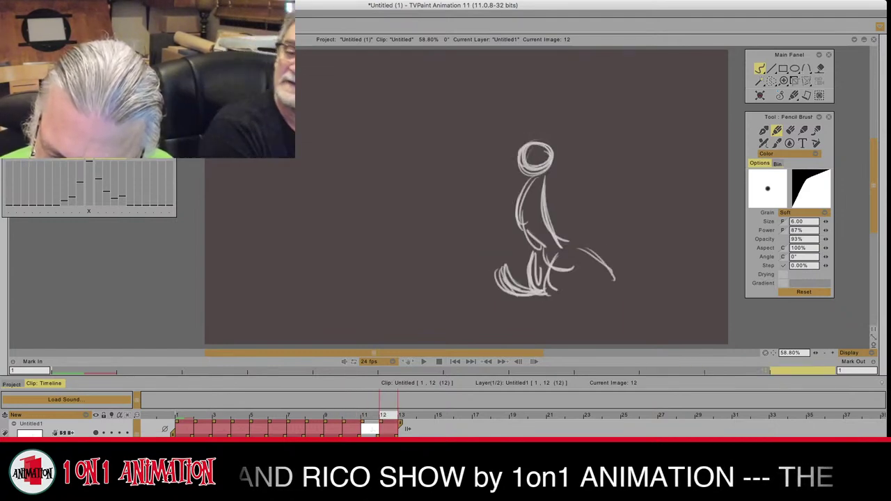
{"action": "key", "text": "Left"}
{"action": "key", "text": "Left"}
{"action": "key", "text": "Right"}
{"action": "key", "text": "Right"}
Step: Connect the trailing thigh to the hip and thicken the trailing lower leg on image 12, comparing with image 10
{"action": "left_click_drag", "start_coordinate": [555, 242], "coordinate": [574, 254]}
{"action": "mouse_move", "coordinate": [533, 246]}
{"action": "left_mouse_down"}
{"action": "mouse_move", "coordinate": [585, 259]}
{"action": "mouse_move", "coordinate": [614, 289]}
{"action": "left_mouse_up"}
{"action": "key", "text": "Left"}
{"action": "key", "text": "Left"}
{"action": "key", "text": "Right"}
{"action": "key", "text": "Right"}
{"action": "left_click_drag", "start_coordinate": [589, 265], "coordinate": [617, 285]}
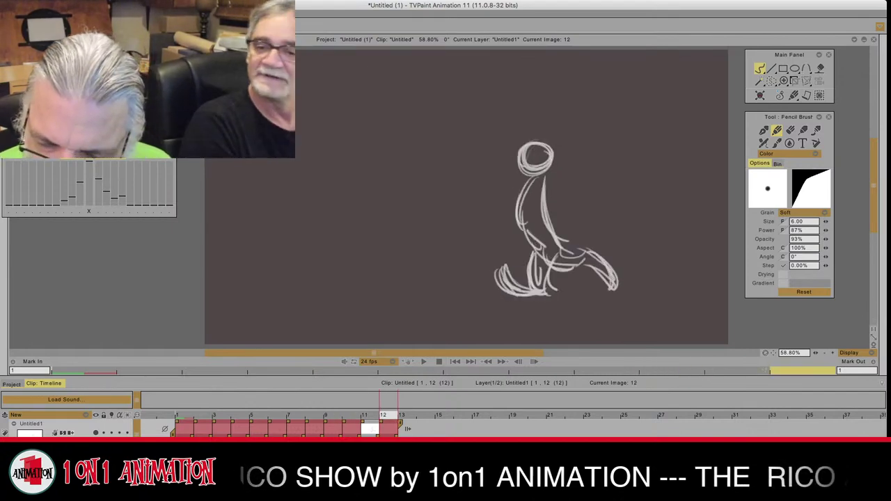
Step: Shade the supporting leg and its upturned foot on image 12, checking against image 10
{"action": "key", "text": "Left"}
{"action": "key", "text": "Left"}
{"action": "key", "text": "Right"}
{"action": "key", "text": "Right"}
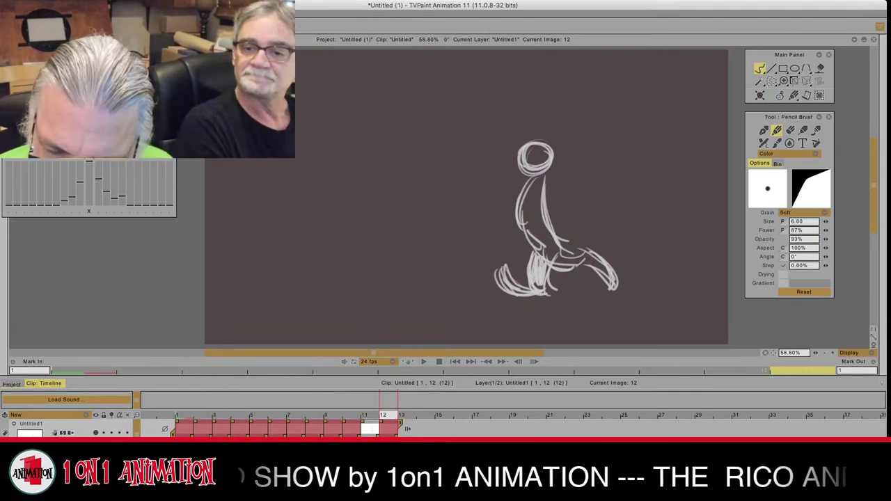
{"action": "key", "text": "Left"}
{"action": "key", "text": "Left"}
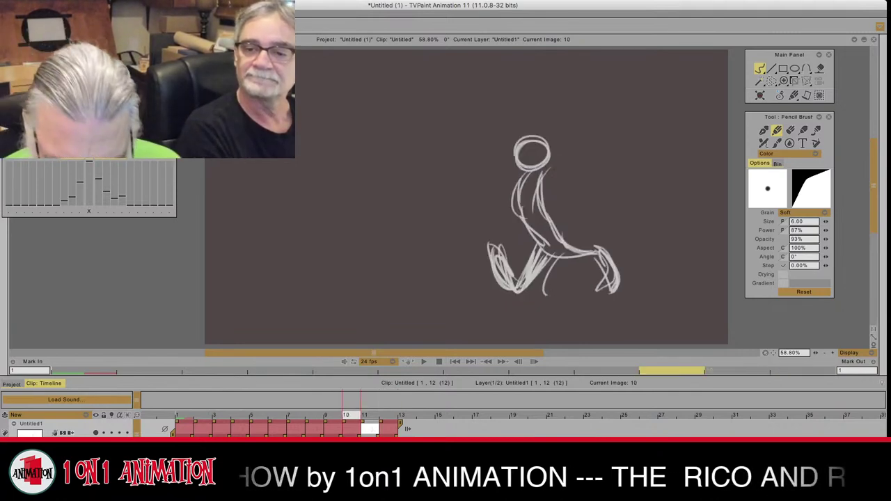
{"action": "key", "text": "Right"}
{"action": "key", "text": "Right"}
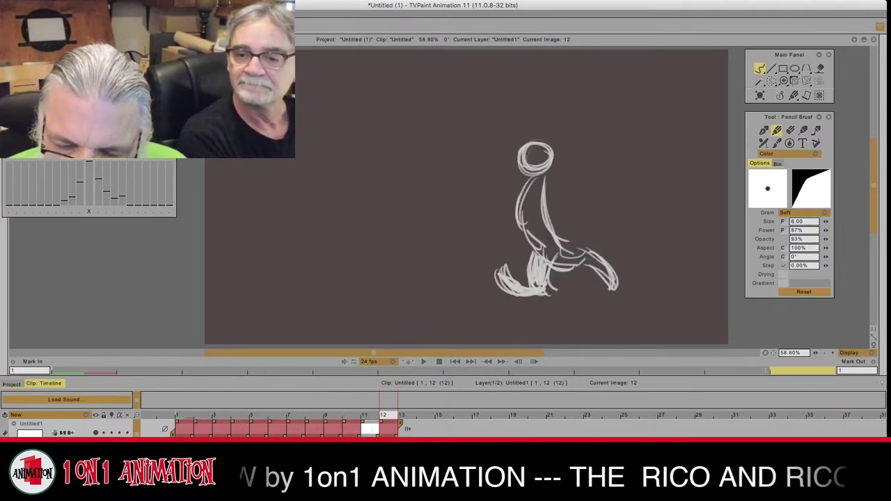
Step: Flip back and forth through the whole sequence of walk poses up to image 12 to check the motion
{"action": "key", "text": "Left"}
{"action": "key", "text": "Left"}
{"action": "key", "text": "Left"}
{"action": "key", "text": "Left"}
{"action": "key", "text": "Left"}
{"action": "key", "text": "Left"}
{"action": "key", "text": "Left"}
{"action": "key", "text": "Left"}
{"action": "key", "text": "Left"}
{"action": "key", "text": "Left"}
{"action": "key", "text": "Left"}
{"action": "key", "text": "Right"}
{"action": "key", "text": "Right"}
{"action": "key", "text": "Right"}
{"action": "key", "text": "Right"}
{"action": "key", "text": "Right"}
{"action": "key", "text": "Right"}
{"action": "key", "text": "Right"}
{"action": "key", "text": "Right"}
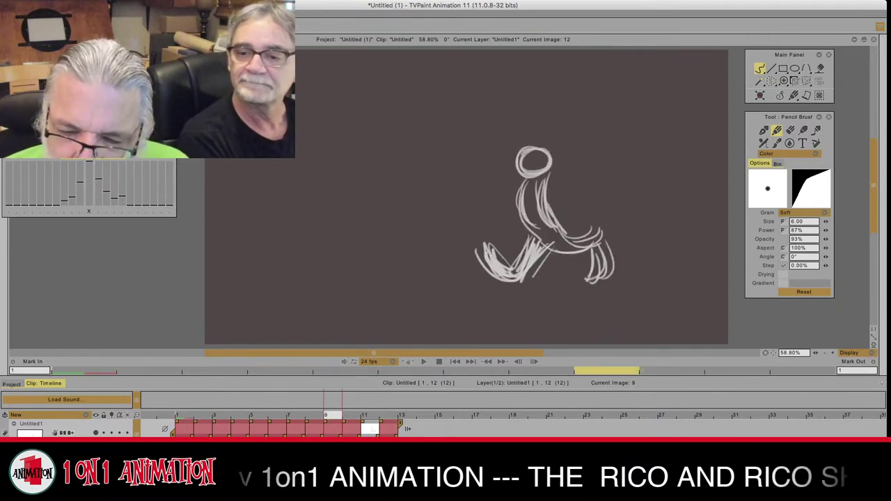
{"action": "key", "text": "Right"}
{"action": "key", "text": "Right"}
{"action": "key", "text": "Right"}
{"action": "key", "text": "Left"}
{"action": "key", "text": "Left"}
{"action": "key", "text": "Left"}
{"action": "key", "text": "Left"}
{"action": "key", "text": "Left"}
{"action": "key", "text": "Left"}
{"action": "key", "text": "Left"}
{"action": "key", "text": "Left"}
{"action": "key", "text": "Left"}
{"action": "key", "text": "Left"}
{"action": "key", "text": "Left"}
{"action": "key", "text": "Right"}
{"action": "key", "text": "Right"}
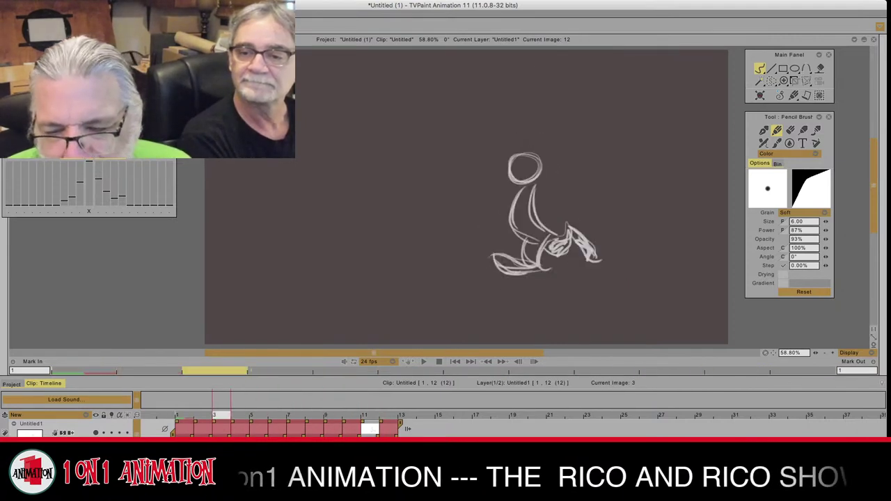
{"action": "key", "text": "Right"}
{"action": "key", "text": "Right"}
{"action": "key", "text": "Right"}
{"action": "key", "text": "Right"}
{"action": "key", "text": "Right"}
{"action": "key", "text": "Right"}
{"action": "key", "text": "Right"}
{"action": "key", "text": "Right"}
{"action": "key", "text": "Right"}
{"action": "key", "text": "Left"}
{"action": "key", "text": "Left"}
{"action": "key", "text": "Left"}
{"action": "key", "text": "Left"}
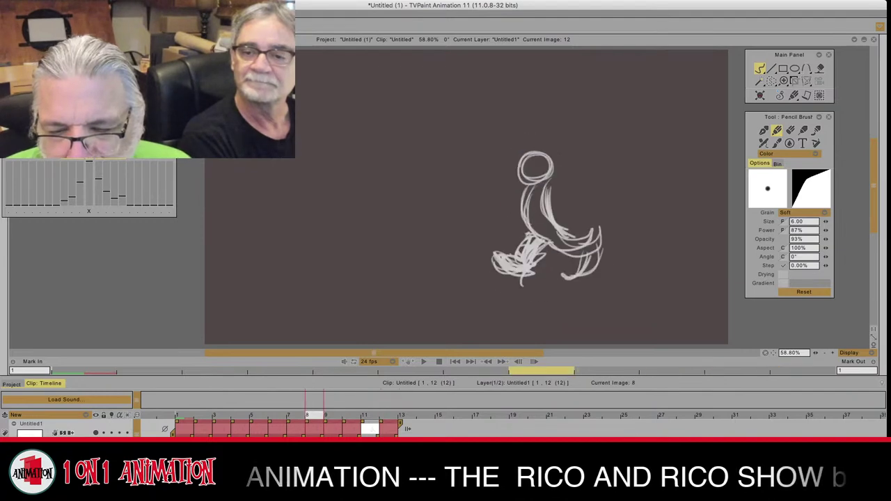
Step: Flip backward and forward between images 1 and 12 to review how the walk poses flow
{"action": "key", "text": "Left"}
{"action": "key", "text": "Left"}
{"action": "key", "text": "Left"}
{"action": "key", "text": "Left"}
{"action": "key", "text": "Left"}
{"action": "key", "text": "Left"}
{"action": "key", "text": "Left"}
{"action": "key", "text": "Right"}
{"action": "key", "text": "Right"}
{"action": "key", "text": "Right"}
{"action": "key", "text": "Right"}
{"action": "key", "text": "Right"}
{"action": "key", "text": "Right"}
{"action": "key", "text": "Right"}
{"action": "key", "text": "Right"}
{"action": "key", "text": "Right"}
{"action": "key", "text": "Right"}
{"action": "key", "text": "Right"}
{"action": "key", "text": "Left"}
{"action": "key", "text": "Left"}
{"action": "key", "text": "Left"}
{"action": "key", "text": "Left"}
{"action": "key", "text": "Left"}
{"action": "key", "text": "Left"}
{"action": "key", "text": "Left"}
{"action": "key", "text": "Left"}
{"action": "key", "text": "Left"}
{"action": "key", "text": "Left"}
{"action": "key", "text": "Left"}
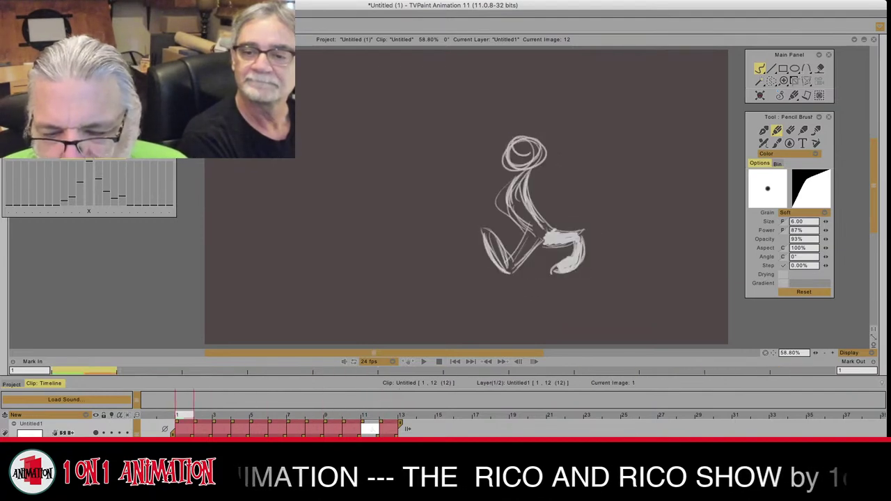
{"action": "key", "text": "Right"}
{"action": "key", "text": "Right"}
{"action": "key", "text": "Right"}
{"action": "key", "text": "Right"}
{"action": "key", "text": "Right"}
{"action": "key", "text": "Right"}
{"action": "key", "text": "Right"}
{"action": "key", "text": "Right"}
{"action": "key", "text": "Right"}
{"action": "key", "text": "Right"}
{"action": "key", "text": "Right"}
{"action": "key", "text": "Left"}
{"action": "key", "text": "Left"}
{"action": "key", "text": "Left"}
{"action": "key", "text": "Left"}
{"action": "key", "text": "Left"}
{"action": "key", "text": "Left"}
{"action": "key", "text": "Left"}
{"action": "key", "text": "Left"}
{"action": "key", "text": "Left"}
{"action": "key", "text": "Left"}
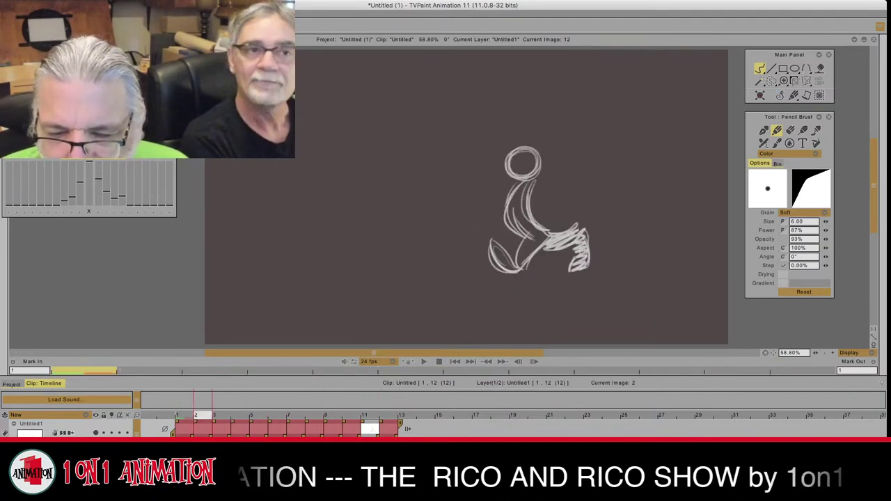
{"action": "key", "text": "Right"}
{"action": "key", "text": "Right"}
{"action": "key", "text": "Right"}
{"action": "key", "text": "Right"}
{"action": "key", "text": "Right"}
{"action": "key", "text": "Right"}
{"action": "key", "text": "Right"}
{"action": "key", "text": "Right"}
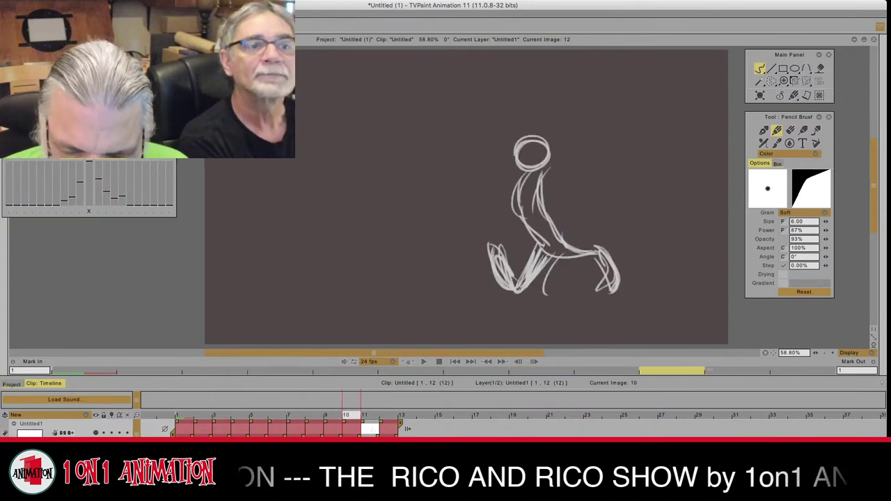
Step: Compare the walk pose on image 12 with the one on image 10
{"action": "key", "text": "Right"}
{"action": "key", "text": "Right"}
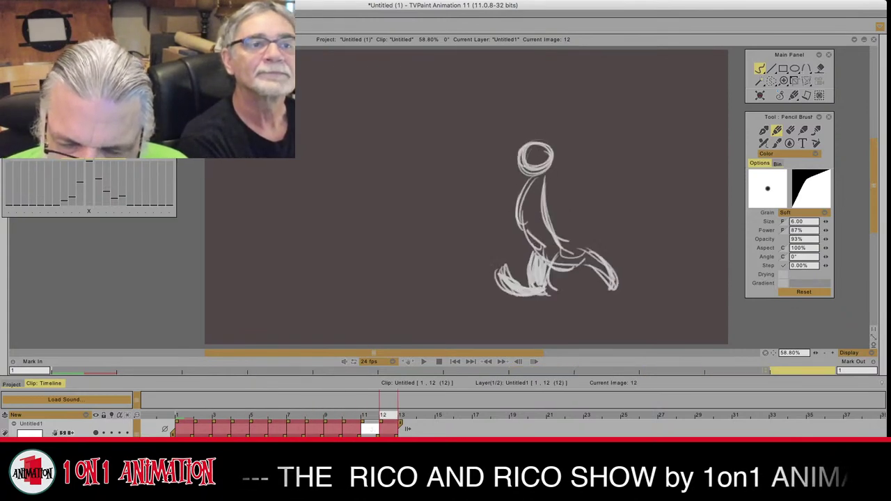
{"action": "key", "text": "Left"}
{"action": "key", "text": "Left"}
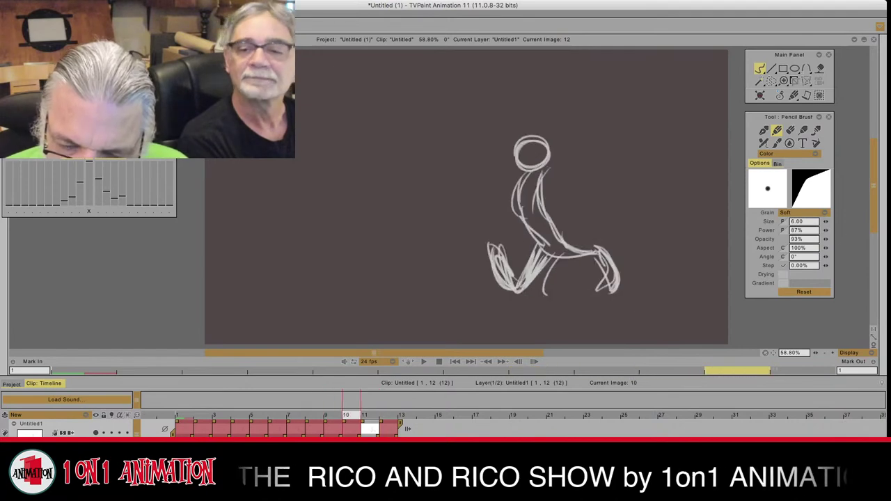
{"action": "key", "text": "Right"}
{"action": "key", "text": "Right"}
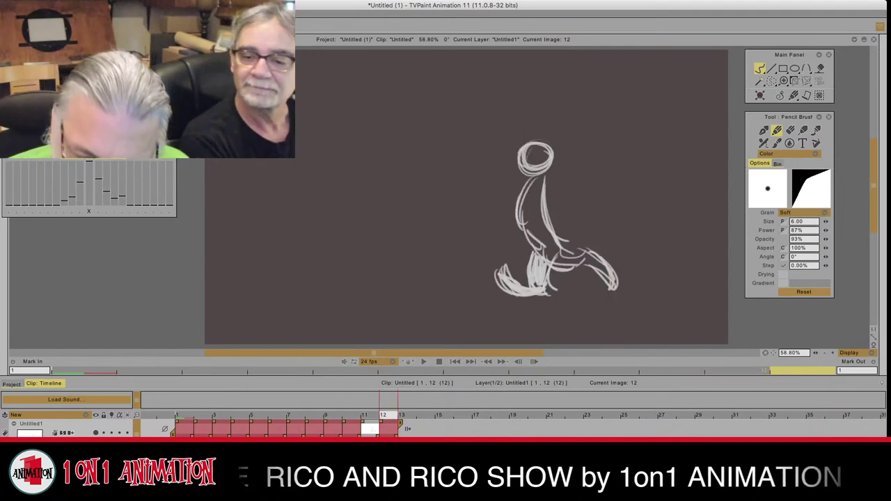
Step: Step repeatedly through the full walk sequence in both directions to examine the motion, ending on image 13
{"action": "key", "text": "Left"}
{"action": "key", "text": "Left"}
{"action": "key", "text": "Left"}
{"action": "key", "text": "Left"}
{"action": "key", "text": "Left"}
{"action": "key", "text": "Left"}
{"action": "key", "text": "Left"}
{"action": "key", "text": "Left"}
{"action": "key", "text": "Left"}
{"action": "key", "text": "Left"}
{"action": "key", "text": "Left"}
{"action": "key", "text": "Right"}
{"action": "key", "text": "Right"}
{"action": "key", "text": "Right"}
{"action": "key", "text": "Right"}
{"action": "key", "text": "Right"}
{"action": "key", "text": "Right"}
{"action": "key", "text": "Right"}
{"action": "key", "text": "Right"}
{"action": "key", "text": "Right"}
{"action": "key", "text": "Right"}
{"action": "key", "text": "Right"}
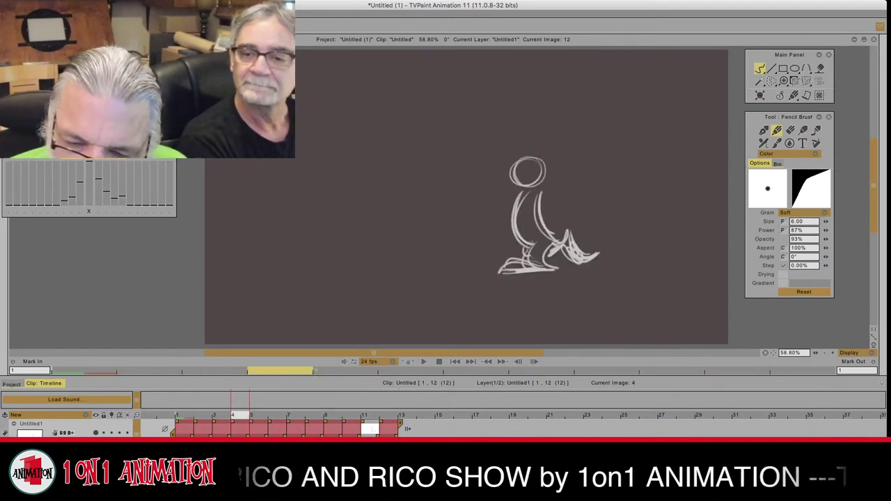
{"action": "key", "text": "Left"}
{"action": "key", "text": "Left"}
{"action": "key", "text": "Left"}
{"action": "key", "text": "Left"}
{"action": "key", "text": "Left"}
{"action": "key", "text": "Left"}
{"action": "key", "text": "Left"}
{"action": "key", "text": "Left"}
{"action": "key", "text": "Left"}
{"action": "key", "text": "Left"}
{"action": "key", "text": "Left"}
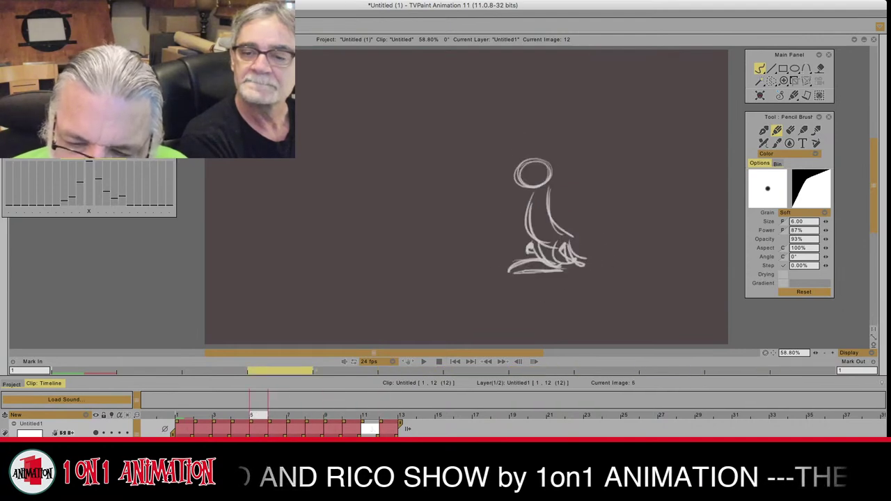
{"action": "key", "text": "Right"}
{"action": "key", "text": "Right"}
{"action": "key", "text": "Right"}
{"action": "key", "text": "Right"}
{"action": "key", "text": "Right"}
{"action": "key", "text": "Right"}
{"action": "key", "text": "Right"}
{"action": "key", "text": "Right"}
{"action": "key", "text": "Right"}
{"action": "key", "text": "Right"}
{"action": "key", "text": "Right"}
{"action": "key", "text": "Left"}
{"action": "key", "text": "Left"}
{"action": "key", "text": "Left"}
{"action": "key", "text": "Left"}
{"action": "key", "text": "Left"}
{"action": "key", "text": "Left"}
{"action": "key", "text": "Left"}
{"action": "key", "text": "Left"}
{"action": "key", "text": "Left"}
{"action": "key", "text": "Left"}
{"action": "key", "text": "Left"}
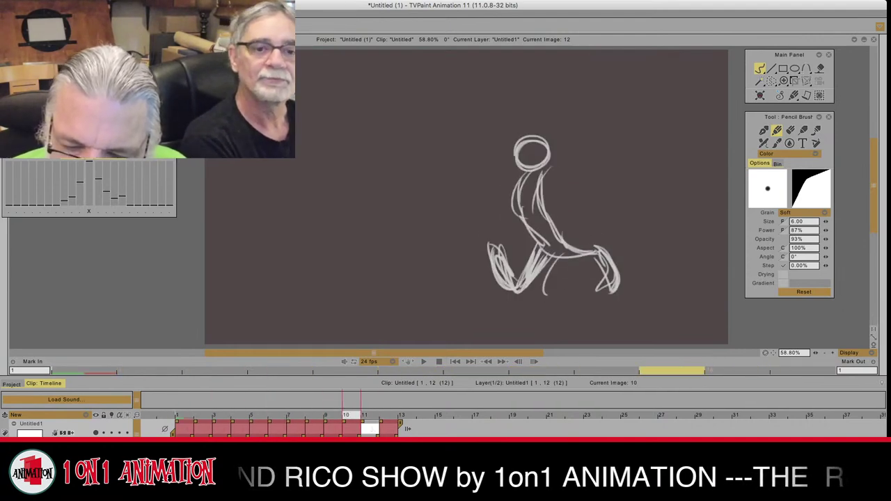
{"action": "key", "text": "Right"}
{"action": "key", "text": "Right"}
{"action": "key", "text": "Right"}
{"action": "key", "text": "Right"}
{"action": "key", "text": "Right"}
{"action": "key", "text": "Right"}
{"action": "key", "text": "Right"}
{"action": "key", "text": "Right"}
{"action": "key", "text": "Right"}
{"action": "key", "text": "Right"}
{"action": "key", "text": "Right"}
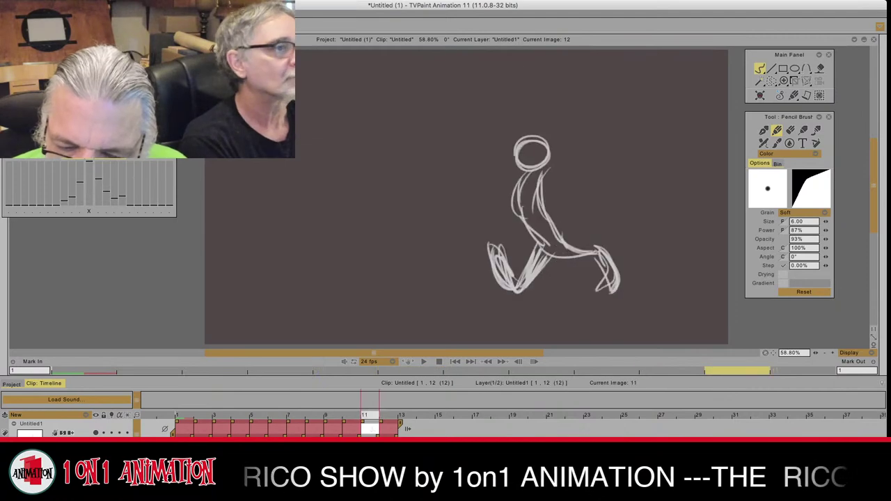
{"action": "key", "text": "Left"}
{"action": "key", "text": "Left"}
{"action": "key", "text": "Left"}
{"action": "key", "text": "Left"}
{"action": "key", "text": "Left"}
{"action": "key", "text": "Left"}
{"action": "key", "text": "Left"}
{"action": "key", "text": "Left"}
{"action": "key", "text": "Left"}
{"action": "key", "text": "Left"}
{"action": "key", "text": "Left"}
{"action": "key", "text": "Right"}
{"action": "key", "text": "Right"}
{"action": "key", "text": "Right"}
{"action": "key", "text": "Right"}
{"action": "key", "text": "Right"}
{"action": "key", "text": "Right"}
{"action": "key", "text": "Right"}
{"action": "key", "text": "Right"}
{"action": "key", "text": "Right"}
{"action": "key", "text": "Right"}
{"action": "key", "text": "Right"}
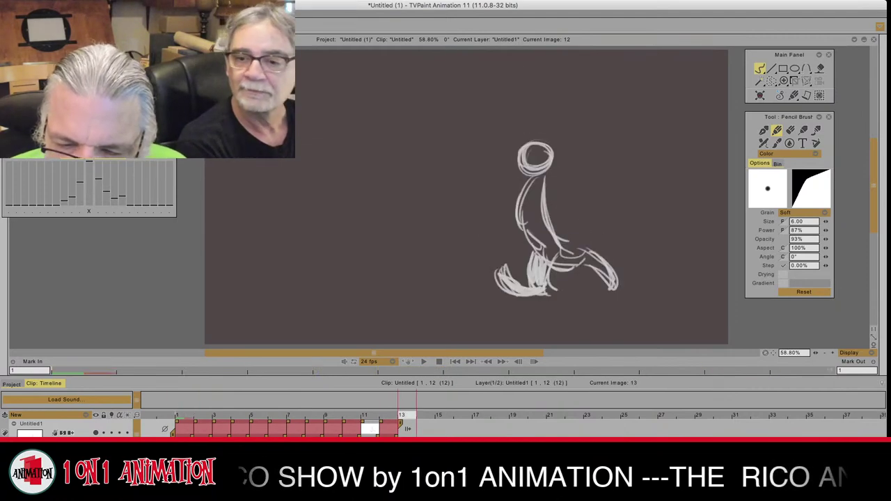
Step: Flip repeatedly backward and forward through the walk poses between images 1 and 12 to judge the motion
{"action": "key", "text": "Left"}
{"action": "key", "text": "Left"}
{"action": "key", "text": "Left"}
{"action": "key", "text": "Left"}
{"action": "key", "text": "Left"}
{"action": "key", "text": "Left"}
{"action": "key", "text": "Left"}
{"action": "key", "text": "Left"}
{"action": "key", "text": "Left"}
{"action": "key", "text": "Left"}
{"action": "key", "text": "Left"}
{"action": "key", "text": "Right"}
{"action": "key", "text": "Right"}
{"action": "key", "text": "Right"}
{"action": "key", "text": "Right"}
{"action": "key", "text": "Right"}
{"action": "key", "text": "Right"}
{"action": "key", "text": "Right"}
{"action": "key", "text": "Right"}
{"action": "key", "text": "Right"}
{"action": "key", "text": "Right"}
{"action": "key", "text": "Right"}
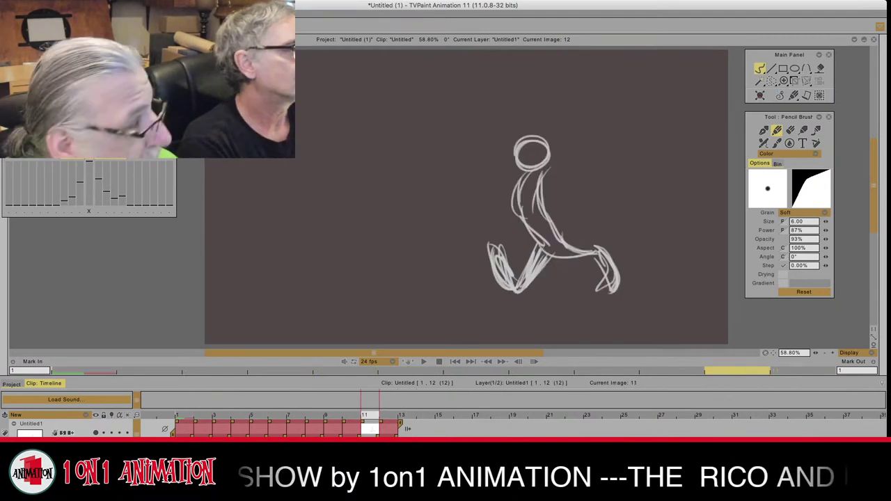
{"action": "key", "text": "Left"}
{"action": "key", "text": "Left"}
{"action": "key", "text": "Left"}
{"action": "key", "text": "Left"}
{"action": "key", "text": "Left"}
{"action": "key", "text": "Left"}
{"action": "key", "text": "Left"}
{"action": "key", "text": "Left"}
{"action": "key", "text": "Left"}
{"action": "key", "text": "Left"}
{"action": "key", "text": "Left"}
Step: Delete the walk pose on image 11 from the animation layer
{"action": "mouse_move", "coordinate": [185, 416]}
{"action": "left_mouse_down"}
{"action": "mouse_move", "coordinate": [443, 416]}
{"action": "mouse_move", "coordinate": [184, 416]}
{"action": "left_mouse_up"}
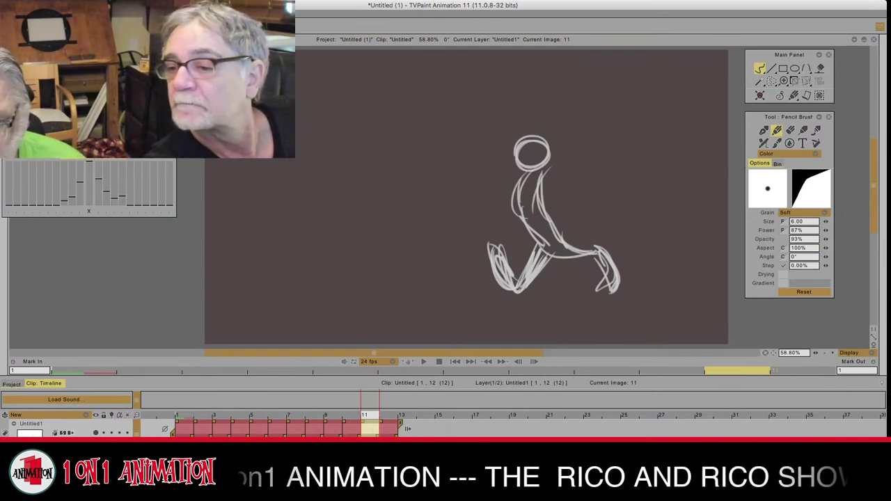
{"action": "mouse_move", "coordinate": [883, 209]}
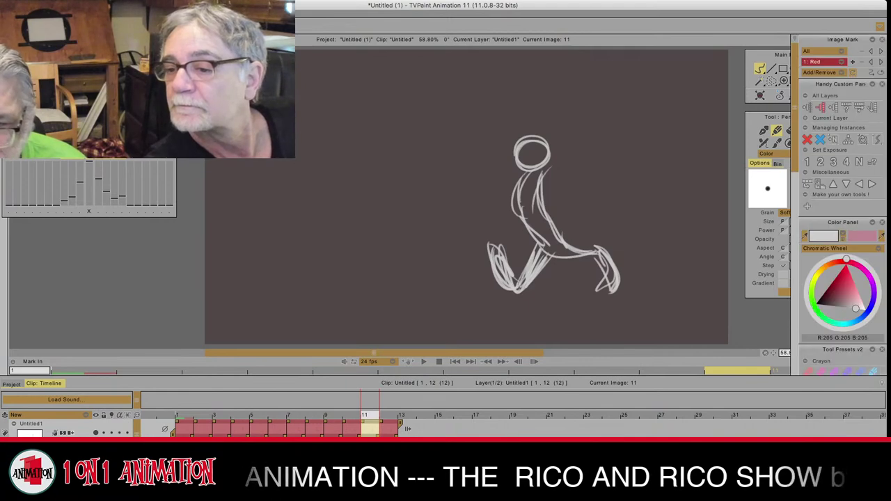
{"action": "left_click", "coordinate": [807, 140]}
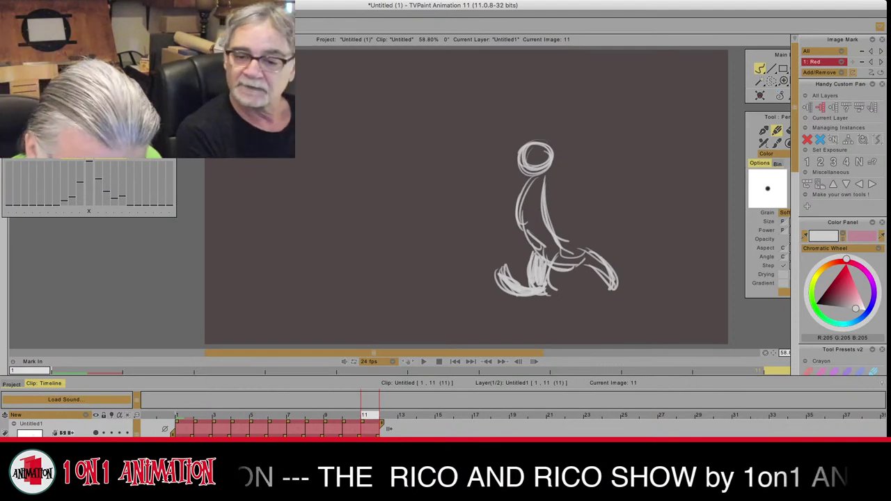
{"action": "key", "text": "Return"}
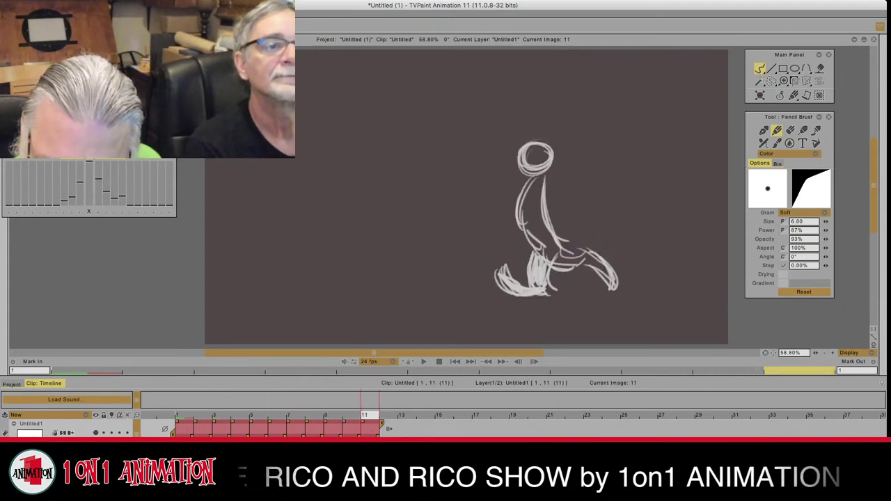
Step: Add a blank image 12 at the end of the walk sequence and flip it against image 11
{"action": "key", "text": "Right"}
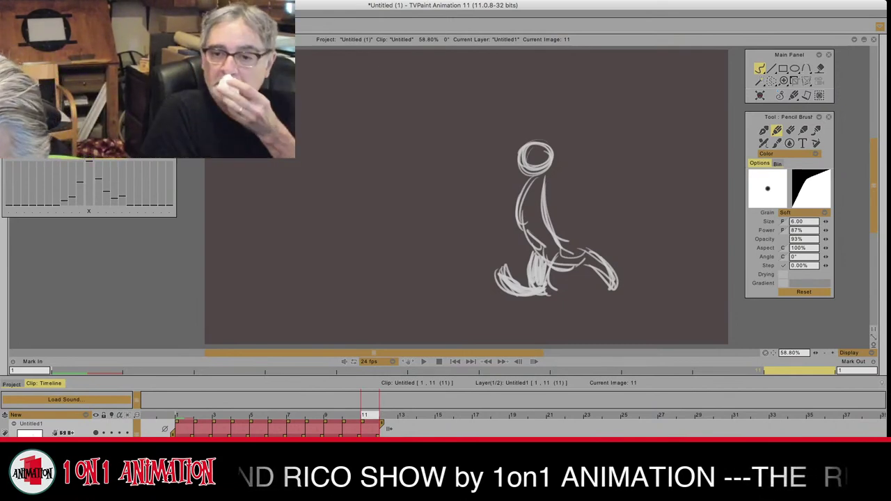
{"action": "mouse_move", "coordinate": [883, 140]}
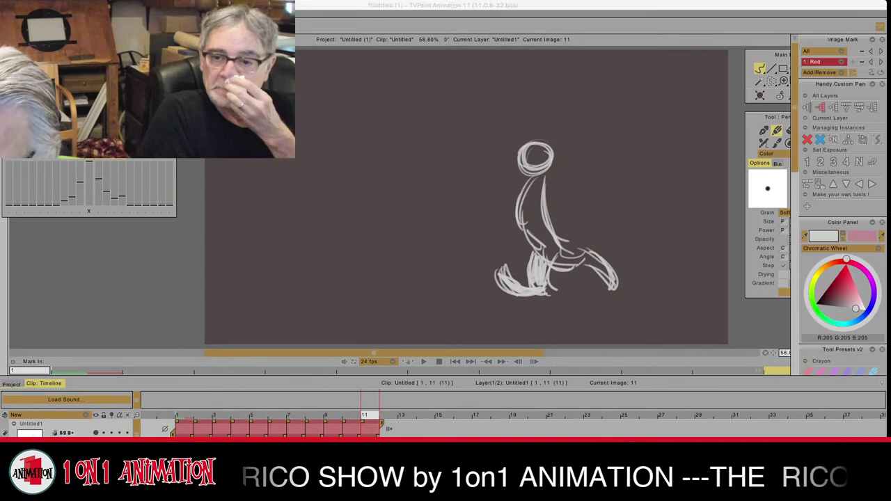
{"action": "left_click", "coordinate": [834, 140]}
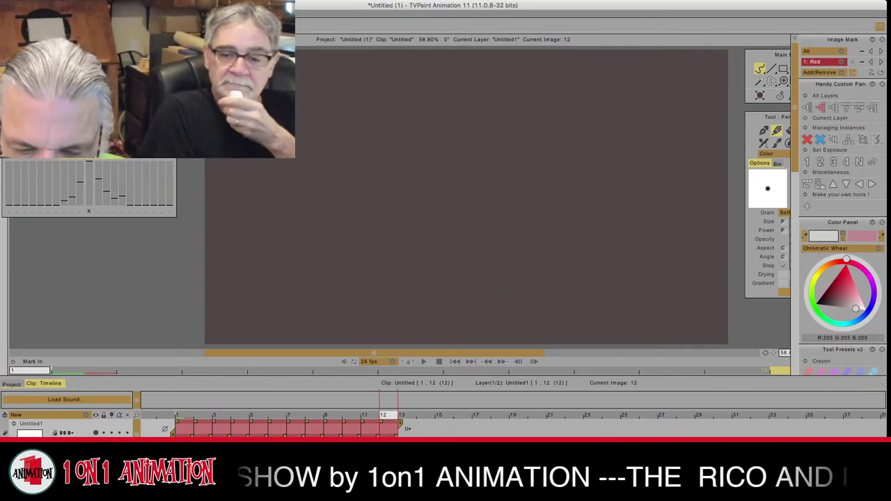
{"action": "key", "text": "Left"}
{"action": "key", "text": "Right"}
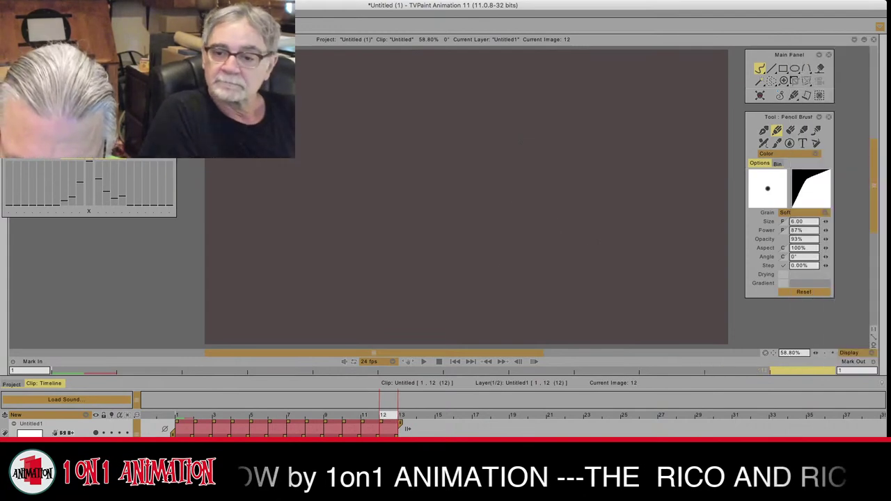
Step: Rough in the planted foot and lower leg of the next walk pose on image 12, flipping against image 11
{"action": "key", "text": "Left"}
{"action": "key", "text": "Right"}
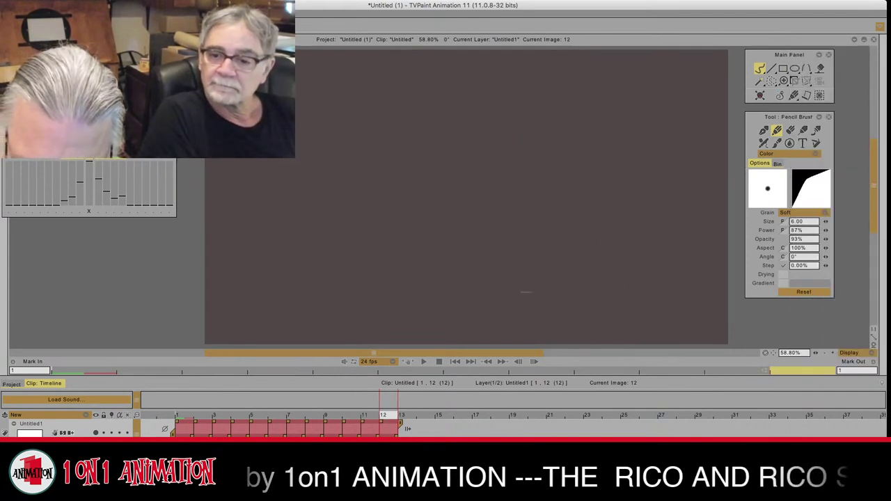
{"action": "key", "text": "Left"}
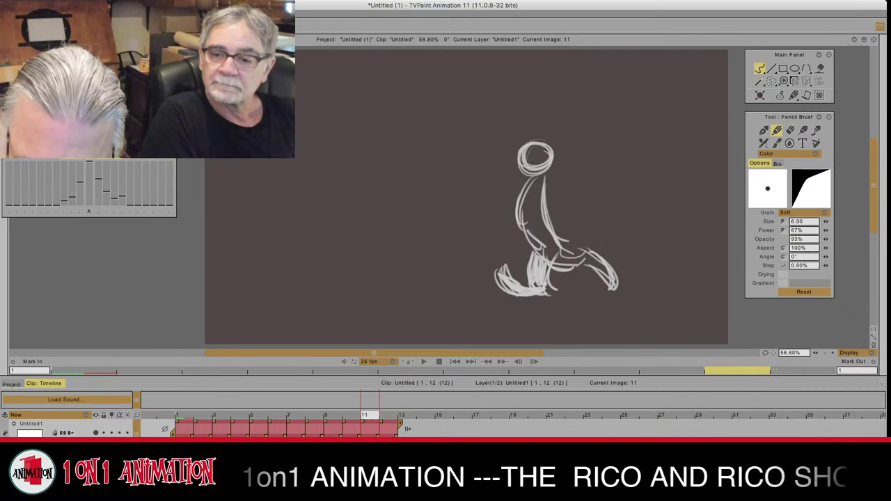
{"action": "key", "text": "Right"}
{"action": "mouse_move", "coordinate": [553, 288]}
{"action": "left_mouse_down"}
{"action": "mouse_move", "coordinate": [503, 294]}
{"action": "mouse_move", "coordinate": [532, 279]}
{"action": "mouse_move", "coordinate": [557, 288]}
{"action": "mouse_move", "coordinate": [546, 287]}
{"action": "mouse_move", "coordinate": [552, 273]}
{"action": "mouse_move", "coordinate": [543, 289]}
{"action": "mouse_move", "coordinate": [566, 292]}
{"action": "mouse_move", "coordinate": [567, 281]}
{"action": "left_mouse_up"}
{"action": "key", "text": "Left"}
{"action": "key", "text": "Right"}
{"action": "key", "text": "Left"}
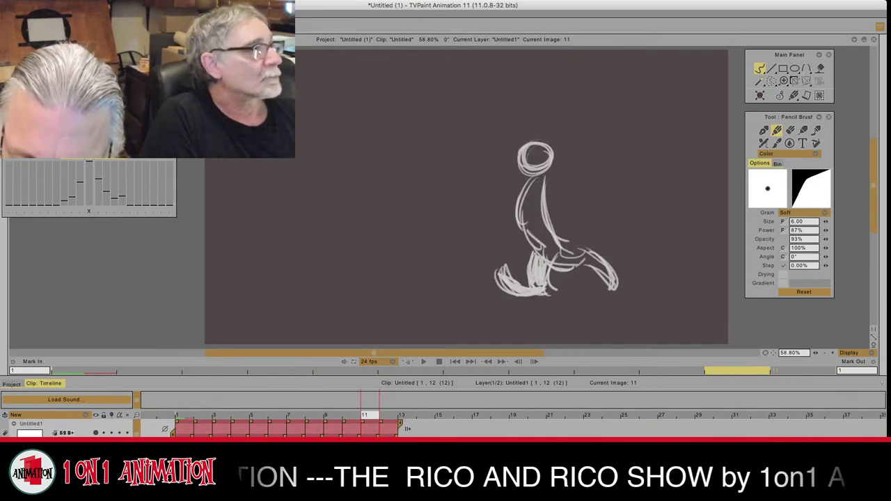
Step: Sketch the round head and the curved front and back torso lines above the feet on image 12
{"action": "key", "text": "Left"}
{"action": "key", "text": "Right"}
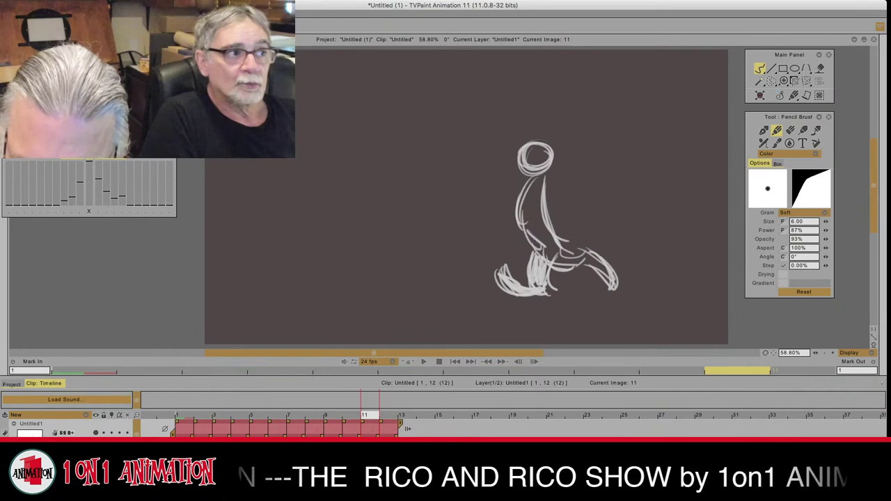
{"action": "key", "text": "Right"}
{"action": "mouse_move", "coordinate": [541, 160]}
{"action": "left_mouse_down"}
{"action": "mouse_move", "coordinate": [523, 180]}
{"action": "mouse_move", "coordinate": [556, 165]}
{"action": "mouse_move", "coordinate": [557, 262]}
{"action": "left_mouse_up"}
{"action": "key", "text": "Left"}
{"action": "key", "text": "Right"}
{"action": "mouse_move", "coordinate": [548, 186]}
{"action": "left_mouse_down"}
{"action": "mouse_move", "coordinate": [562, 258]}
{"action": "mouse_move", "coordinate": [554, 256]}
{"action": "left_mouse_up"}
{"action": "key", "text": "Left"}
{"action": "key", "text": "Right"}
{"action": "left_click_drag", "start_coordinate": [537, 186], "coordinate": [535, 253]}
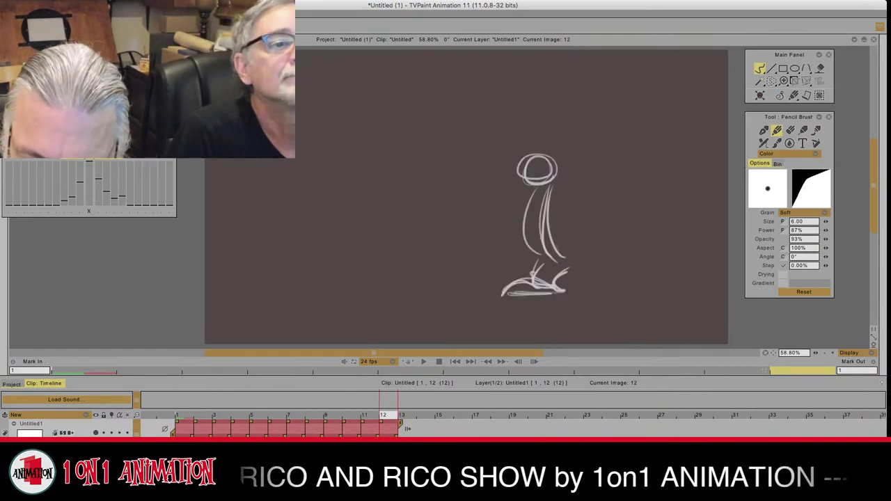
Step: Reinforce the torso's back curve down into the hips on image 12 and check it against image 11
{"action": "left_click_drag", "start_coordinate": [528, 210], "coordinate": [556, 259]}
{"action": "left_click_drag", "start_coordinate": [536, 188], "coordinate": [542, 261]}
{"action": "left_click_drag", "start_coordinate": [527, 230], "coordinate": [554, 267]}
{"action": "key", "text": "Left"}
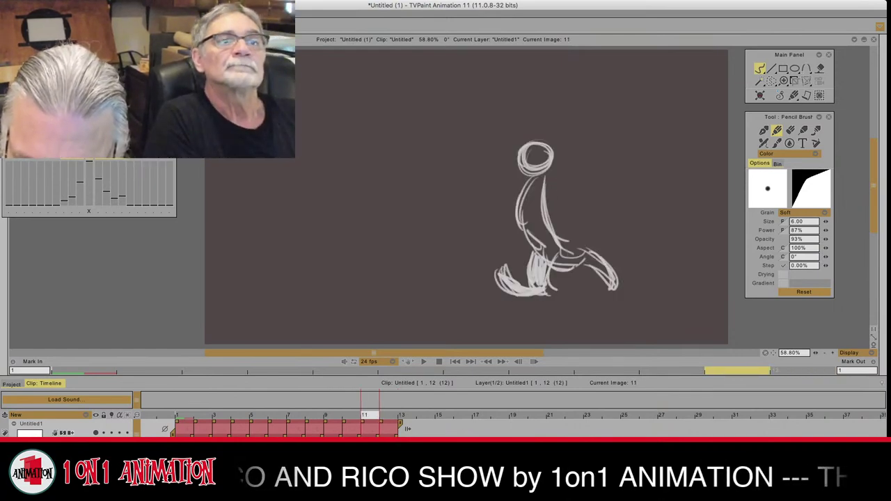
{"action": "key", "text": "Right"}
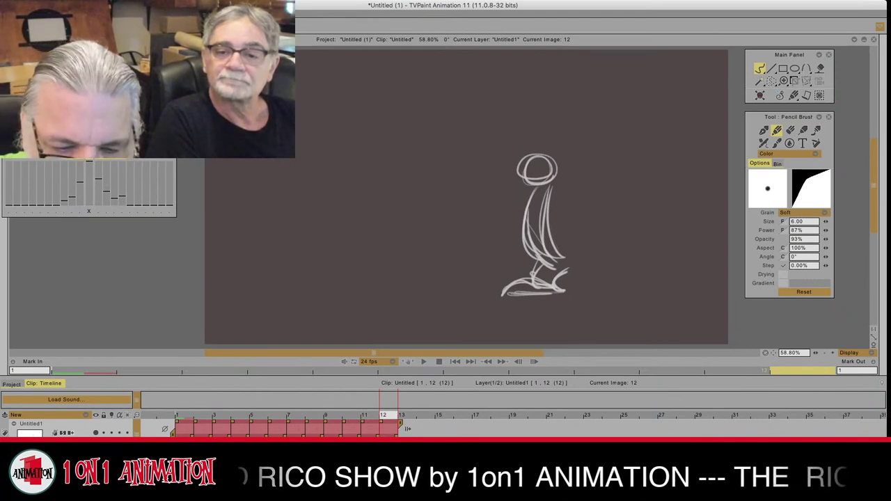
{"action": "mouse_move", "coordinate": [388, 159]}
{"action": "left_mouse_down"}
{"action": "mouse_move", "coordinate": [381, 183]}
{"action": "mouse_move", "coordinate": [400, 168]}
{"action": "mouse_move", "coordinate": [390, 258]}
{"action": "left_mouse_up"}
{"action": "mouse_move", "coordinate": [395, 189]}
{"action": "left_mouse_down"}
{"action": "mouse_move", "coordinate": [414, 255]}
{"action": "mouse_move", "coordinate": [376, 298]}
{"action": "left_mouse_up"}
{"action": "mouse_move", "coordinate": [389, 292]}
{"action": "left_mouse_down"}
{"action": "mouse_move", "coordinate": [405, 284]}
{"action": "mouse_move", "coordinate": [409, 291]}
{"action": "left_mouse_up"}
{"action": "left_click_drag", "start_coordinate": [407, 283], "coordinate": [446, 292]}
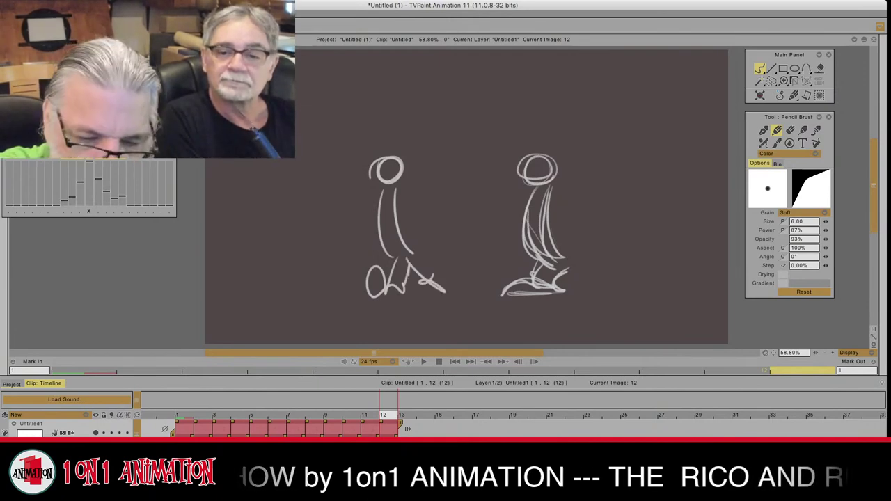
{"action": "key", "text": "ctrl+z"}
{"action": "key", "text": "ctrl+z"}
{"action": "key", "text": "ctrl+z"}
{"action": "key", "text": "ctrl+z"}
{"action": "key", "text": "ctrl+z"}
{"action": "key", "text": "ctrl+z"}
{"action": "key", "text": "ctrl+z"}
{"action": "key", "text": "ctrl+z"}
{"action": "key", "text": "ctrl+z"}
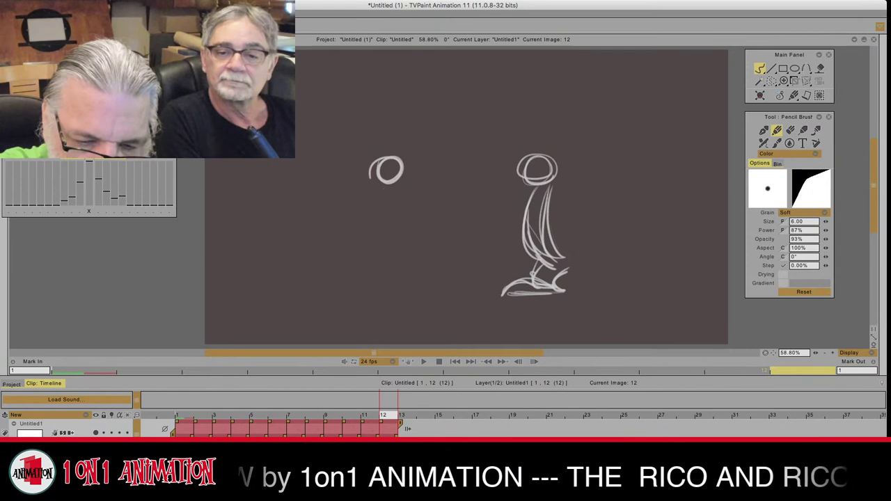
Step: Compare the unfinished pose on image 12 with the walk pose on image 11 by flipping between them
{"action": "key", "text": "Left"}
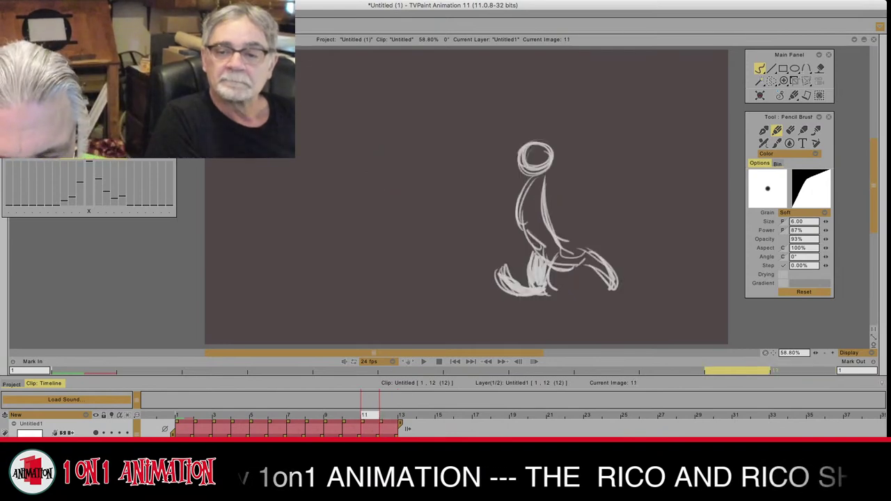
{"action": "key", "text": "Right"}
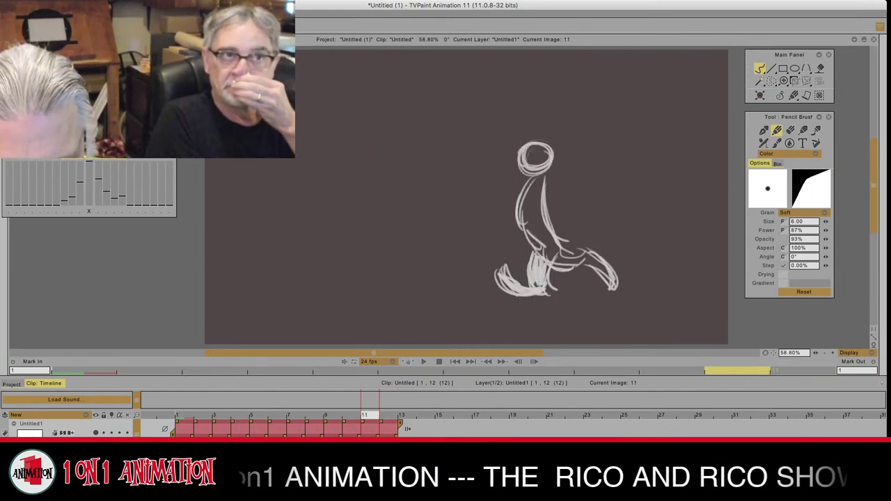
{"action": "key", "text": "Left"}
{"action": "key", "text": "Right"}
{"action": "key", "text": "Left"}
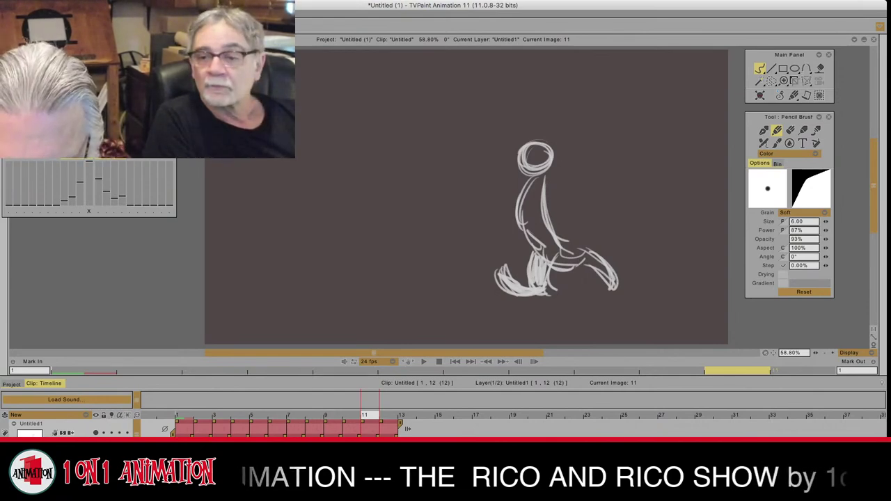
{"action": "key", "text": "Right"}
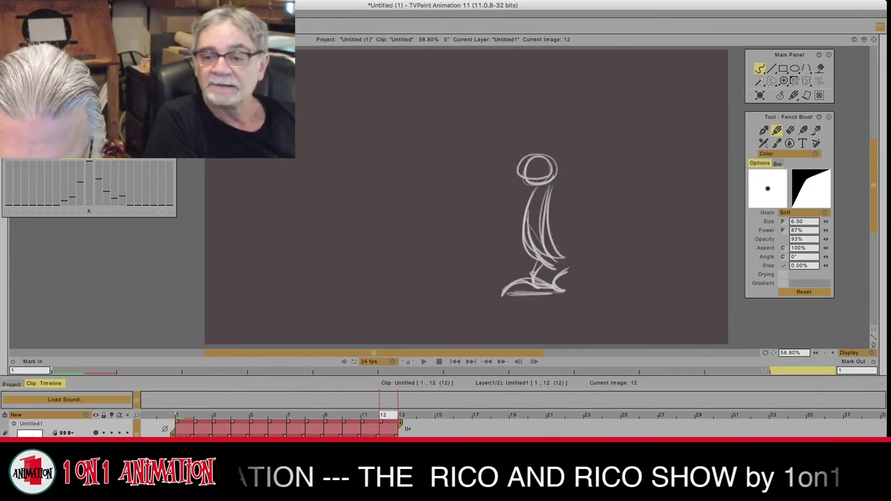
{"action": "key", "text": "Left"}
{"action": "key", "text": "Right"}
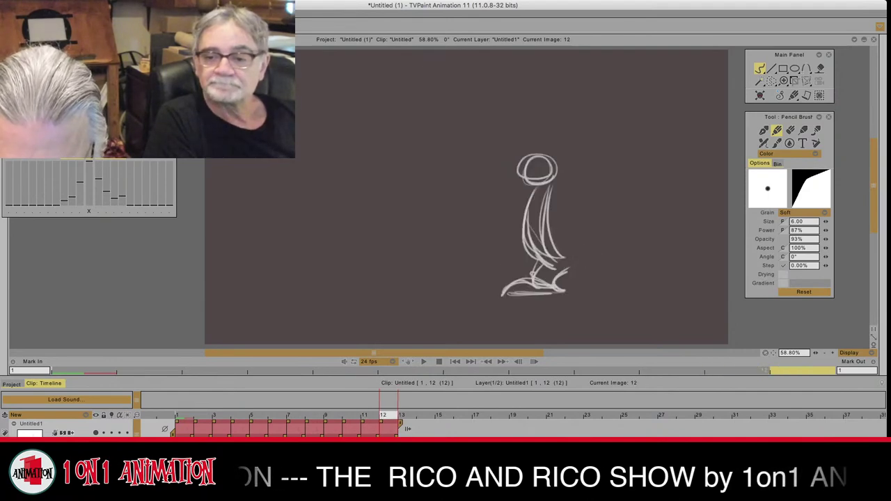
{"action": "key", "text": "Left"}
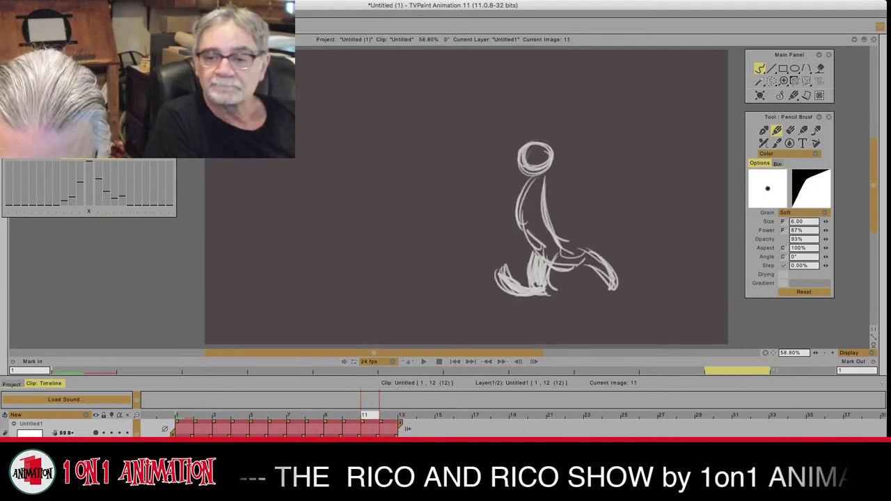
Step: Sketch the second leg with its bent knee and lowered foot on image 12, flipping against image 11
{"action": "key", "text": "Right"}
{"action": "key", "text": "Left"}
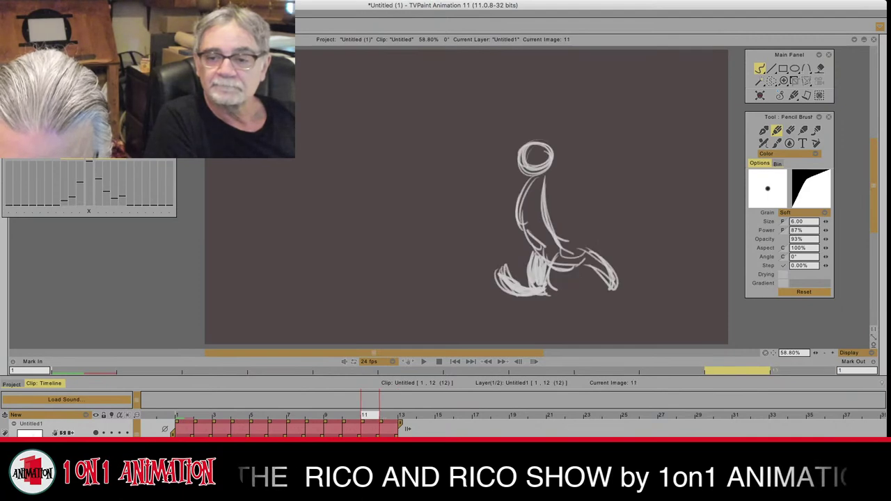
{"action": "key", "text": "Right"}
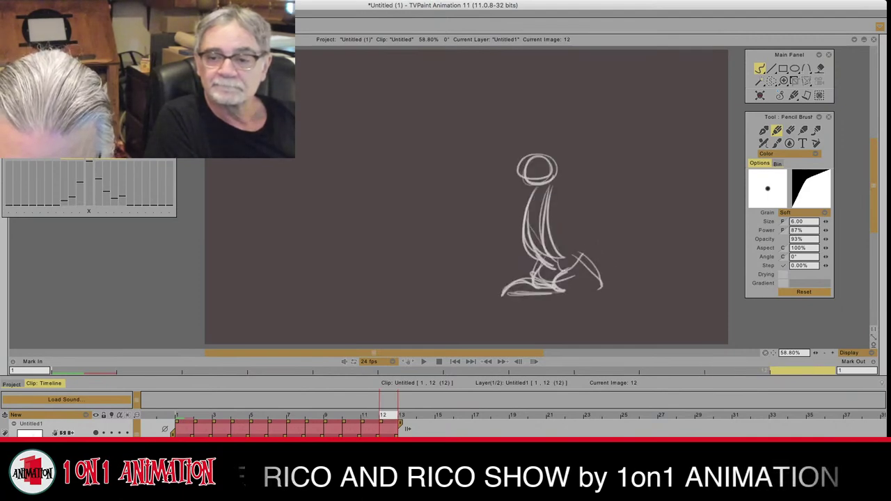
{"action": "key", "text": "Left"}
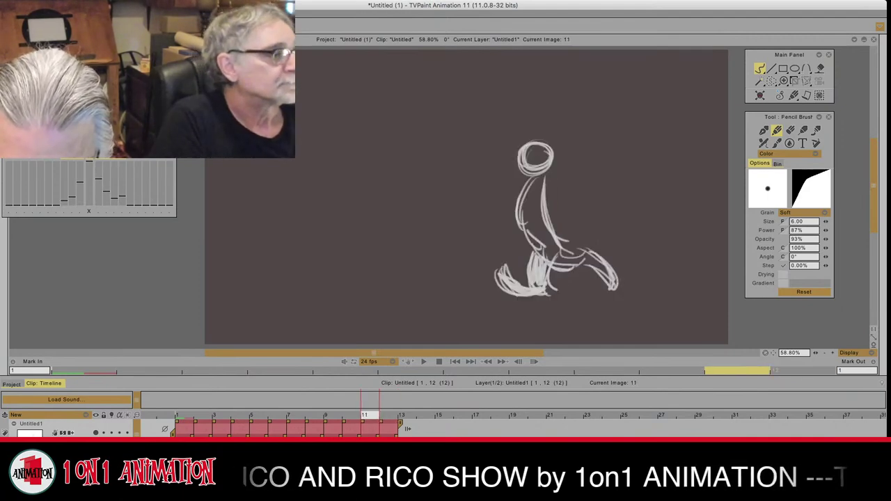
{"action": "key", "text": "Right"}
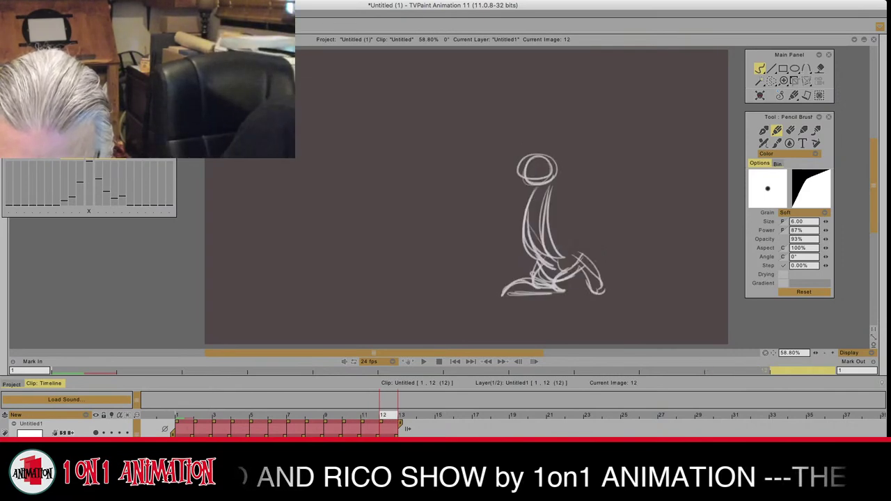
Step: Strengthen the hips and second leg and shade the planted leg and foot on image 12, checking against image 11
{"action": "mouse_move", "coordinate": [559, 269]}
{"action": "left_mouse_down"}
{"action": "mouse_move", "coordinate": [572, 261]}
{"action": "mouse_move", "coordinate": [549, 281]}
{"action": "mouse_move", "coordinate": [509, 291]}
{"action": "mouse_move", "coordinate": [558, 291]}
{"action": "mouse_move", "coordinate": [548, 285]}
{"action": "mouse_move", "coordinate": [584, 253]}
{"action": "mouse_move", "coordinate": [598, 293]}
{"action": "mouse_move", "coordinate": [582, 271]}
{"action": "mouse_move", "coordinate": [527, 246]}
{"action": "left_mouse_up"}
{"action": "key", "text": "Left"}
{"action": "key", "text": "Right"}
{"action": "left_click_drag", "start_coordinate": [547, 217], "coordinate": [561, 267]}
{"action": "key", "text": "Left"}
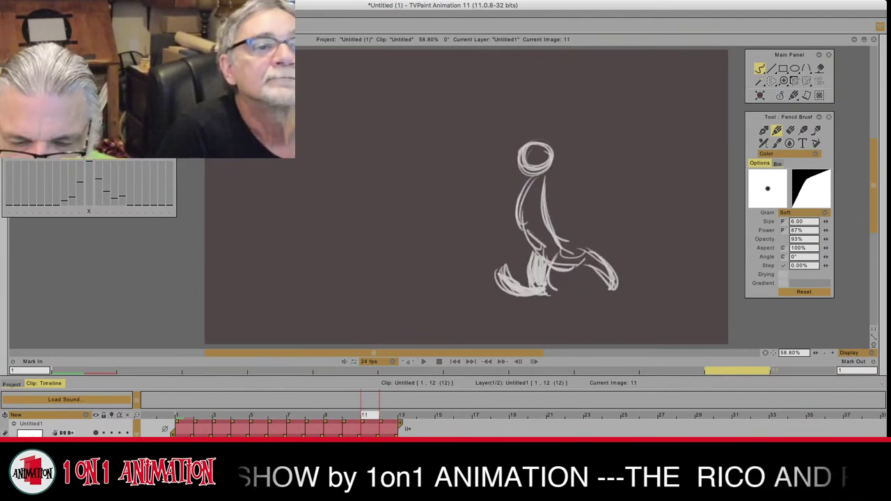
{"action": "key", "text": "Right"}
{"action": "key", "text": "Left"}
{"action": "key", "text": "Right"}
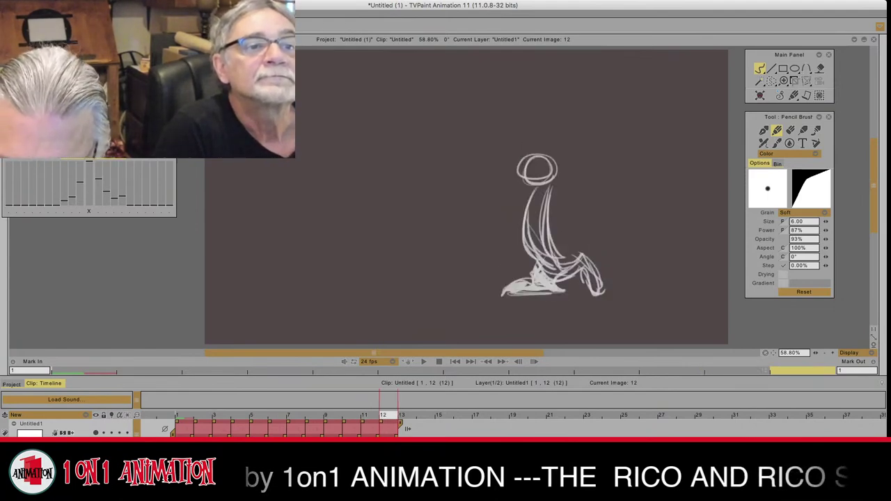
{"action": "key", "text": "Left"}
{"action": "key", "text": "Right"}
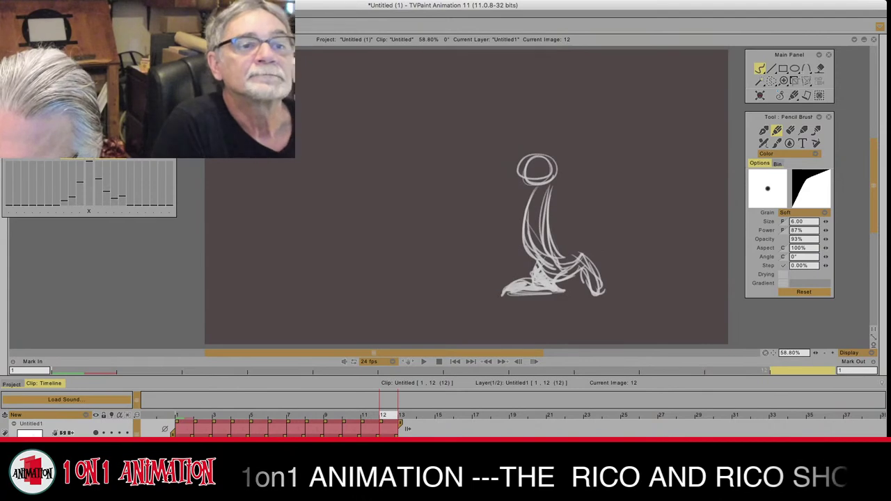
Step: Add a blank image 13 after the finished pose and go to it
{"action": "left_click", "coordinate": [883, 188]}
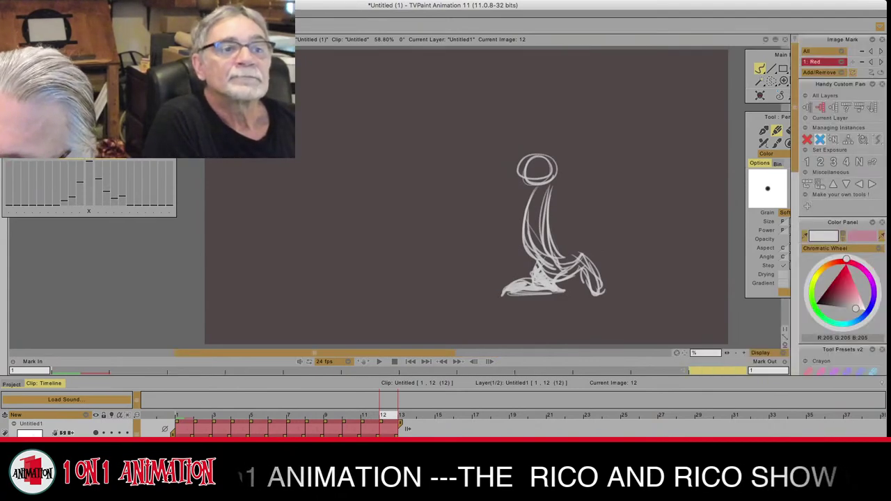
{"action": "key", "text": "Right"}
{"action": "key", "text": "Left"}
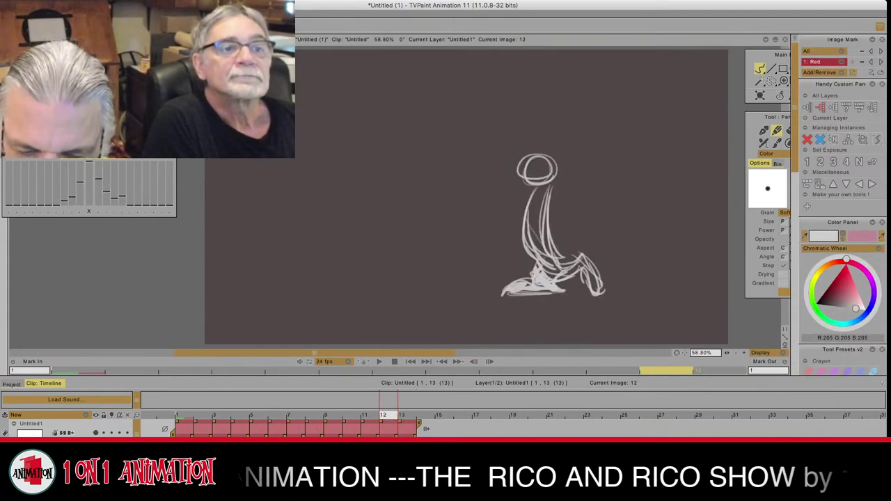
{"action": "key", "text": "Tab"}
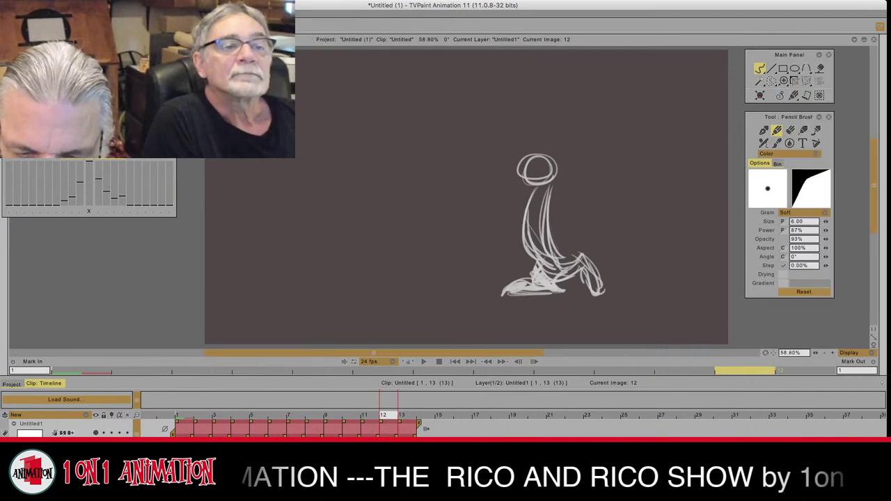
{"action": "key", "text": "Right"}
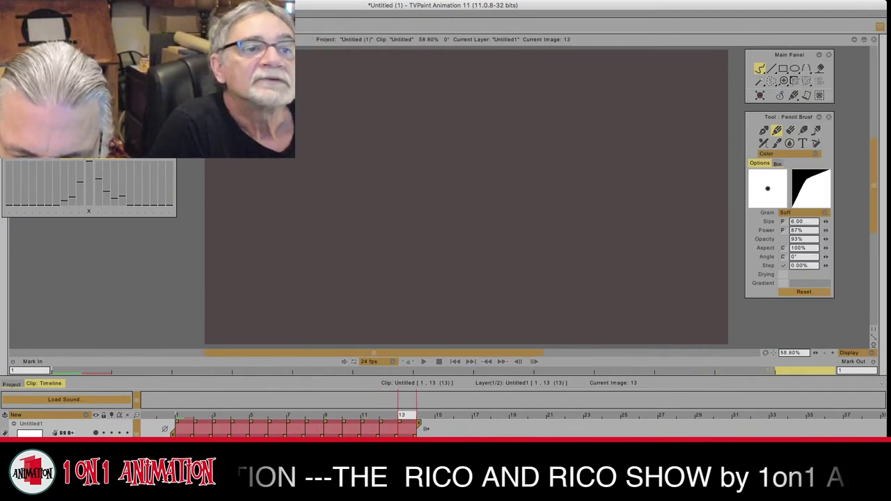
Step: Sketch the head circle and the curved back line of the lowered pose on image 13, flipping against image 12
{"action": "key", "text": "Left"}
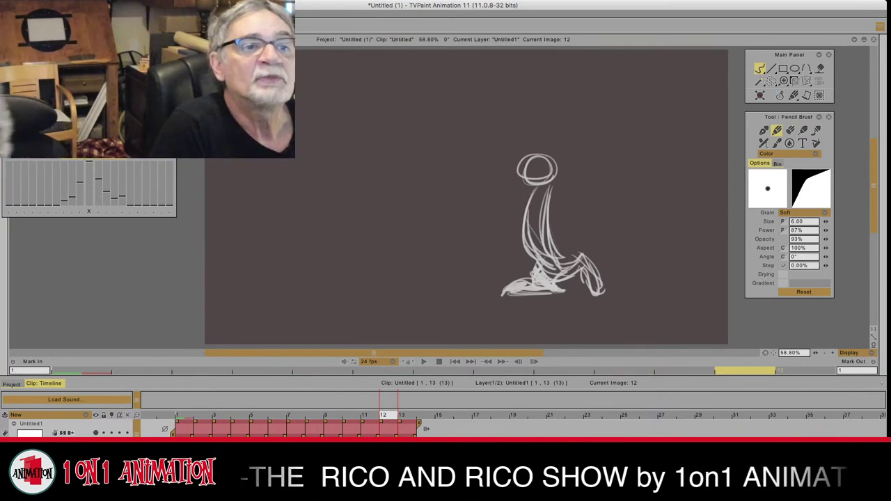
{"action": "key", "text": "Right"}
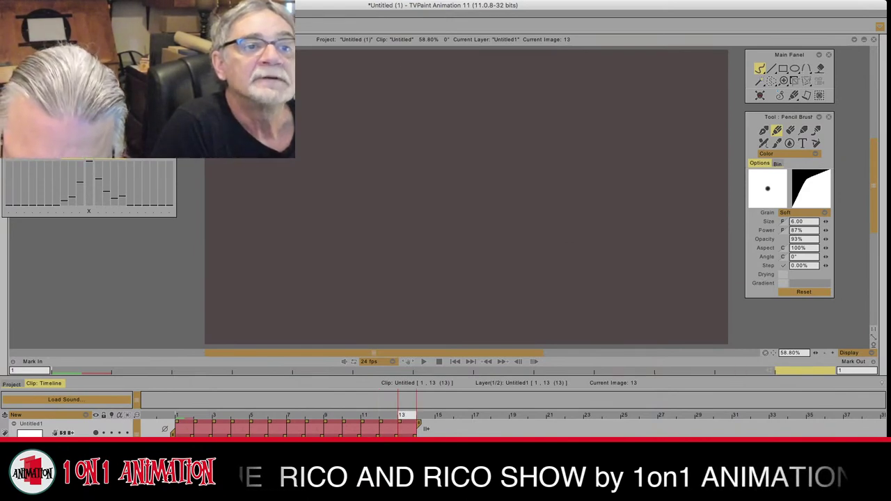
{"action": "mouse_move", "coordinate": [524, 177]}
{"action": "left_mouse_down"}
{"action": "mouse_move", "coordinate": [532, 178]}
{"action": "mouse_move", "coordinate": [512, 183]}
{"action": "mouse_move", "coordinate": [574, 249]}
{"action": "left_mouse_up"}
{"action": "key", "text": "Left"}
{"action": "key", "text": "Right"}
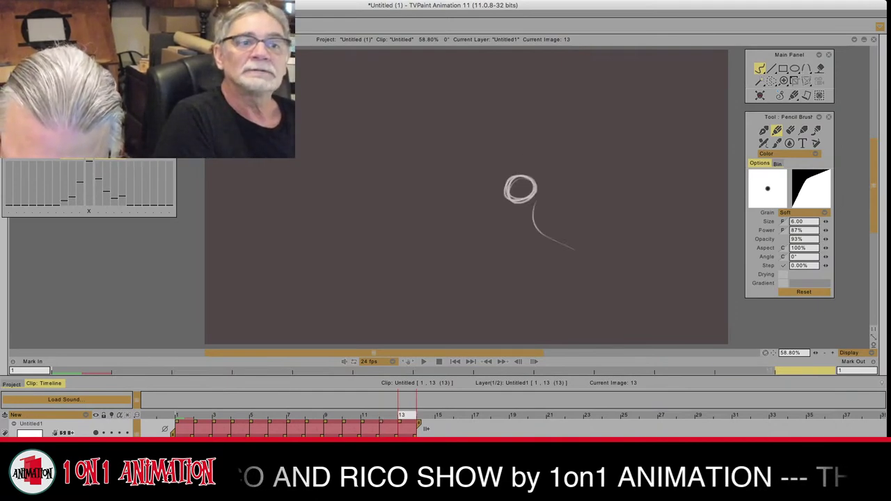
{"action": "mouse_move", "coordinate": [539, 204]}
{"action": "left_mouse_down"}
{"action": "mouse_move", "coordinate": [571, 254]}
{"action": "mouse_move", "coordinate": [556, 277]}
{"action": "left_mouse_up"}
{"action": "key", "text": "Left"}
{"action": "key", "text": "Right"}
Step: Sketch the planted foot and the folded leg above it on image 13, checking against image 12
{"action": "left_click_drag", "start_coordinate": [536, 266], "coordinate": [567, 289]}
{"action": "key", "text": "Left"}
{"action": "key", "text": "Right"}
{"action": "left_click_drag", "start_coordinate": [506, 292], "coordinate": [557, 286]}
{"action": "key", "text": "Left"}
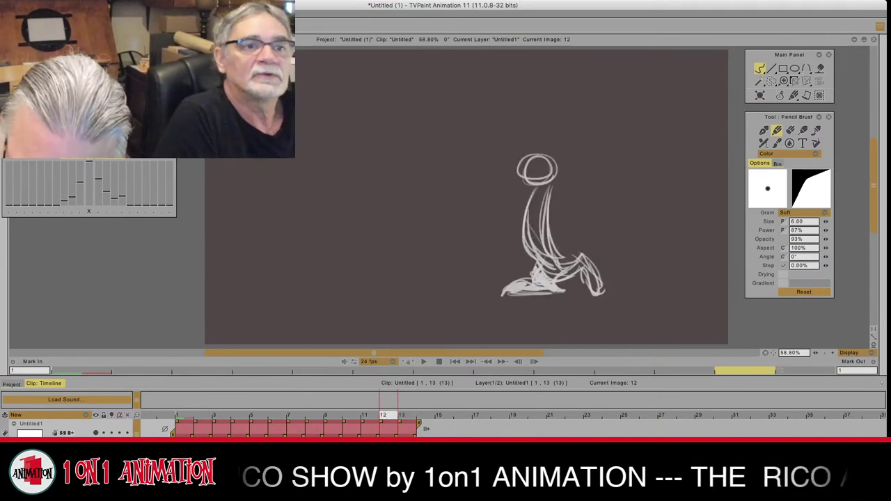
{"action": "key", "text": "Right"}
{"action": "mouse_move", "coordinate": [546, 253]}
{"action": "left_mouse_down"}
{"action": "mouse_move", "coordinate": [525, 270]}
{"action": "mouse_move", "coordinate": [533, 279]}
{"action": "left_mouse_up"}
{"action": "mouse_move", "coordinate": [546, 253]}
{"action": "left_mouse_down"}
{"action": "mouse_move", "coordinate": [528, 278]}
{"action": "mouse_move", "coordinate": [541, 276]}
{"action": "left_mouse_up"}
{"action": "left_click_drag", "start_coordinate": [564, 267], "coordinate": [531, 280]}
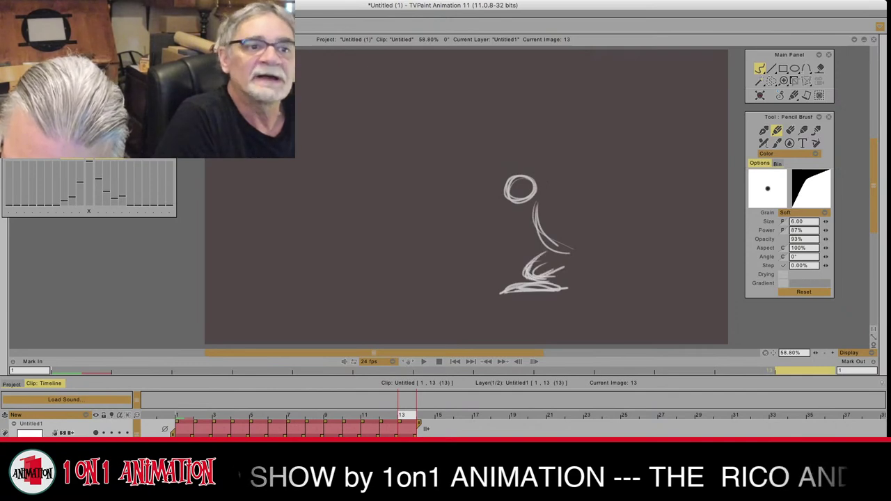
Step: Sketch the second leg with its bent knee and lowered foot on image 13, comparing it with image 12
{"action": "key", "text": "Left"}
{"action": "key", "text": "Right"}
{"action": "mouse_move", "coordinate": [574, 256]}
{"action": "left_mouse_down"}
{"action": "mouse_move", "coordinate": [585, 278]}
{"action": "mouse_move", "coordinate": [567, 294]}
{"action": "mouse_move", "coordinate": [581, 257]}
{"action": "left_mouse_up"}
{"action": "mouse_move", "coordinate": [555, 265]}
{"action": "left_mouse_down"}
{"action": "mouse_move", "coordinate": [586, 257]}
{"action": "mouse_move", "coordinate": [571, 259]}
{"action": "left_mouse_up"}
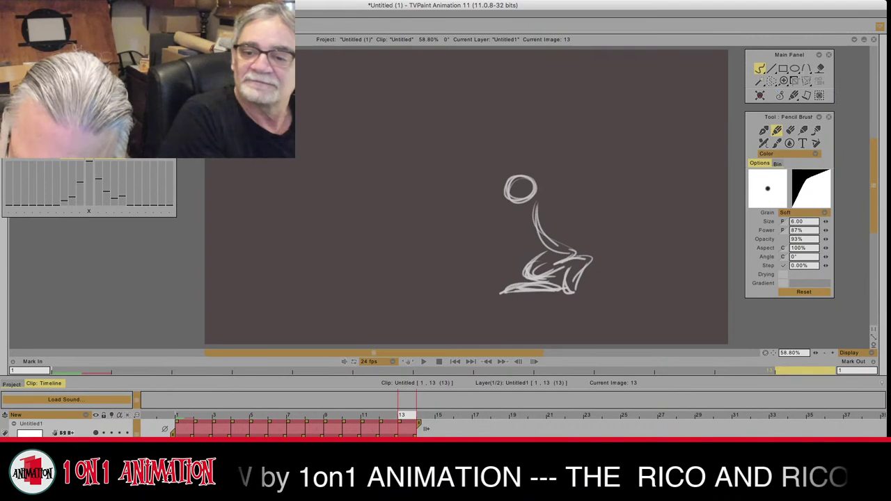
{"action": "key", "text": "Left"}
{"action": "key", "text": "Right"}
Step: Draw the front line of the torso and shade the planted foot on image 13
{"action": "mouse_move", "coordinate": [536, 202]}
{"action": "left_mouse_down"}
{"action": "mouse_move", "coordinate": [570, 253]}
{"action": "mouse_move", "coordinate": [563, 245]}
{"action": "mouse_move", "coordinate": [542, 258]}
{"action": "mouse_move", "coordinate": [560, 289]}
{"action": "mouse_move", "coordinate": [513, 290]}
{"action": "left_mouse_up"}
{"action": "mouse_move", "coordinate": [560, 273]}
{"action": "left_mouse_down"}
{"action": "mouse_move", "coordinate": [561, 285]}
{"action": "mouse_move", "coordinate": [543, 285]}
{"action": "left_mouse_up"}
{"action": "key", "text": "Left"}
{"action": "key", "text": "Right"}
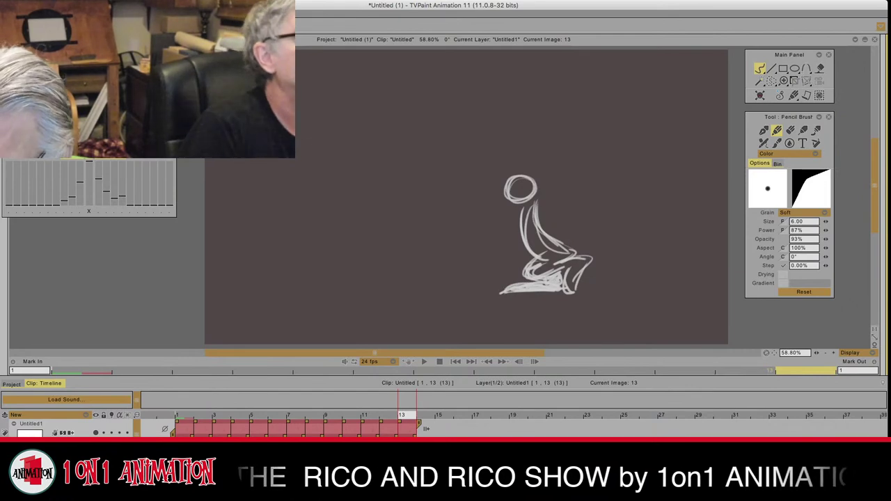
Step: Add a blank image 14 marked red and flip back through images 13 and 12 before returning to it
{"action": "mouse_move", "coordinate": [887, 230]}
{"action": "left_click", "coordinate": [822, 140]}
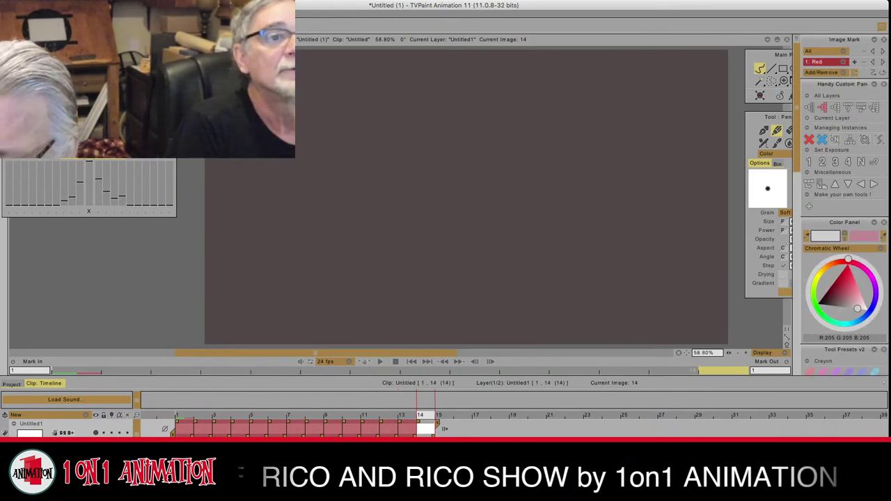
{"action": "left_click", "coordinate": [855, 62]}
{"action": "key", "text": "Left"}
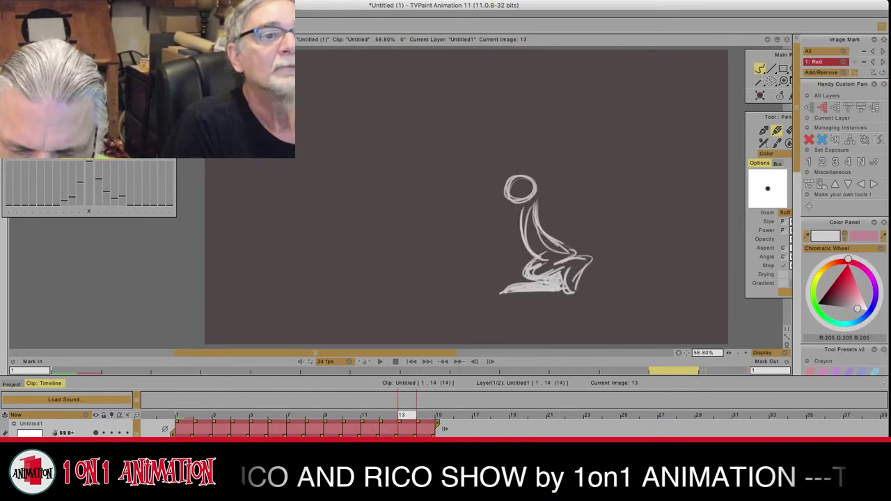
{"action": "key", "text": "Left"}
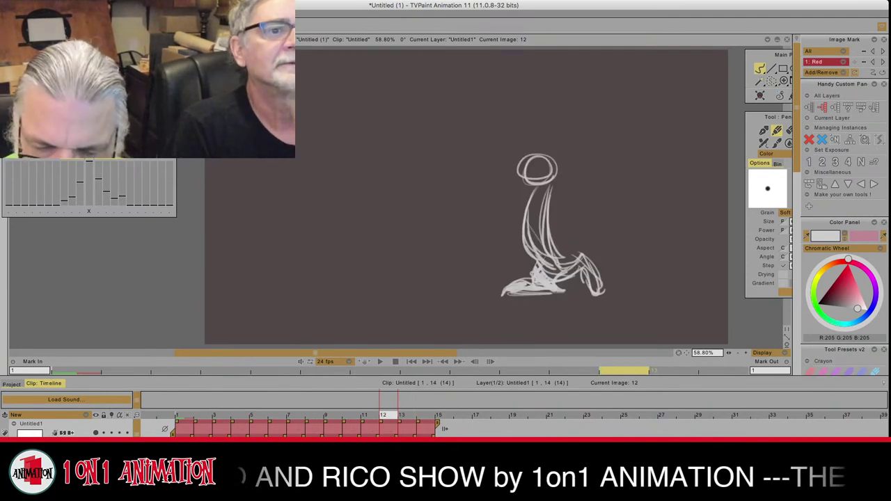
{"action": "key", "text": "Tab"}
{"action": "key", "text": "Return"}
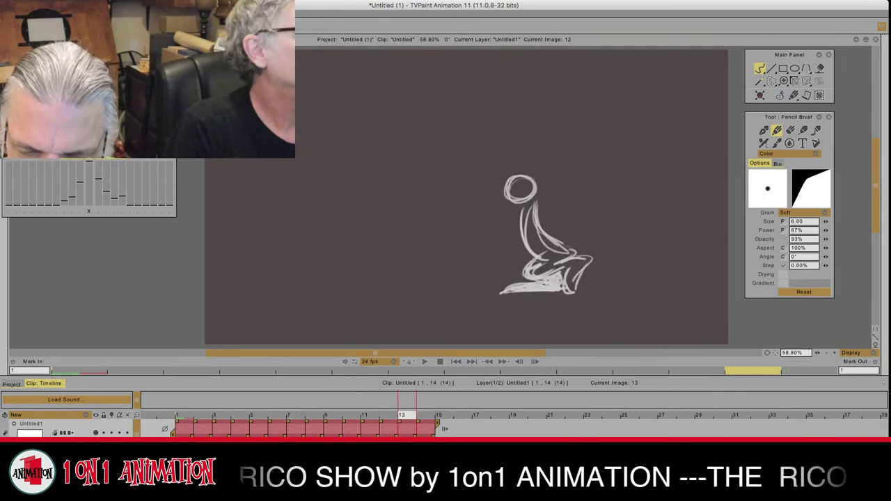
{"action": "key", "text": "Right"}
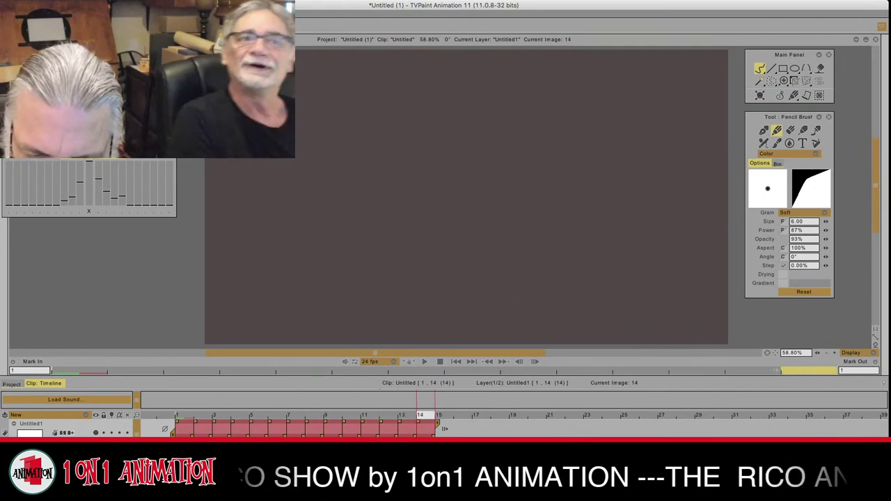
Step: Sketch the head and the forward-bent torso on image 14, repeatedly flipping against image 13
{"action": "mouse_move", "coordinate": [532, 192]}
{"action": "left_mouse_down"}
{"action": "mouse_move", "coordinate": [506, 199]}
{"action": "mouse_move", "coordinate": [547, 211]}
{"action": "mouse_move", "coordinate": [580, 246]}
{"action": "left_mouse_up"}
{"action": "key", "text": "Left"}
{"action": "key", "text": "Right"}
{"action": "left_click_drag", "start_coordinate": [531, 210], "coordinate": [570, 254]}
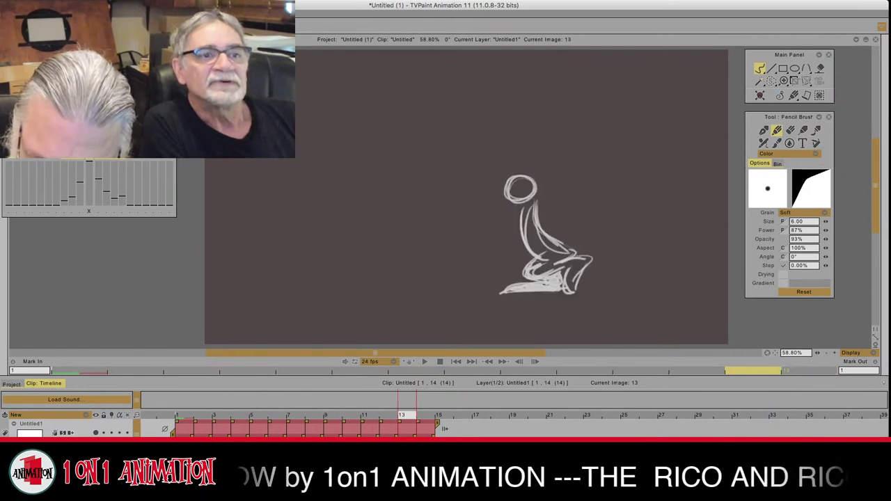
{"action": "mouse_move", "coordinate": [526, 217]}
{"action": "left_mouse_down"}
{"action": "mouse_move", "coordinate": [552, 258]}
{"action": "mouse_move", "coordinate": [562, 257]}
{"action": "mouse_move", "coordinate": [528, 249]}
{"action": "mouse_move", "coordinate": [562, 256]}
{"action": "mouse_move", "coordinate": [571, 268]}
{"action": "mouse_move", "coordinate": [582, 261]}
{"action": "left_mouse_up"}
{"action": "key", "text": "Left"}
{"action": "key", "text": "Right"}
{"action": "key", "text": "Left"}
{"action": "key", "text": "Right"}
{"action": "key", "text": "Left"}
{"action": "key", "text": "Right"}
Step: Sketch the hips and the tightly folded legs below the torso on image 14
{"action": "mouse_move", "coordinate": [582, 261]}
{"action": "left_mouse_down"}
{"action": "mouse_move", "coordinate": [564, 214]}
{"action": "mouse_move", "coordinate": [581, 243]}
{"action": "left_mouse_up"}
{"action": "mouse_move", "coordinate": [581, 244]}
{"action": "left_mouse_down"}
{"action": "mouse_move", "coordinate": [548, 256]}
{"action": "mouse_move", "coordinate": [534, 246]}
{"action": "mouse_move", "coordinate": [564, 255]}
{"action": "mouse_move", "coordinate": [562, 265]}
{"action": "left_mouse_up"}
{"action": "left_click_drag", "start_coordinate": [551, 254], "coordinate": [583, 273]}
{"action": "key", "text": "Left"}
{"action": "key", "text": "Right"}
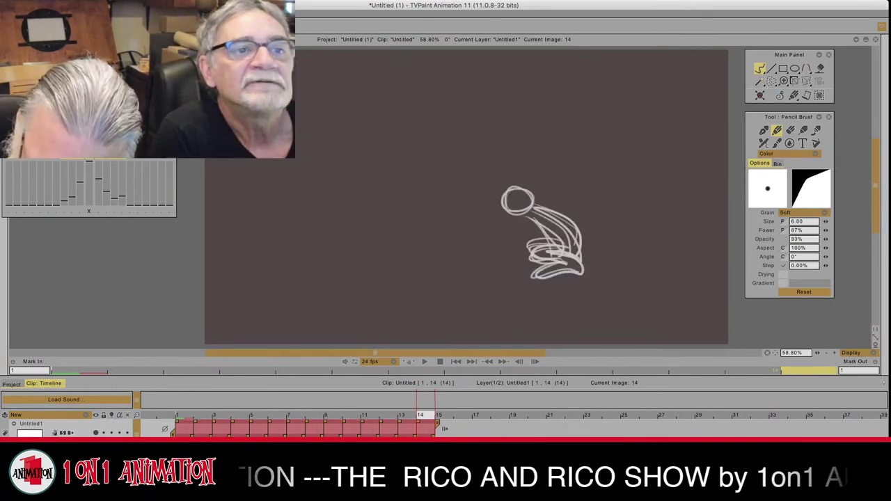
Step: Draw and shade the planted foot on image 14, matching its position to image 13 by flipping
{"action": "left_click_drag", "start_coordinate": [512, 293], "coordinate": [569, 288]}
{"action": "key", "text": "Left"}
{"action": "key", "text": "Right"}
{"action": "mouse_move", "coordinate": [504, 291]}
{"action": "left_mouse_down"}
{"action": "mouse_move", "coordinate": [535, 281]}
{"action": "mouse_move", "coordinate": [563, 291]}
{"action": "mouse_move", "coordinate": [517, 290]}
{"action": "mouse_move", "coordinate": [556, 280]}
{"action": "left_mouse_up"}
{"action": "key", "text": "Left"}
{"action": "key", "text": "Right"}
{"action": "key", "text": "Left"}
{"action": "key", "text": "Right"}
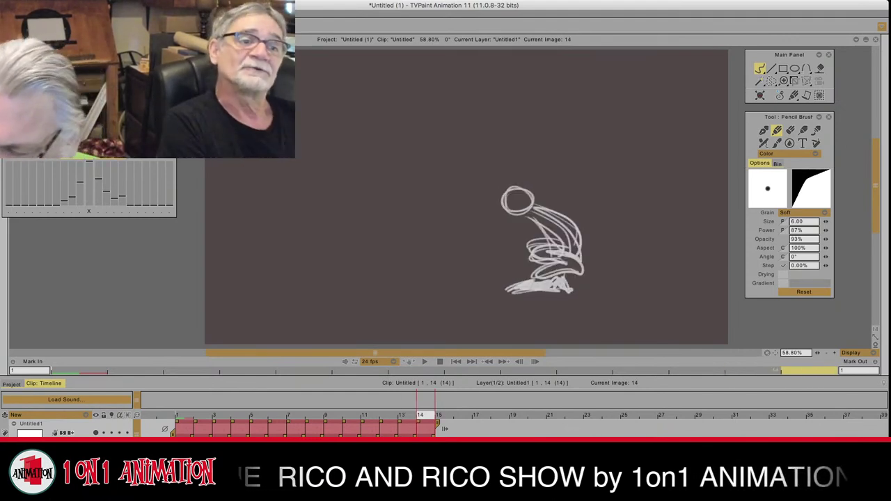
Step: Add a blank image 15 after the crouched pose and mark it red
{"action": "mouse_move", "coordinate": [886, 237]}
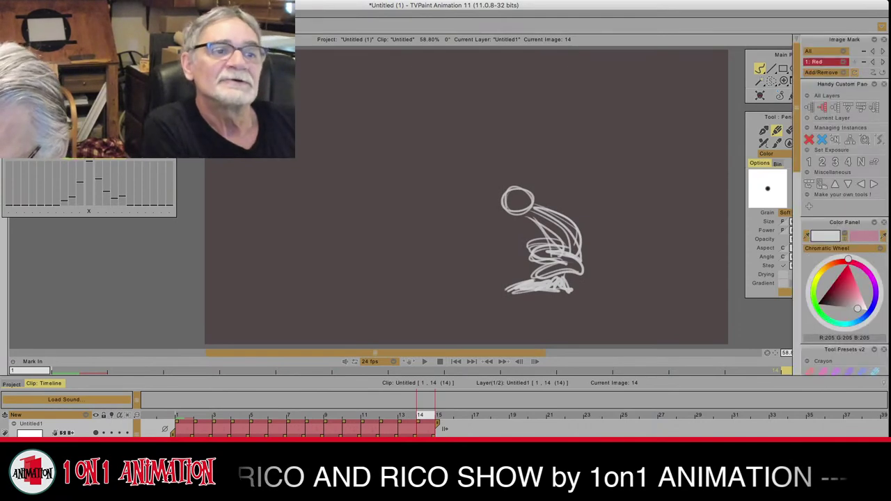
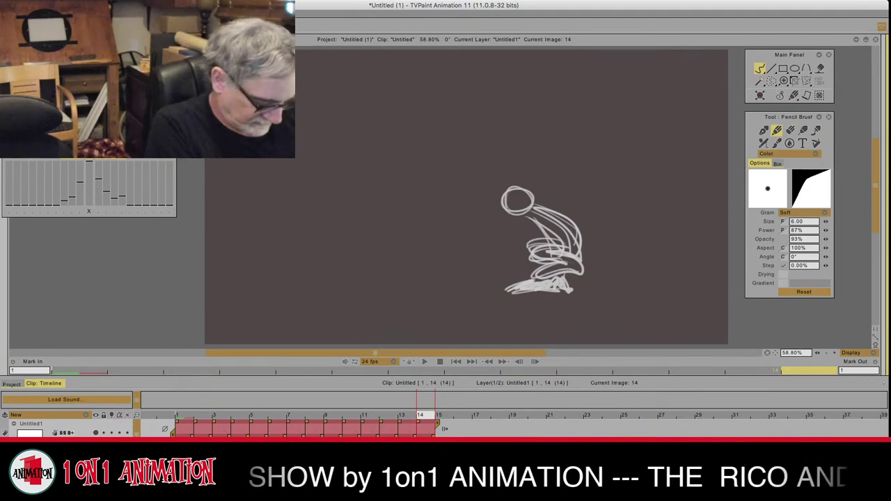
{"action": "mouse_move", "coordinate": [887, 209]}
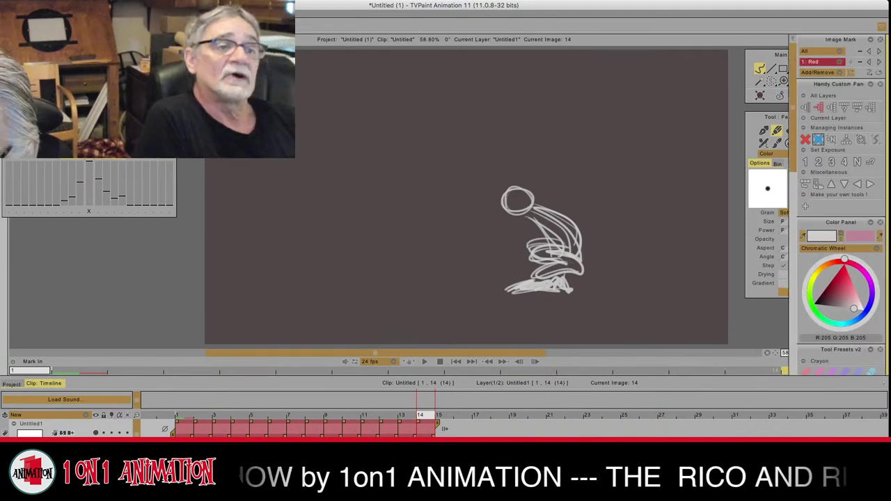
{"action": "left_click", "coordinate": [818, 140]}
{"action": "left_click", "coordinate": [851, 62]}
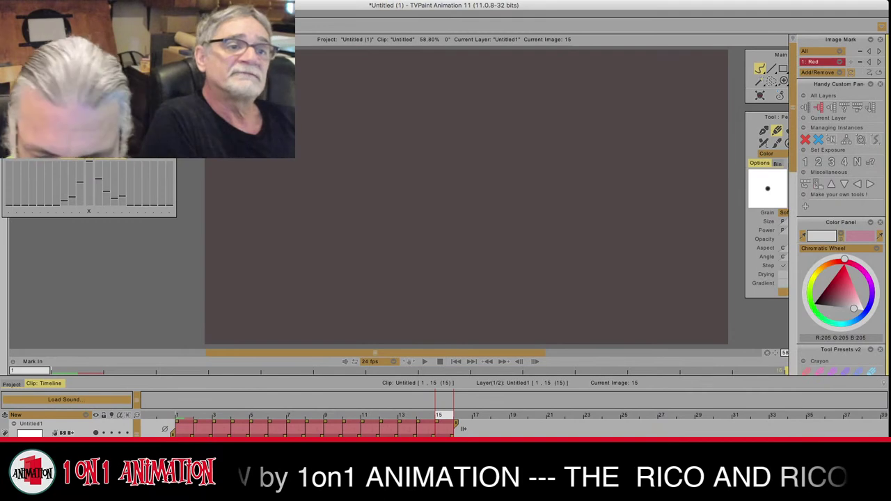
Step: Review the motion across the poses on images 12 to 14 by flipping through them
{"action": "key", "text": "Left"}
{"action": "key", "text": "Left"}
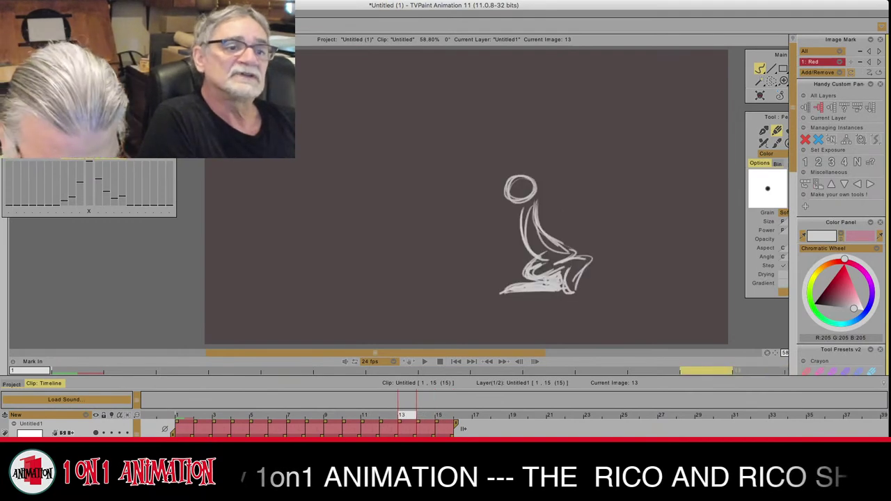
{"action": "left_click_drag", "start_coordinate": [705, 370], "coordinate": [811, 370]}
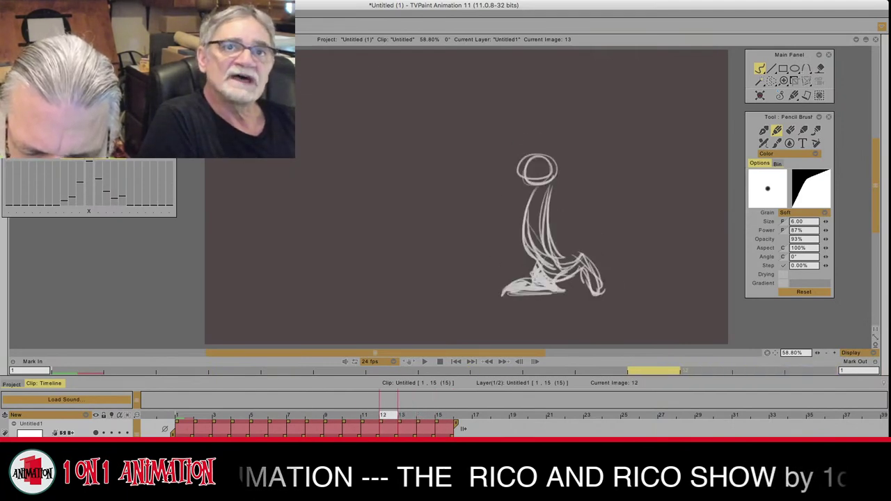
{"action": "key", "text": "Left"}
{"action": "key", "text": "Left"}
{"action": "key", "text": "Right"}
{"action": "key", "text": "Right"}
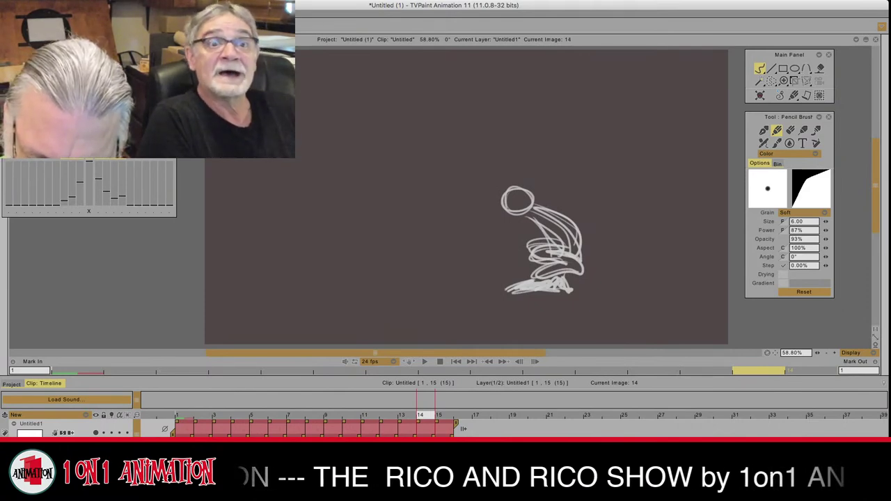
Step: Sketch the head, the arched back and the inner torso curve on image 15, checking against image 14
{"action": "key", "text": "Right"}
{"action": "mouse_move", "coordinate": [532, 196]}
{"action": "left_mouse_down"}
{"action": "mouse_move", "coordinate": [539, 190]}
{"action": "mouse_move", "coordinate": [508, 207]}
{"action": "mouse_move", "coordinate": [512, 221]}
{"action": "mouse_move", "coordinate": [579, 234]}
{"action": "mouse_move", "coordinate": [578, 244]}
{"action": "left_mouse_up"}
{"action": "key", "text": "Left"}
{"action": "key", "text": "Right"}
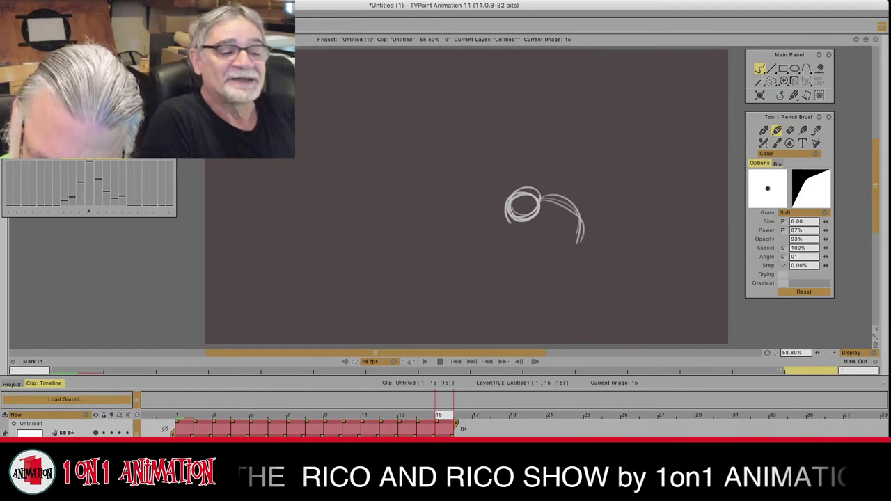
{"action": "key", "text": "Return"}
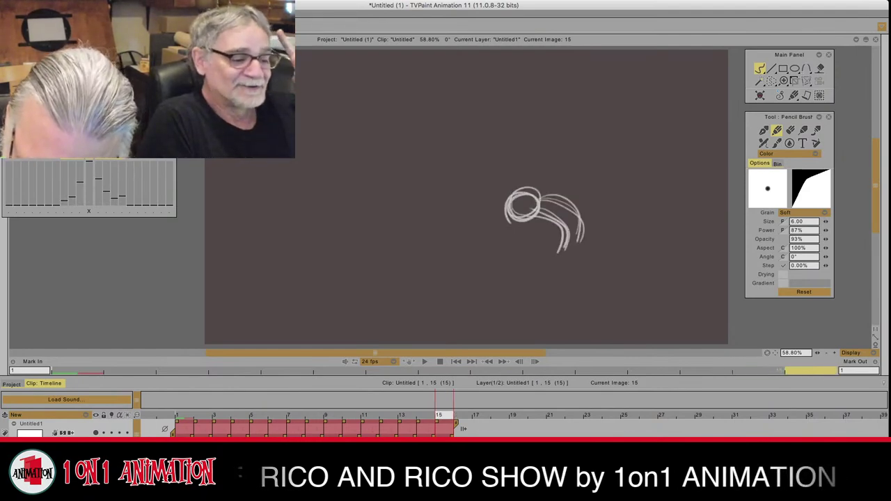
{"action": "key", "text": "Left"}
{"action": "key", "text": "Right"}
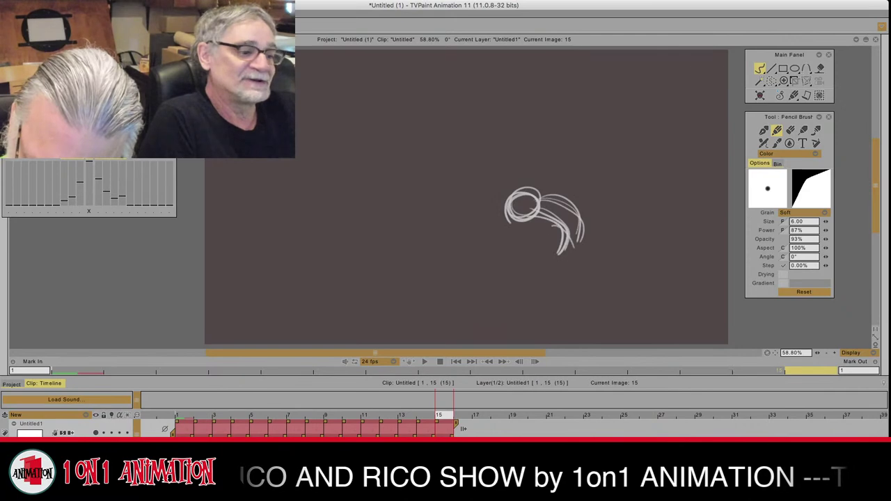
Step: Sketch the tucked limbs below the torso and the bent leg reaching toward the ground on image 15
{"action": "left_click_drag", "start_coordinate": [555, 225], "coordinate": [553, 261]}
{"action": "mouse_move", "coordinate": [556, 224]}
{"action": "left_mouse_down"}
{"action": "mouse_move", "coordinate": [554, 261]}
{"action": "mouse_move", "coordinate": [576, 251]}
{"action": "left_mouse_up"}
{"action": "mouse_move", "coordinate": [556, 224]}
{"action": "left_mouse_down"}
{"action": "mouse_move", "coordinate": [576, 244]}
{"action": "mouse_move", "coordinate": [563, 262]}
{"action": "left_mouse_up"}
{"action": "key", "text": "Right"}
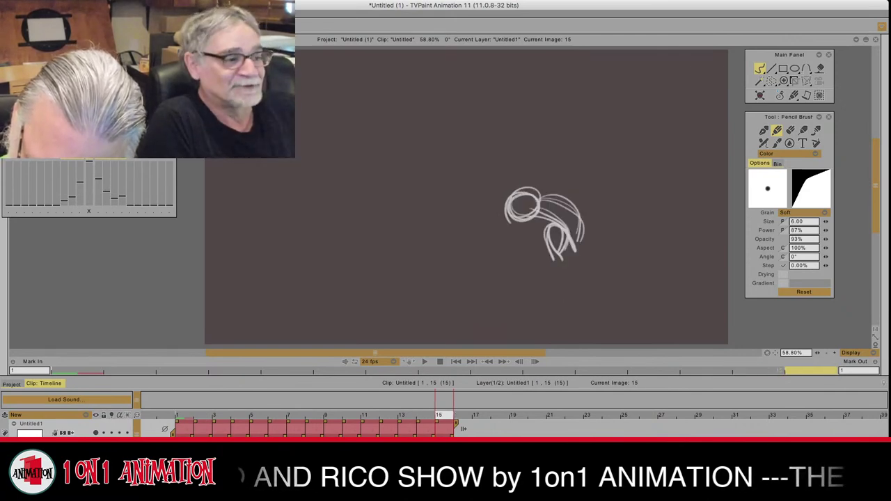
{"action": "left_click_drag", "start_coordinate": [524, 256], "coordinate": [559, 262]}
{"action": "mouse_move", "coordinate": [524, 256]}
{"action": "left_mouse_down"}
{"action": "mouse_move", "coordinate": [554, 271]}
{"action": "mouse_move", "coordinate": [550, 251]}
{"action": "left_mouse_up"}
{"action": "mouse_move", "coordinate": [521, 255]}
{"action": "left_mouse_down"}
{"action": "mouse_move", "coordinate": [559, 277]}
{"action": "mouse_move", "coordinate": [570, 255]}
{"action": "left_mouse_up"}
{"action": "left_click_drag", "start_coordinate": [567, 241], "coordinate": [560, 266]}
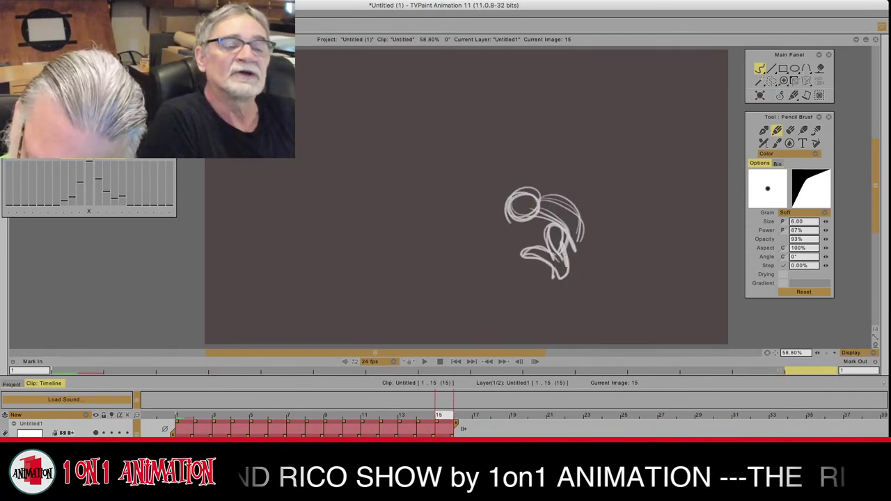
Step: Carry the back line down around the hips on image 15 and compare it with image 14
{"action": "left_click_drag", "start_coordinate": [583, 226], "coordinate": [573, 269]}
{"action": "left_click_drag", "start_coordinate": [553, 197], "coordinate": [560, 200]}
{"action": "key", "text": "Left"}
{"action": "key", "text": "Right"}
Step: Draw and shade the planted foot on image 15, lining it up with image 14 by flipping
{"action": "mouse_move", "coordinate": [517, 293]}
{"action": "left_mouse_down"}
{"action": "mouse_move", "coordinate": [571, 290]}
{"action": "mouse_move", "coordinate": [510, 293]}
{"action": "left_mouse_up"}
{"action": "key", "text": "Left"}
{"action": "key", "text": "Right"}
{"action": "key", "text": "Left"}
{"action": "key", "text": "Right"}
{"action": "key", "text": "Left"}
{"action": "key", "text": "Right"}
{"action": "left_click_drag", "start_coordinate": [518, 287], "coordinate": [549, 284]}
{"action": "key", "text": "Left"}
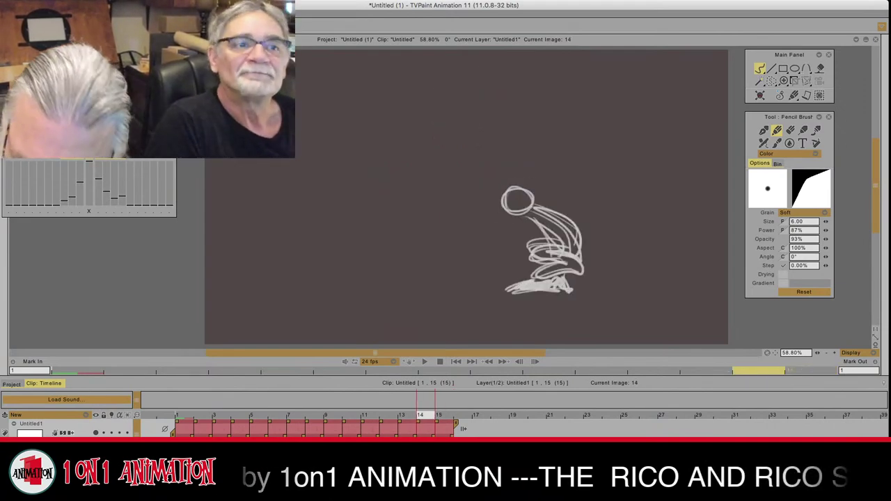
{"action": "key", "text": "Right"}
{"action": "key", "text": "Left"}
{"action": "key", "text": "Right"}
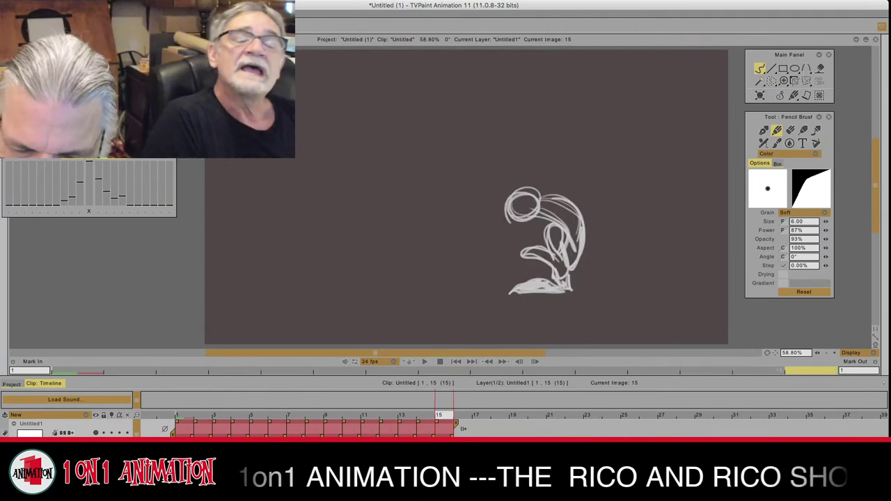
Step: Round out the outer back and hip contour on image 15, checking it against image 14
{"action": "left_click_drag", "start_coordinate": [585, 227], "coordinate": [574, 264]}
{"action": "left_click_drag", "start_coordinate": [556, 203], "coordinate": [587, 237]}
{"action": "key", "text": "Left"}
{"action": "key", "text": "Right"}
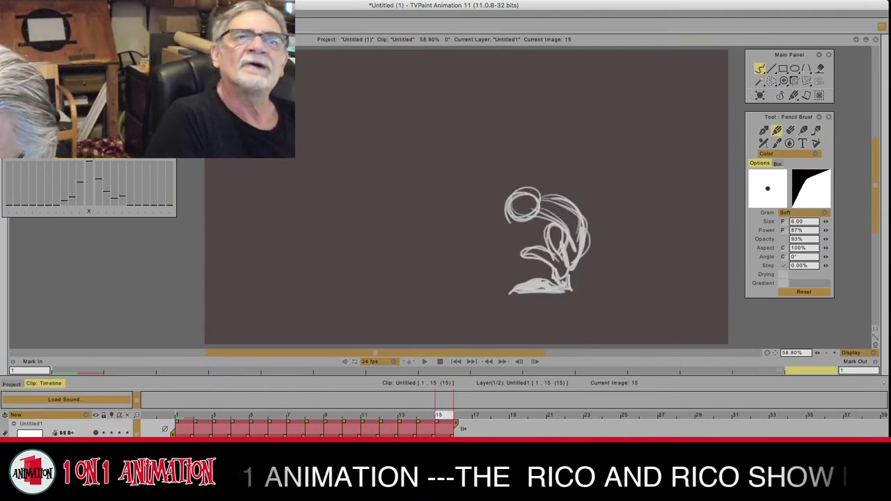
Step: Add a blank image 16 marked red, look back at image 15, and return to the new image
{"action": "mouse_move", "coordinate": [888, 202]}
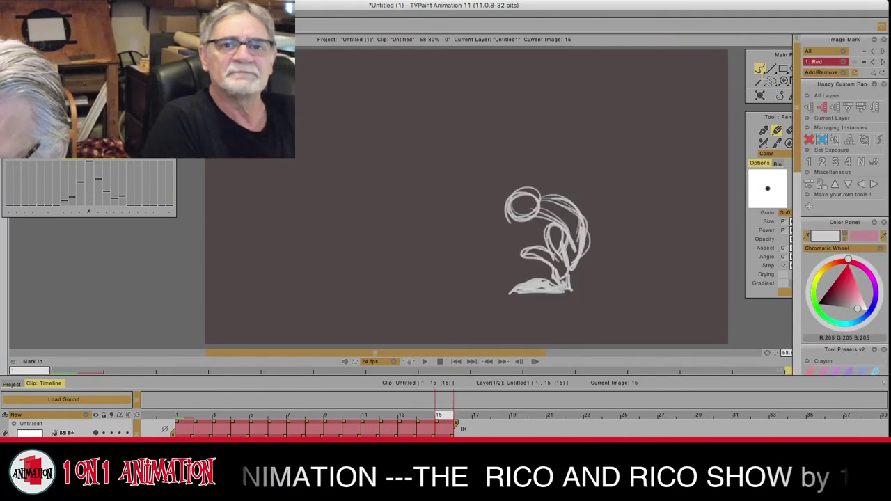
{"action": "left_click", "coordinate": [822, 140]}
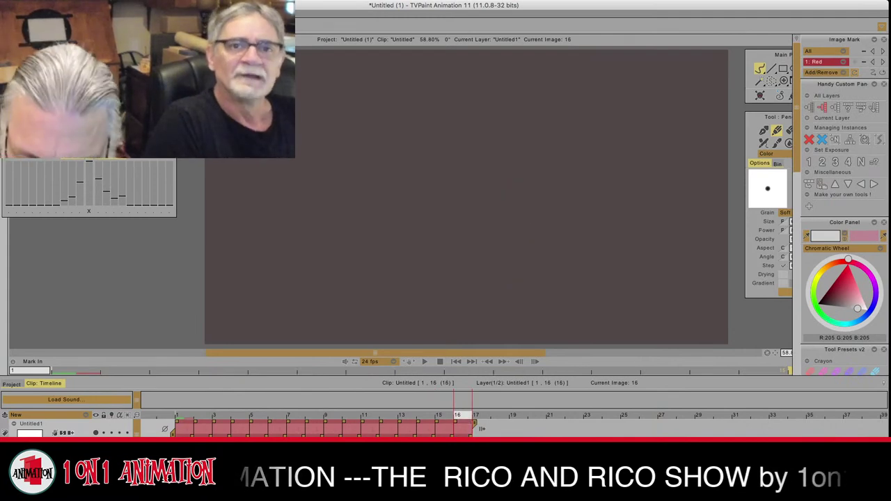
{"action": "key", "text": "Left"}
{"action": "key", "text": "Tab"}
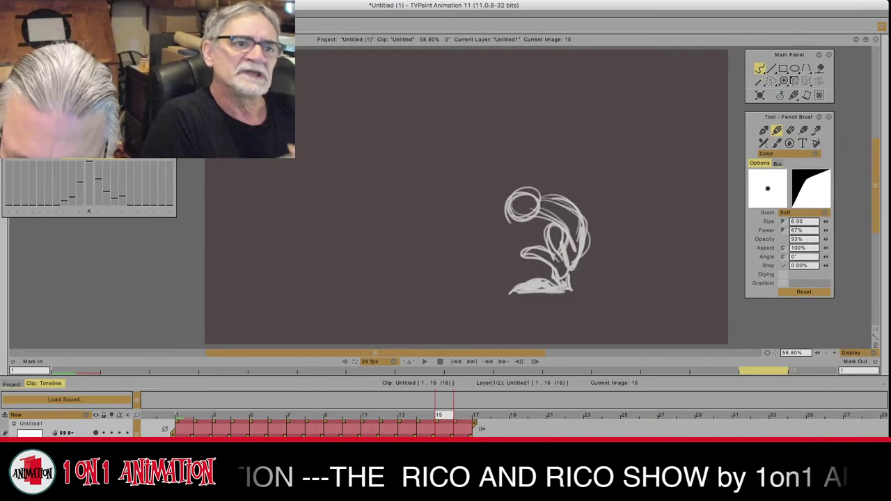
{"action": "key", "text": "Right"}
Step: Sketch the head, arched back and inner body lines on image 16, comparing them with image 15
{"action": "left_click_drag", "start_coordinate": [542, 188], "coordinate": [589, 233]}
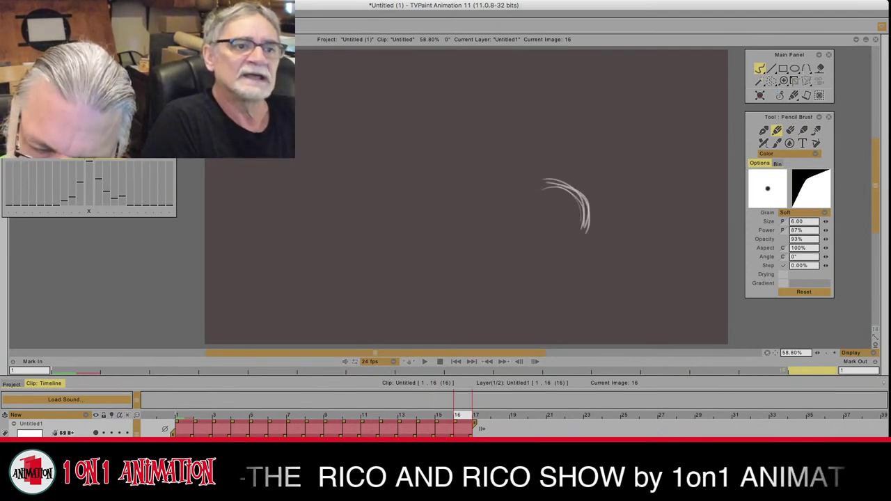
{"action": "mouse_move", "coordinate": [520, 195]}
{"action": "left_mouse_down"}
{"action": "mouse_move", "coordinate": [543, 187]}
{"action": "mouse_move", "coordinate": [519, 195]}
{"action": "mouse_move", "coordinate": [586, 227]}
{"action": "left_mouse_up"}
{"action": "key", "text": "Left"}
{"action": "key", "text": "Right"}
{"action": "mouse_move", "coordinate": [551, 202]}
{"action": "left_mouse_down"}
{"action": "mouse_move", "coordinate": [571, 241]}
{"action": "mouse_move", "coordinate": [563, 242]}
{"action": "left_mouse_up"}
{"action": "left_click_drag", "start_coordinate": [547, 183], "coordinate": [584, 245]}
{"action": "key", "text": "Left"}
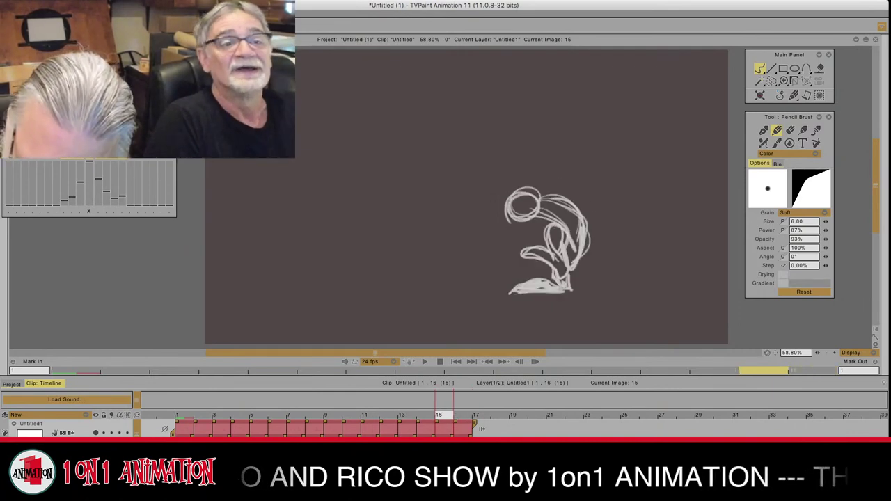
Step: Draw the planted foot's ground line on image 16, checking its position against image 15
{"action": "key", "text": "Right"}
{"action": "left_click_drag", "start_coordinate": [521, 290], "coordinate": [566, 290]}
{"action": "key", "text": "Left"}
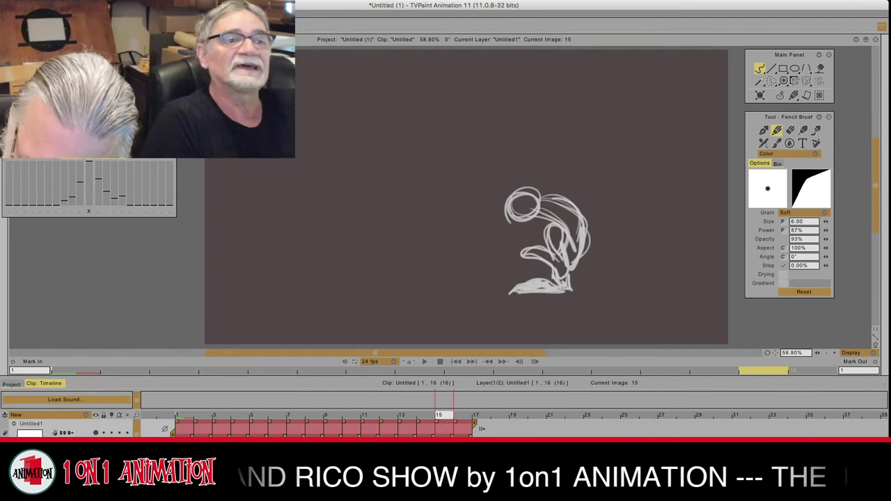
{"action": "key", "text": "Right"}
{"action": "key", "text": "Left"}
{"action": "key", "text": "Right"}
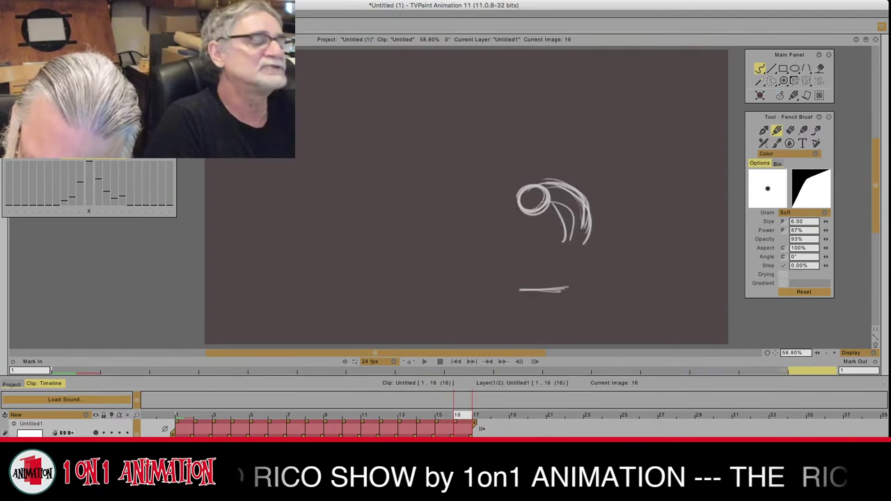
Step: Draw the raised leg, thigh and hip contours on image 16 and reinforce the outer back curve
{"action": "mouse_move", "coordinate": [582, 220]}
{"action": "left_mouse_down"}
{"action": "mouse_move", "coordinate": [572, 247]}
{"action": "mouse_move", "coordinate": [579, 243]}
{"action": "mouse_move", "coordinate": [561, 237]}
{"action": "left_mouse_up"}
{"action": "key", "text": "Left"}
{"action": "key", "text": "Right"}
{"action": "mouse_move", "coordinate": [530, 241]}
{"action": "left_mouse_down"}
{"action": "mouse_move", "coordinate": [558, 233]}
{"action": "mouse_move", "coordinate": [575, 263]}
{"action": "mouse_move", "coordinate": [538, 235]}
{"action": "mouse_move", "coordinate": [529, 245]}
{"action": "left_mouse_up"}
{"action": "mouse_move", "coordinate": [570, 232]}
{"action": "left_mouse_down"}
{"action": "mouse_move", "coordinate": [569, 248]}
{"action": "mouse_move", "coordinate": [571, 217]}
{"action": "left_mouse_up"}
{"action": "mouse_move", "coordinate": [573, 215]}
{"action": "left_mouse_down"}
{"action": "mouse_move", "coordinate": [585, 250]}
{"action": "mouse_move", "coordinate": [567, 248]}
{"action": "mouse_move", "coordinate": [591, 247]}
{"action": "left_mouse_up"}
{"action": "left_click_drag", "start_coordinate": [561, 186], "coordinate": [596, 225]}
{"action": "key", "text": "Left"}
{"action": "key", "text": "Right"}
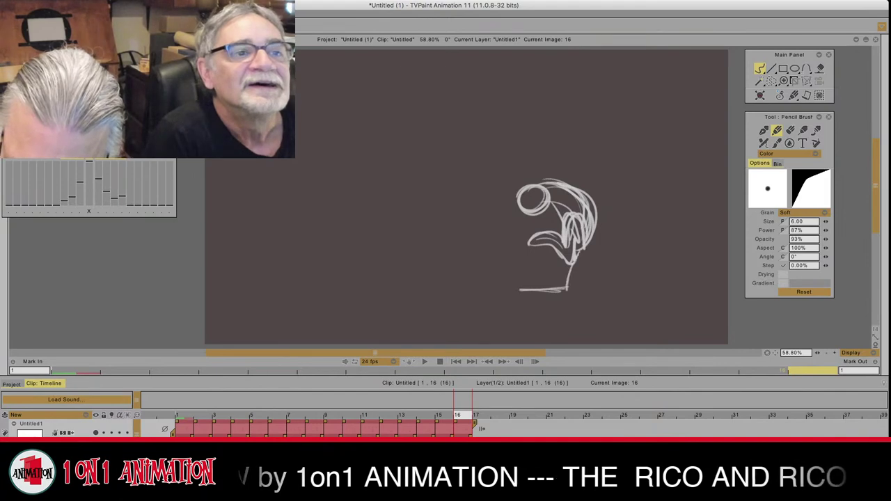
Step: Thicken and shade the supporting lower leg and foot on image 16, flipping against image 15
{"action": "mouse_move", "coordinate": [579, 257]}
{"action": "left_mouse_down"}
{"action": "mouse_move", "coordinate": [568, 287]}
{"action": "mouse_move", "coordinate": [512, 289]}
{"action": "mouse_move", "coordinate": [562, 279]}
{"action": "left_mouse_up"}
{"action": "key", "text": "Left"}
{"action": "key", "text": "Right"}
{"action": "left_click_drag", "start_coordinate": [569, 263], "coordinate": [563, 278]}
{"action": "key", "text": "Left"}
{"action": "key", "text": "Right"}
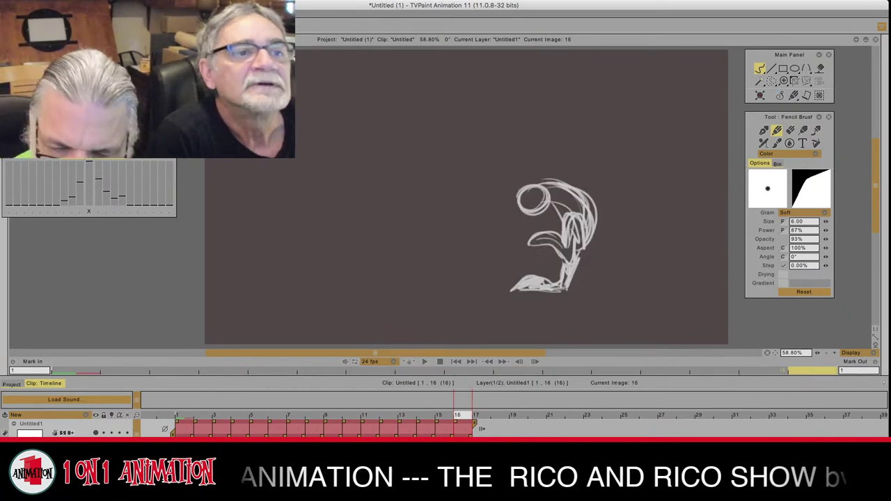
Step: Add a blank image 17 after image 16, flip back over the preceding poses, and return to the new image
{"action": "left_click_drag", "start_coordinate": [463, 415], "coordinate": [444, 415]}
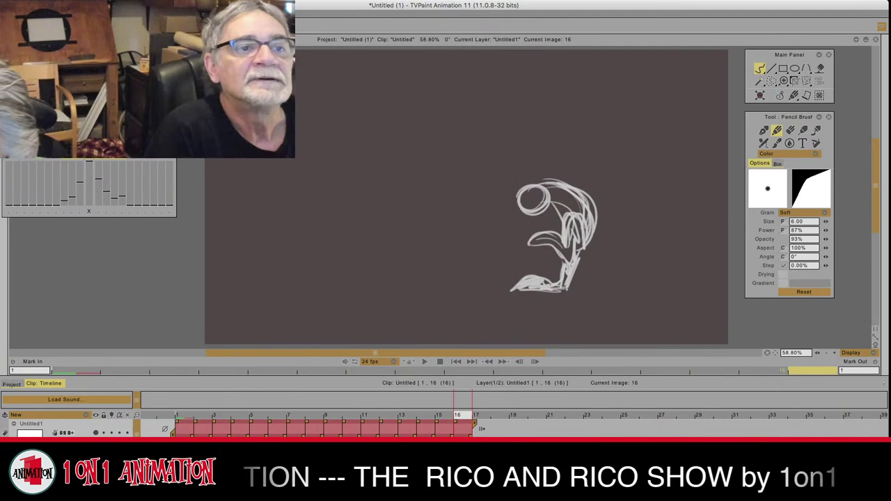
{"action": "mouse_move", "coordinate": [889, 141]}
{"action": "left_click", "coordinate": [823, 140]}
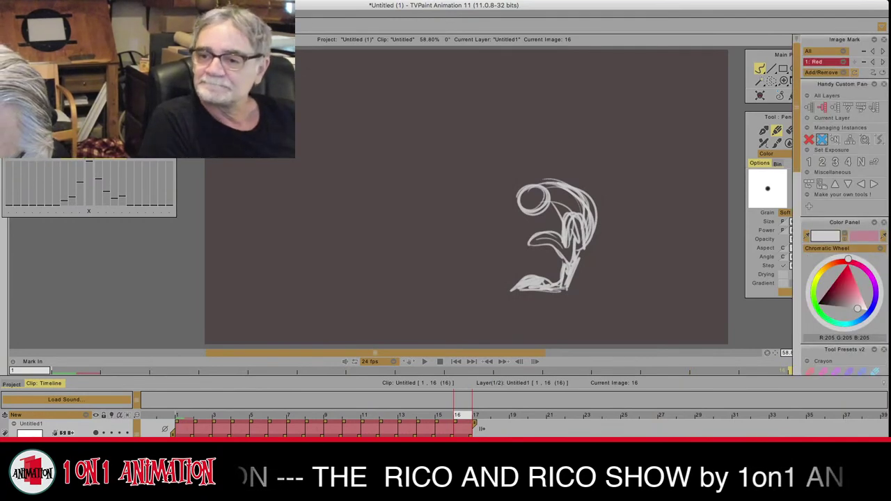
{"action": "key", "text": "Left"}
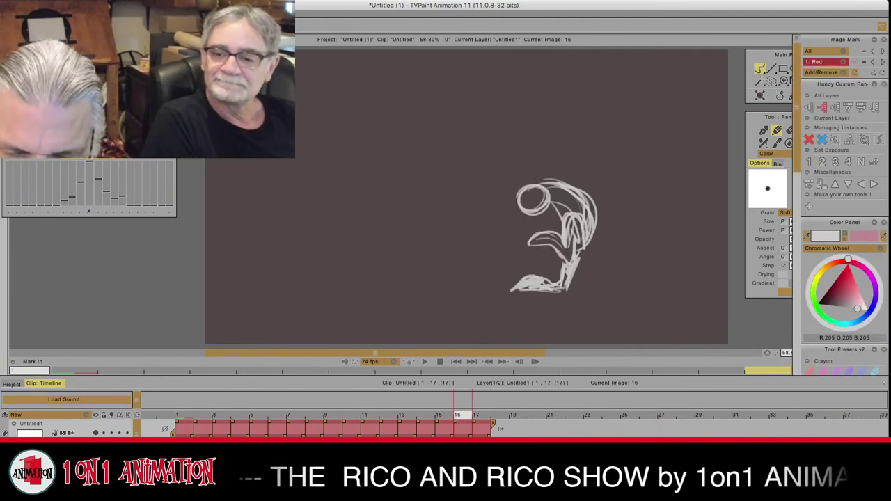
{"action": "key", "text": "Right"}
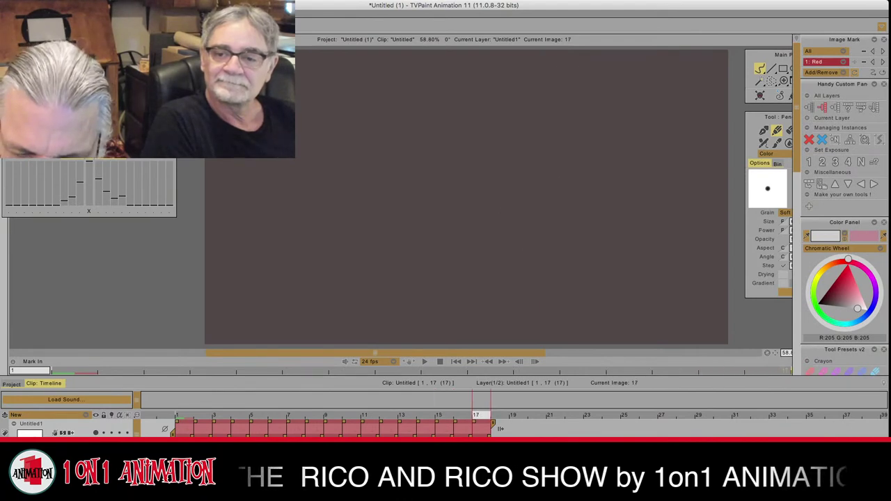
{"action": "key", "text": "Left"}
{"action": "key", "text": "Left"}
{"action": "key", "text": "Left"}
{"action": "key", "text": "Right"}
{"action": "key", "text": "Right"}
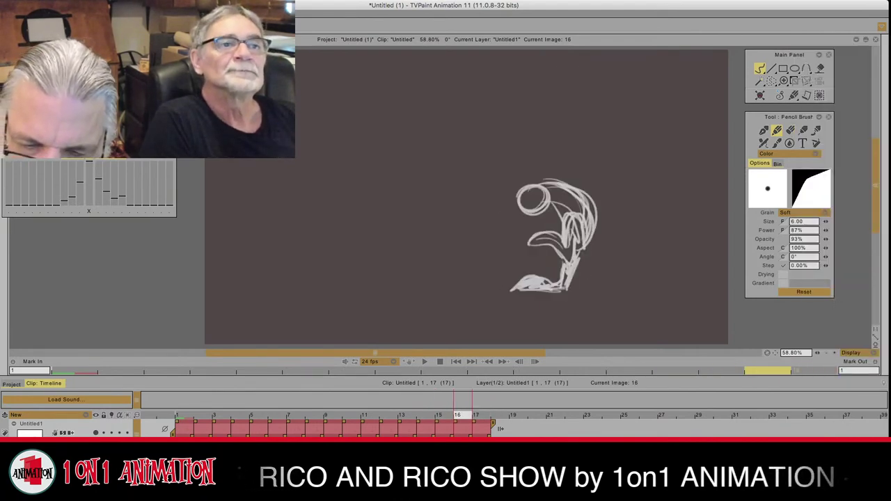
{"action": "key", "text": "Right"}
Step: Sketch the head, curved back and a leg line sweeping down to the foot on image 17, comparing with image 16
{"action": "mouse_move", "coordinate": [555, 163]}
{"action": "left_mouse_down"}
{"action": "mouse_move", "coordinate": [536, 186]}
{"action": "mouse_move", "coordinate": [560, 167]}
{"action": "mouse_move", "coordinate": [535, 183]}
{"action": "mouse_move", "coordinate": [590, 190]}
{"action": "left_mouse_up"}
{"action": "key", "text": "Left"}
{"action": "key", "text": "Right"}
{"action": "key", "text": "Left"}
{"action": "key", "text": "Right"}
{"action": "mouse_move", "coordinate": [565, 161]}
{"action": "left_mouse_down"}
{"action": "mouse_move", "coordinate": [604, 218]}
{"action": "mouse_move", "coordinate": [537, 289]}
{"action": "left_mouse_up"}
{"action": "key", "text": "Left"}
{"action": "key", "text": "Right"}
{"action": "key", "text": "Left"}
{"action": "key", "text": "Right"}
{"action": "key", "text": "Left"}
{"action": "key", "text": "Right"}
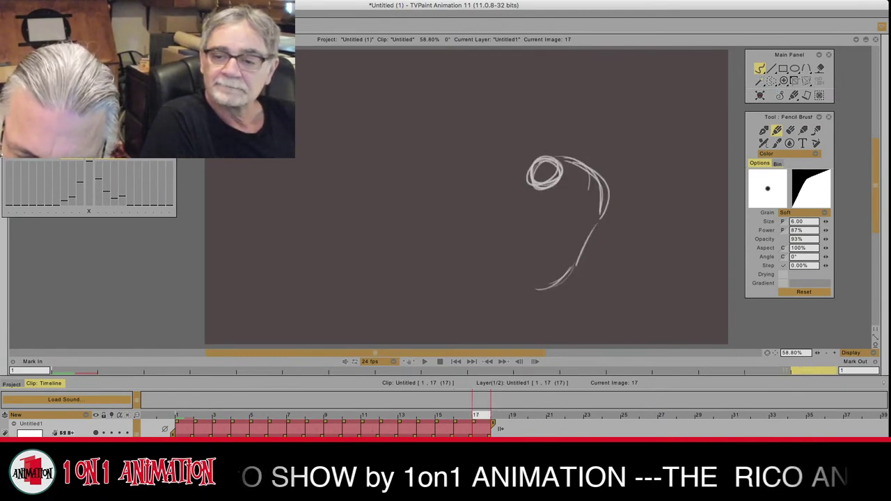
Step: Outline the lifting foot below the leg line on image 17 and check it against image 16
{"action": "left_click_drag", "start_coordinate": [570, 258], "coordinate": [531, 289]}
{"action": "left_click_drag", "start_coordinate": [536, 274], "coordinate": [571, 263]}
{"action": "key", "text": "Left"}
{"action": "key", "text": "Right"}
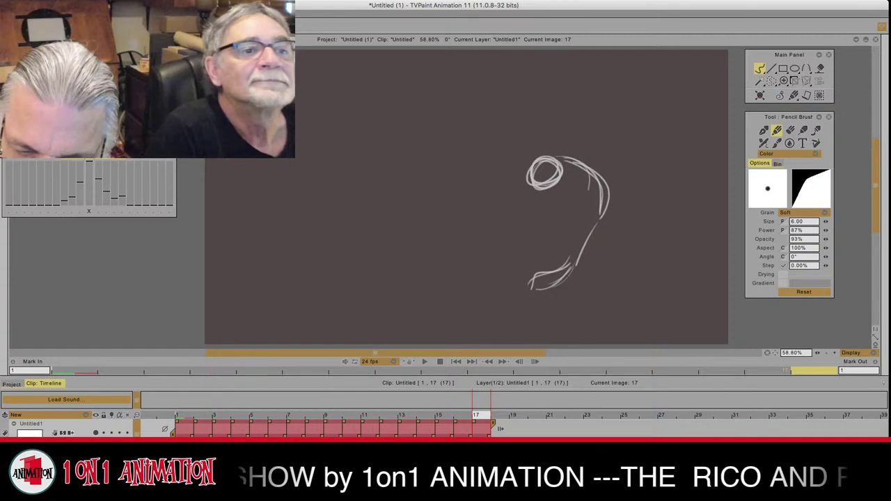
Step: Draw the thighs and raised leg on image 17, flipping against image 16
{"action": "mouse_move", "coordinate": [596, 212]}
{"action": "left_mouse_down"}
{"action": "mouse_move", "coordinate": [585, 193]}
{"action": "mouse_move", "coordinate": [575, 206]}
{"action": "left_mouse_up"}
{"action": "mouse_move", "coordinate": [572, 195]}
{"action": "left_mouse_down"}
{"action": "mouse_move", "coordinate": [586, 230]}
{"action": "mouse_move", "coordinate": [600, 219]}
{"action": "mouse_move", "coordinate": [546, 228]}
{"action": "mouse_move", "coordinate": [584, 244]}
{"action": "left_mouse_up"}
{"action": "key", "text": "Left"}
{"action": "key", "text": "Right"}
{"action": "left_click_drag", "start_coordinate": [587, 209], "coordinate": [596, 243]}
{"action": "mouse_move", "coordinate": [594, 243]}
{"action": "left_mouse_down"}
{"action": "mouse_move", "coordinate": [564, 230]}
{"action": "mouse_move", "coordinate": [540, 238]}
{"action": "mouse_move", "coordinate": [594, 240]}
{"action": "left_mouse_up"}
{"action": "left_click_drag", "start_coordinate": [592, 220], "coordinate": [594, 246]}
{"action": "key", "text": "Left"}
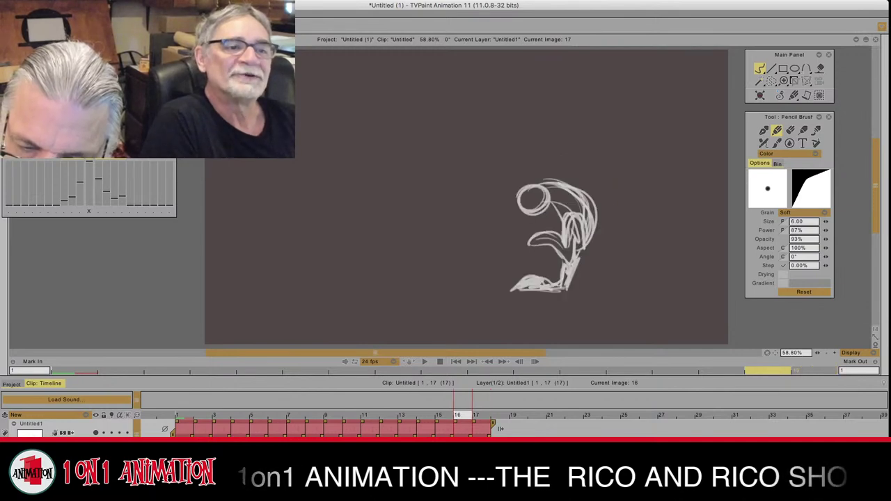
Step: Fill out the back, hip and thigh contours on image 17 and shade the lower leg and foot
{"action": "key", "text": "Right"}
{"action": "left_click_drag", "start_coordinate": [585, 187], "coordinate": [600, 217]}
{"action": "mouse_move", "coordinate": [585, 186]}
{"action": "left_mouse_down"}
{"action": "mouse_move", "coordinate": [585, 228]}
{"action": "mouse_move", "coordinate": [570, 270]}
{"action": "left_mouse_up"}
{"action": "key", "text": "Left"}
{"action": "key", "text": "Right"}
{"action": "mouse_move", "coordinate": [584, 241]}
{"action": "left_mouse_down"}
{"action": "mouse_move", "coordinate": [573, 267]}
{"action": "mouse_move", "coordinate": [533, 287]}
{"action": "left_mouse_up"}
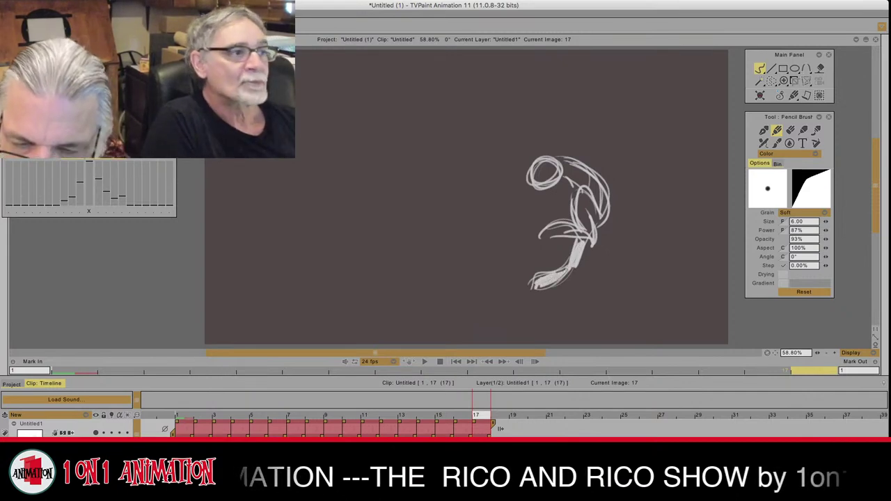
Step: Flip forward through the images to check the motion with the new pose included
{"action": "key", "text": "Right"}
{"action": "key", "text": "Right"}
{"action": "key", "text": "Right"}
{"action": "key", "text": "Right"}
{"action": "key", "text": "Right"}
{"action": "key", "text": "Right"}
{"action": "key", "text": "Right"}
{"action": "key", "text": "Right"}
{"action": "key", "text": "Right"}
{"action": "key", "text": "Right"}
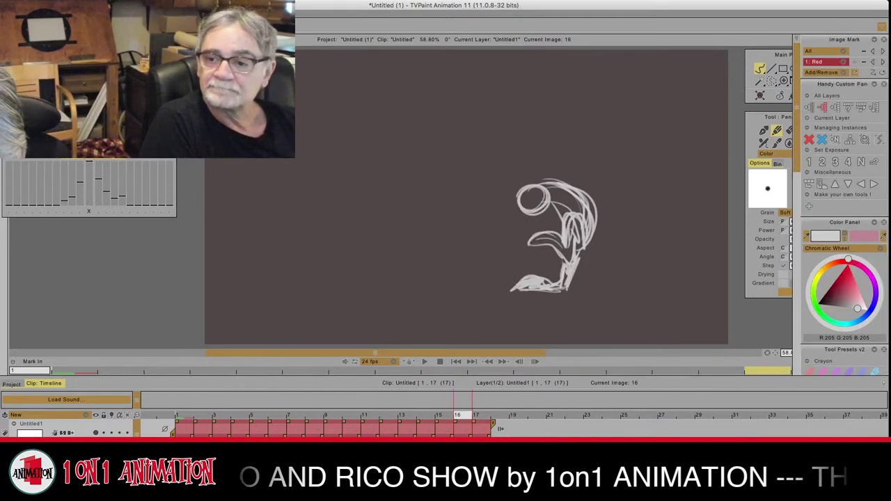
Step: Insert a blank image 17 between image 16 and the last drawn pose, and compare it with image 16
{"action": "left_click", "coordinate": [823, 140]}
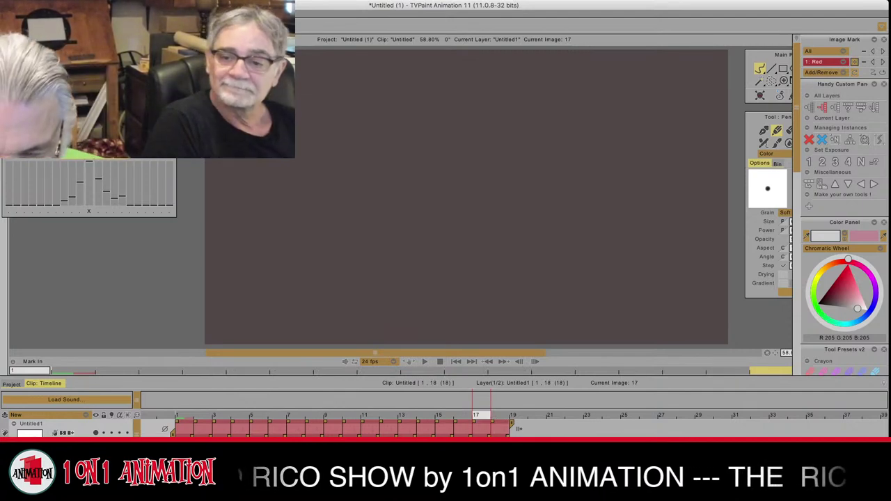
{"action": "key", "text": "Left"}
{"action": "key", "text": "Right"}
{"action": "key", "text": "Left"}
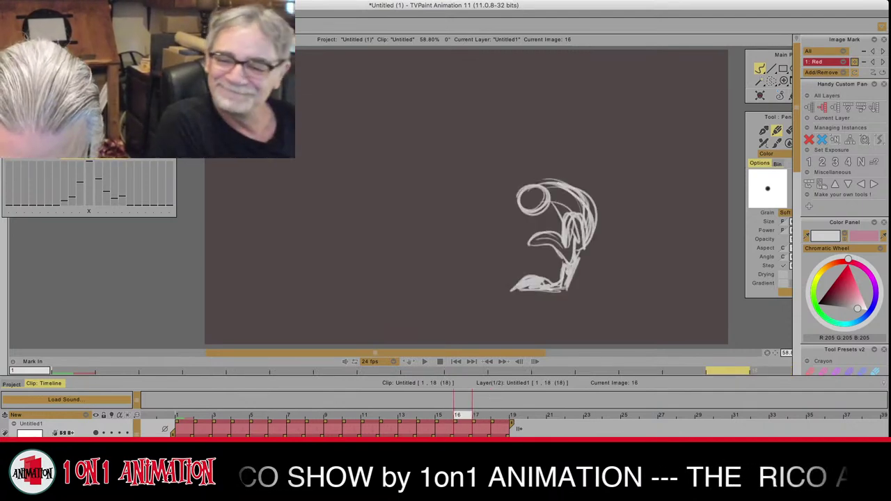
Step: Flip back and forth through the poses leading up to the blank image 17 to study the motion
{"action": "key", "text": "Left"}
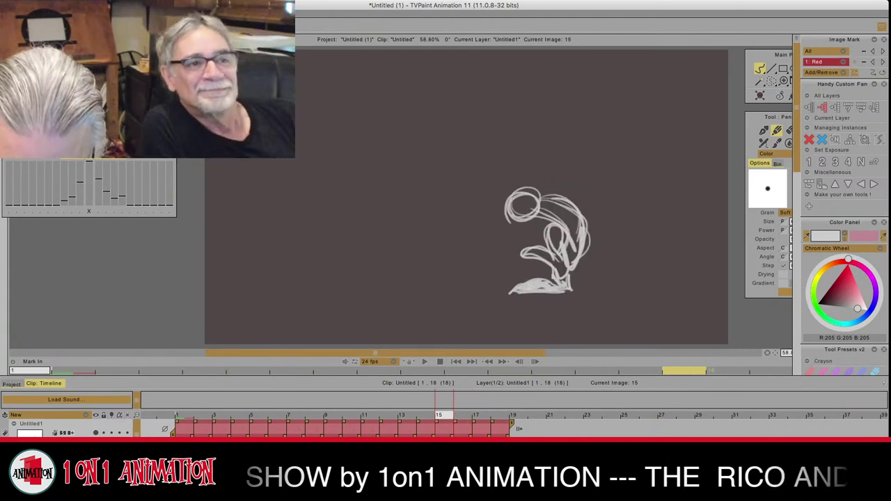
{"action": "key", "text": "Left"}
{"action": "key", "text": "Right"}
{"action": "key", "text": "Right"}
{"action": "key", "text": "Right"}
{"action": "key", "text": "Left"}
{"action": "key", "text": "Left"}
{"action": "key", "text": "Right"}
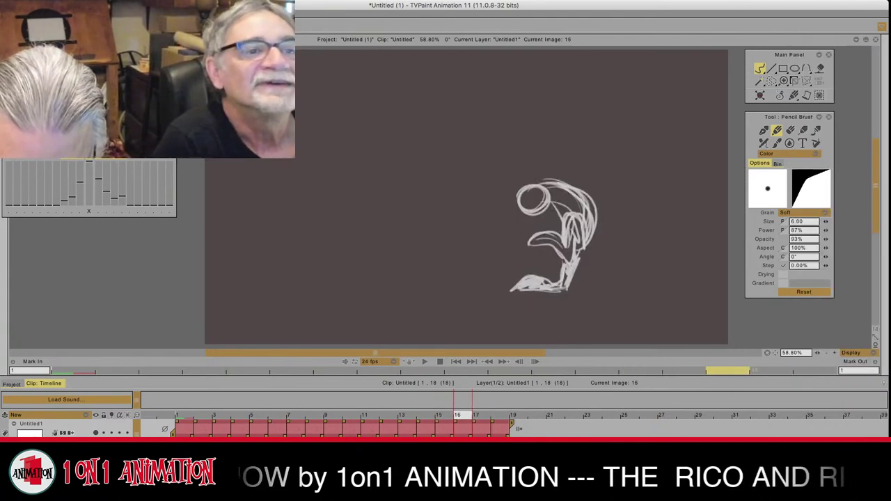
{"action": "key", "text": "Right"}
{"action": "key", "text": "Left"}
{"action": "key", "text": "Left"}
{"action": "key", "text": "Left"}
{"action": "key", "text": "Left"}
{"action": "key", "text": "Right"}
{"action": "key", "text": "Right"}
{"action": "key", "text": "Right"}
{"action": "key", "text": "Right"}
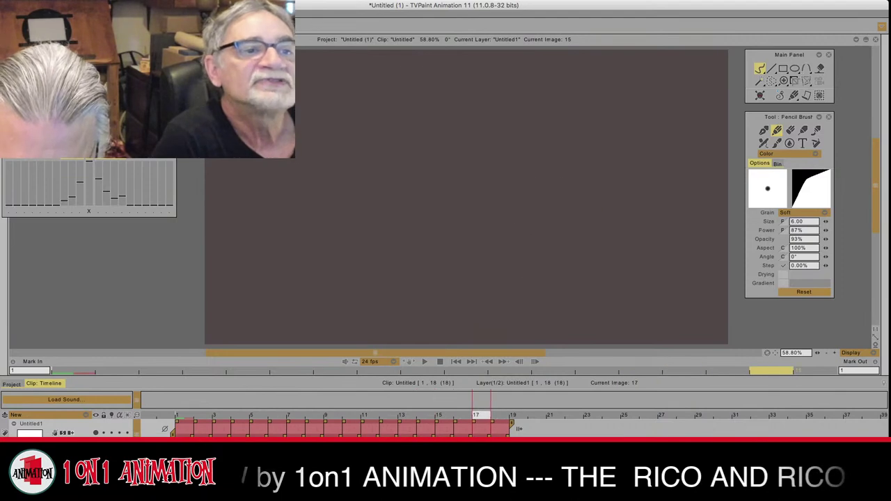
{"action": "key", "text": "Left"}
{"action": "key", "text": "Left"}
{"action": "key", "text": "Left"}
{"action": "key", "text": "Left"}
{"action": "key", "text": "Left"}
{"action": "key", "text": "Left"}
{"action": "key", "text": "Right"}
{"action": "key", "text": "Right"}
{"action": "key", "text": "Right"}
{"action": "key", "text": "Left"}
{"action": "key", "text": "Right"}
{"action": "key", "text": "Right"}
{"action": "key", "text": "Right"}
{"action": "key", "text": "Right"}
{"action": "key", "text": "Left"}
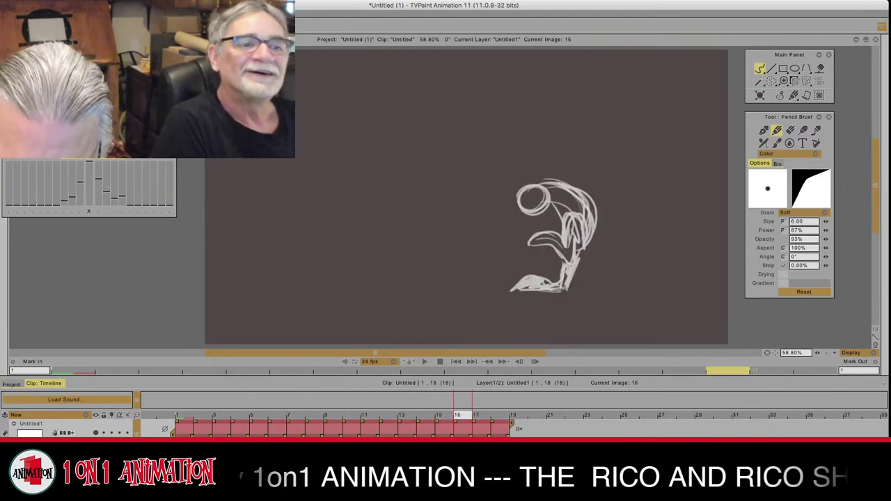
{"action": "key", "text": "Left"}
{"action": "key", "text": "Right"}
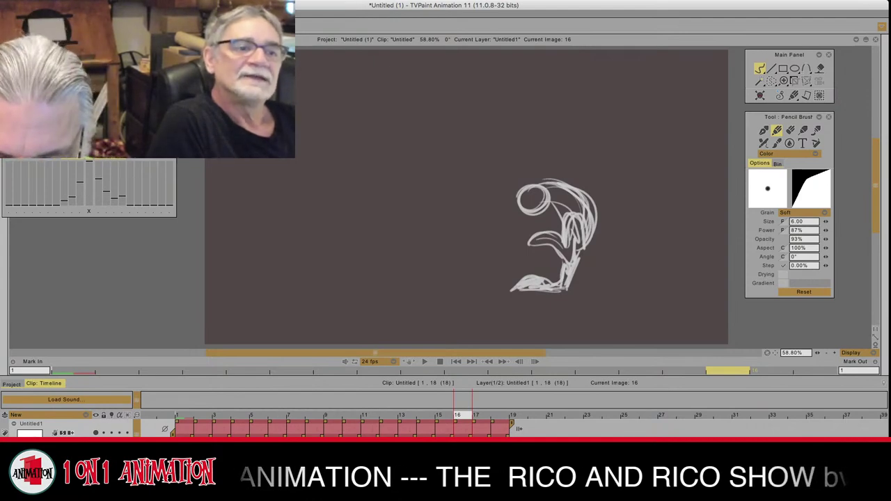
Step: Draw the head circle and upper back curve on the inserted image 17, checking against image 16
{"action": "key", "text": "Left"}
{"action": "key", "text": "Right"}
{"action": "key", "text": "Right"}
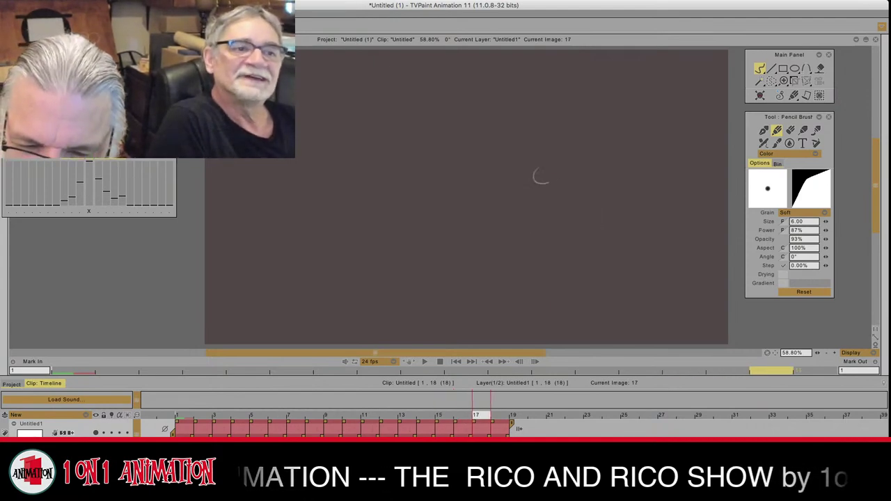
{"action": "mouse_move", "coordinate": [535, 180]}
{"action": "left_mouse_down"}
{"action": "mouse_move", "coordinate": [566, 164]}
{"action": "mouse_move", "coordinate": [550, 185]}
{"action": "mouse_move", "coordinate": [597, 191]}
{"action": "left_mouse_up"}
{"action": "key", "text": "Left"}
{"action": "key", "text": "Right"}
{"action": "left_click_drag", "start_coordinate": [572, 161], "coordinate": [606, 202]}
{"action": "key", "text": "Left"}
{"action": "key", "text": "Right"}
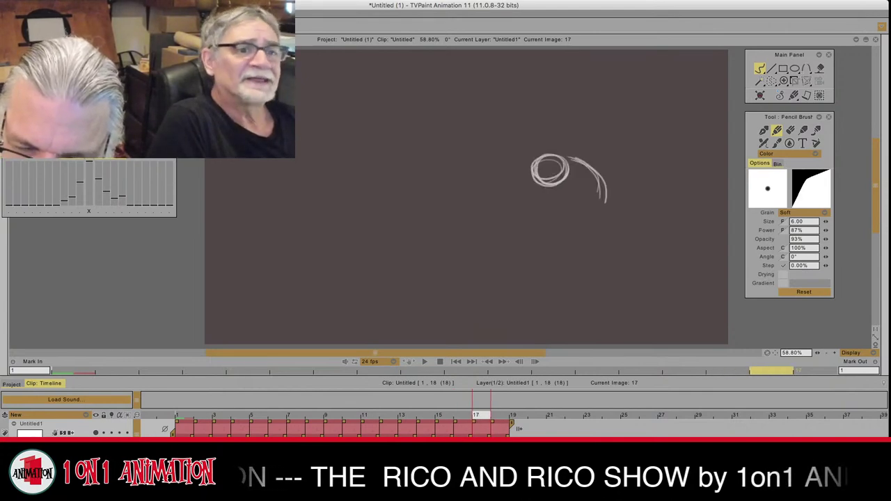
Step: Add the inner torso lines and reinforce the outer back on image 17, comparing with image 16
{"action": "left_click_drag", "start_coordinate": [570, 177], "coordinate": [590, 218]}
{"action": "left_click_drag", "start_coordinate": [567, 177], "coordinate": [584, 221]}
{"action": "mouse_move", "coordinate": [568, 157]}
{"action": "left_mouse_down"}
{"action": "mouse_move", "coordinate": [606, 221]}
{"action": "mouse_move", "coordinate": [608, 207]}
{"action": "left_mouse_up"}
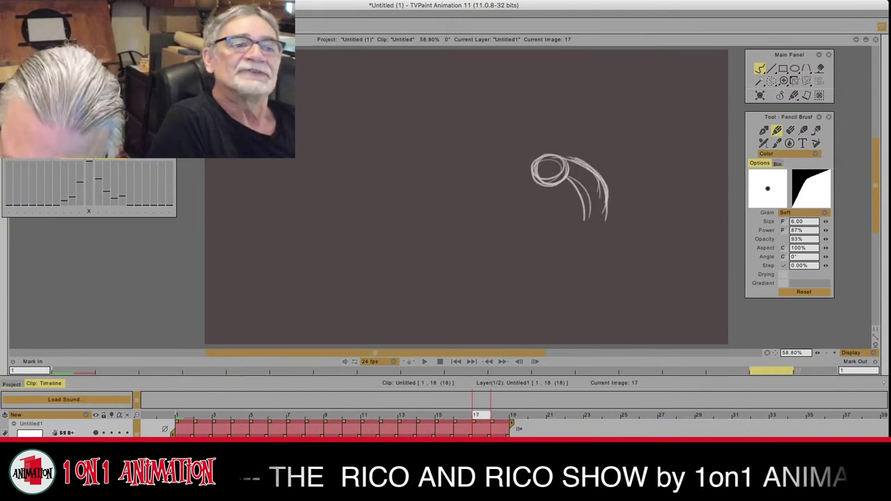
{"action": "key", "text": "Left"}
{"action": "key", "text": "Right"}
{"action": "key", "text": "Left"}
{"action": "key", "text": "Right"}
{"action": "key", "text": "Left"}
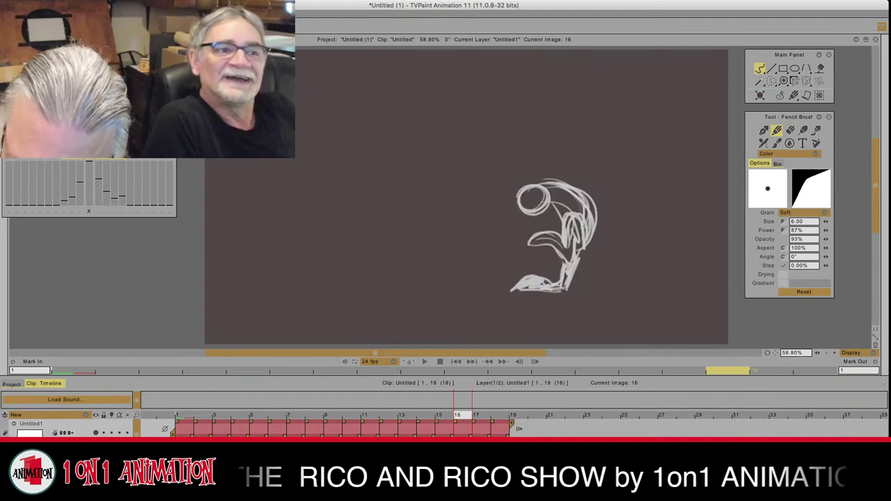
{"action": "key", "text": "Right"}
Step: Sketch the hip and both thighs below the torso on image 17, flipping against image 16
{"action": "mouse_move", "coordinate": [604, 179]}
{"action": "left_mouse_down"}
{"action": "mouse_move", "coordinate": [594, 210]}
{"action": "mouse_move", "coordinate": [608, 220]}
{"action": "left_mouse_up"}
{"action": "mouse_move", "coordinate": [604, 179]}
{"action": "left_mouse_down"}
{"action": "mouse_move", "coordinate": [588, 230]}
{"action": "mouse_move", "coordinate": [601, 229]}
{"action": "left_mouse_up"}
{"action": "key", "text": "Left"}
{"action": "key", "text": "Right"}
{"action": "left_click_drag", "start_coordinate": [568, 204], "coordinate": [599, 234]}
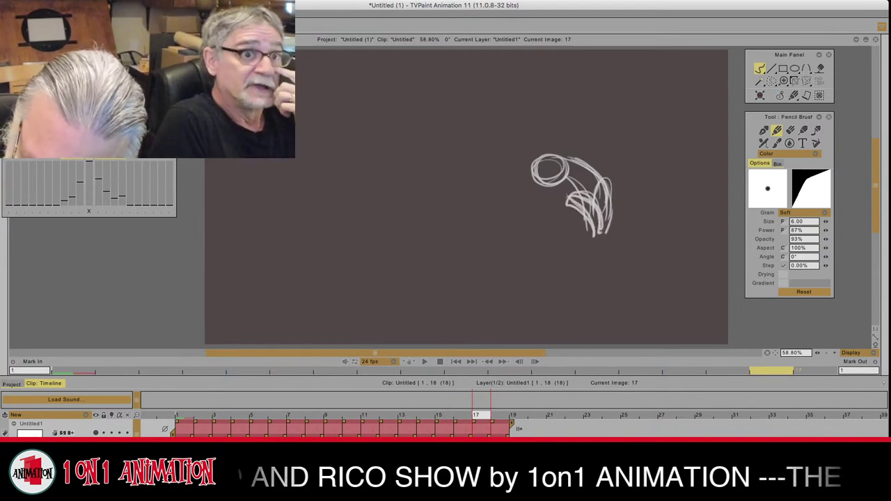
Step: Strengthen the back line and round out the outer hip contour on image 17, checking it against image 16
{"action": "mouse_move", "coordinate": [572, 165]}
{"action": "left_mouse_down"}
{"action": "mouse_move", "coordinate": [613, 236]}
{"action": "mouse_move", "coordinate": [616, 186]}
{"action": "left_mouse_up"}
{"action": "left_click_drag", "start_coordinate": [609, 187], "coordinate": [620, 232]}
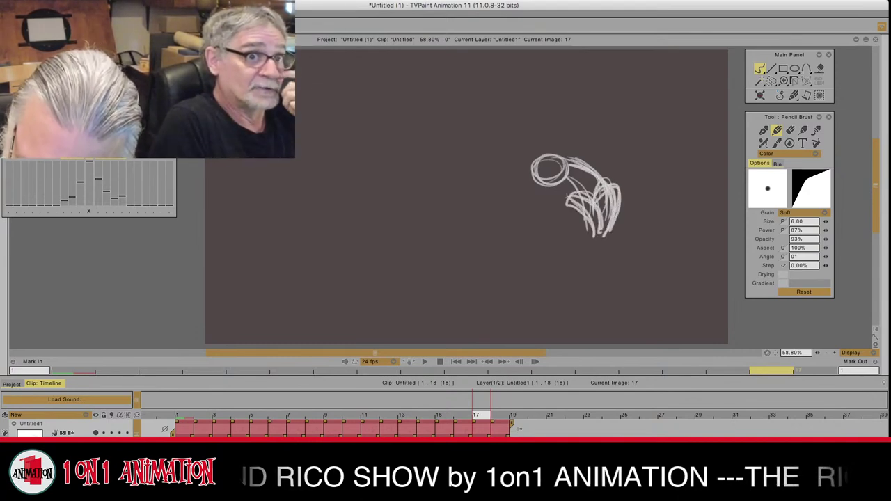
{"action": "key", "text": "Left"}
{"action": "key", "text": "Right"}
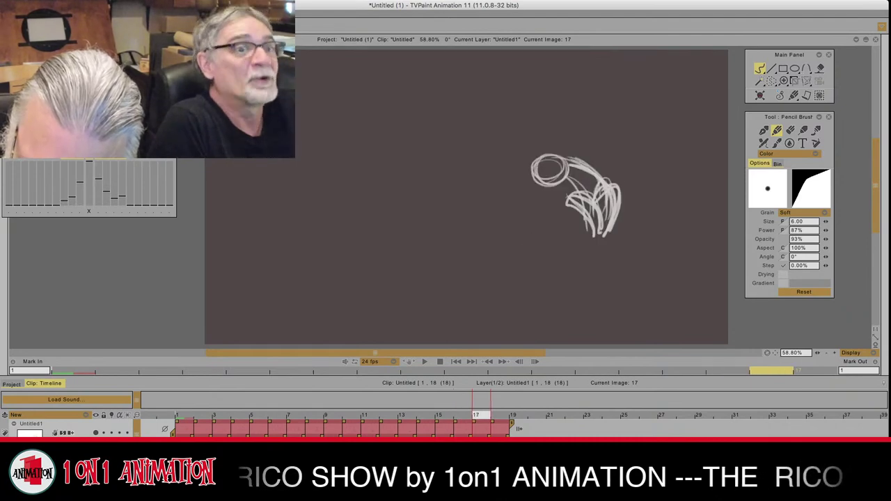
Step: Draw the lower leg lines extending down from the thighs on image 17, comparing with image 16
{"action": "mouse_move", "coordinate": [580, 224]}
{"action": "left_mouse_down"}
{"action": "mouse_move", "coordinate": [563, 247]}
{"action": "mouse_move", "coordinate": [579, 262]}
{"action": "left_mouse_up"}
{"action": "key", "text": "Left"}
{"action": "key", "text": "Right"}
{"action": "left_click_drag", "start_coordinate": [583, 217], "coordinate": [568, 264]}
{"action": "left_click_drag", "start_coordinate": [599, 231], "coordinate": [579, 269]}
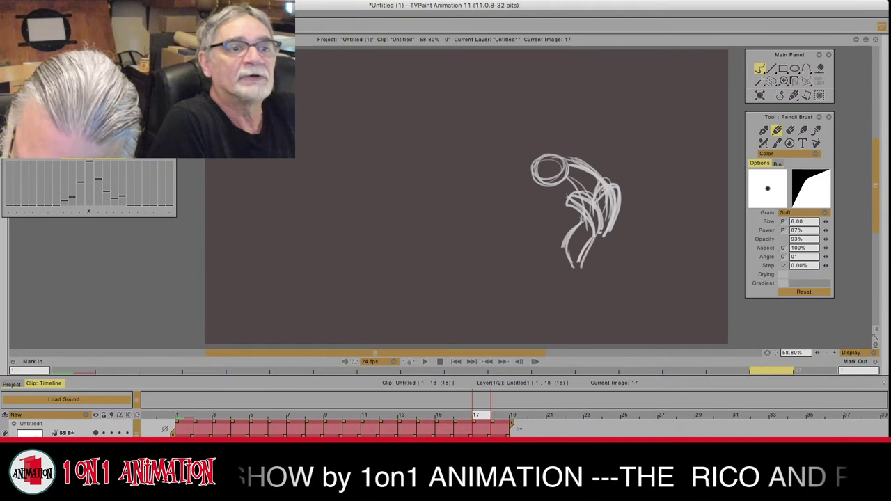
{"action": "key", "text": "Left"}
{"action": "key", "text": "Right"}
Step: Flip between images 15, 16 and 17 to check how the new leg position moves
{"action": "key", "text": "Left"}
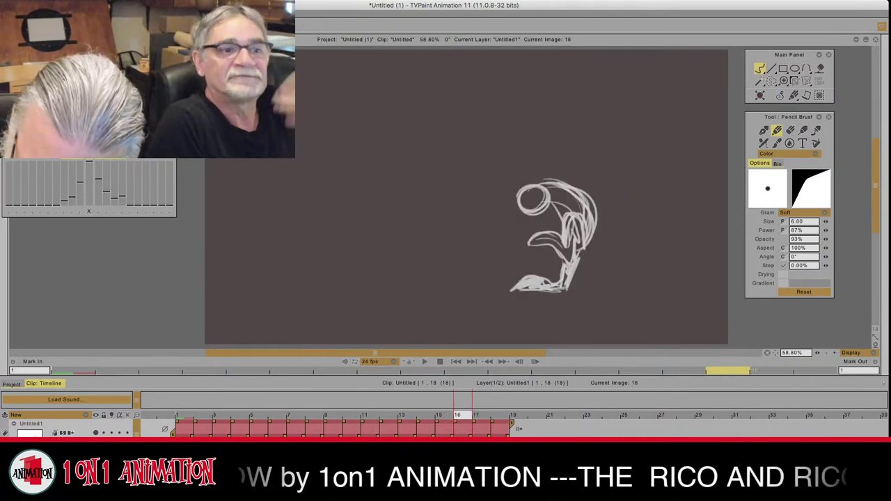
{"action": "key", "text": "Left"}
{"action": "key", "text": "Right"}
{"action": "key", "text": "Right"}
{"action": "key", "text": "Left"}
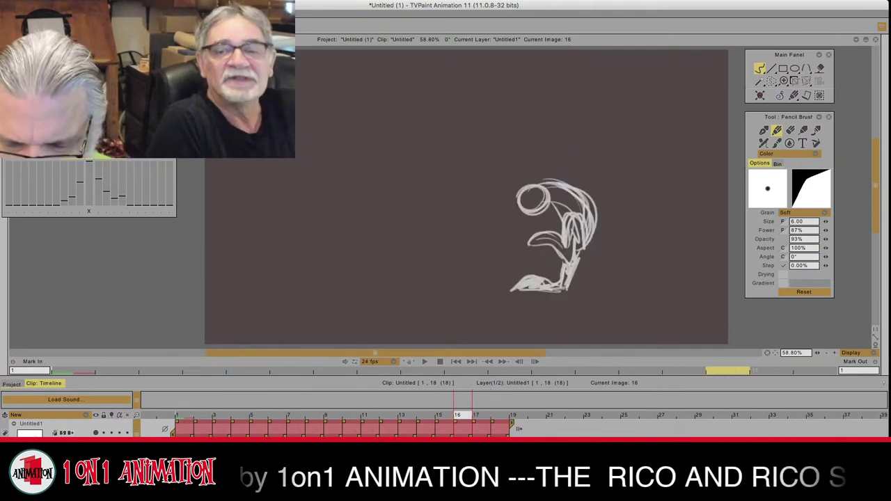
{"action": "key", "text": "Left"}
{"action": "key", "text": "Right"}
{"action": "key", "text": "Right"}
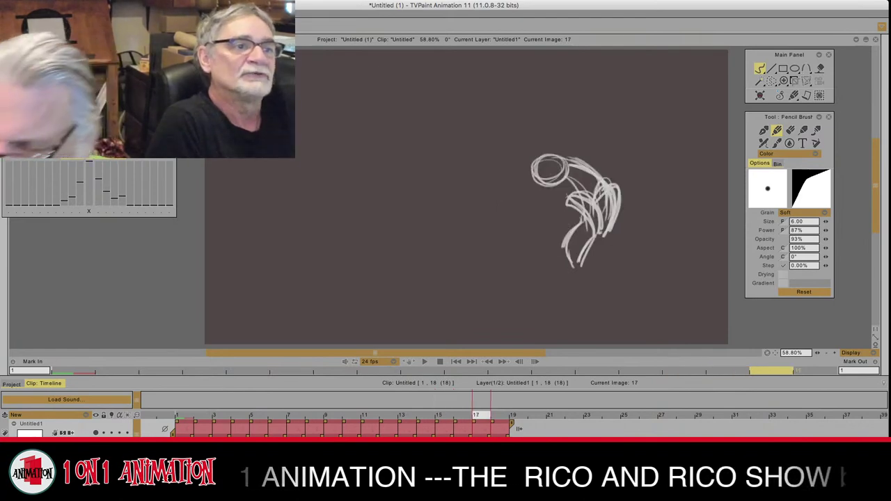
Step: Erase the lower leg lines and clean out the overlapping strokes inside the thighs on image 17
{"action": "left_click", "coordinate": [791, 131]}
{"action": "mouse_move", "coordinate": [581, 265]}
{"action": "left_mouse_down"}
{"action": "mouse_move", "coordinate": [570, 234]}
{"action": "mouse_move", "coordinate": [565, 251]}
{"action": "mouse_move", "coordinate": [584, 258]}
{"action": "mouse_move", "coordinate": [591, 241]}
{"action": "left_mouse_up"}
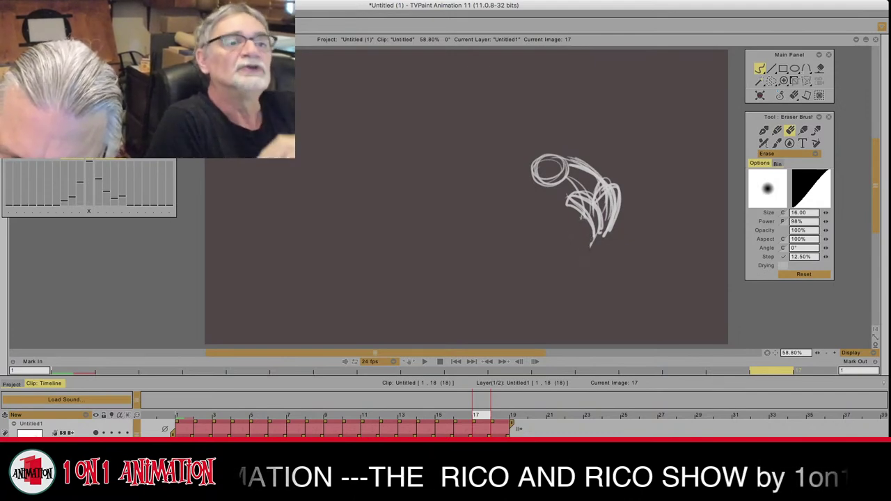
{"action": "mouse_move", "coordinate": [607, 196]}
{"action": "left_mouse_down"}
{"action": "mouse_move", "coordinate": [614, 216]}
{"action": "mouse_move", "coordinate": [581, 221]}
{"action": "left_mouse_up"}
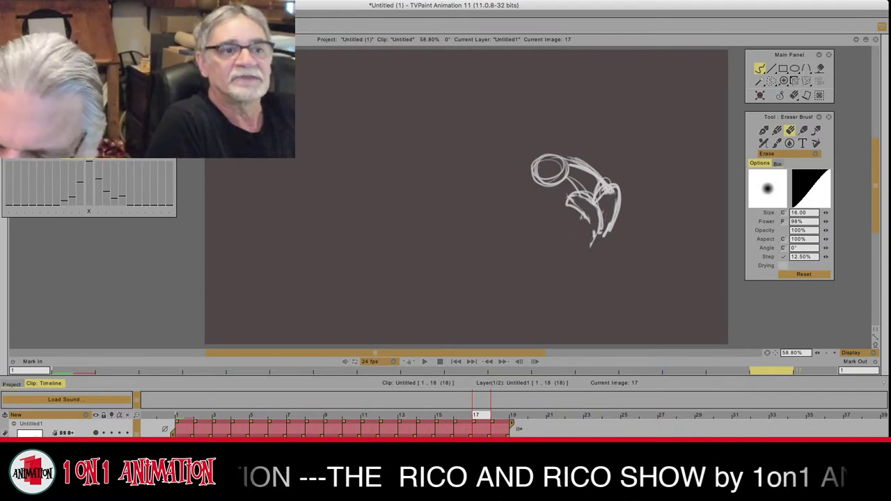
Step: Redraw the lower leg in pencil on image 17, sweeping down from the knee, and compare it with image 16
{"action": "left_click", "coordinate": [777, 131]}
{"action": "key", "text": "Left"}
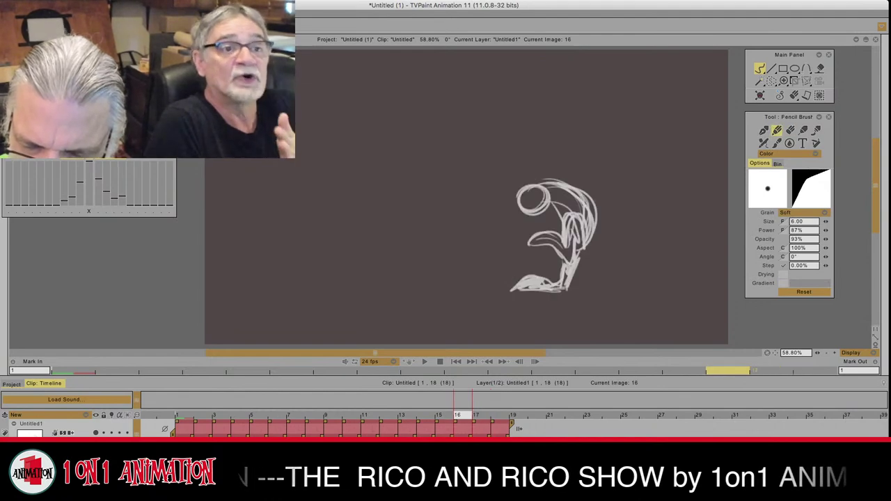
{"action": "key", "text": "Right"}
{"action": "mouse_move", "coordinate": [601, 233]}
{"action": "left_mouse_down"}
{"action": "mouse_move", "coordinate": [580, 266]}
{"action": "mouse_move", "coordinate": [569, 251]}
{"action": "left_mouse_up"}
{"action": "left_click_drag", "start_coordinate": [592, 234], "coordinate": [576, 255]}
{"action": "key", "text": "Left"}
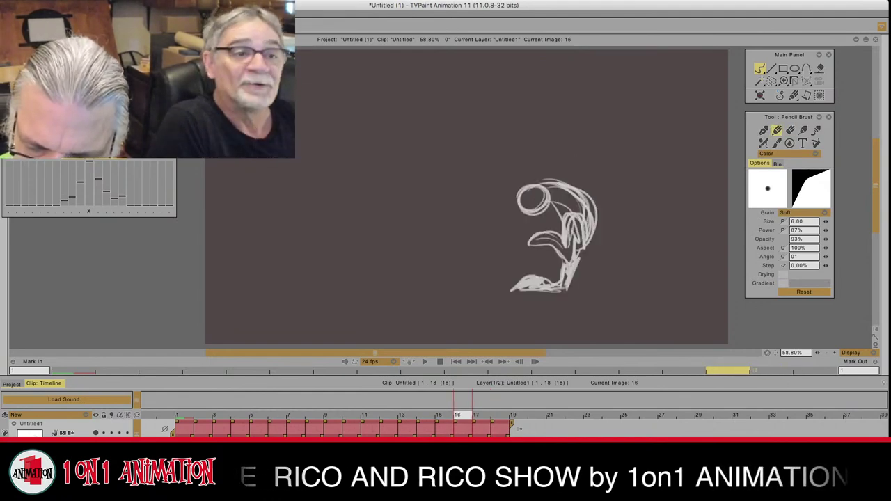
{"action": "key", "text": "Right"}
{"action": "key", "text": "Left"}
{"action": "key", "text": "Right"}
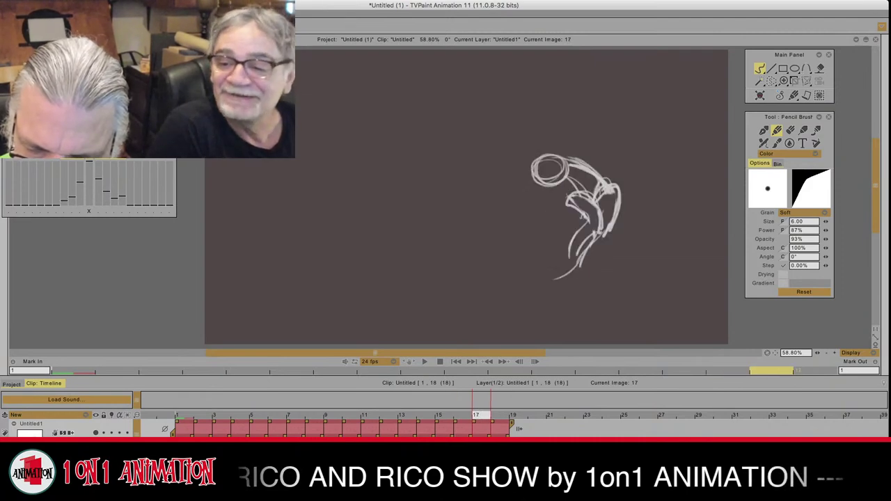
Step: Sketch a long foot with its toes pointing downward from the ankle on image 17, flipping against image 16
{"action": "key", "text": "Left"}
{"action": "mouse_move", "coordinate": [564, 263]}
{"action": "left_mouse_down"}
{"action": "mouse_move", "coordinate": [535, 271]}
{"action": "mouse_move", "coordinate": [542, 291]}
{"action": "left_mouse_up"}
{"action": "key", "text": "Right"}
{"action": "key", "text": "Left"}
{"action": "key", "text": "Right"}
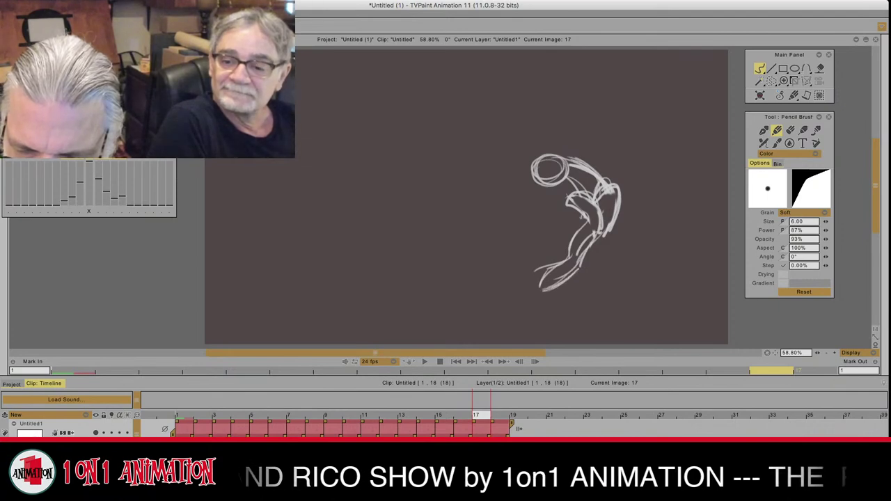
Step: Fill the lower leg and foot with pencil strokes on image 17 and check the motion against image 16
{"action": "mouse_move", "coordinate": [586, 225]}
{"action": "left_mouse_down"}
{"action": "mouse_move", "coordinate": [576, 262]}
{"action": "mouse_move", "coordinate": [544, 288]}
{"action": "left_mouse_up"}
{"action": "left_click_drag", "start_coordinate": [573, 261], "coordinate": [556, 278]}
{"action": "left_click_drag", "start_coordinate": [577, 235], "coordinate": [570, 260]}
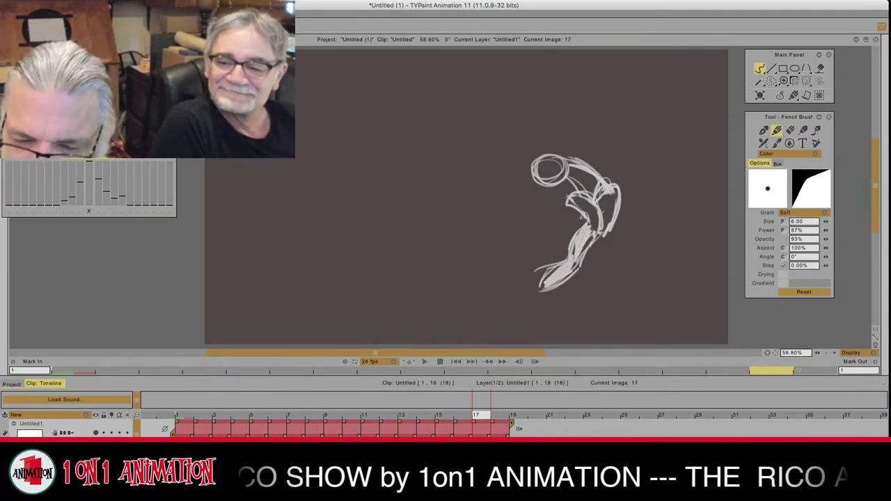
{"action": "key", "text": "Left"}
{"action": "key", "text": "Right"}
{"action": "key", "text": "Return"}
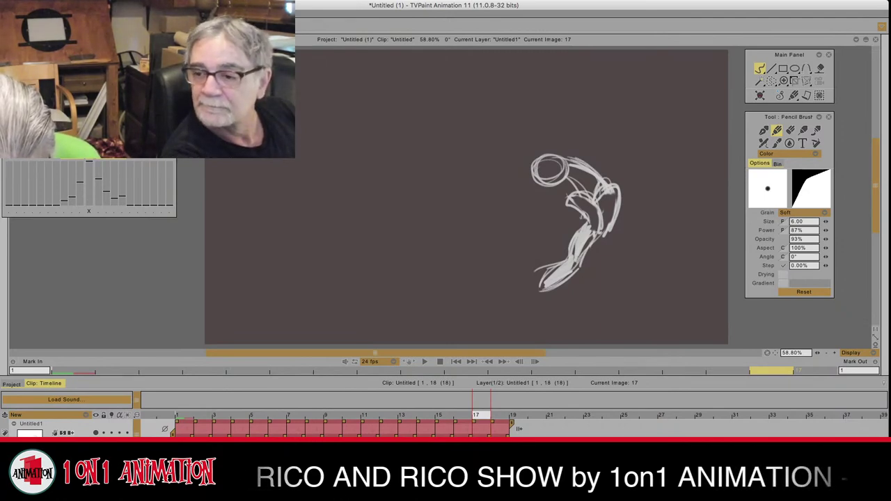
Step: Add a blank image 19 after image 18 and give it a red image mark
{"action": "key", "text": "Right"}
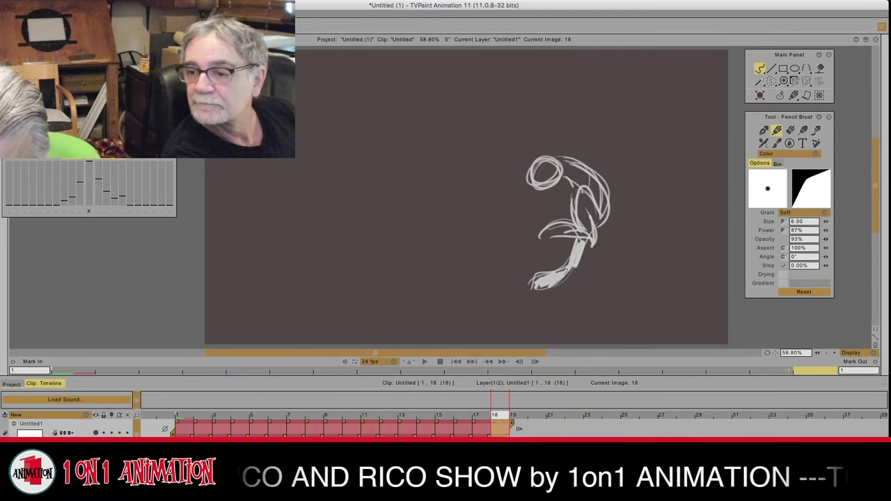
{"action": "mouse_move", "coordinate": [889, 205]}
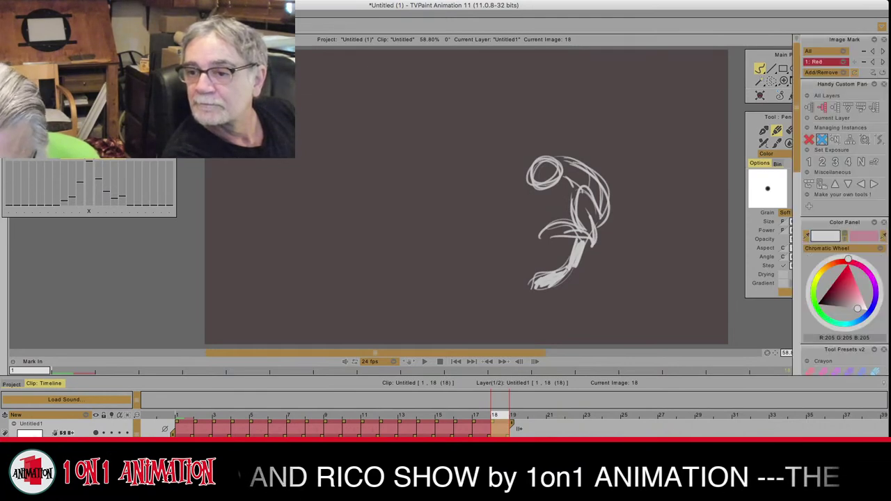
{"action": "left_click", "coordinate": [823, 140]}
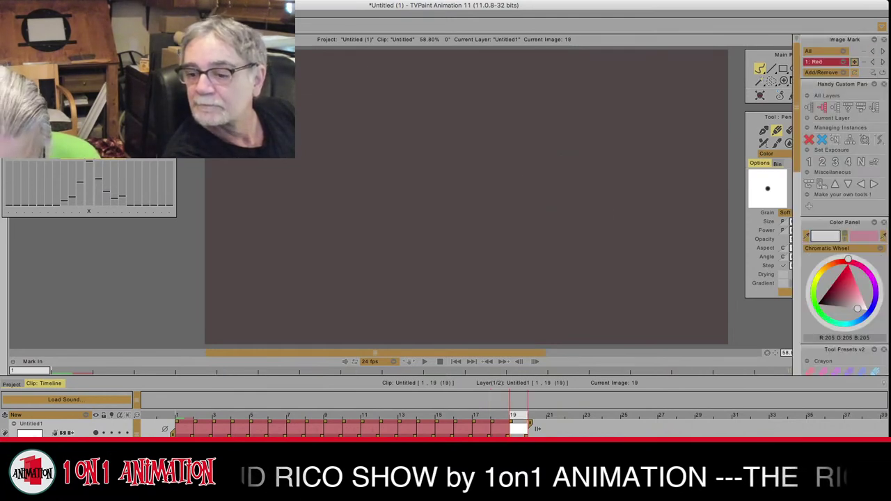
{"action": "left_click", "coordinate": [854, 62]}
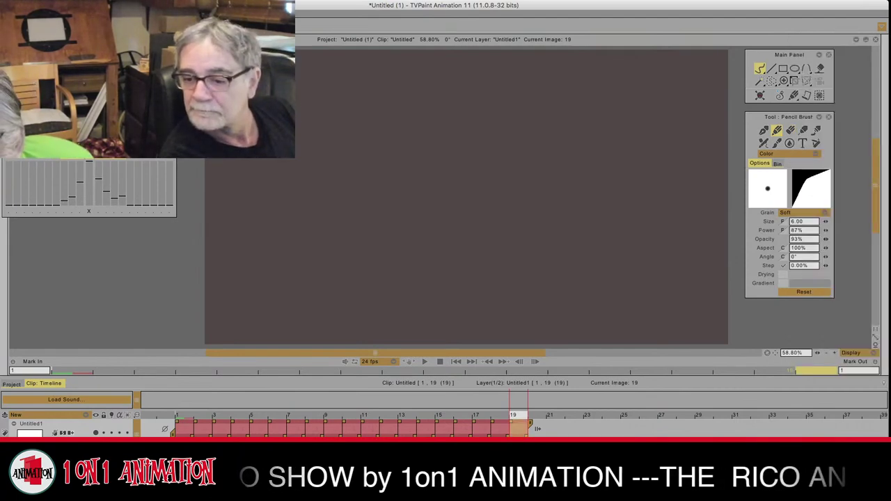
Step: Copy the drawing from image 17 onto the blank image 19
{"action": "key", "text": "Left"}
{"action": "key", "text": "Left"}
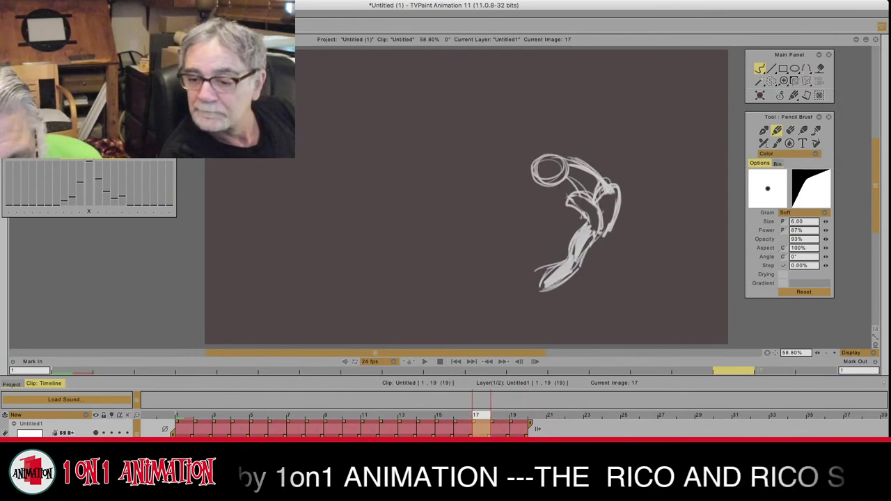
{"action": "key", "text": "Right"}
{"action": "key", "text": "Right"}
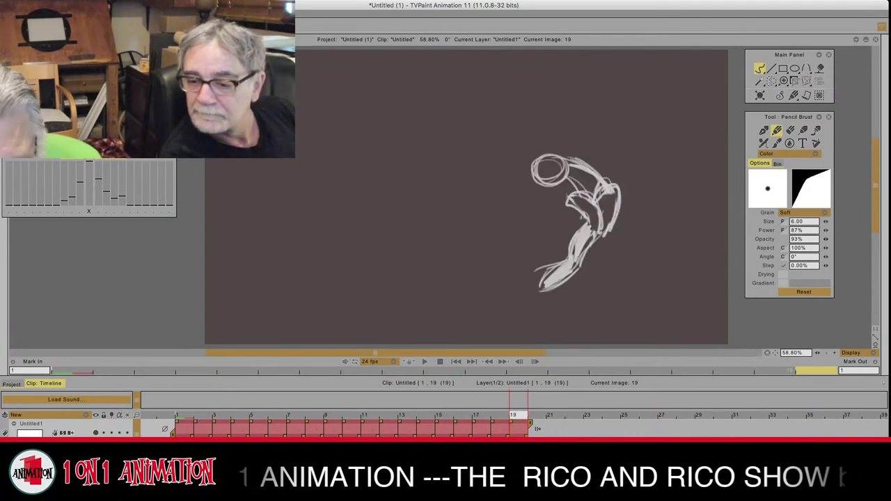
Step: Return to image 17 and delete this duplicated instance from the layer
{"action": "key", "text": "Left"}
{"action": "key", "text": "Left"}
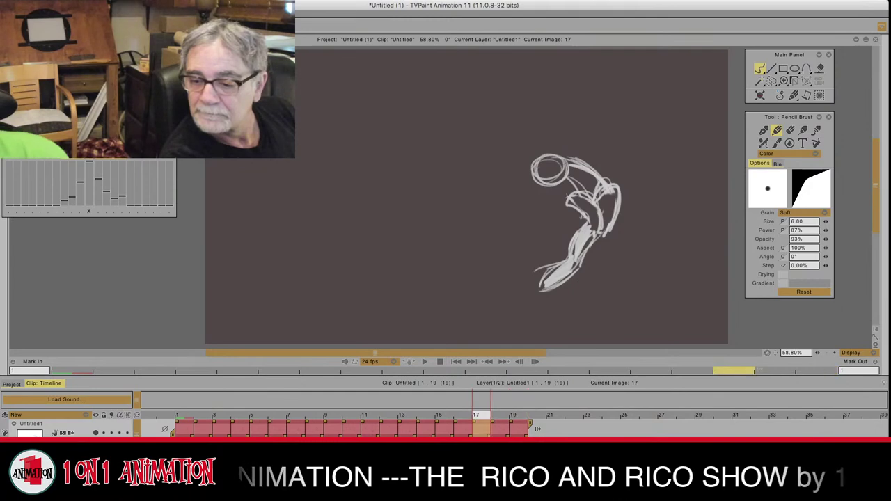
{"action": "mouse_move", "coordinate": [888, 65]}
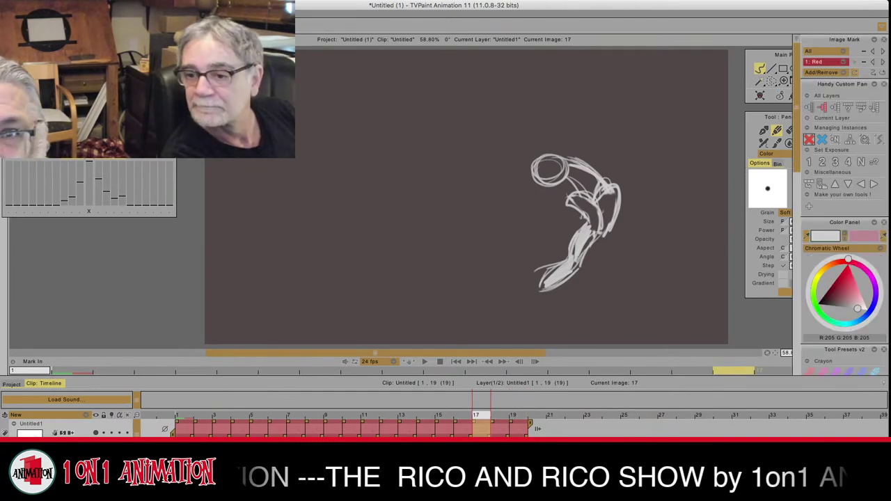
{"action": "key", "text": "Delete"}
{"action": "key", "text": "Tab"}
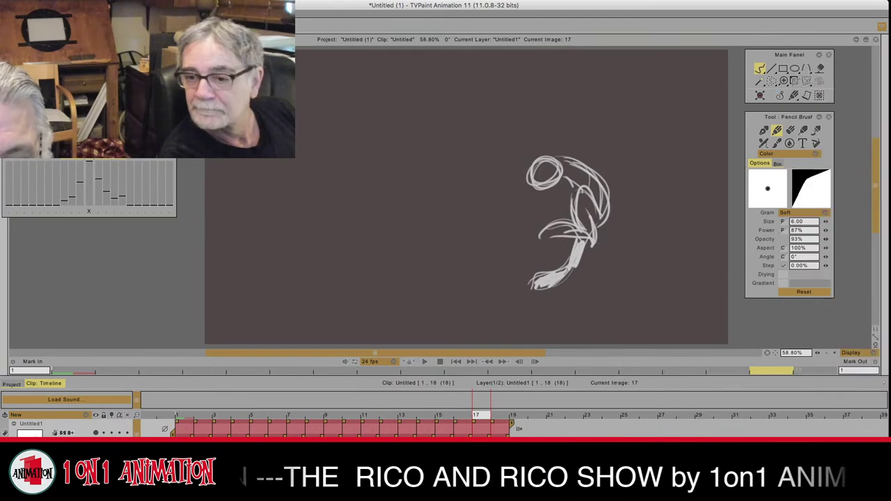
Step: Flip through images 15 to 18 to check the motion in the corrected order
{"action": "key", "text": "Left"}
{"action": "key", "text": "Left"}
{"action": "key", "text": "Left"}
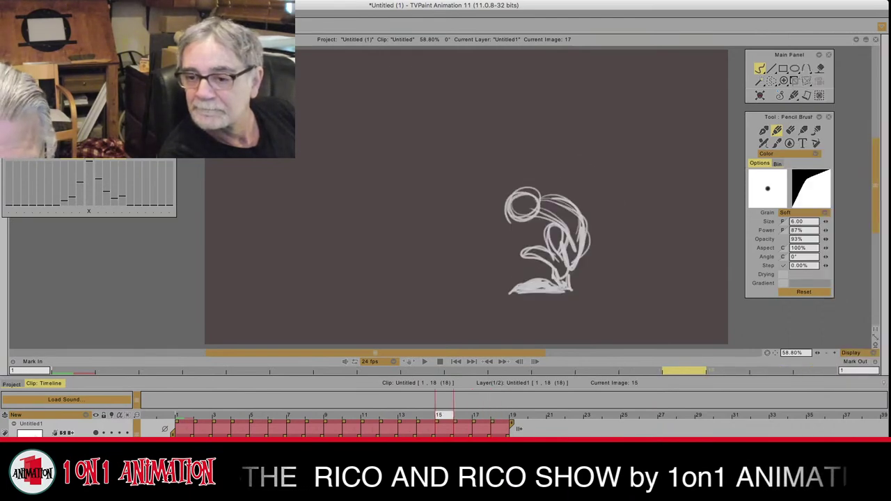
{"action": "key", "text": "Right"}
{"action": "key", "text": "Right"}
{"action": "key", "text": "Right"}
{"action": "key", "text": "Right"}
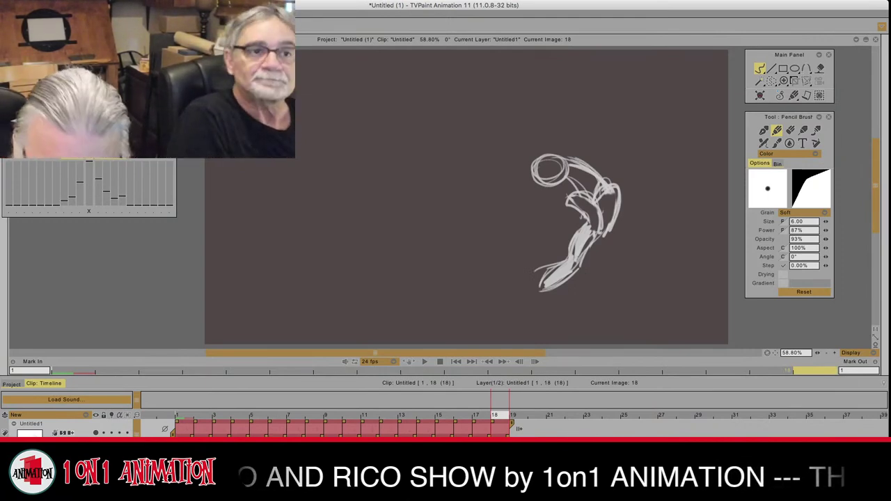
{"action": "key", "text": "Return"}
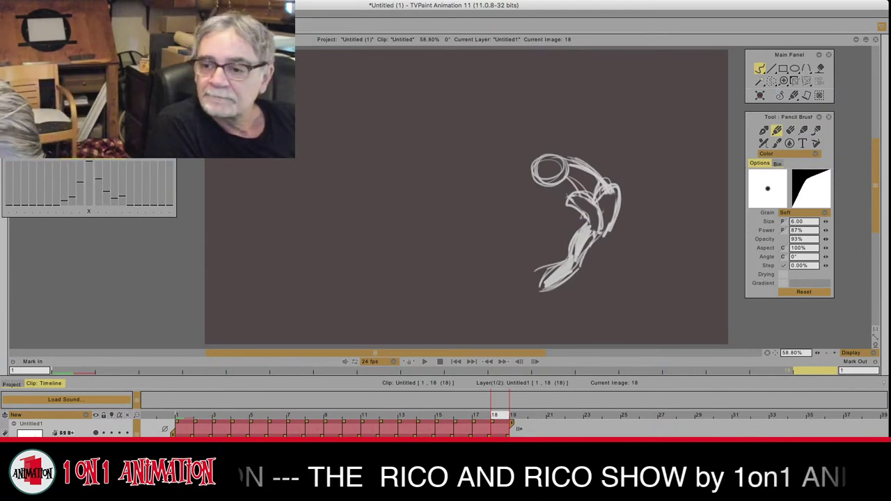
Step: Insert another blank image after image 18 and mark it red
{"action": "mouse_move", "coordinate": [888, 209]}
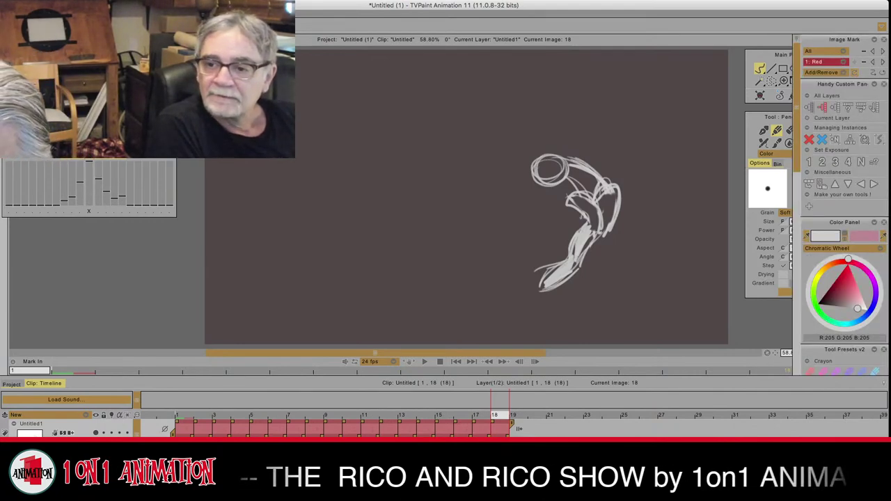
{"action": "left_click", "coordinate": [823, 139]}
{"action": "left_click", "coordinate": [854, 62]}
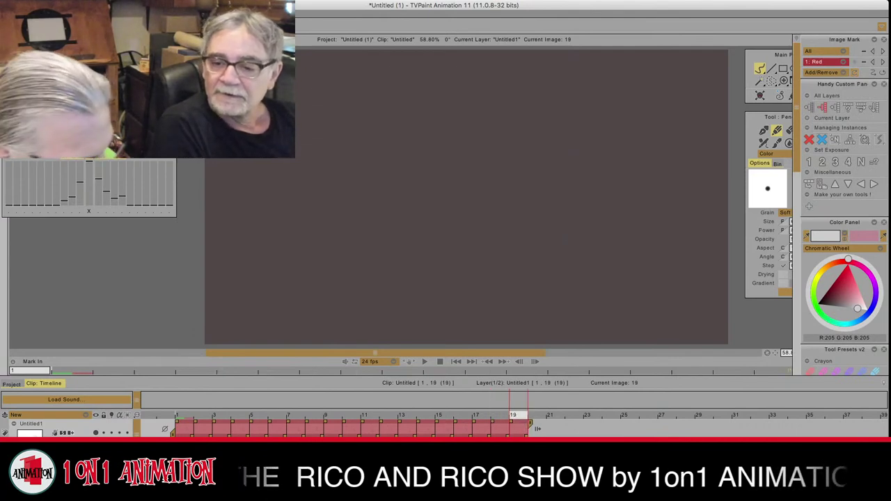
Step: Sketch a head circle on image 19, higher and further right than the head on image 18
{"action": "key", "text": "Left"}
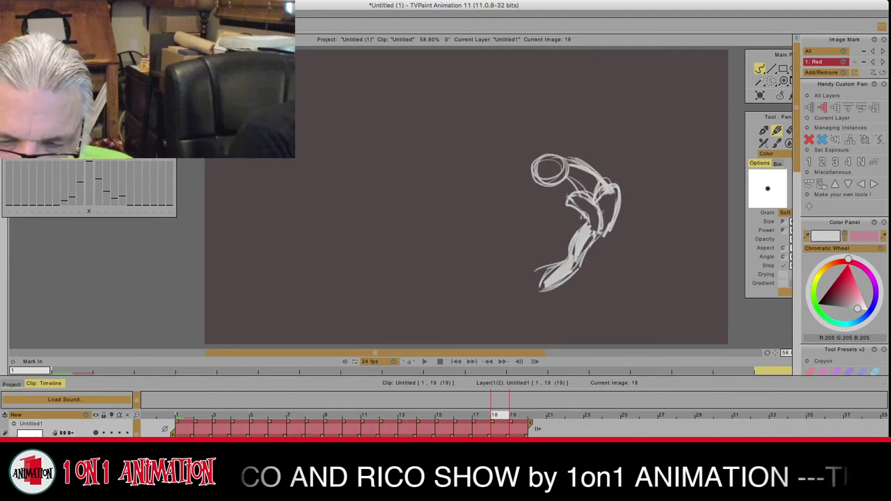
{"action": "key", "text": "Right"}
{"action": "key", "text": "Left"}
{"action": "key", "text": "Right"}
{"action": "mouse_move", "coordinate": [573, 145]}
{"action": "left_mouse_down"}
{"action": "mouse_move", "coordinate": [558, 160]}
{"action": "mouse_move", "coordinate": [588, 147]}
{"action": "left_mouse_up"}
{"action": "key", "text": "Left"}
{"action": "key", "text": "Right"}
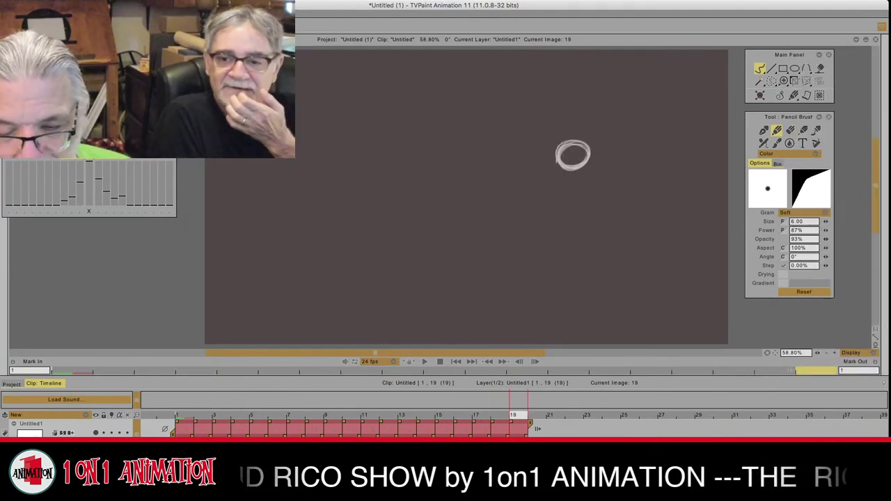
Step: Flip back through the preceding images and erase the head and upper back lines on image 18
{"action": "key", "text": "Left"}
{"action": "key", "text": "Left"}
{"action": "key", "text": "Left"}
{"action": "key", "text": "Right"}
{"action": "key", "text": "Right"}
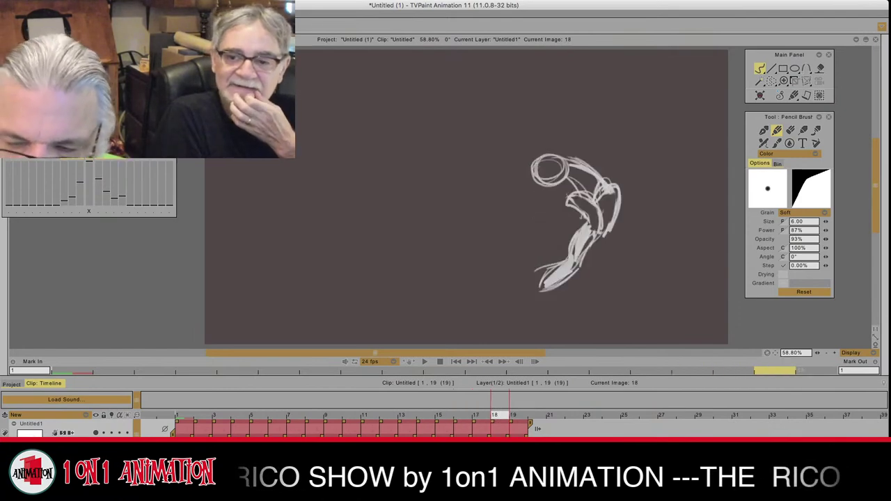
{"action": "left_click", "coordinate": [791, 131]}
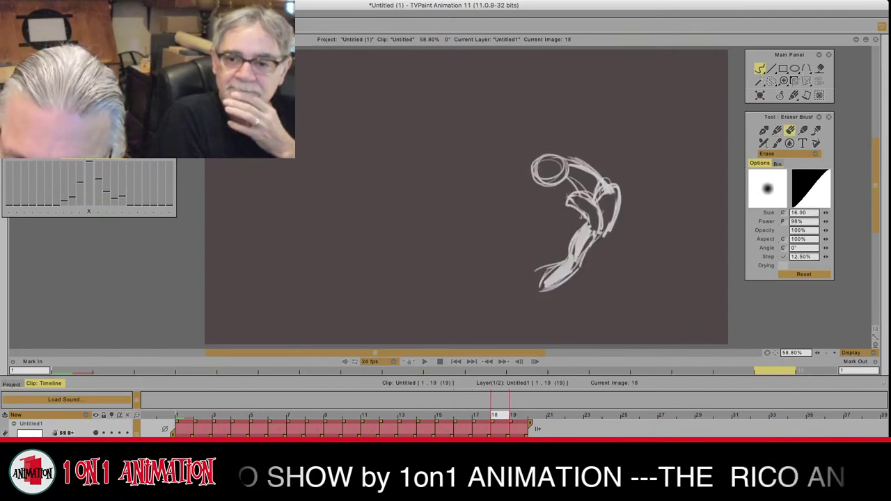
{"action": "mouse_move", "coordinate": [560, 157]}
{"action": "left_mouse_down"}
{"action": "mouse_move", "coordinate": [536, 173]}
{"action": "mouse_move", "coordinate": [565, 162]}
{"action": "mouse_move", "coordinate": [547, 182]}
{"action": "mouse_move", "coordinate": [577, 164]}
{"action": "left_mouse_up"}
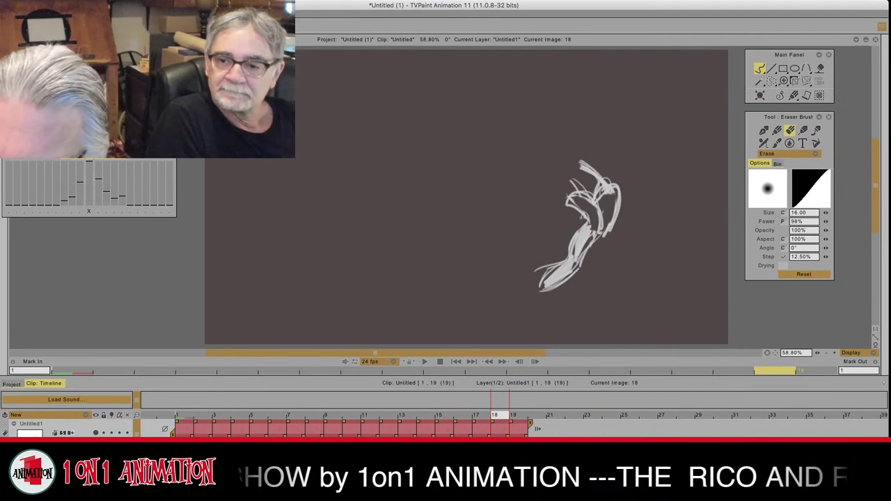
Step: Return to the pencil, turn on the light table, and compare head positions across images 16 to 19
{"action": "left_click", "coordinate": [778, 131]}
{"action": "key", "text": "Left"}
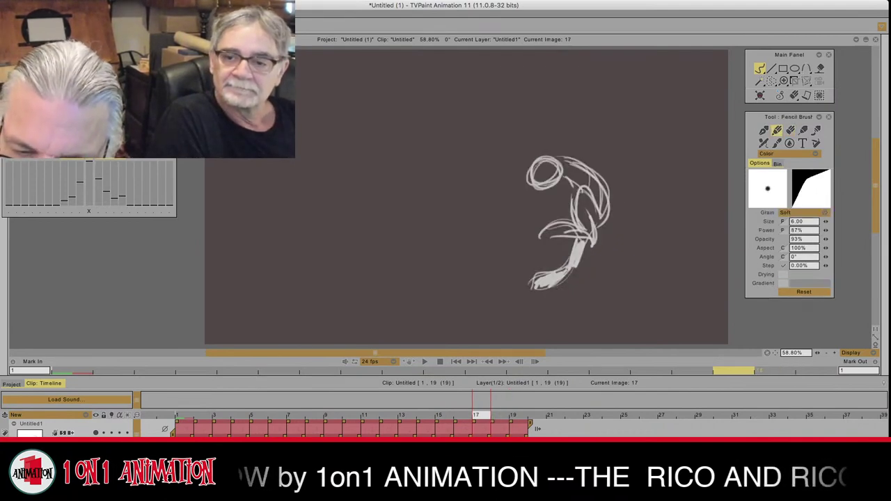
{"action": "key", "text": "Right"}
{"action": "key", "text": "Right"}
{"action": "key", "text": "Left"}
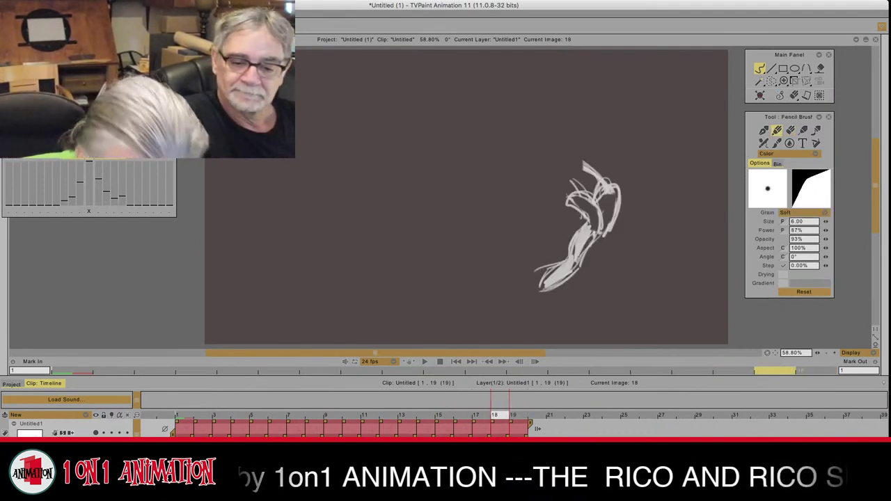
{"action": "key", "text": "l"}
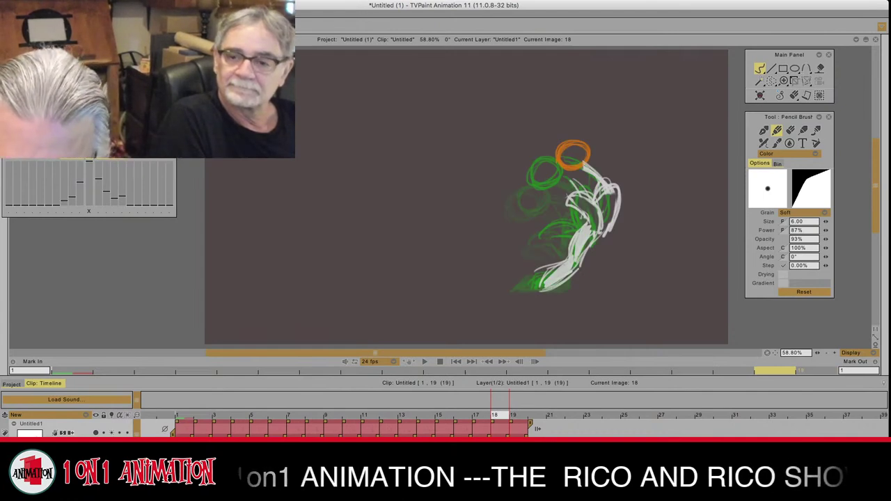
{"action": "key", "text": "Left"}
{"action": "key", "text": "Left"}
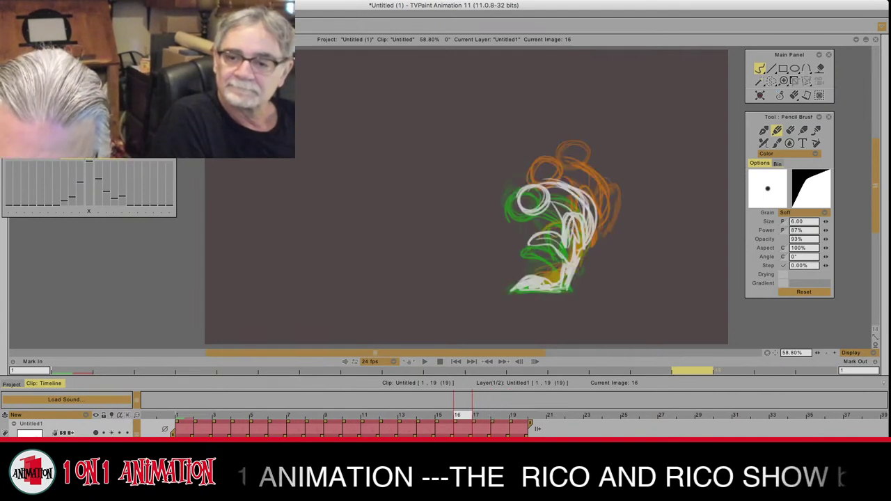
{"action": "key", "text": "Right"}
{"action": "key", "text": "Right"}
{"action": "key", "text": "Right"}
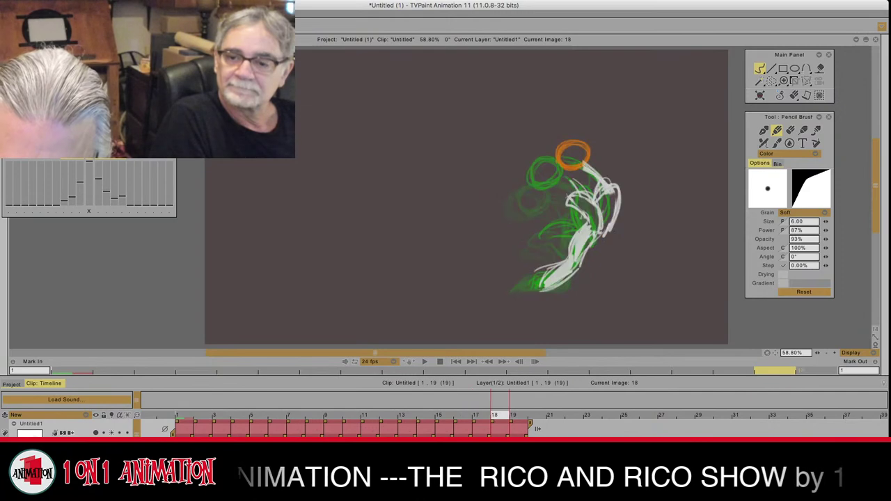
Step: Draw a new head circle on image 18 between the neighbouring heads, and turn off the light table
{"action": "key", "text": "Left"}
{"action": "mouse_move", "coordinate": [567, 148]}
{"action": "left_mouse_down"}
{"action": "mouse_move", "coordinate": [576, 156]}
{"action": "mouse_move", "coordinate": [550, 172]}
{"action": "mouse_move", "coordinate": [571, 175]}
{"action": "left_mouse_up"}
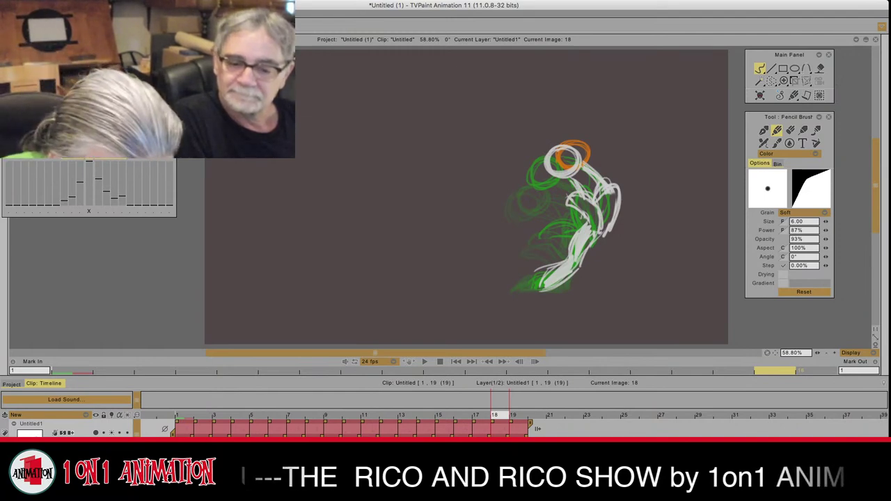
{"action": "key", "text": "l"}
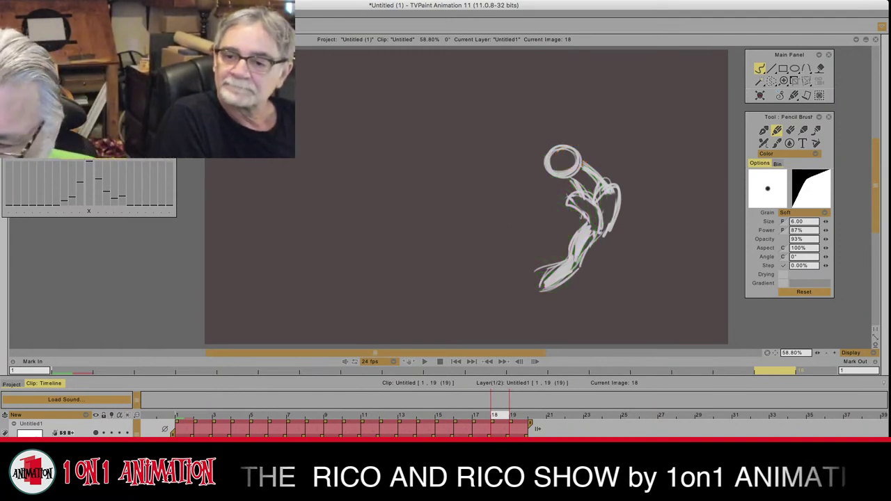
Step: Erase the head circle on image 19
{"action": "key", "text": "Right"}
{"action": "left_click", "coordinate": [790, 130]}
{"action": "mouse_move", "coordinate": [560, 150]}
{"action": "left_mouse_down"}
{"action": "mouse_move", "coordinate": [582, 143]}
{"action": "mouse_move", "coordinate": [578, 167]}
{"action": "left_mouse_up"}
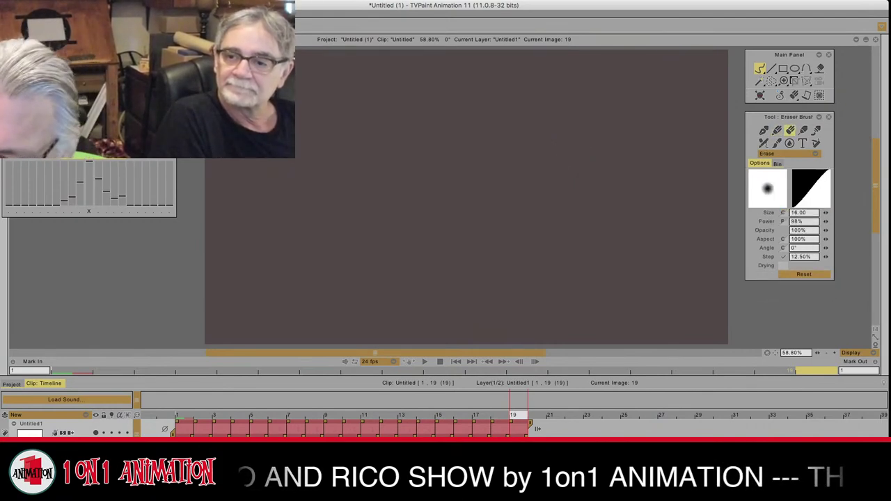
Step: Return to the pencil and flip back and forth through images 16 to 19 to examine the head's progression
{"action": "left_click", "coordinate": [777, 130]}
{"action": "key", "text": "Left"}
{"action": "key", "text": "Left"}
{"action": "key", "text": "Left"}
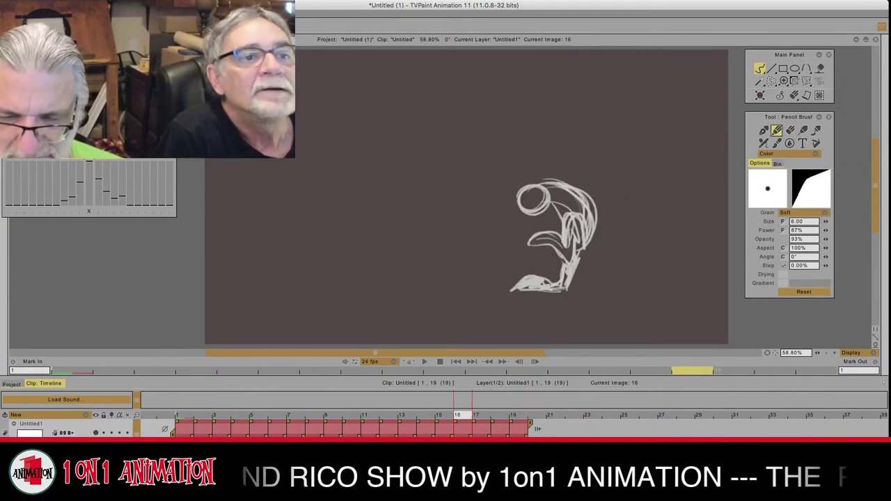
{"action": "key", "text": "Right"}
{"action": "key", "text": "Right"}
{"action": "key", "text": "Right"}
{"action": "key", "text": "Right"}
{"action": "key", "text": "Left"}
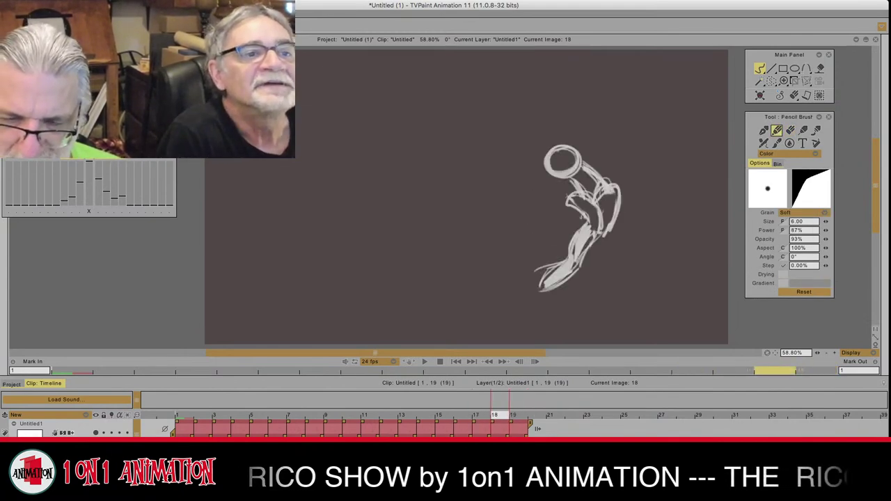
{"action": "key", "text": "Left"}
{"action": "key", "text": "Left"}
{"action": "key", "text": "Left"}
{"action": "key", "text": "Left"}
{"action": "key", "text": "Right"}
{"action": "key", "text": "Right"}
{"action": "key", "text": "Right"}
{"action": "key", "text": "Right"}
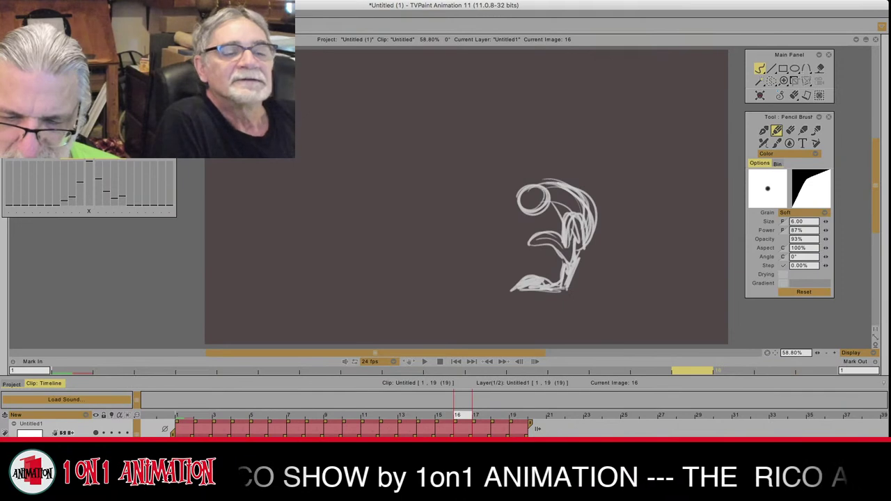
{"action": "key", "text": "Left"}
{"action": "key", "text": "Left"}
{"action": "key", "text": "Left"}
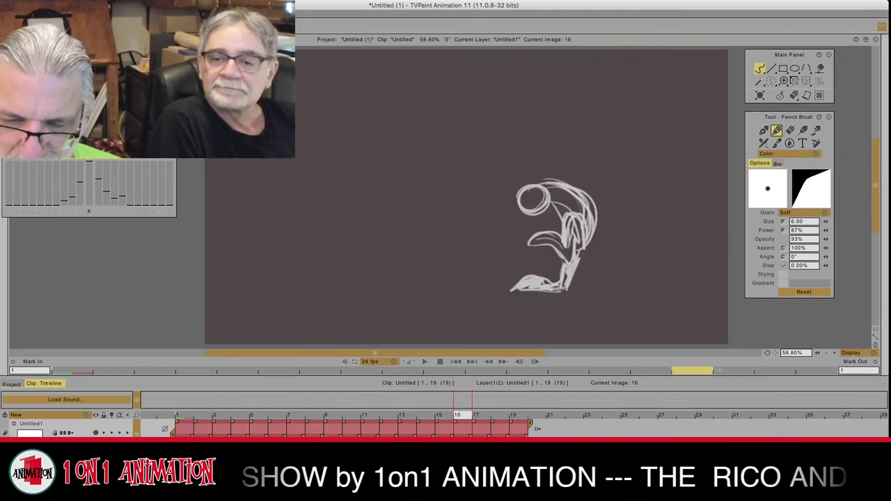
{"action": "key", "text": "Right"}
{"action": "key", "text": "Right"}
{"action": "key", "text": "Right"}
{"action": "key", "text": "Left"}
{"action": "key", "text": "Left"}
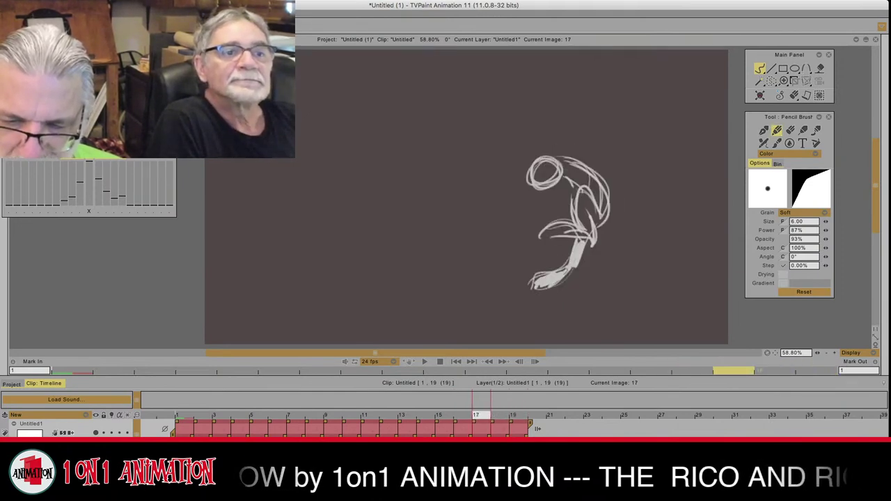
Step: Compare image 18 with image 17, and erase the head circle and the strokes joining it on image 18
{"action": "key", "text": "Right"}
{"action": "key", "text": "Left"}
{"action": "key", "text": "Right"}
{"action": "left_click", "coordinate": [791, 131]}
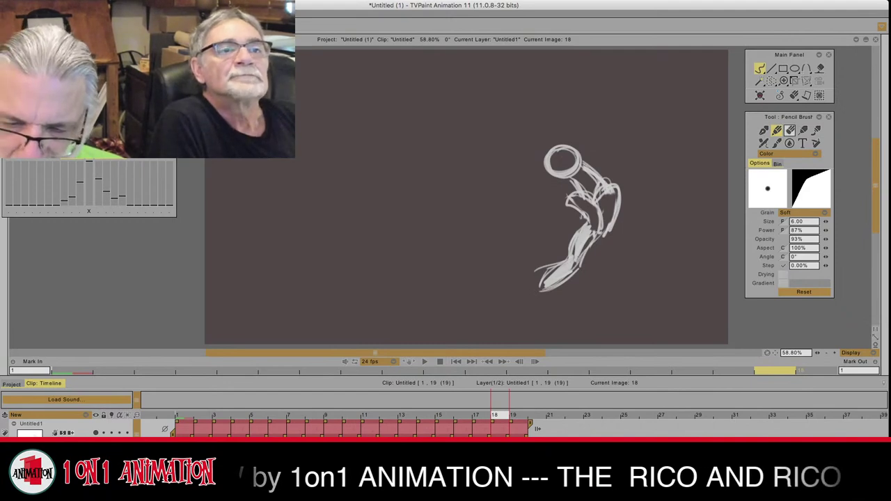
{"action": "mouse_move", "coordinate": [547, 162]}
{"action": "left_mouse_down"}
{"action": "mouse_move", "coordinate": [567, 148]}
{"action": "mouse_move", "coordinate": [548, 167]}
{"action": "mouse_move", "coordinate": [583, 172]}
{"action": "left_mouse_up"}
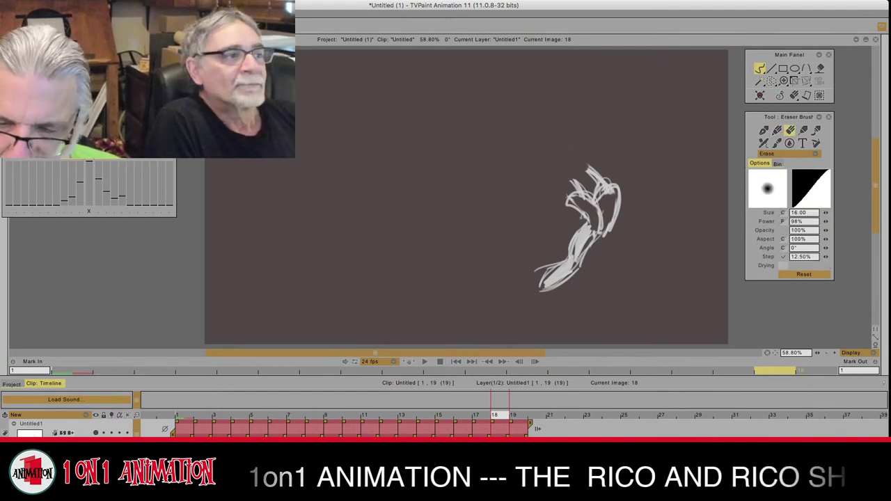
Step: Redraw the head circle slightly higher on image 18 and erase the leftover torso strokes below it
{"action": "key", "text": "Left"}
{"action": "key", "text": "Left"}
{"action": "key", "text": "Right"}
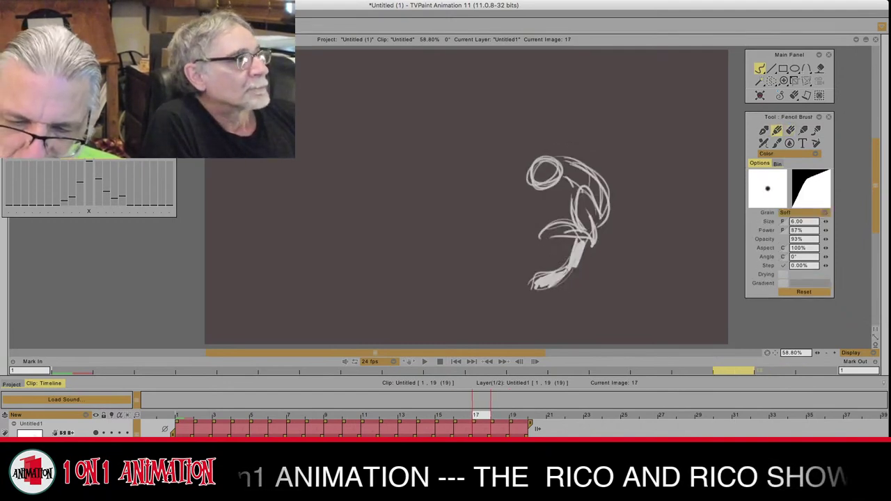
{"action": "key", "text": "Right"}
{"action": "mouse_move", "coordinate": [550, 149]}
{"action": "left_mouse_down"}
{"action": "mouse_move", "coordinate": [578, 147]}
{"action": "mouse_move", "coordinate": [550, 164]}
{"action": "mouse_move", "coordinate": [542, 155]}
{"action": "mouse_move", "coordinate": [597, 174]}
{"action": "mouse_move", "coordinate": [574, 181]}
{"action": "mouse_move", "coordinate": [581, 186]}
{"action": "mouse_move", "coordinate": [601, 183]}
{"action": "left_mouse_up"}
{"action": "left_click", "coordinate": [790, 131]}
{"action": "left_click", "coordinate": [776, 131]}
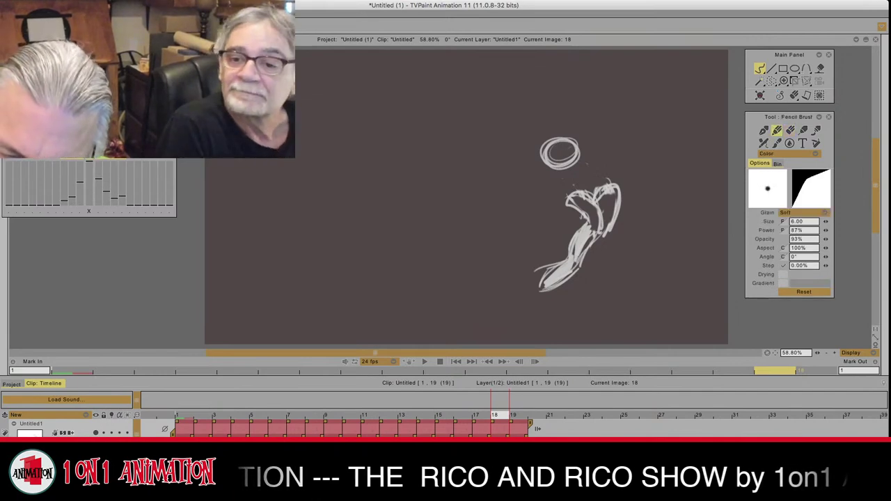
Step: Draw the front and back torso lines linking the head to the hips on image 18, checking against the neighbouring image
{"action": "mouse_move", "coordinate": [580, 155]}
{"action": "left_mouse_down"}
{"action": "mouse_move", "coordinate": [612, 182]}
{"action": "mouse_move", "coordinate": [572, 197]}
{"action": "mouse_move", "coordinate": [587, 191]}
{"action": "left_mouse_up"}
{"action": "key", "text": "Left"}
{"action": "key", "text": "Right"}
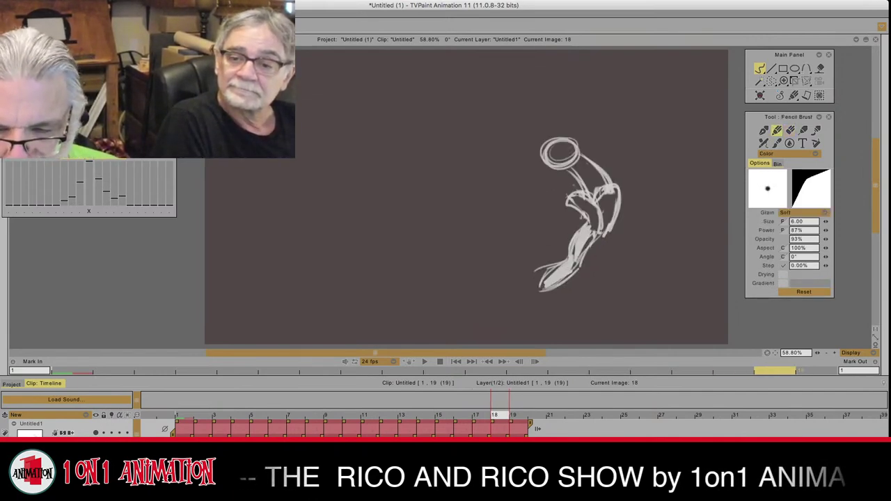
{"action": "key", "text": "Left"}
{"action": "key", "text": "Right"}
Step: Sketch the head circle and a curved back line descending from it on image 19
{"action": "mouse_move", "coordinate": [578, 149]}
{"action": "left_mouse_down"}
{"action": "mouse_move", "coordinate": [589, 124]}
{"action": "mouse_move", "coordinate": [576, 144]}
{"action": "mouse_move", "coordinate": [630, 199]}
{"action": "left_mouse_up"}
{"action": "key", "text": "Left"}
{"action": "key", "text": "Right"}
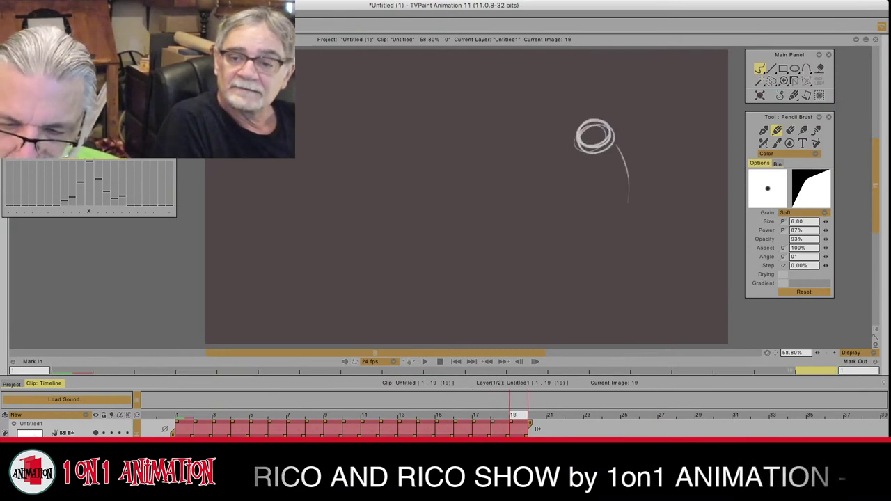
{"action": "left_click_drag", "start_coordinate": [615, 149], "coordinate": [632, 211]}
{"action": "left_click_drag", "start_coordinate": [614, 149], "coordinate": [631, 216]}
Step: Rough in a thigh line curving forward from the base of the back on image 19, comparing it with image 18
{"action": "key", "text": "Left"}
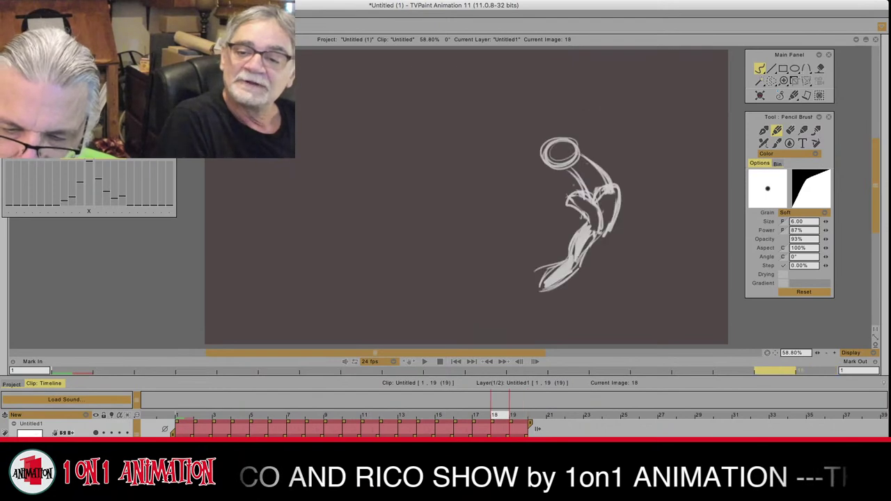
{"action": "key", "text": "Right"}
{"action": "key", "text": "Left"}
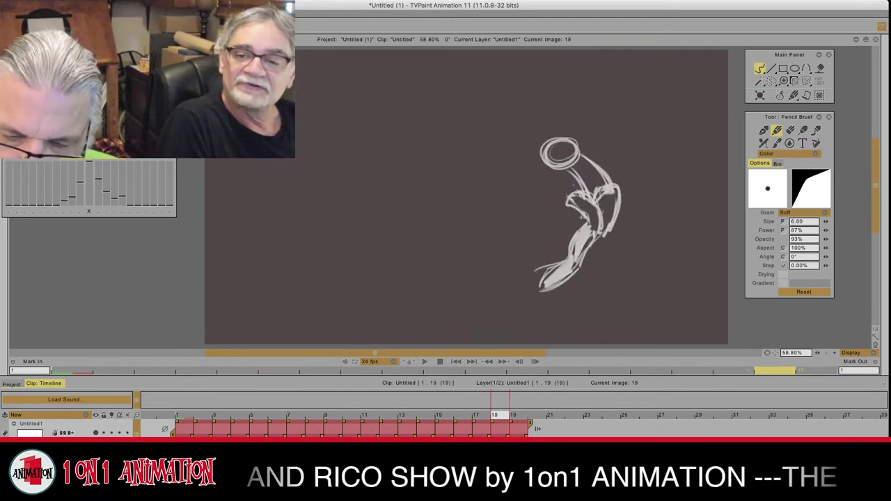
{"action": "key", "text": "Right"}
{"action": "key", "text": "Left"}
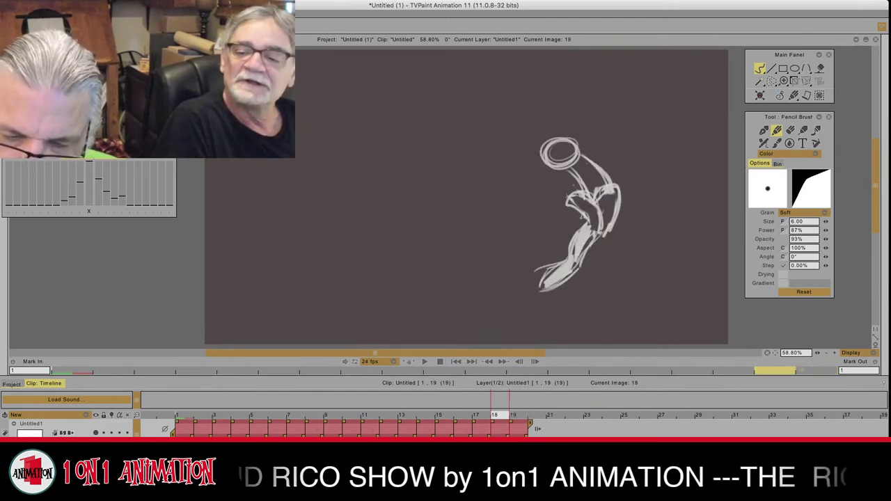
{"action": "key", "text": "Right"}
{"action": "key", "text": "Left"}
{"action": "key", "text": "Right"}
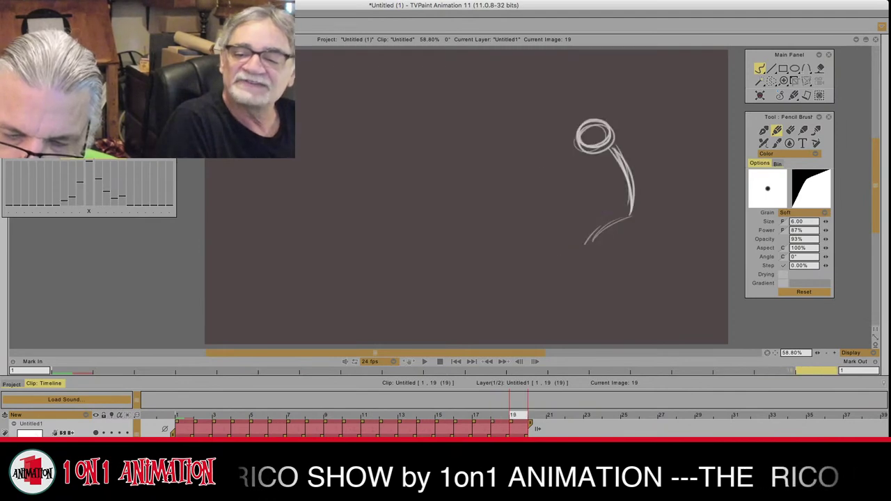
Step: Sketch a rounded limb outline over the back of the figure's torso on frame 19, using frame 18 as reference
{"action": "key", "text": "Left"}
{"action": "key", "text": "Right"}
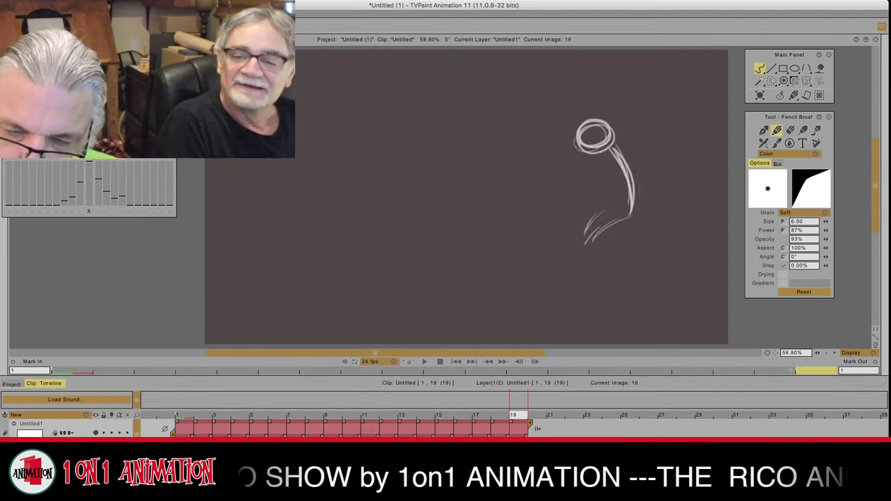
{"action": "mouse_move", "coordinate": [626, 181]}
{"action": "left_mouse_down"}
{"action": "mouse_move", "coordinate": [618, 204]}
{"action": "mouse_move", "coordinate": [637, 221]}
{"action": "mouse_move", "coordinate": [625, 217]}
{"action": "left_mouse_up"}
{"action": "mouse_move", "coordinate": [626, 178]}
{"action": "left_mouse_down"}
{"action": "mouse_move", "coordinate": [637, 220]}
{"action": "mouse_move", "coordinate": [646, 203]}
{"action": "left_mouse_up"}
{"action": "left_click_drag", "start_coordinate": [626, 184], "coordinate": [626, 214]}
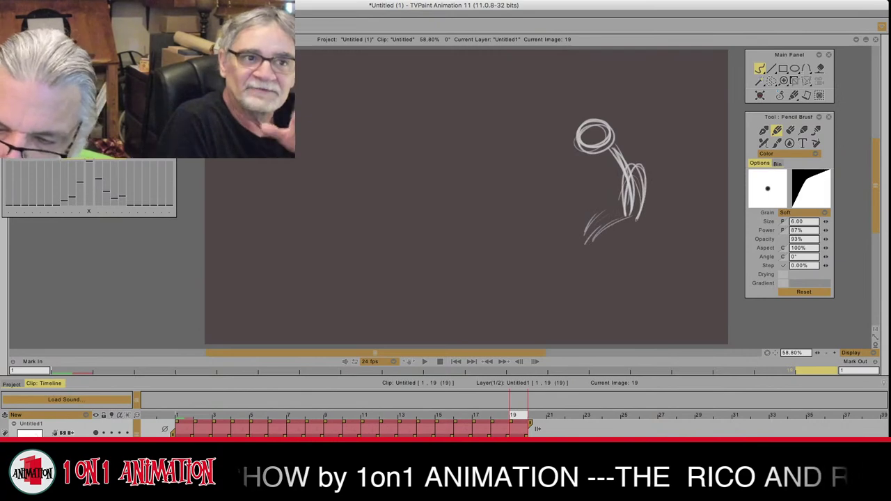
Step: Erase the overlapping torso line inside the rounded limb outline on frame 19 and extend the limb's outer curve
{"action": "left_click", "coordinate": [790, 130]}
{"action": "mouse_move", "coordinate": [633, 178]}
{"action": "left_mouse_down"}
{"action": "mouse_move", "coordinate": [632, 209]}
{"action": "mouse_move", "coordinate": [630, 172]}
{"action": "mouse_move", "coordinate": [650, 201]}
{"action": "mouse_move", "coordinate": [635, 220]}
{"action": "left_mouse_up"}
{"action": "key", "text": "e"}
{"action": "key", "text": "Left"}
{"action": "key", "text": "Right"}
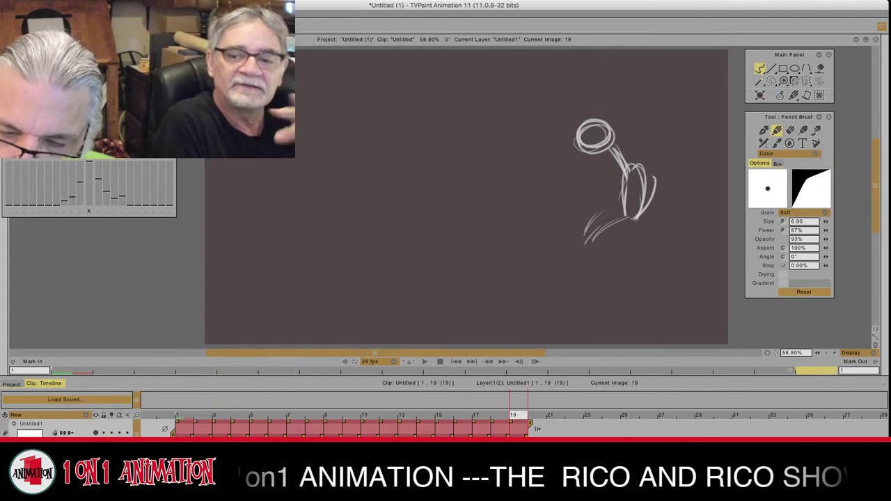
Step: Shade the rear limb and add the front and back torso contours on frame 19
{"action": "mouse_move", "coordinate": [640, 176]}
{"action": "left_mouse_down"}
{"action": "mouse_move", "coordinate": [634, 211]}
{"action": "mouse_move", "coordinate": [636, 203]}
{"action": "mouse_move", "coordinate": [598, 230]}
{"action": "left_mouse_up"}
{"action": "key", "text": "Left"}
{"action": "key", "text": "Left"}
{"action": "key", "text": "Right"}
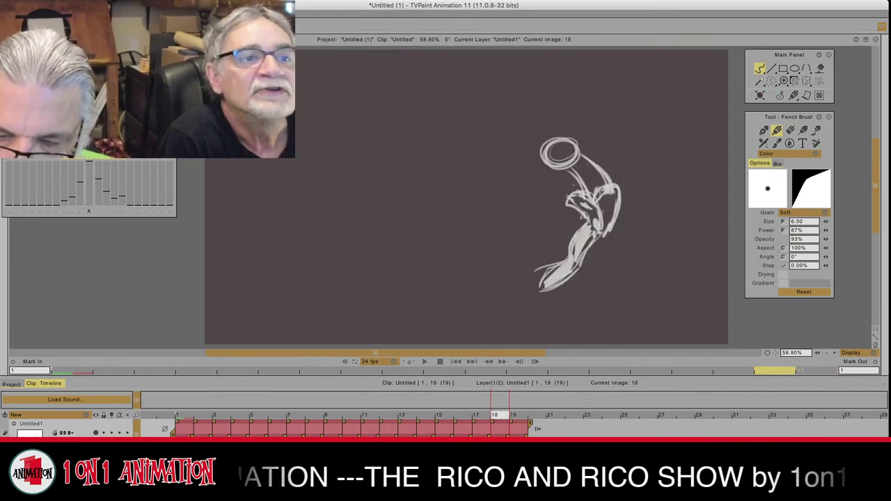
{"action": "key", "text": "Right"}
{"action": "key", "text": "Left"}
{"action": "key", "text": "Right"}
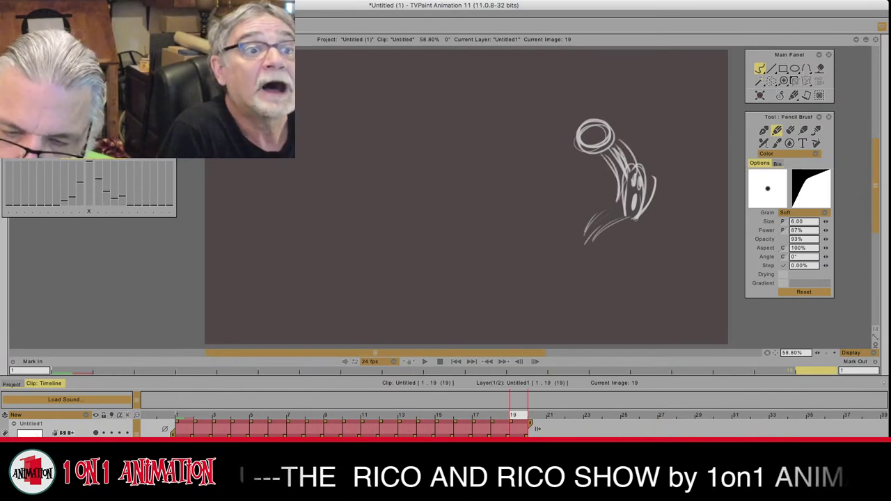
Step: Close the rear limb's outer curve and join the upper leg line to the torso on frame 19, checking against frame 18
{"action": "key", "text": "Left"}
{"action": "key", "text": "Right"}
{"action": "key", "text": "Left"}
{"action": "key", "text": "Right"}
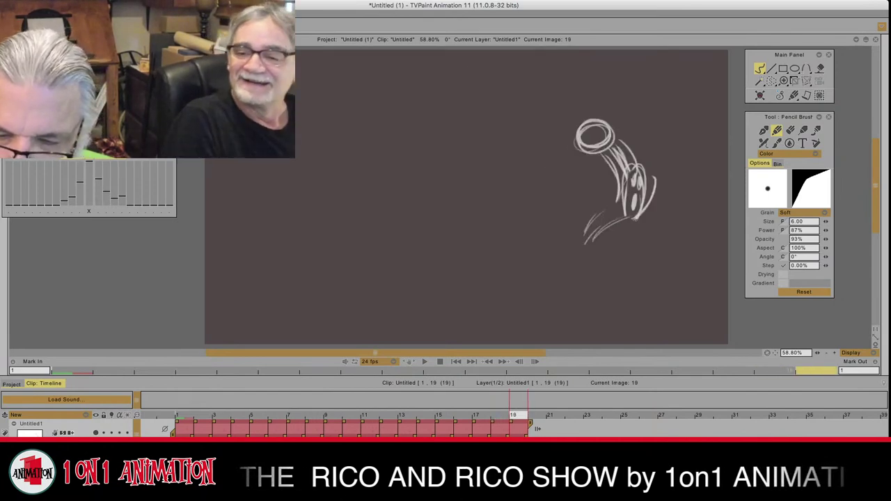
{"action": "key", "text": "Left"}
{"action": "key", "text": "Right"}
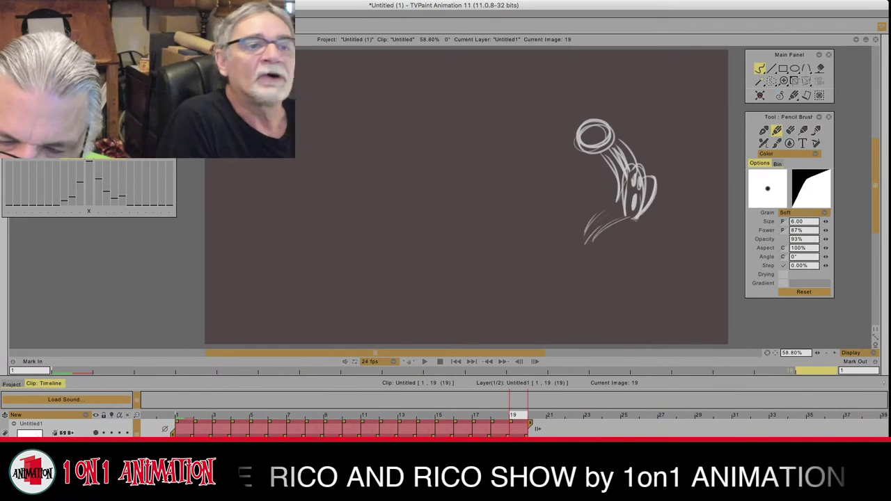
{"action": "key", "text": "Left"}
{"action": "key", "text": "Right"}
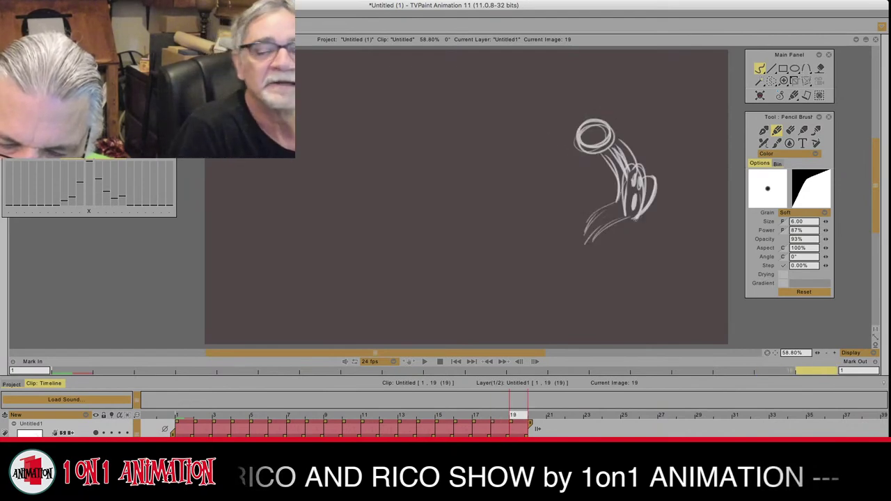
{"action": "key", "text": "Left"}
{"action": "key", "text": "Right"}
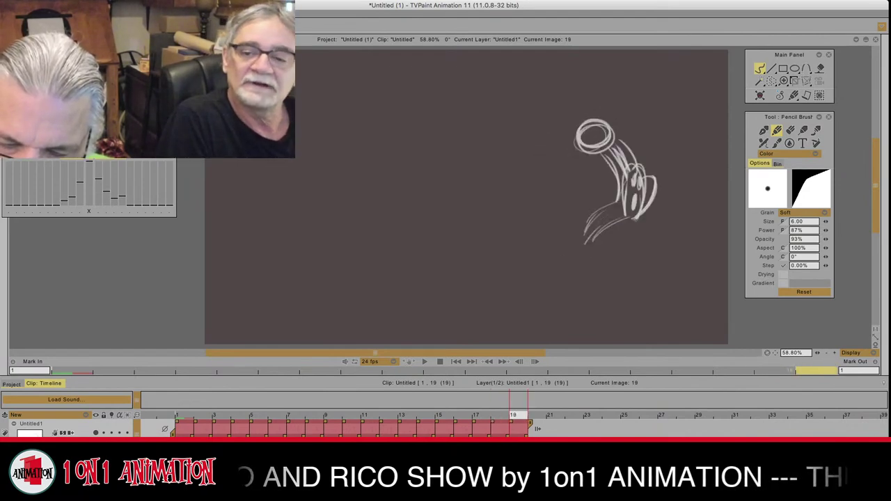
Step: Draw the lower leg contours and the long pointed foot on frame 19
{"action": "key", "text": "Left"}
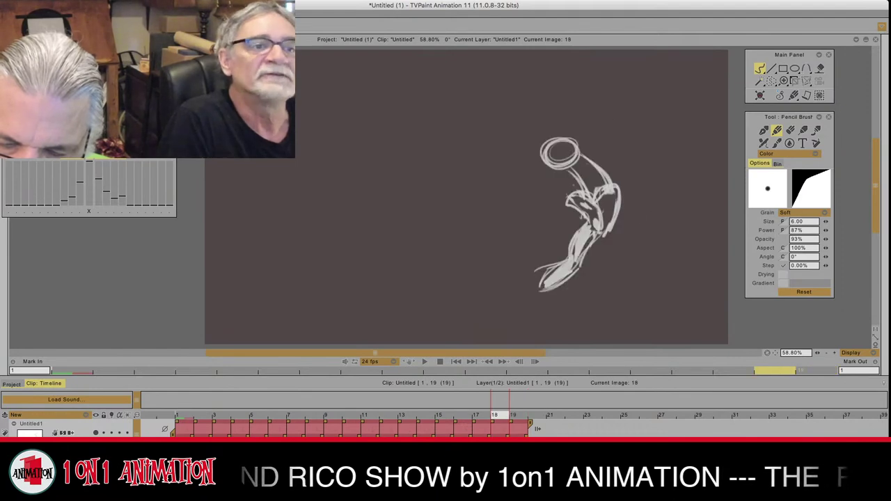
{"action": "key", "text": "Right"}
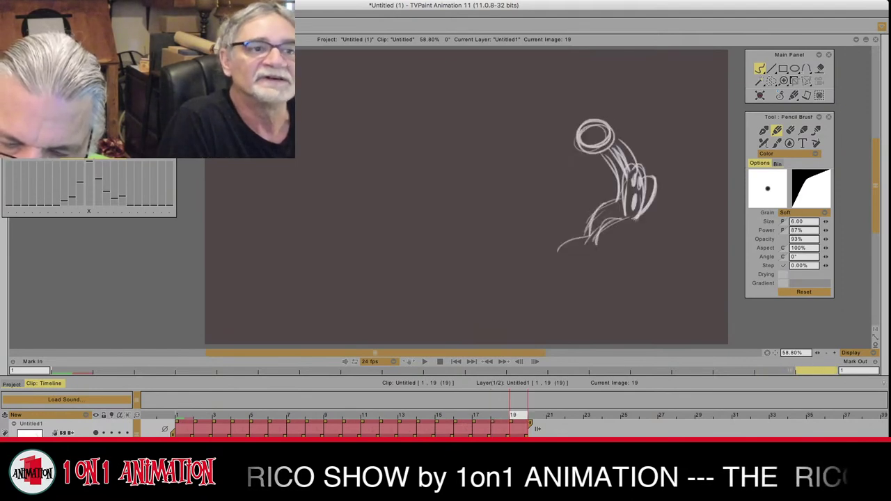
{"action": "left_click_drag", "start_coordinate": [588, 233], "coordinate": [555, 252]}
{"action": "left_click_drag", "start_coordinate": [601, 230], "coordinate": [599, 249]}
{"action": "left_click_drag", "start_coordinate": [602, 243], "coordinate": [550, 257]}
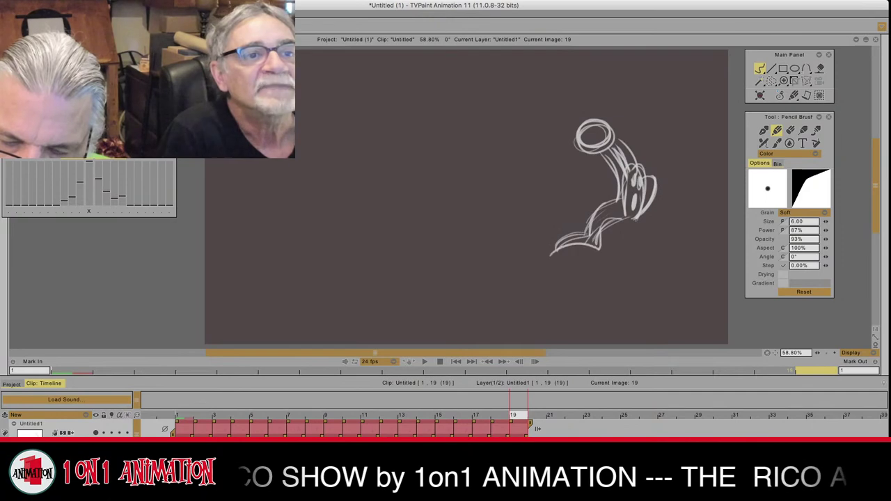
{"action": "left_click_drag", "start_coordinate": [586, 231], "coordinate": [548, 255]}
{"action": "key", "text": "Left"}
{"action": "key", "text": "Right"}
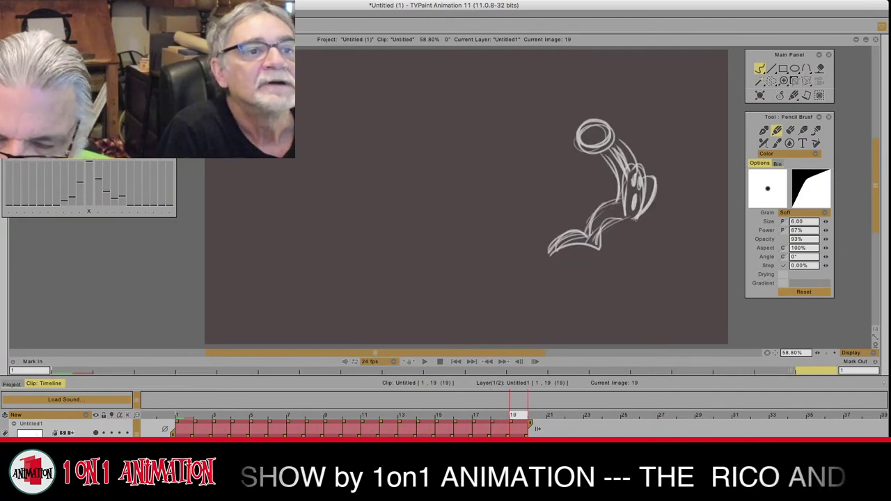
Step: Shade the front leg of the figure on frame 19 with hatching strokes
{"action": "mouse_move", "coordinate": [618, 202]}
{"action": "left_mouse_down"}
{"action": "mouse_move", "coordinate": [594, 212]}
{"action": "mouse_move", "coordinate": [592, 244]}
{"action": "mouse_move", "coordinate": [568, 240]}
{"action": "mouse_move", "coordinate": [592, 238]}
{"action": "left_mouse_up"}
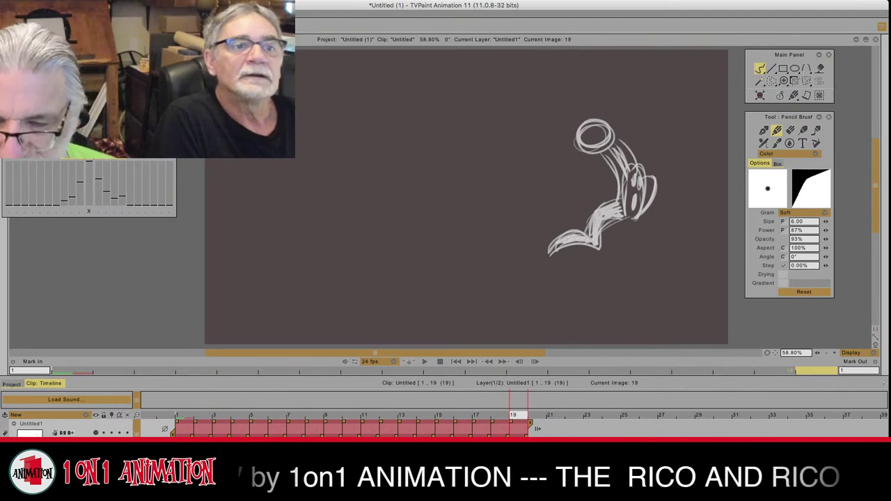
{"action": "key", "text": "Left"}
{"action": "key", "text": "Right"}
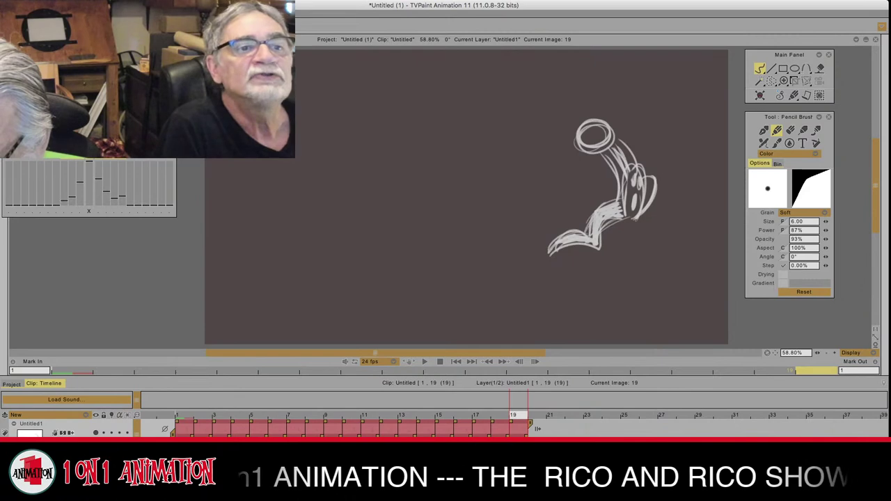
Step: Add a new blank frame 20 to the layer and give it the red image mark
{"action": "mouse_move", "coordinate": [888, 167]}
{"action": "left_click", "coordinate": [822, 139]}
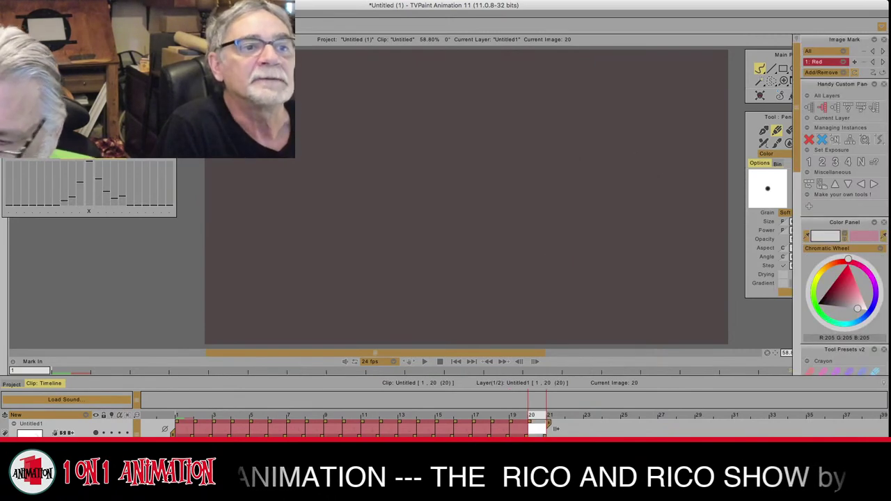
{"action": "left_click", "coordinate": [855, 62]}
Step: Scrub and flip through the drawings up to frame 20 to examine the flow of the jump
{"action": "key", "text": "Left"}
{"action": "key", "text": "Left"}
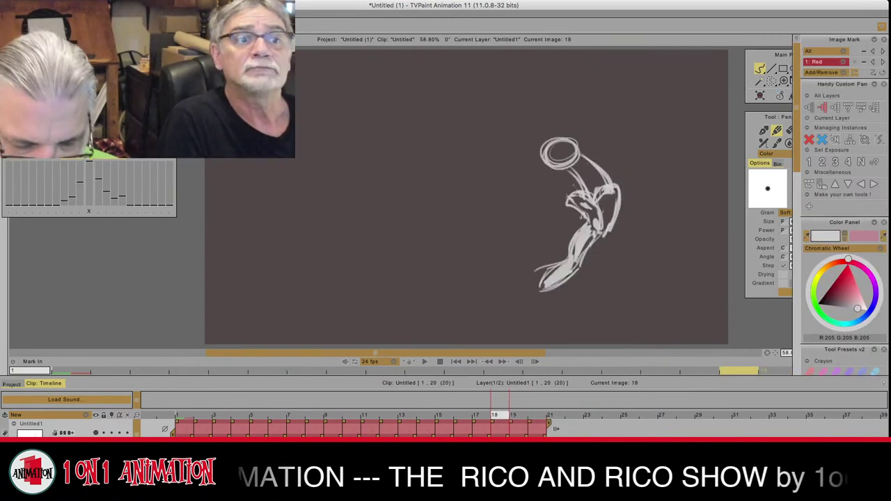
{"action": "key", "text": "Right"}
{"action": "left_click_drag", "start_coordinate": [212, 416], "coordinate": [518, 416]}
{"action": "key", "text": "Right"}
{"action": "key", "text": "Left"}
{"action": "key", "text": "Left"}
{"action": "key", "text": "Left"}
{"action": "key", "text": "Left"}
{"action": "key", "text": "Left"}
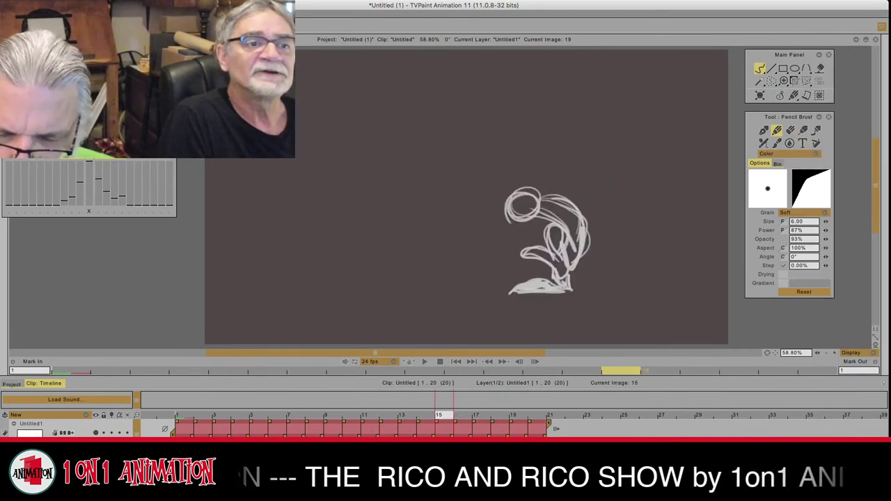
{"action": "key", "text": "Right"}
{"action": "key", "text": "Right"}
{"action": "key", "text": "Right"}
{"action": "key", "text": "Right"}
{"action": "key", "text": "Right"}
{"action": "key", "text": "Left"}
{"action": "key", "text": "Left"}
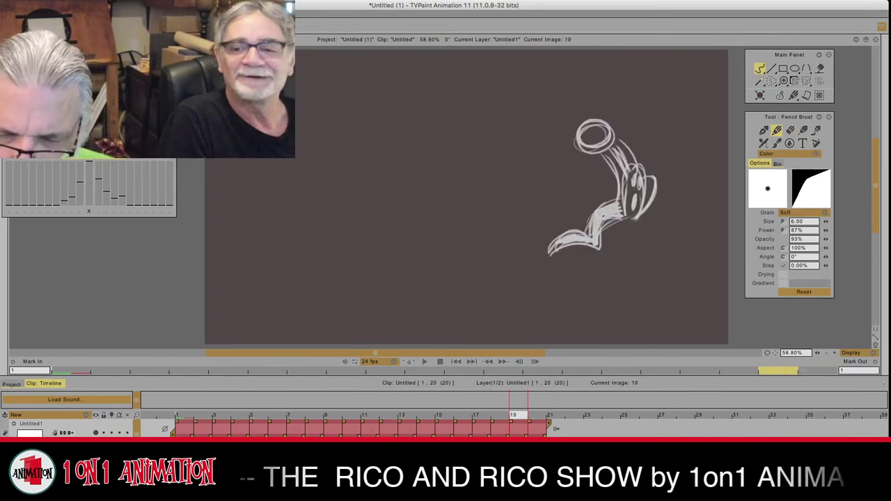
{"action": "key", "text": "Right"}
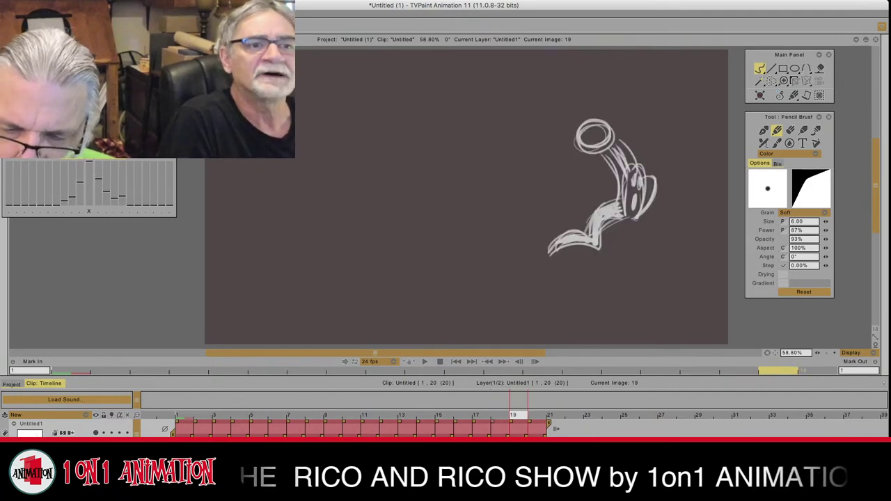
Step: Sketch the curved torso contours and the bent front leg on frame 20, comparing the pose with frame 19
{"action": "key", "text": "Right"}
{"action": "left_click_drag", "start_coordinate": [640, 154], "coordinate": [645, 217]}
{"action": "mouse_move", "coordinate": [640, 158]}
{"action": "left_mouse_down"}
{"action": "mouse_move", "coordinate": [652, 189]}
{"action": "mouse_move", "coordinate": [644, 226]}
{"action": "left_mouse_up"}
{"action": "mouse_move", "coordinate": [646, 169]}
{"action": "left_mouse_down"}
{"action": "mouse_move", "coordinate": [642, 227]}
{"action": "mouse_move", "coordinate": [623, 228]}
{"action": "left_mouse_up"}
{"action": "mouse_move", "coordinate": [647, 168]}
{"action": "left_mouse_down"}
{"action": "mouse_move", "coordinate": [658, 197]}
{"action": "mouse_move", "coordinate": [647, 240]}
{"action": "left_mouse_up"}
{"action": "mouse_move", "coordinate": [651, 193]}
{"action": "left_mouse_down"}
{"action": "mouse_move", "coordinate": [647, 240]}
{"action": "mouse_move", "coordinate": [601, 209]}
{"action": "mouse_move", "coordinate": [602, 229]}
{"action": "mouse_move", "coordinate": [635, 237]}
{"action": "mouse_move", "coordinate": [599, 236]}
{"action": "left_mouse_up"}
{"action": "key", "text": "Left"}
{"action": "key", "text": "Right"}
{"action": "key", "text": "Left"}
{"action": "key", "text": "Right"}
{"action": "key", "text": "Left"}
{"action": "key", "text": "Right"}
Step: Draw the foot and the underside of the bent front leg on frame 20
{"action": "left_click_drag", "start_coordinate": [562, 220], "coordinate": [598, 229]}
{"action": "mouse_move", "coordinate": [567, 227]}
{"action": "left_mouse_down"}
{"action": "mouse_move", "coordinate": [598, 255]}
{"action": "mouse_move", "coordinate": [589, 241]}
{"action": "mouse_move", "coordinate": [607, 251]}
{"action": "mouse_move", "coordinate": [611, 233]}
{"action": "mouse_move", "coordinate": [629, 241]}
{"action": "mouse_move", "coordinate": [588, 254]}
{"action": "mouse_move", "coordinate": [620, 213]}
{"action": "left_mouse_up"}
{"action": "key", "text": "Left"}
{"action": "key", "text": "Right"}
{"action": "left_click_drag", "start_coordinate": [602, 231], "coordinate": [624, 217]}
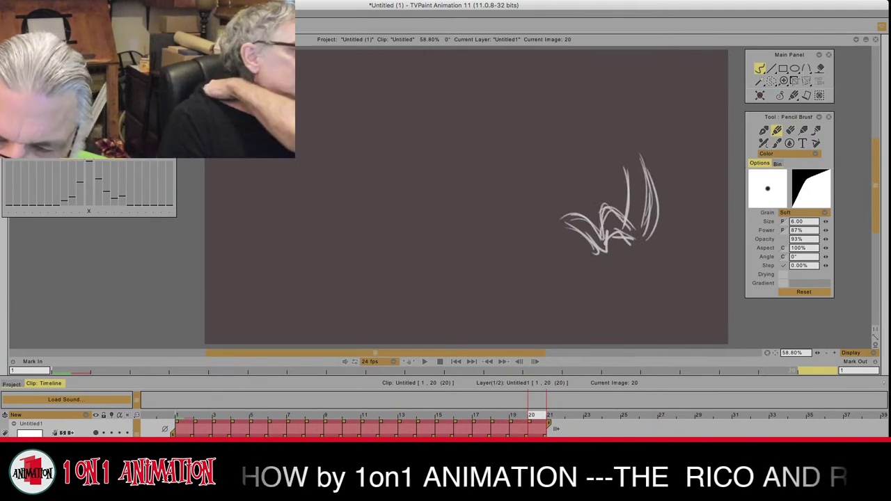
Step: Sketch the looped rear limb beside the base of the torso on frame 20, checking against frame 19
{"action": "key", "text": "Left"}
{"action": "key", "text": "Right"}
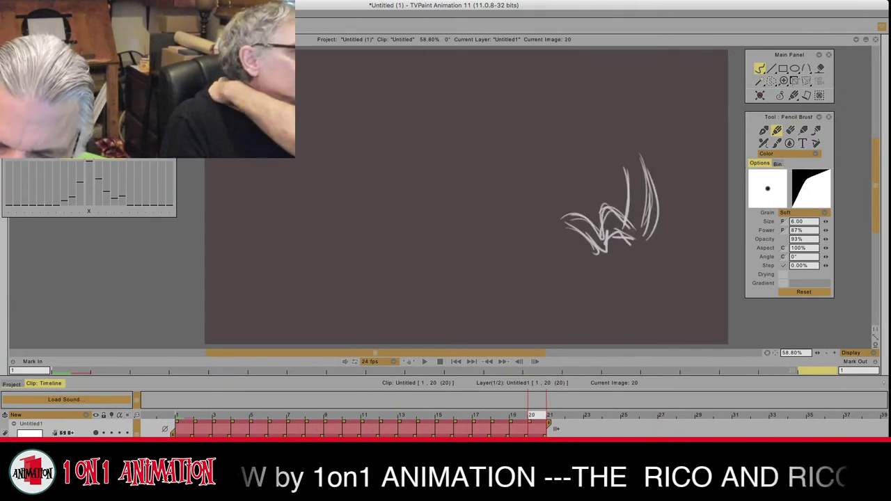
{"action": "key", "text": "Left"}
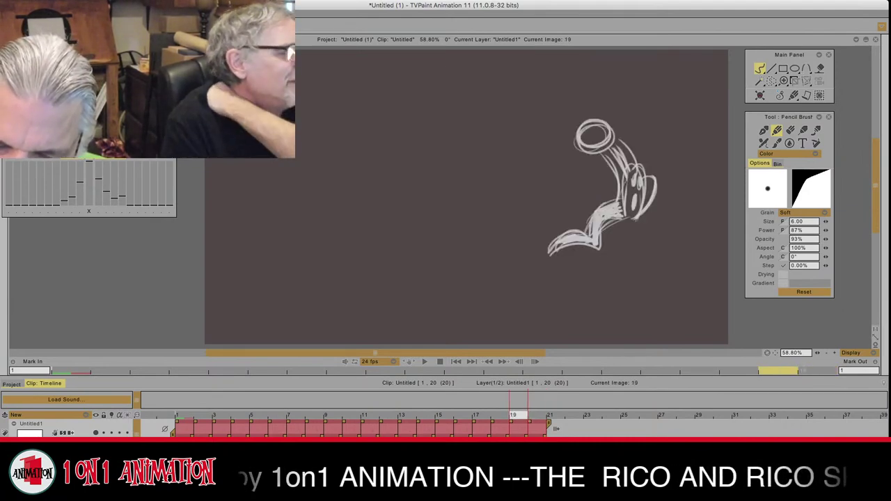
{"action": "key", "text": "Right"}
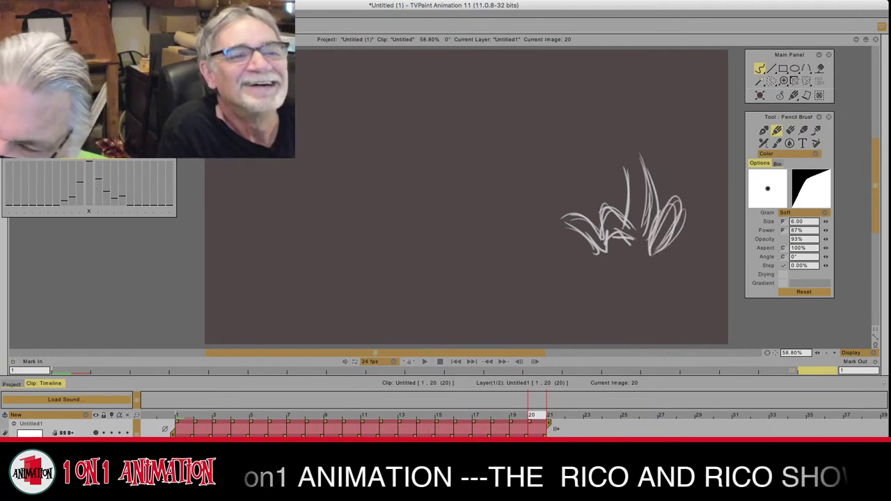
Step: Erase the excess outer and inner lines of the rear limb on frame 20 to slim it down
{"action": "key", "text": "e"}
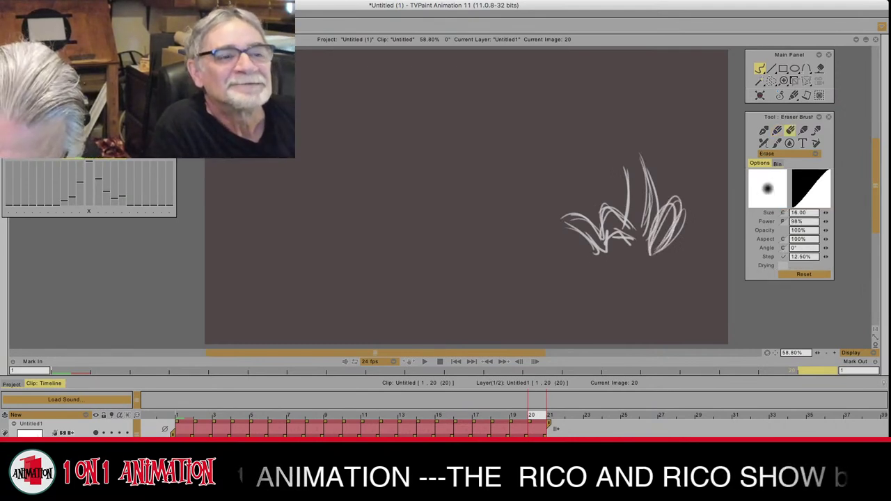
{"action": "mouse_move", "coordinate": [673, 206]}
{"action": "left_mouse_down"}
{"action": "mouse_move", "coordinate": [656, 240]}
{"action": "mouse_move", "coordinate": [673, 242]}
{"action": "left_mouse_up"}
{"action": "left_click_drag", "start_coordinate": [674, 204], "coordinate": [656, 238]}
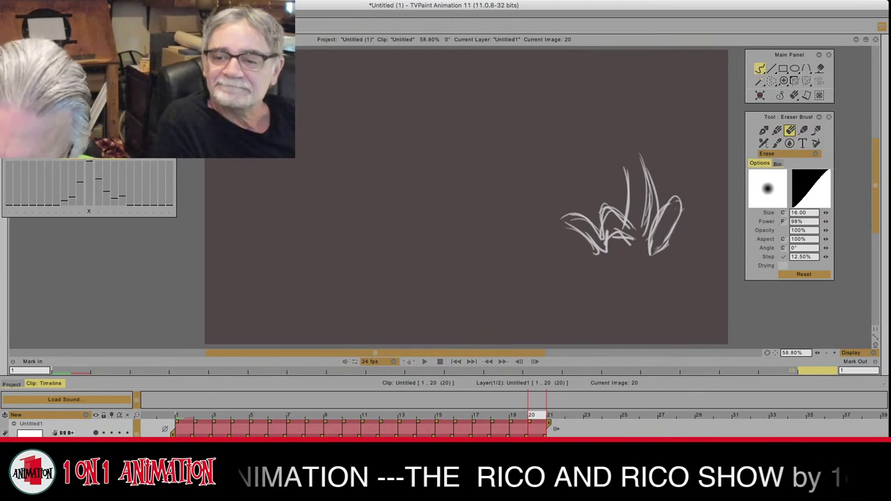
Step: Shade the rear limb on frame 20 with the Pencil Brush, comparing it with frame 19
{"action": "left_click", "coordinate": [777, 130]}
{"action": "mouse_move", "coordinate": [672, 205]}
{"action": "left_mouse_down"}
{"action": "mouse_move", "coordinate": [666, 219]}
{"action": "mouse_move", "coordinate": [682, 214]}
{"action": "mouse_move", "coordinate": [666, 233]}
{"action": "left_mouse_up"}
{"action": "key", "text": "Left"}
{"action": "key", "text": "Right"}
{"action": "mouse_move", "coordinate": [667, 198]}
{"action": "left_mouse_down"}
{"action": "mouse_move", "coordinate": [650, 222]}
{"action": "mouse_move", "coordinate": [652, 249]}
{"action": "left_mouse_up"}
{"action": "key", "text": "Left"}
{"action": "key", "text": "Right"}
Step: Draw the head as a double circle above the torso on frame 20, reinforce the torso lines, and shade the front leg and foot
{"action": "mouse_move", "coordinate": [611, 128]}
{"action": "left_mouse_down"}
{"action": "mouse_move", "coordinate": [631, 134]}
{"action": "mouse_move", "coordinate": [620, 127]}
{"action": "left_mouse_up"}
{"action": "left_click_drag", "start_coordinate": [621, 173], "coordinate": [630, 226]}
{"action": "mouse_move", "coordinate": [634, 159]}
{"action": "left_mouse_down"}
{"action": "mouse_move", "coordinate": [645, 202]}
{"action": "mouse_move", "coordinate": [615, 232]}
{"action": "mouse_move", "coordinate": [576, 221]}
{"action": "mouse_move", "coordinate": [570, 229]}
{"action": "left_mouse_up"}
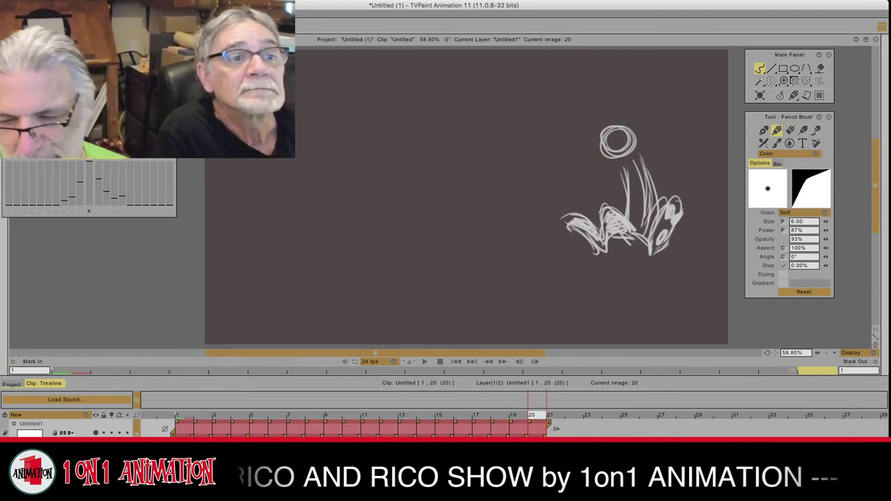
{"action": "left_click_drag", "start_coordinate": [533, 416], "coordinate": [369, 416]}
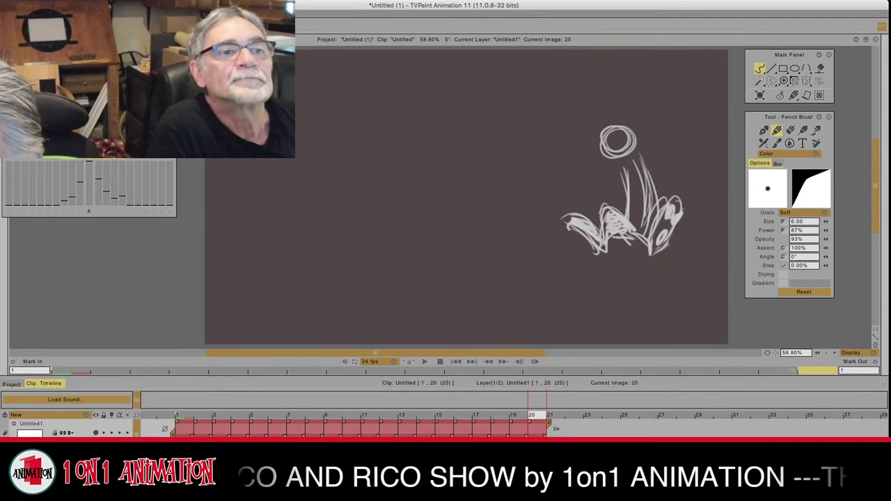
Step: Add a new blank frame 21 with the red image mark
{"action": "mouse_move", "coordinate": [889, 222]}
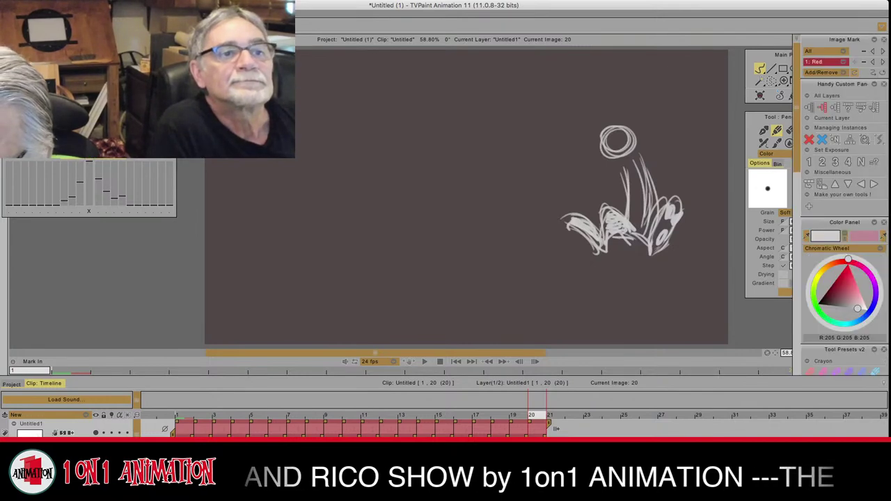
{"action": "left_click", "coordinate": [822, 140]}
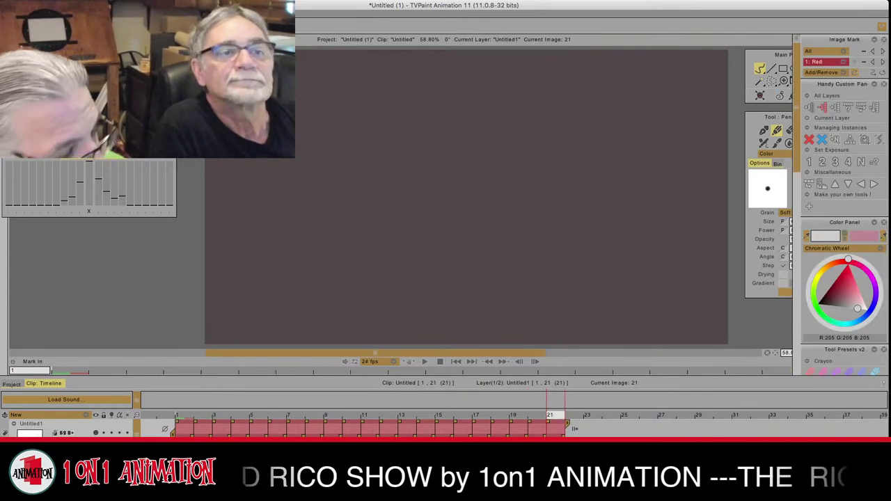
Step: Flip repeatedly between frames 19, 20 and 21 to examine the spacing leading into the new drawing
{"action": "key", "text": "Left"}
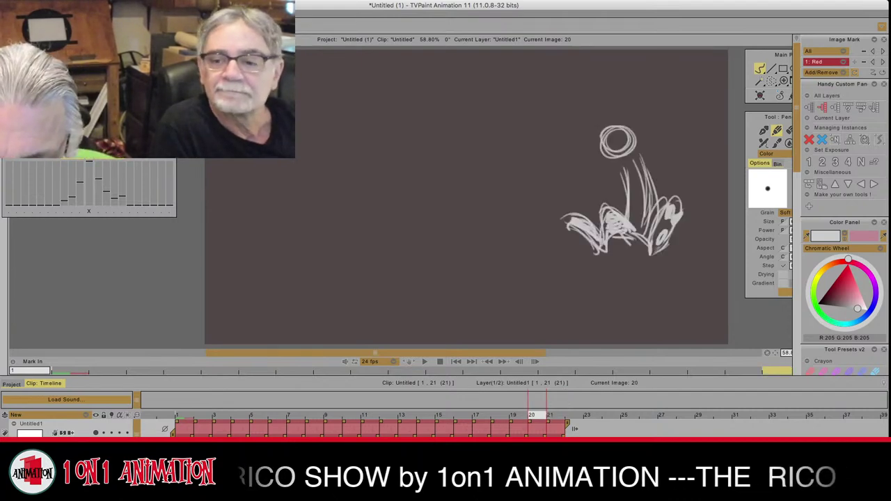
{"action": "key", "text": "Left"}
{"action": "key", "text": "Right"}
{"action": "key", "text": "Right"}
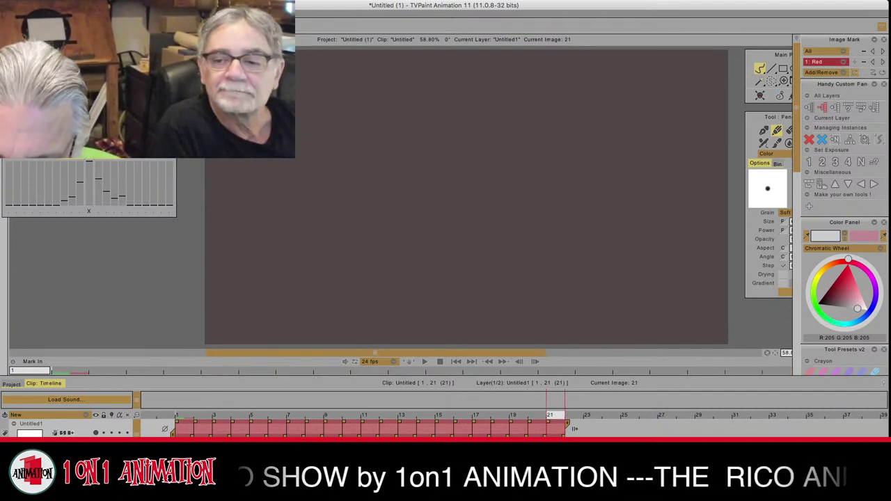
{"action": "key", "text": "Left"}
{"action": "key", "text": "Left"}
{"action": "key", "text": "Right"}
{"action": "key", "text": "Right"}
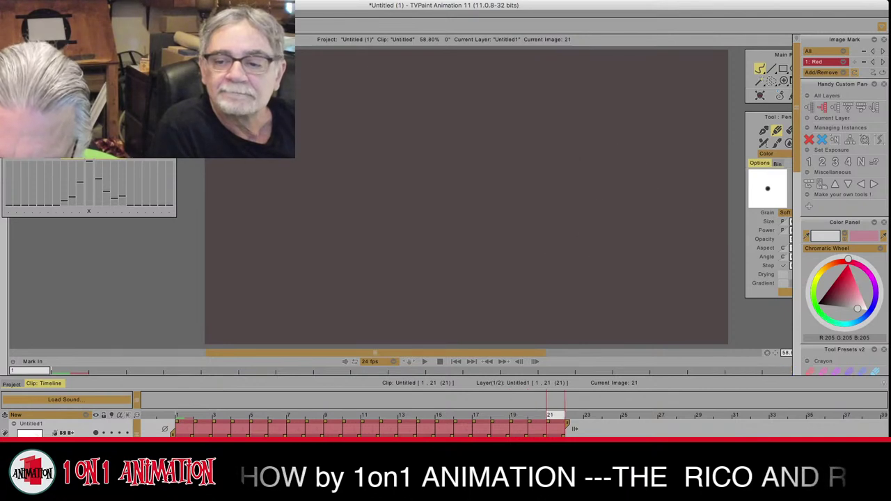
{"action": "key", "text": "Left"}
{"action": "key", "text": "Left"}
{"action": "key", "text": "Right"}
{"action": "key", "text": "Right"}
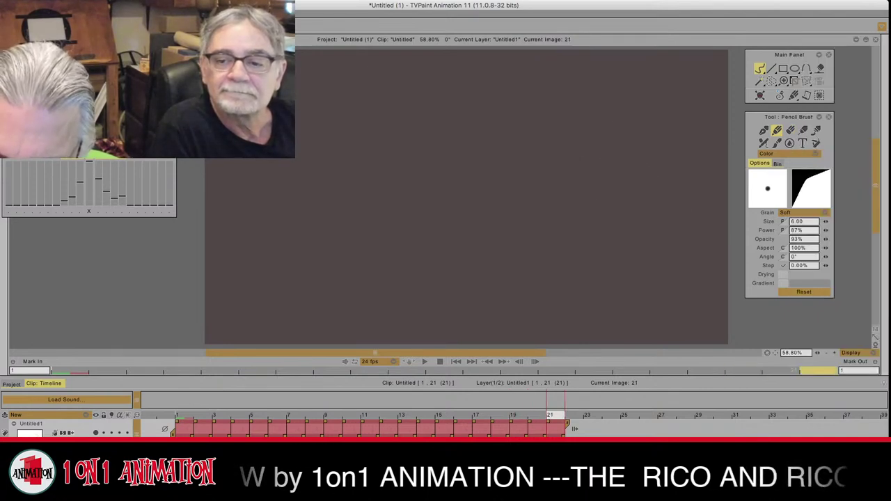
Step: Draw the head as a double circle on frame 21 and add two torso lines below it, comparing with frame 20
{"action": "mouse_move", "coordinate": [638, 148]}
{"action": "left_mouse_down"}
{"action": "mouse_move", "coordinate": [627, 168]}
{"action": "mouse_move", "coordinate": [652, 158]}
{"action": "mouse_move", "coordinate": [635, 149]}
{"action": "left_mouse_up"}
{"action": "key", "text": "Left"}
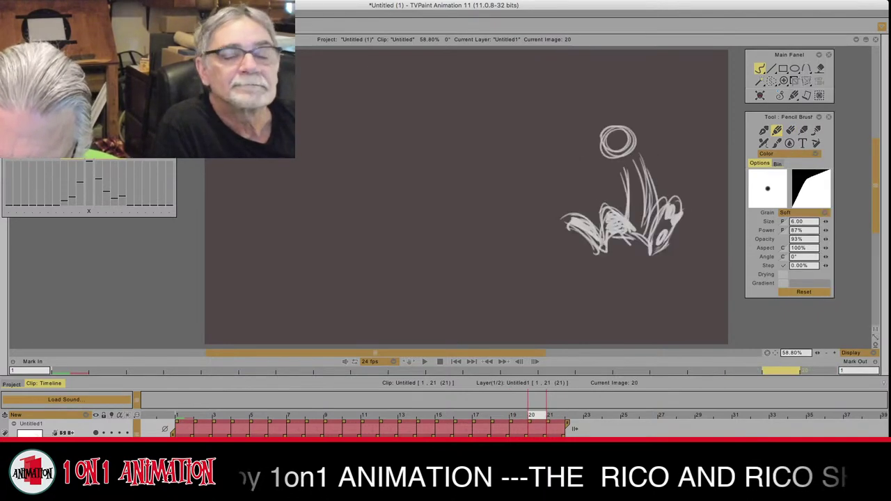
{"action": "key", "text": "Right"}
{"action": "left_click_drag", "start_coordinate": [656, 180], "coordinate": [653, 241]}
{"action": "left_click_drag", "start_coordinate": [634, 185], "coordinate": [633, 219]}
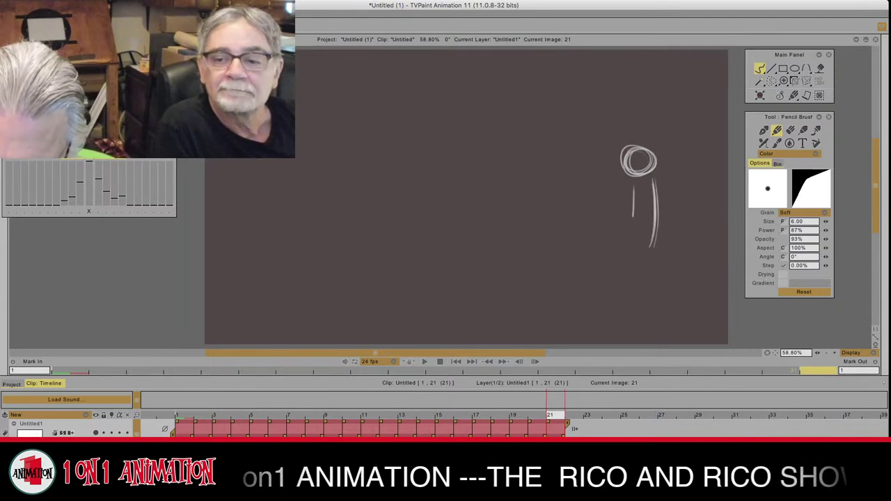
{"action": "key", "text": "Left"}
{"action": "key", "text": "Right"}
{"action": "key", "text": "Left"}
Step: Draw the front leg and its steeply angled foot under the torso on frame 21, and shade the foot
{"action": "mouse_move", "coordinate": [643, 251]}
{"action": "left_mouse_down"}
{"action": "mouse_move", "coordinate": [657, 301]}
{"action": "mouse_move", "coordinate": [681, 243]}
{"action": "mouse_move", "coordinate": [674, 295]}
{"action": "mouse_move", "coordinate": [687, 233]}
{"action": "mouse_move", "coordinate": [661, 287]}
{"action": "left_mouse_up"}
{"action": "key", "text": "Right"}
{"action": "mouse_move", "coordinate": [681, 223]}
{"action": "left_mouse_down"}
{"action": "mouse_move", "coordinate": [666, 287]}
{"action": "mouse_move", "coordinate": [683, 275]}
{"action": "left_mouse_up"}
{"action": "key", "text": "Left"}
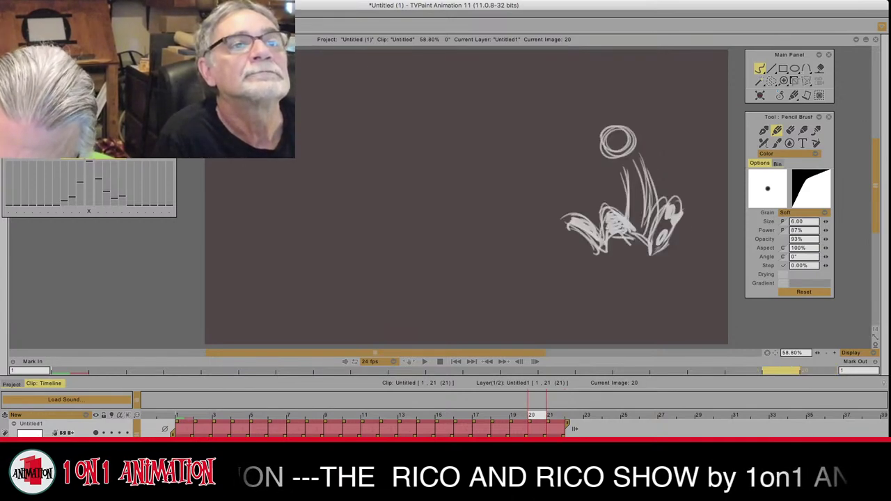
{"action": "key", "text": "Right"}
{"action": "left_click_drag", "start_coordinate": [659, 235], "coordinate": [664, 276]}
{"action": "key", "text": "Left"}
{"action": "key", "text": "Left"}
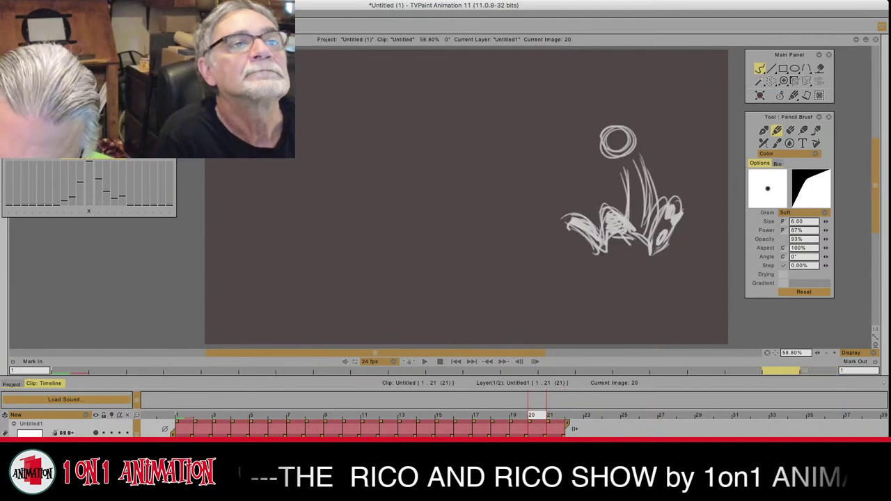
{"action": "key", "text": "Right"}
{"action": "key", "text": "Right"}
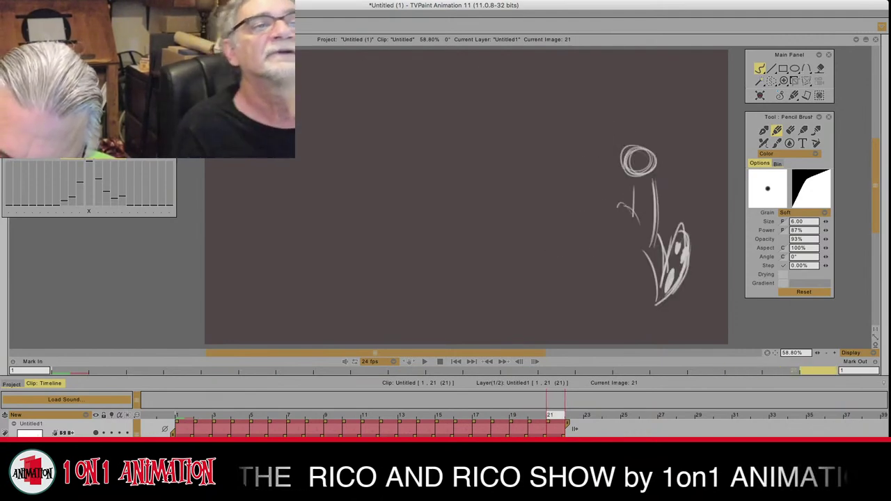
Step: Outline the trailing rear limb behind the torso on frame 21 and arch the thigh line into the front leg
{"action": "key", "text": "Left"}
{"action": "key", "text": "Right"}
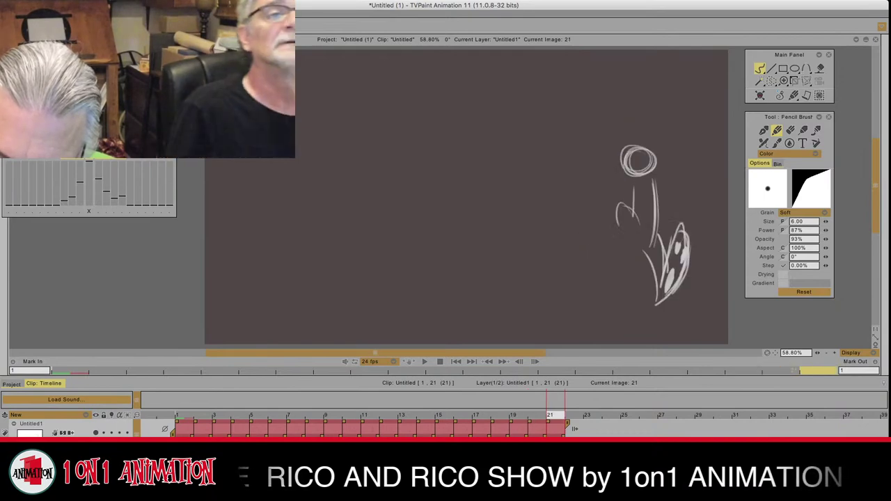
{"action": "key", "text": "Left"}
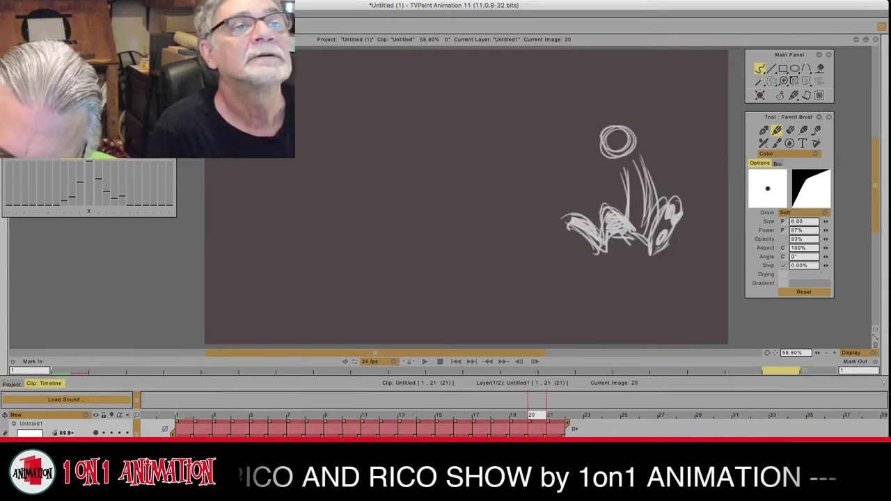
{"action": "key", "text": "Right"}
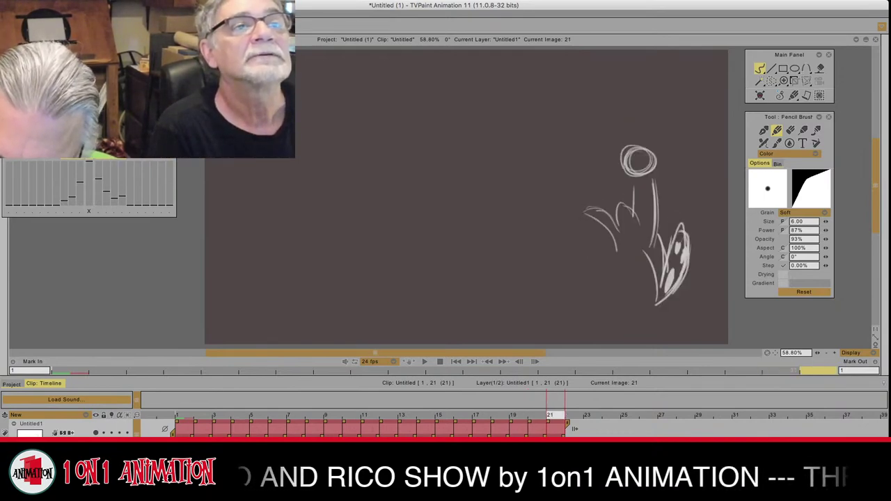
{"action": "key", "text": "Left"}
{"action": "key", "text": "Right"}
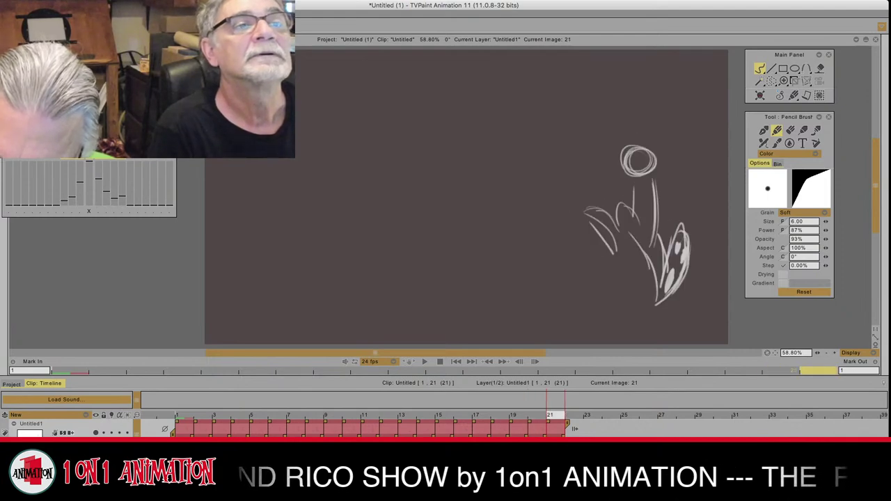
{"action": "mouse_move", "coordinate": [622, 248]}
{"action": "left_mouse_down"}
{"action": "mouse_move", "coordinate": [647, 256]}
{"action": "mouse_move", "coordinate": [656, 285]}
{"action": "left_mouse_up"}
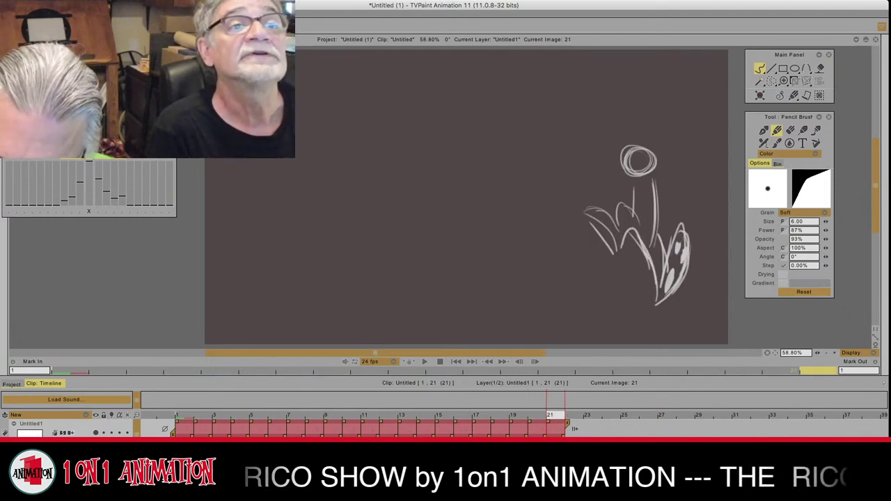
Step: Shade the rear limb on frame 21 with the Pencil Brush, comparing it with frame 20
{"action": "mouse_move", "coordinate": [588, 213]}
{"action": "left_mouse_down"}
{"action": "mouse_move", "coordinate": [617, 253]}
{"action": "mouse_move", "coordinate": [600, 213]}
{"action": "mouse_move", "coordinate": [619, 244]}
{"action": "left_mouse_up"}
{"action": "key", "text": "Left"}
{"action": "key", "text": "Right"}
{"action": "mouse_move", "coordinate": [629, 208]}
{"action": "left_mouse_down"}
{"action": "mouse_move", "coordinate": [621, 230]}
{"action": "mouse_move", "coordinate": [635, 217]}
{"action": "left_mouse_up"}
{"action": "key", "text": "Left"}
{"action": "key", "text": "Right"}
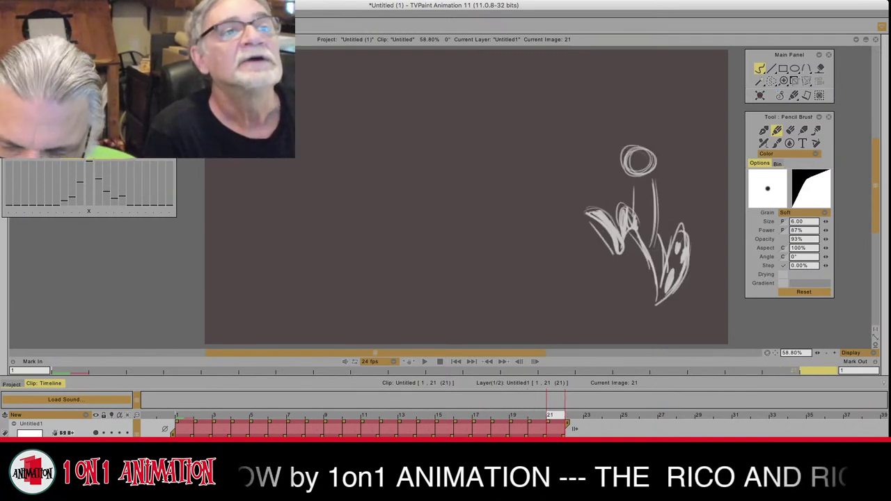
Step: Flip back through the earlier frames and forward to frame 21 to examine the motion of the jump
{"action": "key", "text": "Left"}
{"action": "key", "text": "Left"}
{"action": "key", "text": "Left"}
{"action": "key", "text": "Left"}
{"action": "key", "text": "Left"}
{"action": "key", "text": "Left"}
{"action": "key", "text": "Left"}
{"action": "key", "text": "Left"}
{"action": "key", "text": "Left"}
{"action": "key", "text": "Left"}
{"action": "key", "text": "Right"}
{"action": "key", "text": "Right"}
{"action": "key", "text": "Right"}
{"action": "key", "text": "Right"}
{"action": "key", "text": "Right"}
{"action": "key", "text": "Right"}
{"action": "key", "text": "Right"}
{"action": "key", "text": "Right"}
{"action": "key", "text": "Right"}
{"action": "key", "text": "Right"}
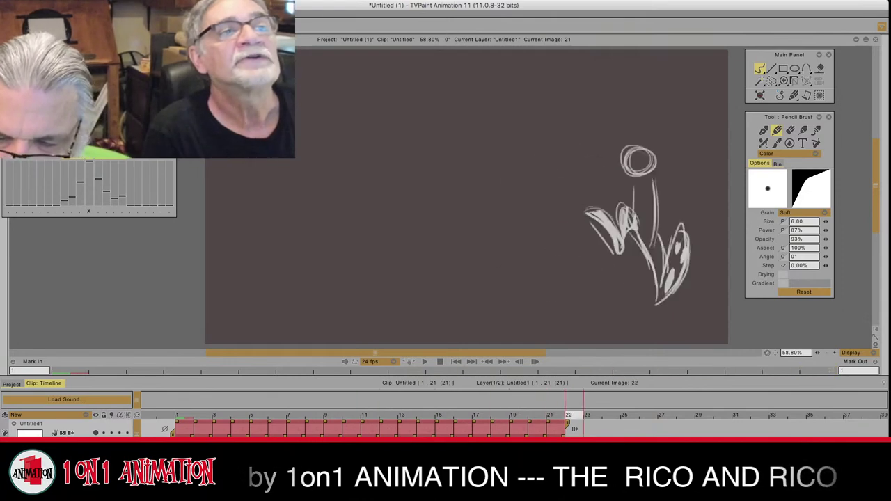
{"action": "key", "text": "Left"}
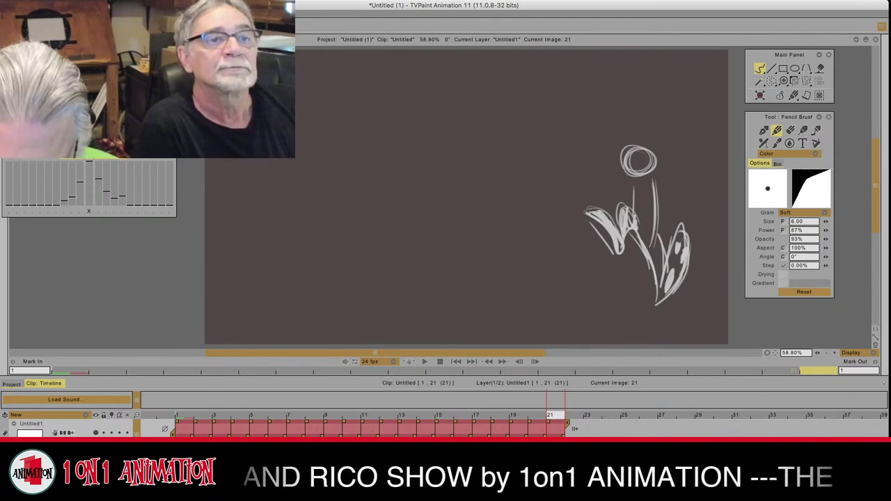
{"action": "key", "text": "Left"}
{"action": "key", "text": "Left"}
{"action": "key", "text": "Left"}
{"action": "key", "text": "Left"}
{"action": "key", "text": "Left"}
{"action": "key", "text": "Right"}
{"action": "key", "text": "Right"}
{"action": "key", "text": "Right"}
{"action": "key", "text": "Right"}
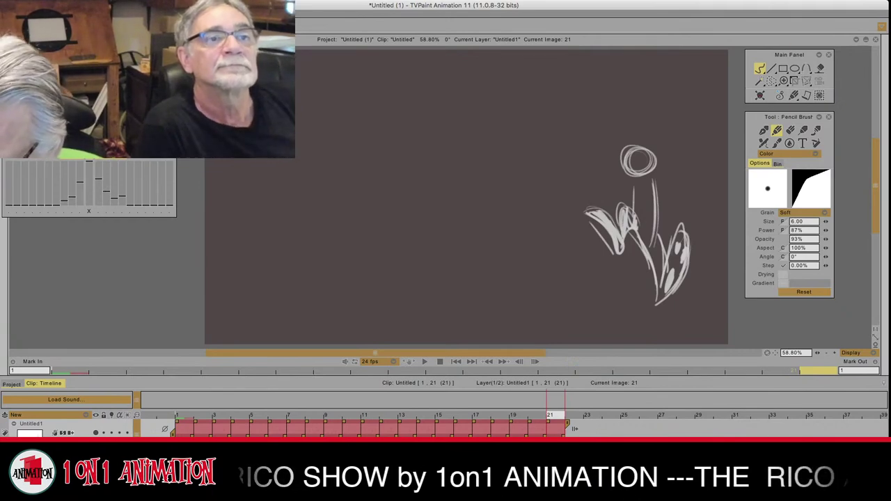
Step: Add a new blank frame 22 with the red image mark
{"action": "mouse_move", "coordinate": [889, 167]}
{"action": "left_click", "coordinate": [822, 140]}
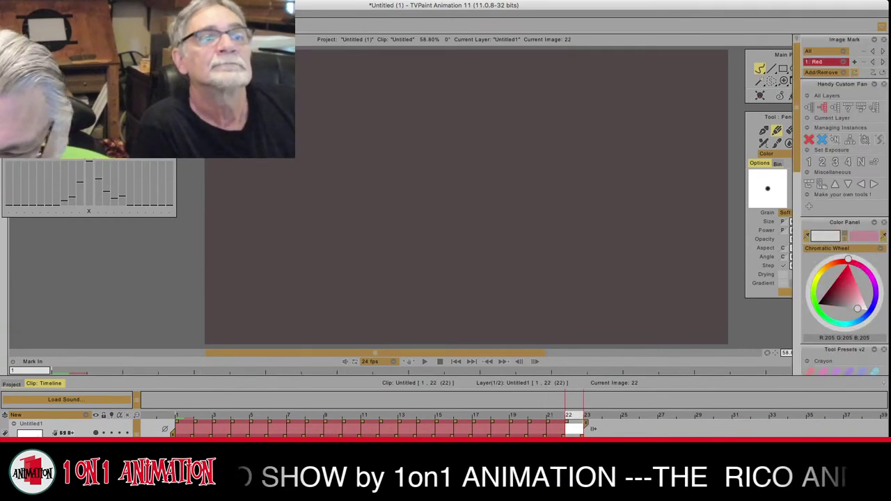
{"action": "key", "text": "Left"}
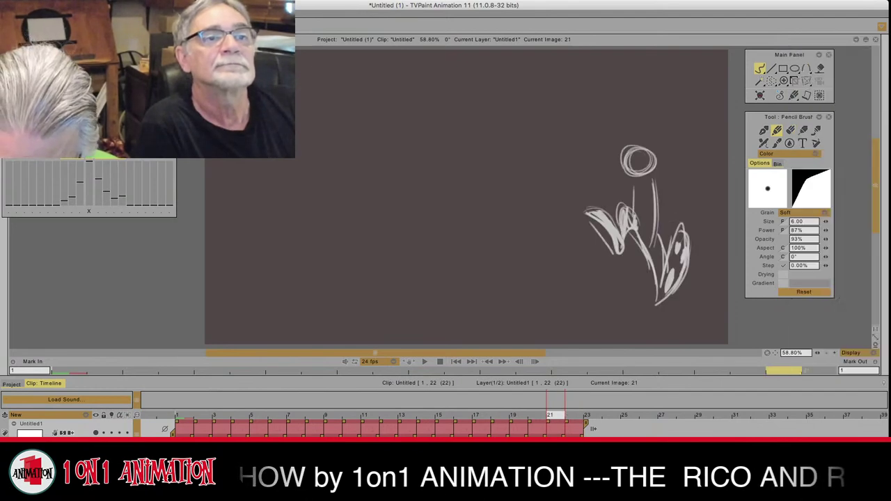
Step: Sketch the landing front foot flat on the ground with the lower leg lines above it on frame 22
{"action": "key", "text": "Right"}
{"action": "mouse_move", "coordinate": [694, 311]}
{"action": "left_mouse_down"}
{"action": "mouse_move", "coordinate": [688, 321]}
{"action": "mouse_move", "coordinate": [649, 308]}
{"action": "mouse_move", "coordinate": [659, 307]}
{"action": "left_mouse_up"}
{"action": "key", "text": "Left"}
{"action": "key", "text": "Right"}
{"action": "mouse_move", "coordinate": [659, 307]}
{"action": "left_mouse_down"}
{"action": "mouse_move", "coordinate": [714, 312]}
{"action": "mouse_move", "coordinate": [705, 321]}
{"action": "mouse_move", "coordinate": [714, 322]}
{"action": "mouse_move", "coordinate": [650, 305]}
{"action": "mouse_move", "coordinate": [712, 308]}
{"action": "mouse_move", "coordinate": [675, 255]}
{"action": "mouse_move", "coordinate": [657, 250]}
{"action": "mouse_move", "coordinate": [658, 308]}
{"action": "left_mouse_up"}
{"action": "left_click_drag", "start_coordinate": [665, 261], "coordinate": [668, 303]}
{"action": "key", "text": "Left"}
{"action": "key", "text": "Left"}
{"action": "key", "text": "Right"}
{"action": "key", "text": "Right"}
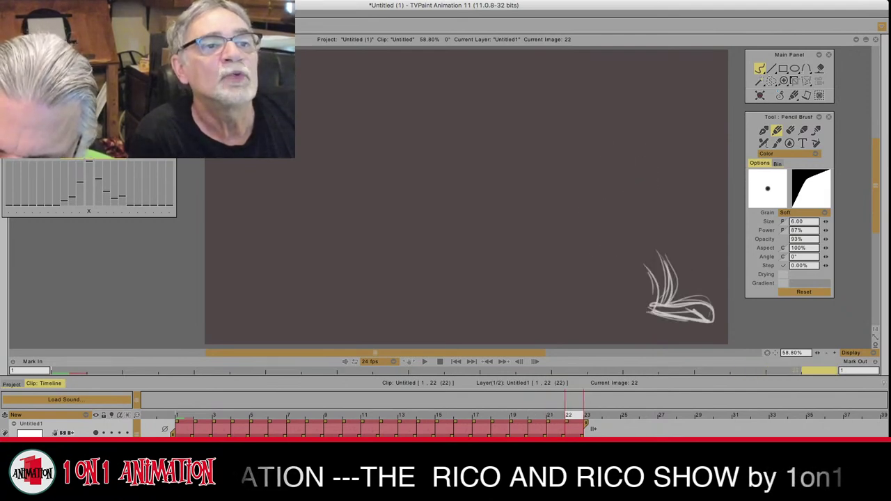
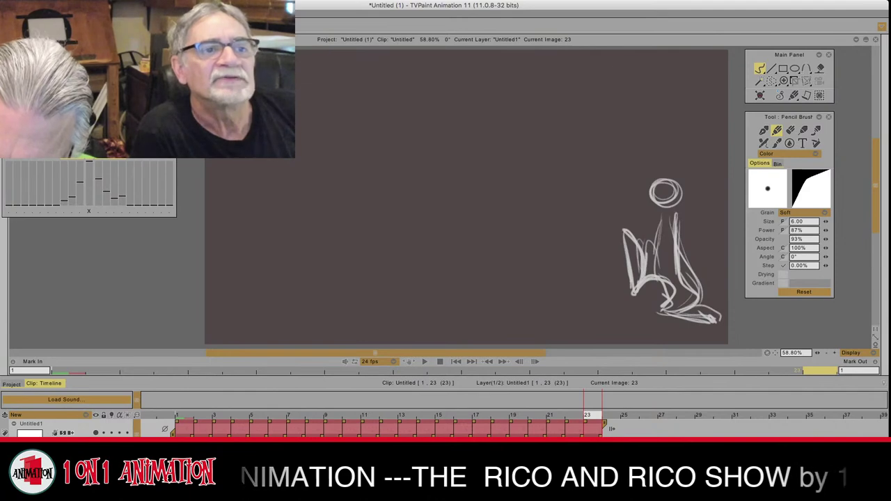
Step: Darken the torso line and shade the rear limb on frame 23, comparing with frame 22
{"action": "key", "text": "Left"}
{"action": "key", "text": "Right"}
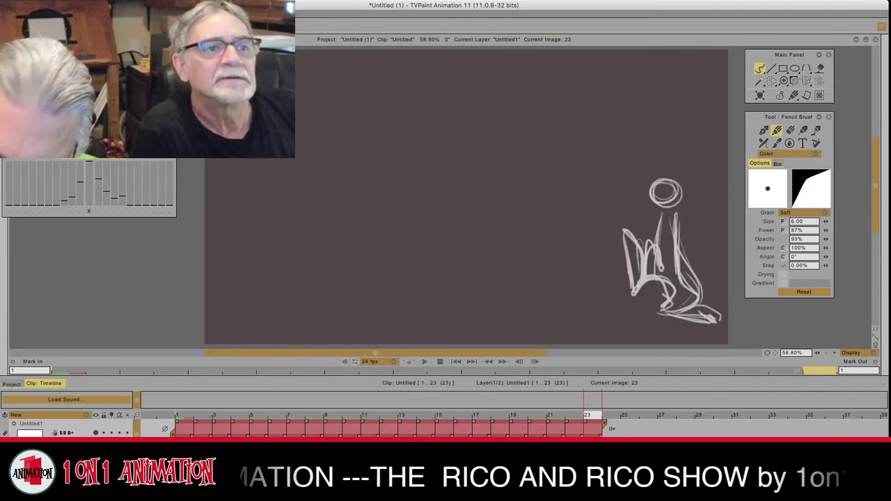
{"action": "mouse_move", "coordinate": [628, 240]}
{"action": "left_mouse_down"}
{"action": "mouse_move", "coordinate": [636, 280]}
{"action": "mouse_move", "coordinate": [633, 239]}
{"action": "mouse_move", "coordinate": [649, 274]}
{"action": "mouse_move", "coordinate": [659, 269]}
{"action": "left_mouse_up"}
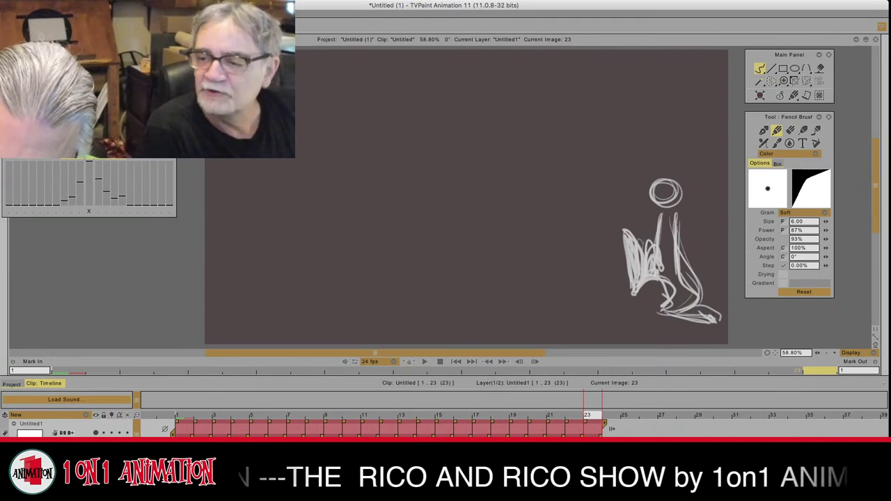
{"action": "key", "text": "Left"}
{"action": "key", "text": "Right"}
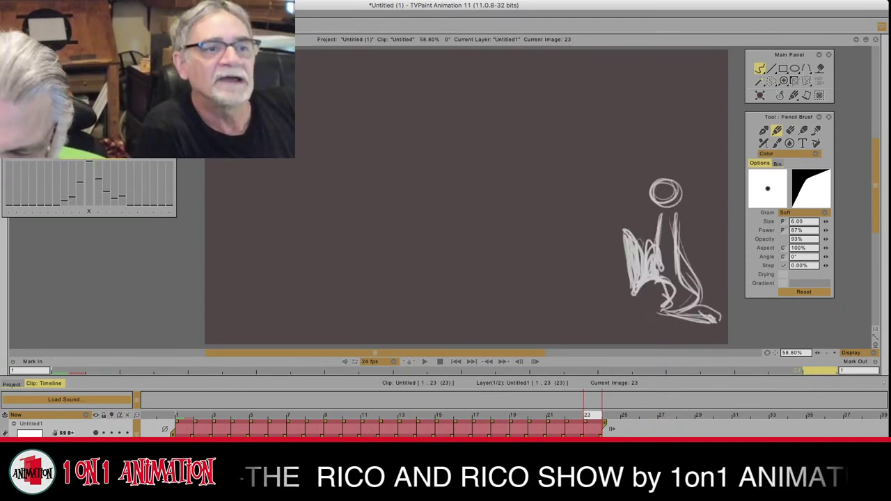
Step: Flip back from frame 23 to frame 9 and forward again to examine how the jump and landing play
{"action": "key", "text": "Left"}
{"action": "key", "text": "Right"}
{"action": "key", "text": "Left"}
{"action": "key", "text": "Left"}
{"action": "key", "text": "Left"}
{"action": "key", "text": "Left"}
{"action": "key", "text": "Left"}
{"action": "key", "text": "Left"}
{"action": "key", "text": "Left"}
{"action": "key", "text": "Left"}
{"action": "key", "text": "Left"}
{"action": "key", "text": "Left"}
{"action": "key", "text": "Left"}
{"action": "key", "text": "Left"}
{"action": "key", "text": "Left"}
{"action": "key", "text": "Left"}
{"action": "key", "text": "Left"}
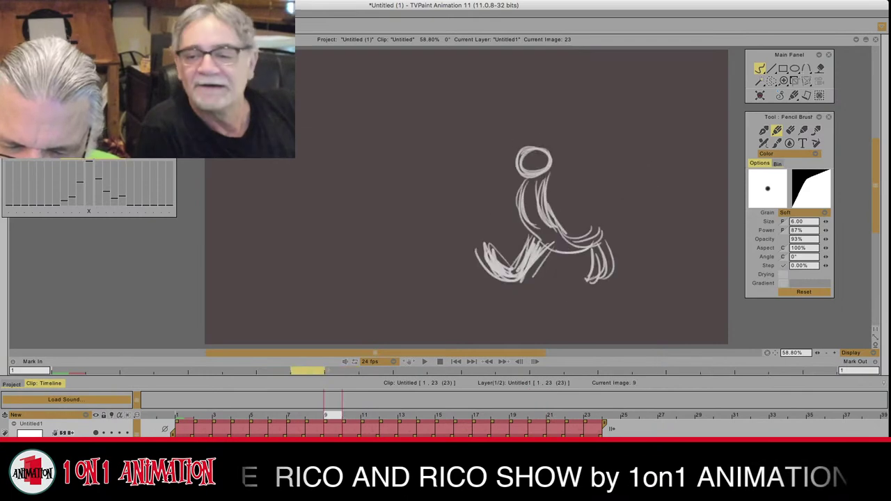
{"action": "key", "text": "Right"}
{"action": "key", "text": "Right"}
{"action": "key", "text": "Right"}
{"action": "key", "text": "Right"}
{"action": "key", "text": "Right"}
{"action": "key", "text": "Right"}
{"action": "key", "text": "Right"}
{"action": "key", "text": "Right"}
{"action": "key", "text": "Right"}
{"action": "key", "text": "Right"}
{"action": "key", "text": "Right"}
{"action": "key", "text": "Right"}
{"action": "key", "text": "Right"}
{"action": "key", "text": "Right"}
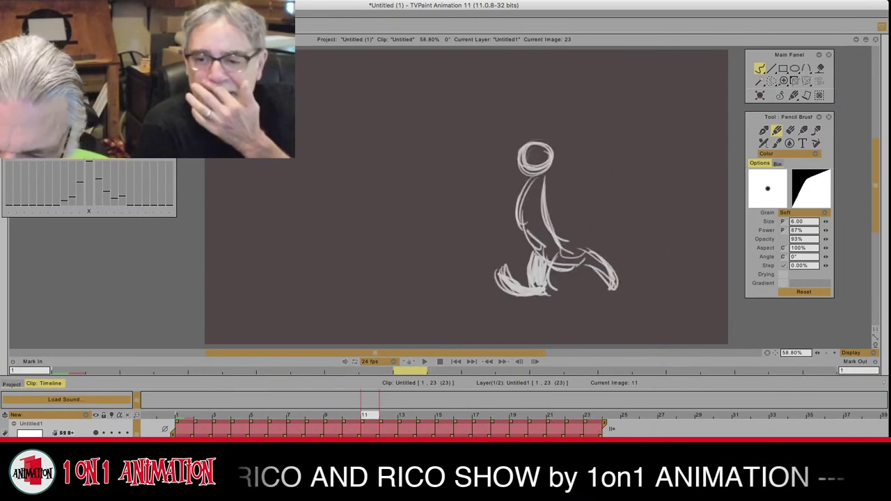
Step: Extend the layer with blank frames 24 and 25, giving frame 25 the red image mark
{"action": "key", "text": "Right"}
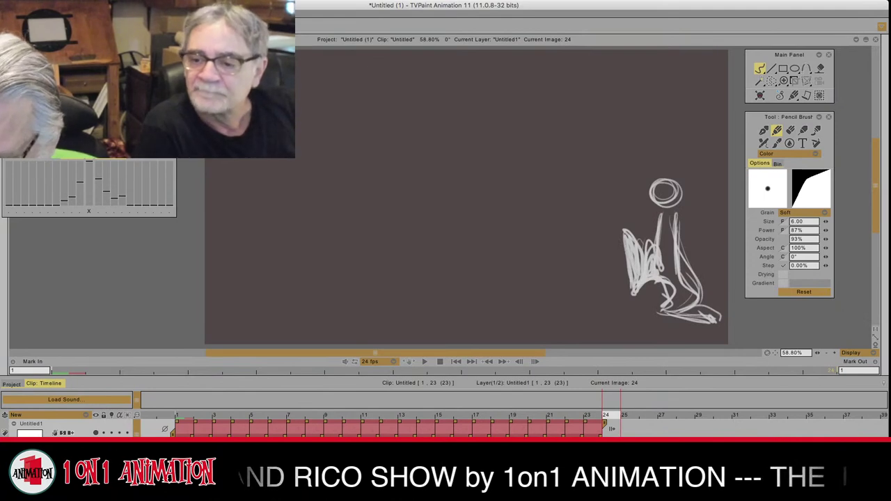
{"action": "mouse_move", "coordinate": [889, 139]}
{"action": "left_click", "coordinate": [823, 140]}
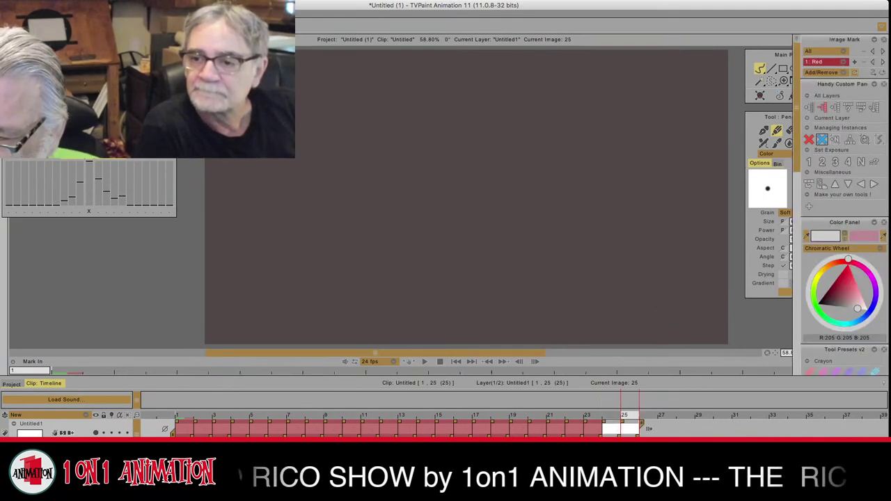
{"action": "key", "text": "Left"}
{"action": "key", "text": "Left"}
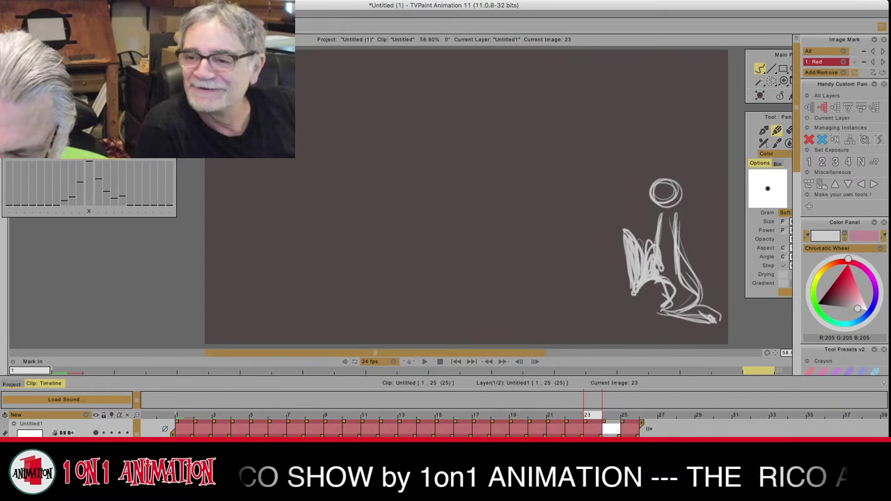
Step: Draw the planted foot on frame 25, matching its position to the foot on frame 23
{"action": "key", "text": "Right"}
{"action": "key", "text": "Right"}
{"action": "mouse_move", "coordinate": [662, 310]}
{"action": "left_mouse_down"}
{"action": "mouse_move", "coordinate": [712, 321]}
{"action": "mouse_move", "coordinate": [677, 310]}
{"action": "left_mouse_up"}
{"action": "key", "text": "Left"}
{"action": "key", "text": "Left"}
{"action": "key", "text": "Right"}
{"action": "key", "text": "Right"}
{"action": "left_click_drag", "start_coordinate": [699, 314], "coordinate": [721, 320]}
{"action": "left_click_drag", "start_coordinate": [671, 310], "coordinate": [717, 315]}
{"action": "key", "text": "Left"}
{"action": "key", "text": "Left"}
{"action": "key", "text": "Right"}
{"action": "key", "text": "Right"}
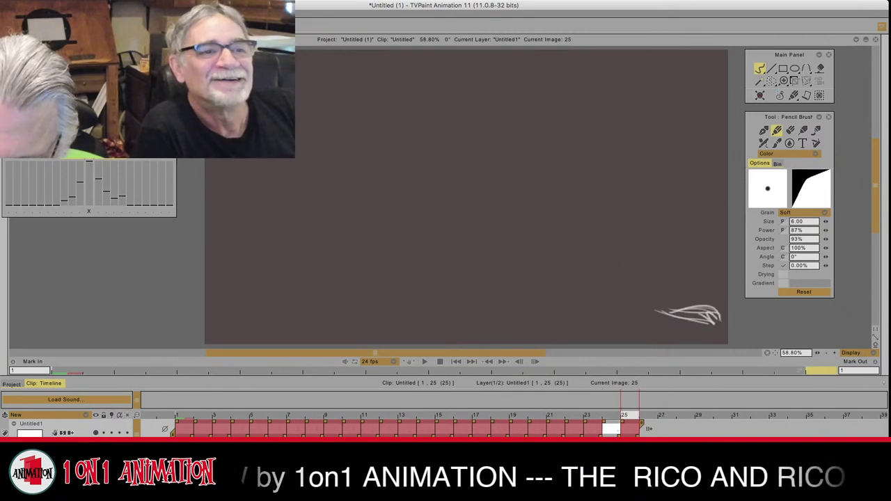
Step: Draw the head as overlapping circles on frame 25, slightly lower and farther forward than on frame 23
{"action": "key", "text": "Left"}
{"action": "key", "text": "Left"}
{"action": "key", "text": "Left"}
{"action": "key", "text": "Right"}
{"action": "key", "text": "Right"}
{"action": "key", "text": "Right"}
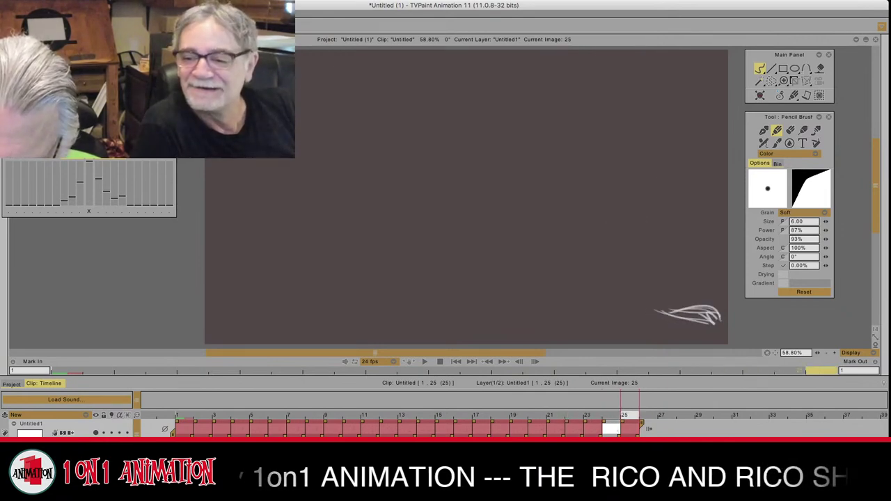
{"action": "mouse_move", "coordinate": [678, 197]}
{"action": "left_mouse_down"}
{"action": "mouse_move", "coordinate": [697, 206]}
{"action": "mouse_move", "coordinate": [662, 203]}
{"action": "left_mouse_up"}
{"action": "key", "text": "Left"}
{"action": "key", "text": "Left"}
{"action": "key", "text": "Right"}
{"action": "key", "text": "Right"}
{"action": "key", "text": "Left"}
{"action": "key", "text": "Left"}
{"action": "key", "text": "Right"}
{"action": "key", "text": "Right"}
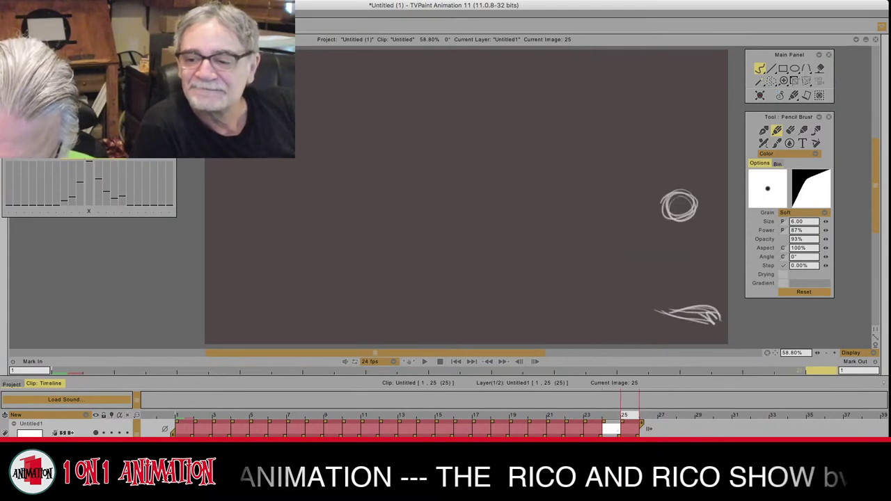
Step: Draw the front body line from below the head on frame 25 and sketch the bent leg over the foot
{"action": "mouse_move", "coordinate": [696, 227]}
{"action": "left_mouse_down"}
{"action": "mouse_move", "coordinate": [695, 281]}
{"action": "mouse_move", "coordinate": [712, 306]}
{"action": "mouse_move", "coordinate": [678, 312]}
{"action": "left_mouse_up"}
{"action": "key", "text": "Left"}
{"action": "key", "text": "Right"}
{"action": "left_click_drag", "start_coordinate": [695, 274], "coordinate": [706, 300]}
{"action": "mouse_move", "coordinate": [697, 270]}
{"action": "left_mouse_down"}
{"action": "mouse_move", "coordinate": [693, 290]}
{"action": "mouse_move", "coordinate": [709, 311]}
{"action": "left_mouse_up"}
{"action": "left_click_drag", "start_coordinate": [709, 299], "coordinate": [682, 315]}
{"action": "mouse_move", "coordinate": [694, 278]}
{"action": "left_mouse_down"}
{"action": "mouse_move", "coordinate": [709, 299]}
{"action": "mouse_move", "coordinate": [673, 310]}
{"action": "mouse_move", "coordinate": [696, 311]}
{"action": "left_mouse_up"}
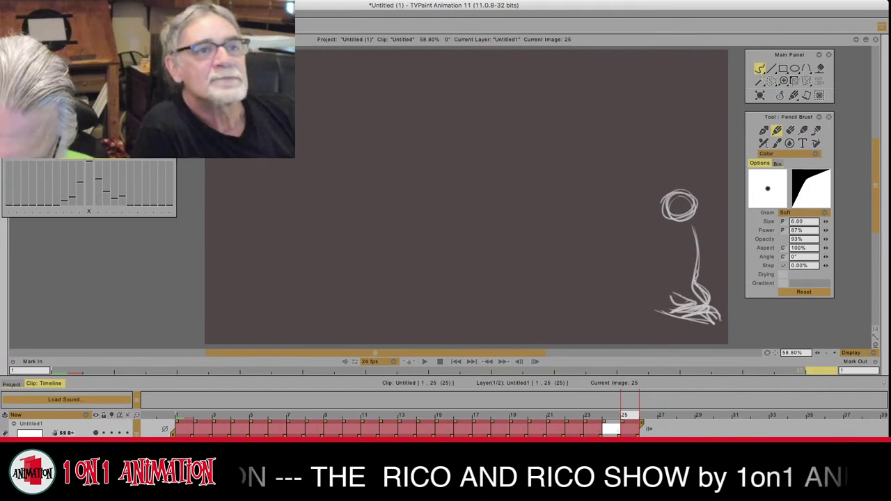
{"action": "key", "text": "Left"}
{"action": "key", "text": "Left"}
{"action": "key", "text": "Right"}
{"action": "key", "text": "Right"}
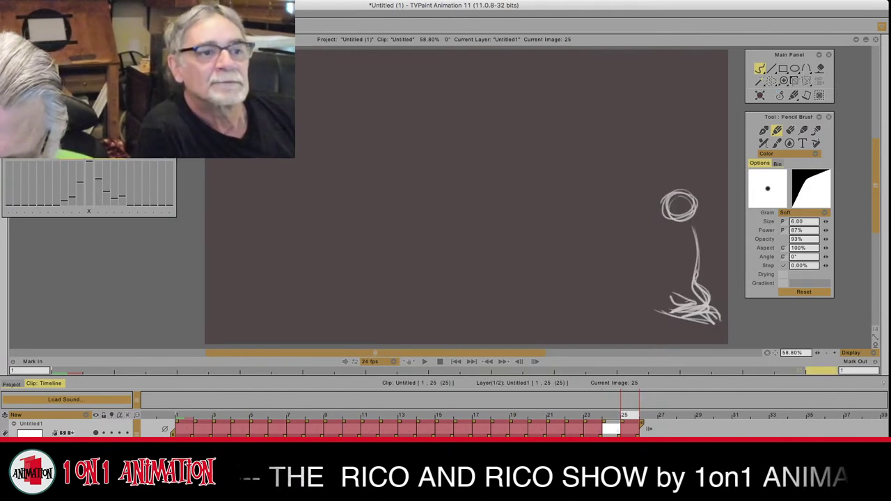
Step: Reinforce the front torso line on frame 25 and add the back torso line, comparing with frame 23
{"action": "mouse_move", "coordinate": [697, 223]}
{"action": "left_mouse_down"}
{"action": "mouse_move", "coordinate": [695, 277]}
{"action": "mouse_move", "coordinate": [697, 225]}
{"action": "left_mouse_up"}
{"action": "mouse_move", "coordinate": [701, 224]}
{"action": "left_mouse_down"}
{"action": "mouse_move", "coordinate": [702, 276]}
{"action": "mouse_move", "coordinate": [678, 266]}
{"action": "left_mouse_up"}
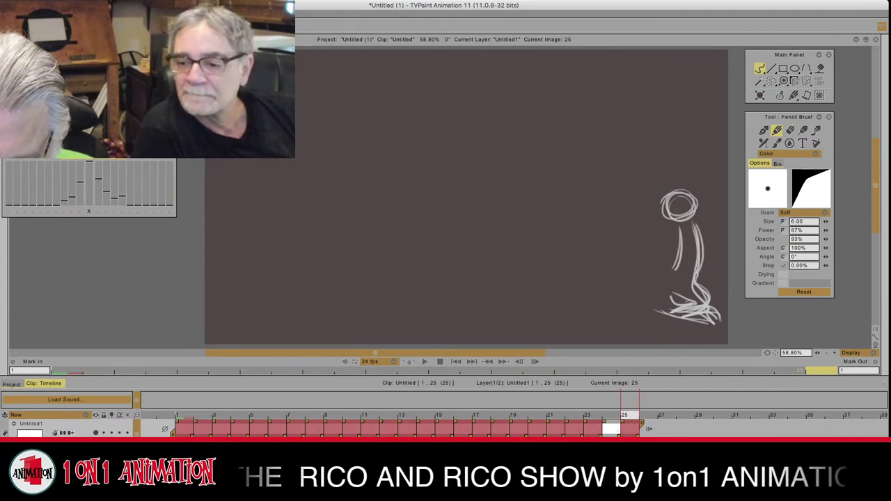
{"action": "key", "text": "Left"}
{"action": "key", "text": "Left"}
{"action": "key", "text": "Right"}
{"action": "key", "text": "Right"}
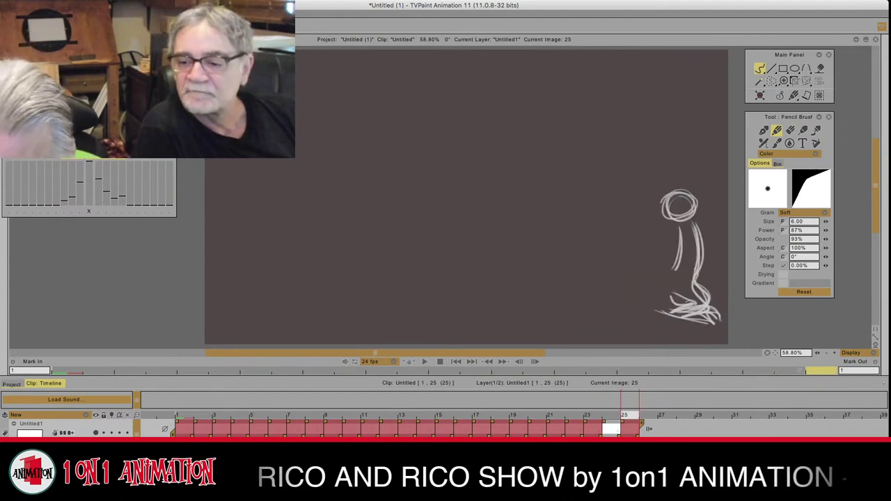
Step: Add a short leg line above the planted foot on frame 25, checking its placement against frame 23
{"action": "key", "text": "Left"}
{"action": "key", "text": "Left"}
{"action": "key", "text": "Right"}
{"action": "key", "text": "Right"}
{"action": "mouse_move", "coordinate": [664, 298]}
{"action": "left_mouse_down"}
{"action": "mouse_move", "coordinate": [690, 293]}
{"action": "mouse_move", "coordinate": [692, 303]}
{"action": "left_mouse_up"}
{"action": "key", "text": "Left"}
{"action": "key", "text": "Left"}
{"action": "key", "text": "Right"}
{"action": "key", "text": "Right"}
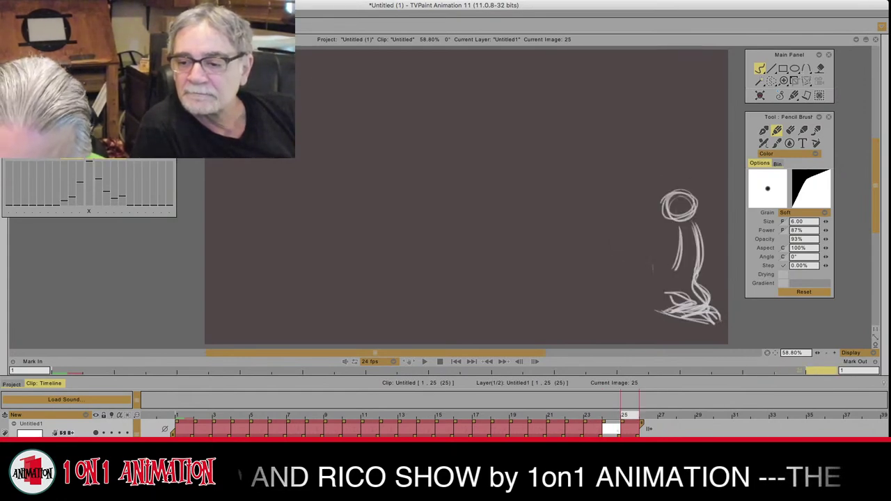
Step: Sketch the outline of the raised free foot and the bent knee in front of the torso on frame 25, using frame 23 as reference
{"action": "mouse_move", "coordinate": [653, 268]}
{"action": "left_mouse_down"}
{"action": "mouse_move", "coordinate": [640, 244]}
{"action": "mouse_move", "coordinate": [648, 276]}
{"action": "left_mouse_up"}
{"action": "mouse_move", "coordinate": [629, 243]}
{"action": "left_mouse_down"}
{"action": "mouse_move", "coordinate": [633, 278]}
{"action": "mouse_move", "coordinate": [629, 272]}
{"action": "left_mouse_up"}
{"action": "mouse_move", "coordinate": [627, 235]}
{"action": "left_mouse_down"}
{"action": "mouse_move", "coordinate": [637, 285]}
{"action": "mouse_move", "coordinate": [676, 275]}
{"action": "mouse_move", "coordinate": [663, 254]}
{"action": "left_mouse_up"}
{"action": "key", "text": "Left"}
{"action": "key", "text": "Left"}
{"action": "key", "text": "Right"}
{"action": "key", "text": "Right"}
{"action": "mouse_move", "coordinate": [664, 253]}
{"action": "left_mouse_down"}
{"action": "mouse_move", "coordinate": [677, 276]}
{"action": "mouse_move", "coordinate": [665, 253]}
{"action": "left_mouse_up"}
Step: Draw the underside of the free leg back to the planted leg and thicken the raised foot on frame 25, comparing with frame 23
{"action": "mouse_move", "coordinate": [638, 281]}
{"action": "left_mouse_down"}
{"action": "mouse_move", "coordinate": [640, 294]}
{"action": "mouse_move", "coordinate": [676, 288]}
{"action": "mouse_move", "coordinate": [687, 303]}
{"action": "left_mouse_up"}
{"action": "mouse_move", "coordinate": [640, 294]}
{"action": "left_mouse_down"}
{"action": "mouse_move", "coordinate": [678, 291]}
{"action": "mouse_move", "coordinate": [633, 236]}
{"action": "left_mouse_up"}
{"action": "left_click_drag", "start_coordinate": [633, 268], "coordinate": [629, 238]}
{"action": "mouse_move", "coordinate": [625, 240]}
{"action": "left_mouse_down"}
{"action": "mouse_move", "coordinate": [651, 267]}
{"action": "mouse_move", "coordinate": [638, 258]}
{"action": "mouse_move", "coordinate": [647, 289]}
{"action": "left_mouse_up"}
{"action": "key", "text": "Left"}
{"action": "key", "text": "Left"}
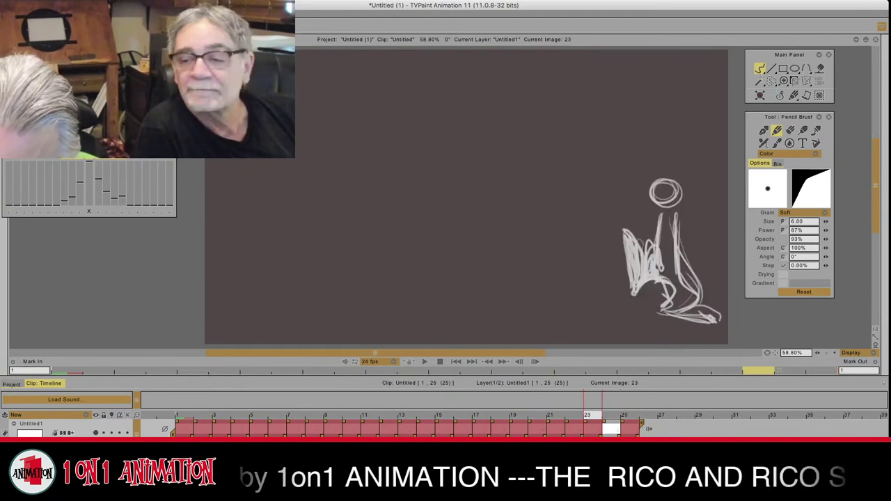
{"action": "key", "text": "Right"}
{"action": "key", "text": "Right"}
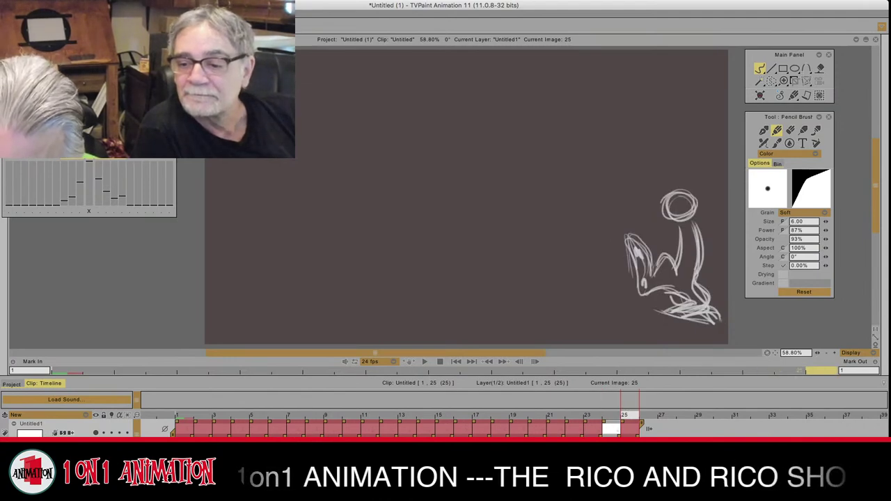
Step: Reinforce the front torso line and the outer edge of the raised foot on frame 25, rechecking against frame 23
{"action": "left_click_drag", "start_coordinate": [683, 234], "coordinate": [680, 266]}
{"action": "key", "text": "Left"}
{"action": "key", "text": "Left"}
{"action": "key", "text": "Right"}
{"action": "key", "text": "Right"}
{"action": "left_click_drag", "start_coordinate": [627, 235], "coordinate": [652, 257]}
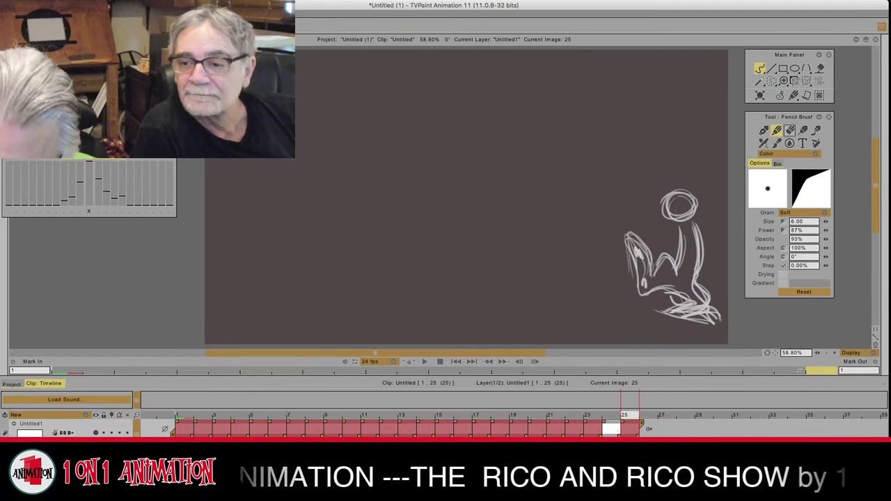
Step: Erase stray lines around the bent leg on frame 25 and redraw the knee and lower leg between the raised foot and torso
{"action": "left_click", "coordinate": [791, 130]}
{"action": "mouse_move", "coordinate": [656, 273]}
{"action": "left_mouse_down"}
{"action": "mouse_move", "coordinate": [665, 257]}
{"action": "mouse_move", "coordinate": [683, 278]}
{"action": "left_mouse_up"}
{"action": "left_click", "coordinate": [777, 130]}
{"action": "mouse_move", "coordinate": [645, 281]}
{"action": "left_mouse_down"}
{"action": "mouse_move", "coordinate": [663, 262]}
{"action": "mouse_move", "coordinate": [674, 277]}
{"action": "mouse_move", "coordinate": [679, 261]}
{"action": "mouse_move", "coordinate": [670, 282]}
{"action": "left_mouse_up"}
{"action": "left_click", "coordinate": [791, 130]}
{"action": "left_click", "coordinate": [777, 130]}
{"action": "mouse_move", "coordinate": [679, 260]}
{"action": "left_mouse_down"}
{"action": "mouse_move", "coordinate": [672, 288]}
{"action": "mouse_move", "coordinate": [670, 273]}
{"action": "mouse_move", "coordinate": [648, 271]}
{"action": "mouse_move", "coordinate": [668, 259]}
{"action": "mouse_move", "coordinate": [654, 287]}
{"action": "mouse_move", "coordinate": [668, 278]}
{"action": "left_mouse_up"}
{"action": "key", "text": "e"}
{"action": "key", "text": "e"}
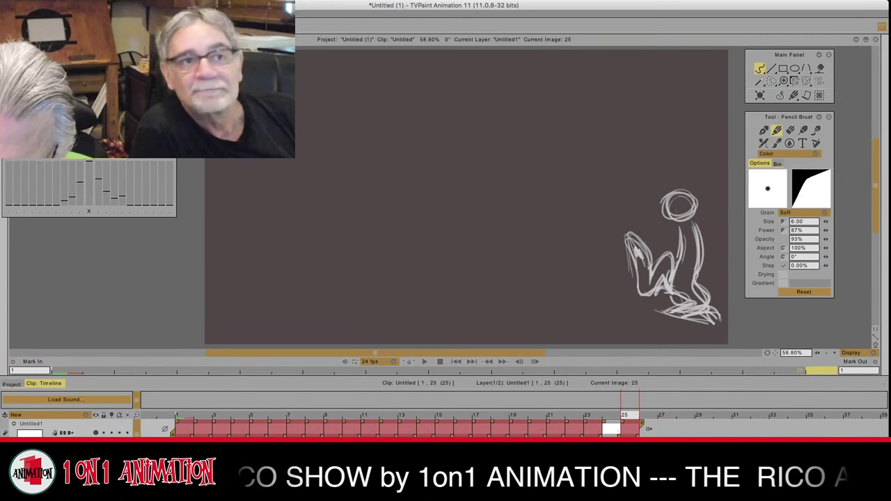
Step: Draw the arm reaching forward from the shoulder with a scribbled hand over the raised foot on frame 25, comparing with frame 23
{"action": "mouse_move", "coordinate": [655, 251]}
{"action": "left_mouse_down"}
{"action": "mouse_move", "coordinate": [694, 224]}
{"action": "mouse_move", "coordinate": [655, 249]}
{"action": "mouse_move", "coordinate": [697, 236]}
{"action": "left_mouse_up"}
{"action": "mouse_move", "coordinate": [650, 252]}
{"action": "left_mouse_down"}
{"action": "mouse_move", "coordinate": [693, 224]}
{"action": "mouse_move", "coordinate": [673, 225]}
{"action": "mouse_move", "coordinate": [639, 263]}
{"action": "mouse_move", "coordinate": [653, 253]}
{"action": "mouse_move", "coordinate": [631, 263]}
{"action": "mouse_move", "coordinate": [628, 249]}
{"action": "left_mouse_up"}
{"action": "key", "text": "Left"}
{"action": "key", "text": "Left"}
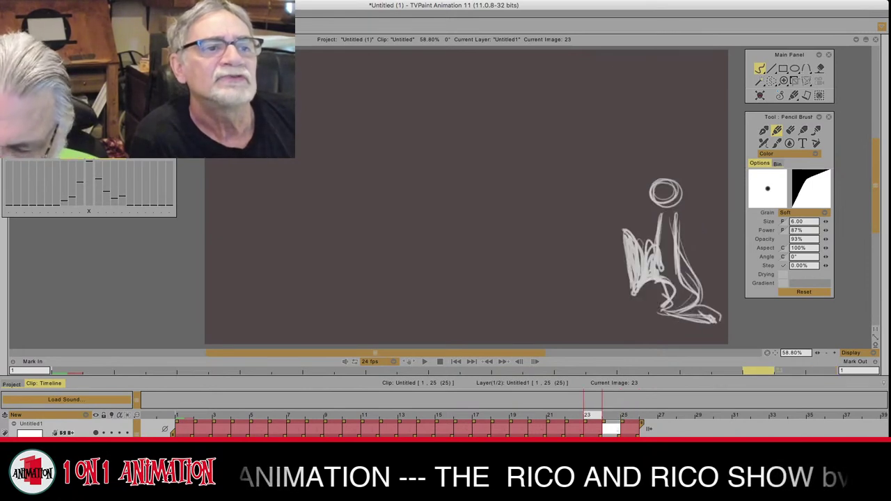
{"action": "key", "text": "Right"}
{"action": "key", "text": "Right"}
Step: Compare the pose on frame 25 with frames 21 and 23 to check the landing motion
{"action": "key", "text": "Left"}
{"action": "key", "text": "Left"}
{"action": "key", "text": "Left"}
{"action": "key", "text": "Left"}
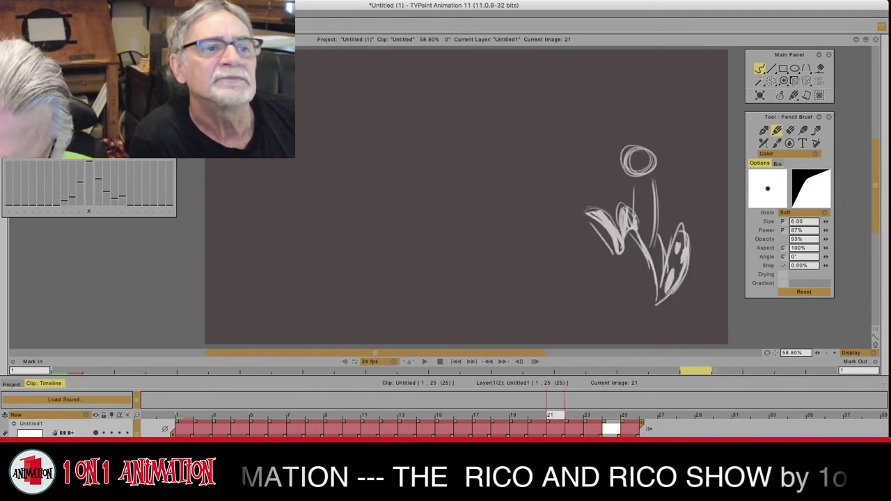
{"action": "key", "text": "Right"}
{"action": "key", "text": "Right"}
{"action": "key", "text": "Right"}
{"action": "key", "text": "Right"}
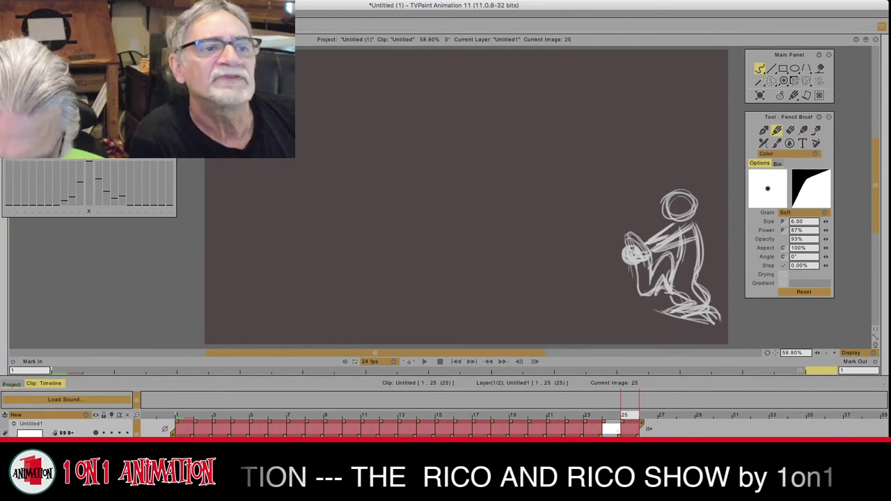
{"action": "key", "text": "Left"}
{"action": "key", "text": "Left"}
{"action": "key", "text": "Right"}
{"action": "key", "text": "Right"}
Step: Step back to frame 1 and forward through the drawings to review the whole jump
{"action": "key", "text": "Left"}
{"action": "key", "text": "Left"}
{"action": "key", "text": "Left"}
{"action": "key", "text": "Left"}
{"action": "key", "text": "Left"}
{"action": "key", "text": "Left"}
{"action": "key", "text": "Left"}
{"action": "key", "text": "Left"}
{"action": "key", "text": "Left"}
{"action": "key", "text": "Left"}
{"action": "key", "text": "Left"}
{"action": "key", "text": "Left"}
{"action": "key", "text": "Left"}
{"action": "key", "text": "Left"}
{"action": "key", "text": "Left"}
{"action": "key", "text": "Left"}
{"action": "key", "text": "Left"}
{"action": "key", "text": "Left"}
{"action": "key", "text": "Left"}
{"action": "key", "text": "Left"}
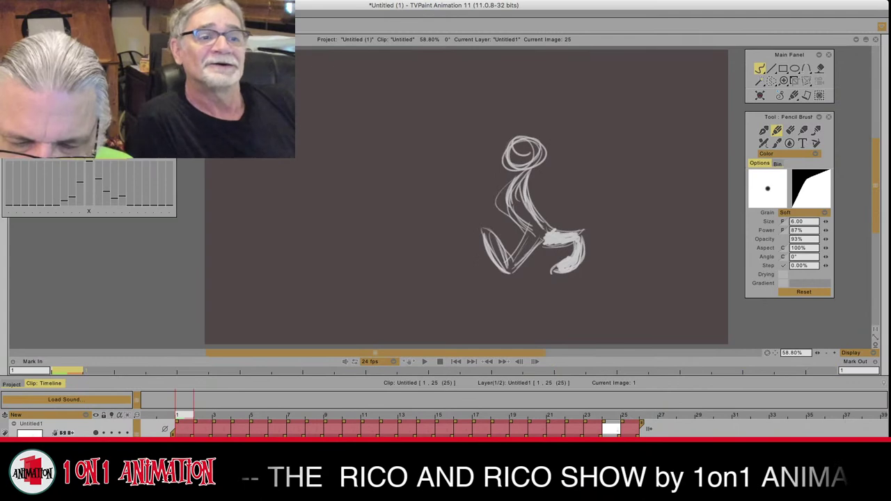
{"action": "key", "text": "Right"}
{"action": "key", "text": "Right"}
{"action": "key", "text": "Right"}
{"action": "key", "text": "Right"}
{"action": "key", "text": "Right"}
{"action": "key", "text": "Right"}
{"action": "key", "text": "Right"}
{"action": "key", "text": "Right"}
{"action": "key", "text": "Right"}
{"action": "key", "text": "Right"}
{"action": "key", "text": "Right"}
{"action": "key", "text": "Right"}
{"action": "key", "text": "Right"}
{"action": "key", "text": "Right"}
{"action": "key", "text": "Right"}
{"action": "key", "text": "Right"}
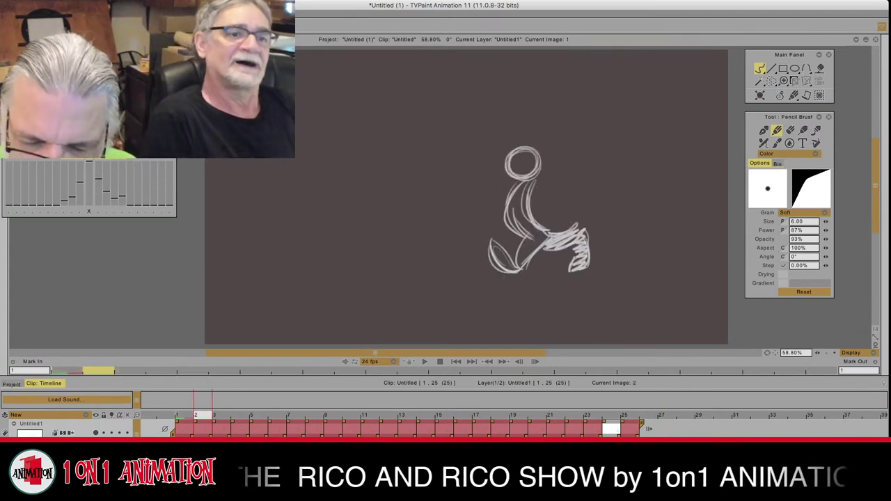
{"action": "key", "text": "Right"}
{"action": "key", "text": "Right"}
{"action": "key", "text": "Right"}
{"action": "key", "text": "Right"}
{"action": "key", "text": "Right"}
{"action": "key", "text": "Right"}
{"action": "key", "text": "Right"}
{"action": "key", "text": "Right"}
{"action": "key", "text": "Right"}
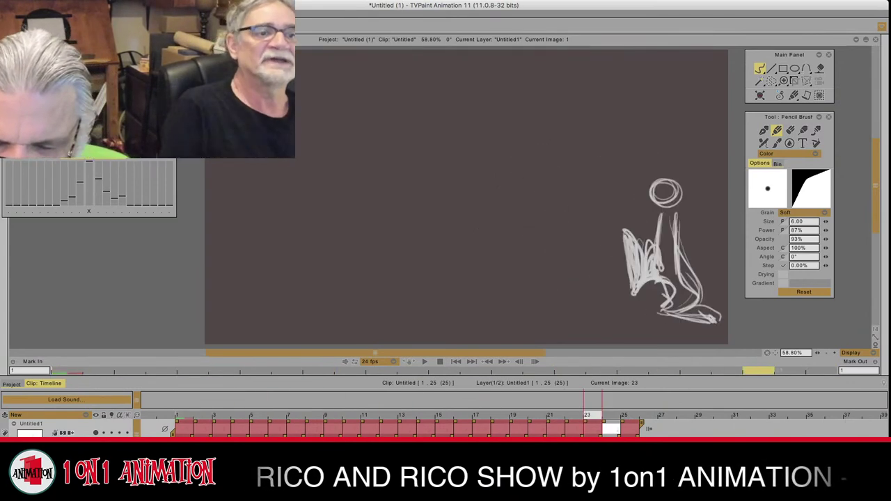
Step: Flip back and forth through the drawings to review the whole jump from the opening pose to the landing
{"action": "key", "text": "Left"}
{"action": "key", "text": "Left"}
{"action": "key", "text": "Left"}
{"action": "key", "text": "Left"}
{"action": "key", "text": "Left"}
{"action": "key", "text": "Left"}
{"action": "key", "text": "Left"}
{"action": "key", "text": "Left"}
{"action": "key", "text": "Left"}
{"action": "key", "text": "Left"}
{"action": "key", "text": "Left"}
{"action": "key", "text": "Left"}
{"action": "key", "text": "Left"}
{"action": "key", "text": "Left"}
{"action": "key", "text": "Left"}
{"action": "key", "text": "Left"}
{"action": "key", "text": "Left"}
{"action": "key", "text": "Left"}
{"action": "key", "text": "Left"}
{"action": "key", "text": "Right"}
{"action": "key", "text": "Right"}
{"action": "key", "text": "Right"}
{"action": "key", "text": "Right"}
{"action": "key", "text": "Right"}
{"action": "key", "text": "Right"}
{"action": "key", "text": "Right"}
{"action": "key", "text": "Right"}
{"action": "key", "text": "Right"}
{"action": "key", "text": "Right"}
{"action": "key", "text": "Right"}
{"action": "key", "text": "Right"}
{"action": "key", "text": "Right"}
{"action": "key", "text": "Right"}
{"action": "key", "text": "Right"}
{"action": "key", "text": "Right"}
{"action": "key", "text": "Right"}
{"action": "key", "text": "Right"}
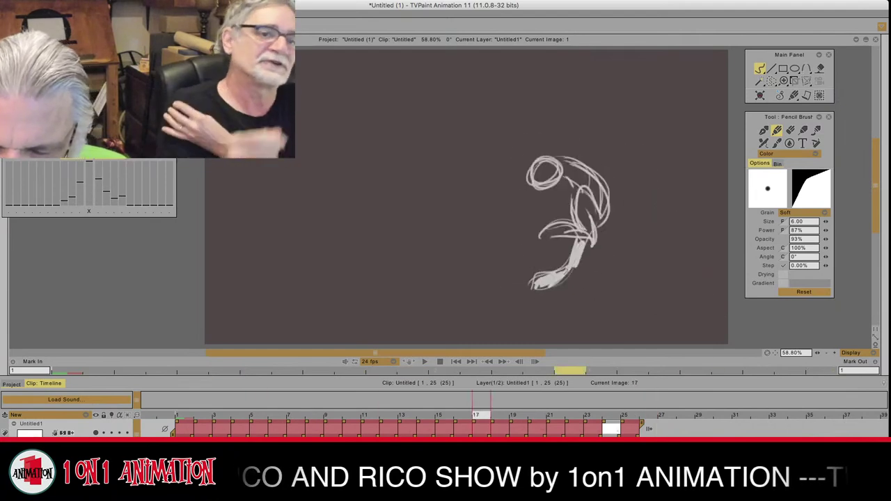
{"action": "key", "text": "Left"}
{"action": "key", "text": "Left"}
{"action": "key", "text": "Left"}
{"action": "key", "text": "Left"}
{"action": "key", "text": "Left"}
{"action": "key", "text": "Left"}
{"action": "key", "text": "Left"}
{"action": "key", "text": "Left"}
{"action": "key", "text": "Left"}
{"action": "key", "text": "Left"}
{"action": "key", "text": "Left"}
{"action": "key", "text": "Left"}
{"action": "key", "text": "Left"}
{"action": "key", "text": "Left"}
{"action": "key", "text": "Left"}
{"action": "key", "text": "Left"}
{"action": "key", "text": "Left"}
{"action": "key", "text": "Left"}
{"action": "key", "text": "Left"}
{"action": "key", "text": "Left"}
{"action": "key", "text": "Right"}
{"action": "key", "text": "Right"}
{"action": "key", "text": "Right"}
{"action": "key", "text": "Right"}
{"action": "key", "text": "Right"}
{"action": "key", "text": "Right"}
{"action": "key", "text": "Right"}
{"action": "key", "text": "Right"}
{"action": "key", "text": "Right"}
{"action": "key", "text": "Right"}
{"action": "key", "text": "Right"}
{"action": "key", "text": "Right"}
{"action": "key", "text": "Right"}
{"action": "key", "text": "Right"}
{"action": "key", "text": "Right"}
{"action": "key", "text": "Right"}
{"action": "key", "text": "Right"}
{"action": "key", "text": "Right"}
{"action": "key", "text": "Right"}
{"action": "key", "text": "Right"}
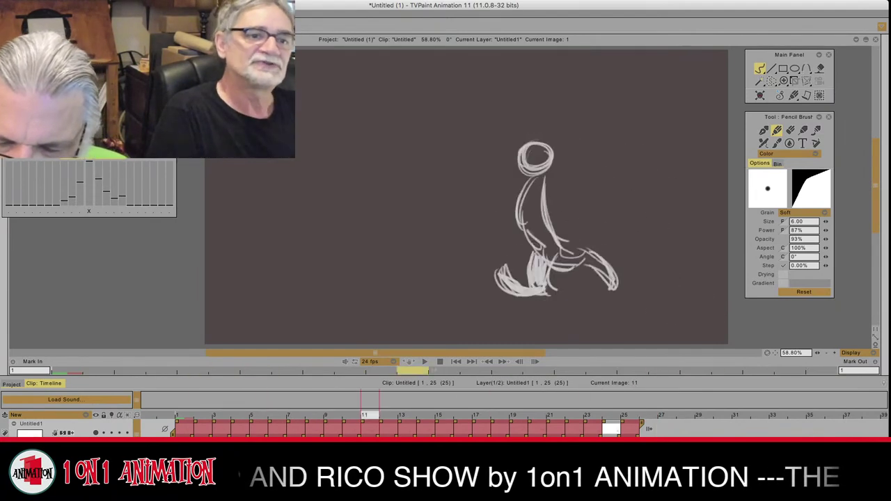
{"action": "key", "text": "Left"}
{"action": "key", "text": "Left"}
{"action": "key", "text": "Left"}
{"action": "key", "text": "Left"}
{"action": "key", "text": "Left"}
{"action": "key", "text": "Left"}
{"action": "key", "text": "Left"}
{"action": "key", "text": "Right"}
{"action": "key", "text": "Right"}
{"action": "key", "text": "Right"}
{"action": "key", "text": "Right"}
{"action": "key", "text": "Right"}
{"action": "key", "text": "Right"}
{"action": "key", "text": "Right"}
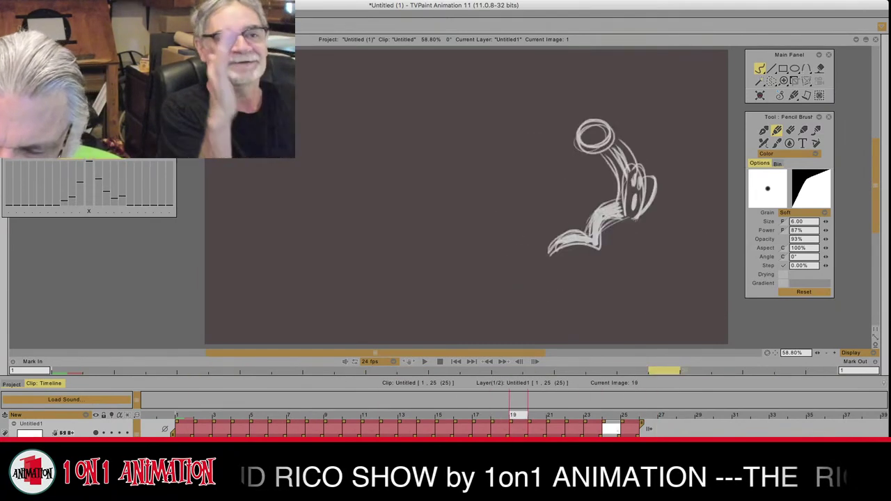
Step: Return to frame 1 and draw two long swept-back rabbit ears and a rounded muzzle on the head
{"action": "key", "text": "Left"}
{"action": "key", "text": "Left"}
{"action": "key", "text": "Left"}
{"action": "key", "text": "Left"}
{"action": "key", "text": "Left"}
{"action": "key", "text": "Left"}
{"action": "key", "text": "Left"}
{"action": "key", "text": "Left"}
{"action": "key", "text": "Left"}
{"action": "key", "text": "Left"}
{"action": "key", "text": "Left"}
{"action": "key", "text": "Left"}
{"action": "key", "text": "Left"}
{"action": "key", "text": "Left"}
{"action": "key", "text": "Left"}
{"action": "key", "text": "Left"}
{"action": "key", "text": "Left"}
{"action": "key", "text": "Left"}
{"action": "key", "text": "Left"}
{"action": "key", "text": "Left"}
{"action": "key", "text": "Left"}
{"action": "key", "text": "Left"}
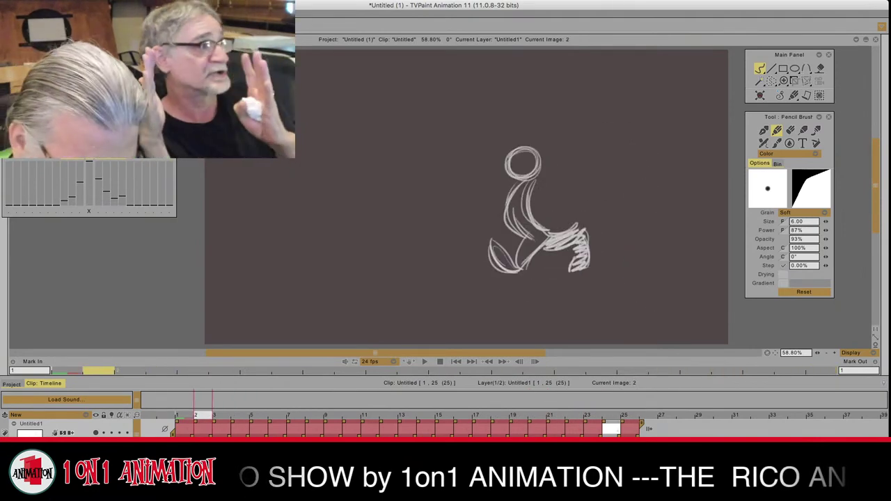
{"action": "key", "text": "Left"}
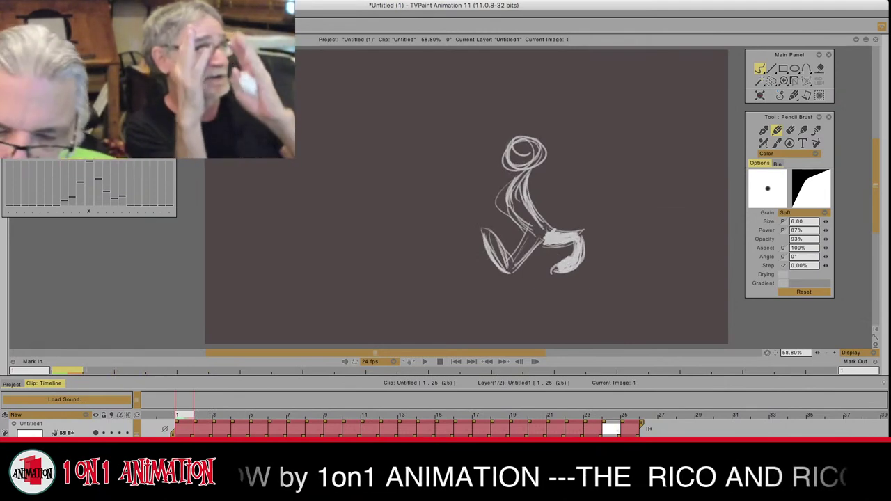
{"action": "left_click_drag", "start_coordinate": [543, 147], "coordinate": [576, 103]}
{"action": "mouse_move", "coordinate": [569, 123]}
{"action": "left_mouse_down"}
{"action": "mouse_move", "coordinate": [547, 148]}
{"action": "mouse_move", "coordinate": [590, 97]}
{"action": "mouse_move", "coordinate": [542, 147]}
{"action": "mouse_move", "coordinate": [561, 89]}
{"action": "mouse_move", "coordinate": [534, 142]}
{"action": "mouse_move", "coordinate": [560, 90]}
{"action": "mouse_move", "coordinate": [543, 139]}
{"action": "mouse_move", "coordinate": [496, 158]}
{"action": "mouse_move", "coordinate": [502, 167]}
{"action": "mouse_move", "coordinate": [508, 149]}
{"action": "left_mouse_up"}
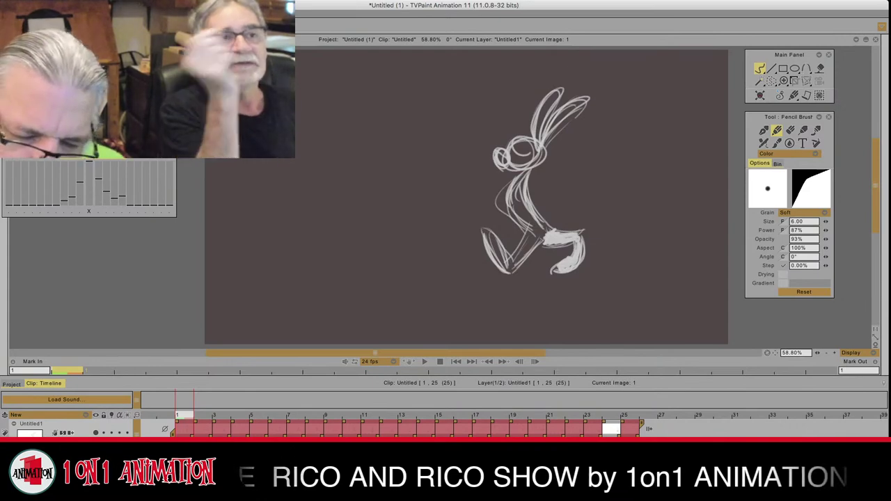
Step: Draw the forward and rear arms curving down from the shoulders on frame 1 and shade them
{"action": "mouse_move", "coordinate": [512, 183]}
{"action": "left_mouse_down"}
{"action": "mouse_move", "coordinate": [477, 204]}
{"action": "mouse_move", "coordinate": [475, 197]}
{"action": "mouse_move", "coordinate": [476, 210]}
{"action": "left_mouse_up"}
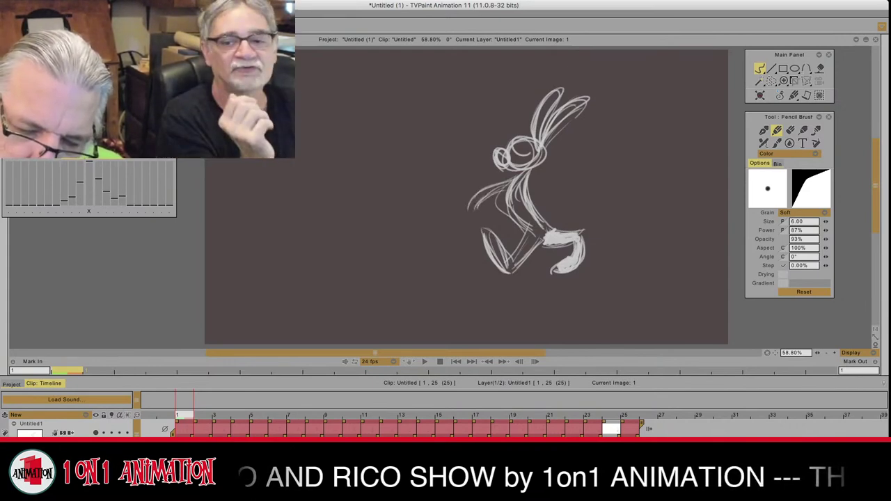
{"action": "left_click_drag", "start_coordinate": [531, 175], "coordinate": [569, 214]}
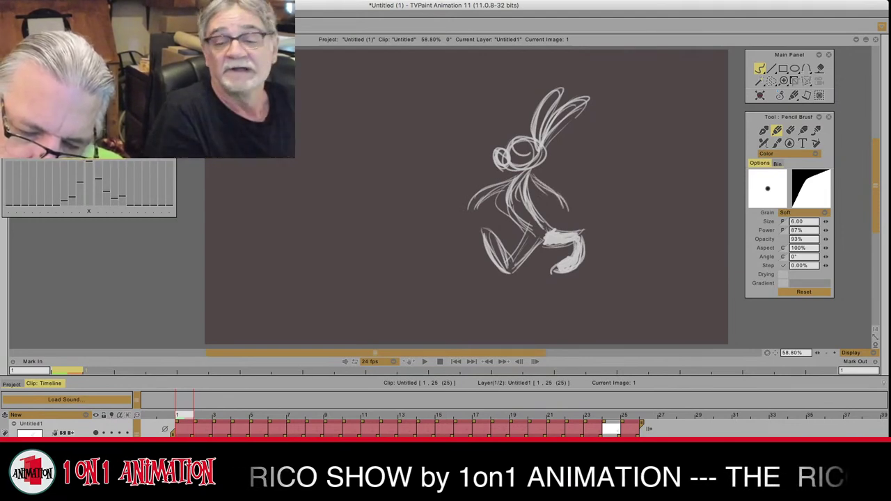
{"action": "mouse_move", "coordinate": [533, 188]}
{"action": "left_mouse_down"}
{"action": "mouse_move", "coordinate": [564, 213]}
{"action": "mouse_move", "coordinate": [500, 187]}
{"action": "mouse_move", "coordinate": [475, 208]}
{"action": "mouse_move", "coordinate": [503, 184]}
{"action": "left_mouse_up"}
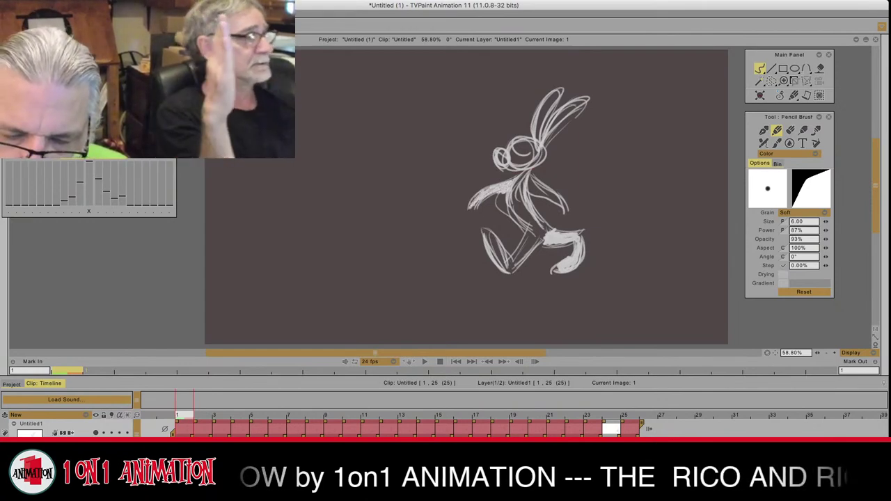
{"action": "left_click_drag", "start_coordinate": [541, 197], "coordinate": [557, 207]}
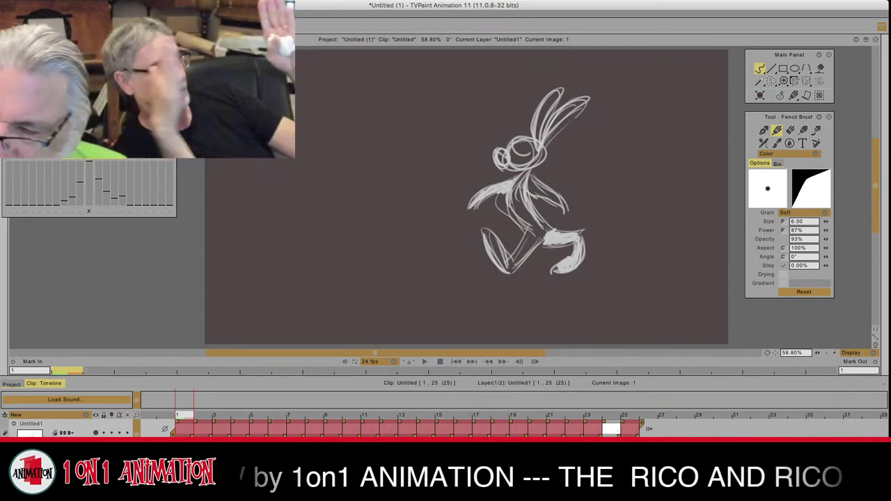
Step: Erase the overlapping torso lines between the arms on frame 1 and touch up the rear shoulder with the pencil
{"action": "left_click", "coordinate": [790, 131]}
{"action": "mouse_move", "coordinate": [524, 179]}
{"action": "left_mouse_down"}
{"action": "mouse_move", "coordinate": [529, 194]}
{"action": "mouse_move", "coordinate": [512, 209]}
{"action": "left_mouse_up"}
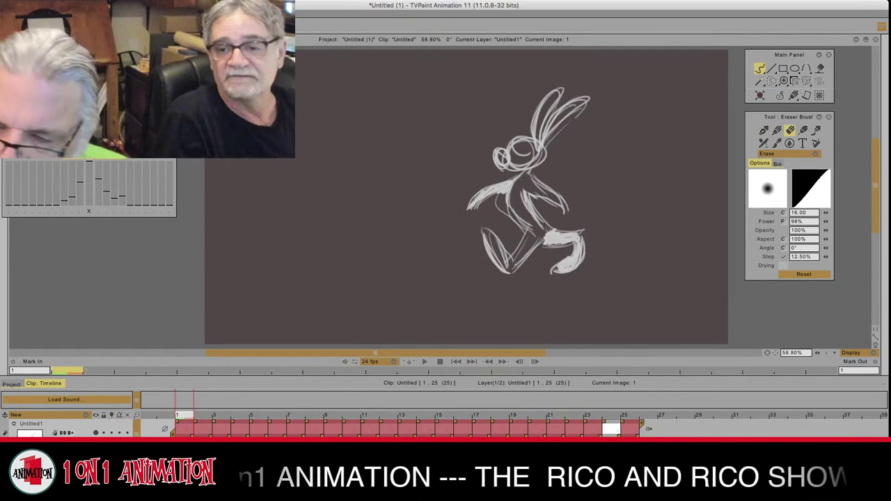
{"action": "left_click", "coordinate": [777, 131]}
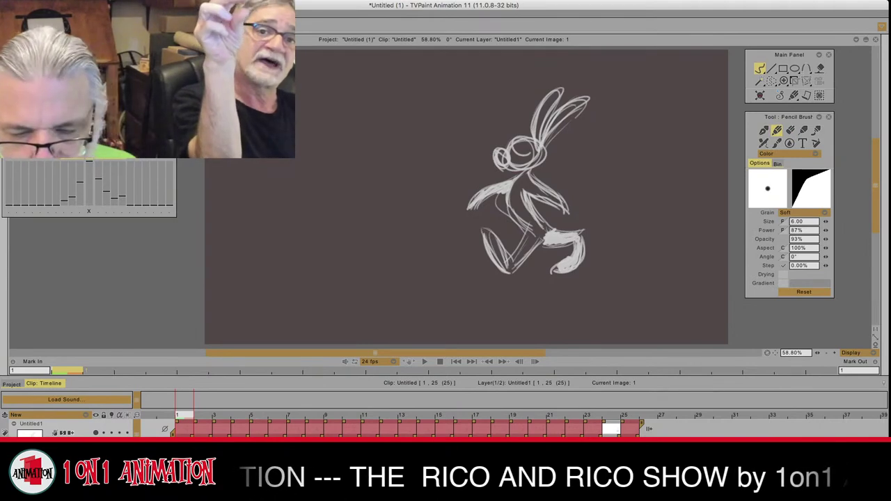
Step: Draw the first ear guideline and the rounded muzzle on frame 2's head, flipping against frame 1 for placement
{"action": "key", "text": "Right"}
{"action": "key", "text": "Left"}
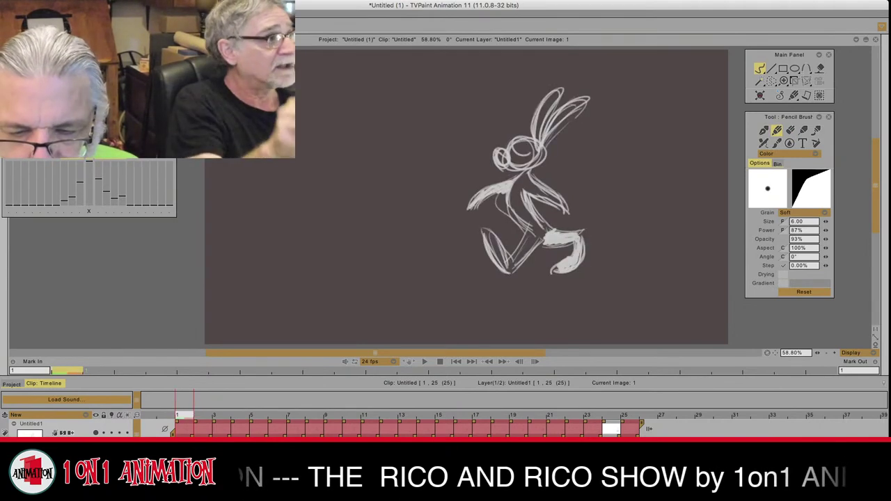
{"action": "key", "text": "Right"}
{"action": "left_click_drag", "start_coordinate": [542, 158], "coordinate": [559, 120]}
{"action": "key", "text": "Left"}
{"action": "key", "text": "Right"}
{"action": "key", "text": "Left"}
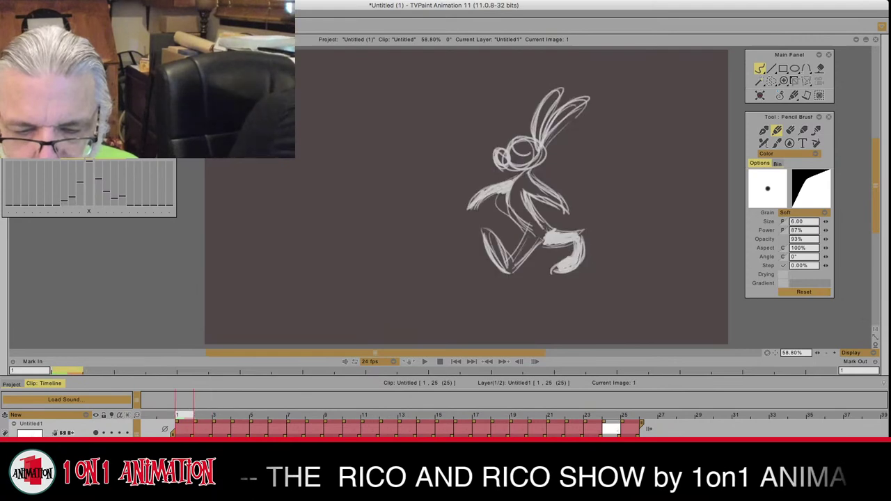
{"action": "key", "text": "Right"}
{"action": "mouse_move", "coordinate": [499, 158]}
{"action": "left_mouse_down"}
{"action": "mouse_move", "coordinate": [504, 172]}
{"action": "mouse_move", "coordinate": [510, 176]}
{"action": "mouse_move", "coordinate": [503, 158]}
{"action": "mouse_move", "coordinate": [523, 179]}
{"action": "left_mouse_up"}
{"action": "key", "text": "Left"}
{"action": "key", "text": "Right"}
{"action": "key", "text": "Left"}
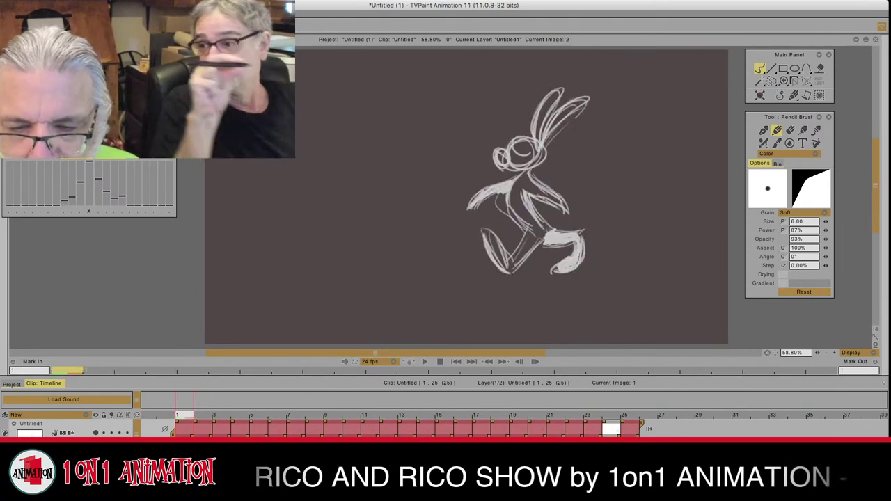
Step: Complete both long ears on frame 2's head, comparing their shape and angle with frame 1
{"action": "key", "text": "Right"}
{"action": "key", "text": "Left"}
{"action": "key", "text": "Right"}
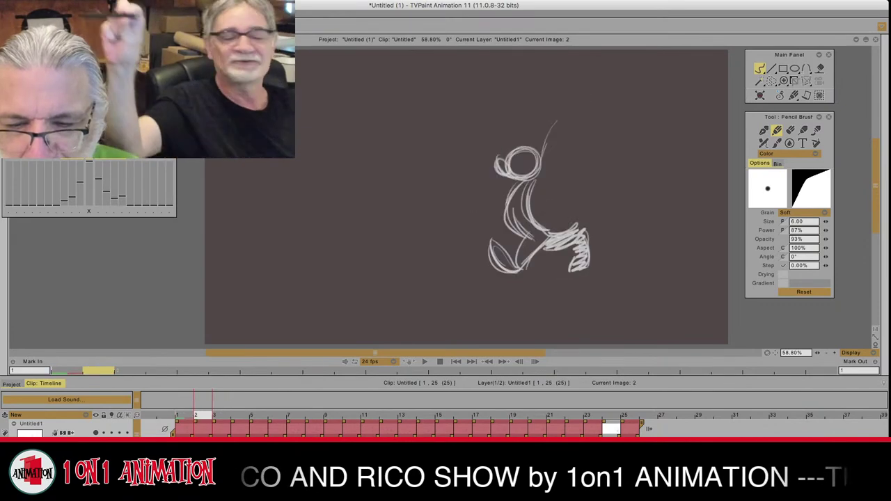
{"action": "left_click_drag", "start_coordinate": [570, 115], "coordinate": [542, 166]}
{"action": "key", "text": "Left"}
{"action": "key", "text": "Right"}
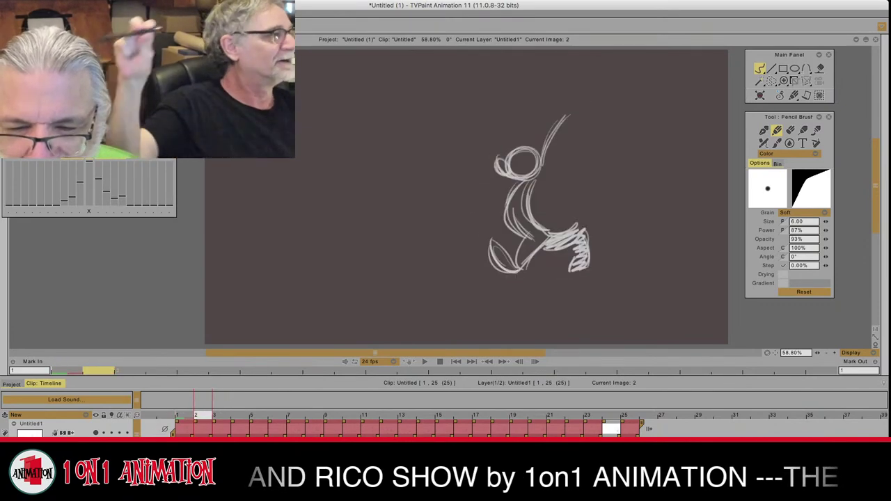
{"action": "key", "text": "Left"}
{"action": "key", "text": "Right"}
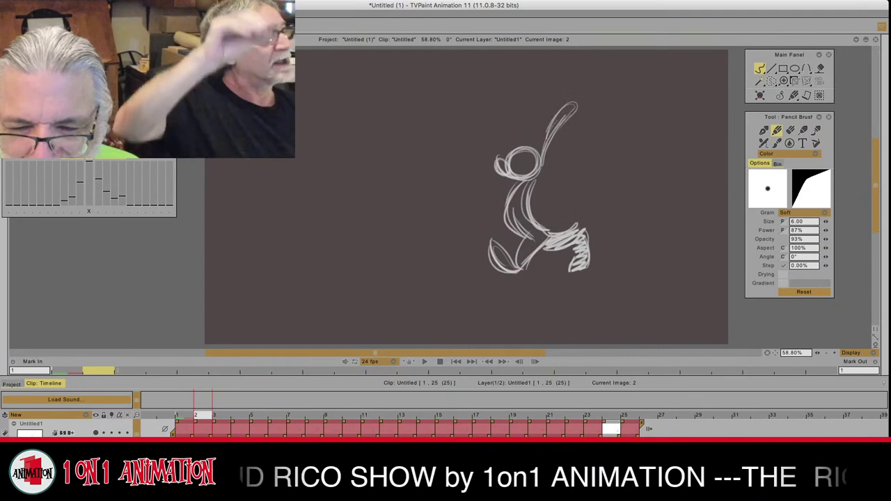
{"action": "key", "text": "Left"}
{"action": "key", "text": "Right"}
{"action": "mouse_move", "coordinate": [549, 101]}
{"action": "left_mouse_down"}
{"action": "mouse_move", "coordinate": [536, 150]}
{"action": "mouse_move", "coordinate": [553, 92]}
{"action": "mouse_move", "coordinate": [541, 149]}
{"action": "left_mouse_up"}
{"action": "key", "text": "Left"}
{"action": "key", "text": "Right"}
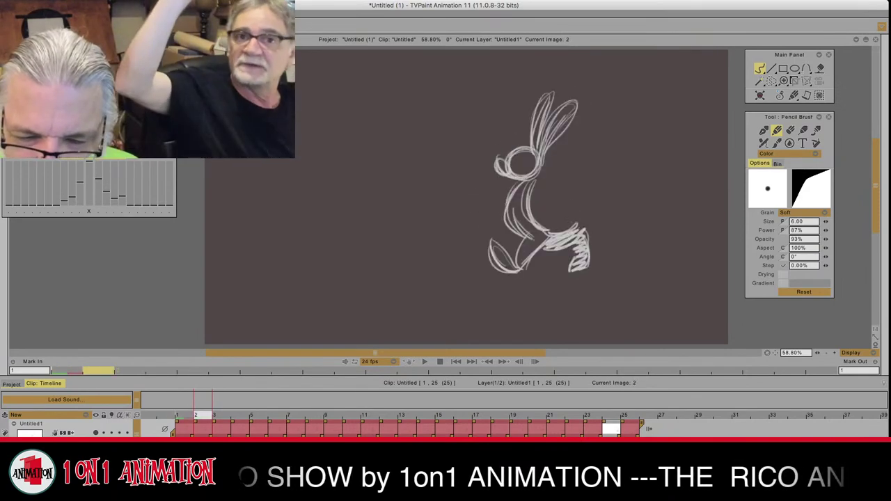
{"action": "key", "text": "Left"}
{"action": "key", "text": "Right"}
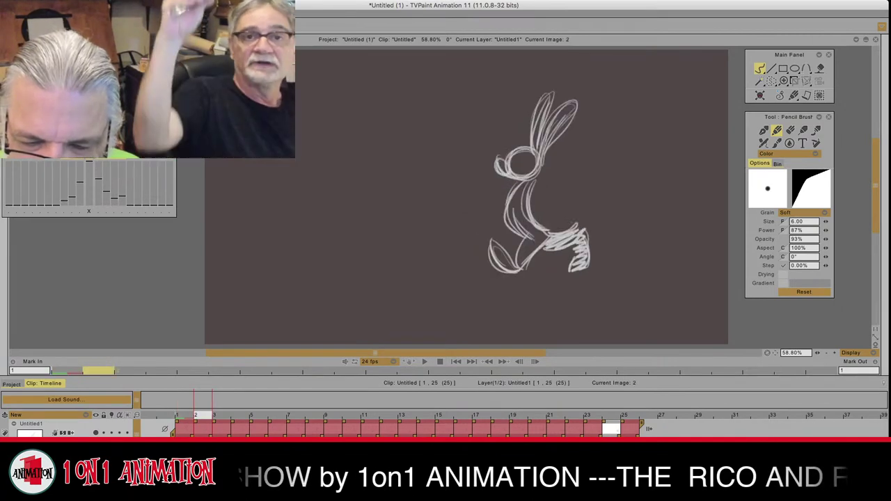
Step: Compare frame 2 with frame 1, and step forward to frame 6 to check the poses that follow
{"action": "key", "text": "Left"}
{"action": "key", "text": "Right"}
{"action": "key", "text": "Right"}
{"action": "key", "text": "Right"}
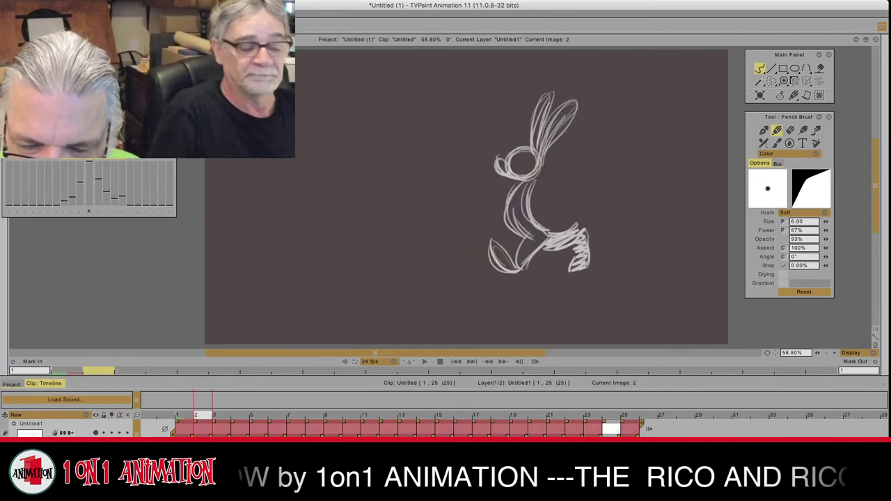
{"action": "key", "text": "Right"}
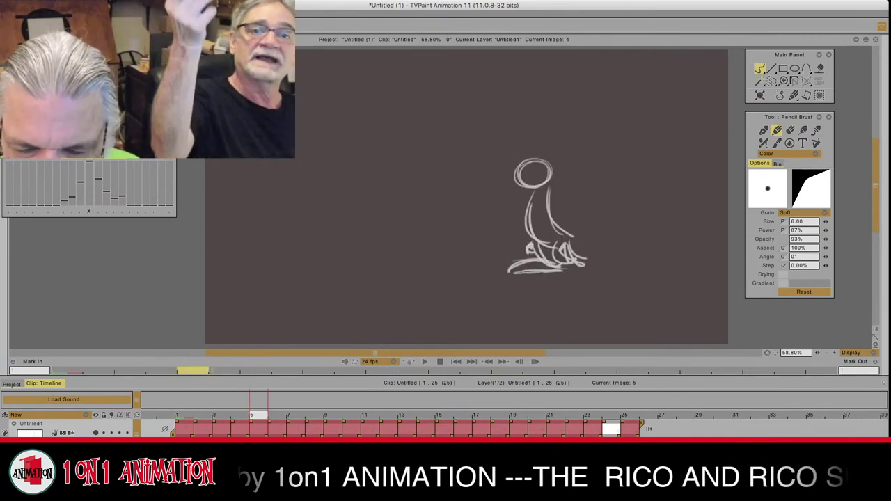
{"action": "key", "text": "Right"}
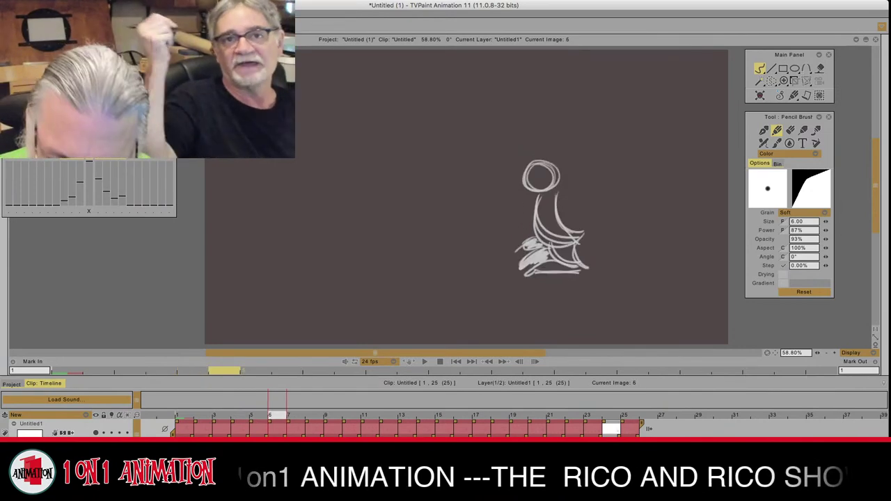
Step: Draw the rear arm on frame 2 swinging back and down from the shoulder, flipping against frame 1 for placement
{"action": "key", "text": "Left"}
{"action": "key", "text": "Left"}
{"action": "key", "text": "Left"}
{"action": "key", "text": "Left"}
{"action": "key", "text": "Left"}
{"action": "key", "text": "Right"}
{"action": "key", "text": "Right"}
{"action": "key", "text": "Right"}
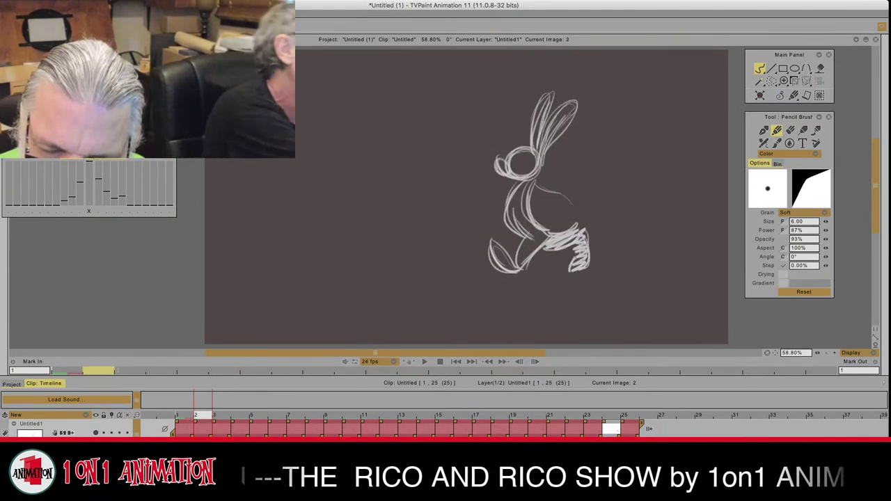
{"action": "left_click_drag", "start_coordinate": [537, 184], "coordinate": [570, 209]}
{"action": "key", "text": "Left"}
{"action": "key", "text": "Right"}
{"action": "left_click_drag", "start_coordinate": [525, 196], "coordinate": [561, 204]}
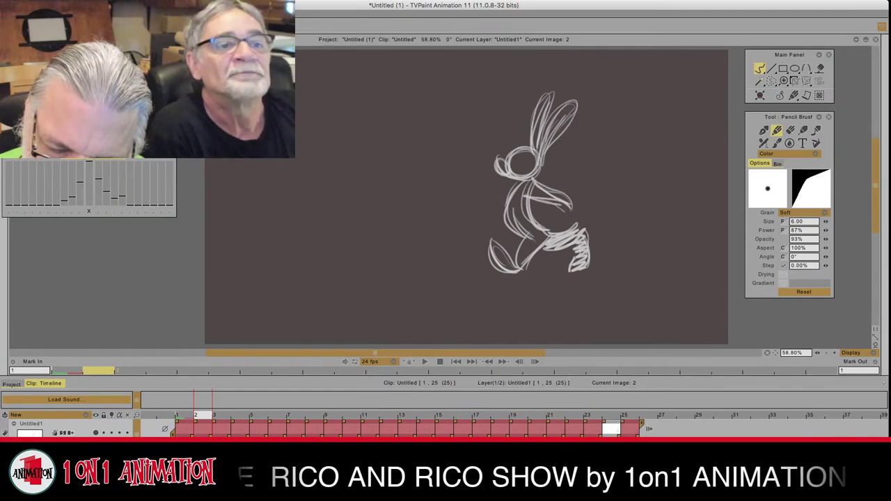
Step: Draw the front arm on frame 2 reaching forward from the shoulder and fill it with hatching, comparing its position with frame 1
{"action": "key", "text": "Left"}
{"action": "key", "text": "Right"}
{"action": "left_click_drag", "start_coordinate": [519, 185], "coordinate": [470, 199]}
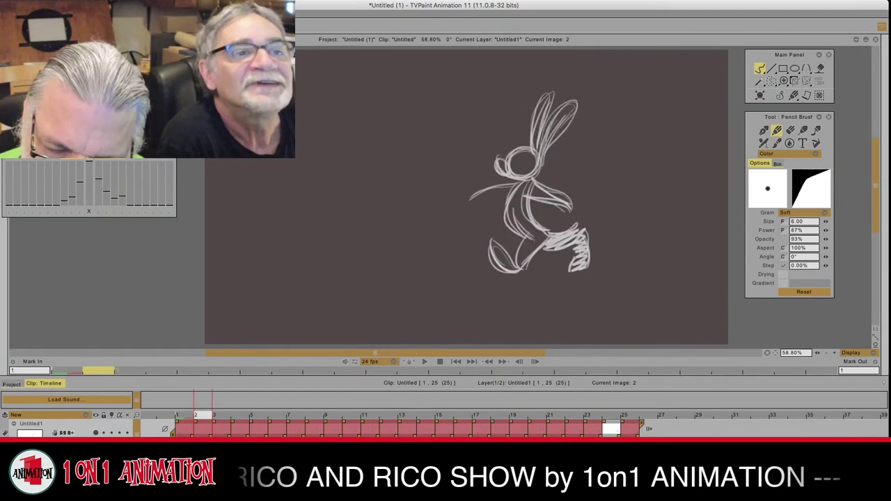
{"action": "key", "text": "Left"}
{"action": "key", "text": "Right"}
{"action": "mouse_move", "coordinate": [520, 183]}
{"action": "left_mouse_down"}
{"action": "mouse_move", "coordinate": [480, 189]}
{"action": "mouse_move", "coordinate": [471, 200]}
{"action": "left_mouse_up"}
{"action": "mouse_move", "coordinate": [475, 198]}
{"action": "left_mouse_down"}
{"action": "mouse_move", "coordinate": [514, 191]}
{"action": "mouse_move", "coordinate": [571, 213]}
{"action": "left_mouse_up"}
{"action": "key", "text": "Left"}
{"action": "key", "text": "Right"}
{"action": "key", "text": "Left"}
{"action": "mouse_move", "coordinate": [523, 197]}
{"action": "left_mouse_down"}
{"action": "mouse_move", "coordinate": [558, 201]}
{"action": "mouse_move", "coordinate": [491, 187]}
{"action": "mouse_move", "coordinate": [511, 189]}
{"action": "left_mouse_up"}
{"action": "key", "text": "Right"}
{"action": "key", "text": "Left"}
{"action": "key", "text": "Right"}
Step: Draw the rounded muzzle on the front of frame 3's head, checking it against frames 1 and 2
{"action": "key", "text": "Right"}
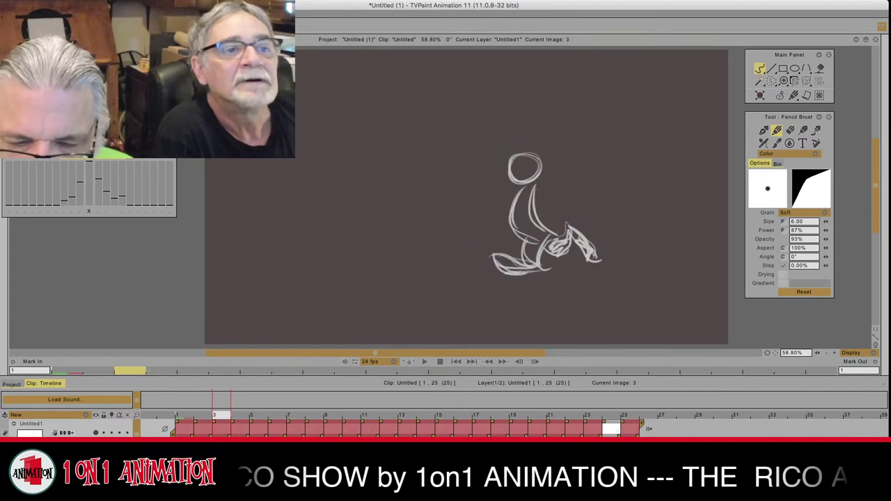
{"action": "key", "text": "Left"}
{"action": "key", "text": "Right"}
{"action": "mouse_move", "coordinate": [509, 168]}
{"action": "left_mouse_down"}
{"action": "mouse_move", "coordinate": [502, 181]}
{"action": "mouse_move", "coordinate": [534, 179]}
{"action": "left_mouse_up"}
{"action": "key", "text": "Left"}
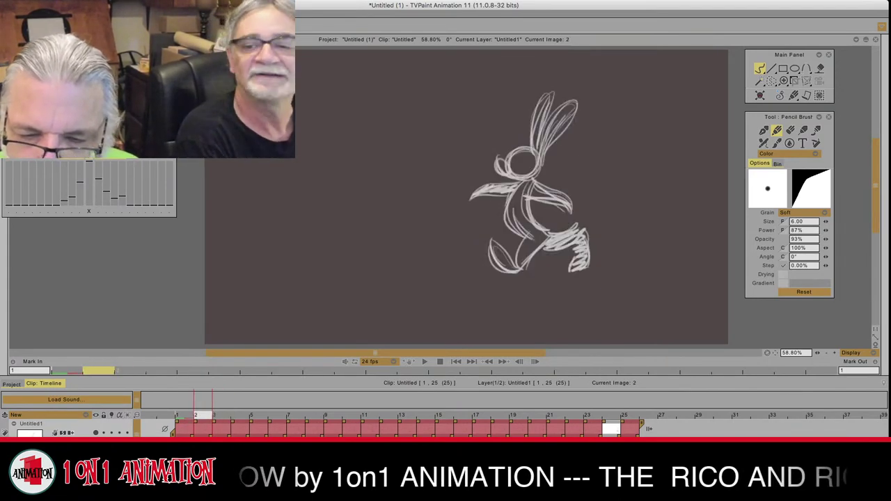
{"action": "key", "text": "Left"}
{"action": "key", "text": "Right"}
{"action": "key", "text": "Right"}
Step: Draw both long ears on frame 3's head, flipping against frame 2 to match their length and angle
{"action": "mouse_move", "coordinate": [544, 163]}
{"action": "left_mouse_down"}
{"action": "mouse_move", "coordinate": [561, 124]}
{"action": "mouse_move", "coordinate": [543, 145]}
{"action": "left_mouse_up"}
{"action": "key", "text": "Left"}
{"action": "key", "text": "Right"}
{"action": "mouse_move", "coordinate": [564, 109]}
{"action": "left_mouse_down"}
{"action": "mouse_move", "coordinate": [548, 163]}
{"action": "mouse_move", "coordinate": [565, 109]}
{"action": "left_mouse_up"}
{"action": "left_click_drag", "start_coordinate": [541, 162], "coordinate": [569, 108]}
{"action": "key", "text": "Left"}
{"action": "key", "text": "Right"}
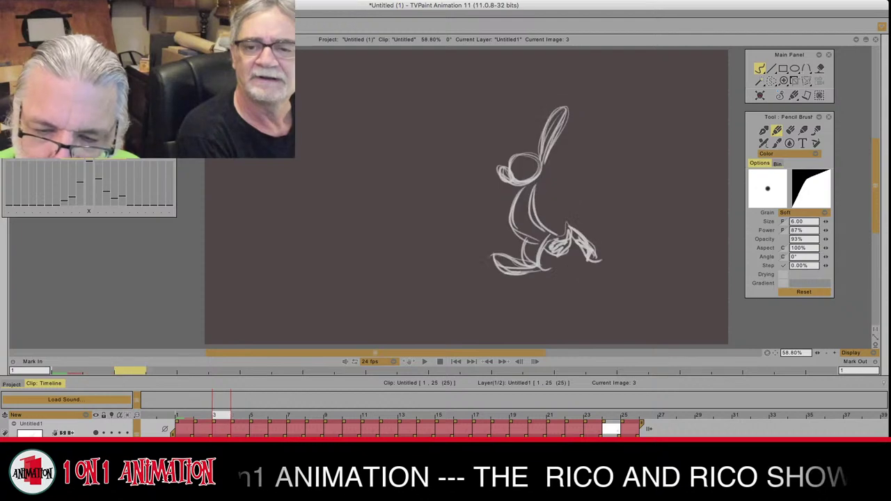
{"action": "mouse_move", "coordinate": [542, 146]}
{"action": "left_mouse_down"}
{"action": "mouse_move", "coordinate": [533, 103]}
{"action": "mouse_move", "coordinate": [546, 102]}
{"action": "left_mouse_up"}
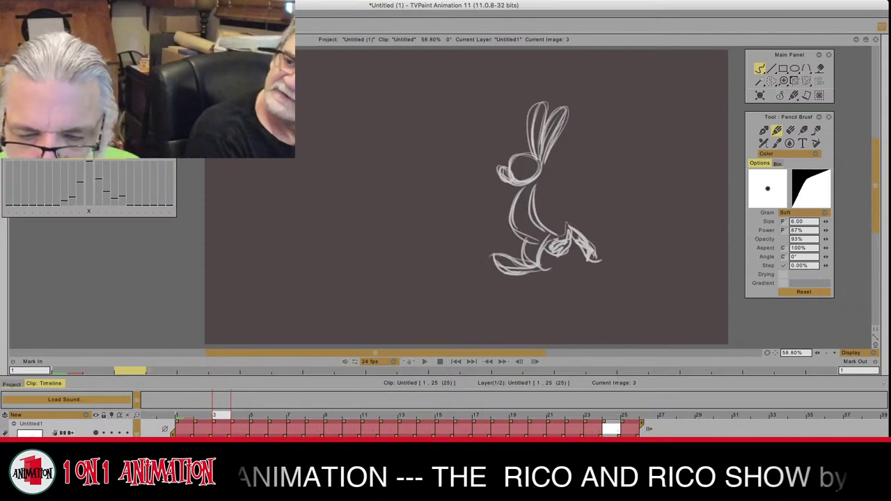
Step: Strengthen the back of the head and draw the neck down to the torso on frame 3
{"action": "key", "text": "Left"}
{"action": "key", "text": "Right"}
{"action": "left_click_drag", "start_coordinate": [544, 163], "coordinate": [528, 187]}
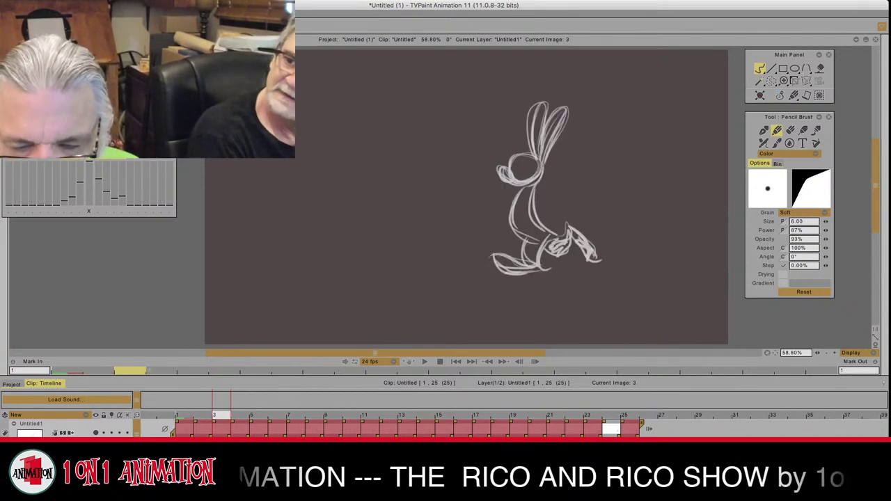
{"action": "key", "text": "Left"}
{"action": "key", "text": "Right"}
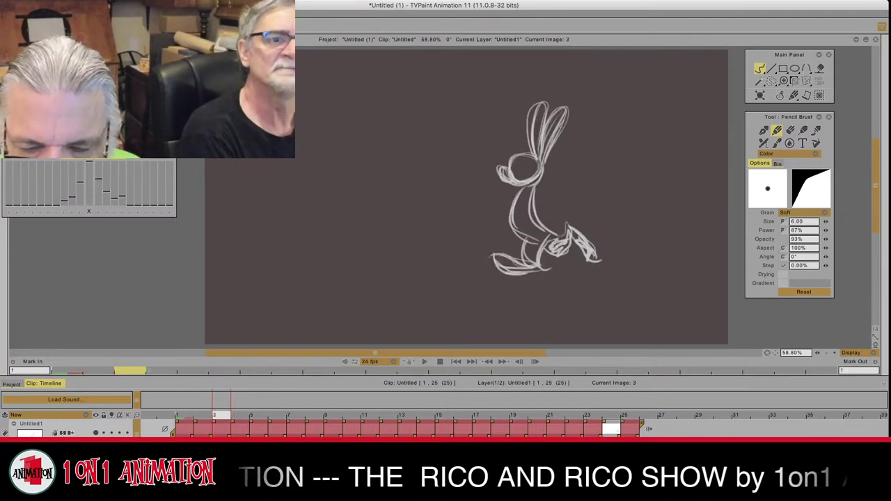
Step: Draw and shade the front arm on frame 3 extending forward from the shoulder, comparing it with frame 2
{"action": "mouse_move", "coordinate": [523, 189]}
{"action": "left_mouse_down"}
{"action": "mouse_move", "coordinate": [479, 203]}
{"action": "mouse_move", "coordinate": [507, 204]}
{"action": "mouse_move", "coordinate": [474, 203]}
{"action": "mouse_move", "coordinate": [508, 207]}
{"action": "mouse_move", "coordinate": [478, 205]}
{"action": "mouse_move", "coordinate": [516, 192]}
{"action": "left_mouse_up"}
{"action": "key", "text": "Left"}
{"action": "key", "text": "Right"}
{"action": "key", "text": "Left"}
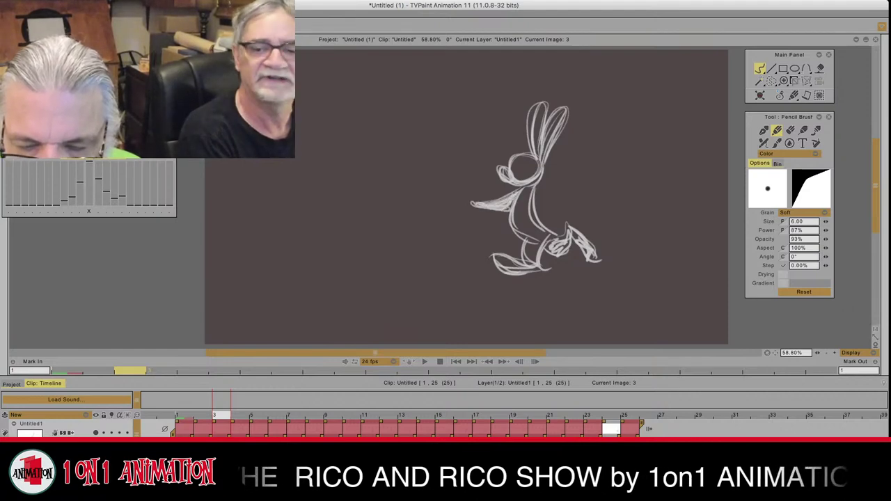
{"action": "key", "text": "Right"}
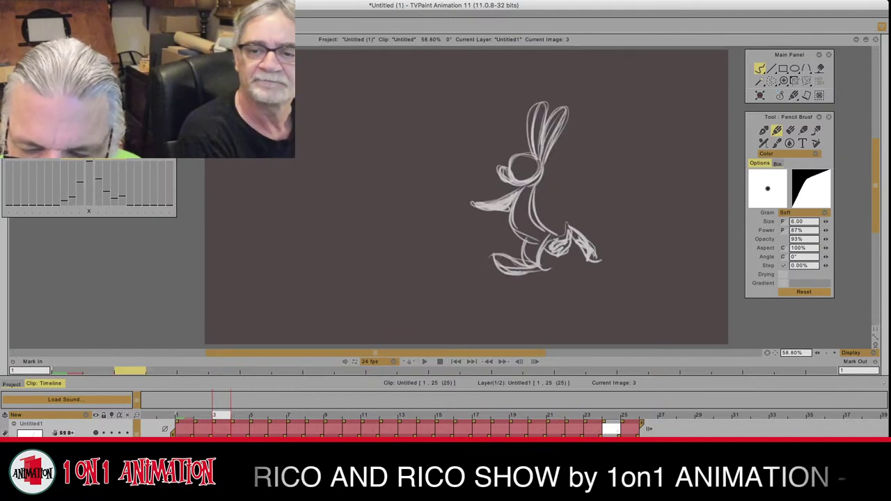
Step: Draw the rear arm on frame 3 swinging back from the shoulder and erase the torso lines overlapping it
{"action": "key", "text": "Left"}
{"action": "key", "text": "Right"}
{"action": "left_click_drag", "start_coordinate": [538, 187], "coordinate": [561, 208]}
{"action": "left_click_drag", "start_coordinate": [537, 186], "coordinate": [563, 204]}
{"action": "key", "text": "Left"}
{"action": "key", "text": "Right"}
{"action": "key", "text": "Left"}
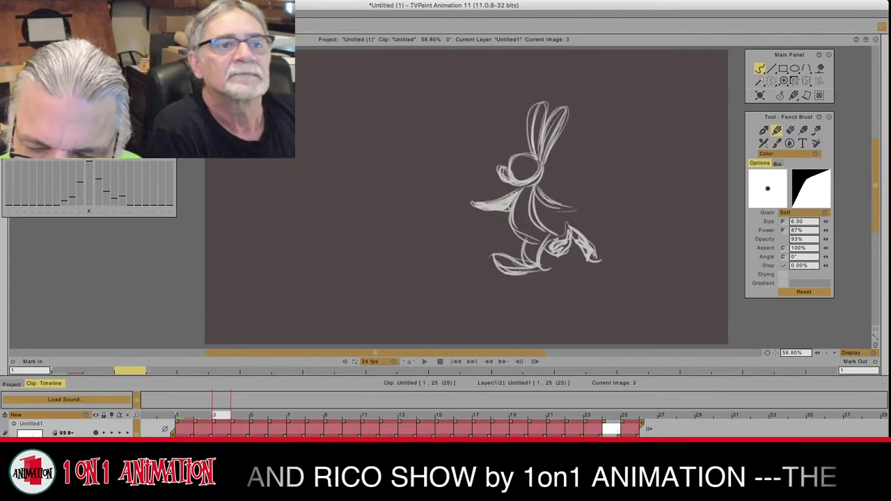
{"action": "key", "text": "Right"}
{"action": "left_click", "coordinate": [791, 130]}
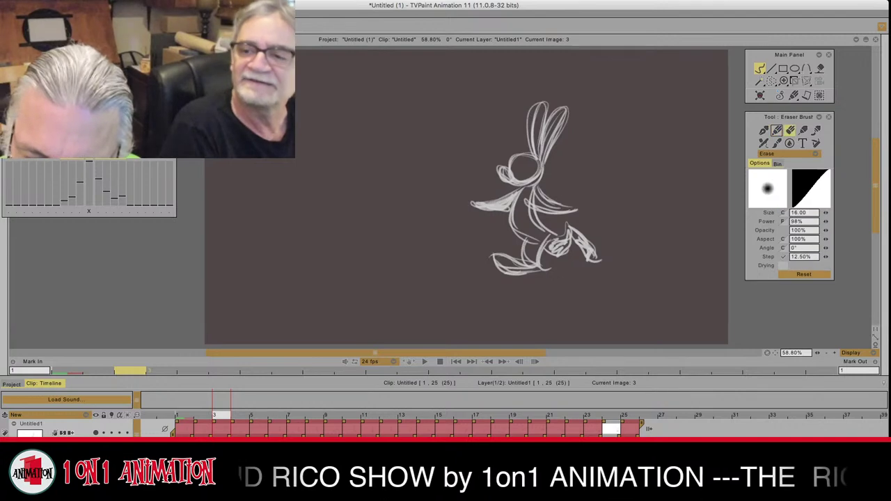
{"action": "mouse_move", "coordinate": [535, 196]}
{"action": "left_mouse_down"}
{"action": "mouse_move", "coordinate": [533, 205]}
{"action": "mouse_move", "coordinate": [527, 194]}
{"action": "left_mouse_up"}
Step: Flip back and forth through frames 1 to 3 to check the motion of the ears, muzzle and arms
{"action": "key", "text": "Left"}
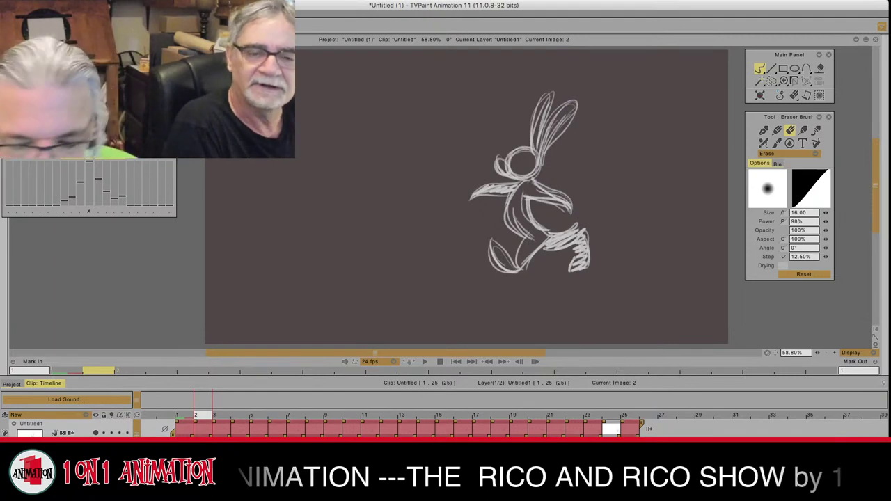
{"action": "key", "text": "Left"}
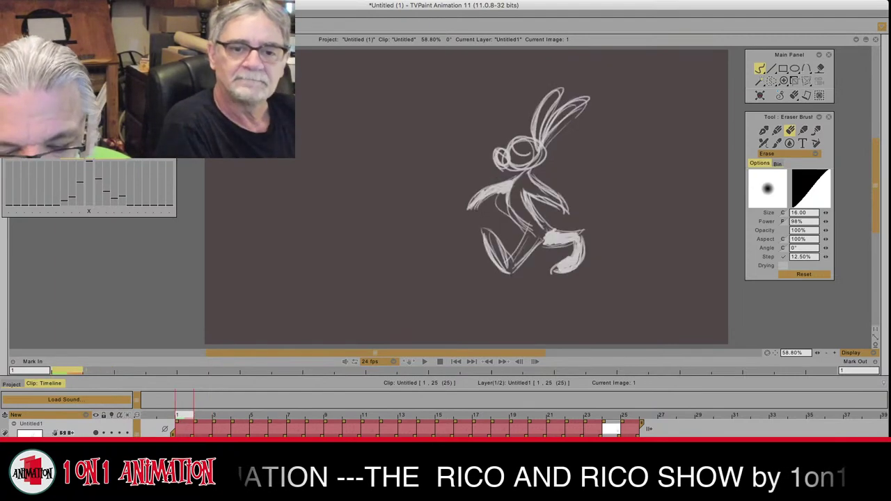
{"action": "key", "text": "Right"}
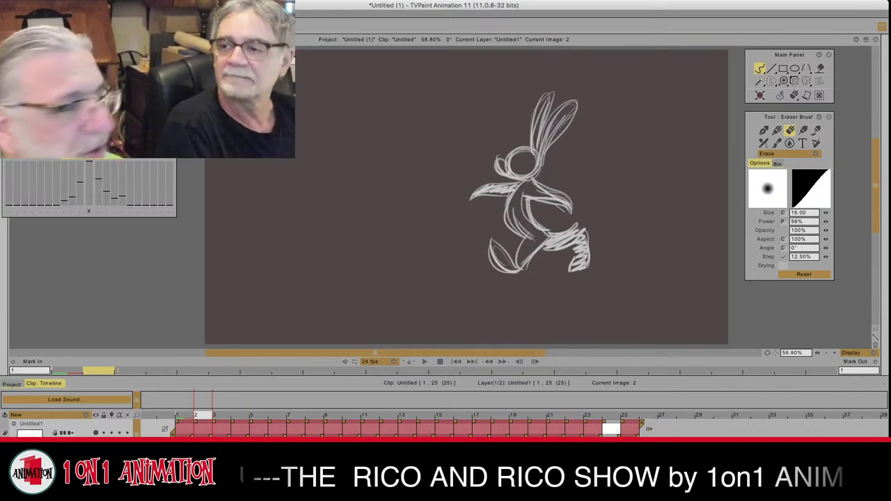
{"action": "key", "text": "Right"}
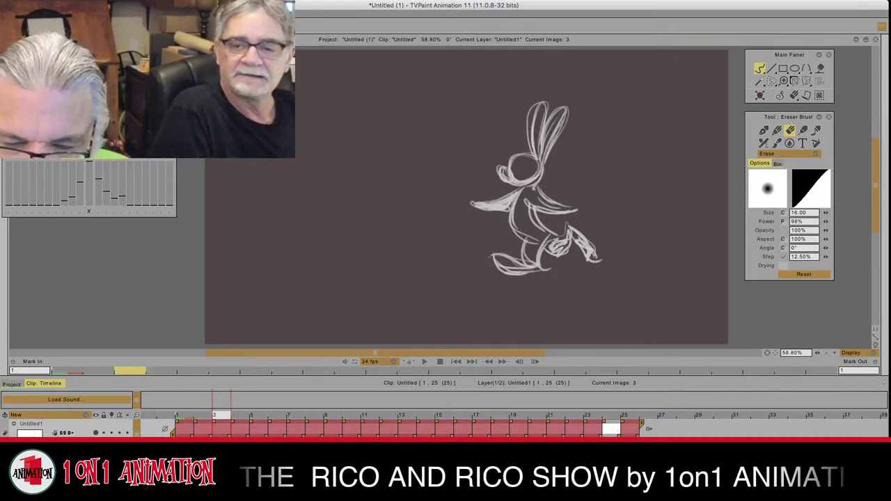
{"action": "key", "text": "Right"}
{"action": "key", "text": "Left"}
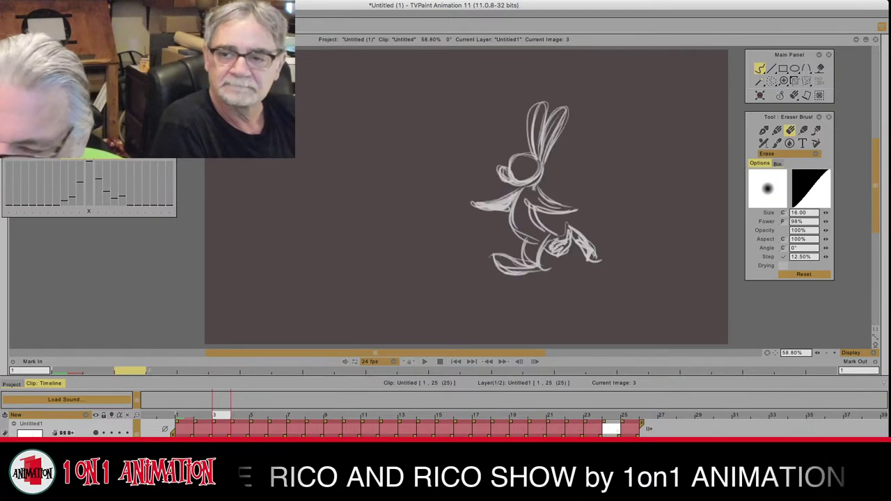
{"action": "key", "text": "Left"}
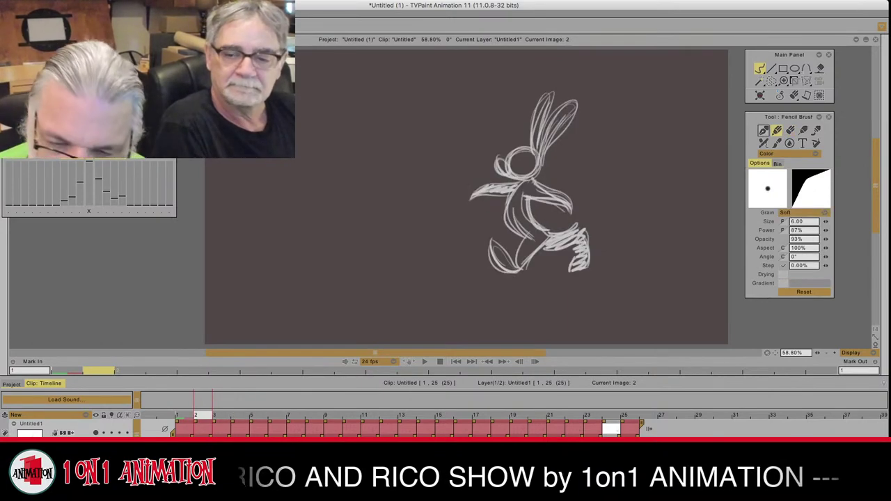
{"action": "key", "text": "Left"}
{"action": "key", "text": "Right"}
{"action": "key", "text": "Right"}
{"action": "key", "text": "Left"}
{"action": "key", "text": "Left"}
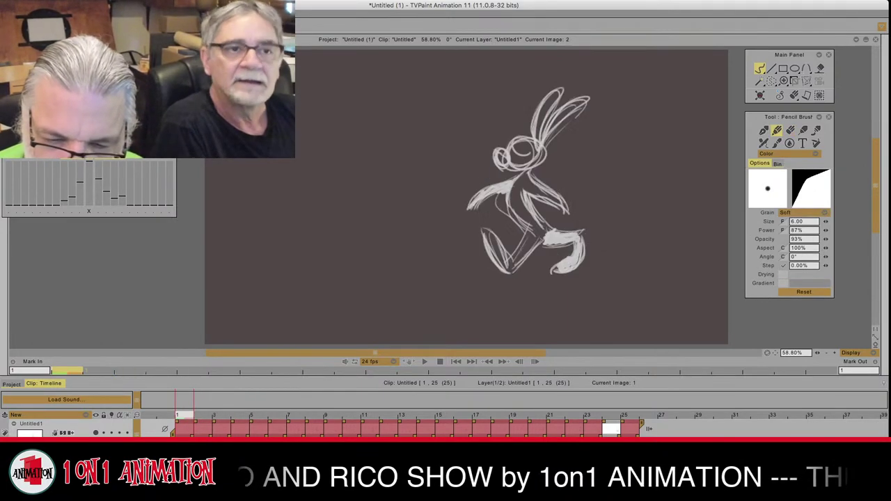
{"action": "key", "text": "Right"}
{"action": "key", "text": "Left"}
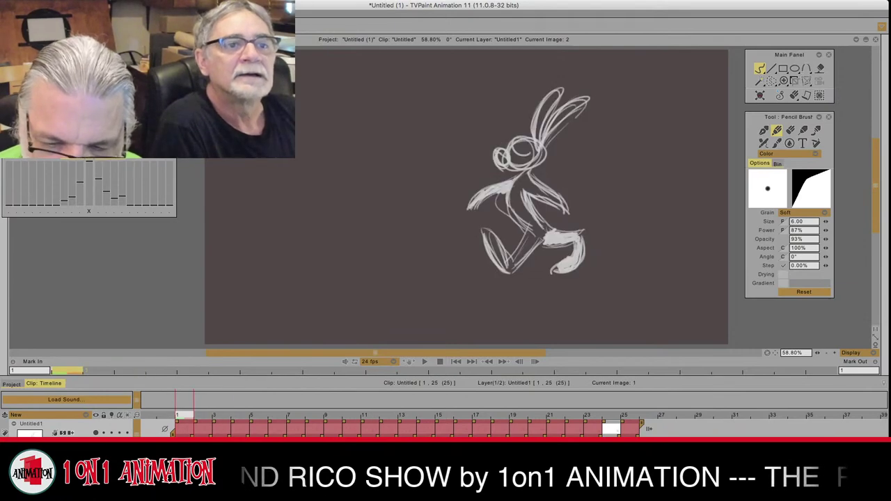
{"action": "key", "text": "Right"}
{"action": "key", "text": "Left"}
{"action": "key", "text": "Right"}
{"action": "key", "text": "Left"}
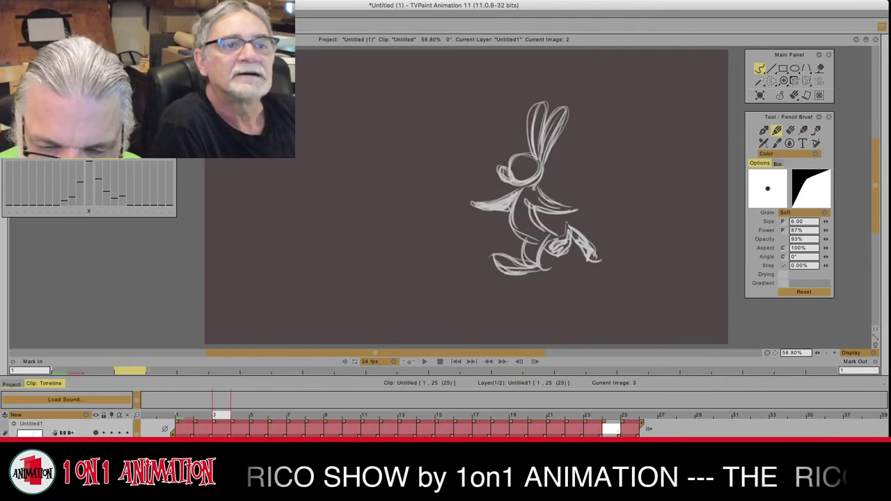
{"action": "key", "text": "Right"}
{"action": "key", "text": "Right"}
{"action": "key", "text": "Left"}
{"action": "key", "text": "Left"}
{"action": "key", "text": "Right"}
{"action": "key", "text": "Right"}
{"action": "key", "text": "Left"}
{"action": "key", "text": "Left"}
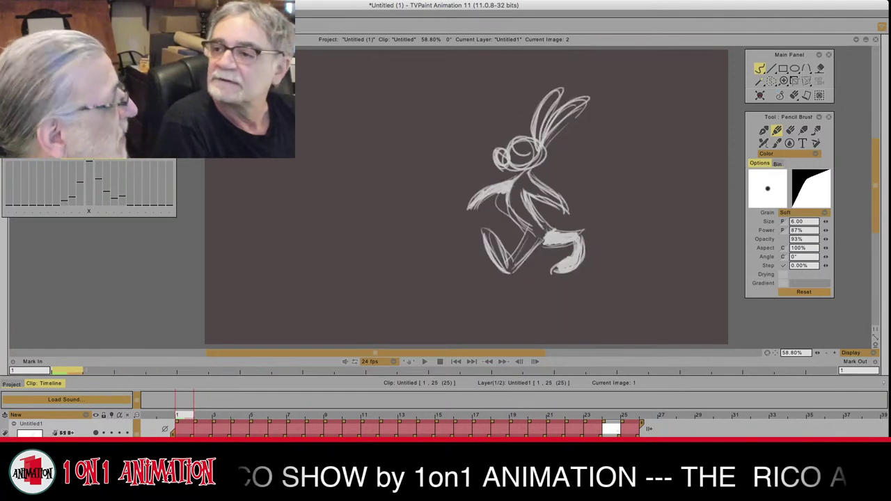
{"action": "key", "text": "Right"}
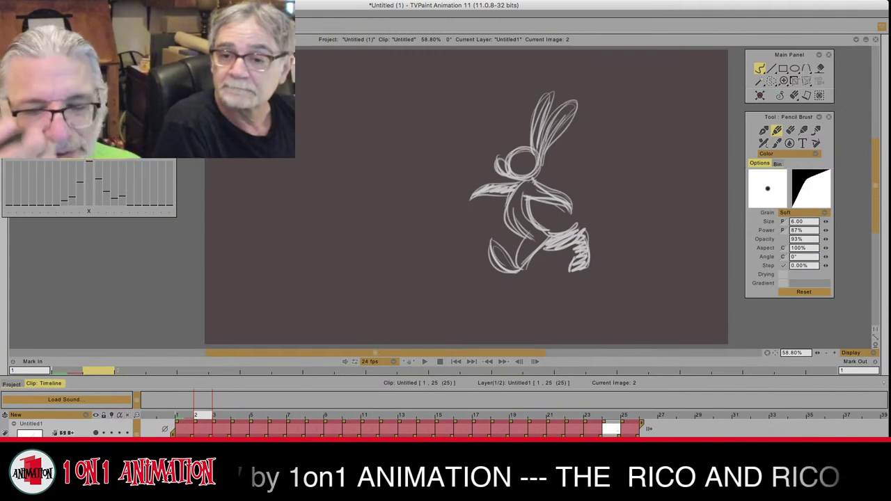
Step: Draw the rear arm on frame 4 angled down and back from the shoulder, flipping against frame 3 for placement
{"action": "key", "text": "Right"}
{"action": "key", "text": "Right"}
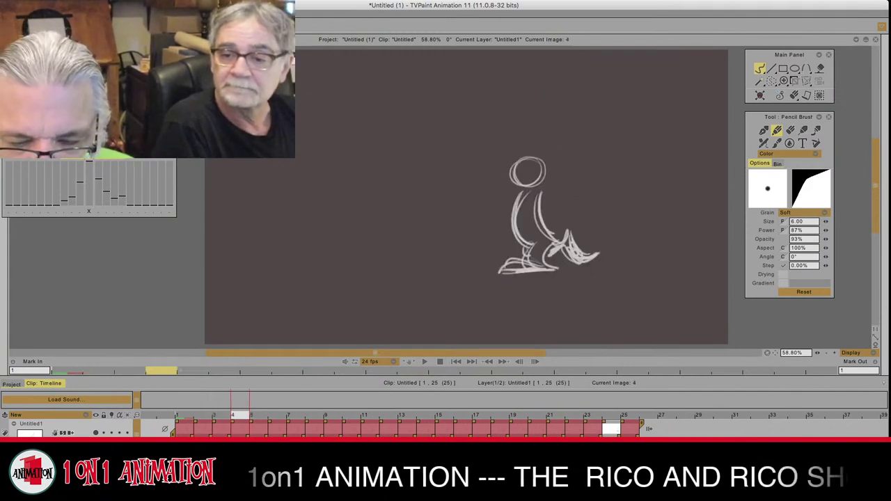
{"action": "key", "text": "Left"}
{"action": "key", "text": "Right"}
{"action": "key", "text": "Left"}
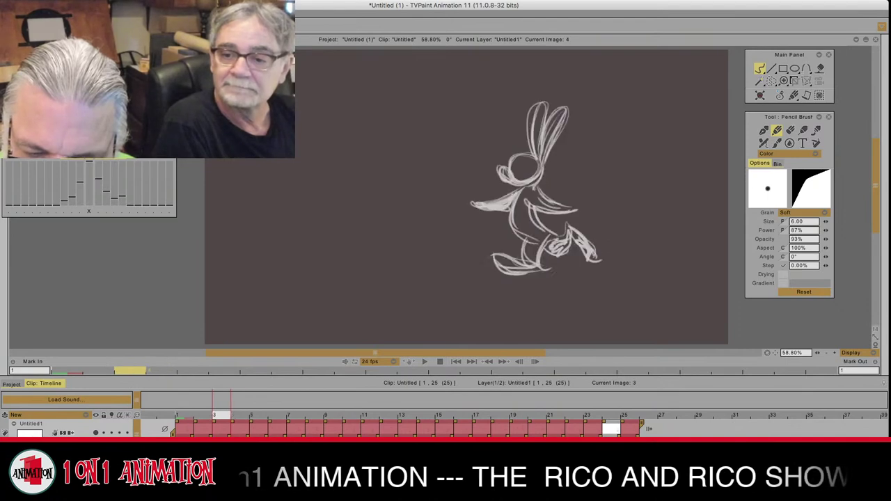
{"action": "key", "text": "Right"}
{"action": "mouse_move", "coordinate": [541, 198]}
{"action": "left_mouse_down"}
{"action": "mouse_move", "coordinate": [572, 215]}
{"action": "mouse_move", "coordinate": [563, 226]}
{"action": "left_mouse_up"}
{"action": "key", "text": "Left"}
{"action": "key", "text": "Right"}
{"action": "key", "text": "Left"}
{"action": "key", "text": "Right"}
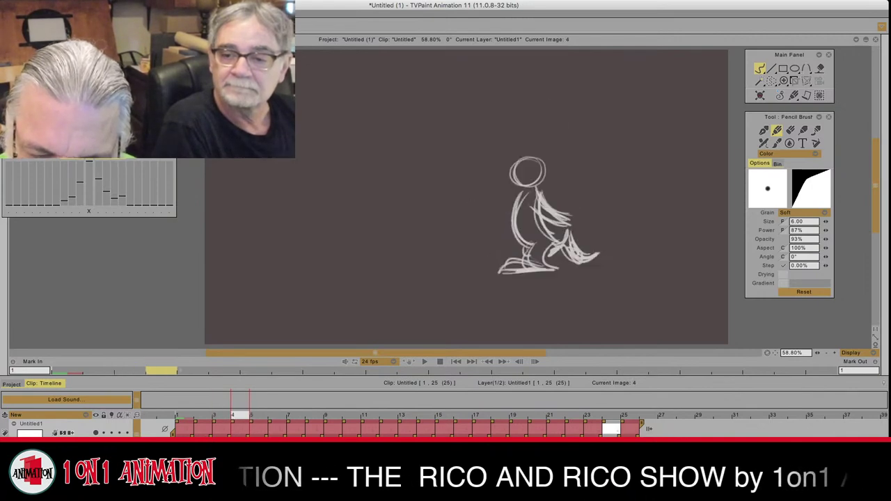
Step: Draw the front arm on frame 4 reaching forward and down from the shoulder, comparing it with frame 3
{"action": "left_click_drag", "start_coordinate": [516, 199], "coordinate": [484, 214]}
{"action": "mouse_move", "coordinate": [517, 196]}
{"action": "left_mouse_down"}
{"action": "mouse_move", "coordinate": [480, 209]}
{"action": "mouse_move", "coordinate": [510, 219]}
{"action": "left_mouse_up"}
{"action": "key", "text": "Left"}
{"action": "key", "text": "Right"}
{"action": "key", "text": "Left"}
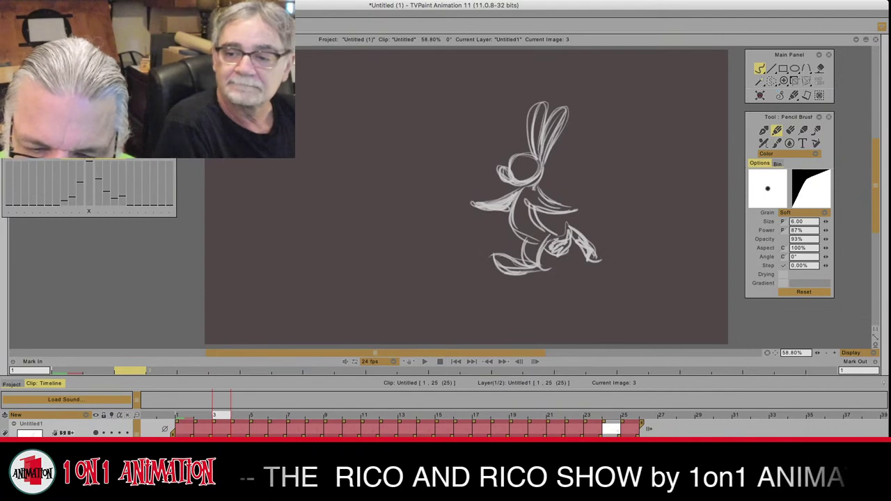
Step: Draw both long, nearly upright ears on frame 4's head, flipping against frame 3 for shape and angle
{"action": "key", "text": "Right"}
{"action": "left_click_drag", "start_coordinate": [553, 140], "coordinate": [548, 165]}
{"action": "key", "text": "Left"}
{"action": "mouse_move", "coordinate": [558, 119]}
{"action": "left_mouse_down"}
{"action": "mouse_move", "coordinate": [547, 172]}
{"action": "mouse_move", "coordinate": [546, 164]}
{"action": "left_mouse_up"}
{"action": "key", "text": "Right"}
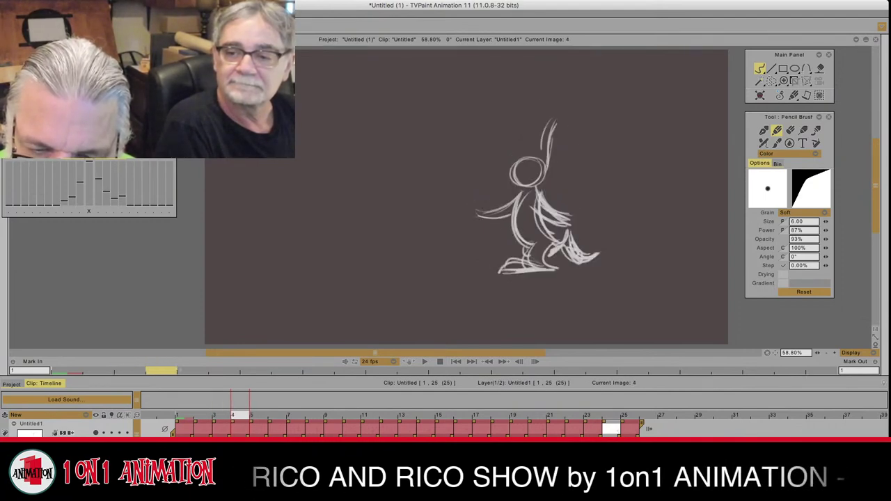
{"action": "key", "text": "Left"}
{"action": "key", "text": "Right"}
{"action": "mouse_move", "coordinate": [558, 119]}
{"action": "left_mouse_down"}
{"action": "mouse_move", "coordinate": [547, 170]}
{"action": "mouse_move", "coordinate": [543, 155]}
{"action": "left_mouse_up"}
{"action": "key", "text": "Left"}
{"action": "key", "text": "Right"}
{"action": "mouse_move", "coordinate": [539, 117]}
{"action": "left_mouse_down"}
{"action": "mouse_move", "coordinate": [532, 163]}
{"action": "mouse_move", "coordinate": [534, 140]}
{"action": "left_mouse_up"}
{"action": "key", "text": "Left"}
{"action": "key", "text": "Right"}
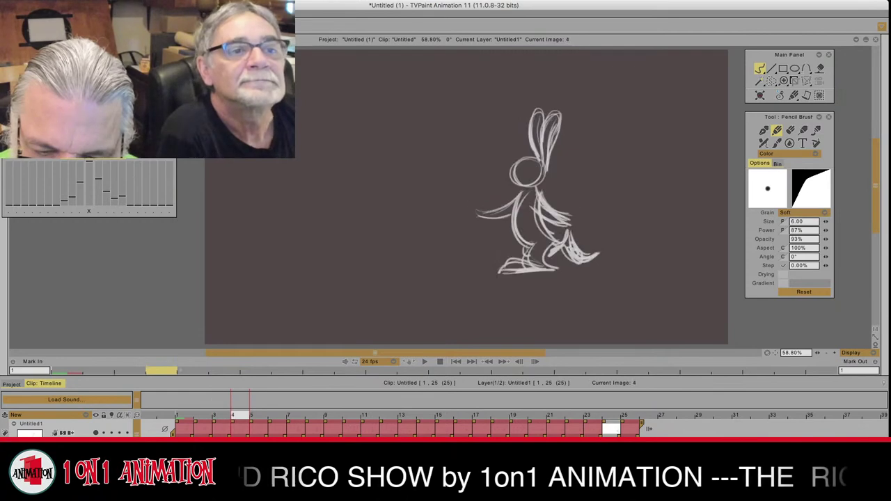
Step: Draw the rounded muzzle low on the front of frame 4's head, comparing it with frame 3
{"action": "mouse_move", "coordinate": [516, 172]}
{"action": "left_mouse_down"}
{"action": "mouse_move", "coordinate": [507, 185]}
{"action": "mouse_move", "coordinate": [528, 188]}
{"action": "mouse_move", "coordinate": [503, 188]}
{"action": "mouse_move", "coordinate": [526, 191]}
{"action": "left_mouse_up"}
{"action": "key", "text": "Left"}
{"action": "key", "text": "Right"}
{"action": "key", "text": "Left"}
{"action": "key", "text": "Right"}
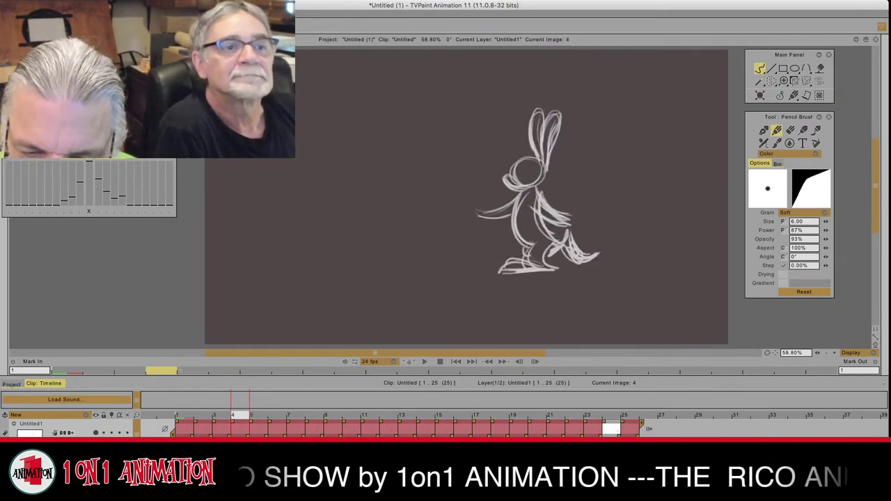
Step: Sketch a curved demonstration line on each side of frame 4's ears, and erase both lines
{"action": "left_click_drag", "start_coordinate": [589, 113], "coordinate": [570, 174]}
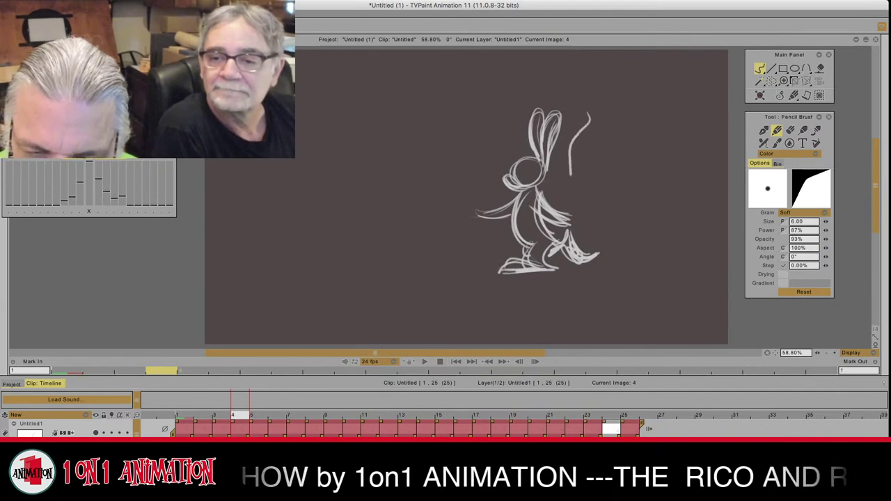
{"action": "left_click_drag", "start_coordinate": [522, 104], "coordinate": [519, 143]}
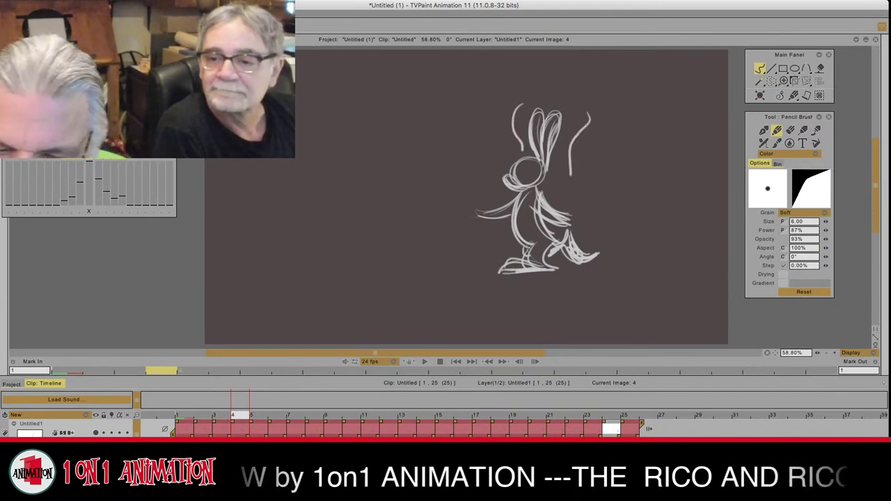
{"action": "left_click", "coordinate": [791, 130]}
{"action": "left_click_drag", "start_coordinate": [589, 113], "coordinate": [571, 175]}
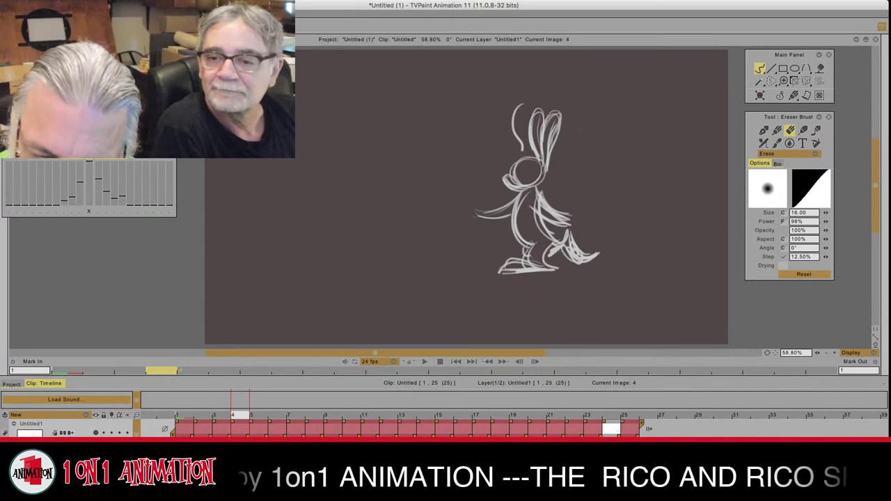
{"action": "left_click_drag", "start_coordinate": [519, 105], "coordinate": [515, 138]}
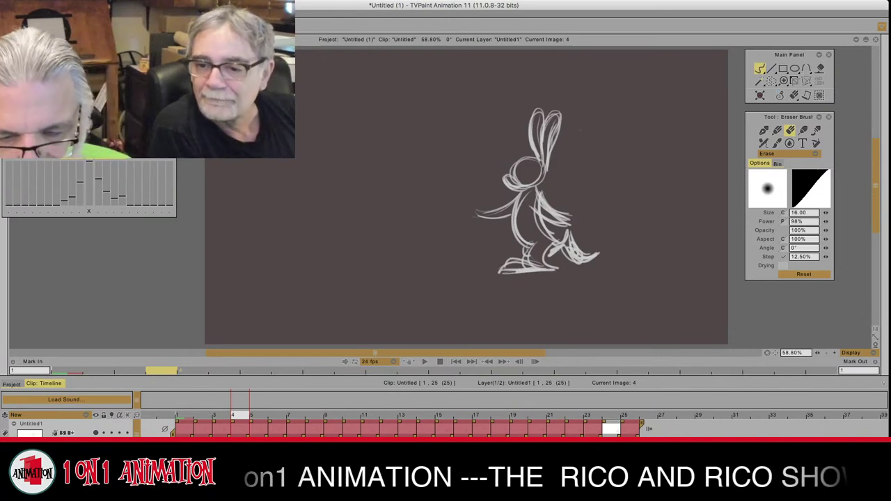
Step: Redraw the underside and hand of frame 4's front arm to thicken it, flipping against the neighbouring frames
{"action": "key", "text": "Left"}
{"action": "key", "text": "Right"}
{"action": "left_click_drag", "start_coordinate": [515, 203], "coordinate": [484, 214]}
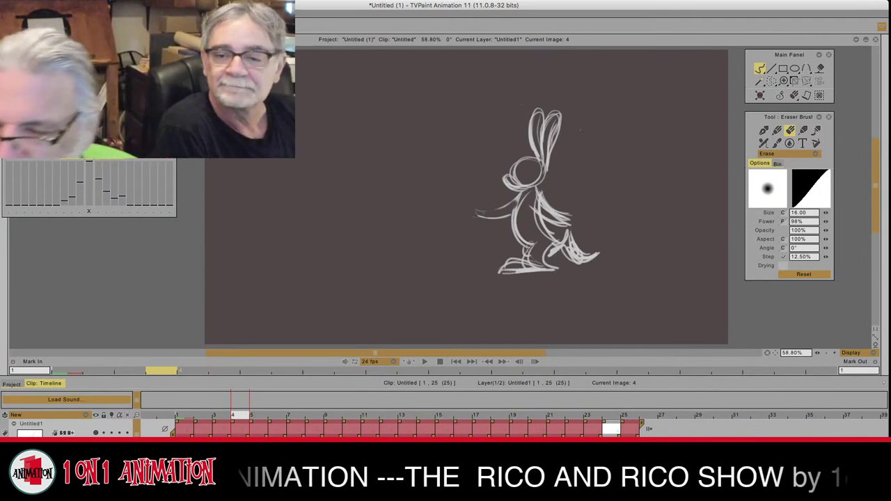
{"action": "key", "text": "super+z"}
{"action": "left_click", "coordinate": [778, 131]}
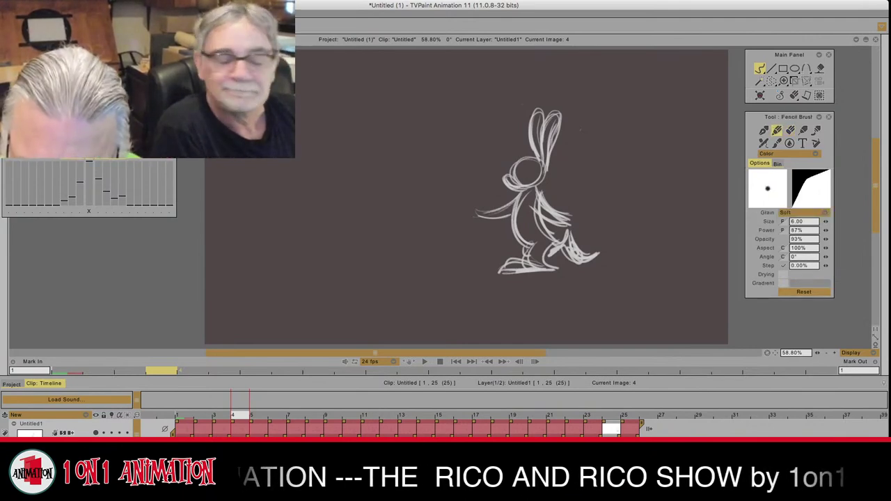
{"action": "mouse_move", "coordinate": [514, 204]}
{"action": "left_mouse_down"}
{"action": "mouse_move", "coordinate": [476, 215]}
{"action": "mouse_move", "coordinate": [511, 213]}
{"action": "left_mouse_up"}
{"action": "key", "text": "Left"}
{"action": "key", "text": "Right"}
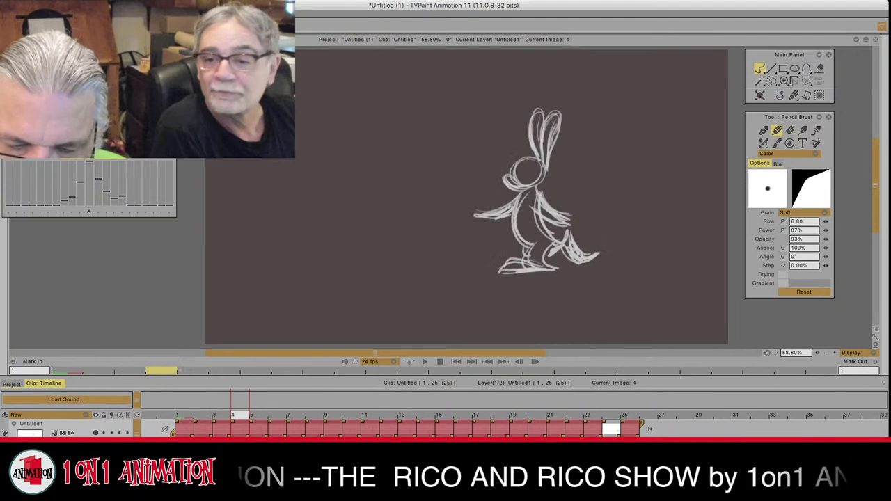
{"action": "key", "text": "Right"}
{"action": "key", "text": "Left"}
Step: Erase the overlapping body line inside frame 4's back arm, and compare the pose with frames 3 and 5
{"action": "left_click", "coordinate": [791, 131]}
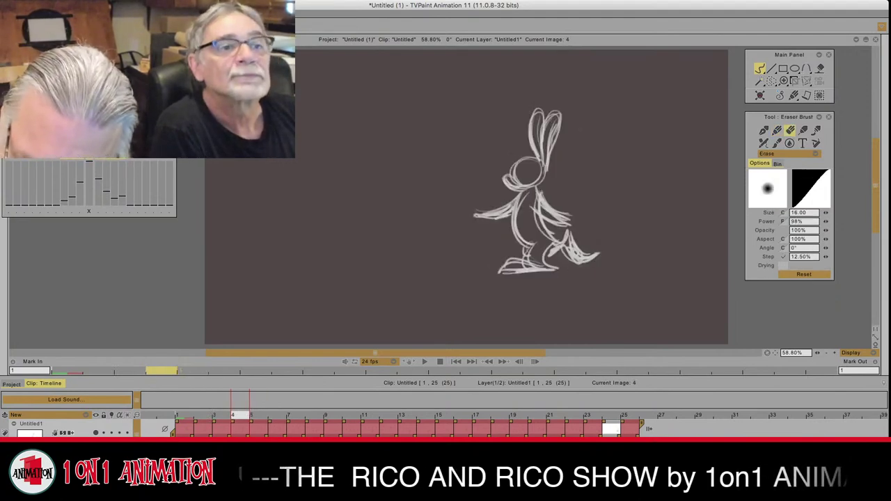
{"action": "left_click_drag", "start_coordinate": [540, 200], "coordinate": [539, 211]}
{"action": "left_click", "coordinate": [777, 131]}
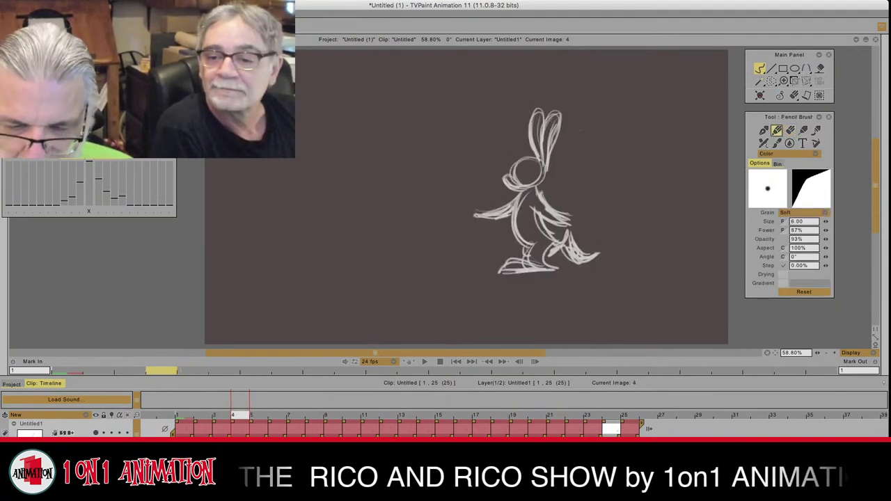
{"action": "key", "text": "Left"}
{"action": "key", "text": "Right"}
{"action": "key", "text": "Right"}
{"action": "key", "text": "Left"}
Step: Draw the front arm on frame 5 angled forward and down from the shoulder, comparing it with frame 4
{"action": "key", "text": "Right"}
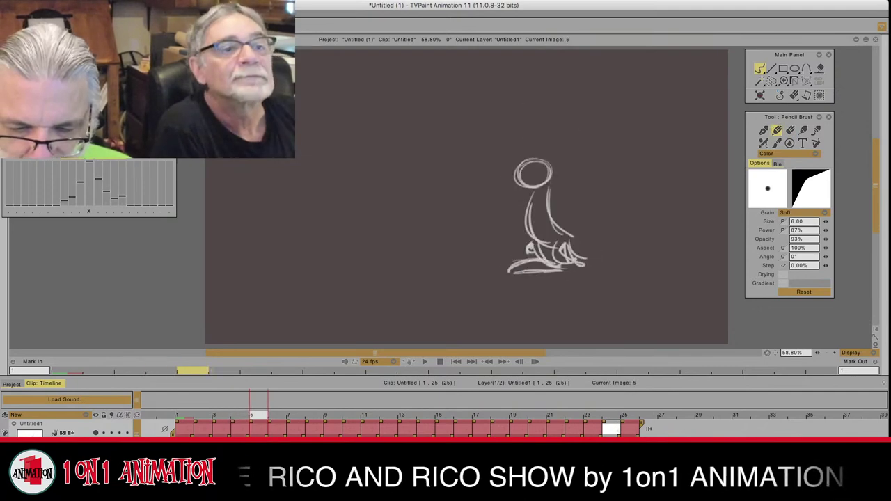
{"action": "mouse_move", "coordinate": [530, 201]}
{"action": "left_mouse_down"}
{"action": "mouse_move", "coordinate": [509, 223]}
{"action": "mouse_move", "coordinate": [494, 223]}
{"action": "mouse_move", "coordinate": [524, 216]}
{"action": "mouse_move", "coordinate": [506, 222]}
{"action": "mouse_move", "coordinate": [514, 216]}
{"action": "left_mouse_up"}
{"action": "key", "text": "Left"}
{"action": "key", "text": "Right"}
{"action": "key", "text": "Left"}
{"action": "key", "text": "Right"}
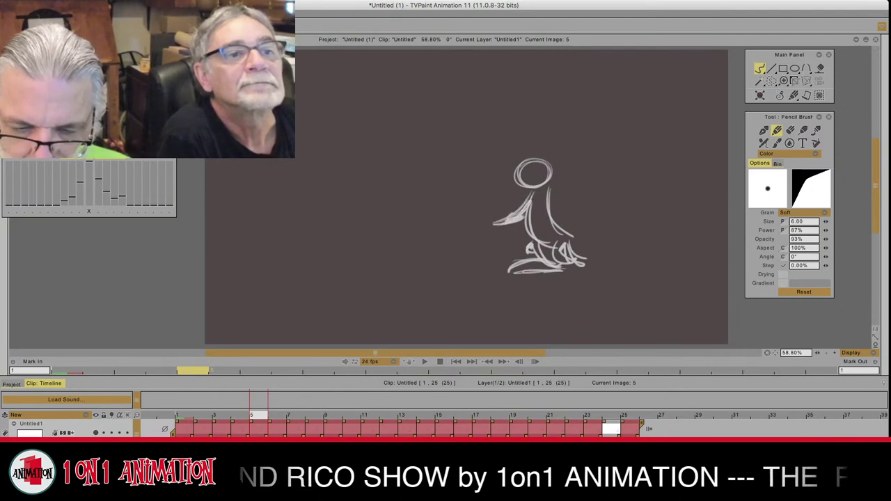
Step: Draw the rounded muzzle low on the front of frame 5's head, flipping against the earlier frames for placement
{"action": "key", "text": "Left"}
{"action": "key", "text": "Right"}
{"action": "mouse_move", "coordinate": [516, 182]}
{"action": "left_mouse_down"}
{"action": "mouse_move", "coordinate": [522, 193]}
{"action": "mouse_move", "coordinate": [541, 189]}
{"action": "left_mouse_up"}
{"action": "key", "text": "Left"}
{"action": "key", "text": "Right"}
{"action": "key", "text": "Left"}
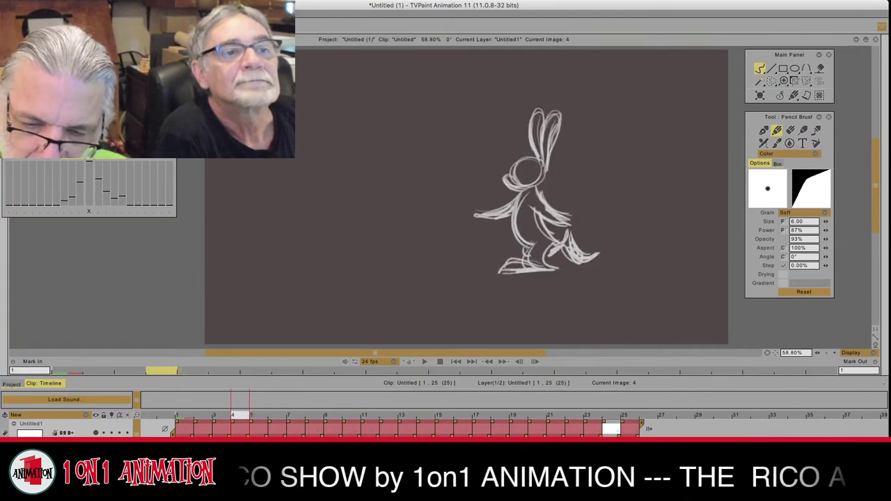
{"action": "key", "text": "Left"}
{"action": "key", "text": "Right"}
{"action": "key", "text": "Right"}
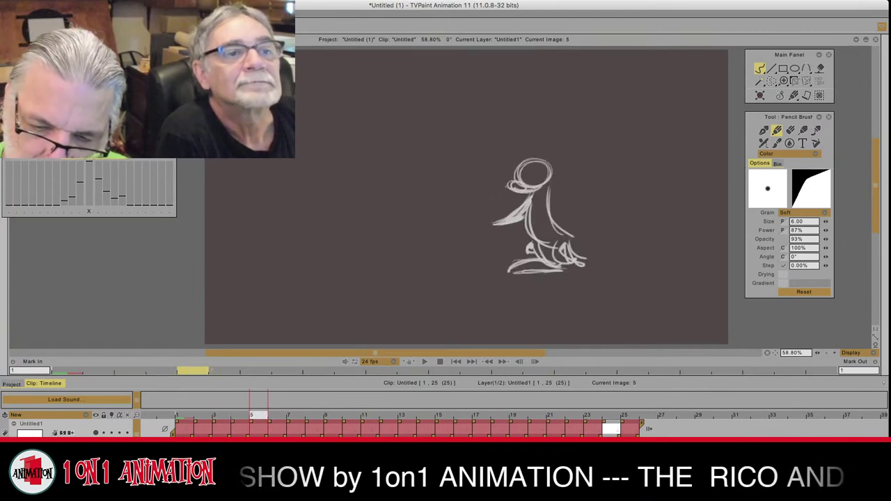
{"action": "key", "text": "Left"}
{"action": "key", "text": "Right"}
{"action": "key", "text": "Left"}
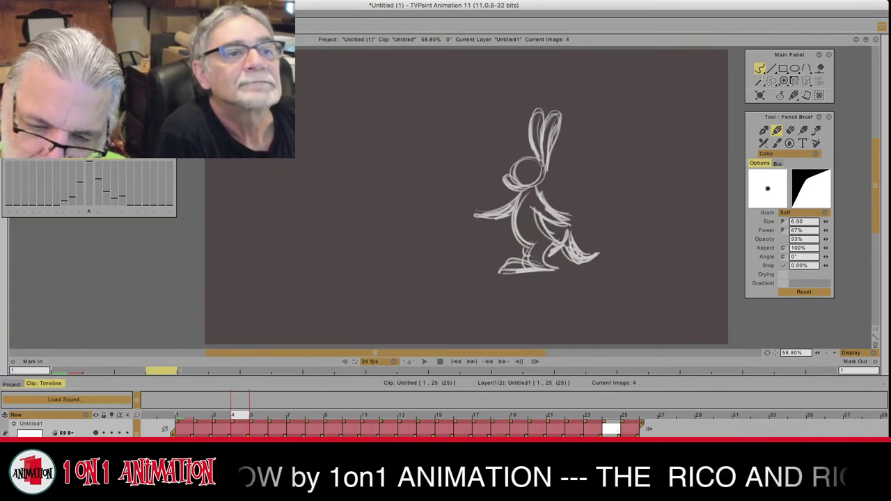
Step: Draw two long upright ears on frame 5's head with their tips curving apart, comparing them with frame 4
{"action": "key", "text": "Right"}
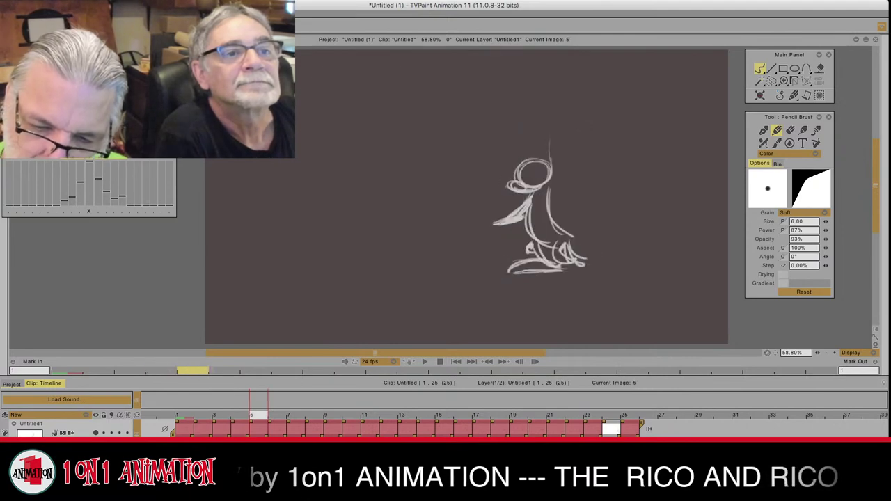
{"action": "key", "text": "Left"}
{"action": "key", "text": "Right"}
{"action": "mouse_move", "coordinate": [543, 130]}
{"action": "left_mouse_down"}
{"action": "mouse_move", "coordinate": [553, 169]}
{"action": "mouse_move", "coordinate": [535, 144]}
{"action": "mouse_move", "coordinate": [549, 167]}
{"action": "mouse_move", "coordinate": [537, 149]}
{"action": "mouse_move", "coordinate": [537, 166]}
{"action": "mouse_move", "coordinate": [557, 117]}
{"action": "mouse_move", "coordinate": [538, 158]}
{"action": "left_mouse_up"}
{"action": "key", "text": "Left"}
{"action": "key", "text": "Right"}
{"action": "mouse_move", "coordinate": [534, 117]}
{"action": "left_mouse_down"}
{"action": "mouse_move", "coordinate": [538, 135]}
{"action": "mouse_move", "coordinate": [526, 155]}
{"action": "mouse_move", "coordinate": [539, 157]}
{"action": "left_mouse_up"}
{"action": "key", "text": "Left"}
{"action": "key", "text": "Right"}
Step: Flip back and forth through the first frames to examine how the ears, muzzle and arms move up to frame 5
{"action": "key", "text": "Left"}
{"action": "key", "text": "Left"}
{"action": "key", "text": "Left"}
{"action": "key", "text": "Left"}
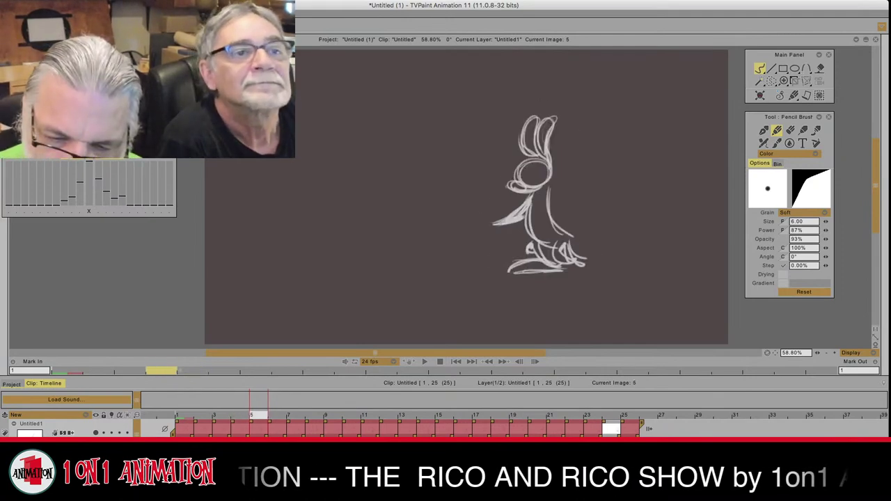
{"action": "key", "text": "Right"}
{"action": "key", "text": "Right"}
{"action": "key", "text": "Right"}
{"action": "key", "text": "Right"}
{"action": "key", "text": "Right"}
{"action": "key", "text": "Left"}
{"action": "key", "text": "Left"}
{"action": "key", "text": "Left"}
{"action": "key", "text": "Left"}
{"action": "key", "text": "Right"}
{"action": "key", "text": "Right"}
{"action": "key", "text": "Right"}
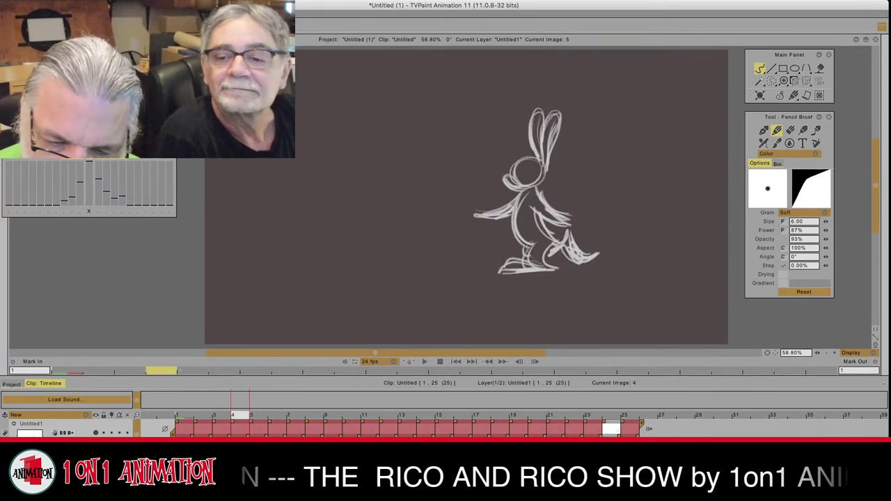
{"action": "key", "text": "Left"}
{"action": "key", "text": "Left"}
{"action": "key", "text": "Left"}
{"action": "key", "text": "Right"}
{"action": "key", "text": "Right"}
{"action": "key", "text": "Right"}
{"action": "key", "text": "Left"}
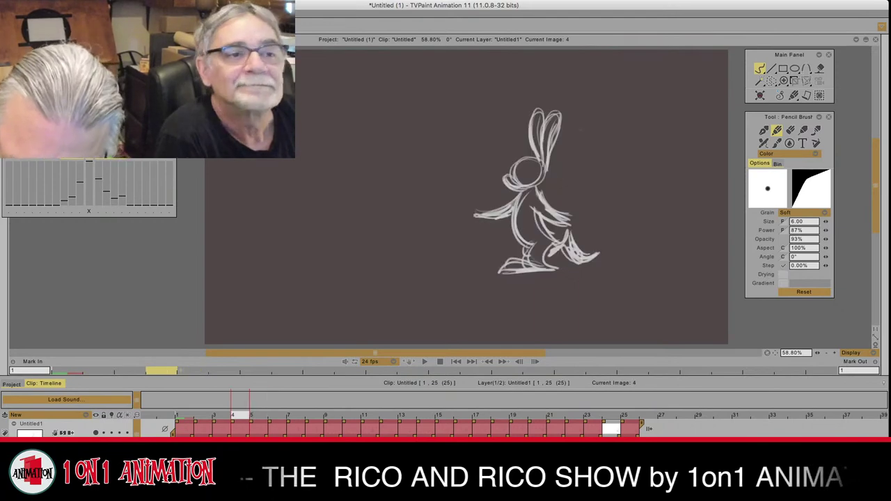
Step: Draw the back arm on frame 5 hanging down along the rear of the body, comparing it with frame 4
{"action": "key", "text": "Right"}
{"action": "key", "text": "Left"}
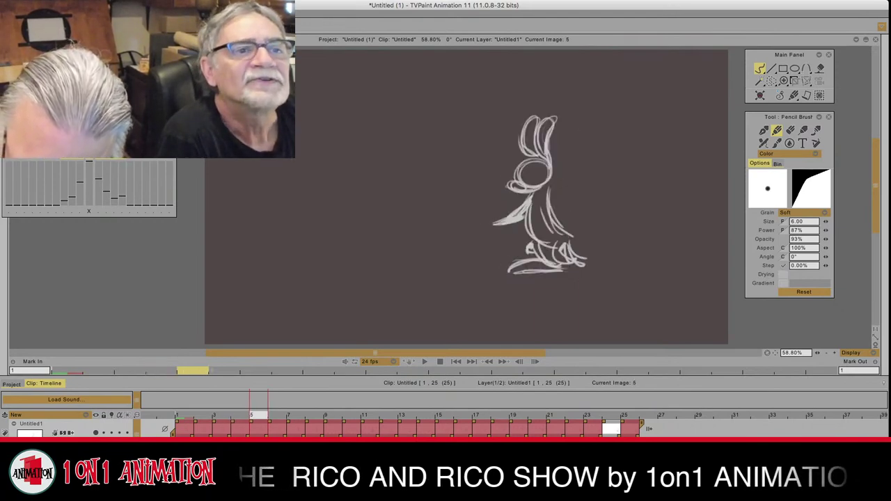
{"action": "key", "text": "Right"}
{"action": "key", "text": "Left"}
{"action": "key", "text": "Right"}
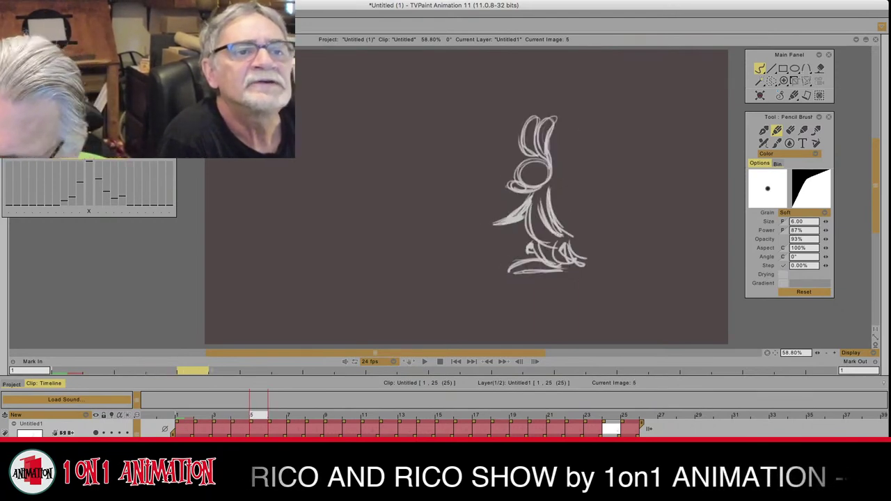
Step: Clean up frame 5's back arm by erasing overlapping lines and redrawing its outline, checking it against frame 4
{"action": "left_click", "coordinate": [790, 130]}
{"action": "left_click_drag", "start_coordinate": [547, 195], "coordinate": [562, 231]}
{"action": "mouse_move", "coordinate": [541, 198]}
{"action": "left_mouse_down"}
{"action": "mouse_move", "coordinate": [548, 224]}
{"action": "mouse_move", "coordinate": [568, 238]}
{"action": "left_mouse_up"}
{"action": "key", "text": "e"}
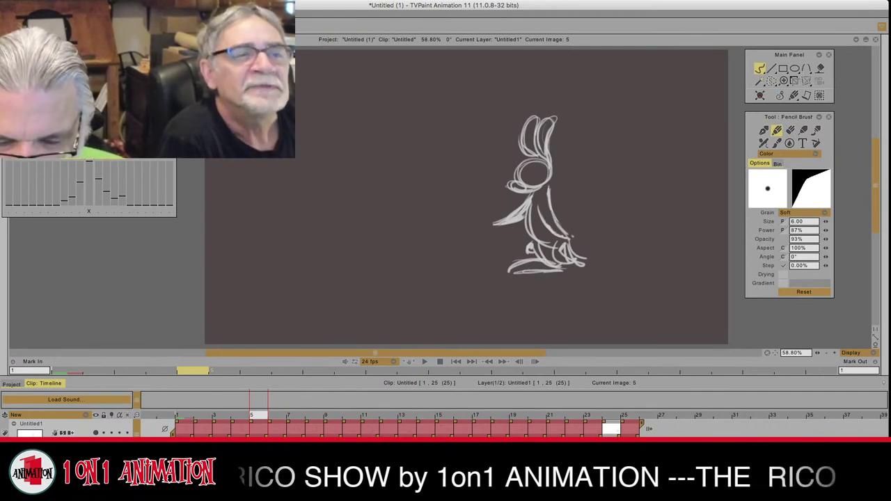
{"action": "key", "text": "Left"}
{"action": "key", "text": "Right"}
{"action": "key", "text": "Left"}
{"action": "key", "text": "Right"}
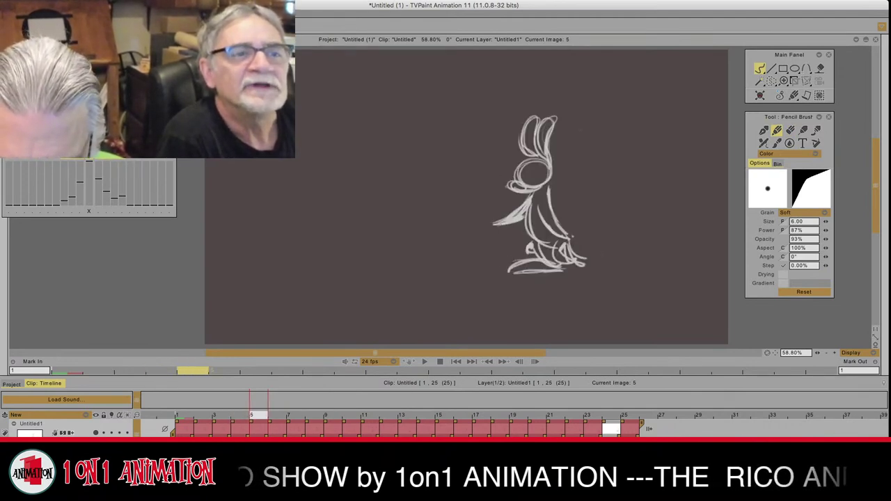
Step: Shade frame 5's trailing leg and finish the tip of the back arm, comparing the pose with neighbouring frames
{"action": "mouse_move", "coordinate": [562, 248]}
{"action": "left_mouse_down"}
{"action": "mouse_move", "coordinate": [581, 266]}
{"action": "mouse_move", "coordinate": [578, 257]}
{"action": "left_mouse_up"}
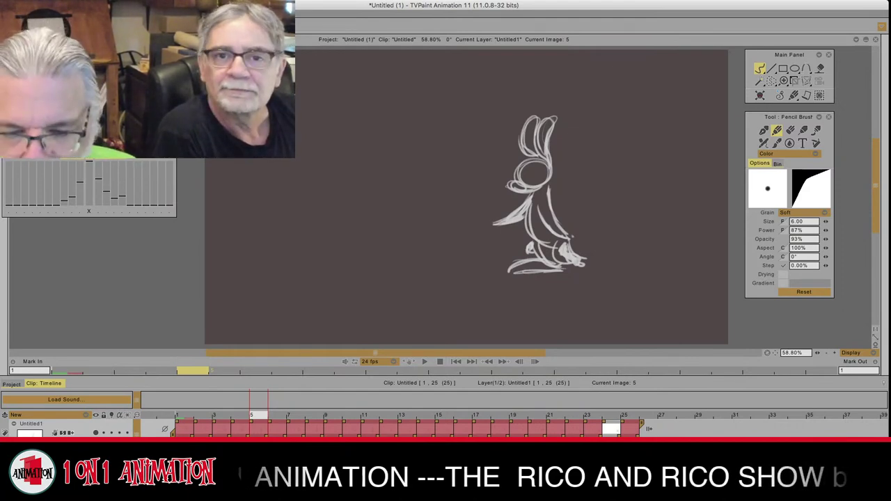
{"action": "key", "text": "Left"}
{"action": "key", "text": "Right"}
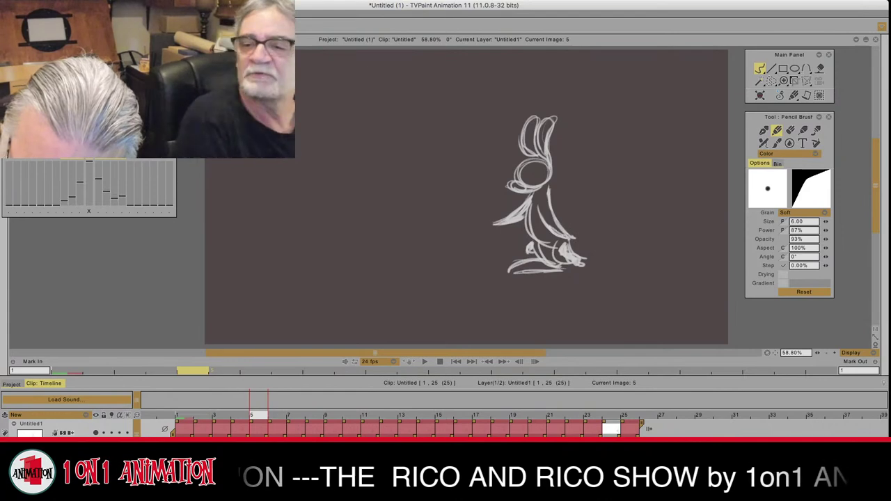
{"action": "key", "text": "Left"}
{"action": "key", "text": "Right"}
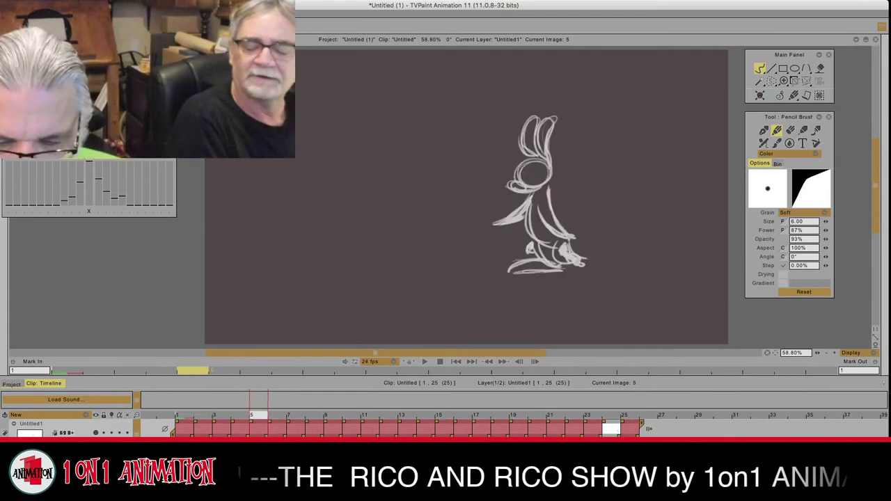
{"action": "key", "text": "Right"}
{"action": "key", "text": "Left"}
Step: Draw and shade the front arm on frame 6 hanging steeply forward from the shoulder, comparing it with frame 5
{"action": "key", "text": "Right"}
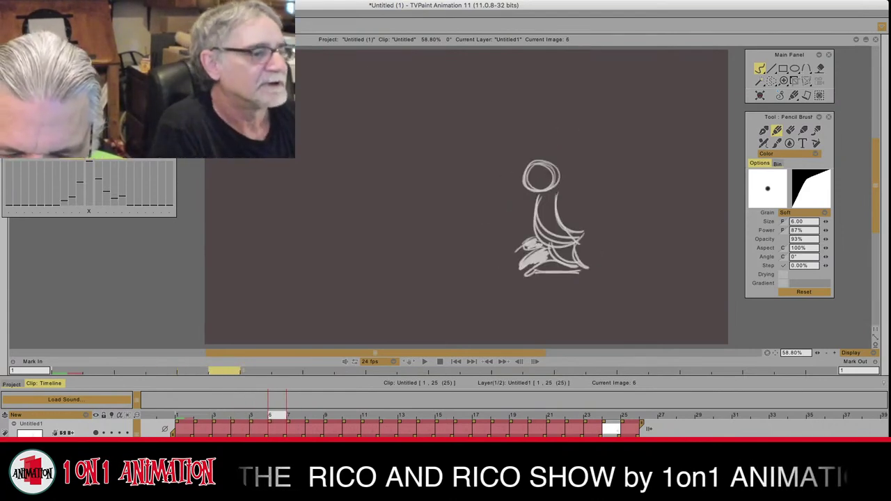
{"action": "key", "text": "Left"}
{"action": "key", "text": "Right"}
{"action": "left_click_drag", "start_coordinate": [535, 206], "coordinate": [515, 231]}
{"action": "mouse_move", "coordinate": [538, 198]}
{"action": "left_mouse_down"}
{"action": "mouse_move", "coordinate": [509, 230]}
{"action": "mouse_move", "coordinate": [512, 241]}
{"action": "left_mouse_up"}
{"action": "key", "text": "Left"}
{"action": "key", "text": "Right"}
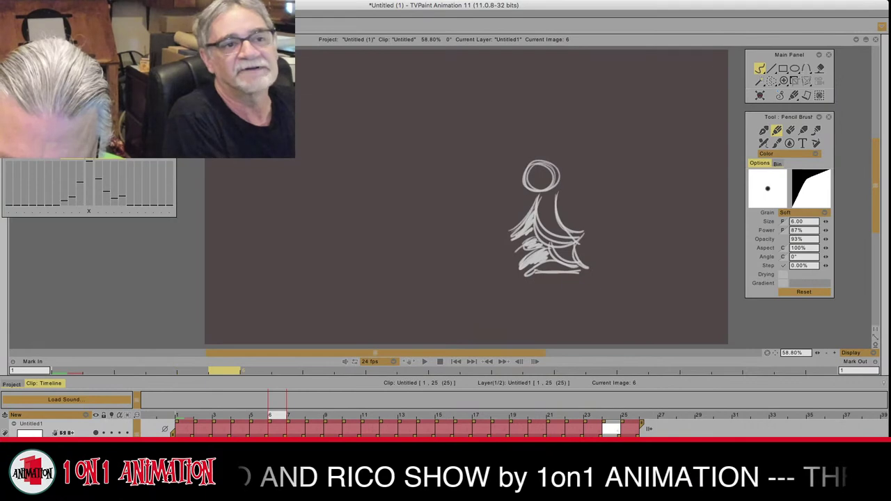
Step: Draw the back arm on frame 6 hanging down across the body toward the hip, comparing it with frame 5
{"action": "mouse_move", "coordinate": [555, 198]}
{"action": "left_mouse_down"}
{"action": "mouse_move", "coordinate": [557, 243]}
{"action": "mouse_move", "coordinate": [542, 246]}
{"action": "mouse_move", "coordinate": [546, 256]}
{"action": "left_mouse_up"}
{"action": "key", "text": "Left"}
{"action": "key", "text": "Right"}
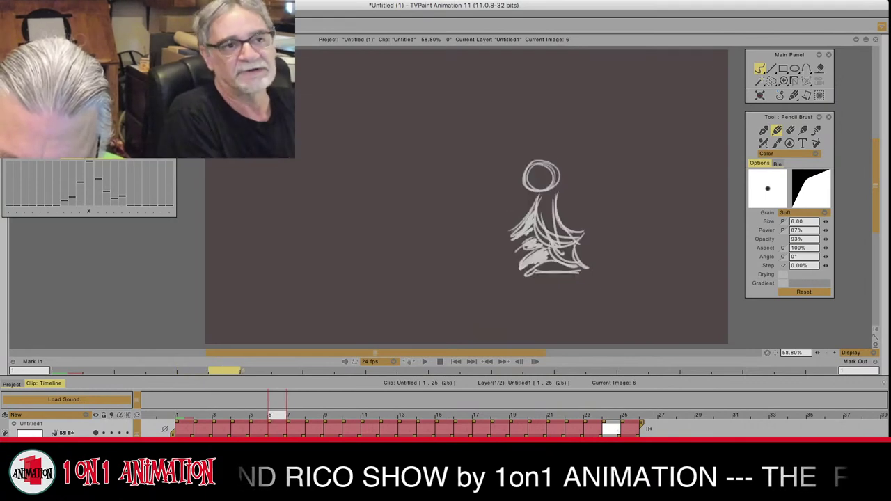
{"action": "left_click_drag", "start_coordinate": [553, 202], "coordinate": [562, 241]}
{"action": "mouse_move", "coordinate": [557, 192]}
{"action": "left_mouse_down"}
{"action": "mouse_move", "coordinate": [562, 246]}
{"action": "mouse_move", "coordinate": [562, 236]}
{"action": "left_mouse_up"}
Step: Erase the body lines inside frame 6's back arm and retouch its lower end, checking against frame 5
{"action": "mouse_move", "coordinate": [544, 218]}
{"action": "left_mouse_down"}
{"action": "mouse_move", "coordinate": [557, 240]}
{"action": "mouse_move", "coordinate": [553, 206]}
{"action": "mouse_move", "coordinate": [556, 220]}
{"action": "left_mouse_up"}
{"action": "left_click", "coordinate": [790, 131]}
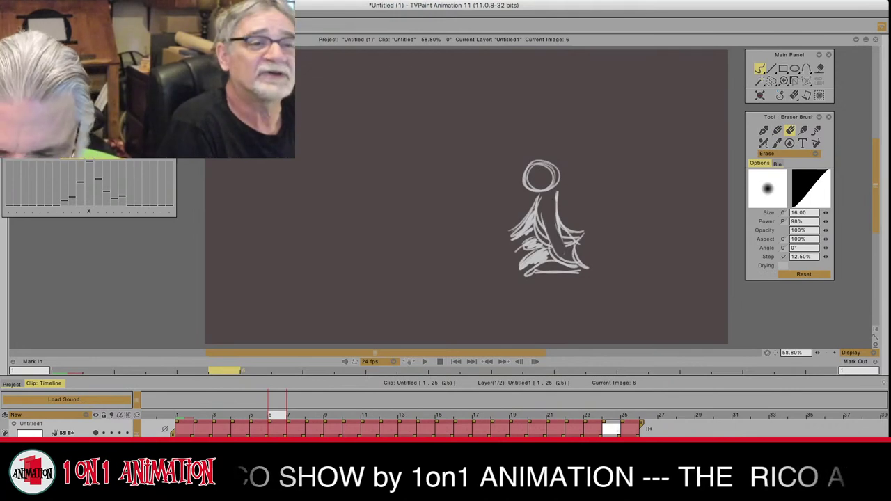
{"action": "left_click", "coordinate": [776, 131]}
{"action": "key", "text": "Left"}
{"action": "key", "text": "Right"}
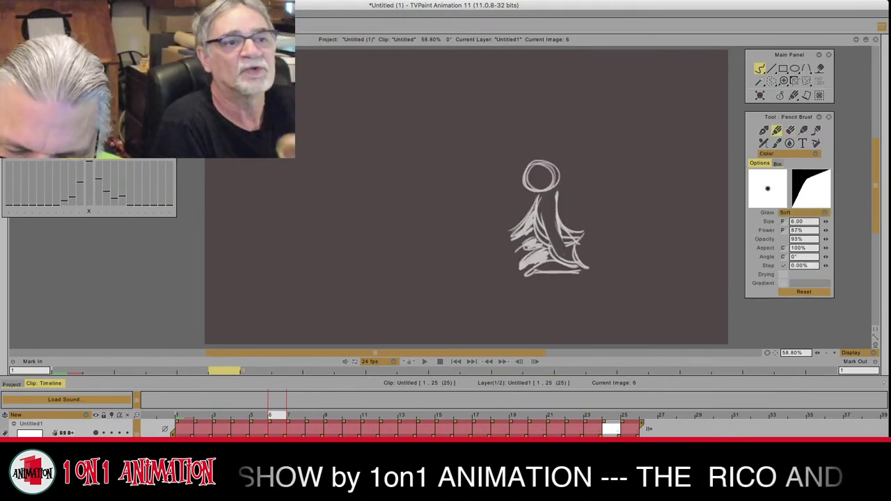
{"action": "key", "text": "Left"}
{"action": "key", "text": "Right"}
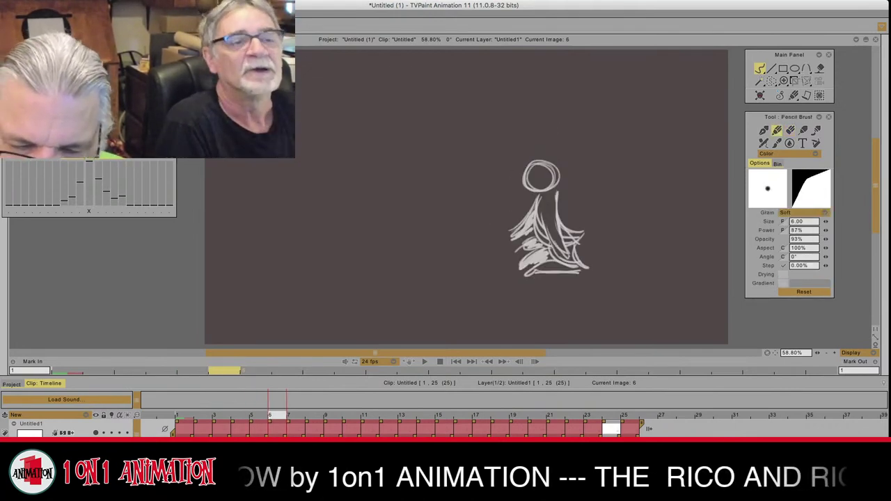
Step: Draw a small rounded muzzle low on the front of frame 6's head, comparing it with frame 5
{"action": "key", "text": "Left"}
{"action": "key", "text": "Right"}
{"action": "mouse_move", "coordinate": [525, 185]}
{"action": "left_mouse_down"}
{"action": "mouse_move", "coordinate": [532, 195]}
{"action": "mouse_move", "coordinate": [521, 190]}
{"action": "mouse_move", "coordinate": [540, 196]}
{"action": "mouse_move", "coordinate": [553, 189]}
{"action": "left_mouse_up"}
{"action": "key", "text": "Left"}
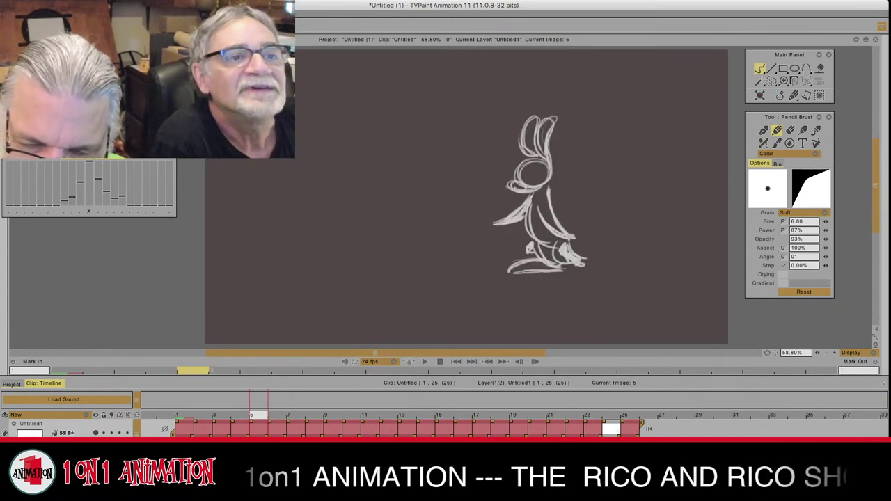
{"action": "key", "text": "Right"}
Step: Try one tall upright ear on frame 6's head, compare it with frame 5, and erase it
{"action": "mouse_move", "coordinate": [552, 160]}
{"action": "left_mouse_down"}
{"action": "mouse_move", "coordinate": [545, 127]}
{"action": "mouse_move", "coordinate": [533, 129]}
{"action": "mouse_move", "coordinate": [543, 156]}
{"action": "left_mouse_up"}
{"action": "left_click_drag", "start_coordinate": [541, 116], "coordinate": [555, 166]}
{"action": "left_click_drag", "start_coordinate": [542, 132], "coordinate": [543, 160]}
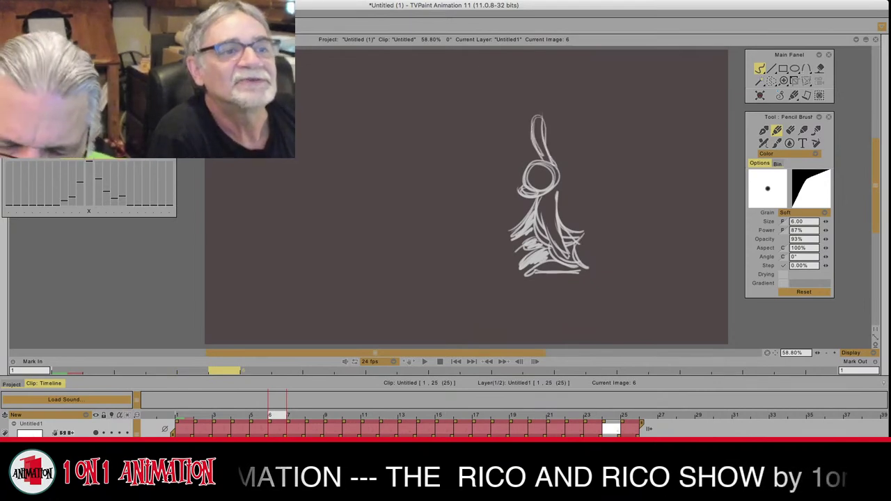
{"action": "key", "text": "Left"}
{"action": "key", "text": "Right"}
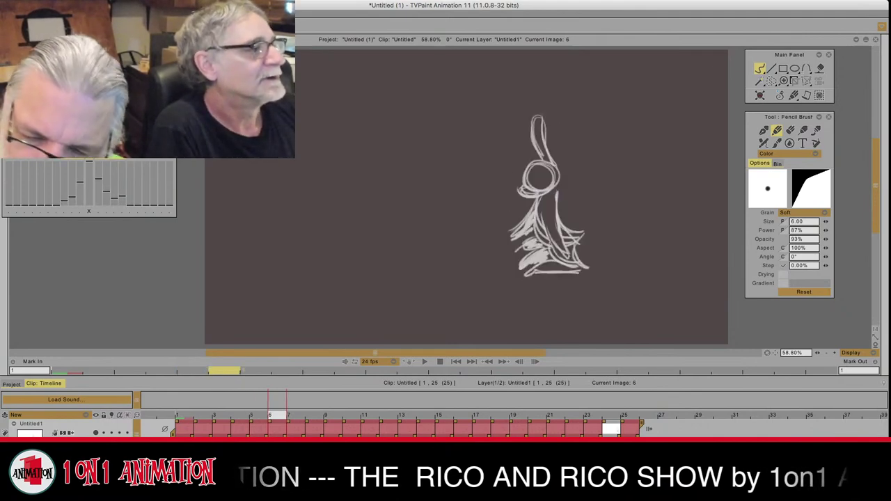
{"action": "left_click", "coordinate": [791, 131]}
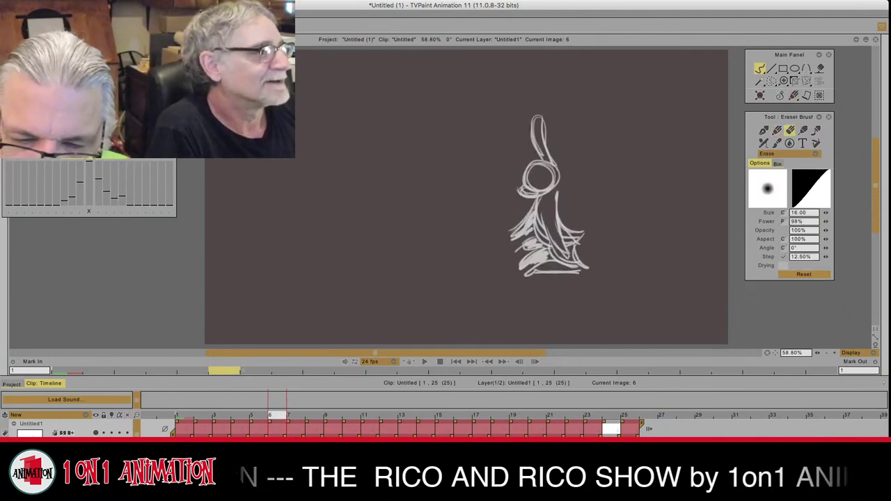
{"action": "left_click_drag", "start_coordinate": [537, 116], "coordinate": [543, 156]}
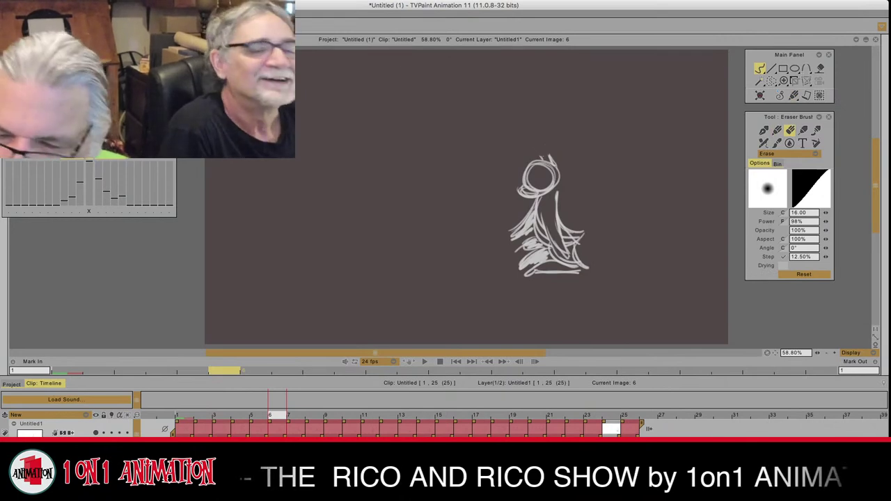
Step: Draw two long ears rising from frame 6's head and leaning forward, using frame 5 as reference
{"action": "left_click", "coordinate": [778, 131]}
{"action": "key", "text": "Left"}
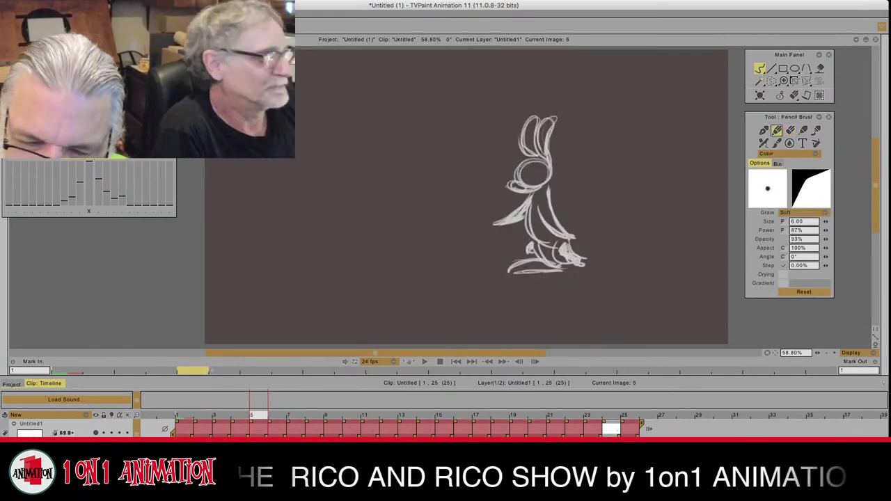
{"action": "key", "text": "Left"}
{"action": "key", "text": "Right"}
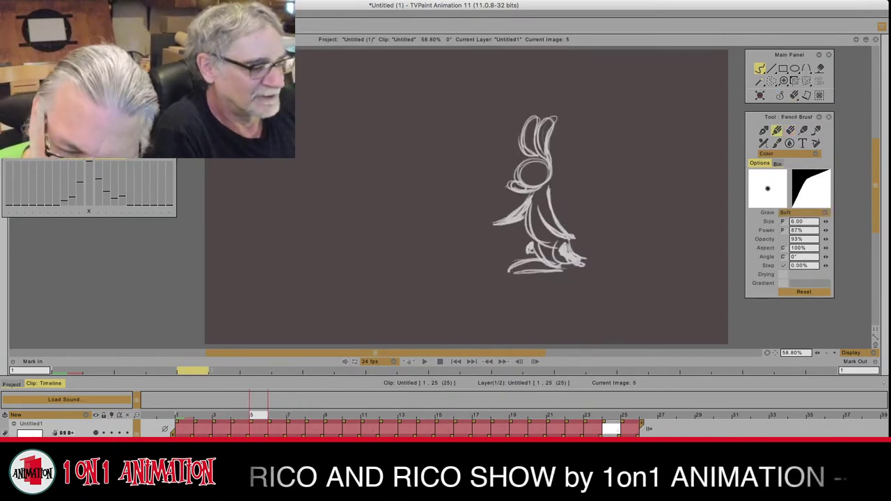
{"action": "key", "text": "Right"}
{"action": "key", "text": "Left"}
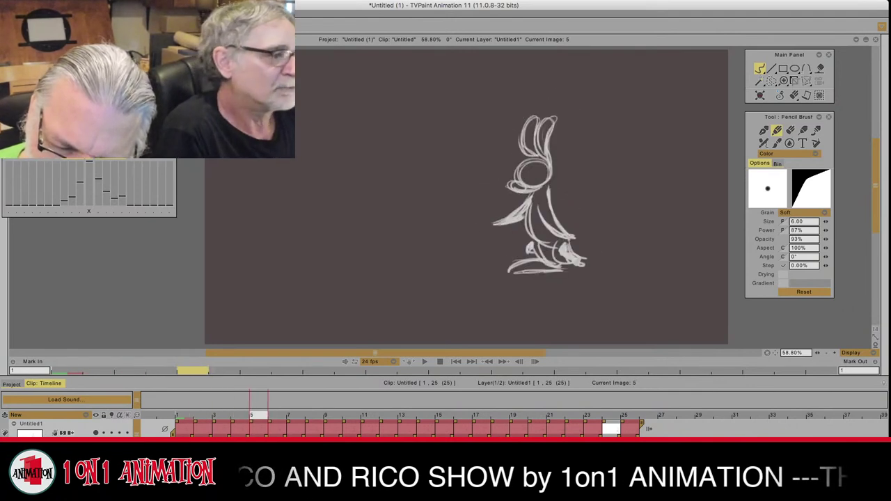
{"action": "key", "text": "Right"}
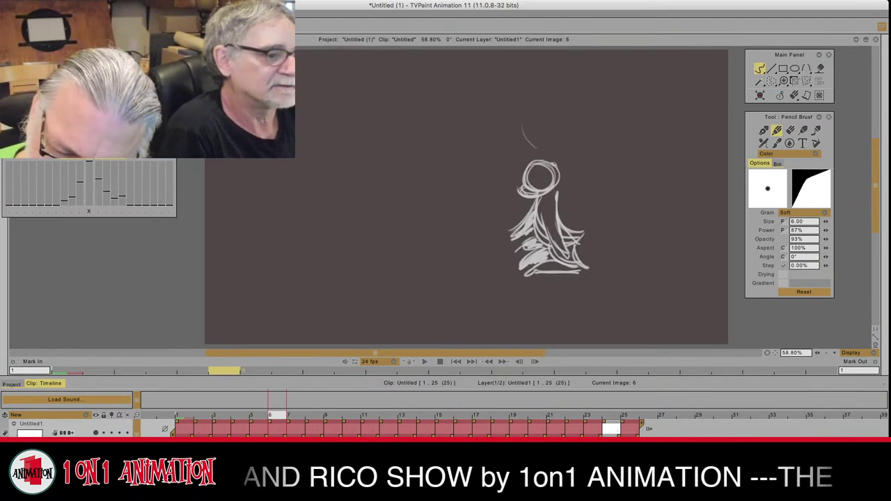
{"action": "mouse_move", "coordinate": [534, 127]}
{"action": "left_mouse_down"}
{"action": "mouse_move", "coordinate": [554, 163]}
{"action": "mouse_move", "coordinate": [543, 146]}
{"action": "mouse_move", "coordinate": [526, 150]}
{"action": "mouse_move", "coordinate": [514, 137]}
{"action": "mouse_move", "coordinate": [522, 159]}
{"action": "mouse_move", "coordinate": [542, 161]}
{"action": "mouse_move", "coordinate": [520, 157]}
{"action": "mouse_move", "coordinate": [542, 152]}
{"action": "mouse_move", "coordinate": [551, 165]}
{"action": "mouse_move", "coordinate": [541, 160]}
{"action": "left_mouse_up"}
{"action": "key", "text": "Left"}
{"action": "key", "text": "Right"}
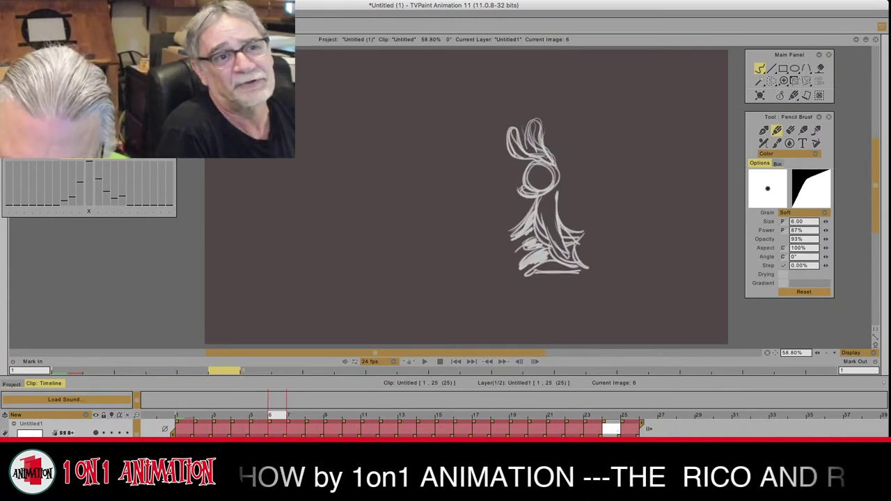
Step: Add a line along the upper edge of frame 6's hanging arm and check it against frame 5
{"action": "left_click_drag", "start_coordinate": [543, 204], "coordinate": [551, 234]}
{"action": "key", "text": "Left"}
{"action": "key", "text": "Right"}
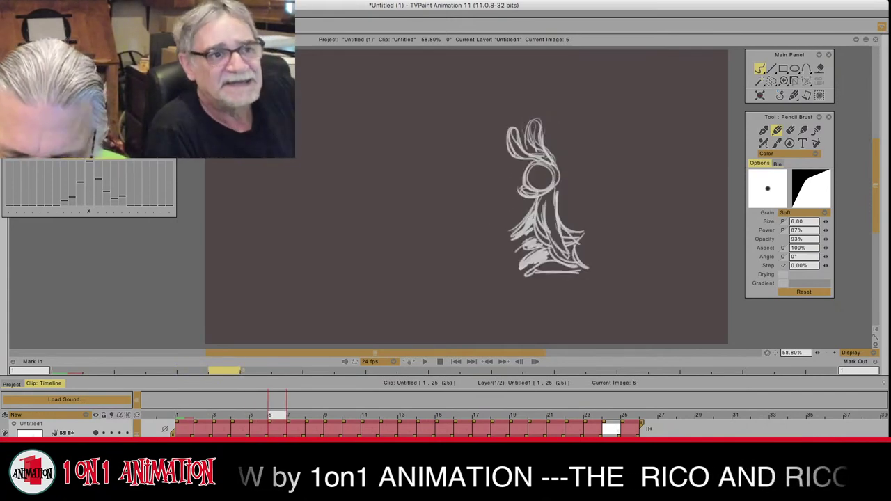
Step: Erase the overlapping body lines on frame 7 and outline an arm hanging from the shoulder past the knee
{"action": "key", "text": "Right"}
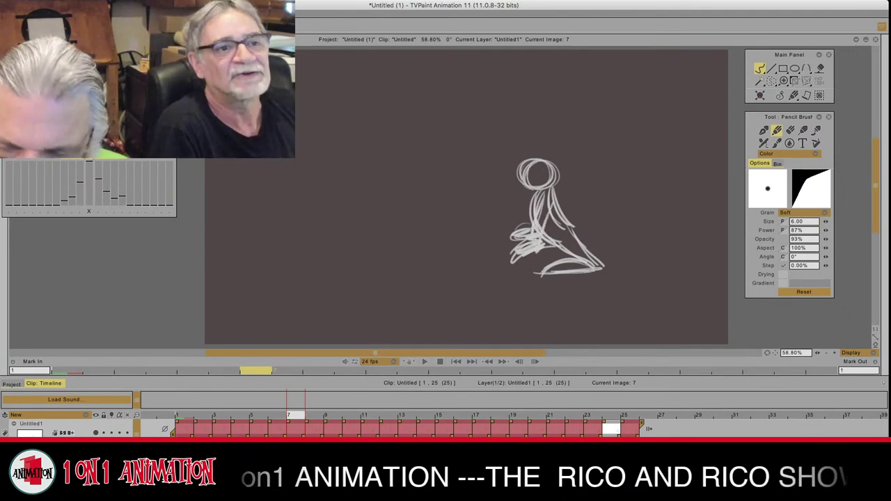
{"action": "left_click", "coordinate": [790, 130]}
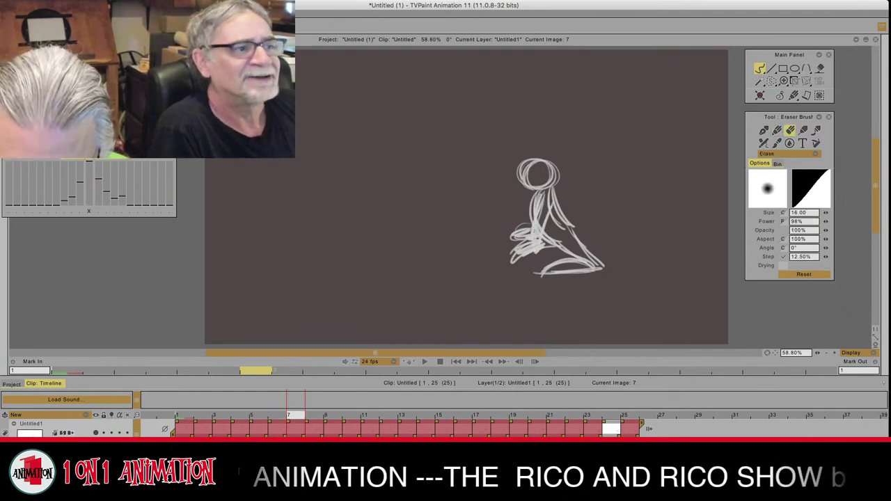
{"action": "mouse_move", "coordinate": [543, 194]}
{"action": "left_mouse_down"}
{"action": "mouse_move", "coordinate": [537, 251]}
{"action": "mouse_move", "coordinate": [549, 209]}
{"action": "mouse_move", "coordinate": [535, 240]}
{"action": "left_mouse_up"}
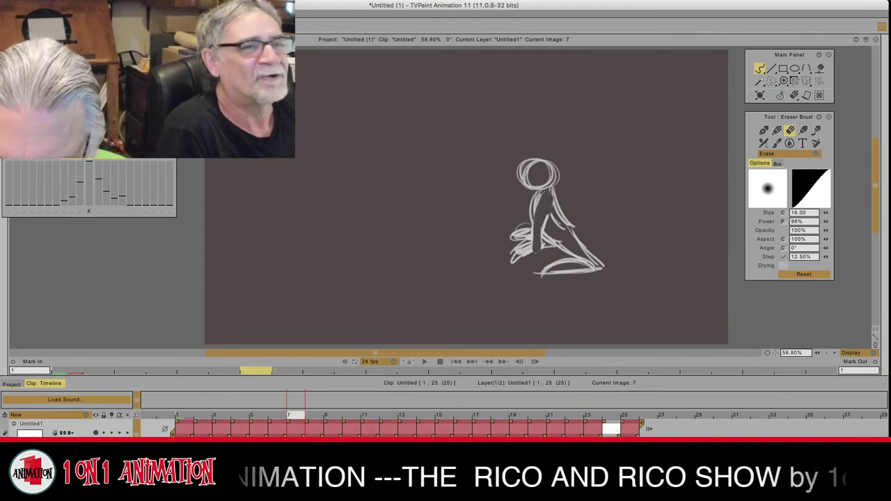
{"action": "key", "text": "e"}
{"action": "mouse_move", "coordinate": [555, 204]}
{"action": "left_mouse_down"}
{"action": "mouse_move", "coordinate": [542, 263]}
{"action": "mouse_move", "coordinate": [539, 242]}
{"action": "left_mouse_up"}
{"action": "left_click_drag", "start_coordinate": [540, 197], "coordinate": [539, 259]}
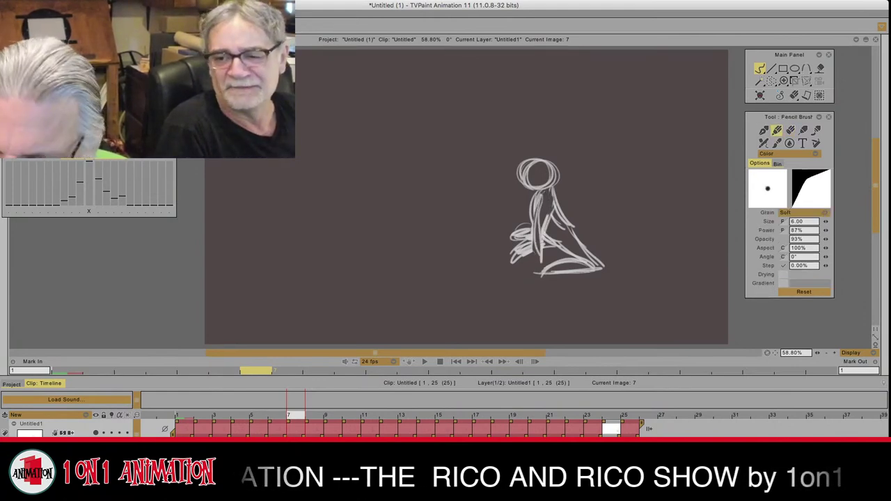
Step: Clean out the lines inside frame 7's hanging arm and shorten its lower tip, comparing it with frame 6
{"action": "key", "text": "e"}
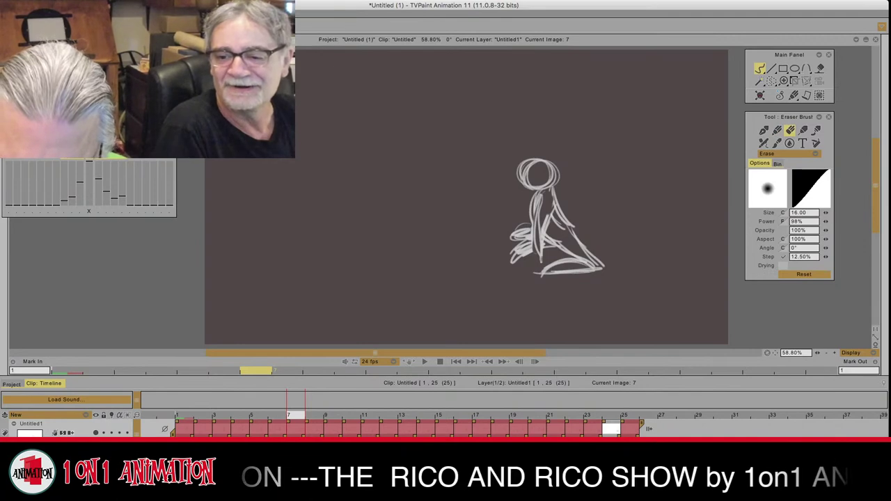
{"action": "left_click_drag", "start_coordinate": [550, 216], "coordinate": [540, 241]}
{"action": "left_click_drag", "start_coordinate": [540, 202], "coordinate": [542, 242]}
{"action": "key", "text": "e"}
{"action": "key", "text": "Left"}
{"action": "key", "text": "Right"}
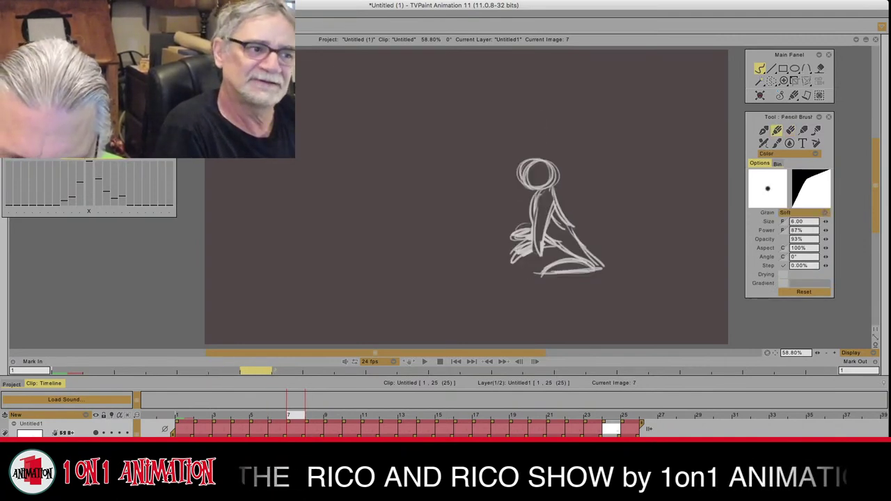
{"action": "key", "text": "Left"}
{"action": "key", "text": "Right"}
Step: Draw a small rounded muzzle low on the front of frame 7's head, checking against frame 6
{"action": "mouse_move", "coordinate": [531, 187]}
{"action": "left_mouse_down"}
{"action": "mouse_move", "coordinate": [520, 186]}
{"action": "mouse_move", "coordinate": [547, 188]}
{"action": "left_mouse_up"}
{"action": "key", "text": "Left"}
{"action": "key", "text": "Left"}
{"action": "key", "text": "Right"}
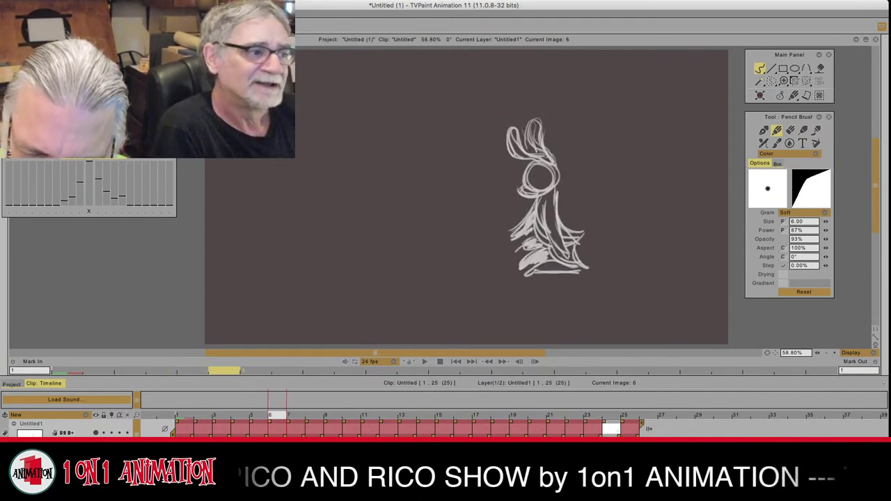
{"action": "key", "text": "Right"}
{"action": "key", "text": "Left"}
{"action": "key", "text": "Right"}
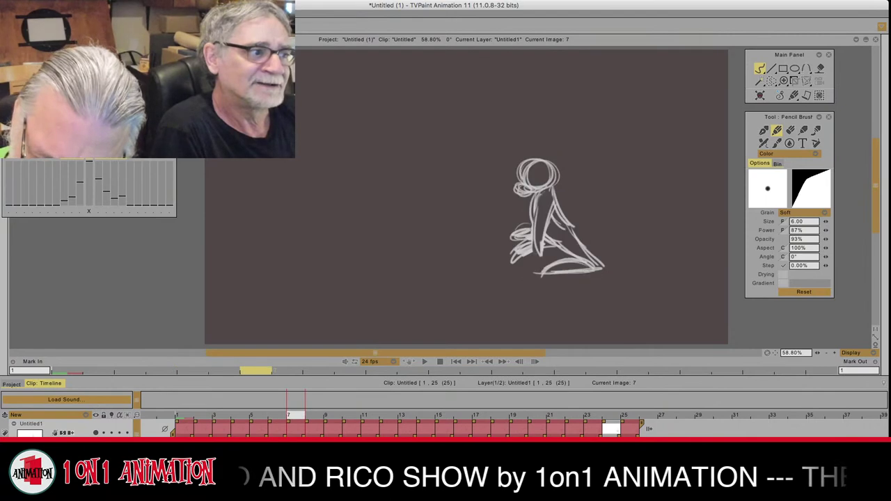
Step: Draw two curved ears sweeping forward over frame 7's head, comparing them with frame 6
{"action": "key", "text": "Left"}
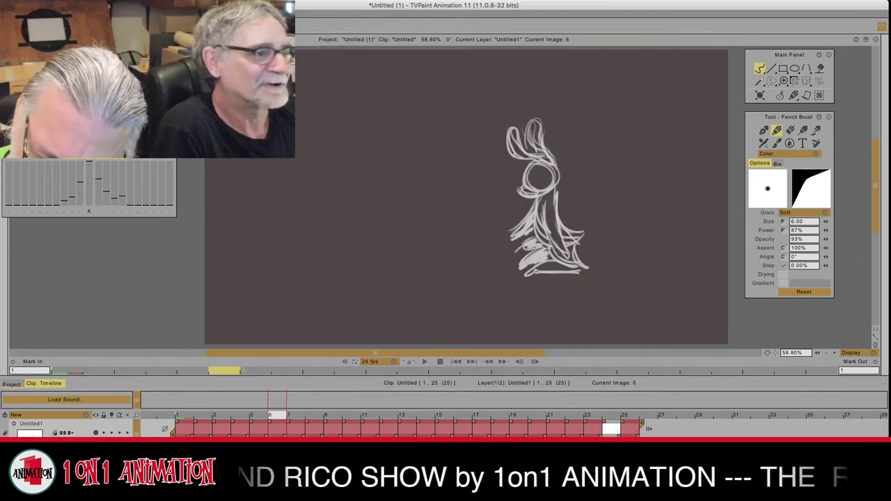
{"action": "key", "text": "Right"}
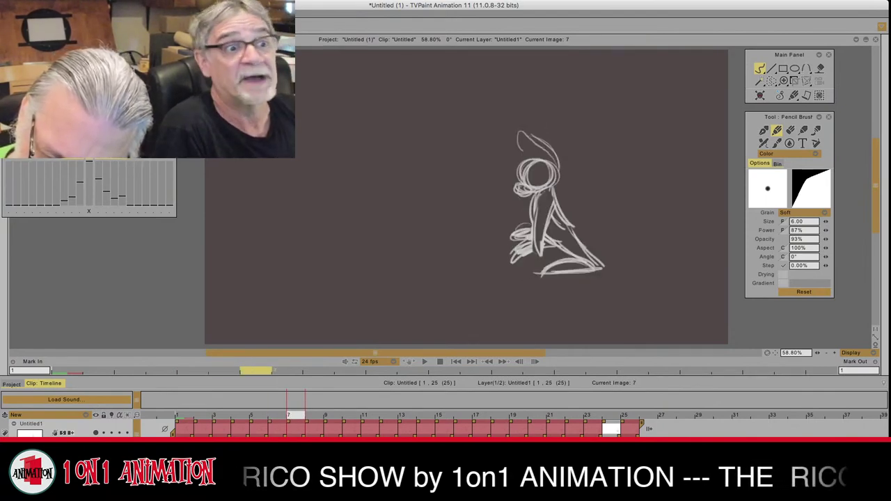
{"action": "key", "text": "Left"}
{"action": "key", "text": "Right"}
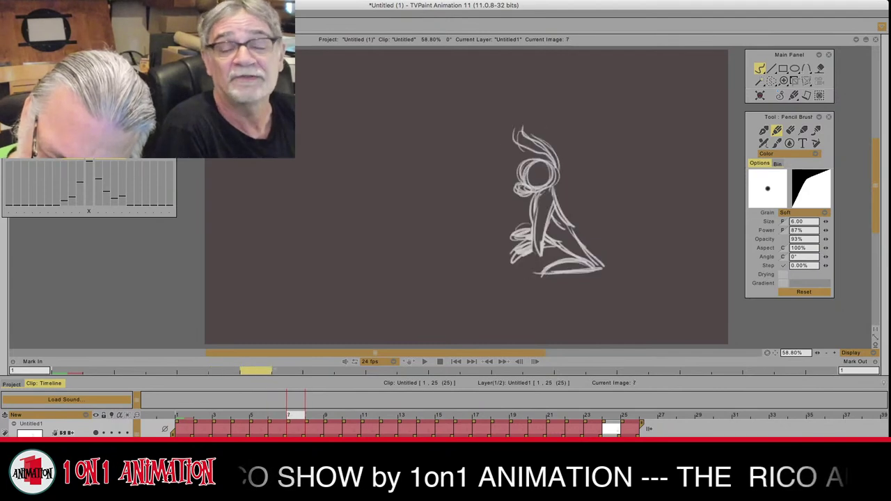
{"action": "mouse_move", "coordinate": [502, 148]}
{"action": "left_mouse_down"}
{"action": "mouse_move", "coordinate": [517, 163]}
{"action": "mouse_move", "coordinate": [531, 152]}
{"action": "mouse_move", "coordinate": [507, 164]}
{"action": "mouse_move", "coordinate": [543, 155]}
{"action": "mouse_move", "coordinate": [512, 140]}
{"action": "left_mouse_up"}
{"action": "left_click_drag", "start_coordinate": [512, 140], "coordinate": [553, 160]}
{"action": "key", "text": "Left"}
{"action": "key", "text": "Right"}
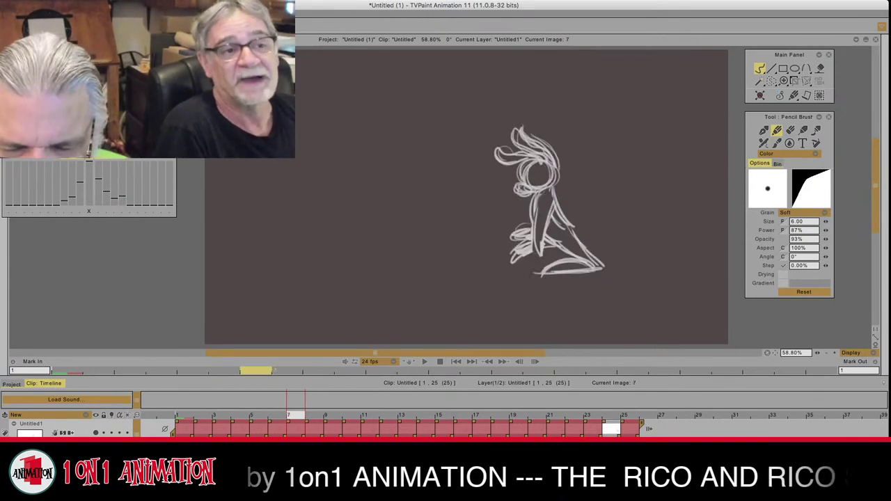
Step: Flip back and forth through the earlier frames up to frame 7 to examine the motion of the ears and arms
{"action": "key", "text": "Left"}
{"action": "key", "text": "Left"}
{"action": "key", "text": "Left"}
{"action": "key", "text": "Left"}
{"action": "key", "text": "Left"}
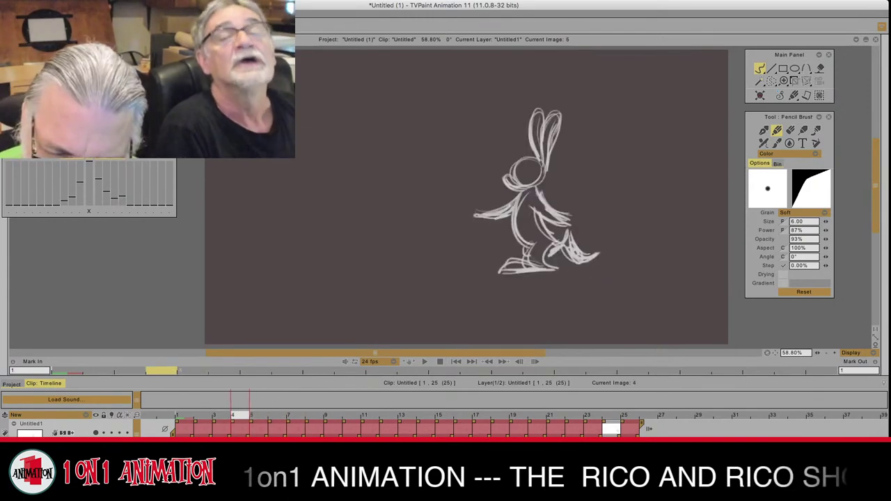
{"action": "key", "text": "Right"}
{"action": "key", "text": "Right"}
{"action": "key", "text": "Right"}
{"action": "key", "text": "Right"}
{"action": "key", "text": "Right"}
{"action": "key", "text": "Right"}
{"action": "key", "text": "Left"}
{"action": "key", "text": "Left"}
{"action": "key", "text": "Left"}
{"action": "key", "text": "Left"}
{"action": "key", "text": "Right"}
{"action": "key", "text": "Right"}
{"action": "key", "text": "Right"}
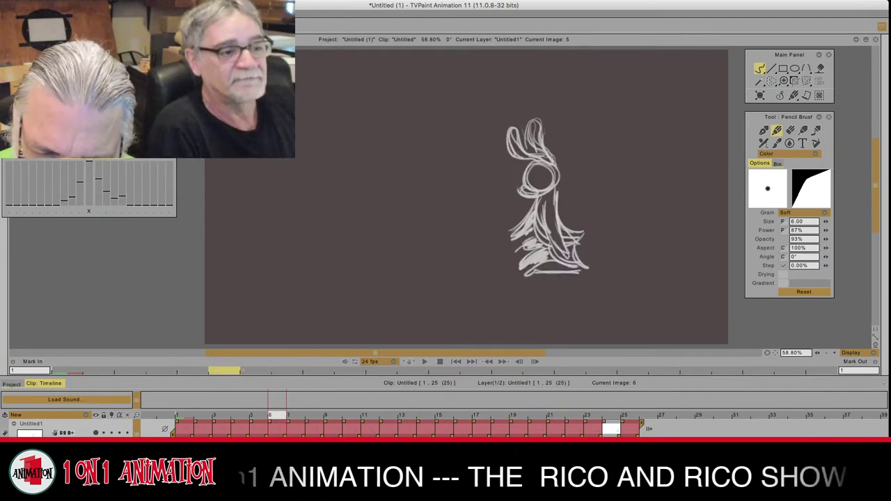
{"action": "key", "text": "Right"}
{"action": "key", "text": "Left"}
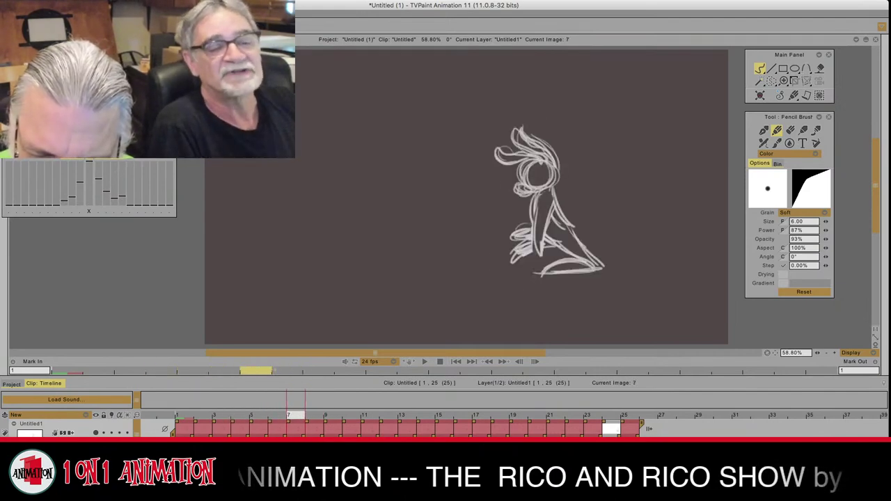
Step: Draw a small muzzle and two ears bending forward on frame 8's head, comparing them with frame 7
{"action": "key", "text": "Right"}
{"action": "key", "text": "Left"}
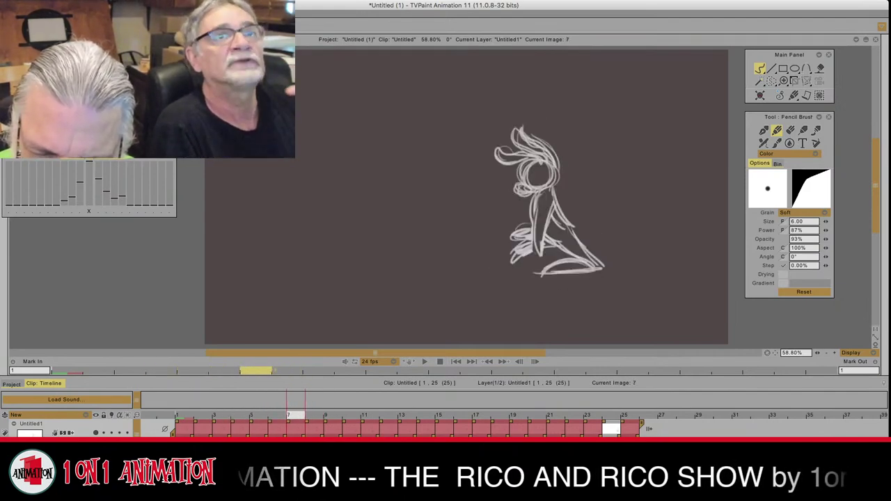
{"action": "key", "text": "Right"}
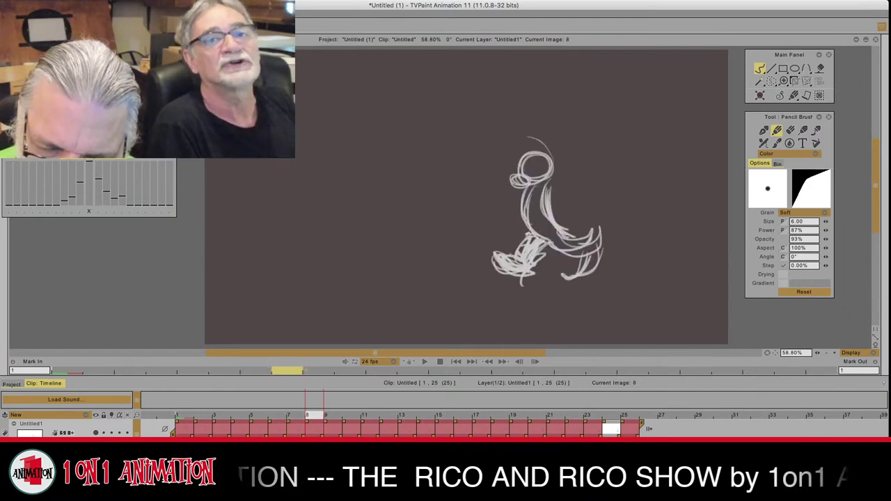
{"action": "mouse_move", "coordinate": [515, 146]}
{"action": "left_mouse_down"}
{"action": "mouse_move", "coordinate": [551, 156]}
{"action": "mouse_move", "coordinate": [500, 145]}
{"action": "mouse_move", "coordinate": [530, 142]}
{"action": "mouse_move", "coordinate": [511, 136]}
{"action": "mouse_move", "coordinate": [547, 160]}
{"action": "mouse_move", "coordinate": [542, 152]}
{"action": "mouse_move", "coordinate": [485, 172]}
{"action": "mouse_move", "coordinate": [525, 155]}
{"action": "left_mouse_up"}
{"action": "key", "text": "Left"}
{"action": "key", "text": "Right"}
{"action": "key", "text": "Left"}
{"action": "key", "text": "Right"}
{"action": "key", "text": "Left"}
{"action": "key", "text": "Right"}
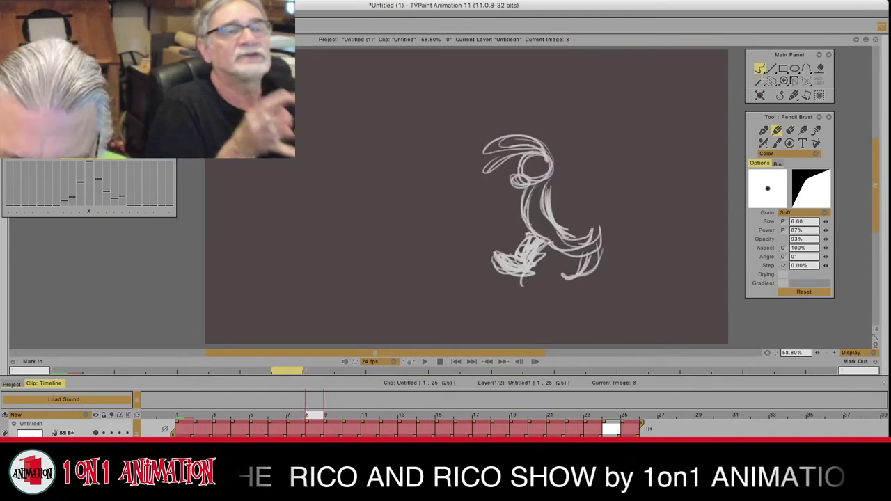
{"action": "key", "text": "Left"}
{"action": "key", "text": "Right"}
Step: Sketch the front arm on frame 8 angling from the shoulder forward and down, checking against frame 7
{"action": "left_click_drag", "start_coordinate": [536, 189], "coordinate": [516, 228]}
{"action": "mouse_move", "coordinate": [521, 205]}
{"action": "left_mouse_down"}
{"action": "mouse_move", "coordinate": [516, 240]}
{"action": "mouse_move", "coordinate": [520, 233]}
{"action": "left_mouse_up"}
{"action": "key", "text": "Left"}
{"action": "key", "text": "Right"}
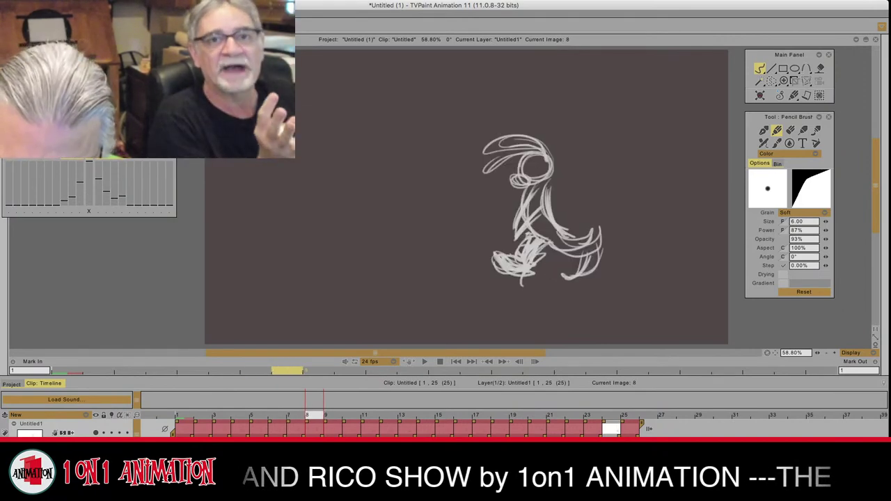
{"action": "left_click_drag", "start_coordinate": [534, 188], "coordinate": [511, 241]}
{"action": "mouse_move", "coordinate": [511, 241]}
{"action": "left_mouse_down"}
{"action": "mouse_move", "coordinate": [534, 212]}
{"action": "mouse_move", "coordinate": [513, 228]}
{"action": "mouse_move", "coordinate": [523, 221]}
{"action": "left_mouse_up"}
Step: Erase the belly lines and rough arm strokes on frame 8, redraw the front arm's outline and compare with frame 7
{"action": "left_click", "coordinate": [790, 131]}
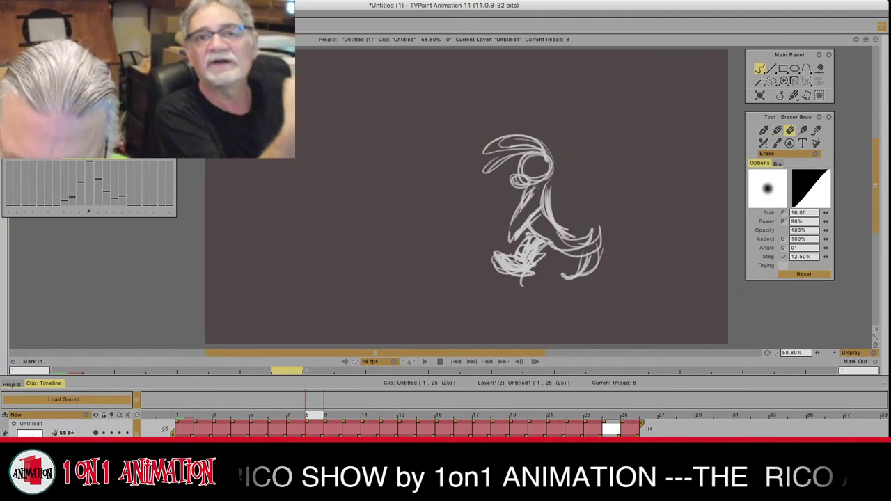
{"action": "left_click_drag", "start_coordinate": [534, 187], "coordinate": [514, 238]}
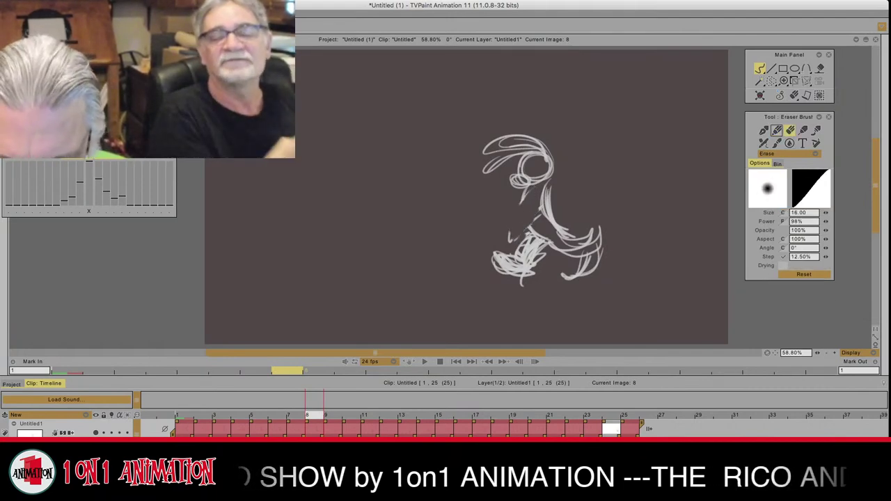
{"action": "left_click", "coordinate": [777, 131]}
{"action": "left_click_drag", "start_coordinate": [539, 186], "coordinate": [511, 233]}
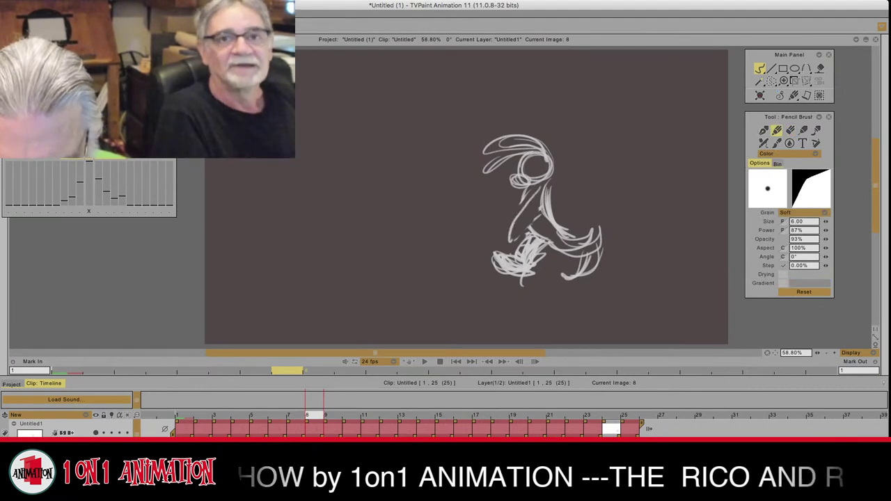
{"action": "mouse_move", "coordinate": [541, 187]}
{"action": "left_mouse_down"}
{"action": "mouse_move", "coordinate": [511, 239]}
{"action": "mouse_move", "coordinate": [544, 208]}
{"action": "left_mouse_up"}
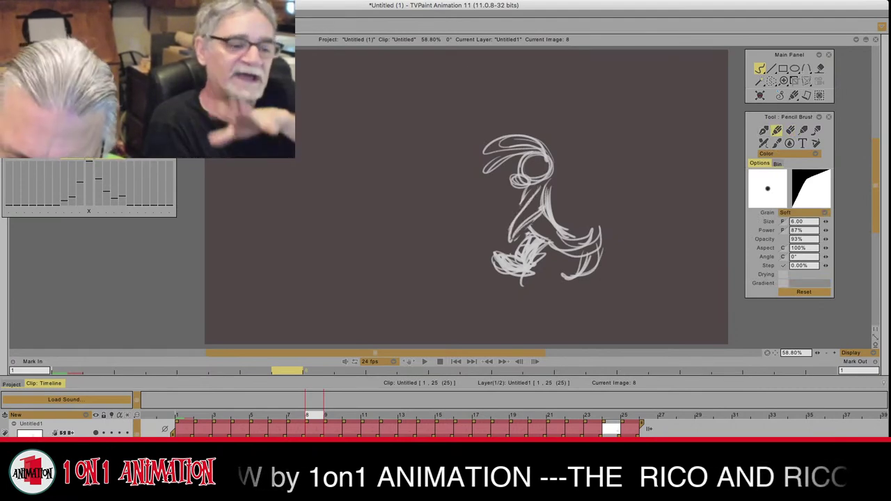
{"action": "key", "text": "Left"}
{"action": "key", "text": "Right"}
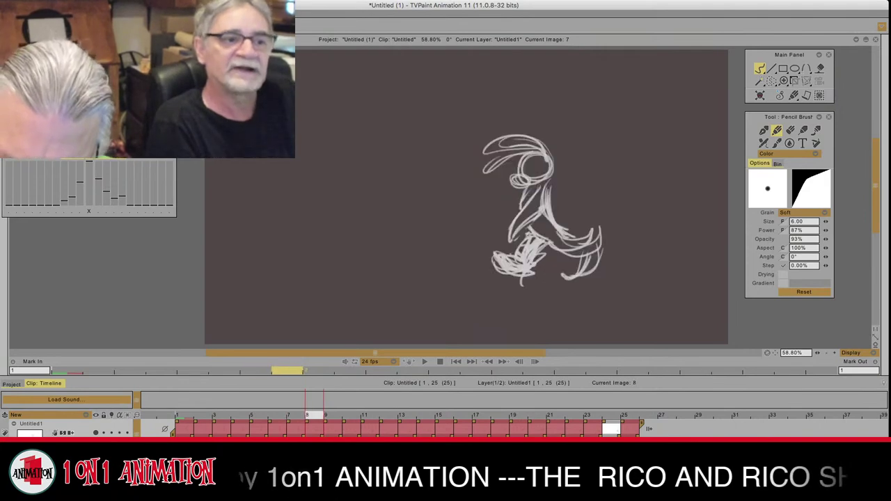
Step: Sketch the other arm along frame 8's back toward the tail, then compare it with the neighbouring frames
{"action": "left_click_drag", "start_coordinate": [552, 200], "coordinate": [568, 229]}
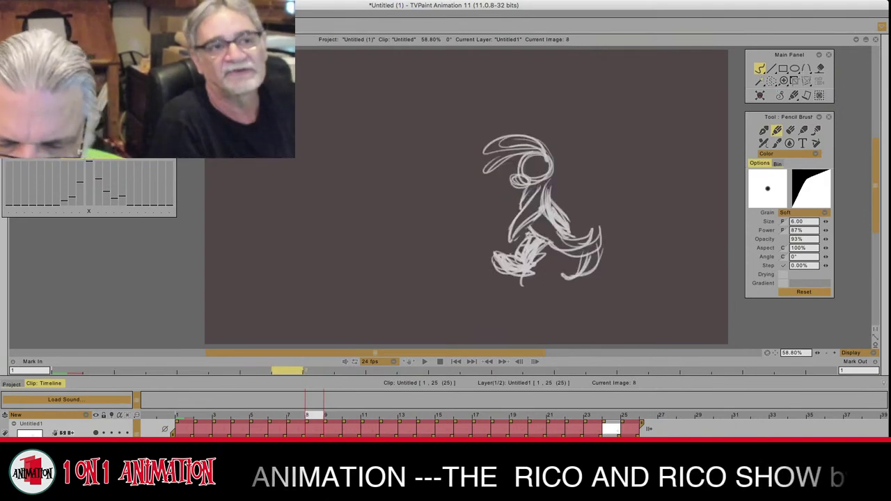
{"action": "key", "text": "Left"}
{"action": "key", "text": "Right"}
{"action": "key", "text": "Right"}
{"action": "key", "text": "Left"}
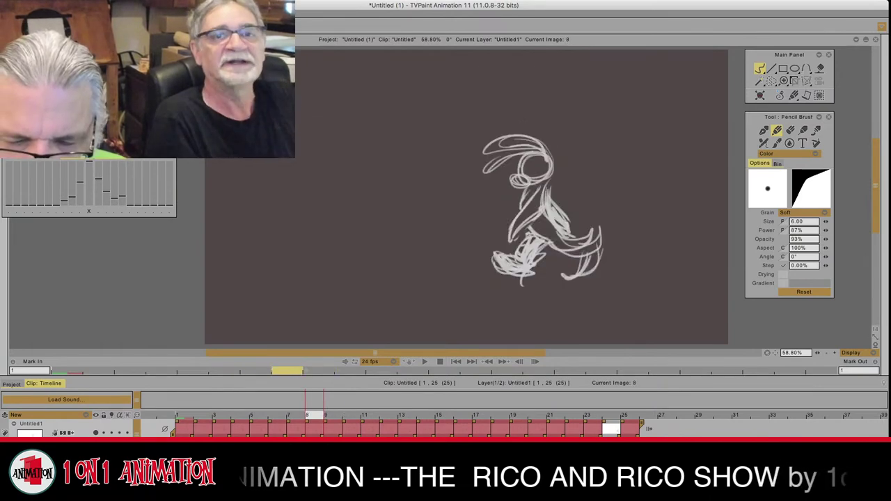
Step: Add a small muzzle to the front of frame 9's head, comparing its position with frame 8
{"action": "key", "text": "Right"}
{"action": "mouse_move", "coordinate": [534, 145]}
{"action": "left_mouse_down"}
{"action": "mouse_move", "coordinate": [553, 146]}
{"action": "mouse_move", "coordinate": [516, 167]}
{"action": "left_mouse_up"}
{"action": "key", "text": "Left"}
{"action": "key", "text": "Right"}
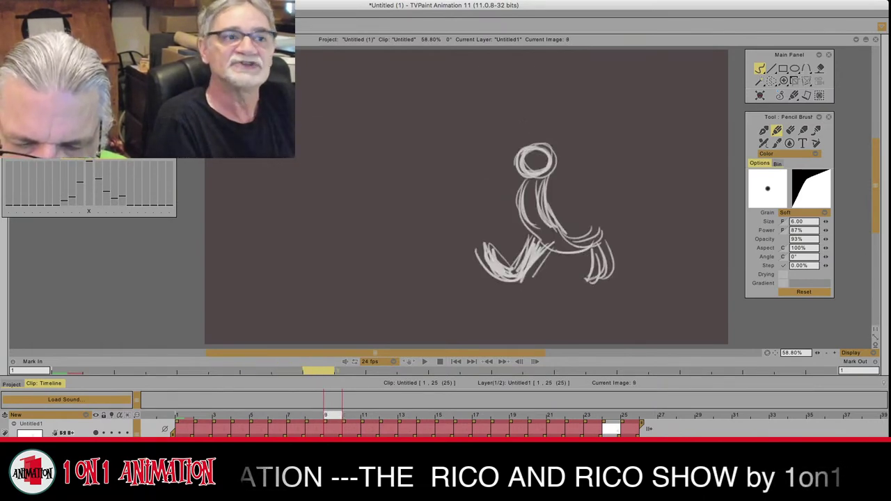
{"action": "key", "text": "Left"}
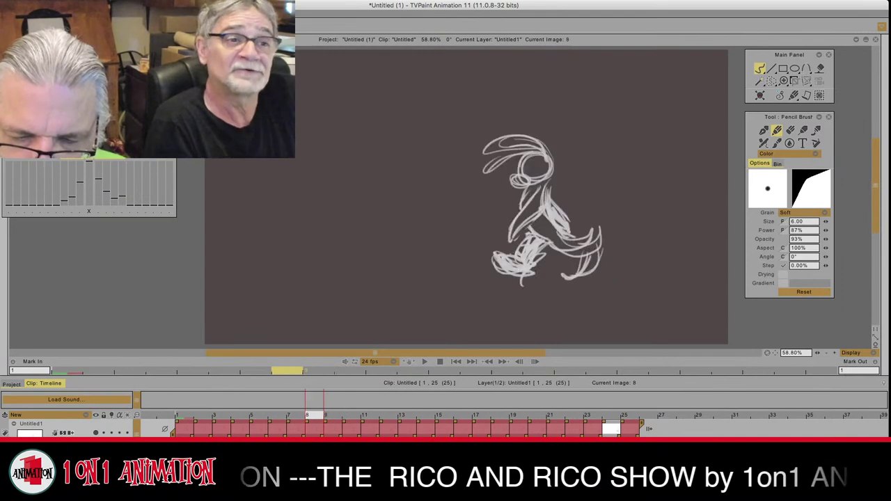
Step: Draw the upper ear curve on frame 9 sweeping forward from the back of the head, checking against frame 8
{"action": "key", "text": "Right"}
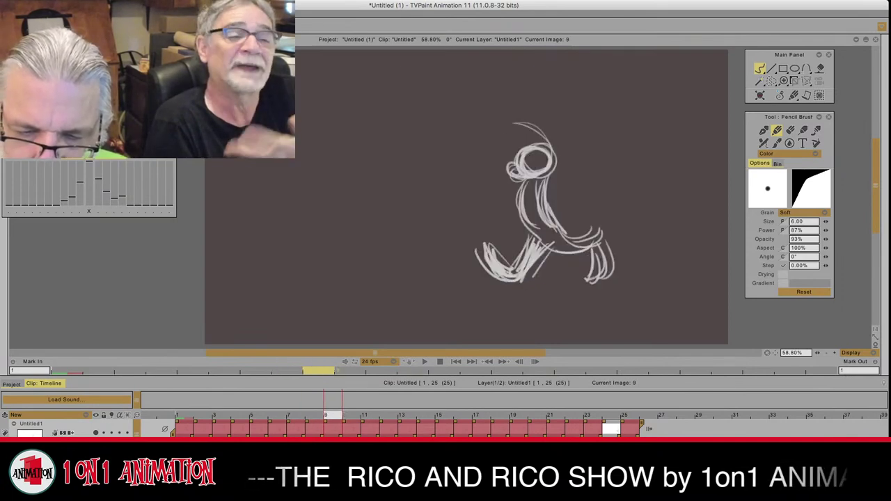
{"action": "key", "text": "Left"}
{"action": "key", "text": "Right"}
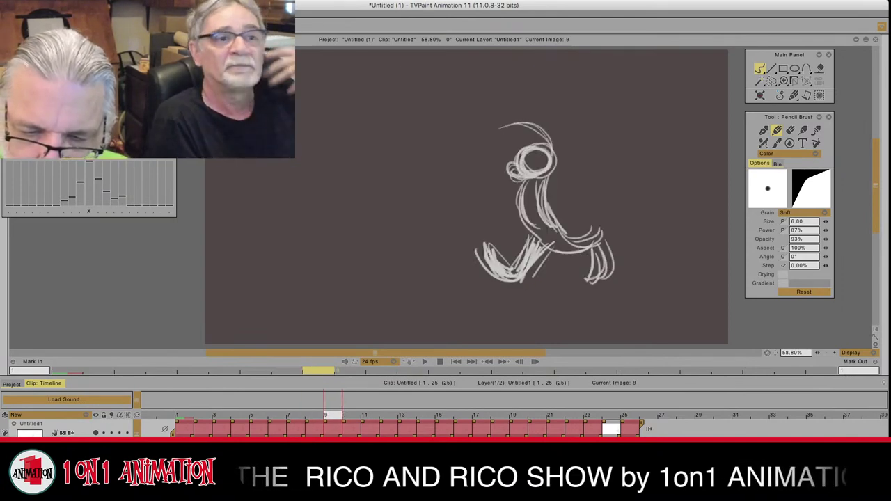
{"action": "key", "text": "Left"}
{"action": "key", "text": "Right"}
Step: Complete both forward-bending ears on frame 9, their tips ending ahead of the face, and compare them with frame 8
{"action": "mouse_move", "coordinate": [550, 144]}
{"action": "left_mouse_down"}
{"action": "mouse_move", "coordinate": [494, 132]}
{"action": "mouse_move", "coordinate": [492, 146]}
{"action": "mouse_move", "coordinate": [532, 135]}
{"action": "mouse_move", "coordinate": [493, 144]}
{"action": "mouse_move", "coordinate": [485, 161]}
{"action": "mouse_move", "coordinate": [522, 145]}
{"action": "left_mouse_up"}
{"action": "key", "text": "Left"}
{"action": "key", "text": "Right"}
{"action": "key", "text": "Left"}
{"action": "key", "text": "Right"}
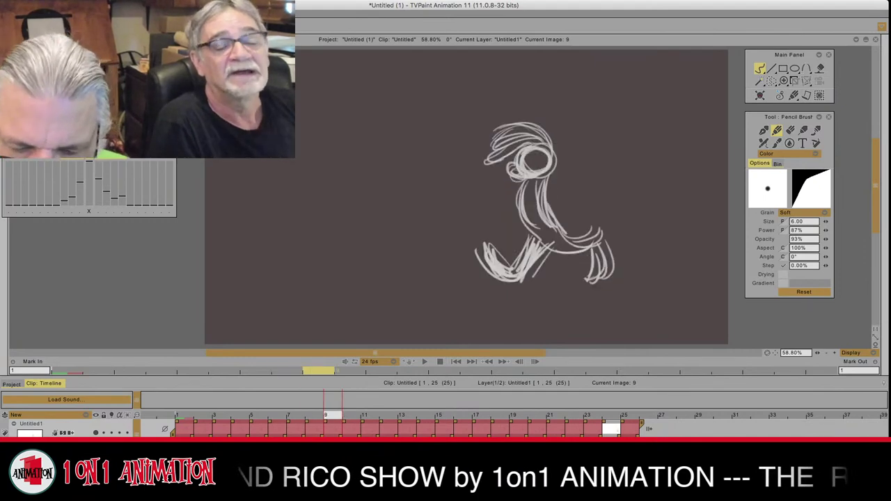
{"action": "key", "text": "Left"}
{"action": "key", "text": "Right"}
{"action": "key", "text": "Left"}
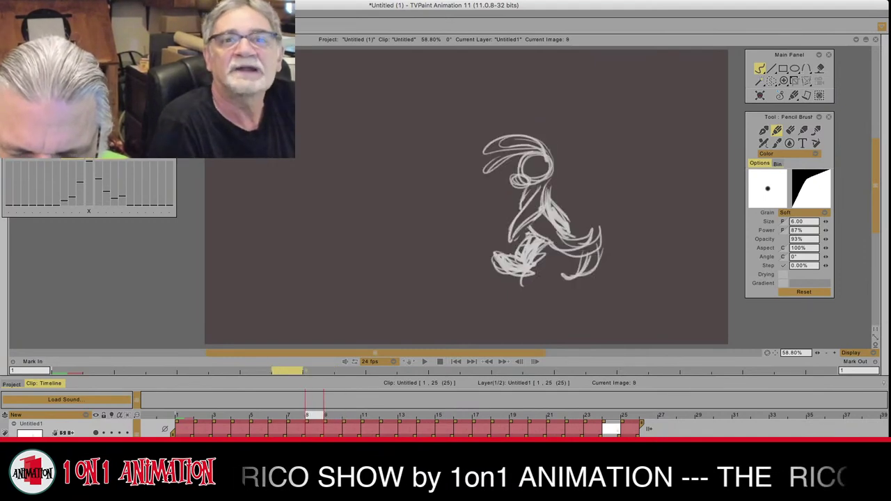
{"action": "key", "text": "Right"}
Step: Flip back and forth through the frames around frame 9 to examine how the ears and body move through the jump
{"action": "key", "text": "Right"}
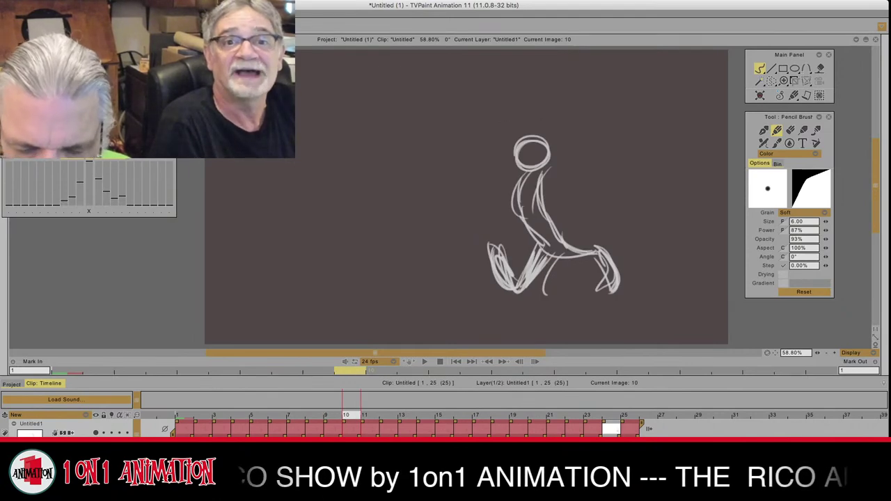
{"action": "key", "text": "Right"}
{"action": "key", "text": "Left"}
{"action": "key", "text": "Left"}
{"action": "key", "text": "Left"}
{"action": "key", "text": "Left"}
{"action": "key", "text": "Left"}
{"action": "key", "text": "Left"}
{"action": "key", "text": "Left"}
{"action": "key", "text": "Left"}
{"action": "key", "text": "Left"}
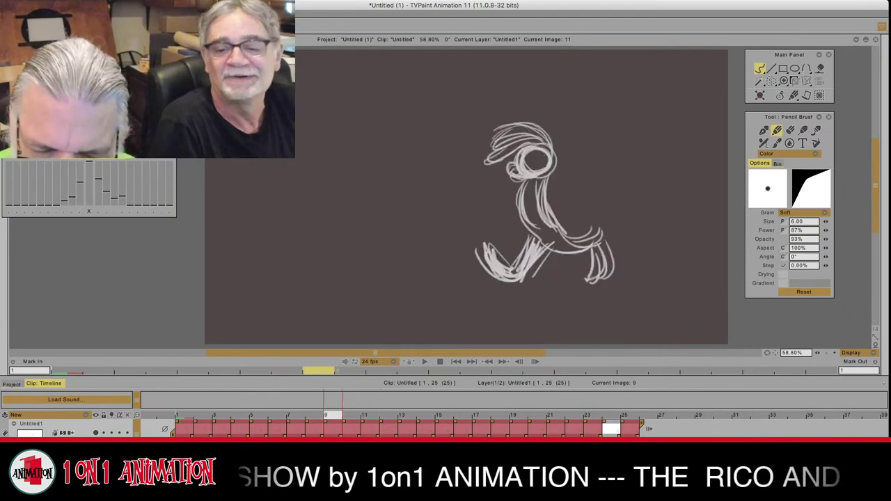
{"action": "key", "text": "Right"}
{"action": "key", "text": "Right"}
{"action": "key", "text": "Right"}
{"action": "key", "text": "Right"}
{"action": "key", "text": "Right"}
{"action": "key", "text": "Right"}
{"action": "key", "text": "Right"}
{"action": "key", "text": "Right"}
{"action": "key", "text": "Left"}
{"action": "key", "text": "Left"}
{"action": "key", "text": "Left"}
{"action": "key", "text": "Left"}
{"action": "key", "text": "Left"}
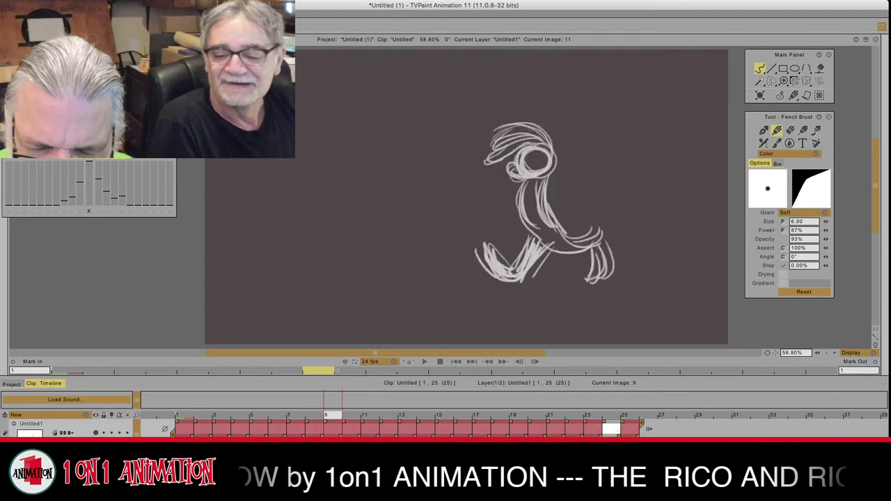
{"action": "key", "text": "Right"}
{"action": "key", "text": "Right"}
{"action": "key", "text": "Right"}
{"action": "key", "text": "Right"}
{"action": "key", "text": "Left"}
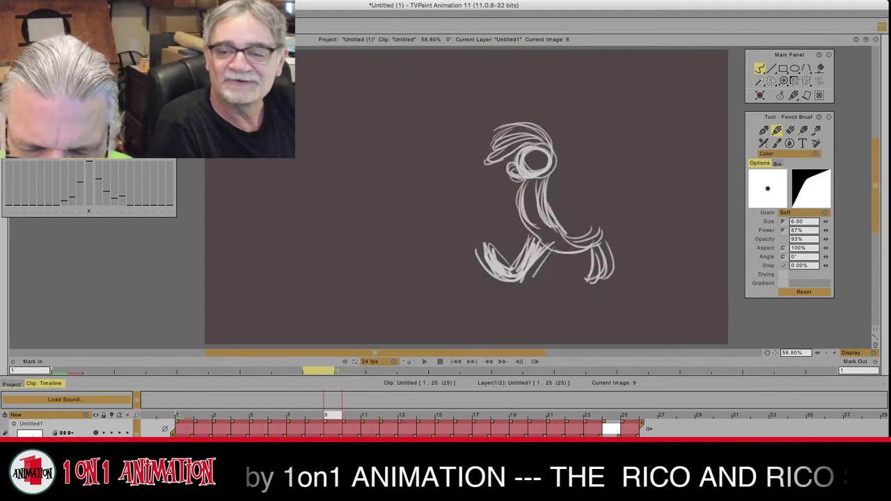
Step: Sketch the front arm on frame 9 reaching forward and down from the shoulder, checking it against frame 8
{"action": "left_click_drag", "start_coordinate": [537, 181], "coordinate": [487, 211]}
{"action": "key", "text": "Left"}
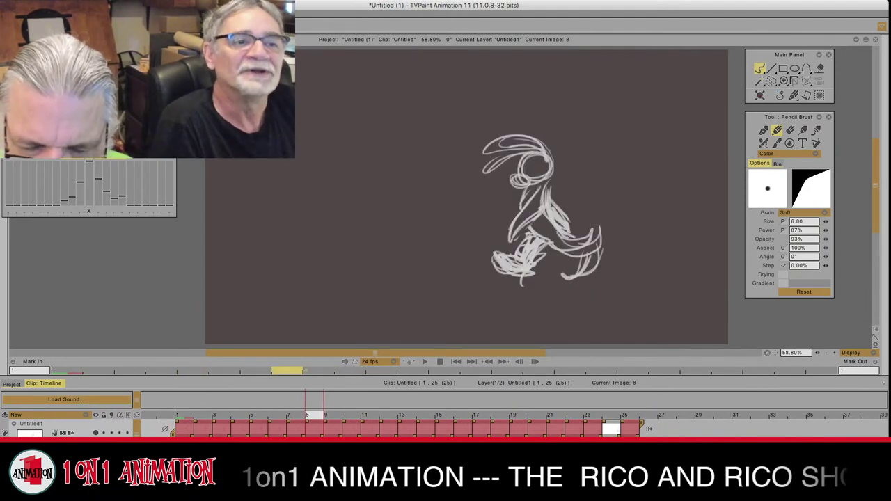
{"action": "key", "text": "Right"}
{"action": "left_click_drag", "start_coordinate": [540, 180], "coordinate": [489, 212]}
{"action": "key", "text": "Left"}
{"action": "left_click_drag", "start_coordinate": [535, 184], "coordinate": [490, 218]}
{"action": "key", "text": "Right"}
{"action": "left_click_drag", "start_coordinate": [542, 199], "coordinate": [486, 221]}
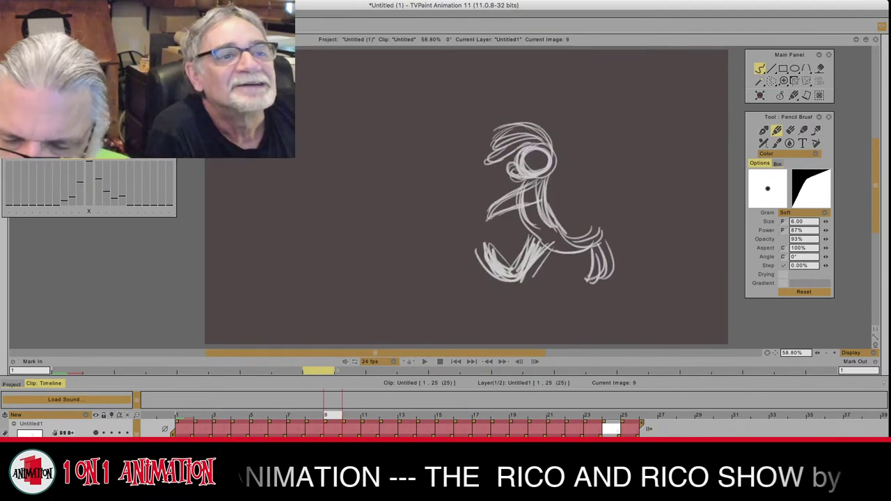
{"action": "key", "text": "Left"}
{"action": "key", "text": "Right"}
Step: Erase the chest and back lines crossing the arm on frame 9, and redraw the front arm's outline
{"action": "left_click", "coordinate": [791, 130]}
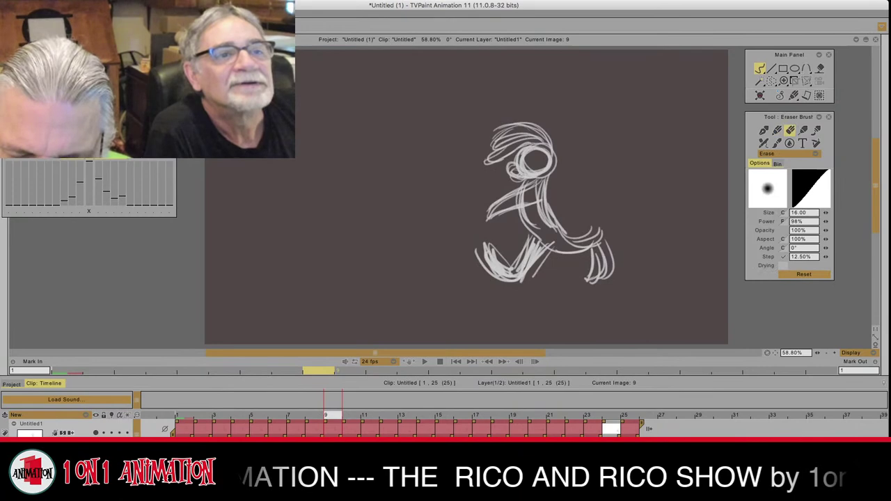
{"action": "mouse_move", "coordinate": [521, 196]}
{"action": "left_mouse_down"}
{"action": "mouse_move", "coordinate": [519, 204]}
{"action": "mouse_move", "coordinate": [538, 186]}
{"action": "left_mouse_up"}
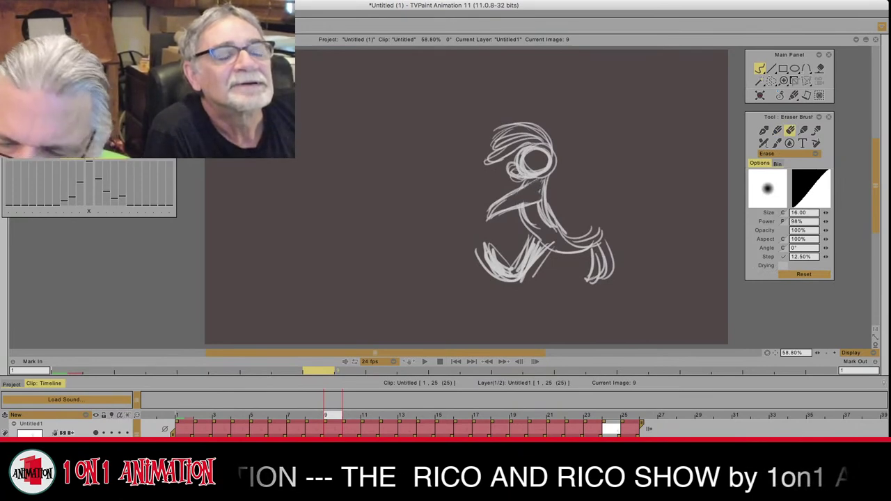
{"action": "key", "text": "e"}
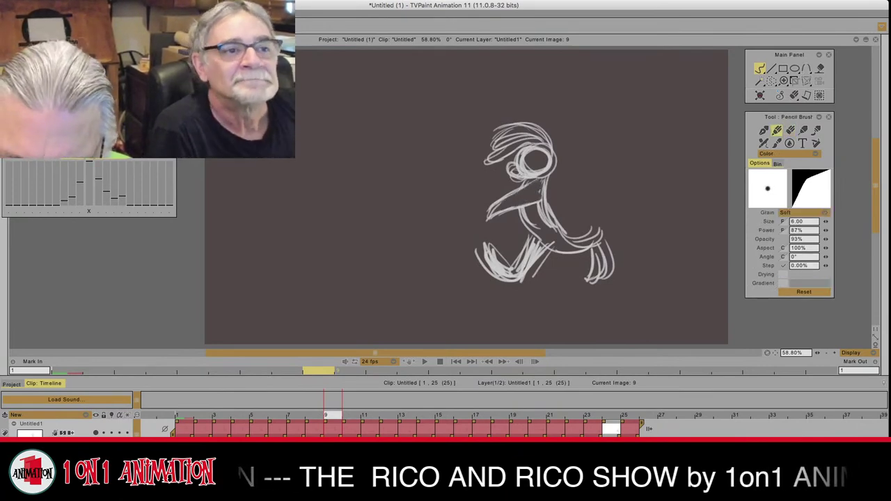
{"action": "mouse_move", "coordinate": [514, 207]}
{"action": "left_mouse_down"}
{"action": "mouse_move", "coordinate": [539, 201]}
{"action": "mouse_move", "coordinate": [541, 180]}
{"action": "left_mouse_up"}
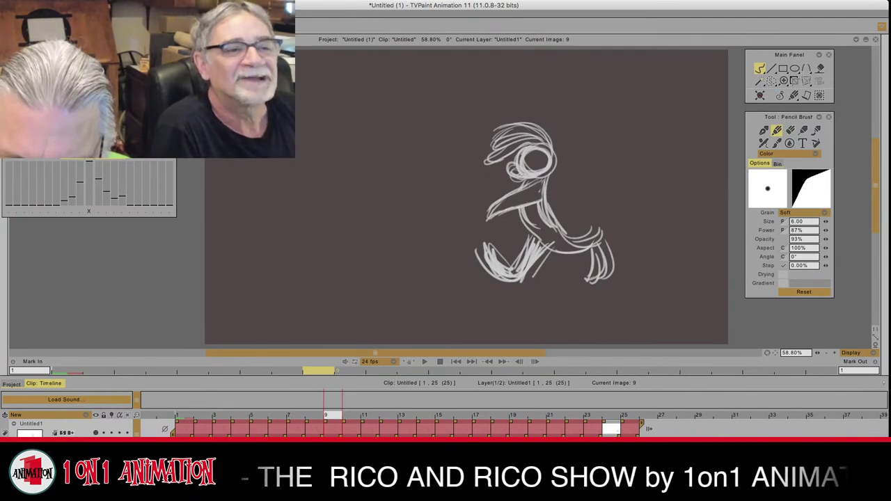
{"action": "mouse_move", "coordinate": [505, 210]}
{"action": "left_mouse_down"}
{"action": "mouse_move", "coordinate": [542, 198]}
{"action": "mouse_move", "coordinate": [537, 211]}
{"action": "mouse_move", "coordinate": [552, 227]}
{"action": "mouse_move", "coordinate": [503, 213]}
{"action": "left_mouse_up"}
{"action": "key", "text": "e"}
{"action": "key", "text": "e"}
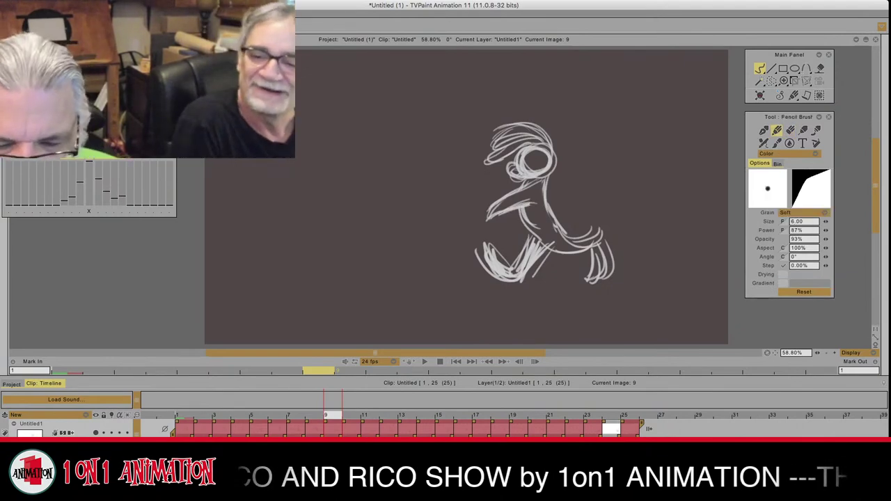
Step: Sketch the other arm on frame 9 angling down and backward along the back, using frame 8 as reference
{"action": "key", "text": "Left"}
{"action": "key", "text": "Right"}
{"action": "key", "text": "Left"}
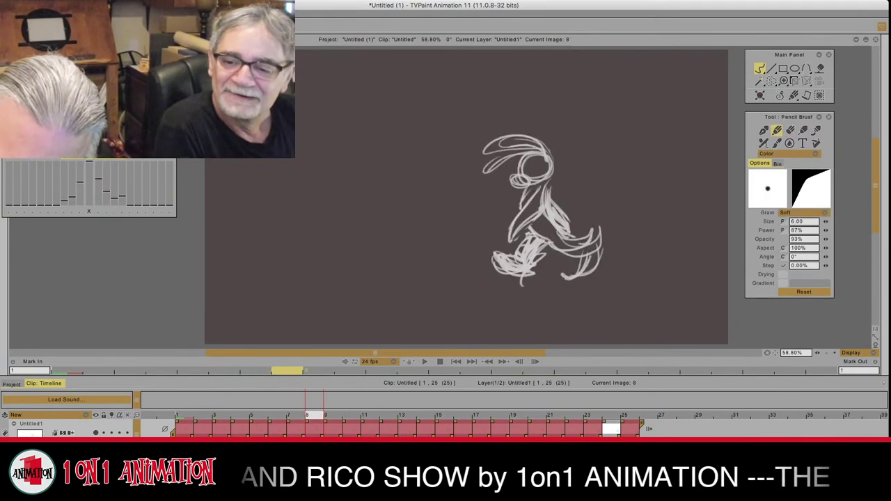
{"action": "key", "text": "Right"}
{"action": "key", "text": "Left"}
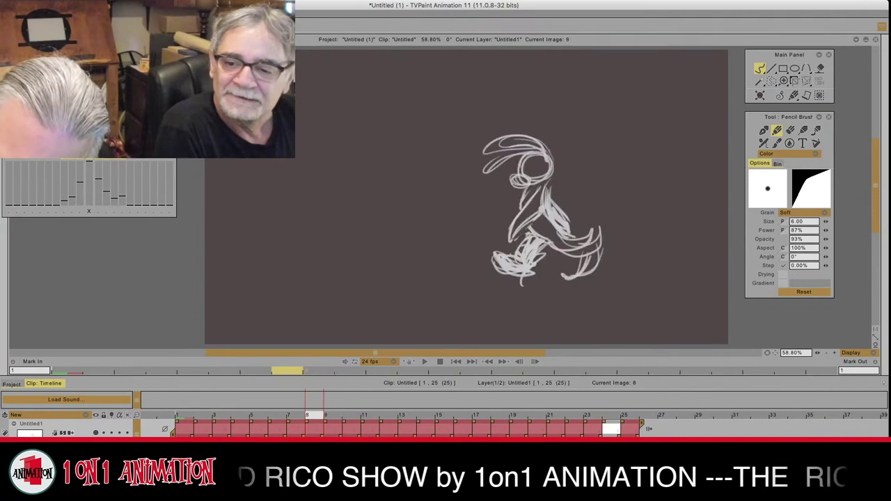
{"action": "key", "text": "Right"}
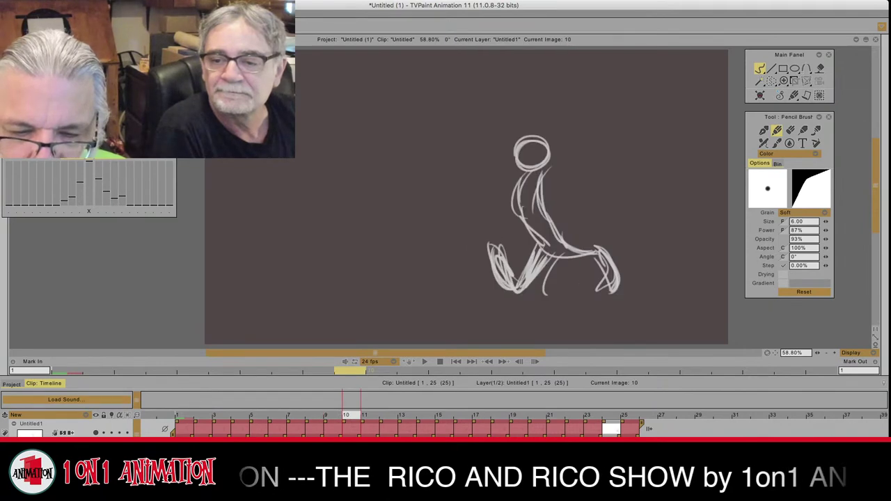
Step: Start the upper ear on frame 10 with a curve rising from the back of the head, comparing with frame 9
{"action": "key", "text": "Left"}
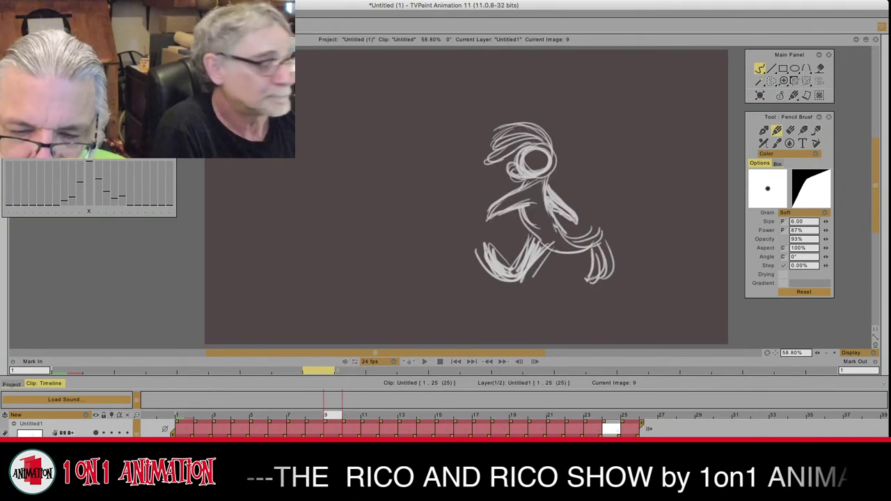
{"action": "key", "text": "Right"}
{"action": "key", "text": "Left"}
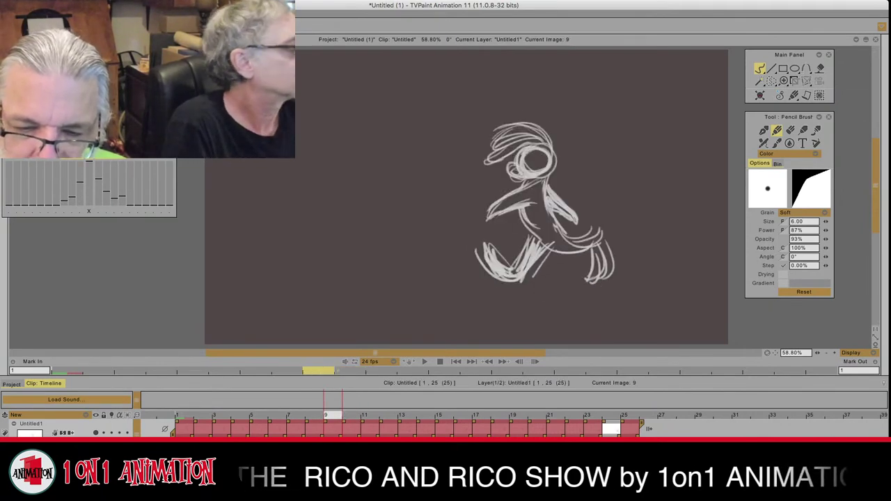
{"action": "key", "text": "Right"}
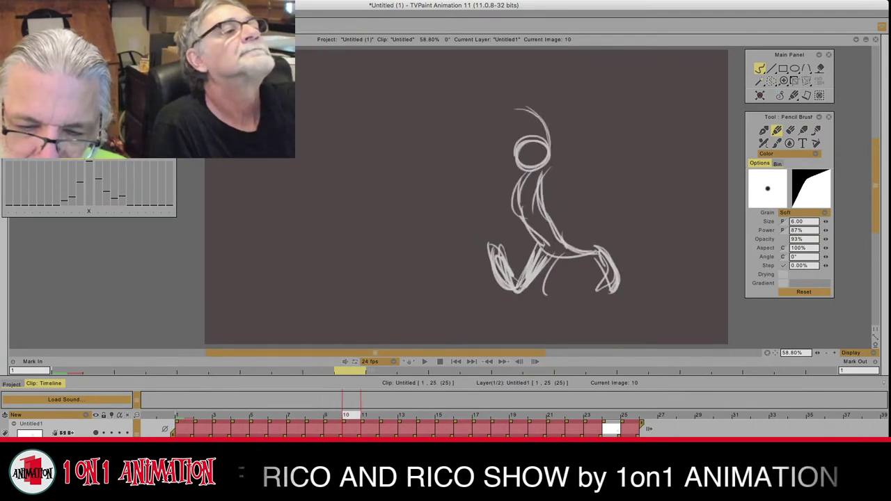
{"action": "key", "text": "Left"}
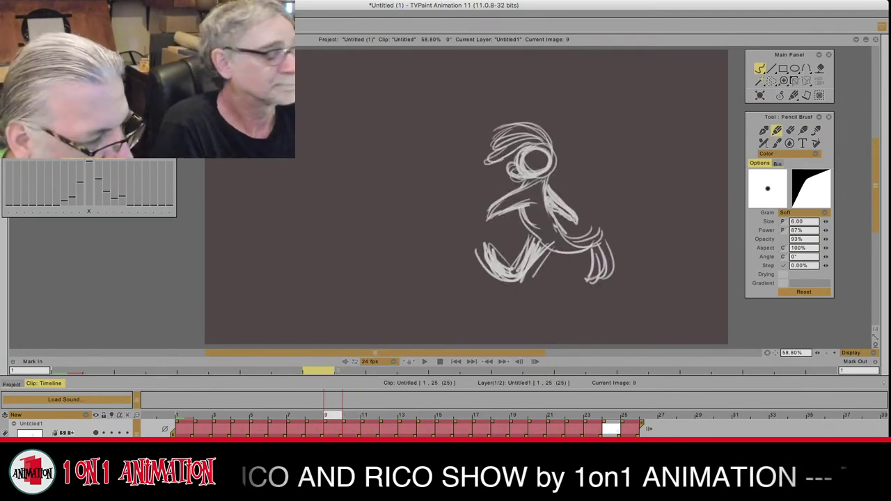
{"action": "key", "text": "Right"}
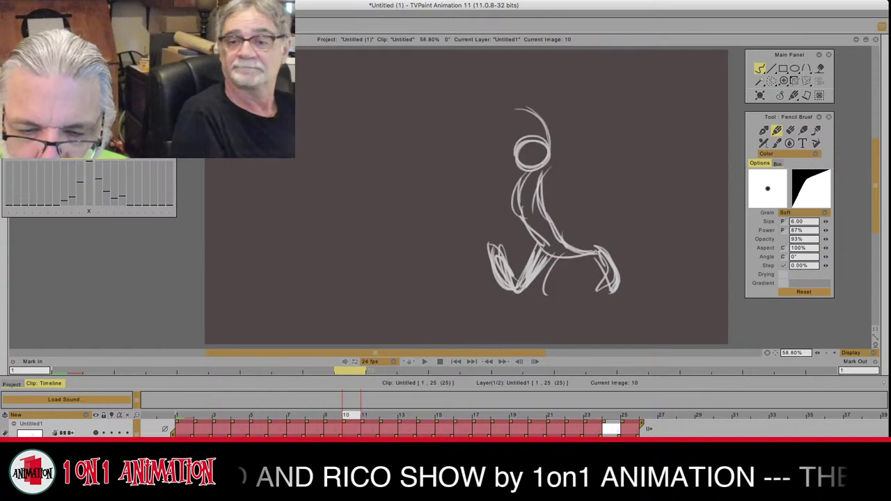
{"action": "key", "text": "Left"}
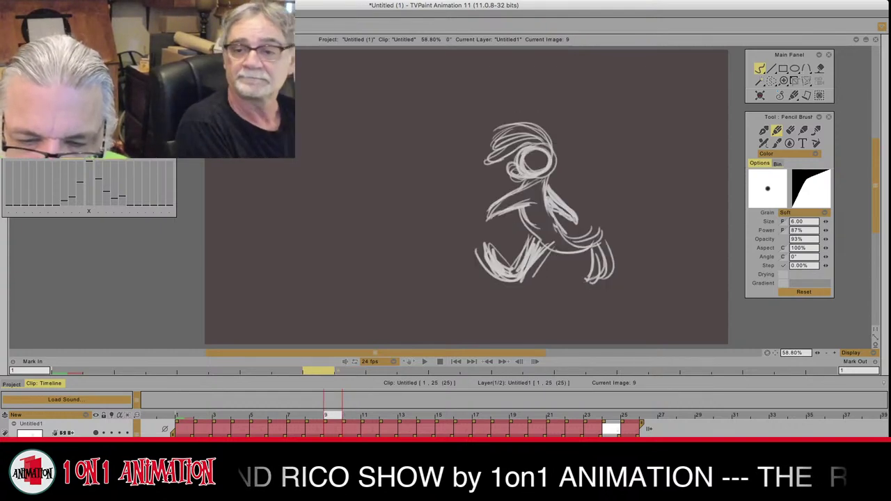
Step: Close the upper ear's shape on frame 10 and start the lower ear curving forward over the face
{"action": "key", "text": "Right"}
{"action": "mouse_move", "coordinate": [547, 142]}
{"action": "left_mouse_down"}
{"action": "mouse_move", "coordinate": [512, 103]}
{"action": "mouse_move", "coordinate": [541, 138]}
{"action": "mouse_move", "coordinate": [522, 105]}
{"action": "mouse_move", "coordinate": [487, 142]}
{"action": "left_mouse_up"}
{"action": "key", "text": "Left"}
{"action": "key", "text": "Right"}
{"action": "key", "text": "Left"}
{"action": "key", "text": "Right"}
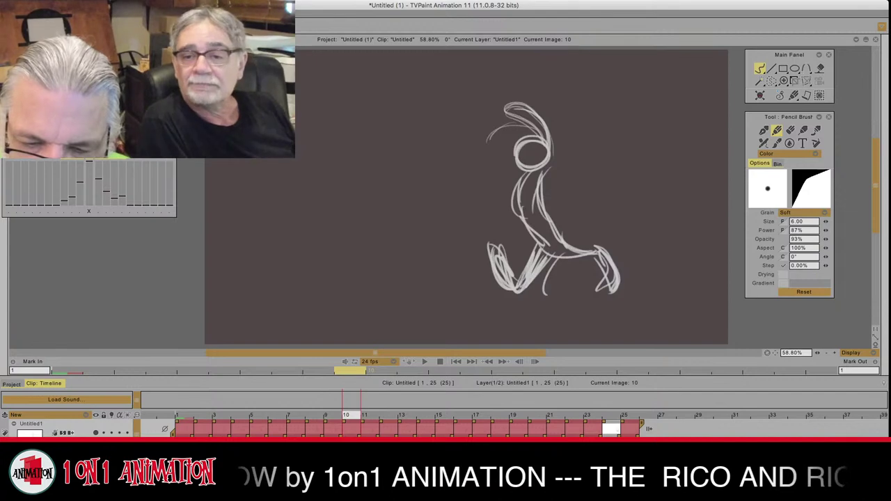
Step: Complete the lower ear on frame 10 and add a small muzzle to the front of the head
{"action": "mouse_move", "coordinate": [536, 126]}
{"action": "left_mouse_down"}
{"action": "mouse_move", "coordinate": [506, 133]}
{"action": "mouse_move", "coordinate": [487, 150]}
{"action": "mouse_move", "coordinate": [494, 134]}
{"action": "mouse_move", "coordinate": [508, 165]}
{"action": "mouse_move", "coordinate": [534, 173]}
{"action": "left_mouse_up"}
{"action": "key", "text": "Left"}
{"action": "key", "text": "Right"}
{"action": "key", "text": "Left"}
{"action": "key", "text": "Right"}
{"action": "mouse_move", "coordinate": [514, 153]}
{"action": "left_mouse_down"}
{"action": "mouse_move", "coordinate": [523, 174]}
{"action": "mouse_move", "coordinate": [507, 166]}
{"action": "left_mouse_up"}
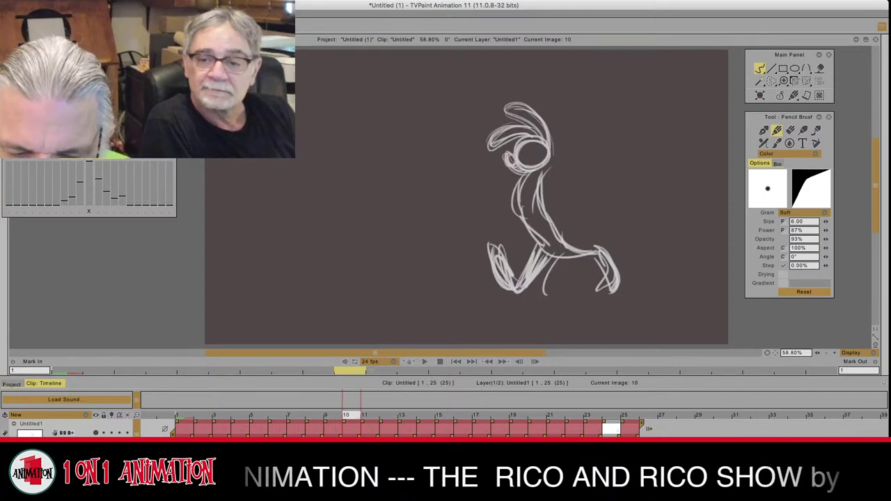
Step: Flip through the frames before and after frame 10 to examine the motion of the ears, head and arms
{"action": "key", "text": "Left"}
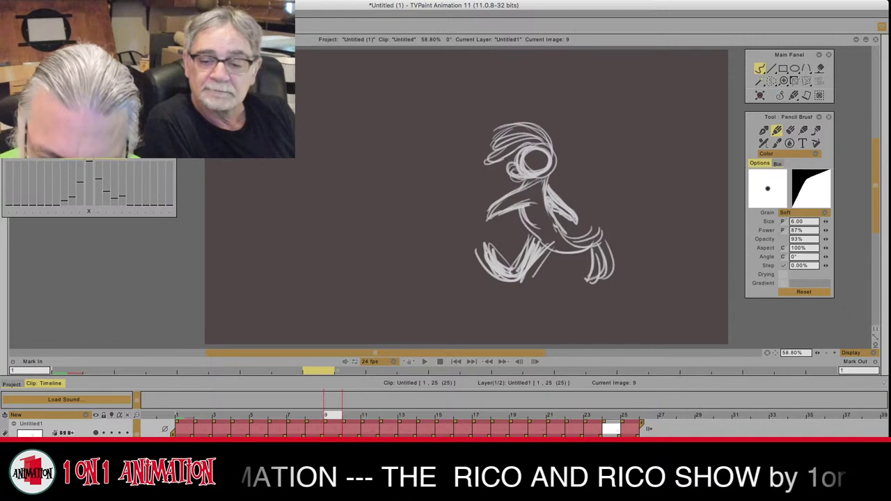
{"action": "key", "text": "Left"}
{"action": "key", "text": "Left"}
{"action": "key", "text": "Left"}
{"action": "key", "text": "Left"}
{"action": "key", "text": "Left"}
{"action": "key", "text": "Left"}
{"action": "key", "text": "Right"}
{"action": "key", "text": "Right"}
{"action": "key", "text": "Right"}
{"action": "key", "text": "Right"}
{"action": "key", "text": "Right"}
{"action": "key", "text": "Right"}
{"action": "key", "text": "Right"}
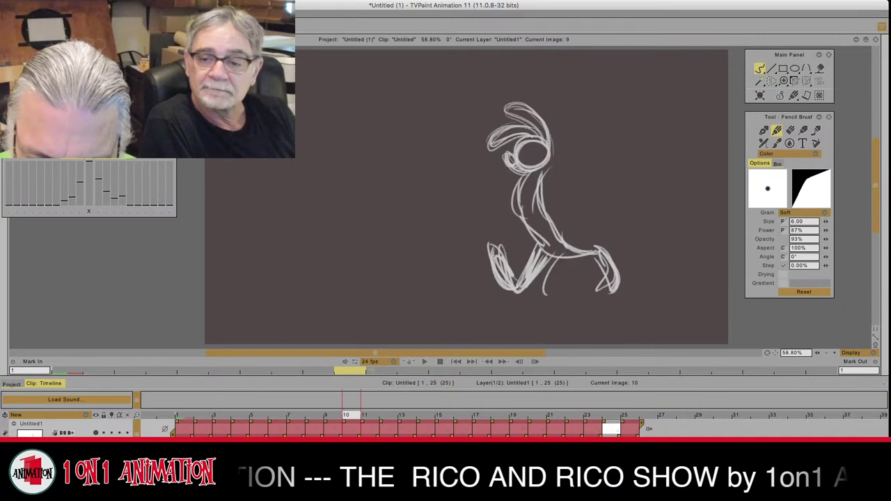
{"action": "key", "text": "Left"}
{"action": "key", "text": "Left"}
{"action": "key", "text": "Left"}
{"action": "key", "text": "Right"}
{"action": "key", "text": "Right"}
{"action": "key", "text": "Right"}
{"action": "key", "text": "Right"}
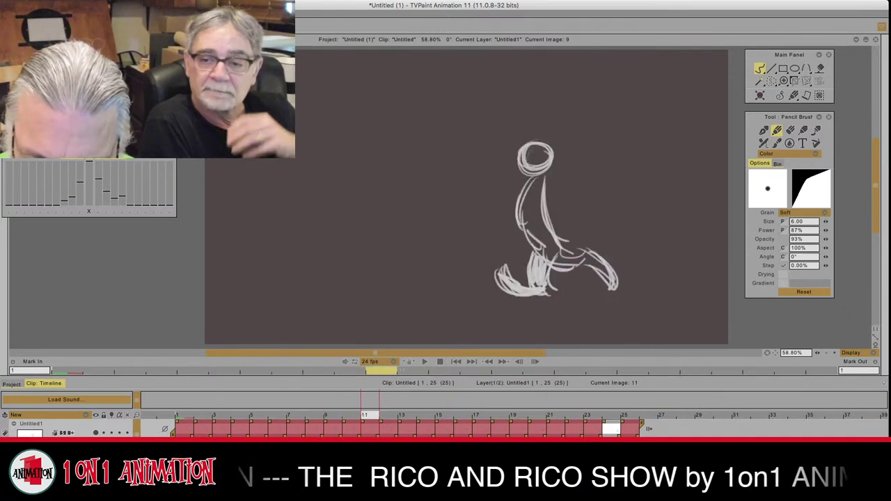
{"action": "key", "text": "Left"}
{"action": "key", "text": "Left"}
{"action": "key", "text": "Right"}
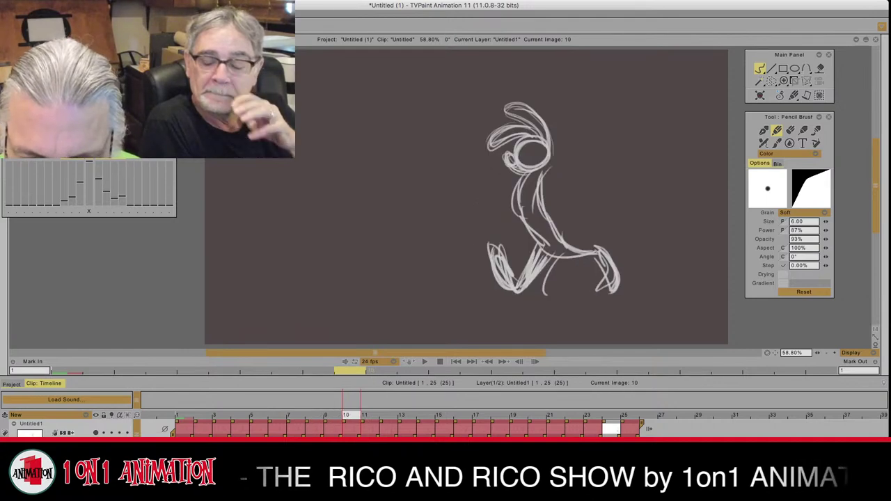
Step: Sketch the front arm on frame 10 extending forward from the shoulder, slightly higher than in frame 9
{"action": "left_click_drag", "start_coordinate": [535, 177], "coordinate": [480, 200]}
{"action": "left_click_drag", "start_coordinate": [484, 203], "coordinate": [534, 192]}
{"action": "left_click_drag", "start_coordinate": [533, 193], "coordinate": [480, 206]}
{"action": "key", "text": "Left"}
{"action": "key", "text": "Right"}
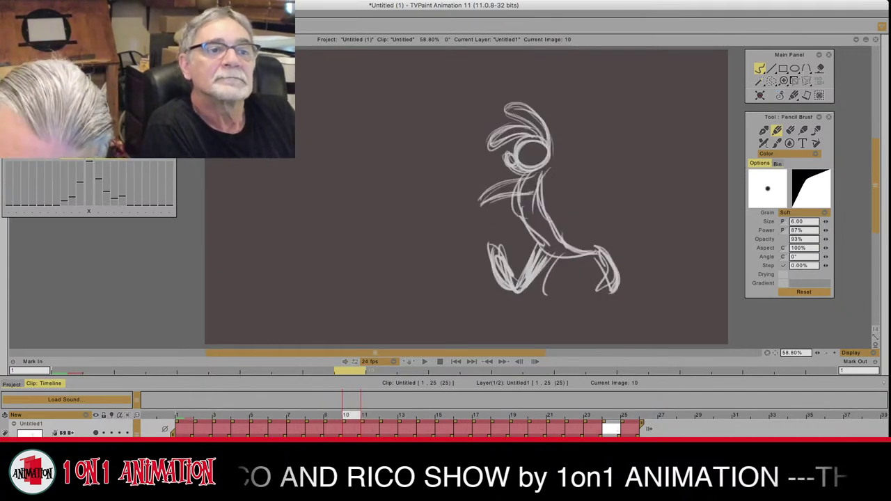
Step: Sketch the rear arm on frame 10, sweeping back from the shoulder behind the torso and tapering to a pointed hand
{"action": "left_click_drag", "start_coordinate": [544, 181], "coordinate": [570, 193]}
{"action": "key", "text": "Left"}
{"action": "key", "text": "Right"}
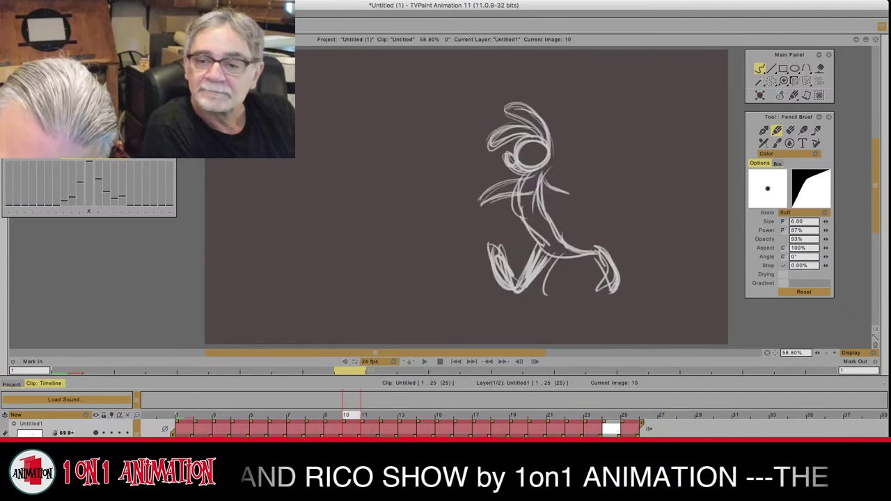
{"action": "key", "text": "Left"}
{"action": "key", "text": "Right"}
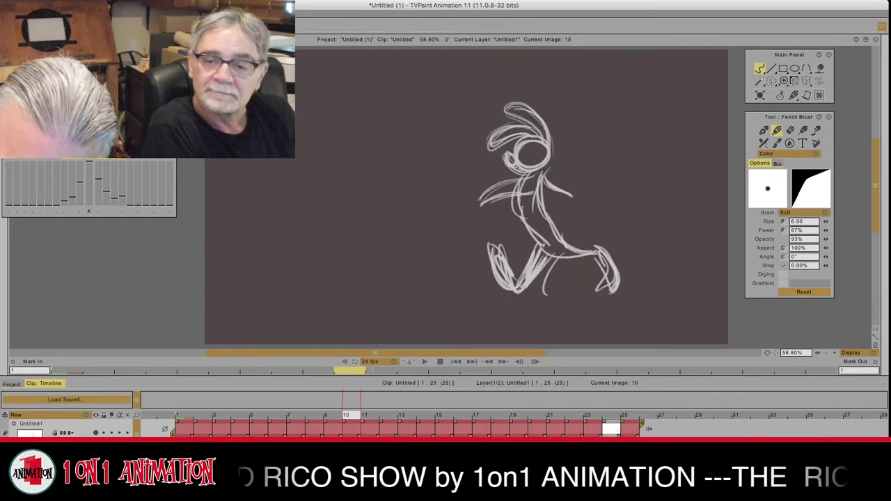
{"action": "mouse_move", "coordinate": [561, 195]}
{"action": "left_mouse_down"}
{"action": "mouse_move", "coordinate": [579, 208]}
{"action": "mouse_move", "coordinate": [553, 197]}
{"action": "left_mouse_up"}
{"action": "left_click_drag", "start_coordinate": [543, 186], "coordinate": [550, 201]}
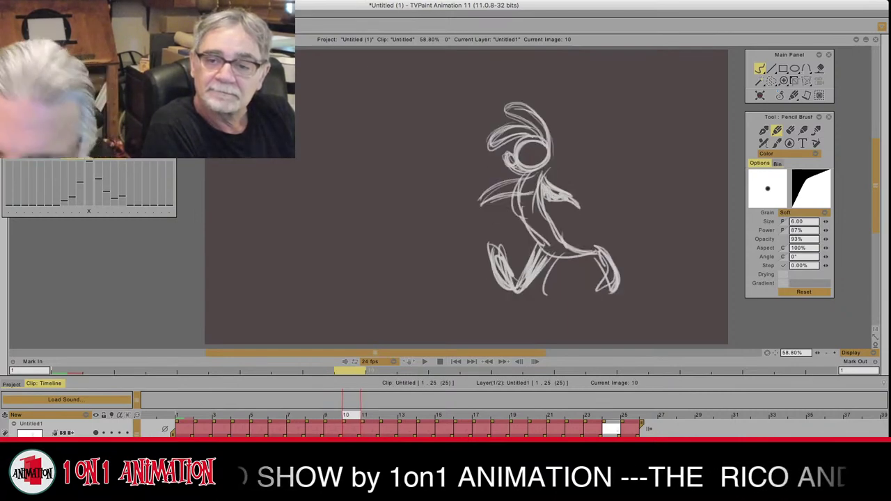
Step: Erase the chest lines that cross the front arm at the shoulder on frame 10, then return to the Pencil brush
{"action": "left_click", "coordinate": [791, 130]}
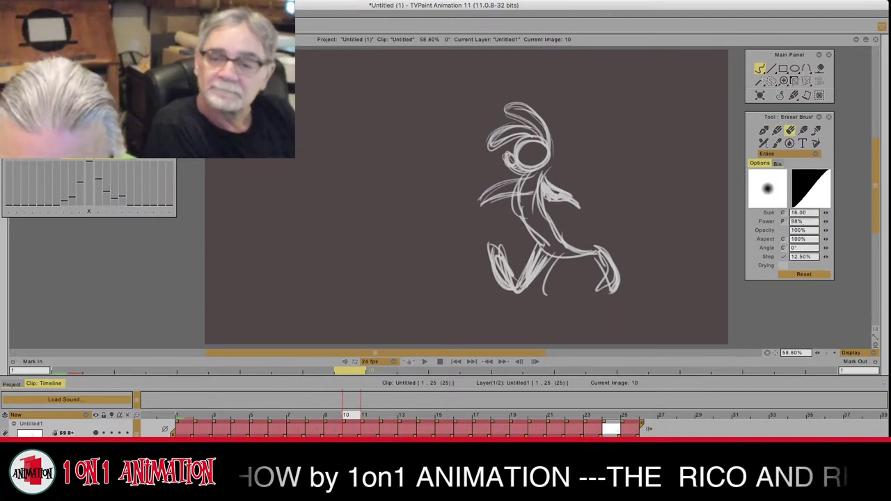
{"action": "left_click_drag", "start_coordinate": [520, 187], "coordinate": [527, 178]}
{"action": "key", "text": "e"}
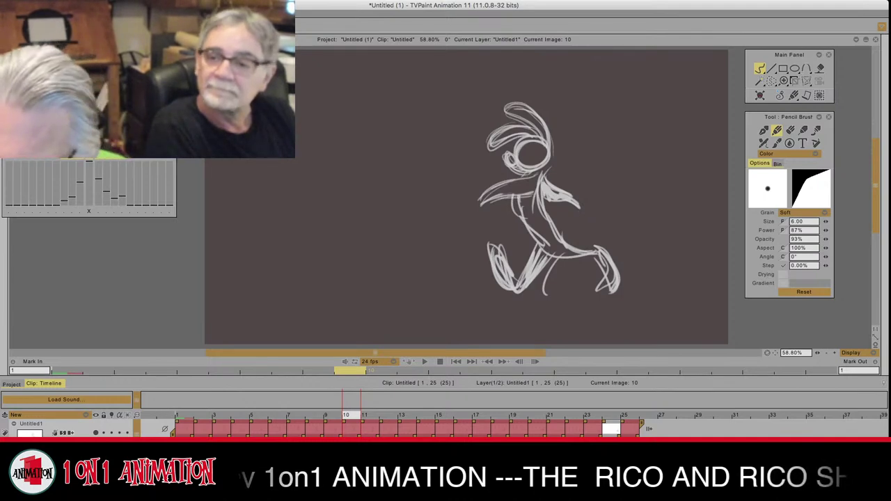
{"action": "key", "text": "e"}
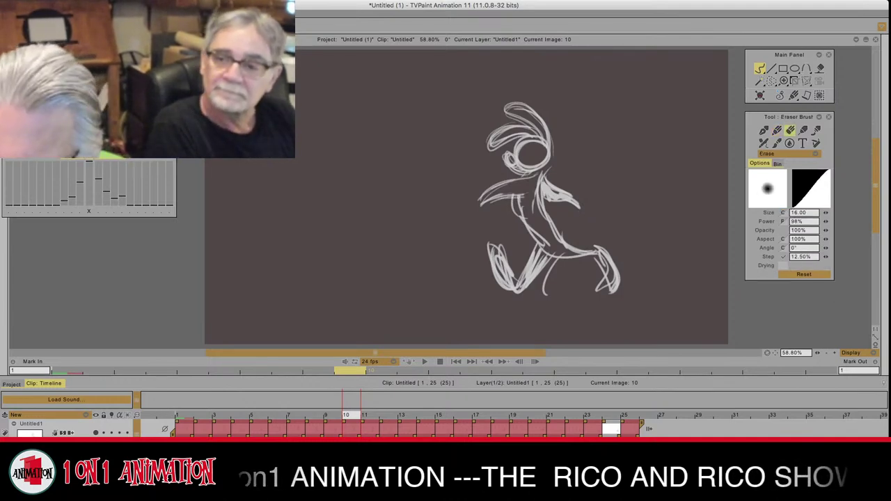
{"action": "key", "text": "e"}
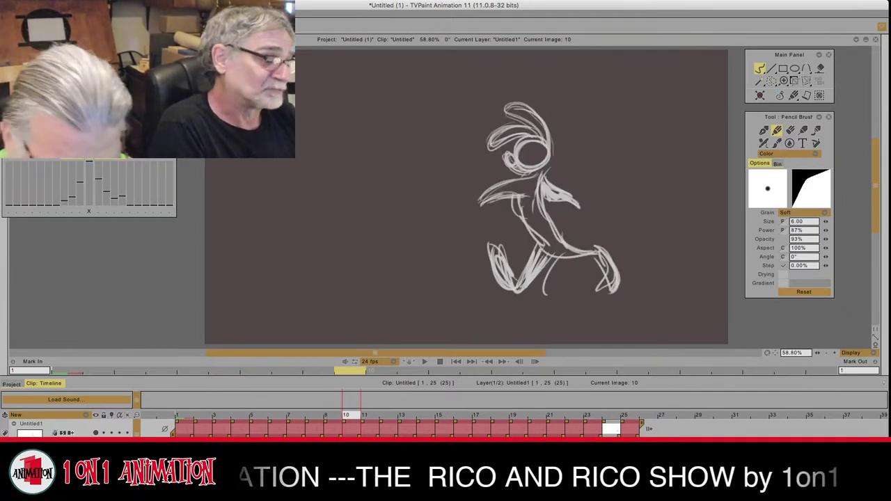
Step: Add a small tail to the rabbit's lower back on frames 1 and 2, just above the rear leg
{"action": "key", "text": "Home"}
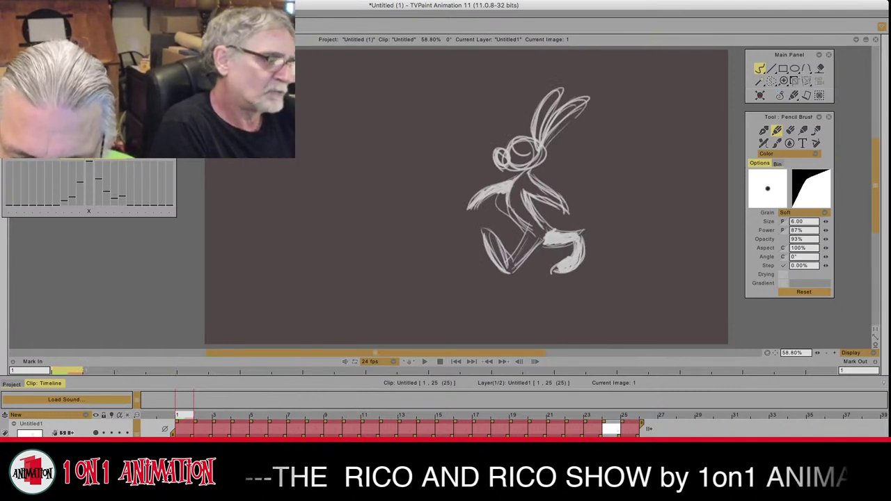
{"action": "mouse_move", "coordinate": [559, 212]}
{"action": "left_mouse_down"}
{"action": "mouse_move", "coordinate": [551, 231]}
{"action": "mouse_move", "coordinate": [558, 219]}
{"action": "left_mouse_up"}
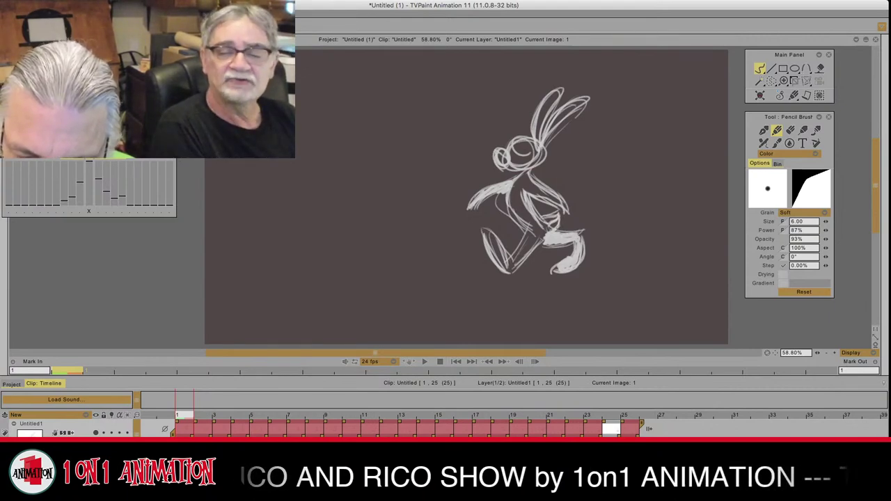
{"action": "key", "text": "Right"}
{"action": "key", "text": "Left"}
{"action": "key", "text": "Right"}
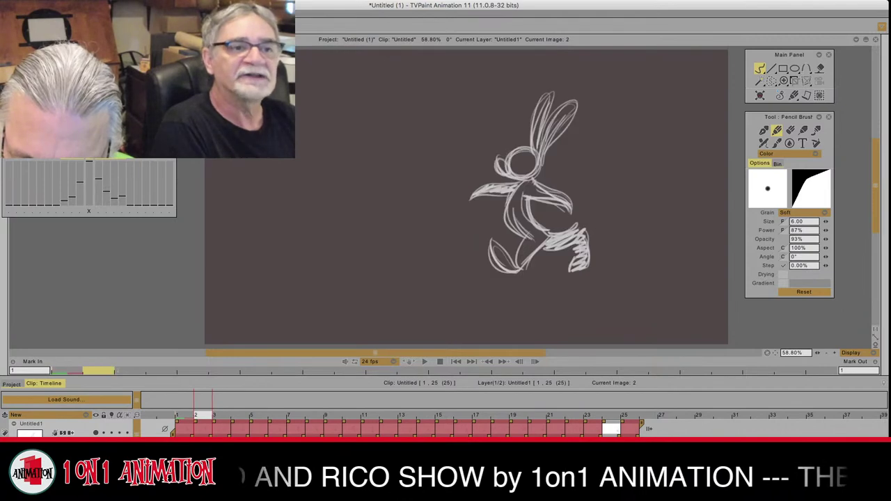
{"action": "key", "text": "Left"}
{"action": "key", "text": "Right"}
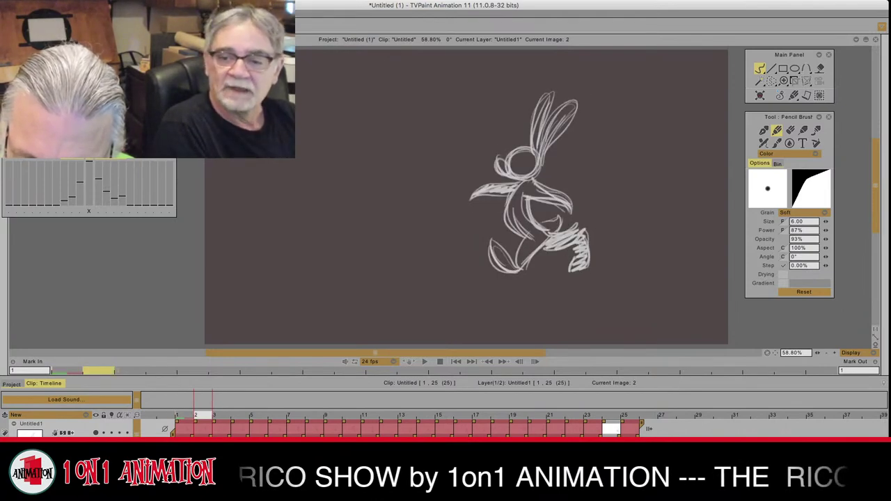
{"action": "key", "text": "Left"}
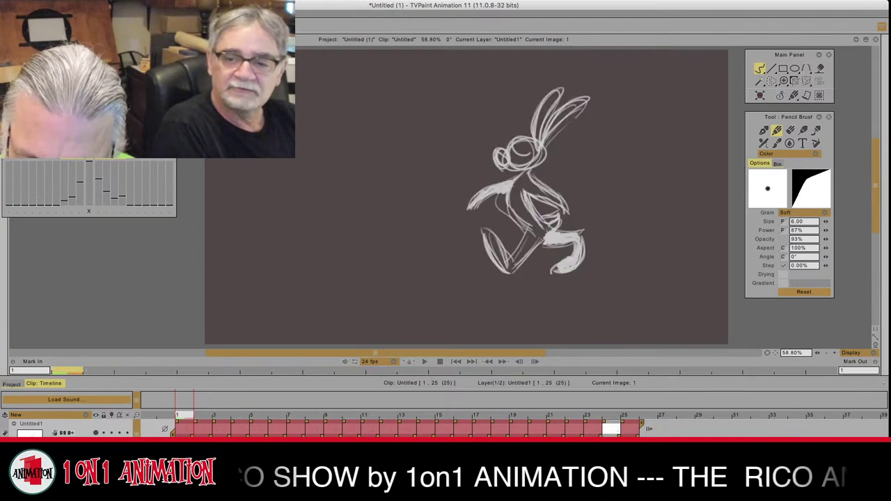
Step: Follow the tail position through frames 3 to 6 and sketch a small tail behind the hips on frame 7
{"action": "key", "text": "Right"}
{"action": "key", "text": "Right"}
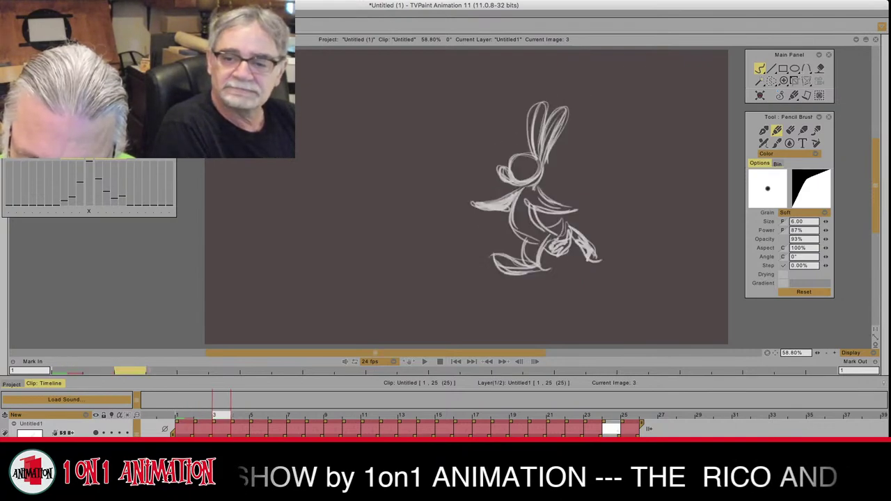
{"action": "key", "text": "Left"}
{"action": "key", "text": "Right"}
{"action": "key", "text": "Right"}
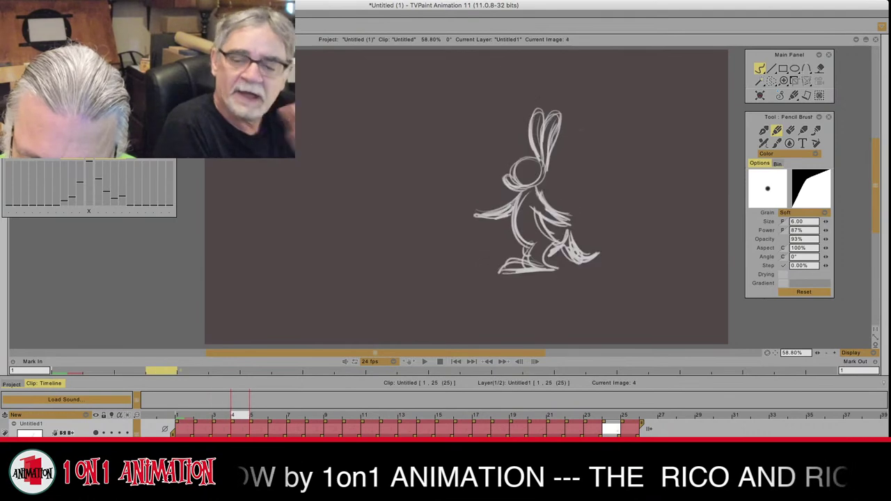
{"action": "key", "text": "Left"}
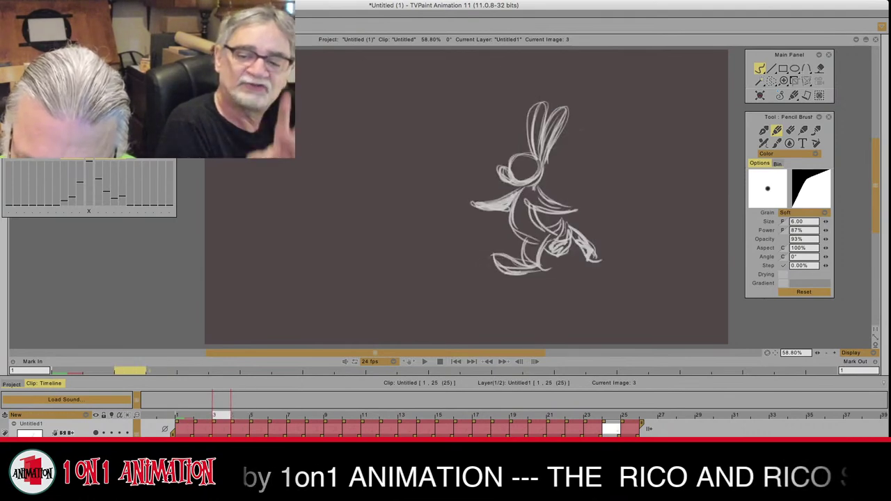
{"action": "key", "text": "Right"}
{"action": "key", "text": "Right"}
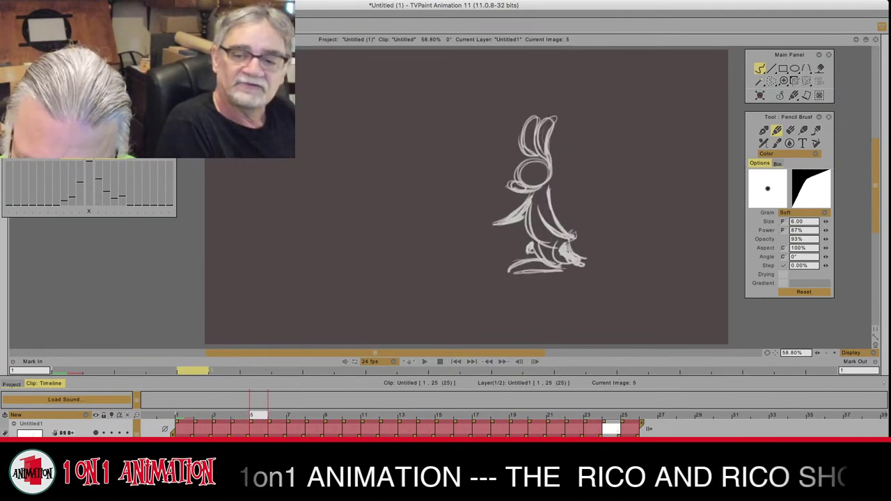
{"action": "key", "text": "Right"}
{"action": "key", "text": "Right"}
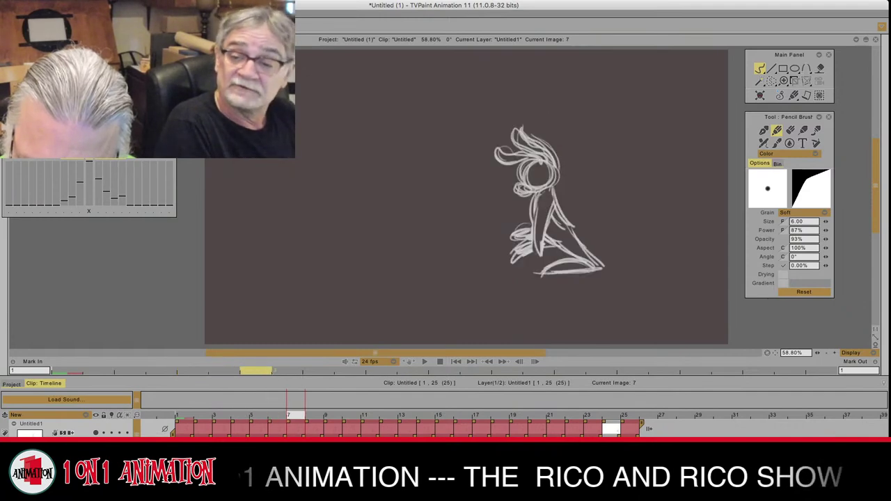
{"action": "left_click_drag", "start_coordinate": [574, 227], "coordinate": [585, 229]}
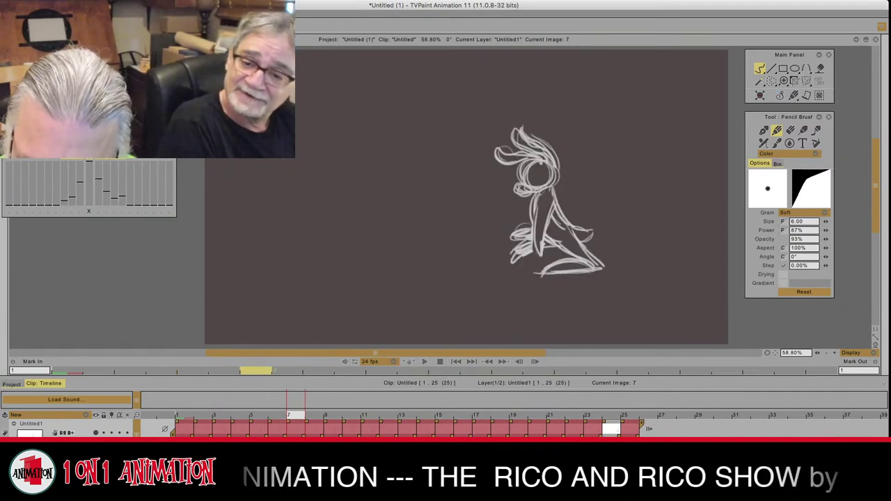
{"action": "key", "text": "Right"}
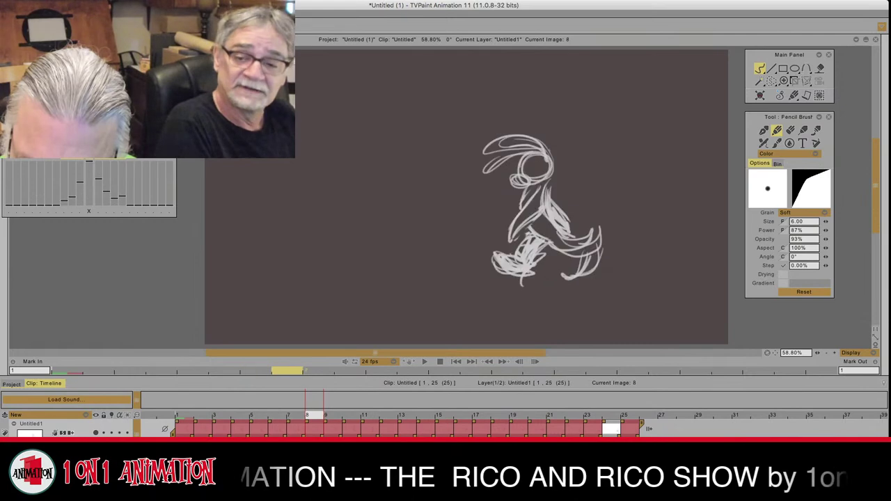
{"action": "key", "text": "Left"}
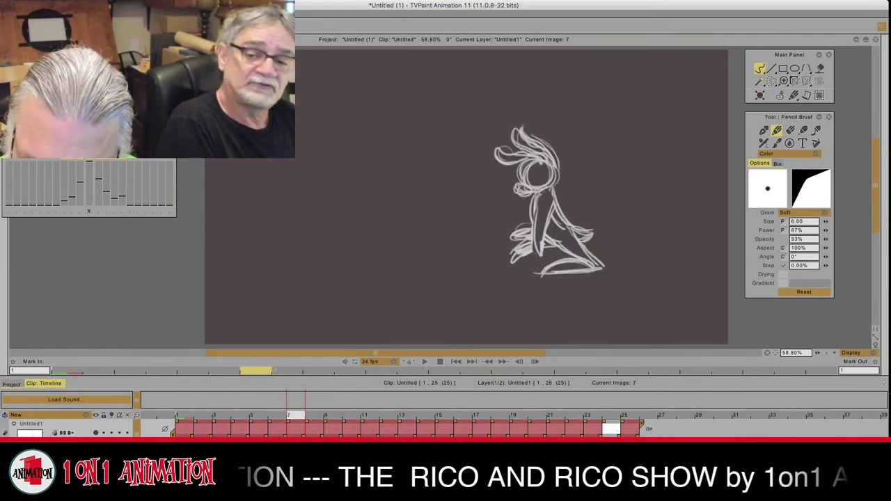
Step: Sketch the tail at the base of the back on frame 10 and continue it on frame 11
{"action": "key", "text": "Right"}
{"action": "key", "text": "Right"}
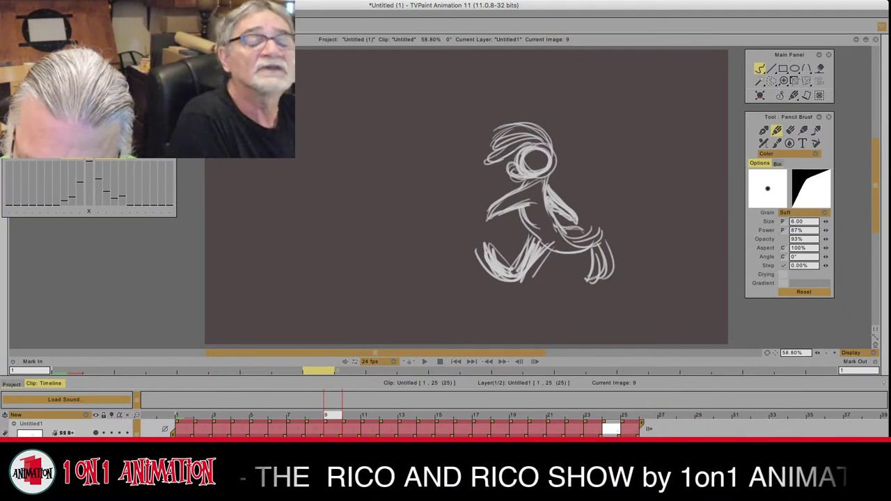
{"action": "key", "text": "Right"}
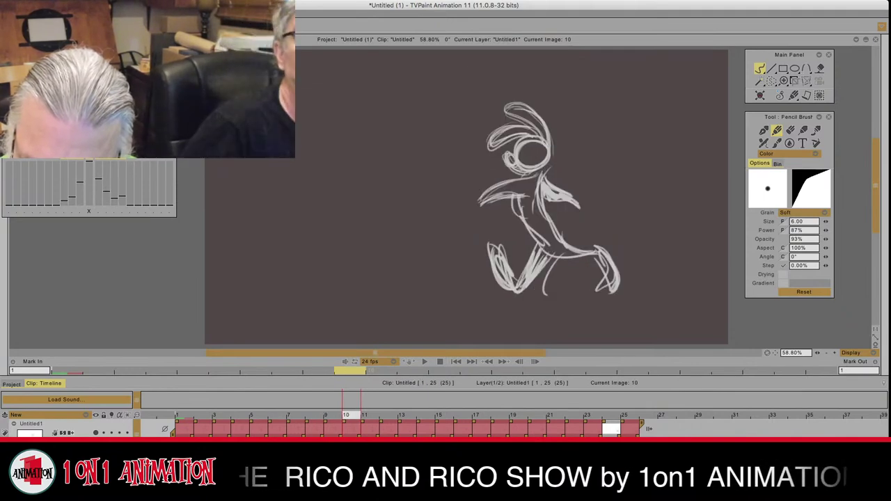
{"action": "left_click_drag", "start_coordinate": [560, 230], "coordinate": [582, 233]}
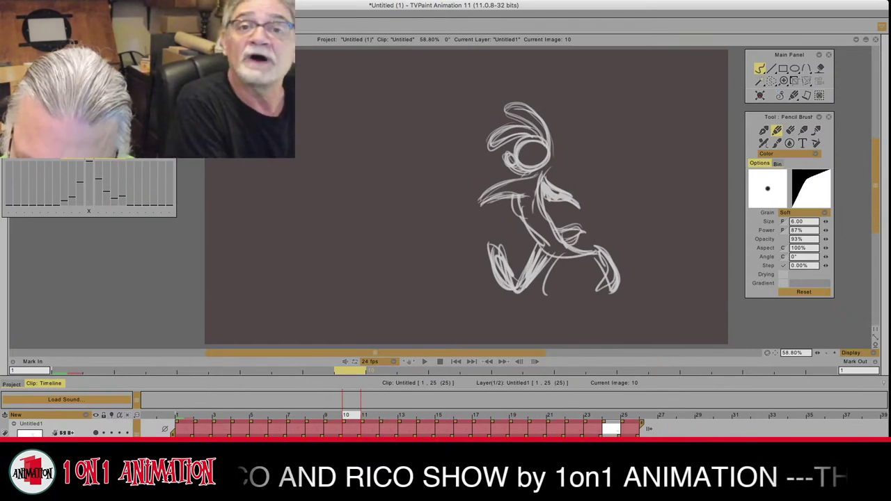
{"action": "key", "text": "Left"}
{"action": "key", "text": "Right"}
{"action": "key", "text": "Right"}
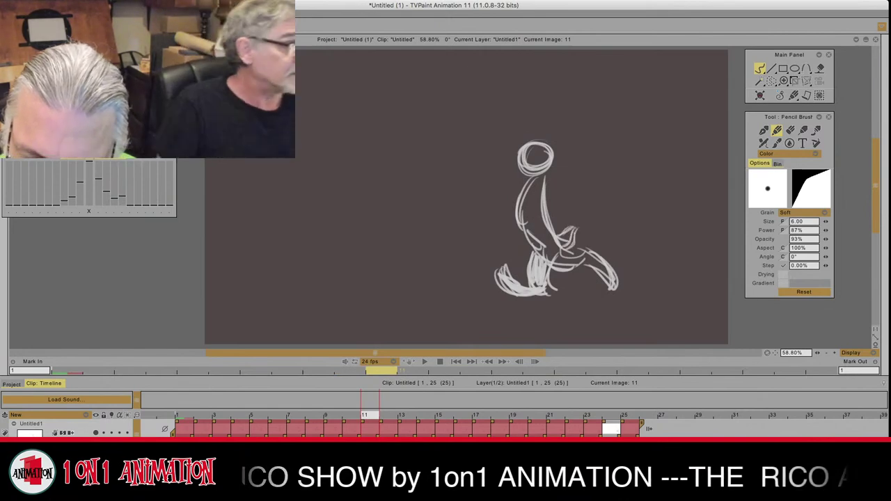
Step: Flip back and forth through the frames around 10 and 11 to examine the motion of the tail and body
{"action": "key", "text": "Left"}
{"action": "key", "text": "Right"}
{"action": "key", "text": "Left"}
{"action": "key", "text": "Left"}
{"action": "key", "text": "Right"}
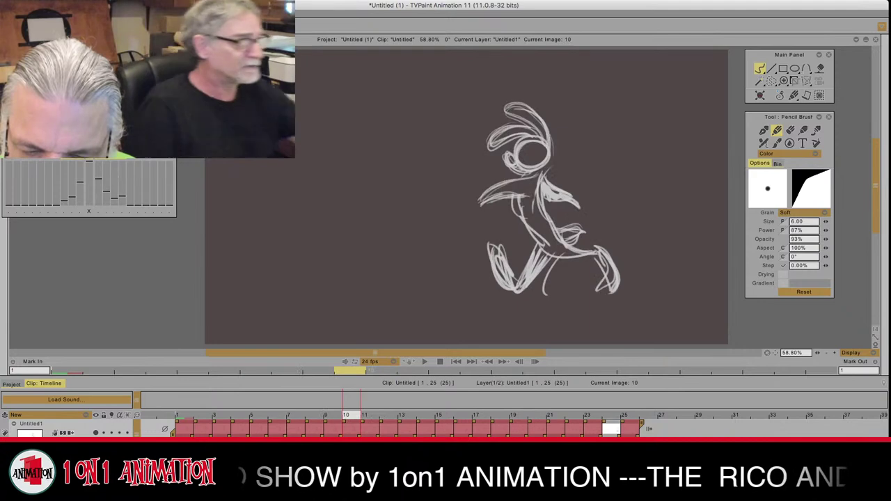
{"action": "key", "text": "Right"}
{"action": "key", "text": "Right"}
{"action": "key", "text": "Left"}
{"action": "key", "text": "Left"}
{"action": "key", "text": "Right"}
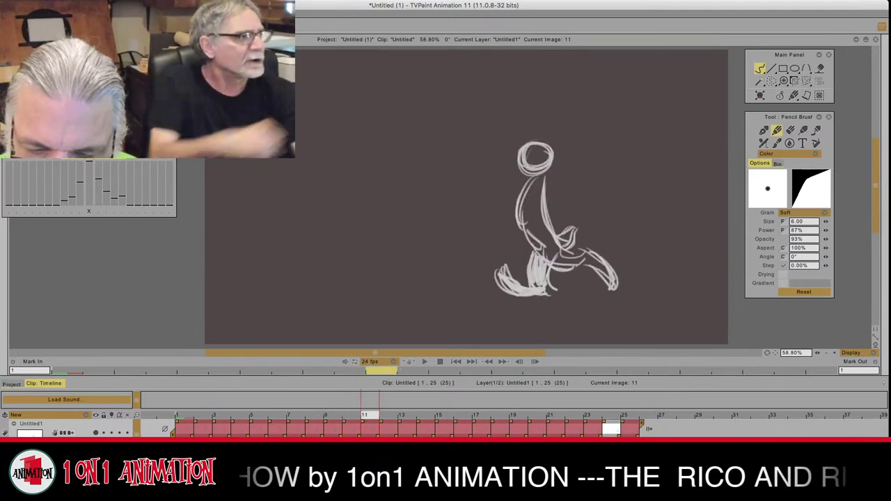
{"action": "key", "text": "Left"}
{"action": "key", "text": "Right"}
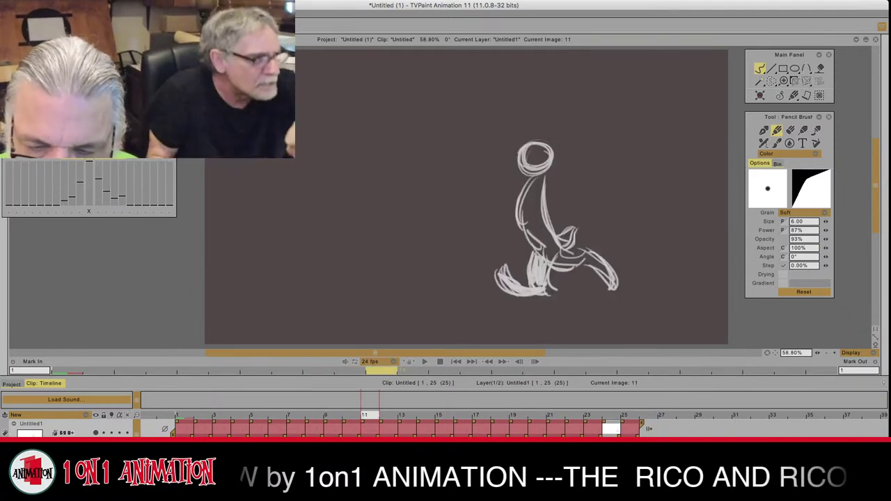
{"action": "key", "text": "Right"}
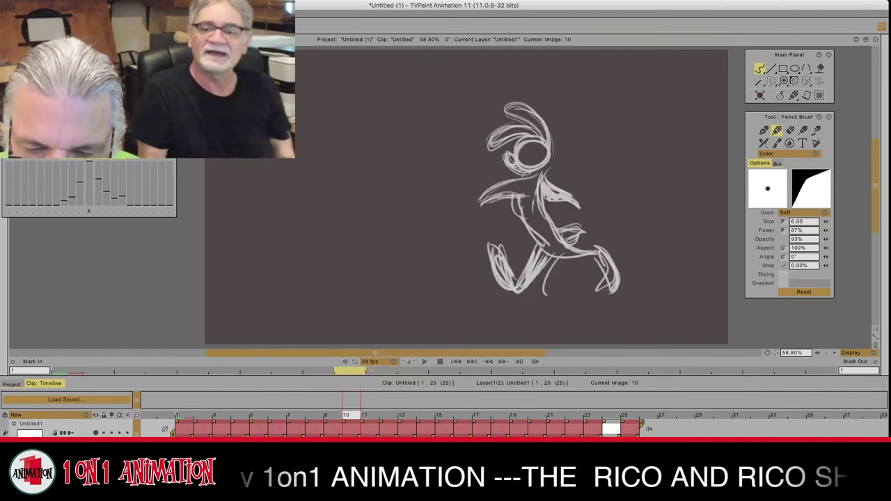
{"action": "key", "text": "Left"}
{"action": "key", "text": "Left"}
Step: Sketch the front arm on frame 11 reaching forward from the shoulder, raised a little higher than in frame 10
{"action": "mouse_move", "coordinate": [518, 186]}
{"action": "left_mouse_down"}
{"action": "mouse_move", "coordinate": [483, 191]}
{"action": "mouse_move", "coordinate": [540, 180]}
{"action": "mouse_move", "coordinate": [478, 197]}
{"action": "left_mouse_up"}
{"action": "key", "text": "Right"}
{"action": "key", "text": "Left"}
{"action": "key", "text": "Right"}
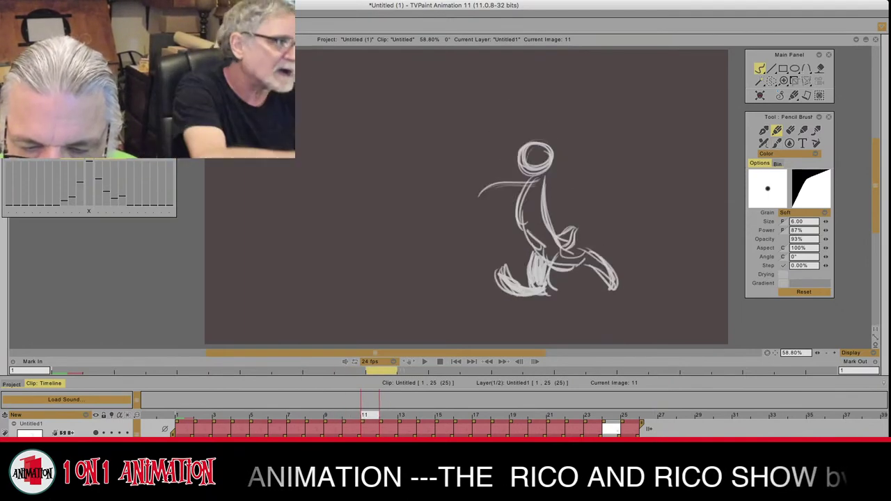
{"action": "left_click_drag", "start_coordinate": [535, 200], "coordinate": [491, 193]}
{"action": "left_click_drag", "start_coordinate": [516, 200], "coordinate": [481, 199]}
{"action": "left_click_drag", "start_coordinate": [479, 198], "coordinate": [539, 183]}
{"action": "mouse_move", "coordinate": [535, 185]}
{"action": "left_mouse_down"}
{"action": "mouse_move", "coordinate": [479, 197]}
{"action": "mouse_move", "coordinate": [576, 194]}
{"action": "mouse_move", "coordinate": [498, 180]}
{"action": "mouse_move", "coordinate": [478, 188]}
{"action": "left_mouse_up"}
{"action": "key", "text": "Left"}
{"action": "key", "text": "Right"}
{"action": "left_click_drag", "start_coordinate": [507, 186], "coordinate": [479, 193]}
Step: Sketch the rear arm on frame 11 stretching back from the shoulder, nearly horizontal, checking it against frame 10
{"action": "mouse_move", "coordinate": [535, 180]}
{"action": "left_mouse_down"}
{"action": "mouse_move", "coordinate": [509, 185]}
{"action": "mouse_move", "coordinate": [587, 196]}
{"action": "mouse_move", "coordinate": [553, 206]}
{"action": "mouse_move", "coordinate": [586, 201]}
{"action": "mouse_move", "coordinate": [560, 197]}
{"action": "mouse_move", "coordinate": [587, 205]}
{"action": "left_mouse_up"}
{"action": "key", "text": "Left"}
{"action": "key", "text": "Right"}
{"action": "key", "text": "Left"}
{"action": "key", "text": "Right"}
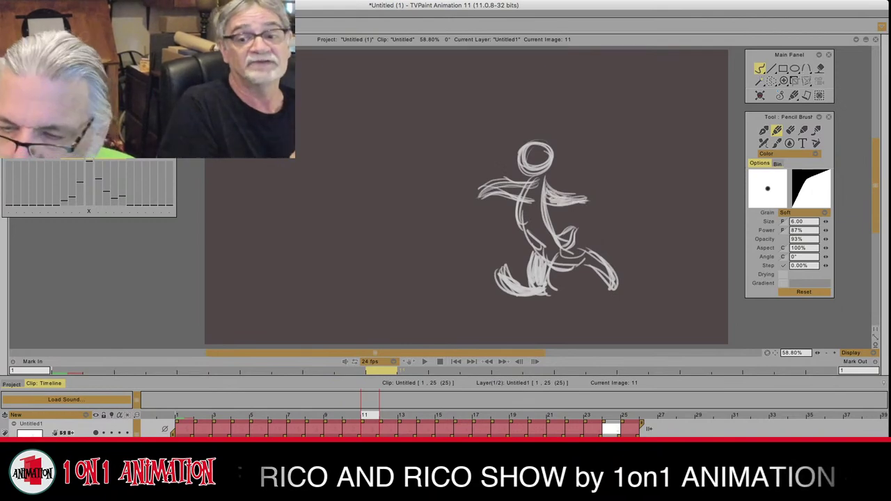
{"action": "key", "text": "Left"}
{"action": "key", "text": "Right"}
Step: Erase the chest lines crossing the front arm on frame 11 and sketch a small muzzle on the front of the head
{"action": "left_click", "coordinate": [790, 130]}
{"action": "mouse_move", "coordinate": [520, 195]}
{"action": "left_mouse_down"}
{"action": "mouse_move", "coordinate": [532, 187]}
{"action": "mouse_move", "coordinate": [481, 197]}
{"action": "mouse_move", "coordinate": [523, 202]}
{"action": "mouse_move", "coordinate": [481, 190]}
{"action": "mouse_move", "coordinate": [532, 202]}
{"action": "mouse_move", "coordinate": [521, 200]}
{"action": "mouse_move", "coordinate": [537, 182]}
{"action": "mouse_move", "coordinate": [517, 169]}
{"action": "left_mouse_up"}
{"action": "left_click", "coordinate": [777, 130]}
{"action": "key", "text": "Left"}
{"action": "key", "text": "Right"}
{"action": "key", "text": "Left"}
{"action": "key", "text": "Right"}
{"action": "mouse_move", "coordinate": [514, 158]}
{"action": "left_mouse_down"}
{"action": "mouse_move", "coordinate": [525, 172]}
{"action": "mouse_move", "coordinate": [512, 174]}
{"action": "mouse_move", "coordinate": [510, 160]}
{"action": "left_mouse_up"}
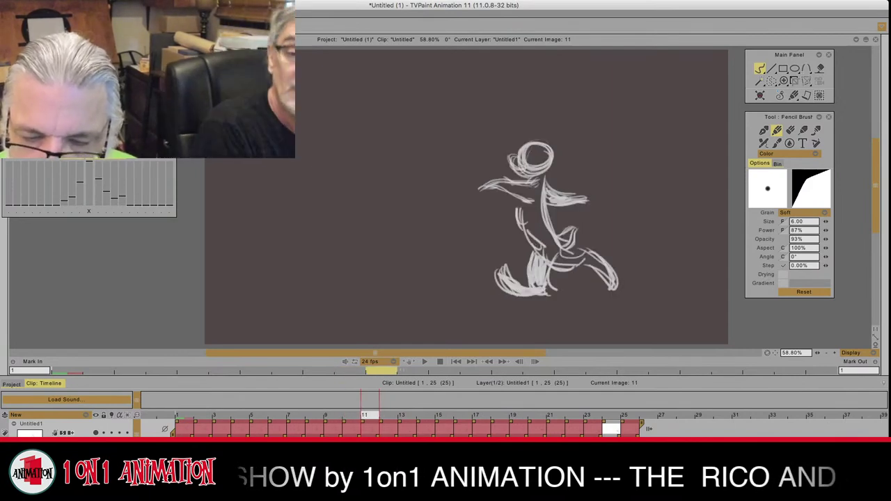
Step: Reinforce the upper and lower edges of the front arm on frame 11 and clean up where it meets the chest
{"action": "left_click_drag", "start_coordinate": [481, 189], "coordinate": [532, 181]}
{"action": "mouse_move", "coordinate": [489, 189]}
{"action": "left_mouse_down"}
{"action": "mouse_move", "coordinate": [533, 195]}
{"action": "mouse_move", "coordinate": [512, 185]}
{"action": "mouse_move", "coordinate": [534, 184]}
{"action": "mouse_move", "coordinate": [529, 179]}
{"action": "mouse_move", "coordinate": [520, 183]}
{"action": "mouse_move", "coordinate": [545, 206]}
{"action": "left_mouse_up"}
{"action": "key", "text": "e"}
{"action": "left_click", "coordinate": [777, 131]}
{"action": "key", "text": "Left"}
{"action": "key", "text": "Right"}
{"action": "key", "text": "Left"}
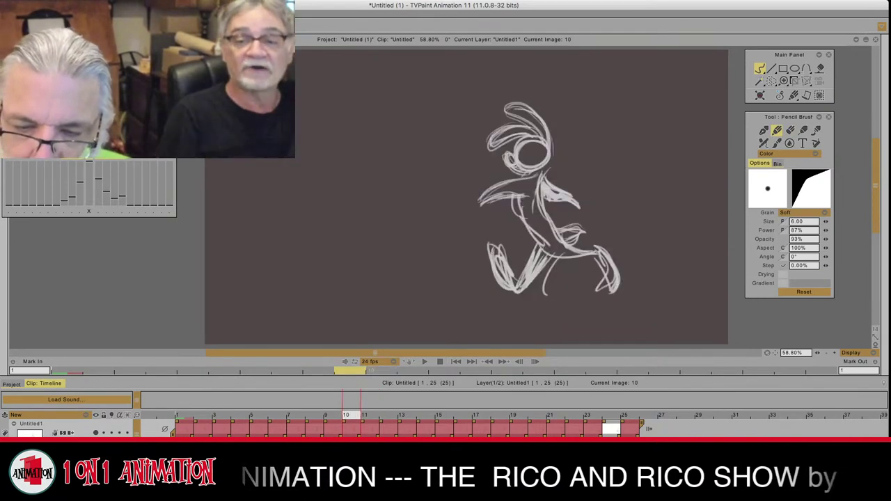
Step: Draw the back edge of the upper ear on frame 11, curving up from behind the head
{"action": "key", "text": "Right"}
{"action": "left_click_drag", "start_coordinate": [556, 137], "coordinate": [560, 155]}
{"action": "key", "text": "Left"}
{"action": "key", "text": "Right"}
{"action": "left_click_drag", "start_coordinate": [542, 108], "coordinate": [557, 151]}
{"action": "left_click_drag", "start_coordinate": [534, 103], "coordinate": [560, 139]}
{"action": "key", "text": "Left"}
{"action": "key", "text": "Right"}
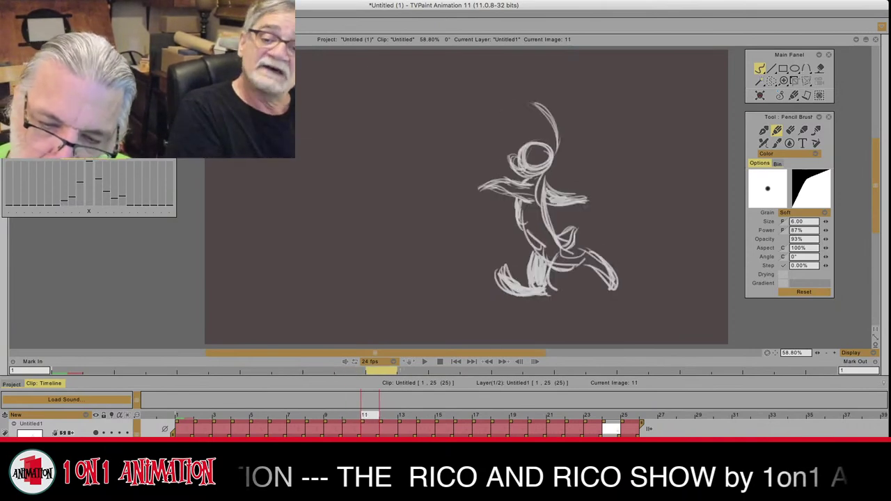
Step: Complete both ears on frame 11, with the lower one curving forward above the face
{"action": "mouse_move", "coordinate": [522, 106]}
{"action": "left_mouse_down"}
{"action": "mouse_move", "coordinate": [541, 108]}
{"action": "mouse_move", "coordinate": [554, 150]}
{"action": "mouse_move", "coordinate": [552, 126]}
{"action": "mouse_move", "coordinate": [505, 121]}
{"action": "mouse_move", "coordinate": [499, 135]}
{"action": "left_mouse_up"}
{"action": "key", "text": "Left"}
{"action": "key", "text": "Right"}
{"action": "key", "text": "Left"}
{"action": "key", "text": "Right"}
{"action": "mouse_move", "coordinate": [512, 126]}
{"action": "left_mouse_down"}
{"action": "mouse_move", "coordinate": [497, 139]}
{"action": "mouse_move", "coordinate": [522, 139]}
{"action": "mouse_move", "coordinate": [516, 135]}
{"action": "left_mouse_up"}
{"action": "key", "text": "Left"}
{"action": "key", "text": "Right"}
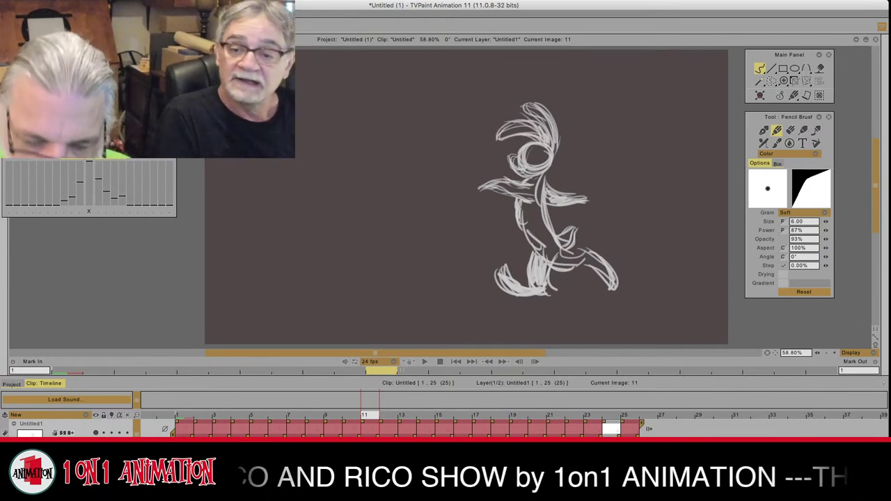
Step: Flip back through the earlier frames from frame 11 to examine the motion of the ears, arms and tail
{"action": "key", "text": "Left"}
{"action": "key", "text": "Right"}
{"action": "key", "text": "Left"}
{"action": "key", "text": "Left"}
{"action": "key", "text": "Left"}
{"action": "key", "text": "Left"}
{"action": "key", "text": "Left"}
{"action": "key", "text": "Left"}
{"action": "key", "text": "Left"}
{"action": "key", "text": "Left"}
{"action": "key", "text": "Left"}
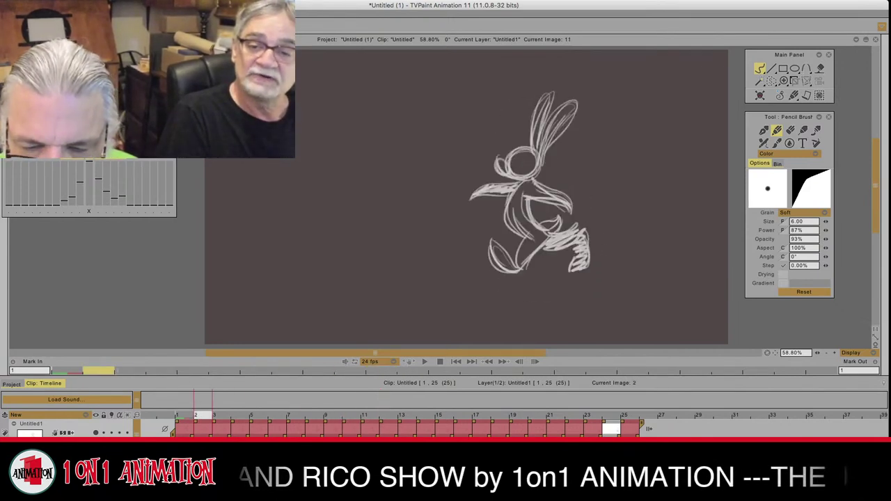
Step: Flip back and forth repeatedly through the frames between 2 and 18 to examine the flow of the jump
{"action": "key", "text": "Right"}
{"action": "key", "text": "Right"}
{"action": "key", "text": "Right"}
{"action": "key", "text": "Right"}
{"action": "key", "text": "Right"}
{"action": "key", "text": "Right"}
{"action": "key", "text": "Right"}
{"action": "key", "text": "Right"}
{"action": "key", "text": "Right"}
{"action": "key", "text": "Left"}
{"action": "key", "text": "Left"}
{"action": "key", "text": "Left"}
{"action": "key", "text": "Left"}
{"action": "key", "text": "Left"}
{"action": "key", "text": "Left"}
{"action": "key", "text": "Left"}
{"action": "key", "text": "Left"}
{"action": "key", "text": "Left"}
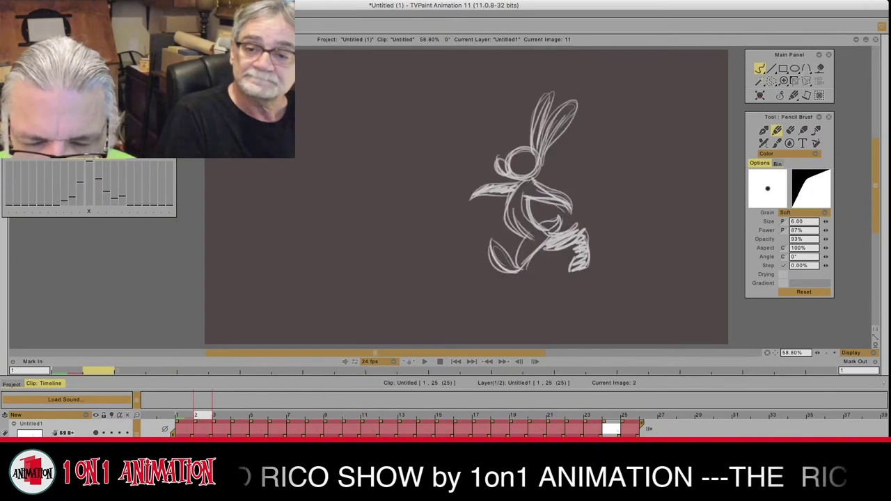
{"action": "key", "text": "Right"}
{"action": "key", "text": "Right"}
{"action": "key", "text": "Right"}
{"action": "key", "text": "Right"}
{"action": "key", "text": "Right"}
{"action": "key", "text": "Right"}
{"action": "key", "text": "Right"}
{"action": "key", "text": "Right"}
{"action": "key", "text": "Right"}
{"action": "key", "text": "Right"}
{"action": "key", "text": "Right"}
{"action": "key", "text": "Right"}
{"action": "key", "text": "Right"}
{"action": "key", "text": "Right"}
{"action": "key", "text": "Right"}
{"action": "key", "text": "Right"}
{"action": "key", "text": "Right"}
{"action": "key", "text": "Right"}
{"action": "key", "text": "Right"}
{"action": "key", "text": "Right"}
{"action": "key", "text": "Right"}
{"action": "key", "text": "Right"}
{"action": "key", "text": "Right"}
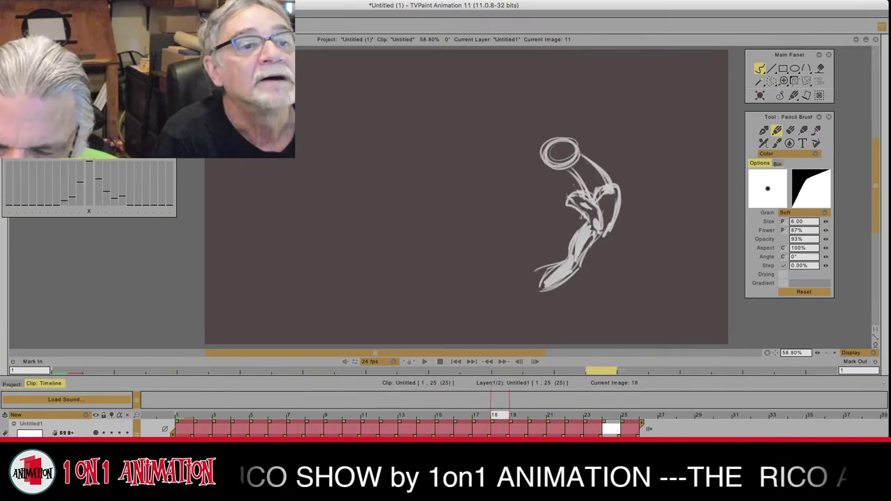
{"action": "key", "text": "Left"}
{"action": "key", "text": "Left"}
{"action": "key", "text": "Left"}
{"action": "key", "text": "Left"}
{"action": "key", "text": "Left"}
{"action": "key", "text": "Left"}
{"action": "key", "text": "Left"}
{"action": "key", "text": "Left"}
{"action": "key", "text": "Left"}
{"action": "key", "text": "Left"}
{"action": "key", "text": "Left"}
{"action": "key", "text": "Left"}
{"action": "key", "text": "Left"}
{"action": "key", "text": "Left"}
{"action": "key", "text": "Left"}
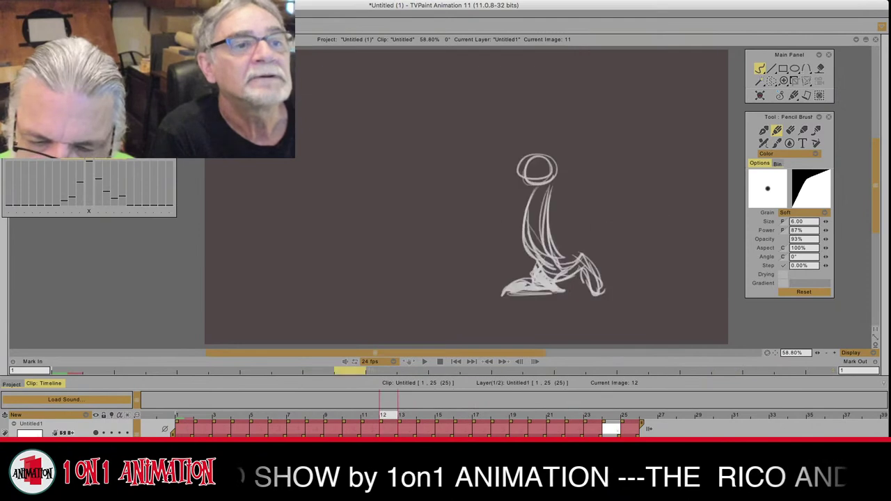
{"action": "key", "text": "Right"}
{"action": "key", "text": "Right"}
{"action": "key", "text": "Right"}
{"action": "key", "text": "Right"}
{"action": "key", "text": "Right"}
{"action": "key", "text": "Right"}
{"action": "key", "text": "Right"}
{"action": "key", "text": "Left"}
{"action": "key", "text": "Left"}
{"action": "key", "text": "Left"}
{"action": "key", "text": "Left"}
{"action": "key", "text": "Left"}
{"action": "key", "text": "Left"}
{"action": "key", "text": "Left"}
{"action": "key", "text": "Left"}
{"action": "key", "text": "Left"}
{"action": "key", "text": "Left"}
{"action": "key", "text": "Left"}
{"action": "key", "text": "Left"}
{"action": "key", "text": "Left"}
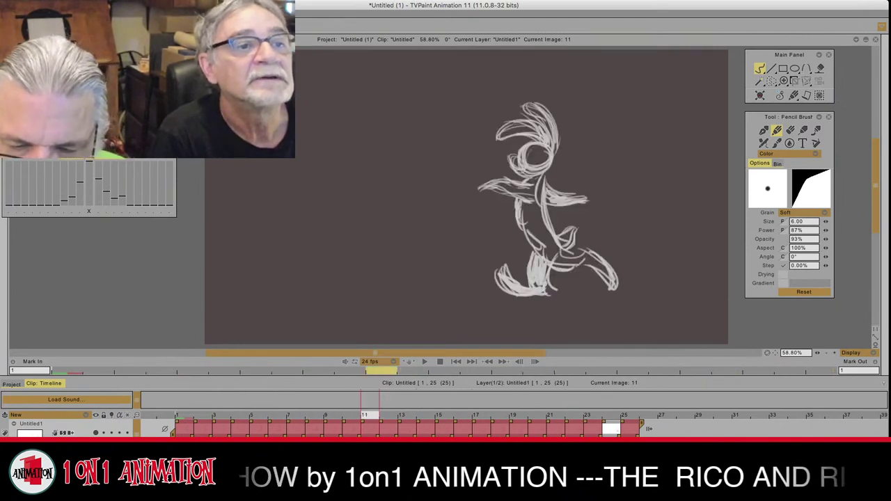
{"action": "key", "text": "Right"}
{"action": "key", "text": "Right"}
{"action": "key", "text": "Right"}
{"action": "key", "text": "Right"}
{"action": "key", "text": "Right"}
{"action": "key", "text": "Right"}
{"action": "key", "text": "Right"}
{"action": "key", "text": "Right"}
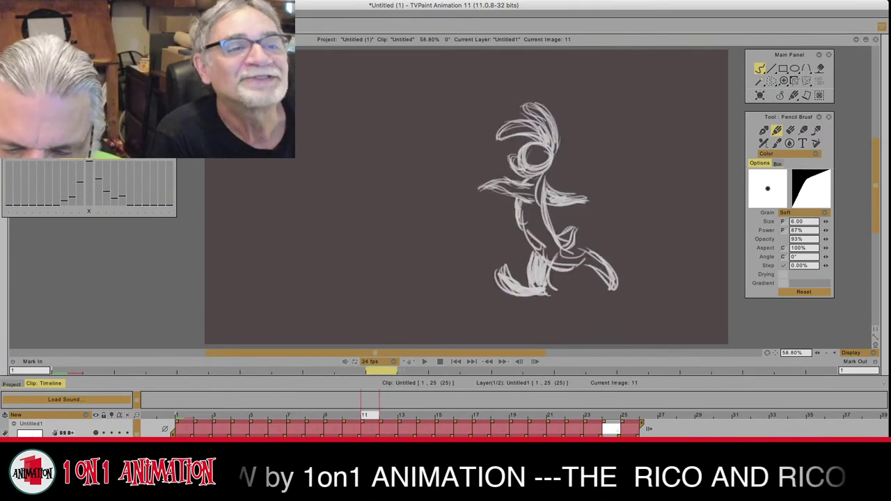
Step: Add a small rounded muzzle to the front of the head on frame 12, comparing it against frame 11
{"action": "key", "text": "Left"}
{"action": "key", "text": "Right"}
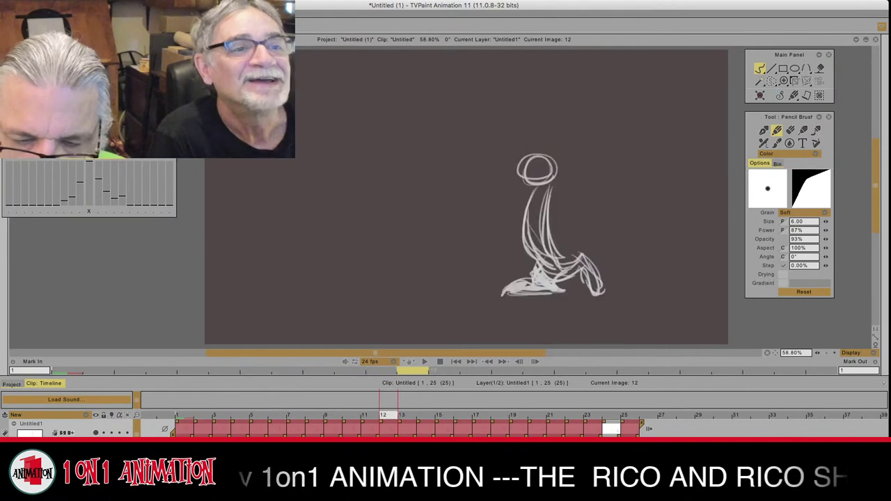
{"action": "key", "text": "Left"}
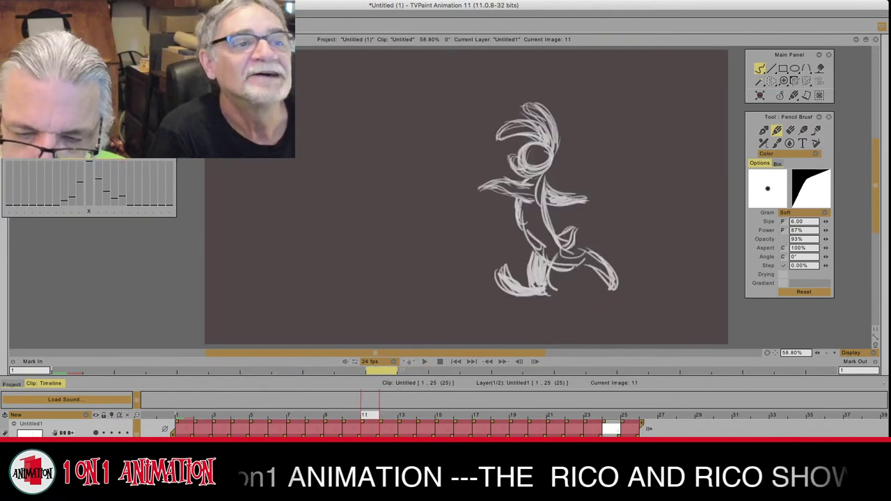
{"action": "key", "text": "Left"}
{"action": "key", "text": "Right"}
{"action": "key", "text": "Right"}
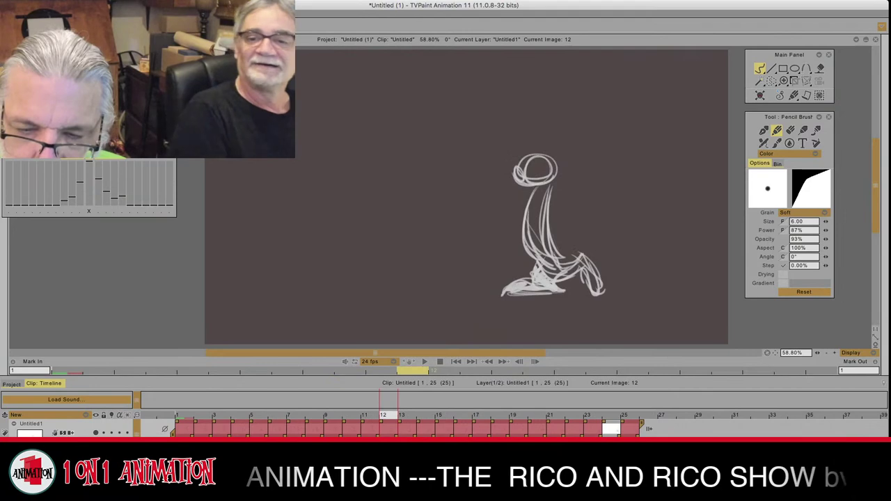
Step: Draw the back edge of the rear ear on frame 12, curving up from behind the head, and compare with frame 11
{"action": "left_click_drag", "start_coordinate": [560, 161], "coordinate": [543, 107]}
{"action": "key", "text": "Left"}
{"action": "key", "text": "Right"}
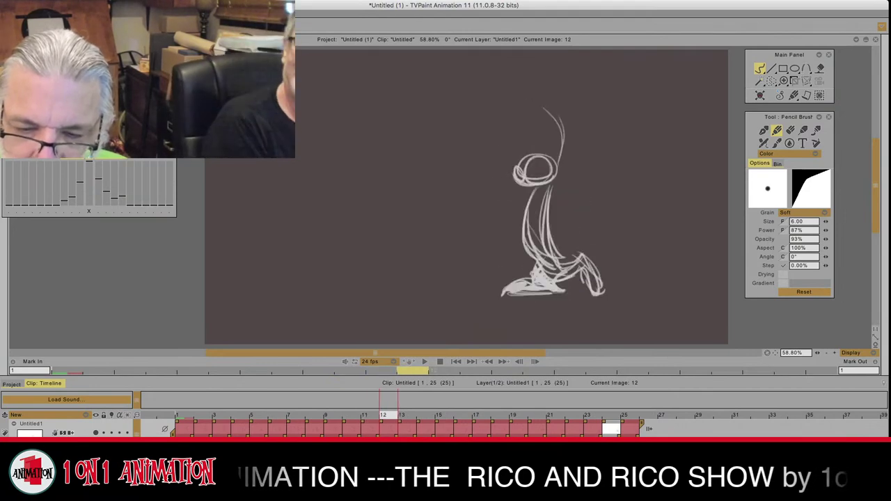
{"action": "key", "text": "Left"}
{"action": "key", "text": "Right"}
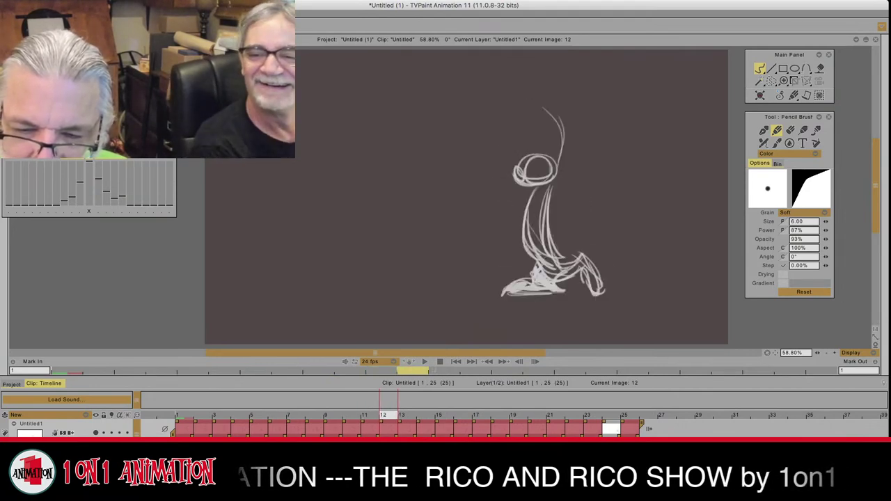
{"action": "key", "text": "Left"}
{"action": "key", "text": "Right"}
Step: Close and reinforce the upright rear ear on frame 12, checking its shape against frame 11
{"action": "left_click_drag", "start_coordinate": [559, 164], "coordinate": [560, 117]}
{"action": "key", "text": "Left"}
{"action": "key", "text": "Right"}
{"action": "mouse_move", "coordinate": [545, 111]}
{"action": "left_mouse_down"}
{"action": "mouse_move", "coordinate": [557, 154]}
{"action": "mouse_move", "coordinate": [564, 146]}
{"action": "mouse_move", "coordinate": [558, 163]}
{"action": "left_mouse_up"}
{"action": "left_click_drag", "start_coordinate": [550, 113], "coordinate": [563, 146]}
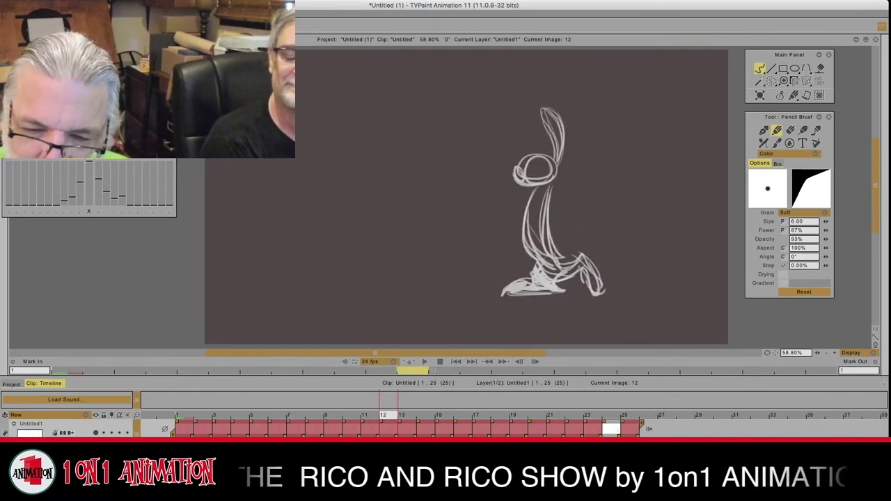
{"action": "key", "text": "Left"}
{"action": "key", "text": "Right"}
{"action": "key", "text": "Left"}
{"action": "key", "text": "Right"}
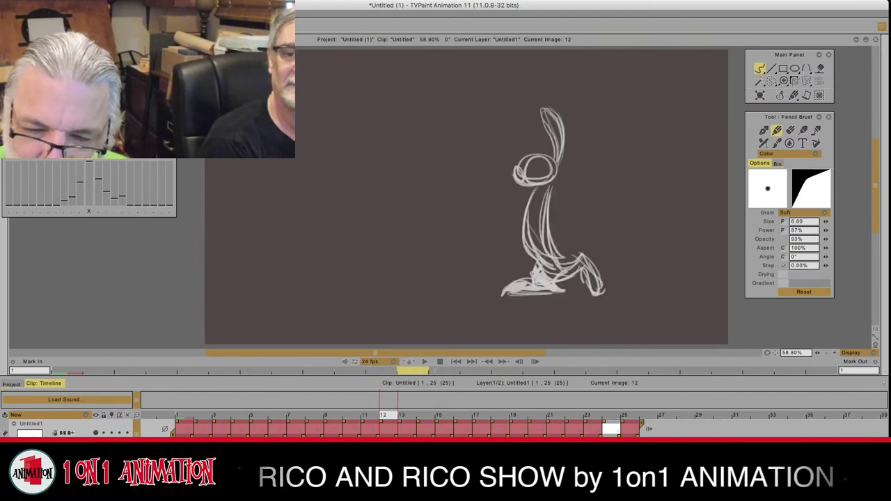
Step: Draw the front ear on frame 12 as a tapered leaf shape bending forward above the head
{"action": "mouse_move", "coordinate": [512, 128]}
{"action": "left_mouse_down"}
{"action": "mouse_move", "coordinate": [539, 131]}
{"action": "mouse_move", "coordinate": [553, 154]}
{"action": "left_mouse_up"}
{"action": "mouse_move", "coordinate": [520, 123]}
{"action": "left_mouse_down"}
{"action": "mouse_move", "coordinate": [540, 128]}
{"action": "mouse_move", "coordinate": [547, 150]}
{"action": "left_mouse_up"}
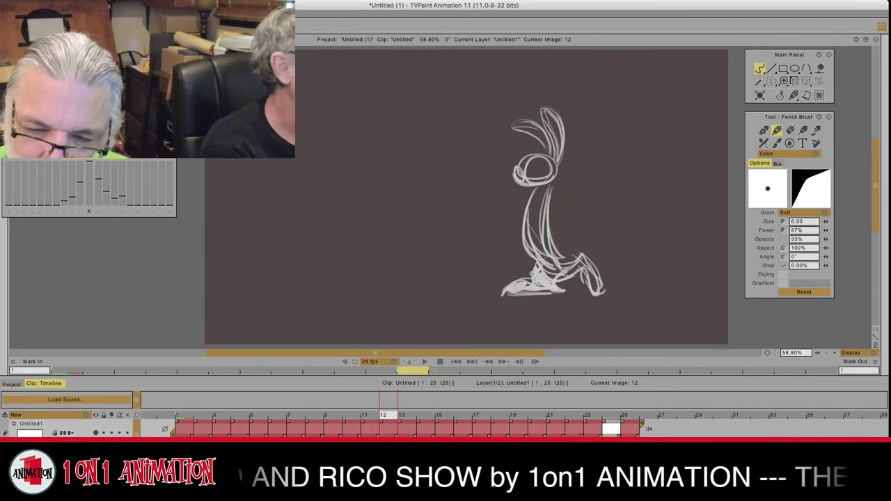
{"action": "left_click_drag", "start_coordinate": [514, 126], "coordinate": [549, 150]}
{"action": "left_click_drag", "start_coordinate": [512, 126], "coordinate": [541, 127]}
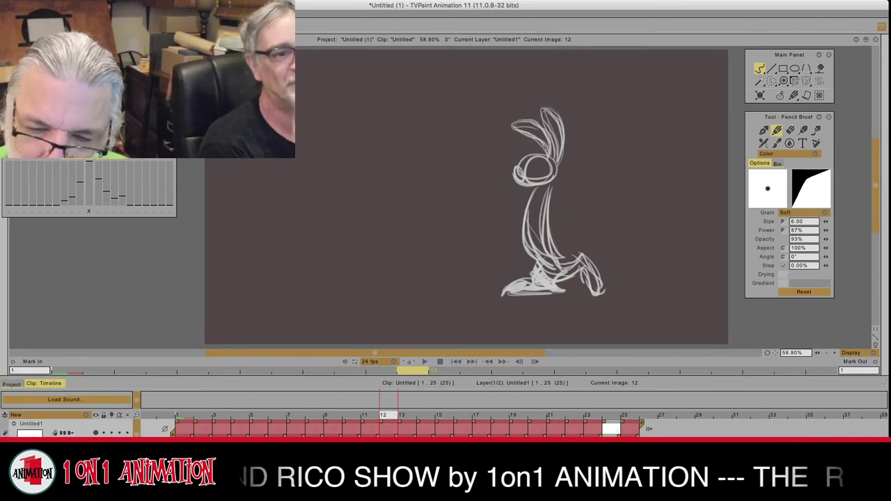
{"action": "key", "text": "Left"}
{"action": "key", "text": "Right"}
{"action": "key", "text": "Left"}
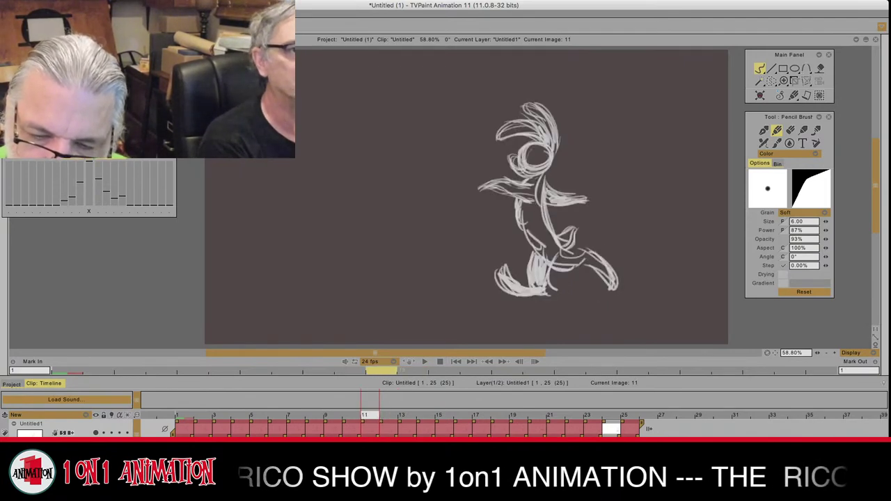
Step: Rework the head circle on frame 12 with added curved strokes extending down to the neck
{"action": "key", "text": "Right"}
{"action": "mouse_move", "coordinate": [537, 158]}
{"action": "left_mouse_down"}
{"action": "mouse_move", "coordinate": [527, 175]}
{"action": "mouse_move", "coordinate": [551, 183]}
{"action": "left_mouse_up"}
{"action": "mouse_move", "coordinate": [539, 158]}
{"action": "left_mouse_down"}
{"action": "mouse_move", "coordinate": [535, 188]}
{"action": "mouse_move", "coordinate": [528, 185]}
{"action": "mouse_move", "coordinate": [545, 187]}
{"action": "left_mouse_up"}
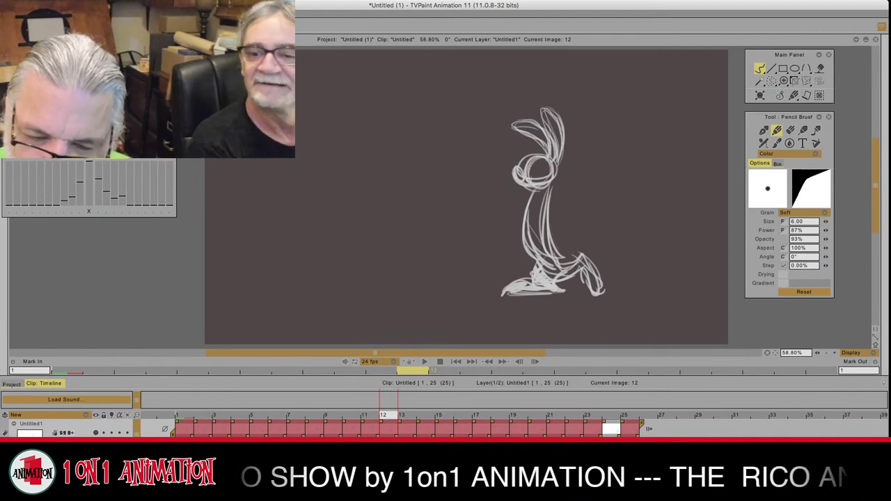
{"action": "key", "text": "Left"}
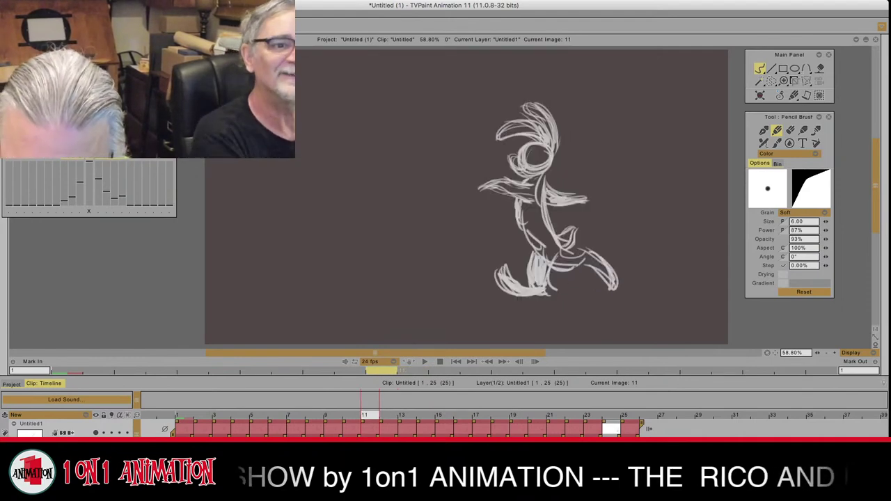
Step: Sketch the front arm on frame 12 reaching forward from the chest, using frame 11 as reference
{"action": "key", "text": "Right"}
{"action": "key", "text": "Left"}
{"action": "mouse_move", "coordinate": [504, 197]}
{"action": "left_mouse_down"}
{"action": "mouse_move", "coordinate": [539, 191]}
{"action": "mouse_move", "coordinate": [528, 211]}
{"action": "mouse_move", "coordinate": [540, 191]}
{"action": "left_mouse_up"}
{"action": "key", "text": "Right"}
{"action": "key", "text": "Left"}
{"action": "key", "text": "Right"}
{"action": "key", "text": "Left"}
{"action": "key", "text": "Right"}
{"action": "left_click_drag", "start_coordinate": [491, 190], "coordinate": [535, 211]}
{"action": "key", "text": "Left"}
{"action": "key", "text": "Right"}
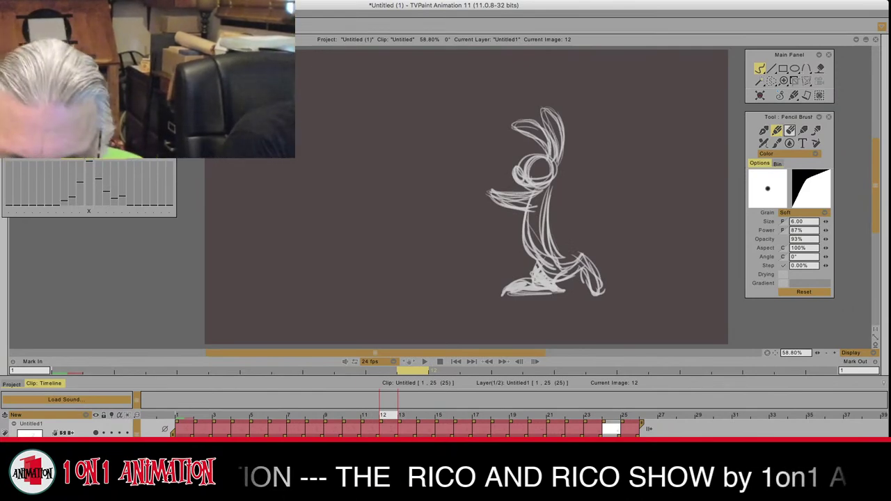
Step: Erase the overlapping lines where the front arm meets the chest on frame 12 and redraw the arm's upper edge
{"action": "left_click", "coordinate": [791, 130]}
{"action": "mouse_move", "coordinate": [534, 199]}
{"action": "left_mouse_down"}
{"action": "mouse_move", "coordinate": [505, 196]}
{"action": "mouse_move", "coordinate": [536, 206]}
{"action": "left_mouse_up"}
{"action": "left_click_drag", "start_coordinate": [535, 191], "coordinate": [514, 203]}
{"action": "key", "text": "e"}
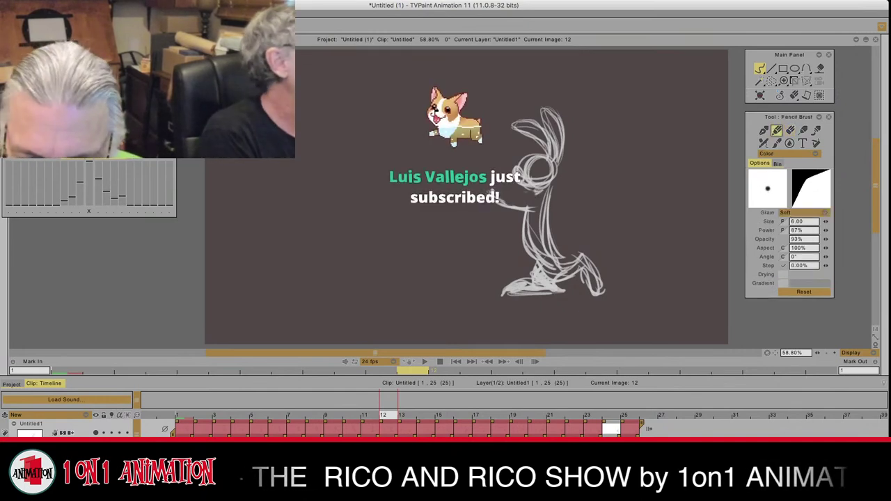
{"action": "key", "text": "Left"}
{"action": "key", "text": "Right"}
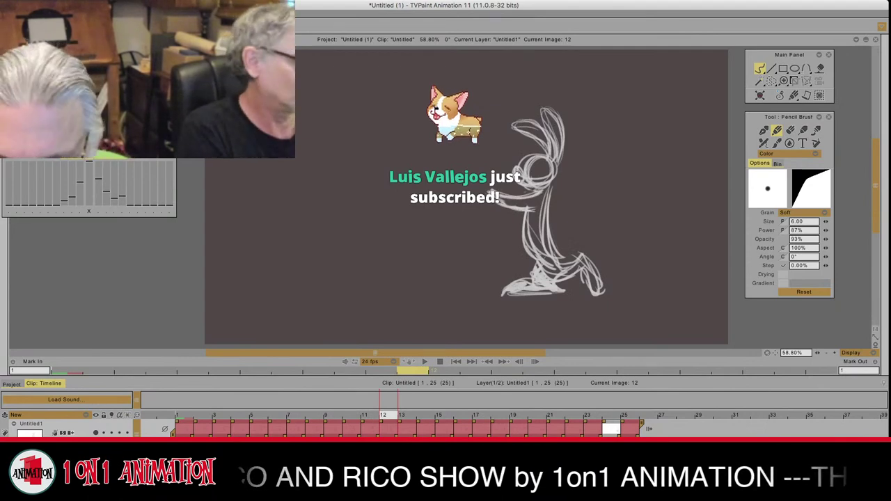
{"action": "key", "text": "Left"}
{"action": "key", "text": "Right"}
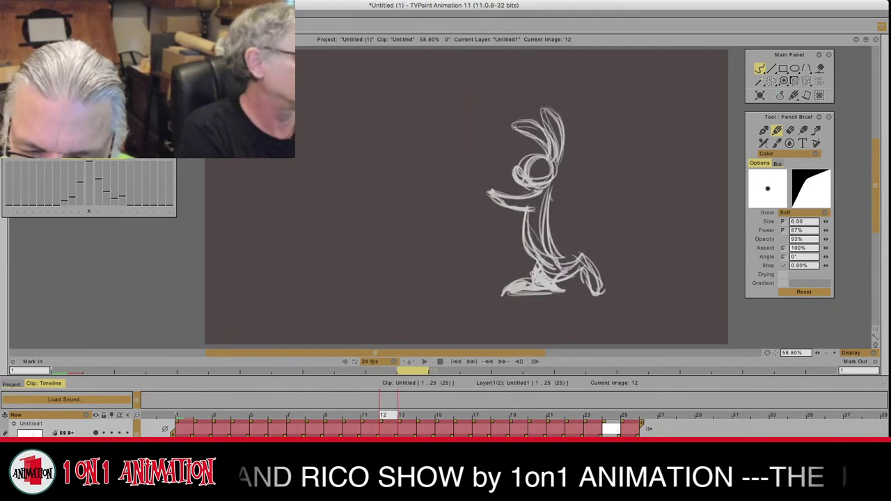
Step: Draw the back arm on frame 12 extending behind the torso to a pointed tip, guided by frame 11
{"action": "key", "text": "Left"}
{"action": "left_click_drag", "start_coordinate": [563, 207], "coordinate": [584, 211]}
{"action": "key", "text": "Right"}
{"action": "left_click_drag", "start_coordinate": [551, 212], "coordinate": [585, 211]}
{"action": "key", "text": "Left"}
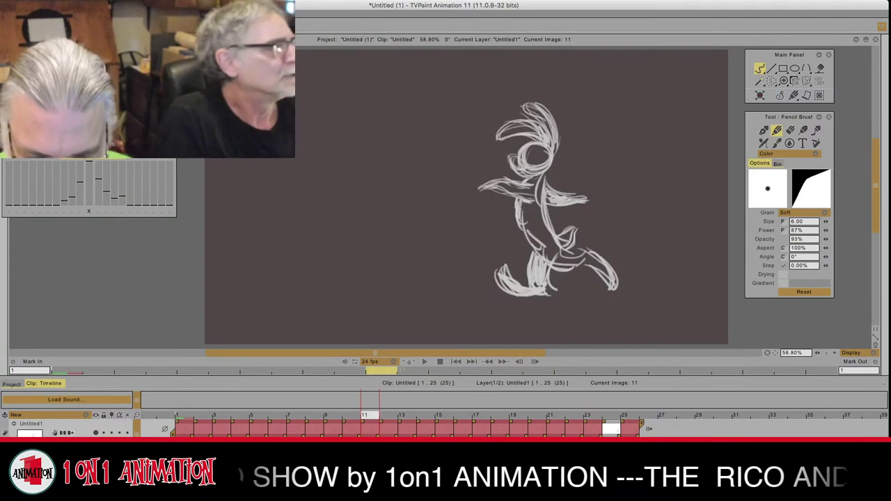
{"action": "key", "text": "Right"}
{"action": "key", "text": "Left"}
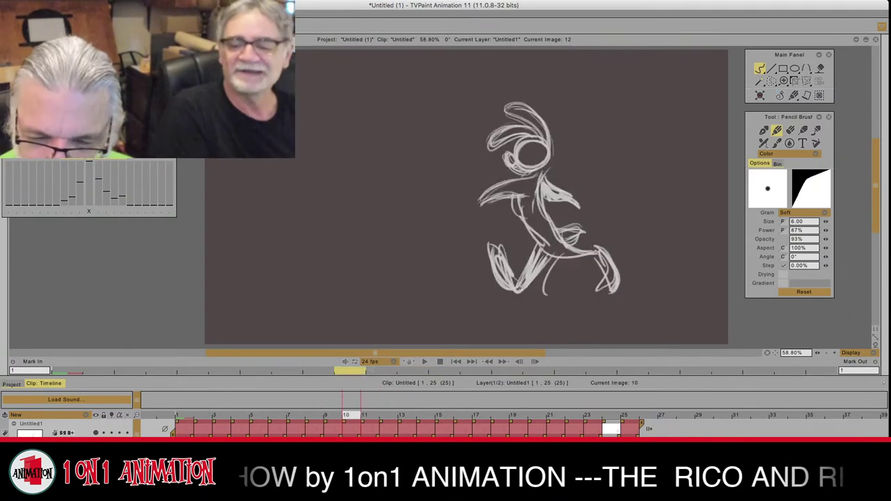
Step: Flip through the frames preceding frame 12 to examine how the arms and tail move
{"action": "key", "text": "Right"}
{"action": "key", "text": "Left"}
{"action": "key", "text": "Left"}
{"action": "key", "text": "Left"}
{"action": "key", "text": "Left"}
{"action": "key", "text": "Left"}
{"action": "key", "text": "Left"}
{"action": "key", "text": "Right"}
{"action": "key", "text": "Right"}
{"action": "key", "text": "Right"}
{"action": "key", "text": "Right"}
{"action": "key", "text": "Right"}
Step: Sketch a short upturned tail at the rabbit's lower back on frame 12, comparing it with frame 11
{"action": "key", "text": "Right"}
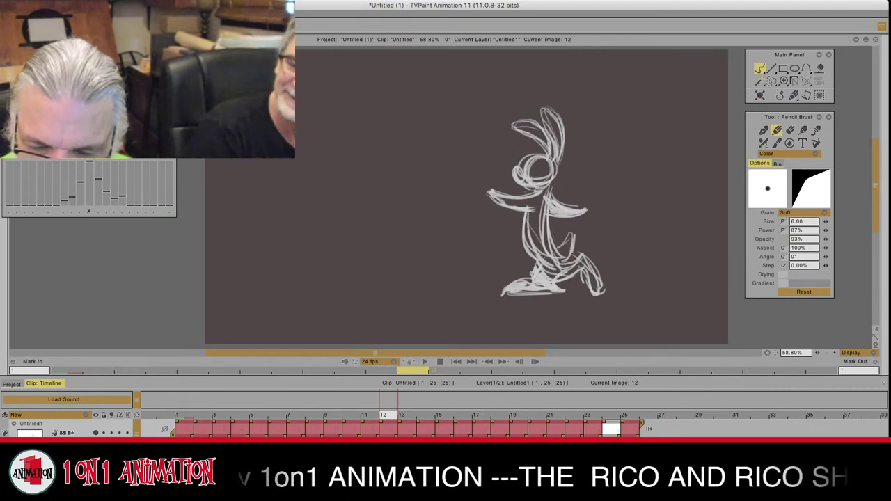
{"action": "key", "text": "Left"}
{"action": "key", "text": "Right"}
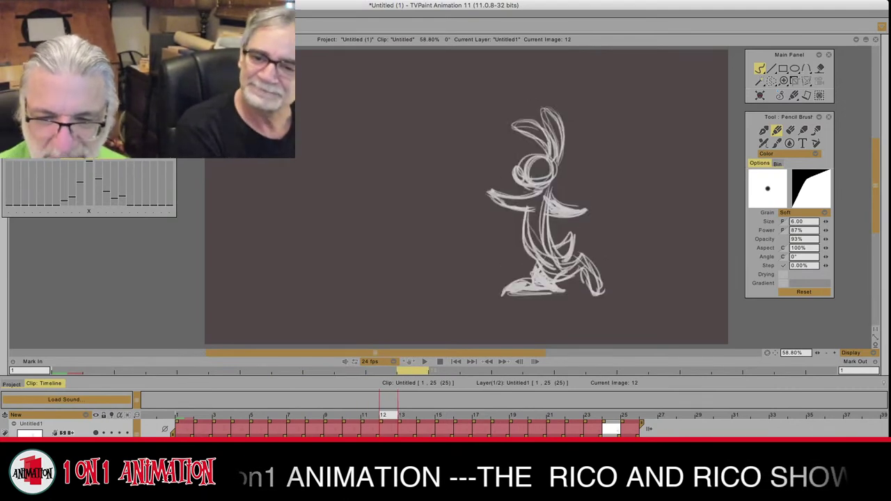
Step: Flip back to frame 1 and through the drawings up to frame 13 to examine the rabbit's motion
{"action": "key", "text": "Left"}
{"action": "key", "text": "Right"}
{"action": "key", "text": "Left"}
{"action": "key", "text": "Left"}
{"action": "key", "text": "Left"}
{"action": "key", "text": "Left"}
{"action": "key", "text": "Left"}
{"action": "key", "text": "Left"}
{"action": "key", "text": "Left"}
{"action": "key", "text": "Left"}
{"action": "key", "text": "Left"}
{"action": "key", "text": "Left"}
{"action": "key", "text": "Left"}
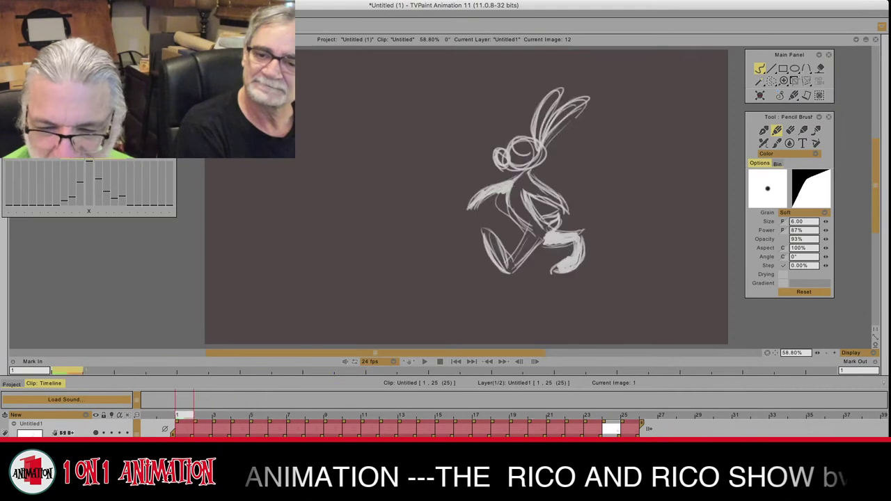
{"action": "key", "text": "Right"}
{"action": "key", "text": "Right"}
{"action": "key", "text": "Right"}
{"action": "key", "text": "Right"}
{"action": "key", "text": "Right"}
{"action": "key", "text": "Right"}
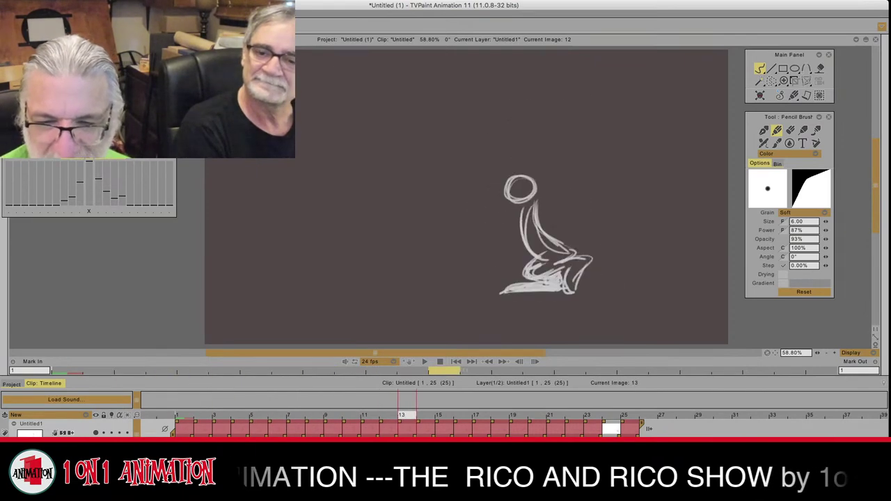
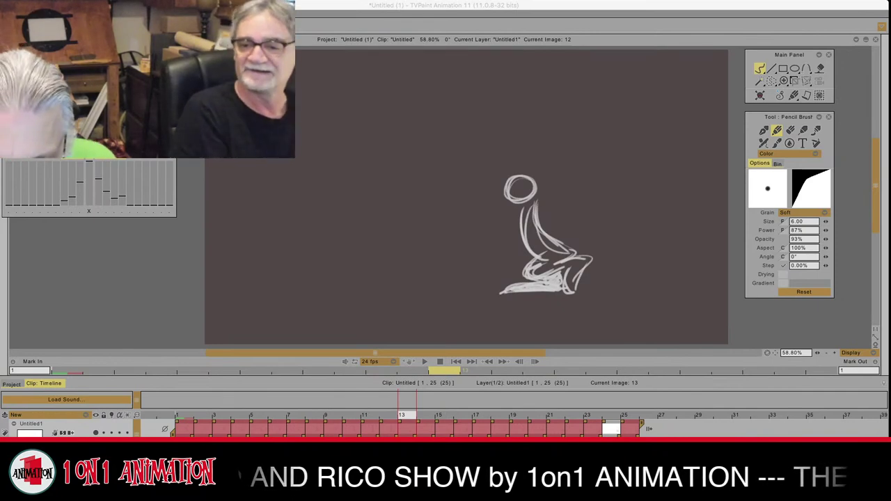
Step: Save the project to the Desktop as Untitled (1).tvpp
{"action": "key", "text": "Return"}
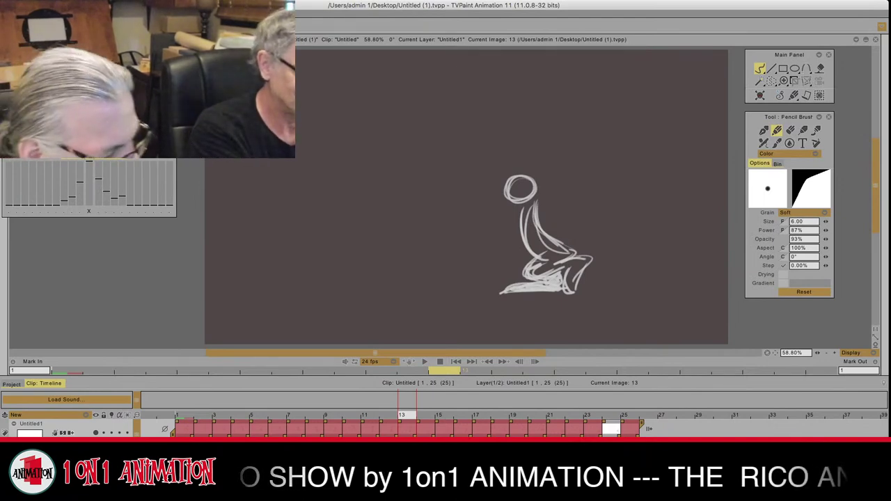
Step: Flip back and forth through the frames around frame 13 to examine how the head and ears move
{"action": "key", "text": "Left"}
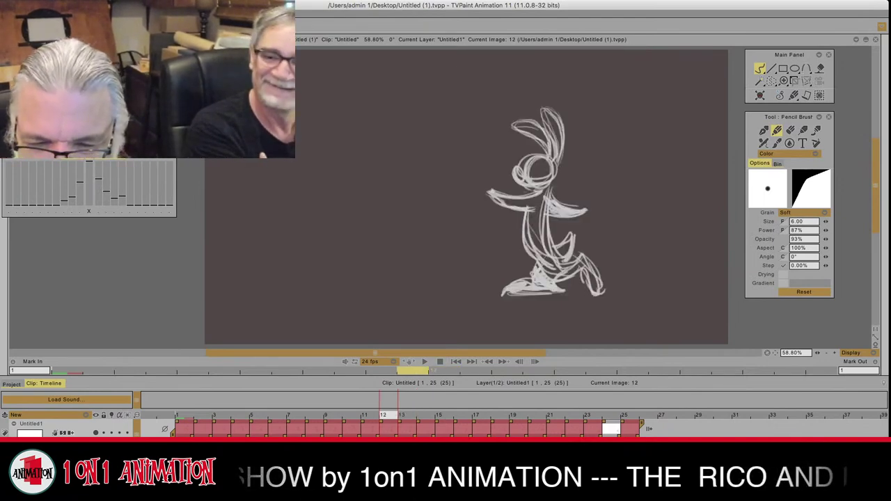
{"action": "key", "text": "Right"}
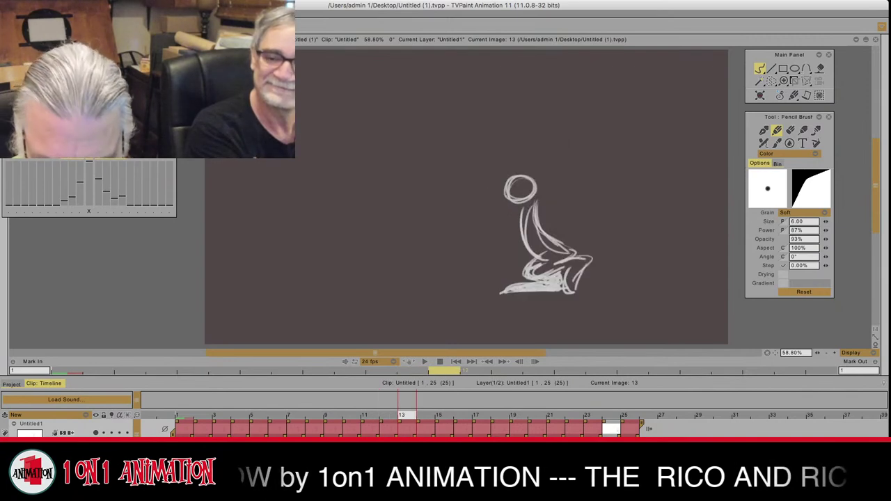
{"action": "key", "text": "Left"}
{"action": "key", "text": "Left"}
{"action": "key", "text": "Left"}
{"action": "key", "text": "Right"}
{"action": "key", "text": "Right"}
{"action": "key", "text": "Right"}
{"action": "key", "text": "Right"}
{"action": "key", "text": "Right"}
{"action": "key", "text": "Right"}
{"action": "key", "text": "Right"}
{"action": "key", "text": "Right"}
{"action": "key", "text": "Right"}
{"action": "key", "text": "Right"}
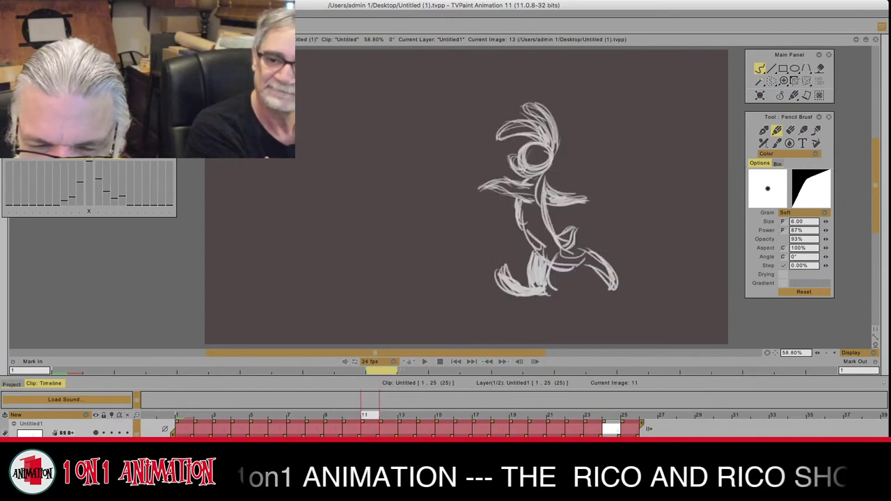
{"action": "key", "text": "Left"}
{"action": "key", "text": "Right"}
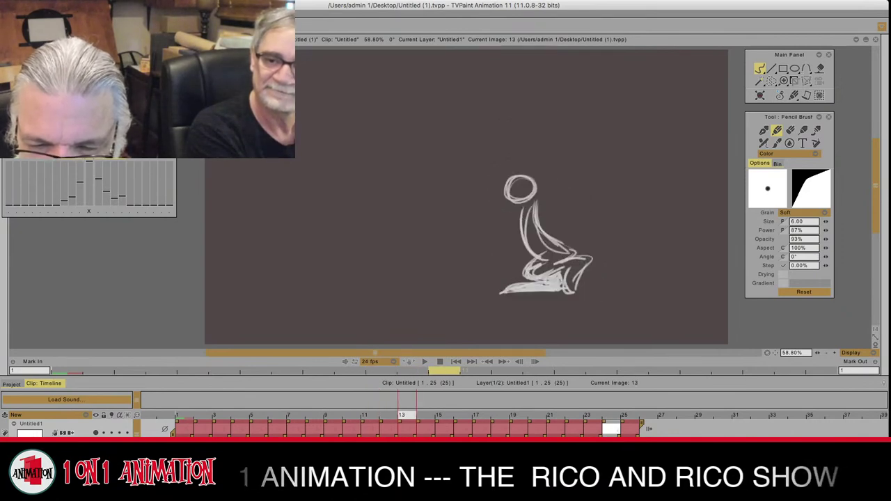
Step: Draw the rear ear on frame 13 slanting up and back from the head, guided by frame 12
{"action": "left_click_drag", "start_coordinate": [537, 176], "coordinate": [565, 131]}
{"action": "key", "text": "Left"}
{"action": "key", "text": "Right"}
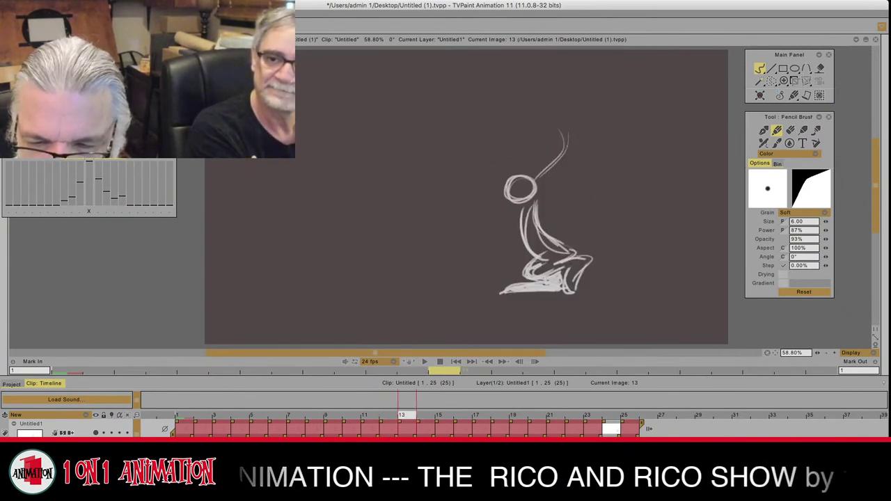
{"action": "left_click_drag", "start_coordinate": [571, 146], "coordinate": [533, 176]}
{"action": "mouse_move", "coordinate": [534, 176]}
{"action": "left_mouse_down"}
{"action": "mouse_move", "coordinate": [560, 136]}
{"action": "mouse_move", "coordinate": [534, 185]}
{"action": "left_mouse_up"}
{"action": "key", "text": "Left"}
{"action": "key", "text": "Right"}
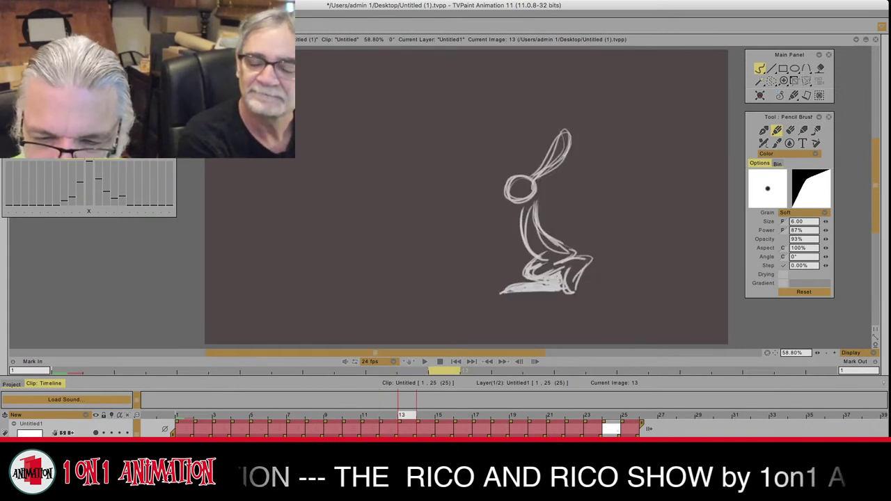
Step: Draw the second, more upright ear in front of the first on frame 13, comparing it with frame 12
{"action": "mouse_move", "coordinate": [533, 132]}
{"action": "left_mouse_down"}
{"action": "mouse_move", "coordinate": [539, 173]}
{"action": "mouse_move", "coordinate": [548, 127]}
{"action": "mouse_move", "coordinate": [539, 159]}
{"action": "left_mouse_up"}
{"action": "key", "text": "Left"}
{"action": "key", "text": "Right"}
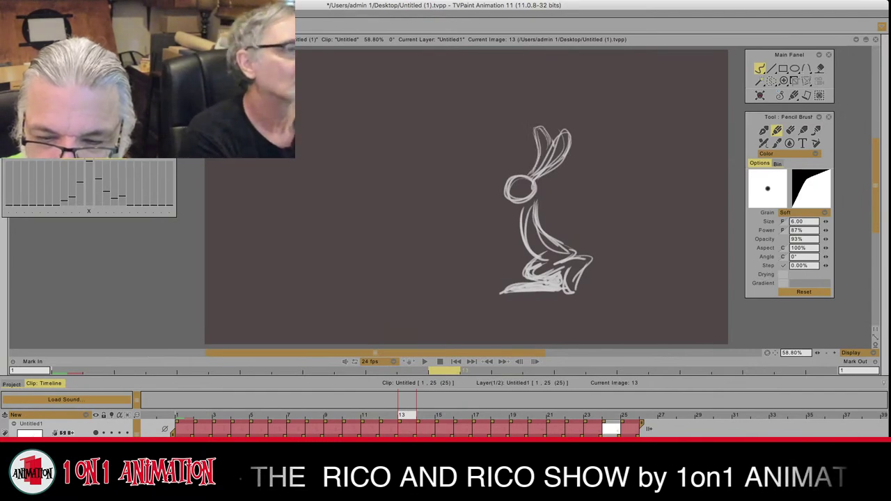
{"action": "key", "text": "Left"}
{"action": "key", "text": "Right"}
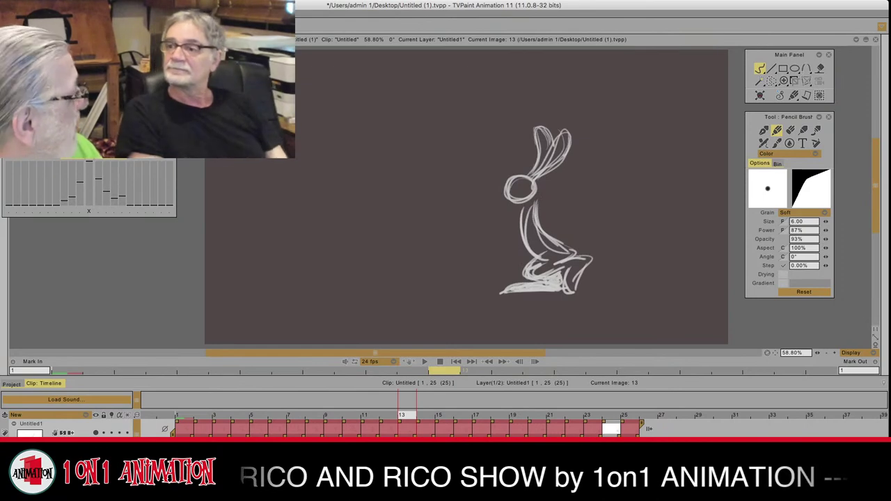
Step: Sketch the muzzle and cheek around the front of the head circle on frame 13, using frame 12 as reference
{"action": "key", "text": "Left"}
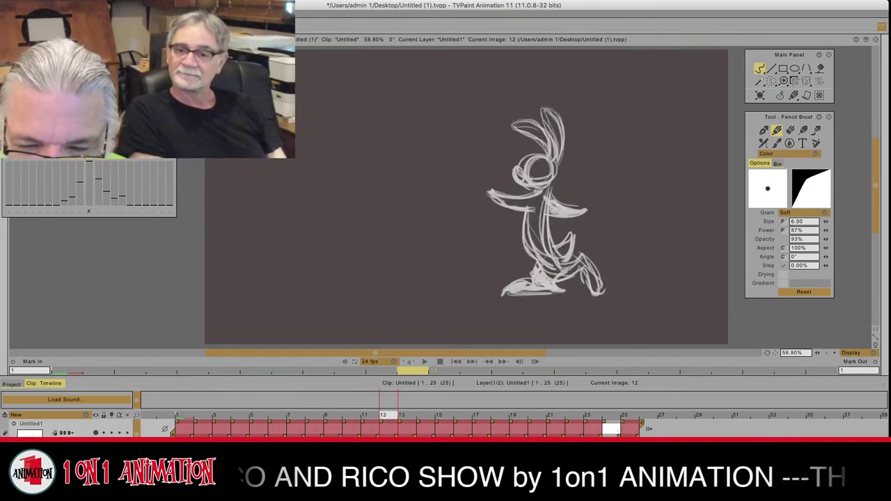
{"action": "key", "text": "Right"}
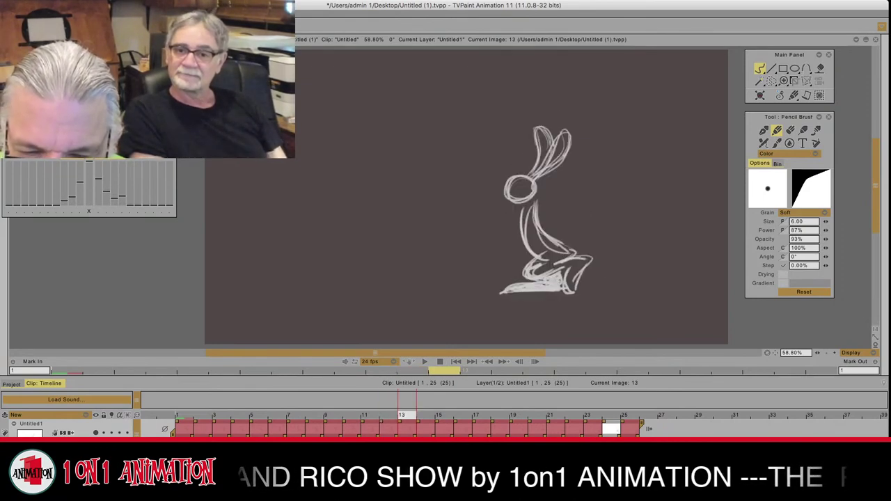
{"action": "key", "text": "Left"}
{"action": "key", "text": "Right"}
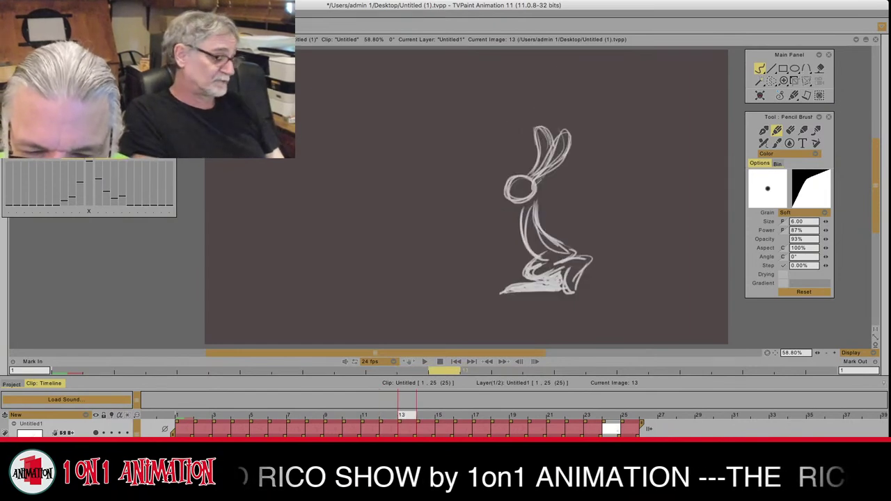
{"action": "key", "text": "Left"}
{"action": "key", "text": "Right"}
{"action": "mouse_move", "coordinate": [503, 193]}
{"action": "left_mouse_down"}
{"action": "mouse_move", "coordinate": [506, 185]}
{"action": "mouse_move", "coordinate": [501, 200]}
{"action": "mouse_move", "coordinate": [518, 203]}
{"action": "mouse_move", "coordinate": [535, 187]}
{"action": "mouse_move", "coordinate": [535, 201]}
{"action": "left_mouse_up"}
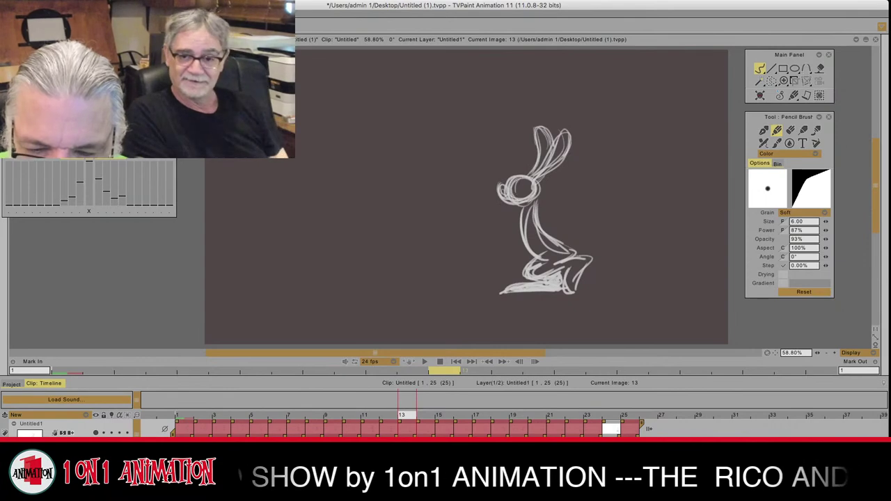
{"action": "key", "text": "Left"}
{"action": "key", "text": "Right"}
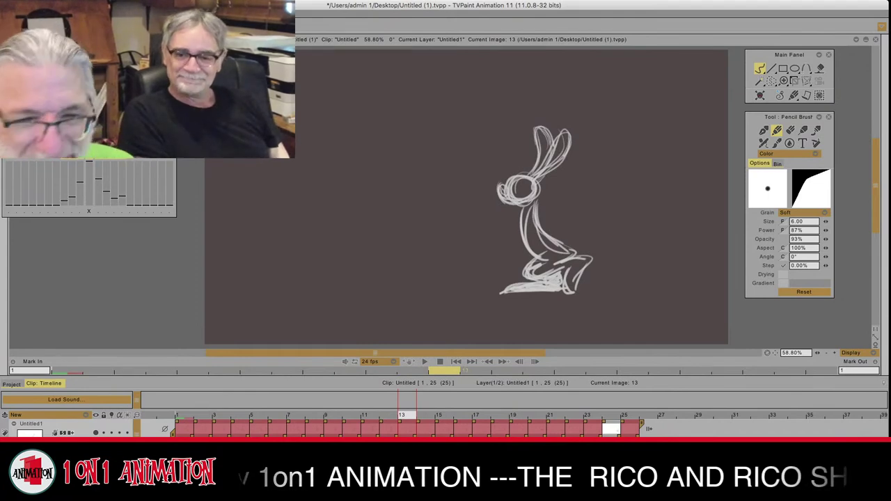
{"action": "key", "text": "Left"}
{"action": "key", "text": "Right"}
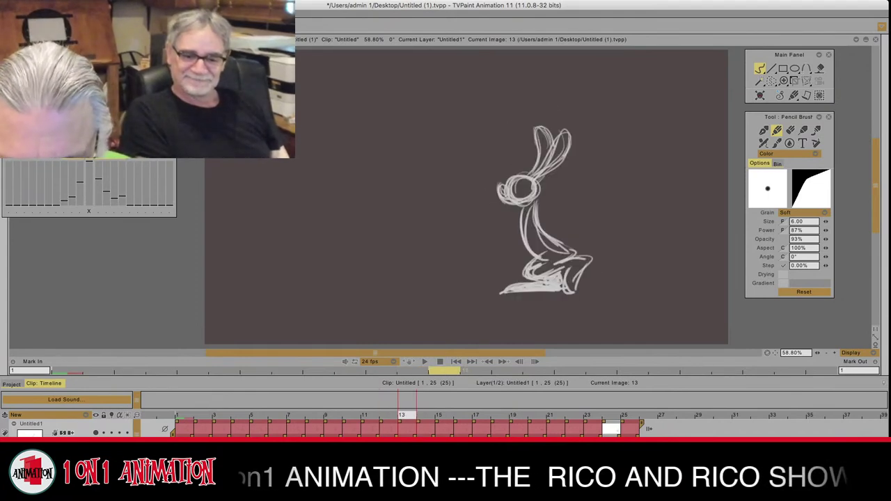
Step: Flip through frames 12 to 16 to examine how the body crouches and curls
{"action": "key", "text": "Left"}
{"action": "key", "text": "Right"}
{"action": "key", "text": "Right"}
{"action": "key", "text": "Right"}
{"action": "key", "text": "Right"}
{"action": "key", "text": "Right"}
{"action": "key", "text": "Right"}
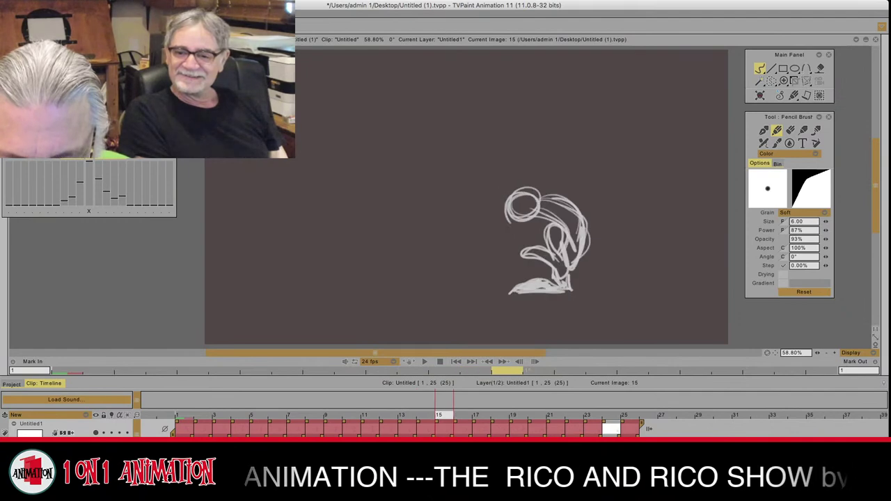
{"action": "key", "text": "Left"}
{"action": "key", "text": "Left"}
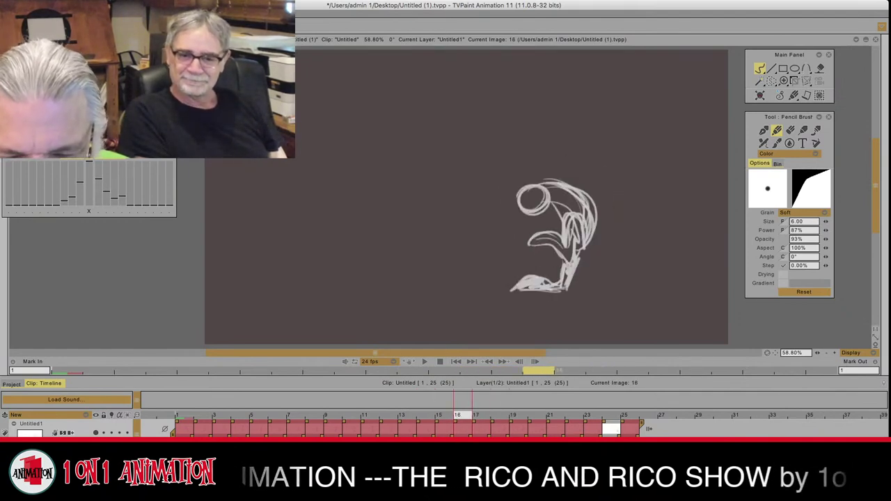
{"action": "key", "text": "Left"}
{"action": "key", "text": "Left"}
{"action": "key", "text": "Left"}
{"action": "key", "text": "Right"}
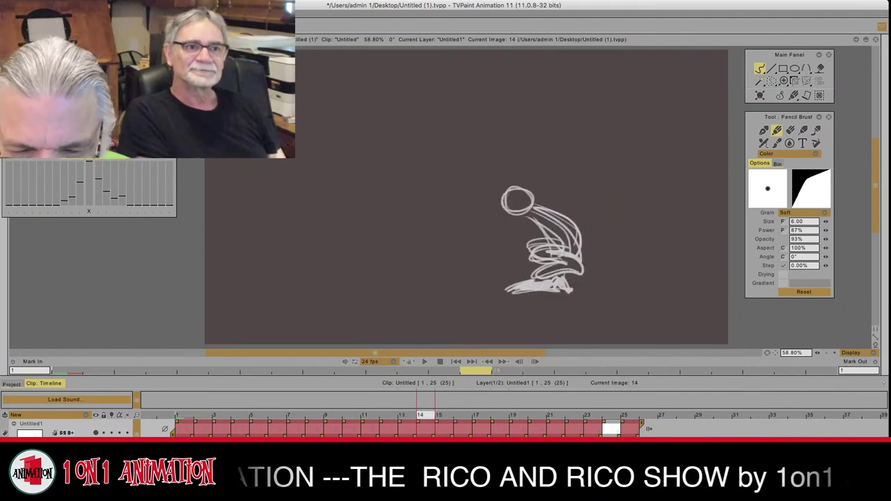
Step: Sketch a lowered muzzle at the front of the head circle on frame 14, comparing it with frame 13
{"action": "key", "text": "Left"}
{"action": "key", "text": "Right"}
{"action": "key", "text": "Left"}
{"action": "key", "text": "Right"}
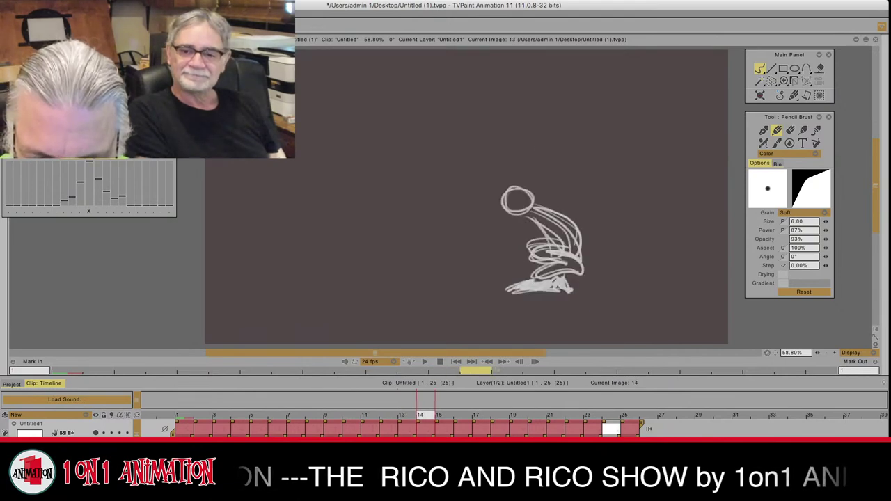
{"action": "mouse_move", "coordinate": [509, 220]}
{"action": "left_mouse_down"}
{"action": "mouse_move", "coordinate": [502, 208]}
{"action": "mouse_move", "coordinate": [525, 214]}
{"action": "mouse_move", "coordinate": [500, 210]}
{"action": "mouse_move", "coordinate": [503, 195]}
{"action": "mouse_move", "coordinate": [525, 211]}
{"action": "left_mouse_up"}
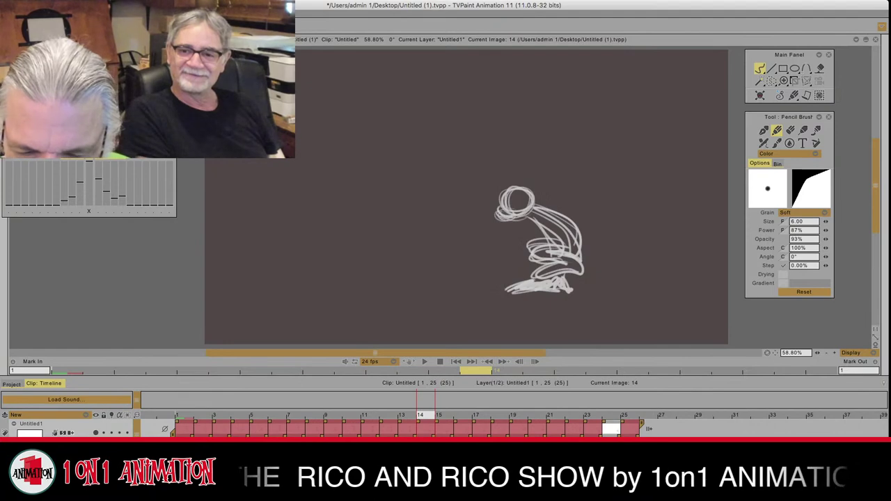
{"action": "key", "text": "Left"}
{"action": "key", "text": "Right"}
{"action": "key", "text": "Left"}
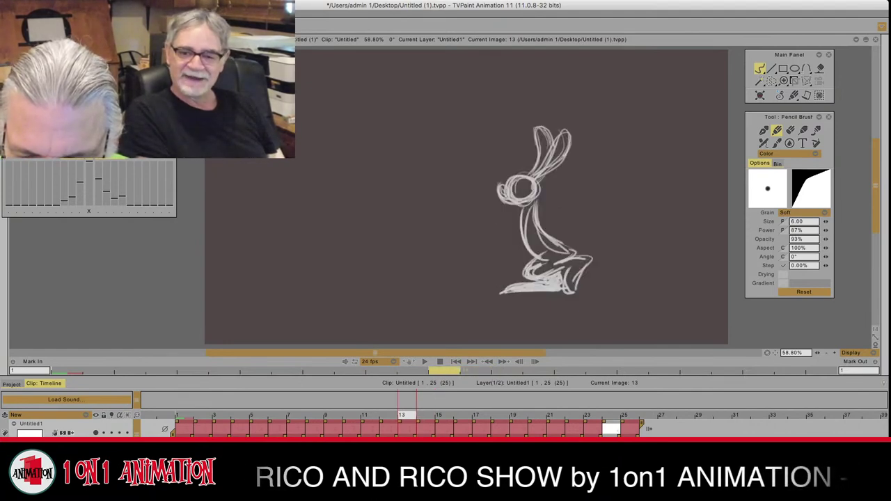
{"action": "key", "text": "Right"}
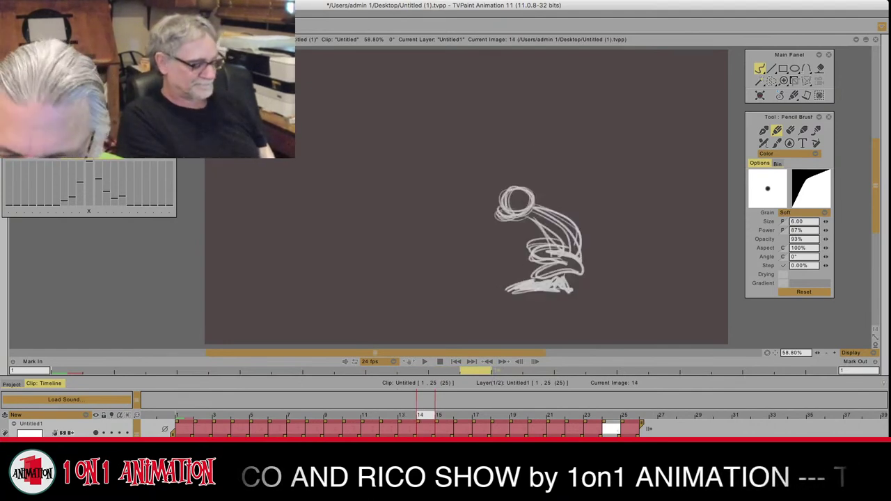
Step: Erase the overlapping lines inside the folded legs and the back on frame 14, and return to the pencil brush
{"action": "key", "text": "e"}
{"action": "mouse_move", "coordinate": [565, 262]}
{"action": "left_mouse_down"}
{"action": "mouse_move", "coordinate": [549, 254]}
{"action": "mouse_move", "coordinate": [568, 252]}
{"action": "mouse_move", "coordinate": [556, 255]}
{"action": "mouse_move", "coordinate": [557, 268]}
{"action": "left_mouse_up"}
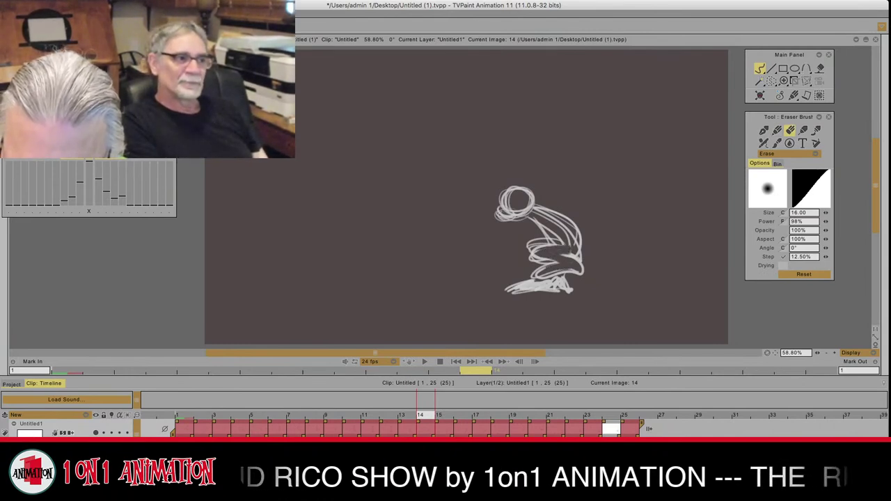
{"action": "left_click_drag", "start_coordinate": [553, 217], "coordinate": [568, 240]}
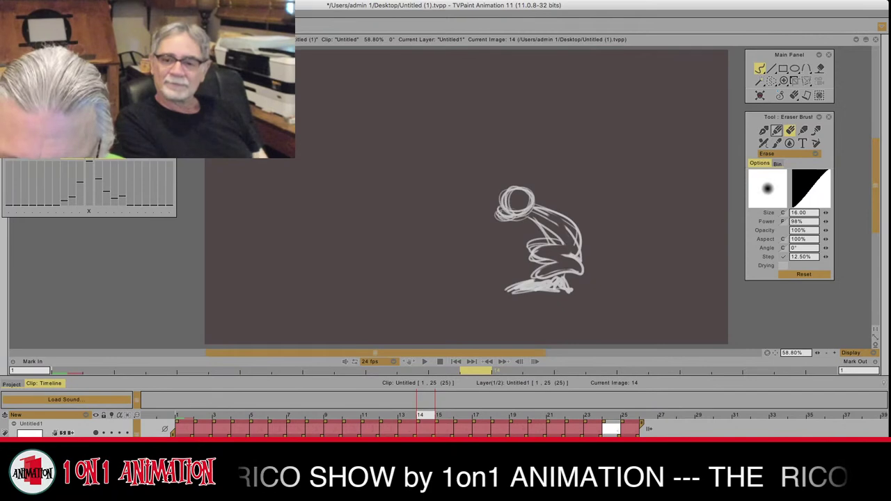
{"action": "left_click", "coordinate": [777, 130]}
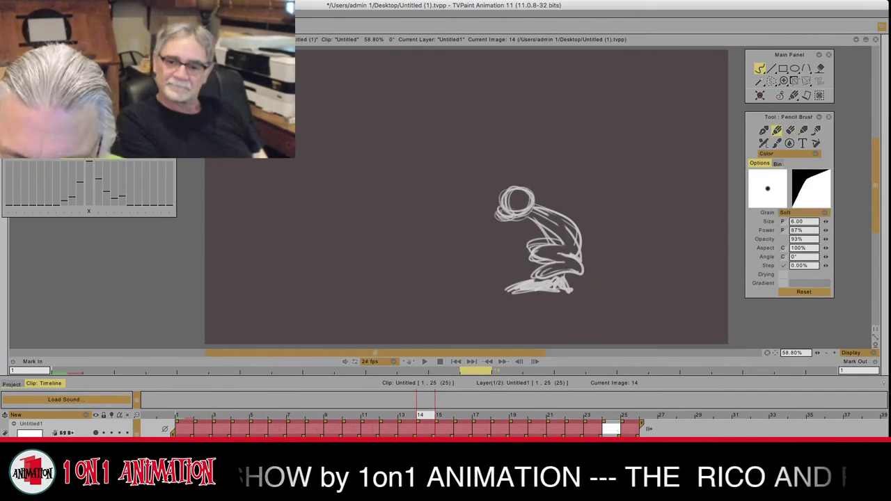
Step: Sketch the rear ear as a leaf shape leaning back from the head on frame 14, using frame 13 as reference
{"action": "key", "text": "Left"}
{"action": "key", "text": "Right"}
{"action": "key", "text": "Left"}
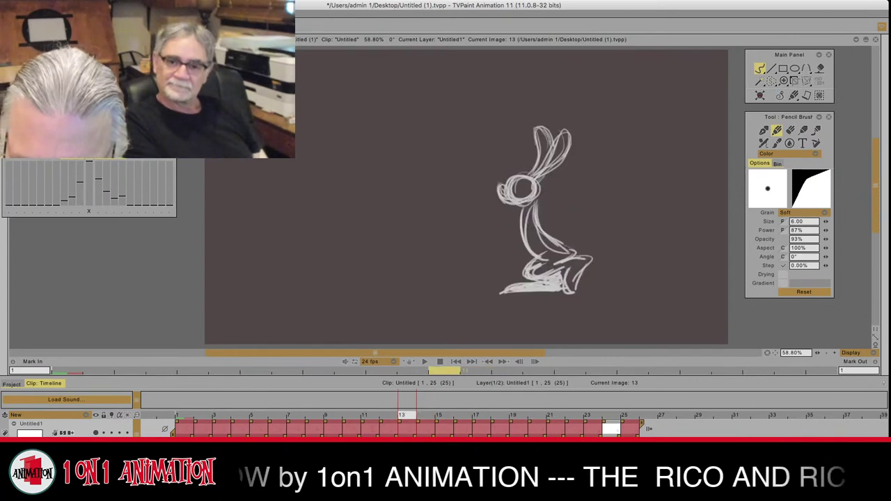
{"action": "key", "text": "Right"}
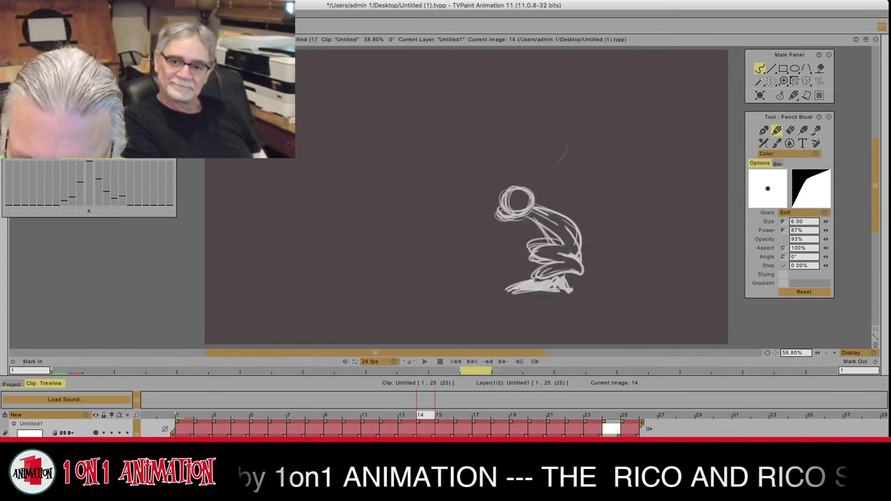
{"action": "key", "text": "Left"}
{"action": "key", "text": "Right"}
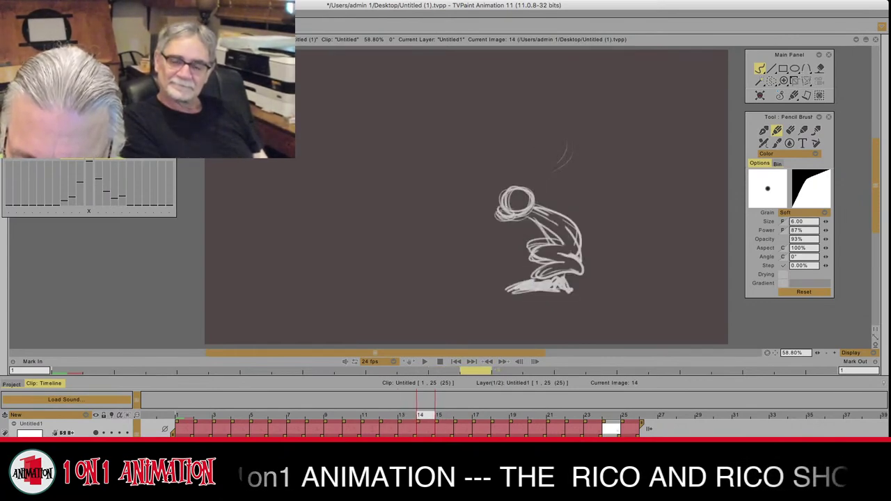
{"action": "key", "text": "Right"}
{"action": "key", "text": "Left"}
{"action": "key", "text": "Left"}
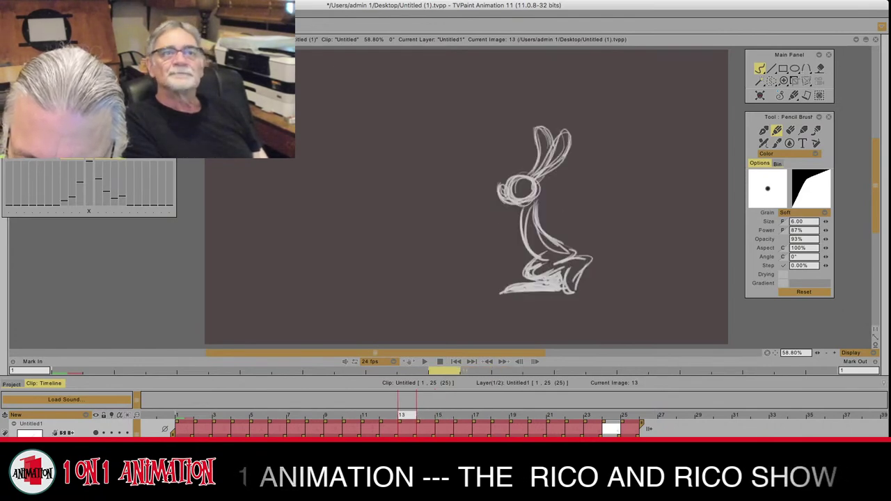
{"action": "key", "text": "Right"}
{"action": "key", "text": "Left"}
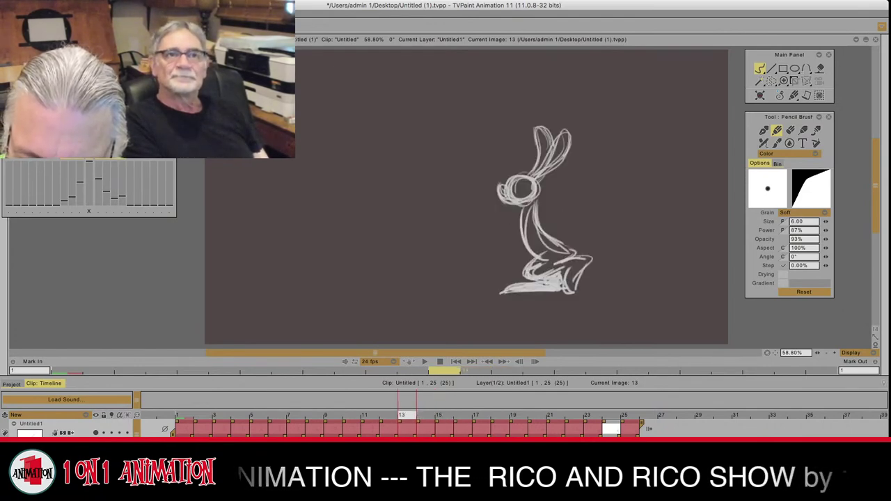
{"action": "key", "text": "Right"}
{"action": "left_click_drag", "start_coordinate": [575, 161], "coordinate": [549, 169]}
{"action": "key", "text": "Left"}
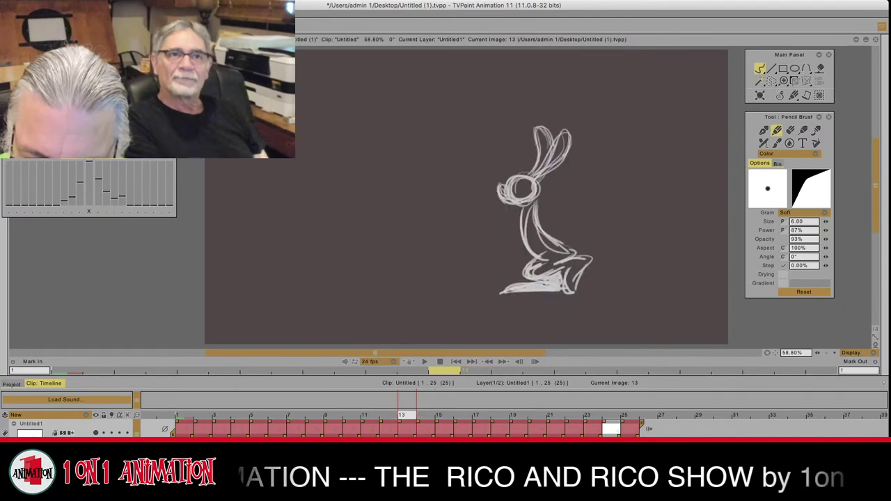
{"action": "key", "text": "Right"}
{"action": "key", "text": "Left"}
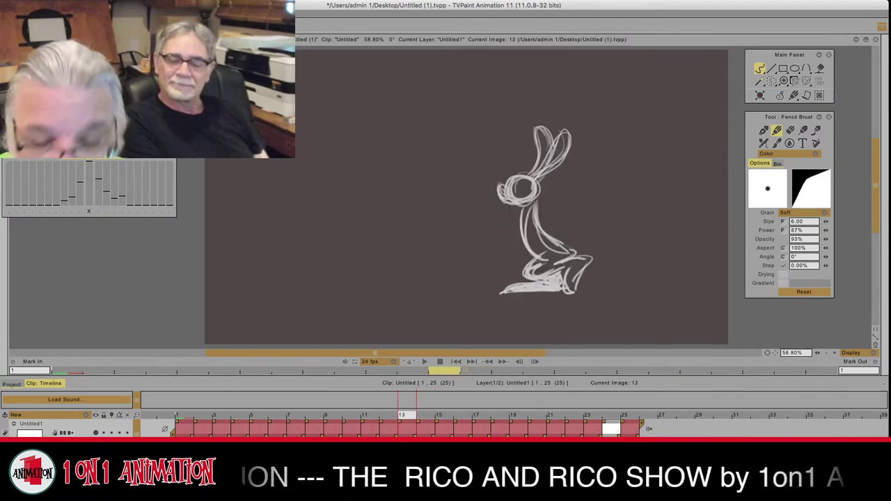
{"action": "key", "text": "Right"}
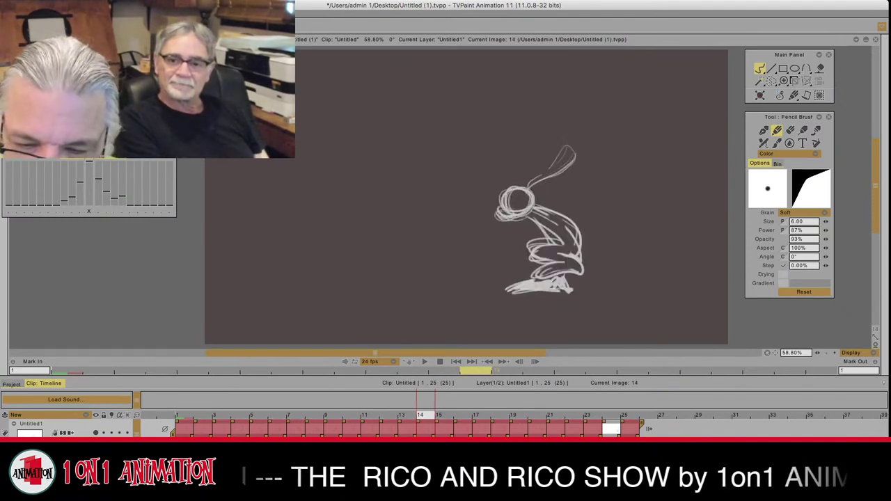
Step: Firm up the rear ear on frame 14 and sketch the second, more upright ear in front of it
{"action": "key", "text": "Left"}
{"action": "key", "text": "Right"}
{"action": "mouse_move", "coordinate": [569, 147]}
{"action": "left_mouse_down"}
{"action": "mouse_move", "coordinate": [549, 170]}
{"action": "mouse_move", "coordinate": [559, 175]}
{"action": "mouse_move", "coordinate": [530, 189]}
{"action": "mouse_move", "coordinate": [570, 149]}
{"action": "mouse_move", "coordinate": [522, 187]}
{"action": "left_mouse_up"}
{"action": "mouse_move", "coordinate": [527, 178]}
{"action": "left_mouse_down"}
{"action": "mouse_move", "coordinate": [543, 157]}
{"action": "mouse_move", "coordinate": [550, 165]}
{"action": "mouse_move", "coordinate": [525, 180]}
{"action": "left_mouse_up"}
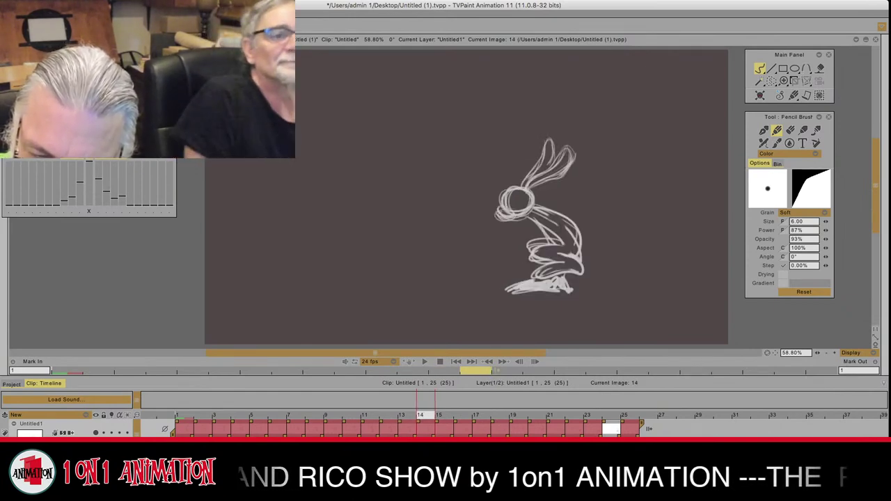
{"action": "key", "text": "Left"}
{"action": "key", "text": "Right"}
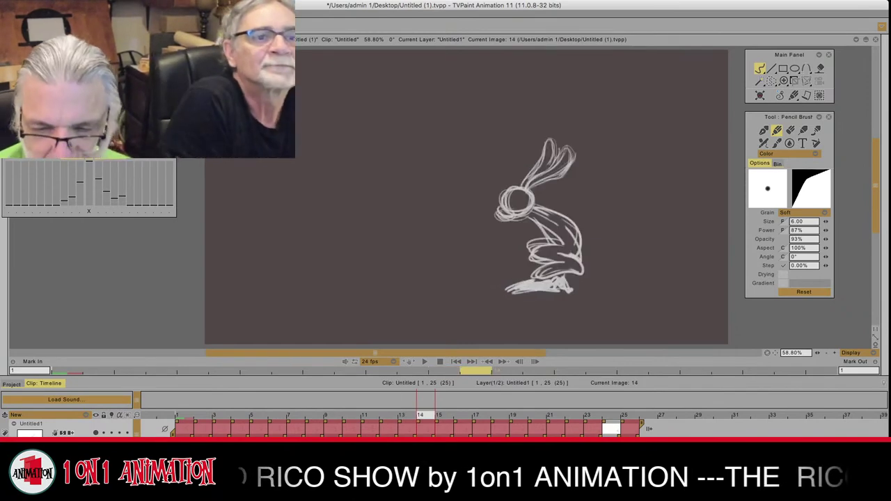
Step: Flip back through the earlier frames and forward again to frame 14 to examine the motion of the ears and head
{"action": "key", "text": "Left"}
{"action": "key", "text": "Left"}
{"action": "key", "text": "Left"}
{"action": "key", "text": "Left"}
{"action": "key", "text": "Left"}
{"action": "key", "text": "Left"}
{"action": "key", "text": "Left"}
{"action": "key", "text": "Left"}
{"action": "key", "text": "Left"}
{"action": "key", "text": "Left"}
{"action": "key", "text": "Right"}
{"action": "key", "text": "Right"}
{"action": "key", "text": "Right"}
{"action": "key", "text": "Right"}
{"action": "key", "text": "Right"}
{"action": "key", "text": "Right"}
{"action": "key", "text": "Right"}
{"action": "key", "text": "Right"}
{"action": "key", "text": "Right"}
{"action": "key", "text": "Right"}
{"action": "key", "text": "Left"}
{"action": "key", "text": "Left"}
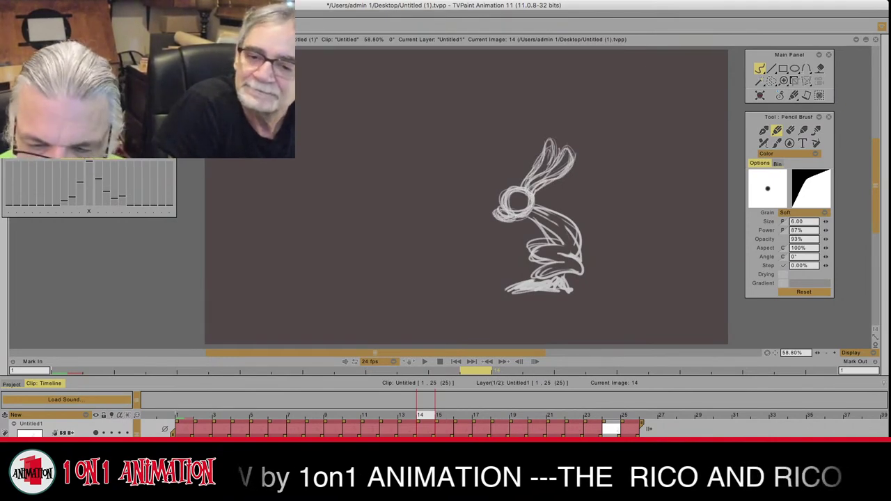
Step: Sketch the front arm reaching forward under the muzzle on frame 13, using frame 12 as reference
{"action": "key", "text": "Left"}
{"action": "key", "text": "Right"}
{"action": "key", "text": "Left"}
{"action": "key", "text": "Left"}
{"action": "key", "text": "Right"}
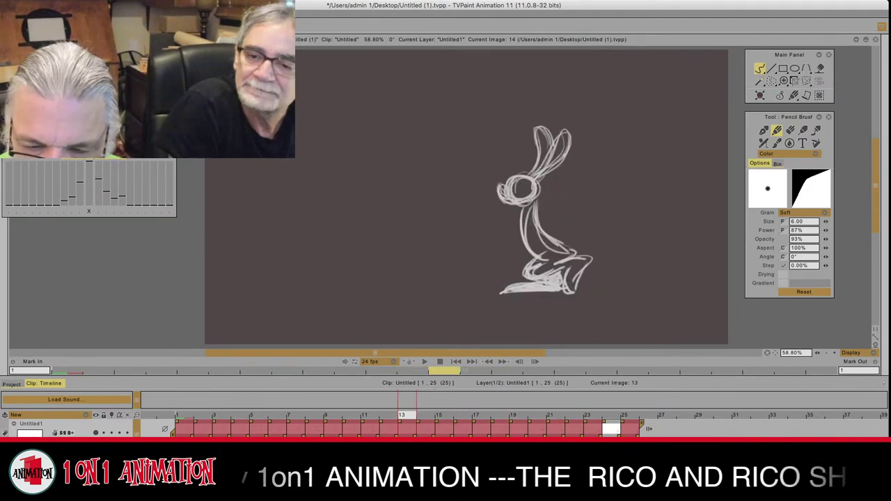
{"action": "mouse_move", "coordinate": [527, 208]}
{"action": "left_mouse_down"}
{"action": "mouse_move", "coordinate": [470, 198]}
{"action": "mouse_move", "coordinate": [520, 223]}
{"action": "mouse_move", "coordinate": [470, 195]}
{"action": "left_mouse_up"}
{"action": "key", "text": "Left"}
{"action": "key", "text": "Right"}
{"action": "mouse_move", "coordinate": [471, 198]}
{"action": "left_mouse_down"}
{"action": "mouse_move", "coordinate": [505, 214]}
{"action": "mouse_move", "coordinate": [472, 197]}
{"action": "left_mouse_up"}
Step: Erase the body line inside the front arm on frame 13 and redraw the arm's outline with the pencil brush
{"action": "left_click", "coordinate": [790, 130]}
{"action": "key", "text": "e"}
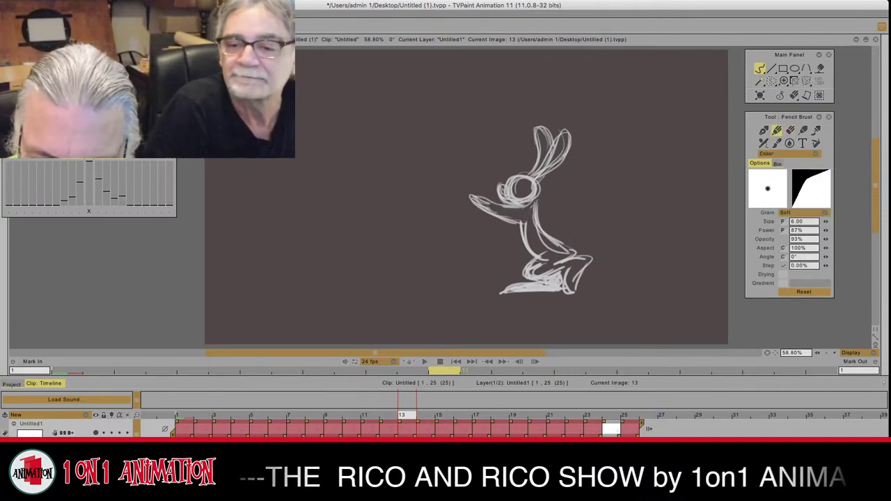
{"action": "left_click_drag", "start_coordinate": [528, 209], "coordinate": [473, 200]}
{"action": "key", "text": "Left"}
{"action": "key", "text": "Right"}
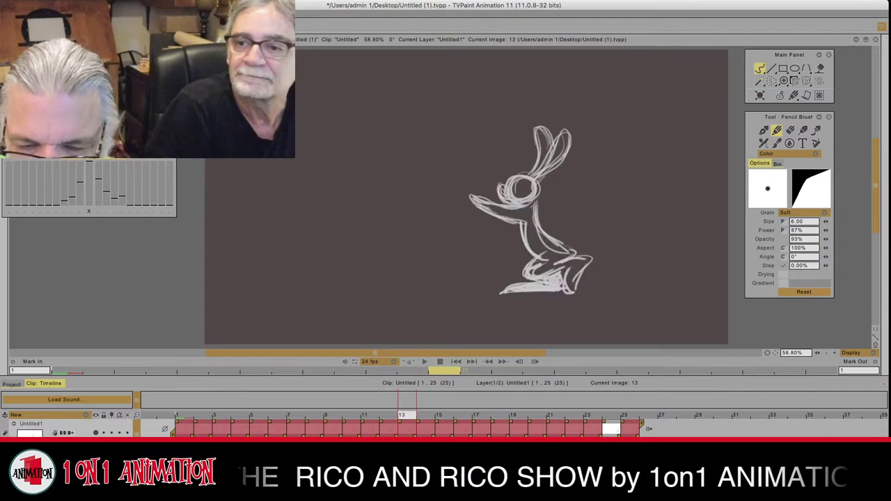
Step: Flip between frame 13 and the frames before it to examine how the arms swing
{"action": "key", "text": "Left"}
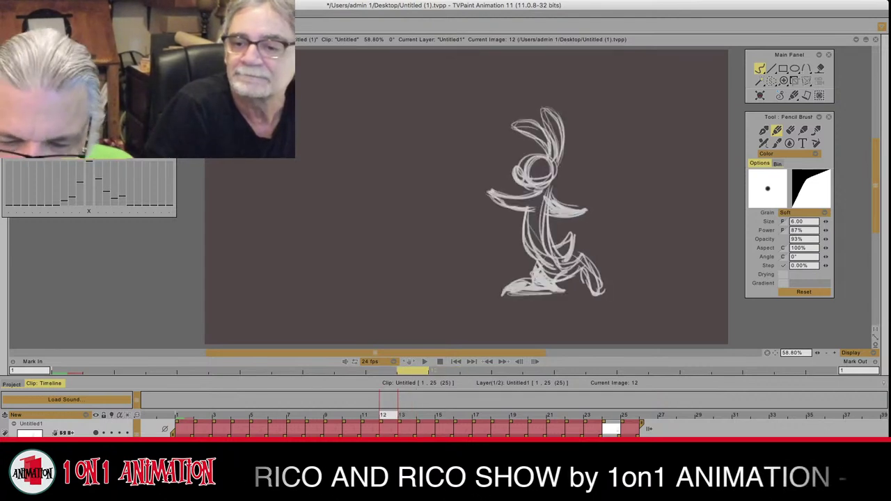
{"action": "key", "text": "Right"}
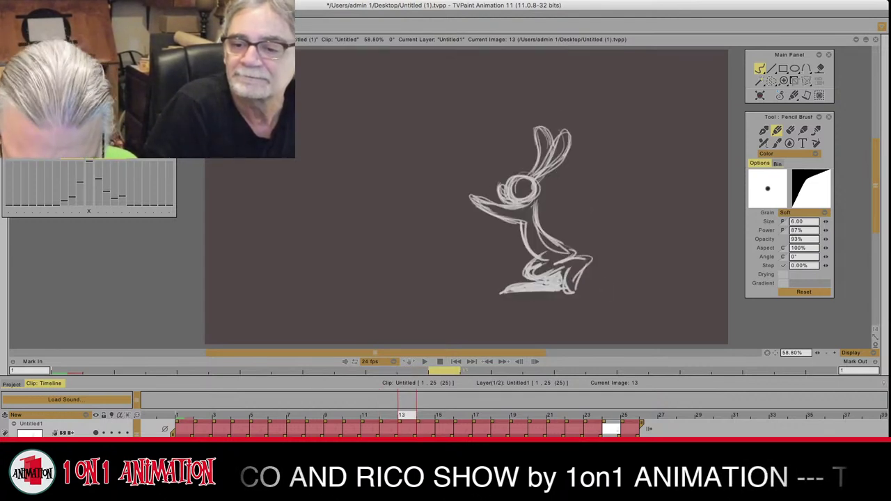
{"action": "key", "text": "Left"}
{"action": "key", "text": "Left"}
{"action": "key", "text": "Right"}
{"action": "key", "text": "Right"}
{"action": "key", "text": "Right"}
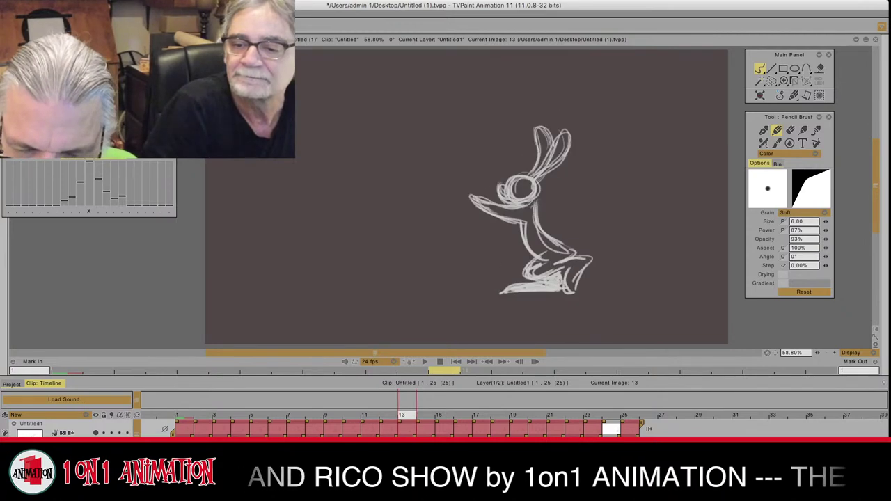
{"action": "key", "text": "Left"}
{"action": "key", "text": "Left"}
{"action": "key", "text": "Left"}
{"action": "key", "text": "Right"}
{"action": "key", "text": "Right"}
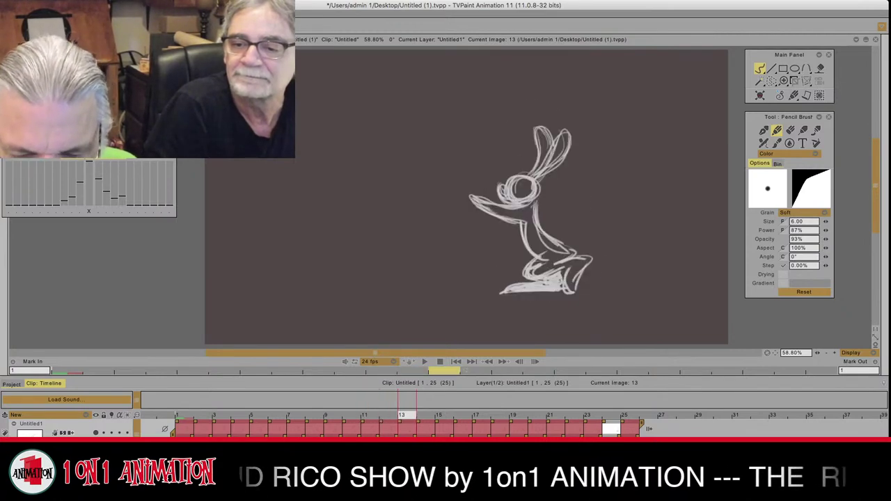
{"action": "key", "text": "Left"}
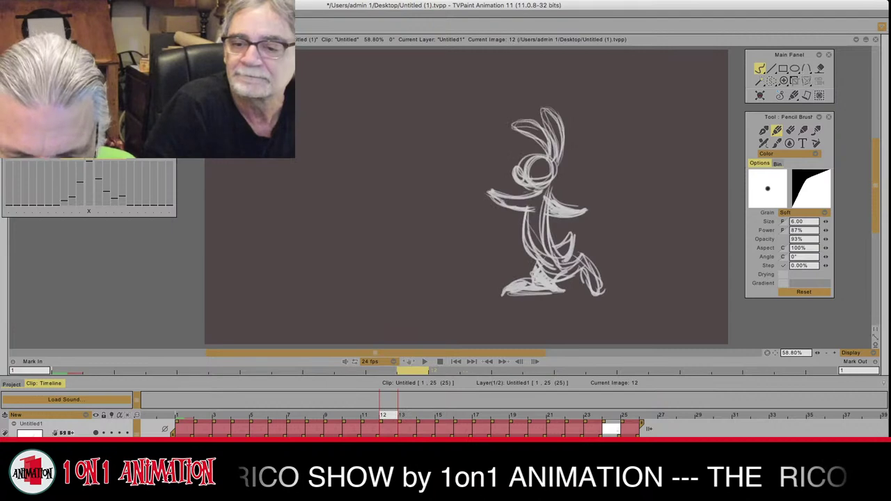
Step: Sketch the rear arm sloping down behind the back on frame 13, comparing it with frame 12
{"action": "key", "text": "Right"}
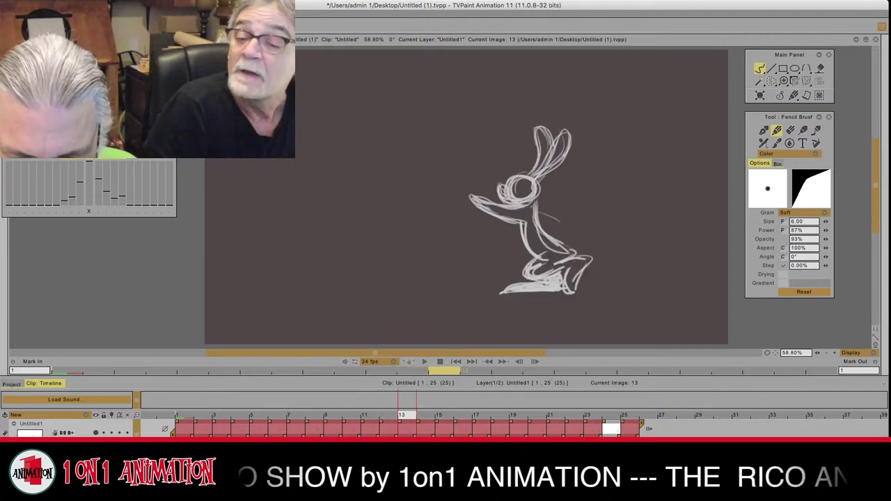
{"action": "mouse_move", "coordinate": [543, 211]}
{"action": "left_mouse_down"}
{"action": "mouse_move", "coordinate": [570, 225]}
{"action": "mouse_move", "coordinate": [543, 223]}
{"action": "mouse_move", "coordinate": [573, 231]}
{"action": "mouse_move", "coordinate": [535, 202]}
{"action": "mouse_move", "coordinate": [577, 230]}
{"action": "mouse_move", "coordinate": [549, 213]}
{"action": "mouse_move", "coordinate": [571, 225]}
{"action": "mouse_move", "coordinate": [543, 220]}
{"action": "left_mouse_up"}
{"action": "key", "text": "Left"}
{"action": "key", "text": "Right"}
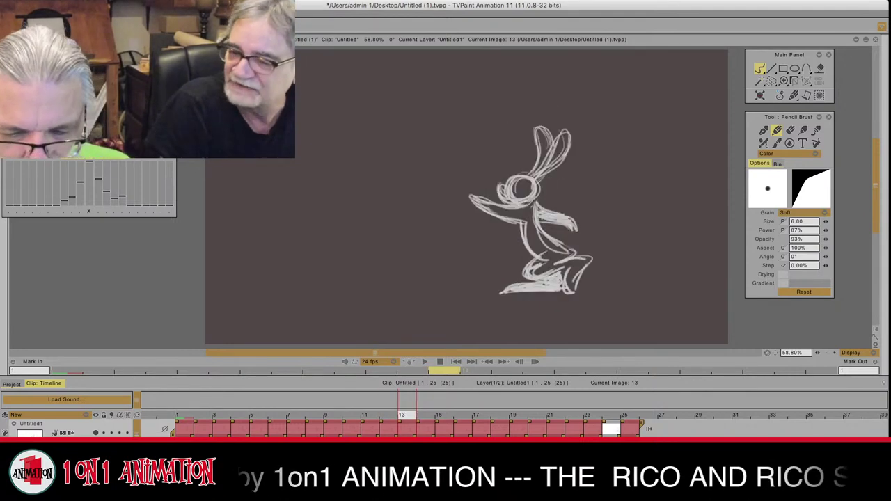
Step: Trim the tip of the rear arm on frame 13 with the eraser, return to the pencil brush and compare neighbouring frames
{"action": "left_click", "coordinate": [791, 130]}
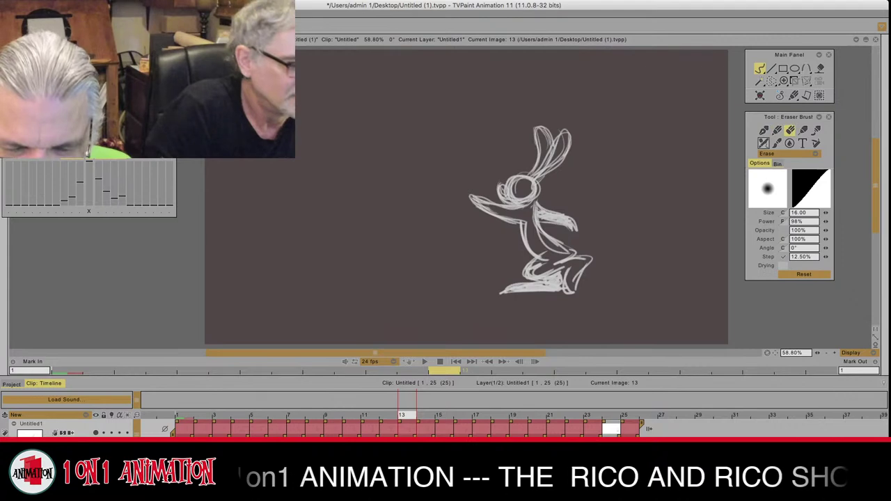
{"action": "left_click_drag", "start_coordinate": [573, 217], "coordinate": [568, 227]}
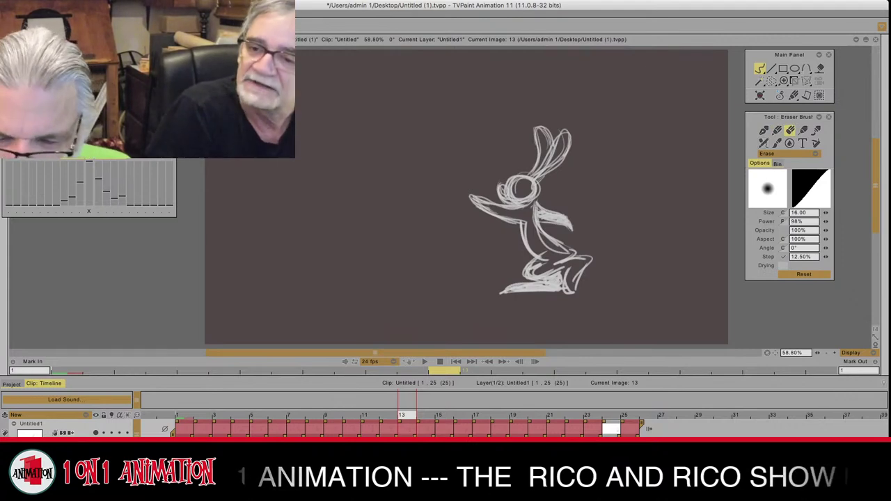
{"action": "left_click", "coordinate": [777, 130]}
{"action": "key", "text": "Left"}
{"action": "key", "text": "Right"}
{"action": "key", "text": "Right"}
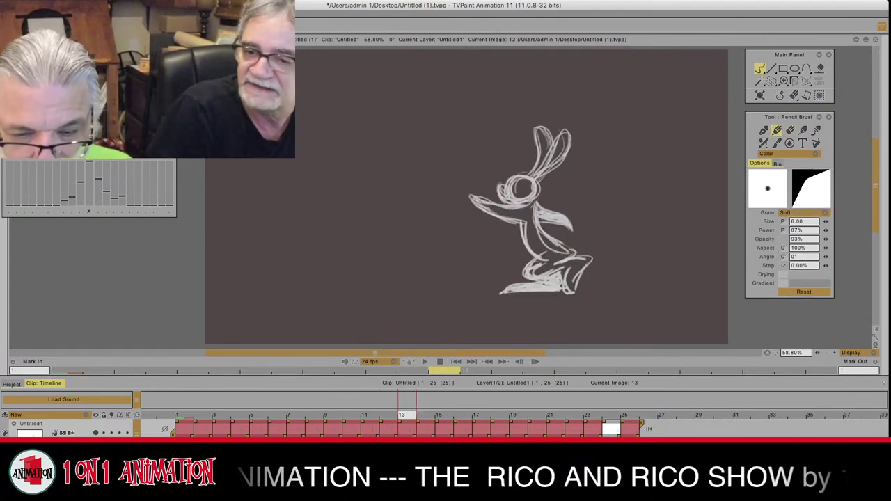
{"action": "key", "text": "Left"}
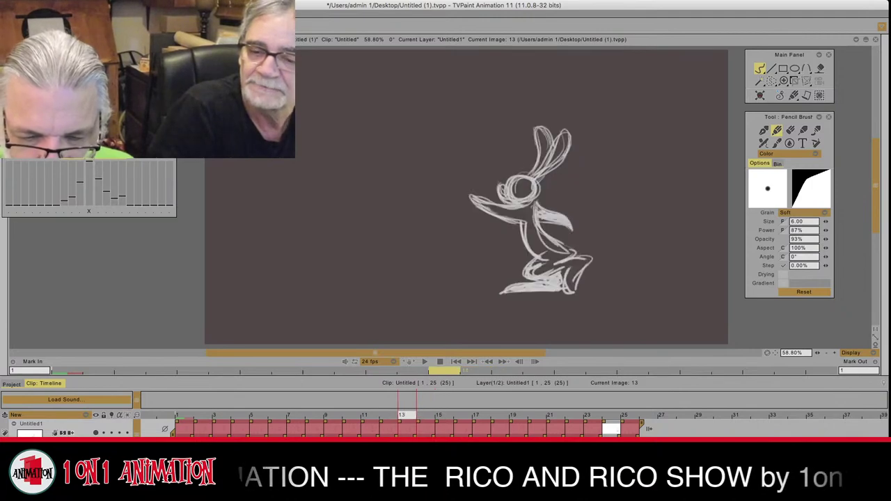
Step: Sketch the arm stretched forward below the muzzle on frame 14, using frame 13 as reference
{"action": "key", "text": "Right"}
{"action": "mouse_move", "coordinate": [498, 218]}
{"action": "left_mouse_down"}
{"action": "mouse_move", "coordinate": [468, 221]}
{"action": "mouse_move", "coordinate": [509, 225]}
{"action": "left_mouse_up"}
{"action": "key", "text": "Left"}
{"action": "key", "text": "Right"}
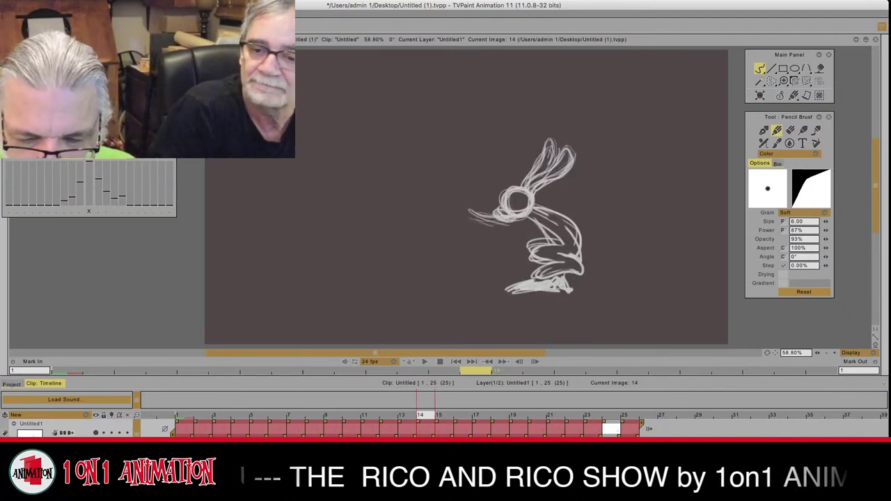
{"action": "key", "text": "Left"}
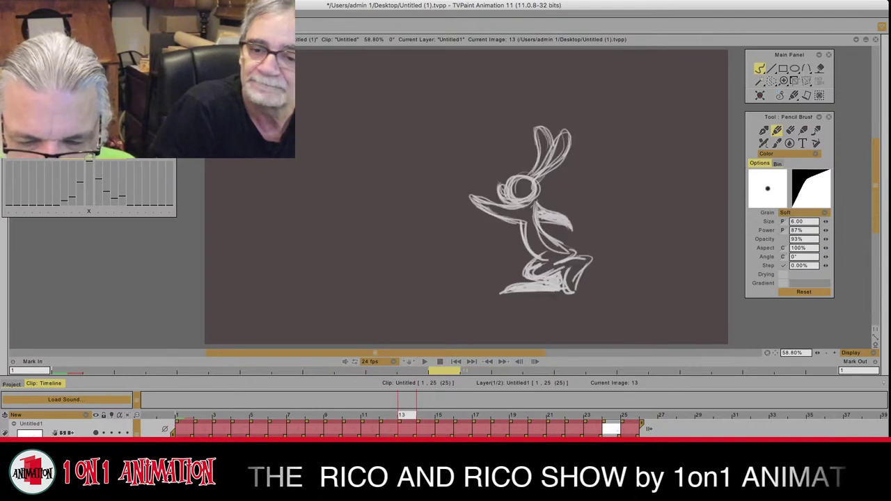
{"action": "key", "text": "Right"}
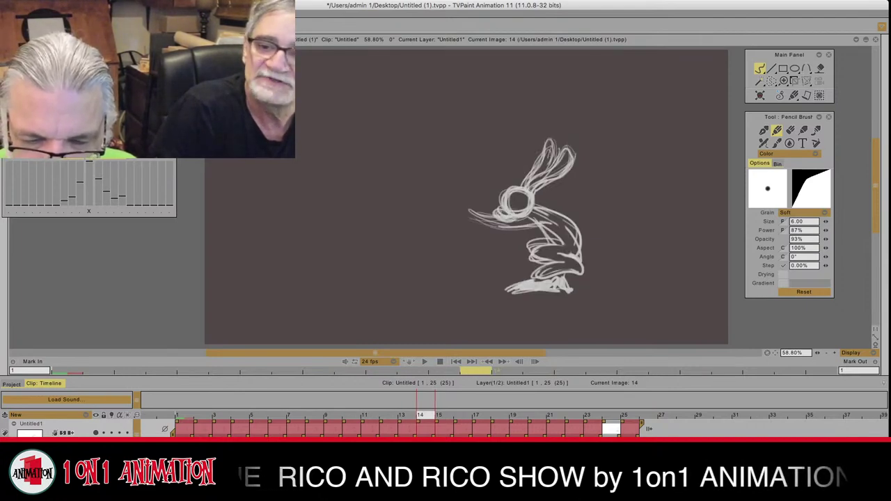
{"action": "mouse_move", "coordinate": [539, 222]}
{"action": "left_mouse_down"}
{"action": "mouse_move", "coordinate": [469, 212]}
{"action": "mouse_move", "coordinate": [495, 218]}
{"action": "left_mouse_up"}
Step: Erase the overlapping shoulder and muzzle lines inside the arm on frame 14, return to the pencil brush and compare with frame 13
{"action": "left_click", "coordinate": [791, 131]}
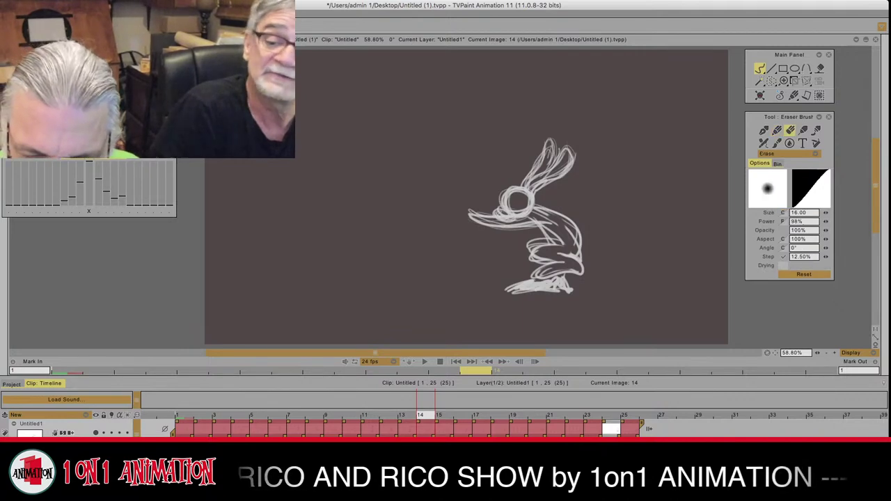
{"action": "mouse_move", "coordinate": [550, 216]}
{"action": "left_mouse_down"}
{"action": "mouse_move", "coordinate": [469, 212]}
{"action": "mouse_move", "coordinate": [550, 225]}
{"action": "left_mouse_up"}
{"action": "left_click", "coordinate": [777, 130]}
{"action": "key", "text": "e"}
{"action": "left_click", "coordinate": [777, 130]}
{"action": "key", "text": "Left"}
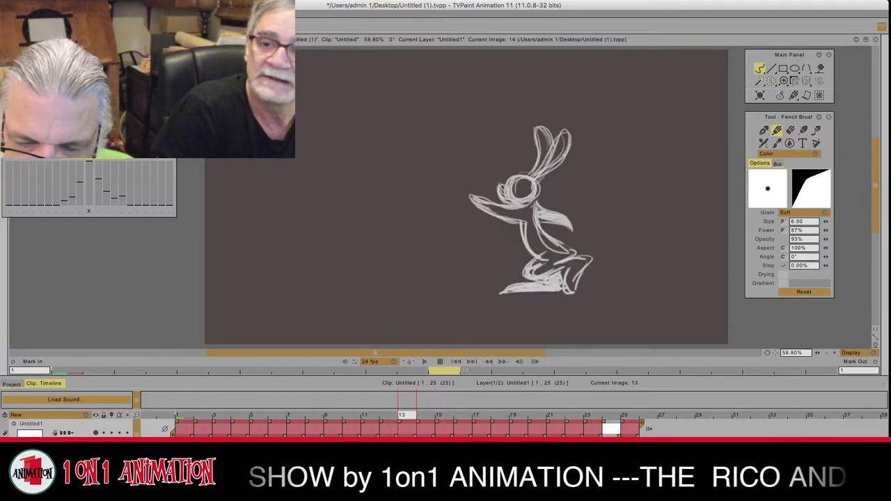
{"action": "key", "text": "Right"}
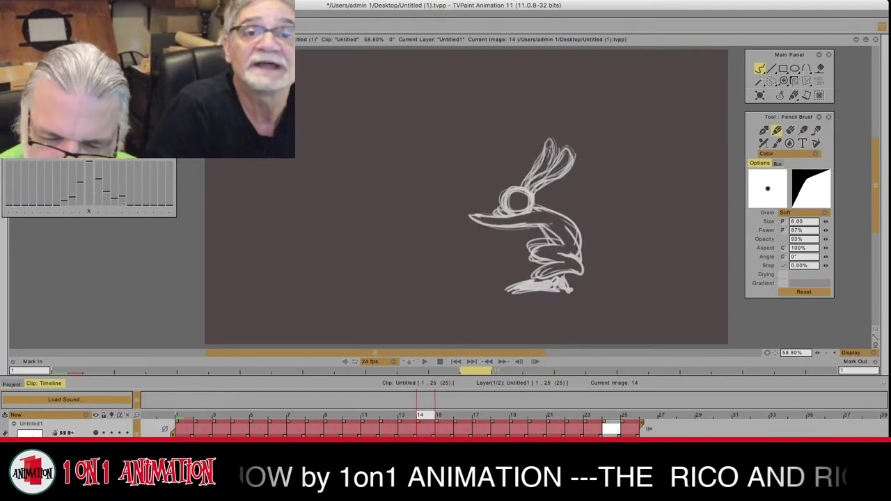
Step: Sketch the arm reaching forward and down on frame 15, erase the overlapping lines inside it and compare with the preceding frames
{"action": "key", "text": "Return"}
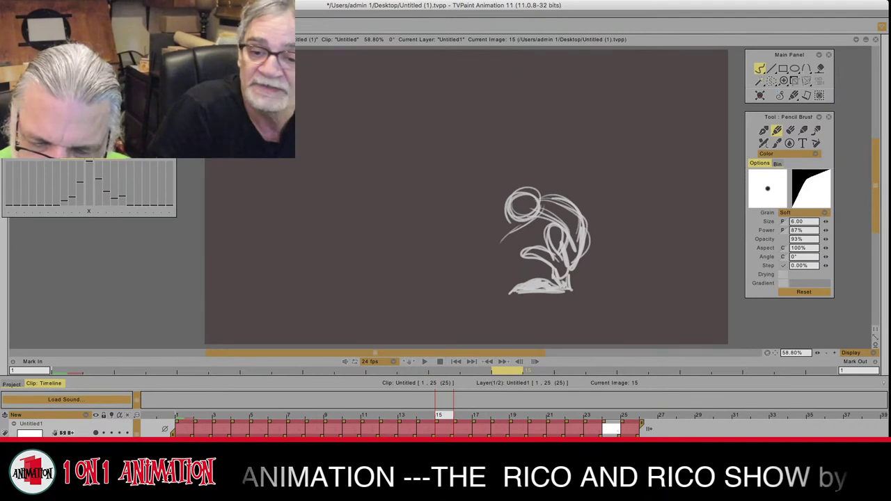
{"action": "mouse_move", "coordinate": [528, 221]}
{"action": "left_mouse_down"}
{"action": "mouse_move", "coordinate": [496, 241]}
{"action": "mouse_move", "coordinate": [557, 209]}
{"action": "mouse_move", "coordinate": [495, 241]}
{"action": "mouse_move", "coordinate": [510, 228]}
{"action": "mouse_move", "coordinate": [500, 233]}
{"action": "left_mouse_up"}
{"action": "left_click", "coordinate": [790, 131]}
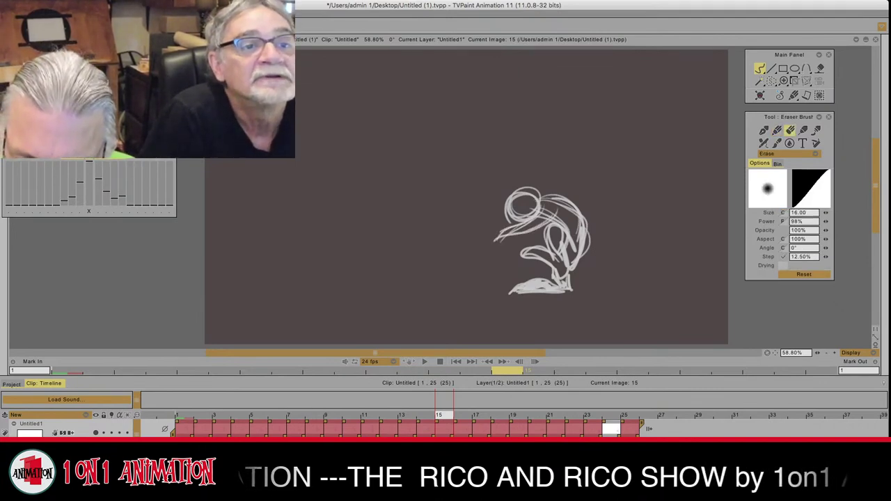
{"action": "left_click_drag", "start_coordinate": [547, 216], "coordinate": [510, 233]}
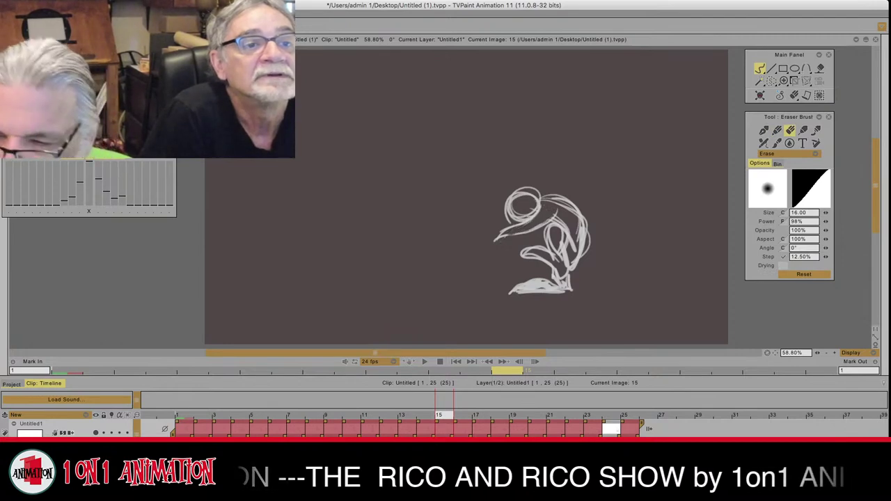
{"action": "left_click", "coordinate": [777, 131]}
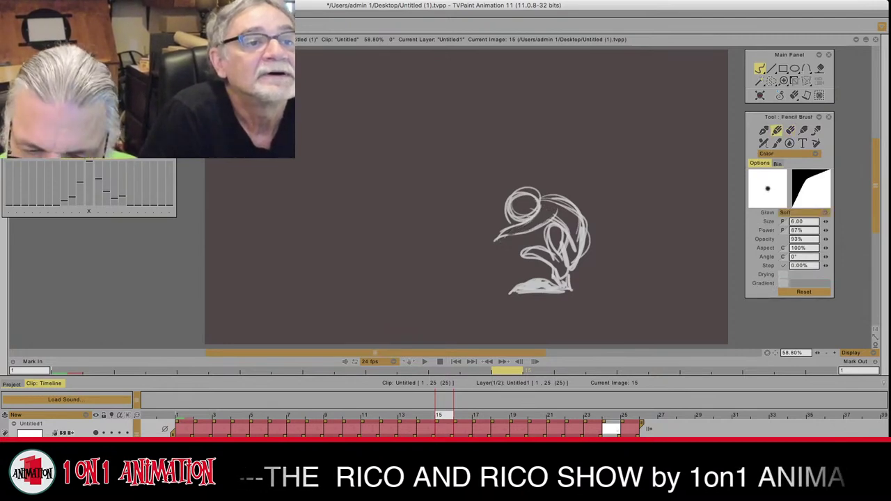
{"action": "key", "text": "Left"}
{"action": "key", "text": "Right"}
{"action": "key", "text": "Left"}
{"action": "key", "text": "Left"}
{"action": "key", "text": "Right"}
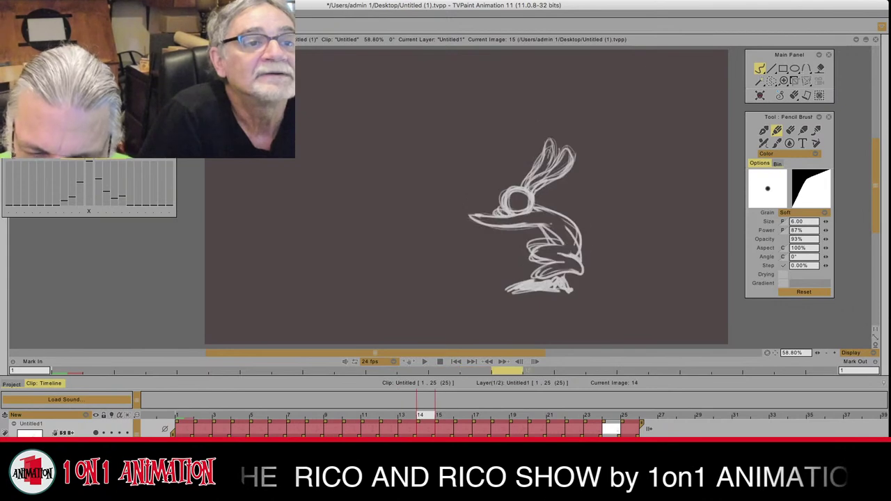
{"action": "key", "text": "Right"}
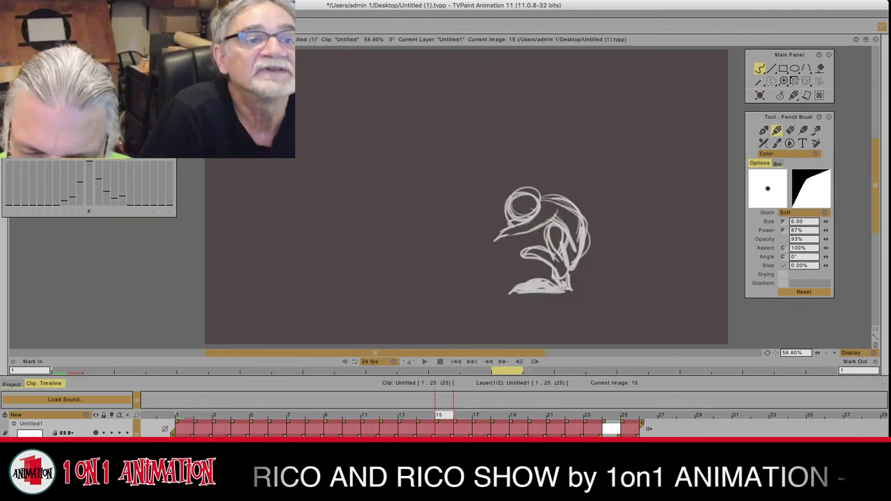
Step: Draw the rabbit's long ears sweeping up and back from the head on frame 15
{"action": "key", "text": "Left"}
{"action": "key", "text": "Right"}
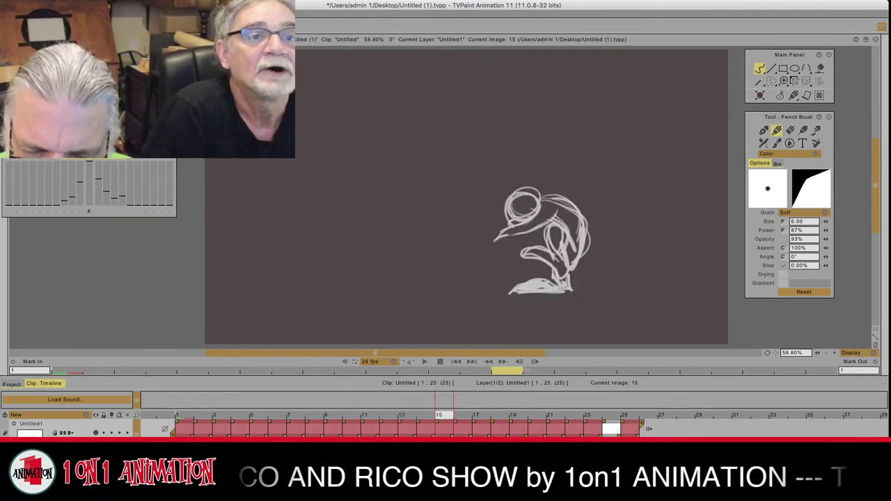
{"action": "left_click_drag", "start_coordinate": [528, 180], "coordinate": [565, 161]}
{"action": "left_click_drag", "start_coordinate": [529, 182], "coordinate": [567, 164]}
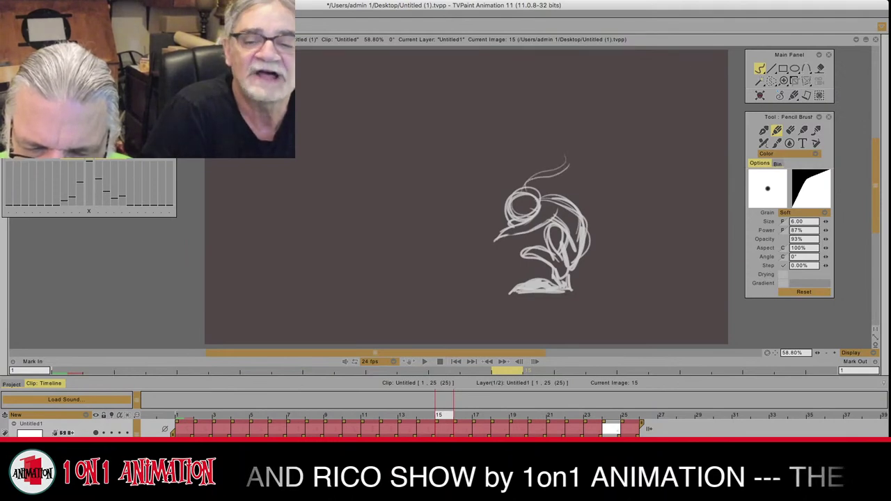
{"action": "mouse_move", "coordinate": [526, 186]}
{"action": "left_mouse_down"}
{"action": "mouse_move", "coordinate": [561, 159]}
{"action": "mouse_move", "coordinate": [562, 177]}
{"action": "mouse_move", "coordinate": [530, 175]}
{"action": "mouse_move", "coordinate": [567, 170]}
{"action": "mouse_move", "coordinate": [527, 172]}
{"action": "mouse_move", "coordinate": [520, 190]}
{"action": "left_mouse_up"}
{"action": "mouse_move", "coordinate": [519, 188]}
{"action": "left_mouse_down"}
{"action": "mouse_move", "coordinate": [521, 172]}
{"action": "mouse_move", "coordinate": [559, 160]}
{"action": "mouse_move", "coordinate": [544, 159]}
{"action": "left_mouse_up"}
{"action": "mouse_move", "coordinate": [521, 178]}
{"action": "left_mouse_down"}
{"action": "mouse_move", "coordinate": [552, 156]}
{"action": "mouse_move", "coordinate": [563, 175]}
{"action": "mouse_move", "coordinate": [530, 173]}
{"action": "mouse_move", "coordinate": [522, 185]}
{"action": "left_mouse_up"}
{"action": "mouse_move", "coordinate": [527, 189]}
{"action": "left_mouse_down"}
{"action": "mouse_move", "coordinate": [560, 175]}
{"action": "mouse_move", "coordinate": [556, 158]}
{"action": "left_mouse_up"}
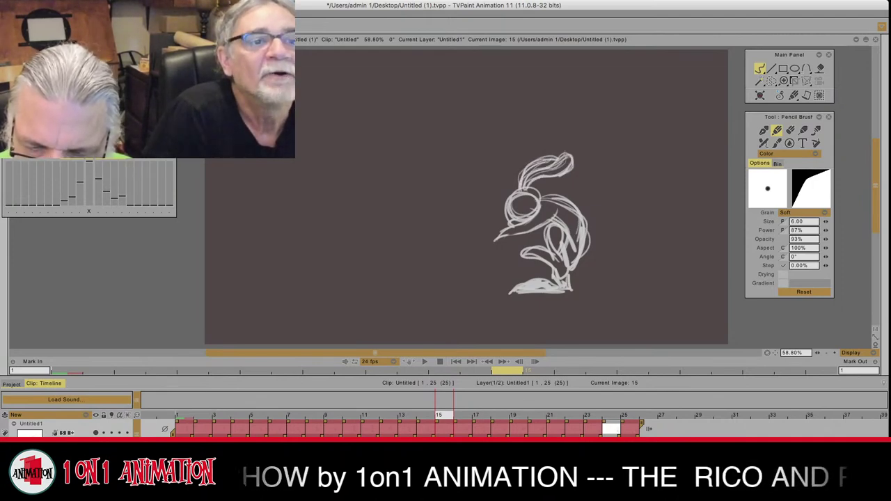
Step: Compare the drawing on frame 15 with frame 14 by flipping between them
{"action": "key", "text": "Left"}
{"action": "key", "text": "Right"}
{"action": "key", "text": "Left"}
{"action": "key", "text": "Right"}
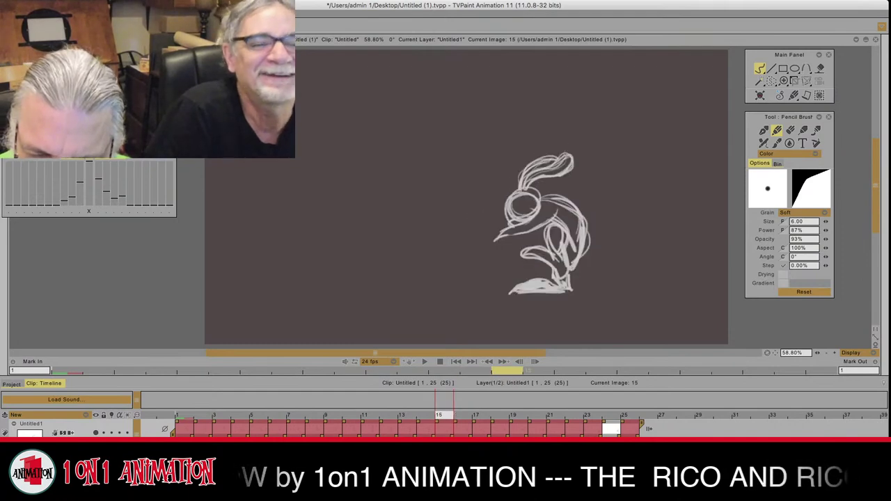
{"action": "key", "text": "Left"}
{"action": "key", "text": "Right"}
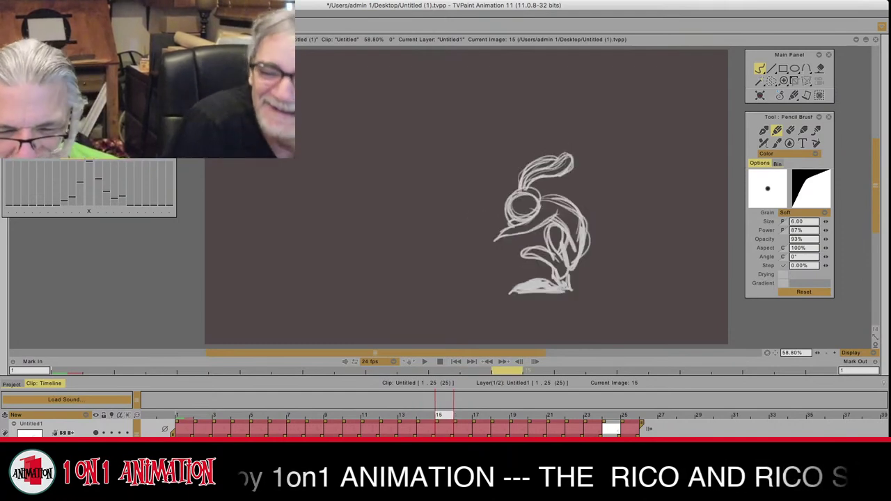
{"action": "key", "text": "Left"}
{"action": "key", "text": "Right"}
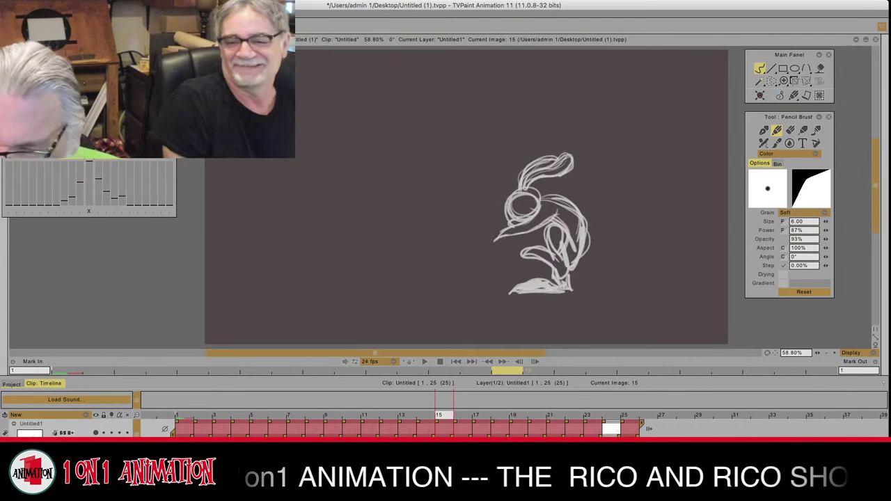
Step: Erase the stray lines inside the rabbit's bent leg on frame 15 and redraw the leg line with the Pencil Brush
{"action": "left_click", "coordinate": [790, 130]}
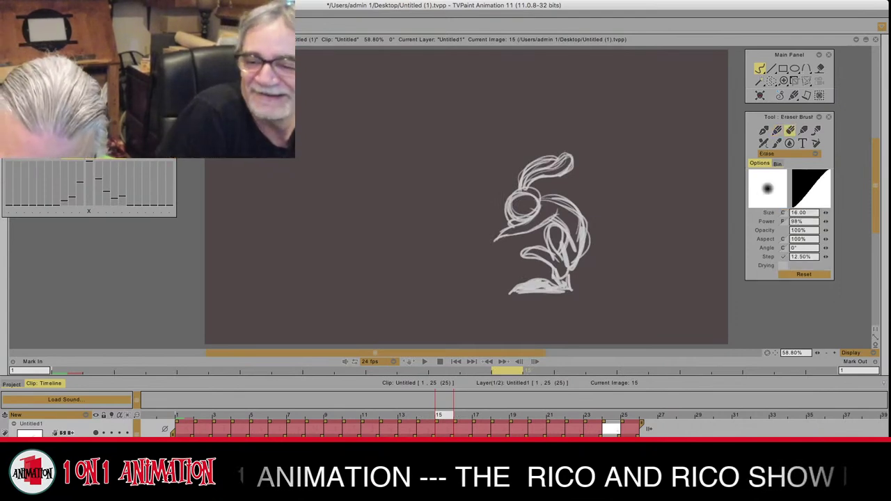
{"action": "left_click_drag", "start_coordinate": [565, 238], "coordinate": [566, 267]}
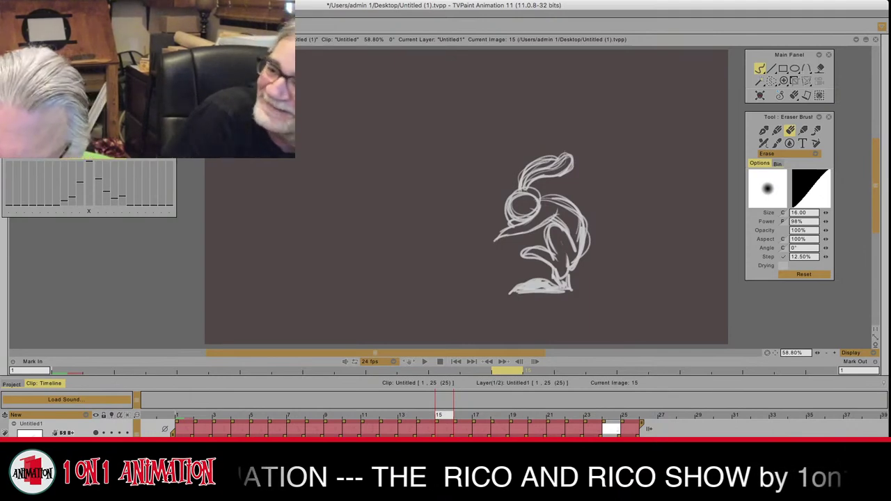
{"action": "left_click", "coordinate": [777, 131]}
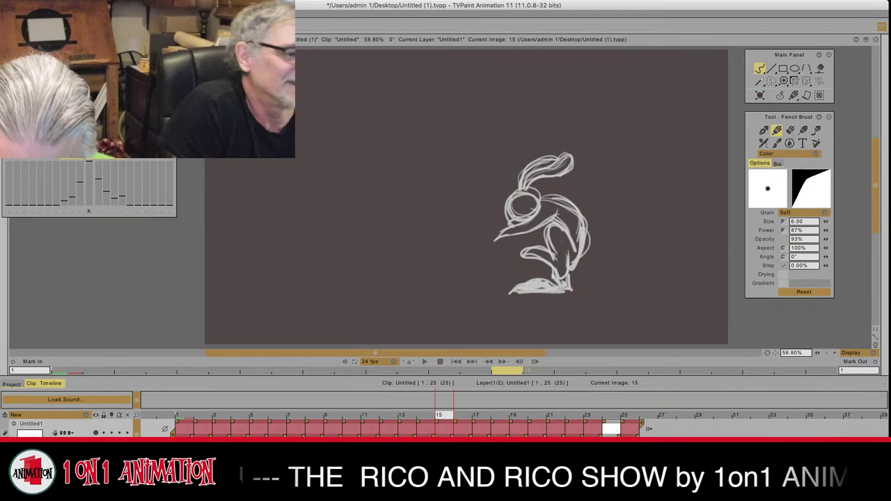
{"action": "left_click_drag", "start_coordinate": [565, 248], "coordinate": [568, 271]}
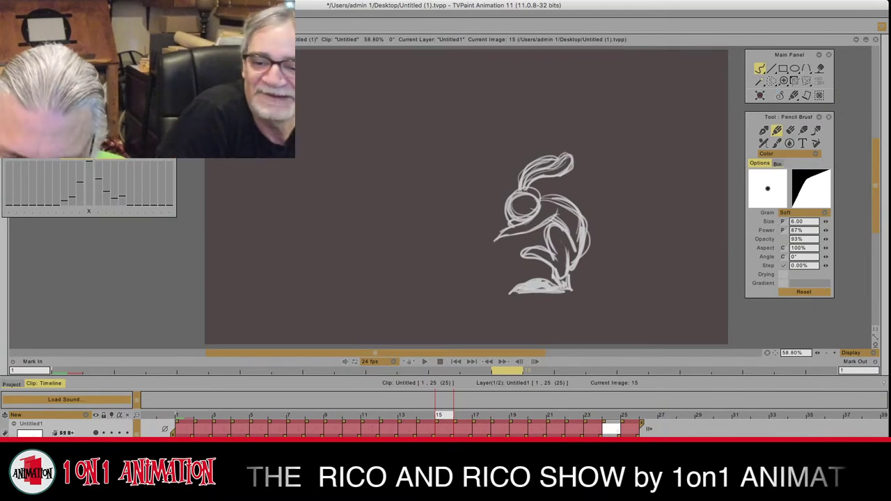
{"action": "key", "text": "Left"}
{"action": "key", "text": "Right"}
Step: Examine the rabbit's pose and tail on frames 11 to 14 by flipping through them
{"action": "key", "text": "Left"}
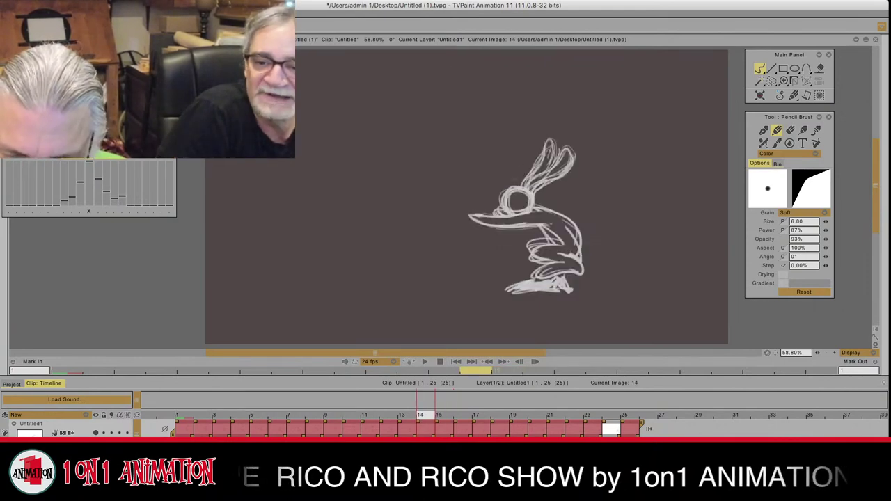
{"action": "key", "text": "Left"}
{"action": "key", "text": "Left"}
{"action": "key", "text": "Left"}
{"action": "key", "text": "Right"}
{"action": "key", "text": "Right"}
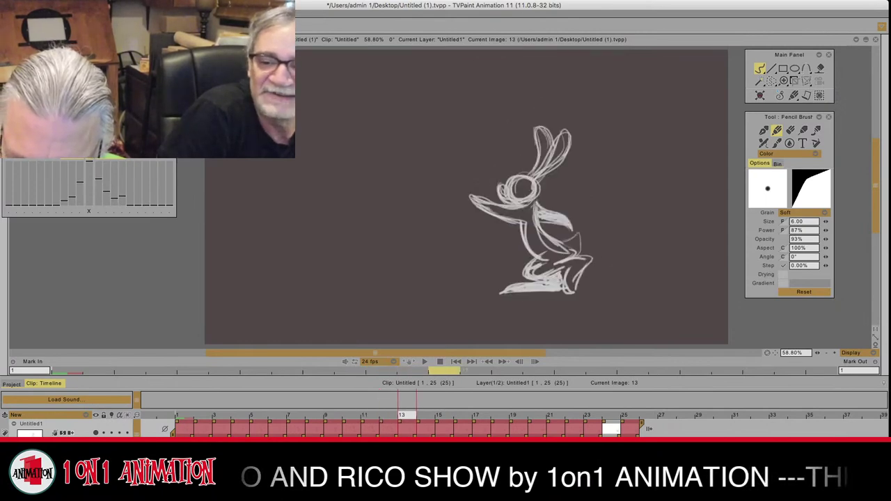
{"action": "key", "text": "Left"}
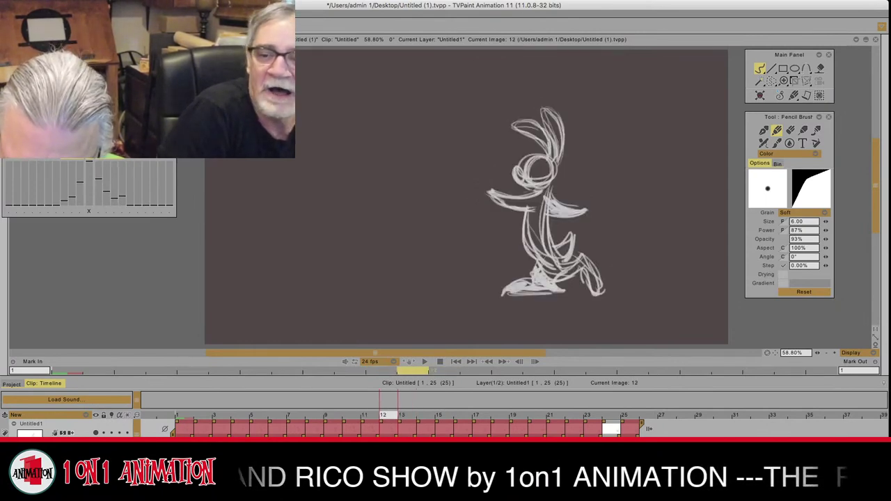
{"action": "key", "text": "Right"}
{"action": "key", "text": "Right"}
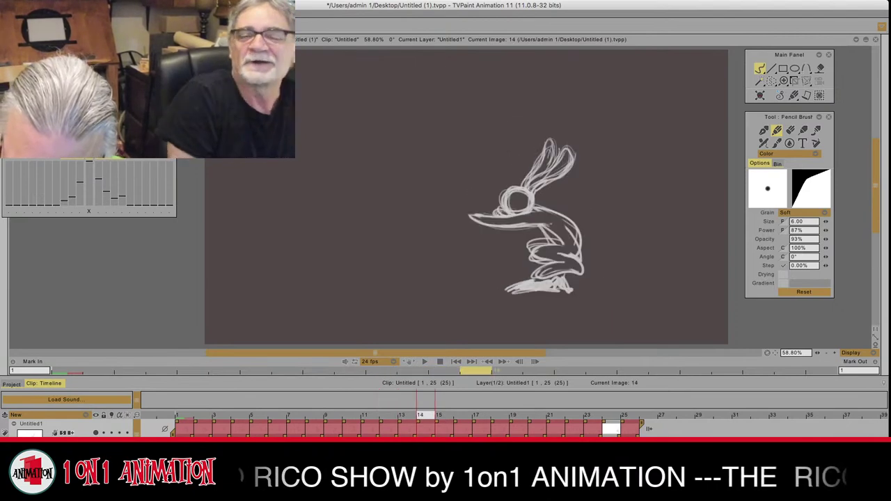
Step: Draw the tail at the rabbit's rear on frames 14 and 15
{"action": "mouse_move", "coordinate": [581, 244]}
{"action": "left_mouse_down"}
{"action": "mouse_move", "coordinate": [598, 247]}
{"action": "mouse_move", "coordinate": [584, 260]}
{"action": "mouse_move", "coordinate": [601, 248]}
{"action": "mouse_move", "coordinate": [581, 269]}
{"action": "left_mouse_up"}
{"action": "key", "text": "Left"}
{"action": "key", "text": "Right"}
{"action": "key", "text": "Right"}
{"action": "key", "text": "Left"}
{"action": "key", "text": "Right"}
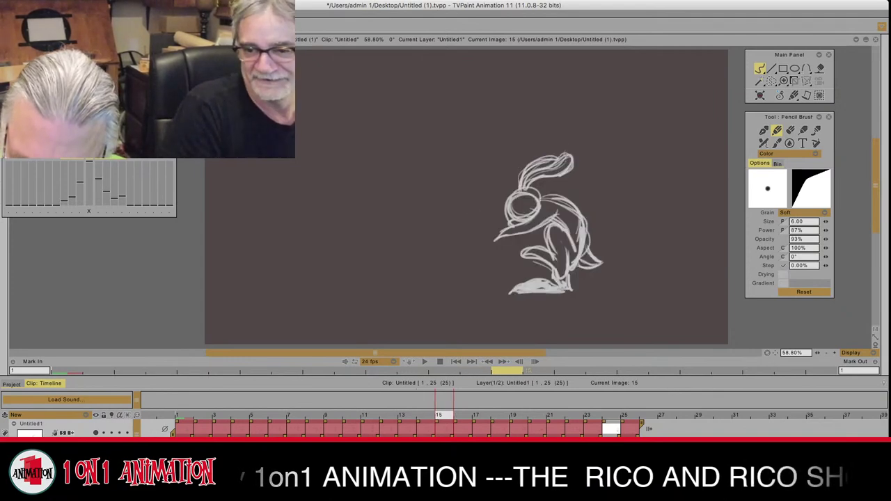
Step: Draw the tail hanging down from the rabbit's lower back on frame 16
{"action": "key", "text": "Right"}
{"action": "key", "text": "Left"}
{"action": "key", "text": "Right"}
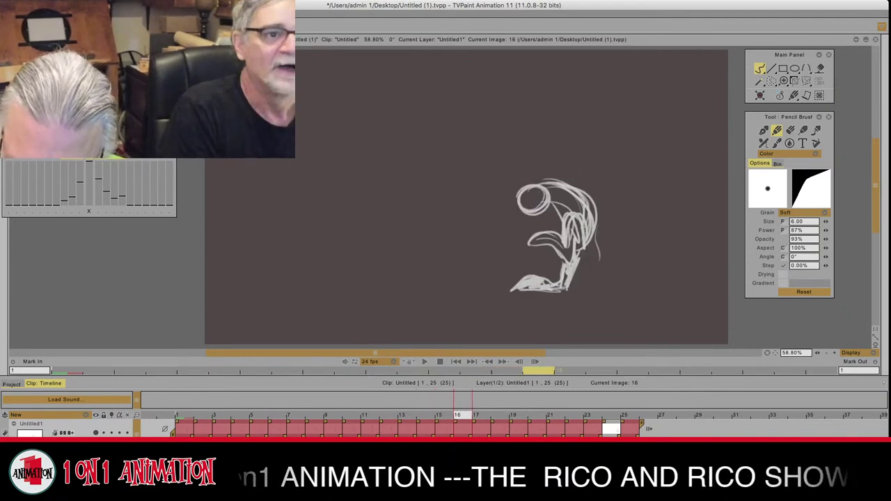
{"action": "left_click_drag", "start_coordinate": [597, 240], "coordinate": [591, 266]}
{"action": "key", "text": "Left"}
{"action": "key", "text": "Right"}
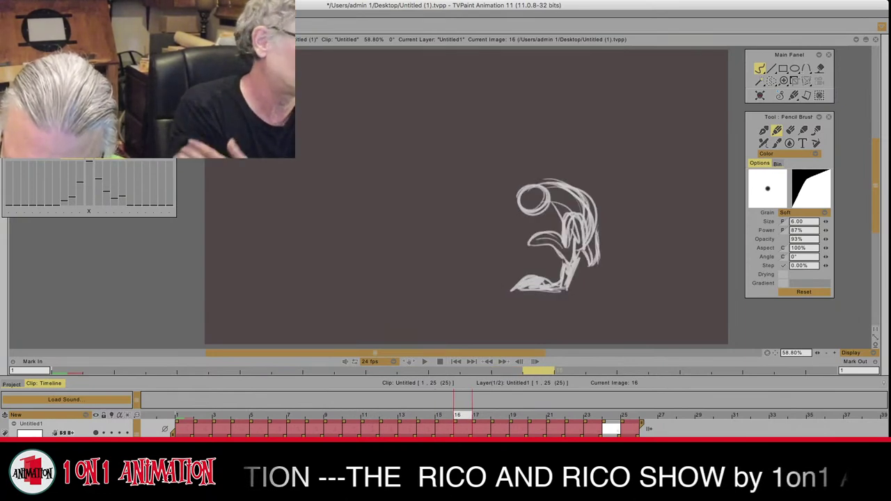
Step: Compare frame 16 with its neighbouring frames and rework the outer edge of its tail with the eraser and Pencil Brush
{"action": "key", "text": "Right"}
{"action": "key", "text": "Left"}
{"action": "key", "text": "Left"}
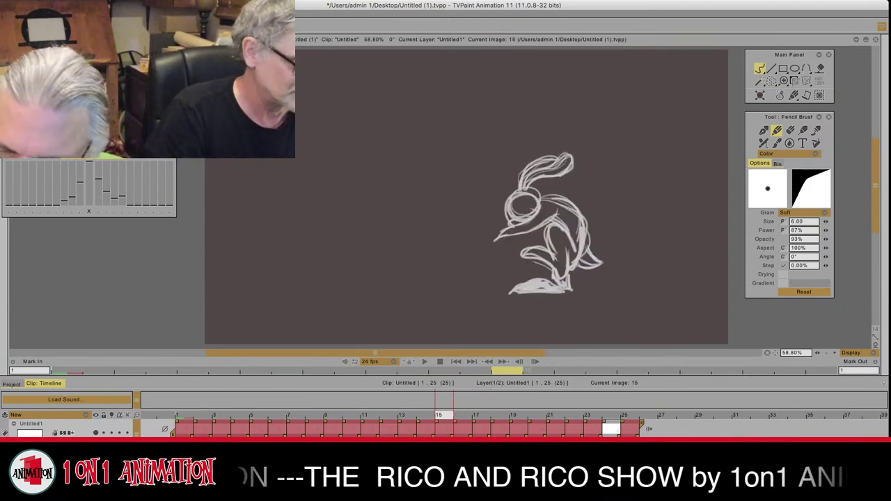
{"action": "key", "text": "Right"}
{"action": "key", "text": "e"}
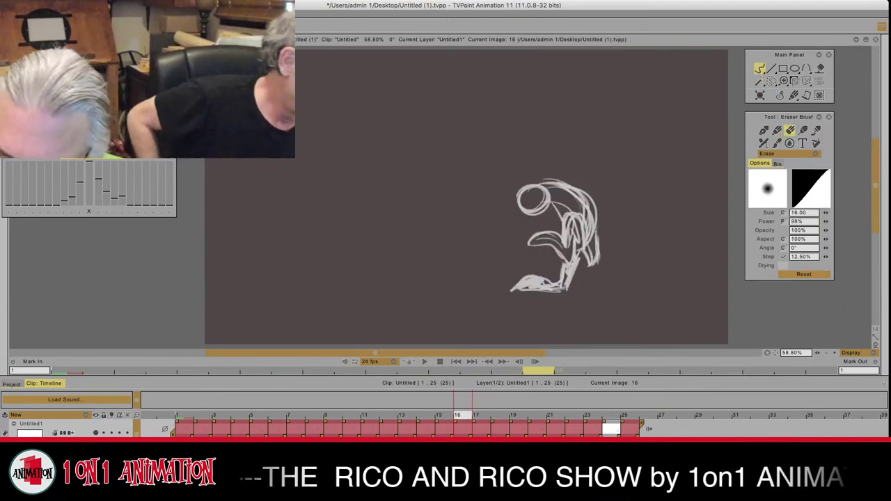
{"action": "left_click_drag", "start_coordinate": [598, 232], "coordinate": [599, 260]}
{"action": "left_click", "coordinate": [777, 130]}
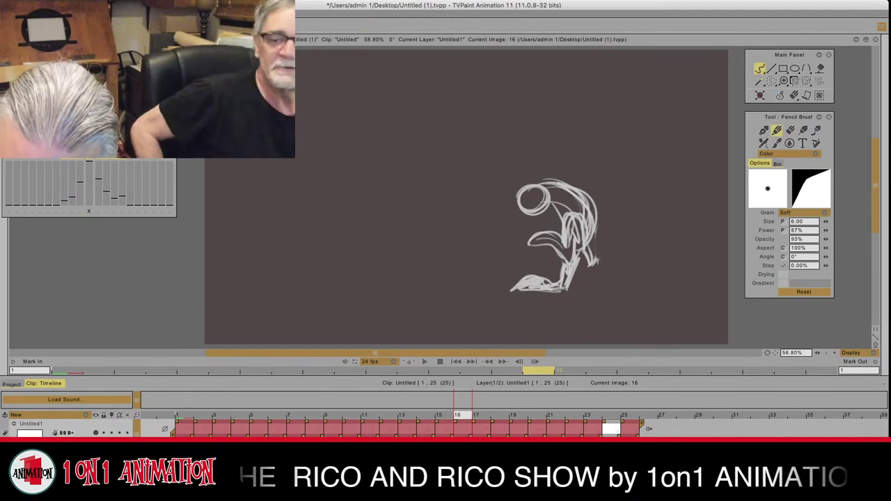
{"action": "key", "text": "Left"}
{"action": "key", "text": "Right"}
Step: Draw the tail hanging down from the rabbit's rear on frame 17 and compare it with frame 16
{"action": "key", "text": "Right"}
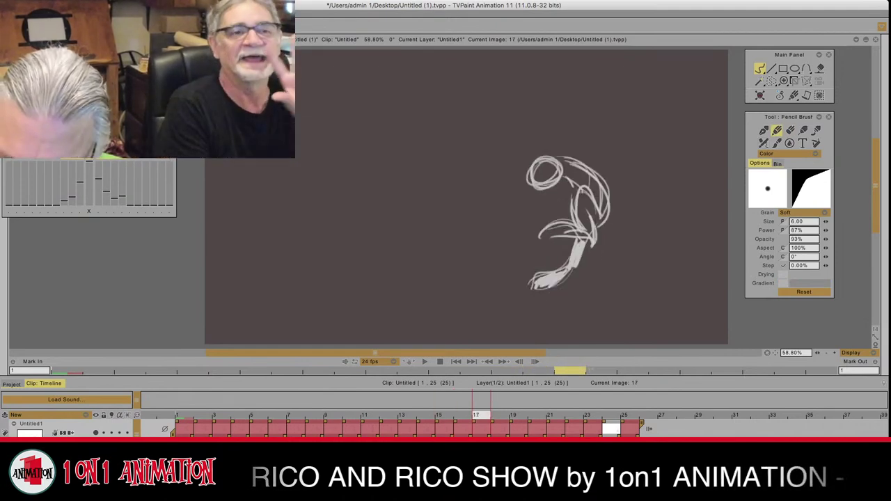
{"action": "left_click_drag", "start_coordinate": [610, 214], "coordinate": [606, 245]}
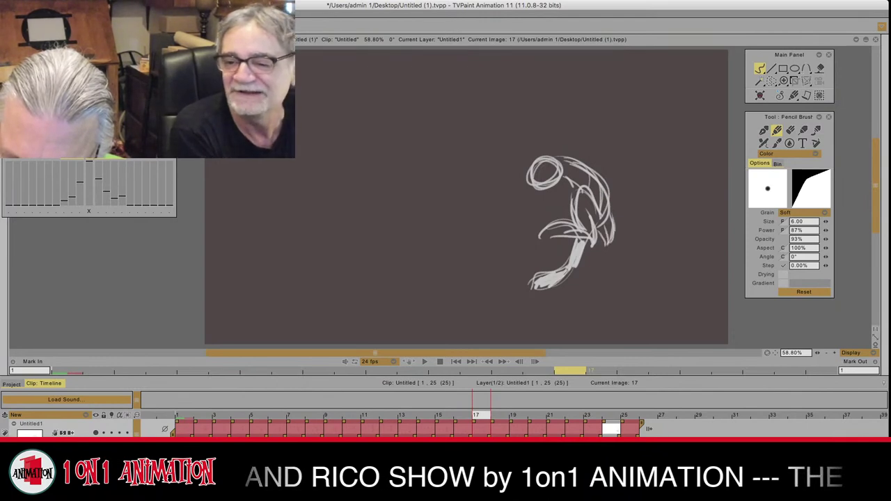
{"action": "key", "text": "Left"}
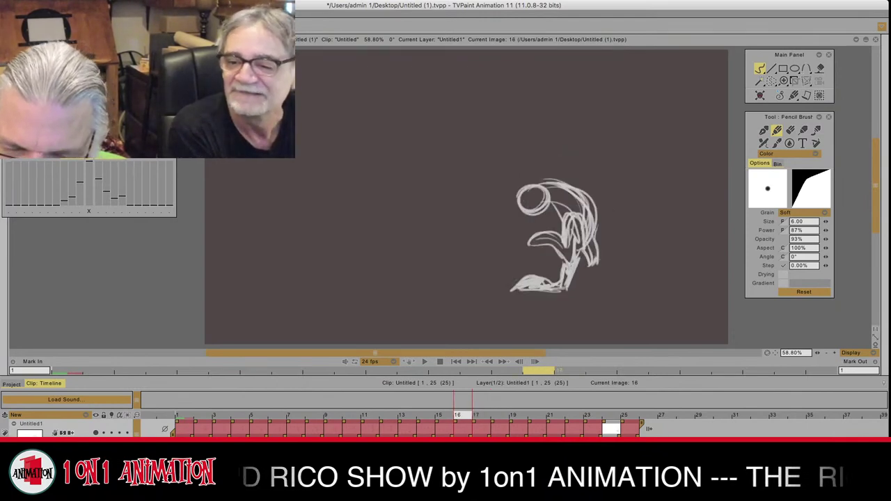
{"action": "key", "text": "Right"}
Step: Review the rabbit's hop by flipping back and forth through the frames up to frame 25
{"action": "key", "text": "Left"}
{"action": "key", "text": "Left"}
{"action": "key", "text": "Left"}
{"action": "key", "text": "Left"}
{"action": "key", "text": "Right"}
{"action": "key", "text": "Right"}
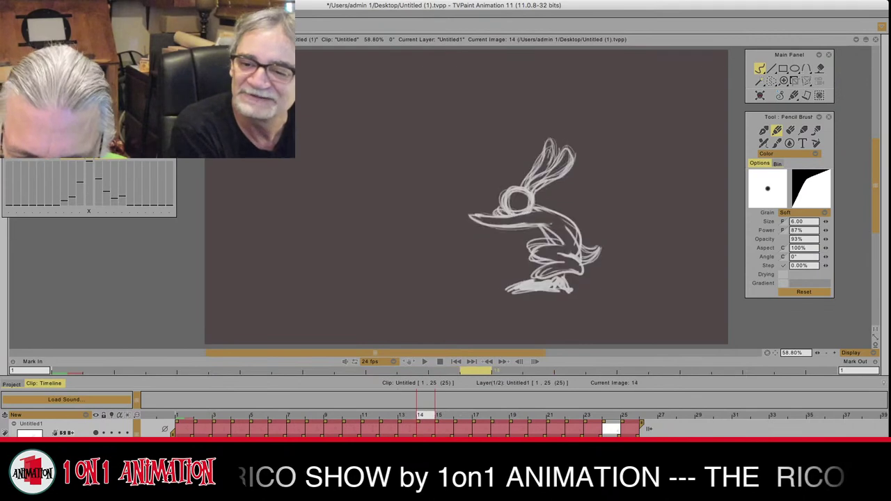
{"action": "key", "text": "Right"}
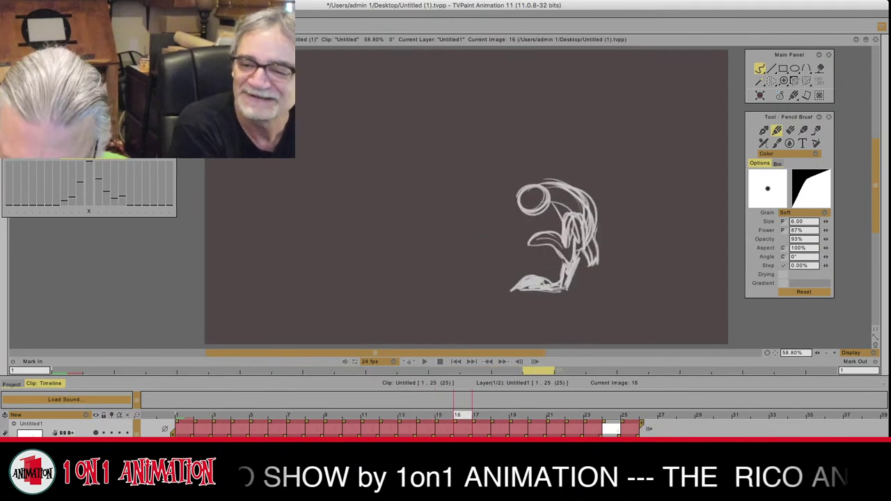
{"action": "key", "text": "Left"}
{"action": "key", "text": "Left"}
{"action": "key", "text": "Left"}
{"action": "key", "text": "Left"}
{"action": "key", "text": "Left"}
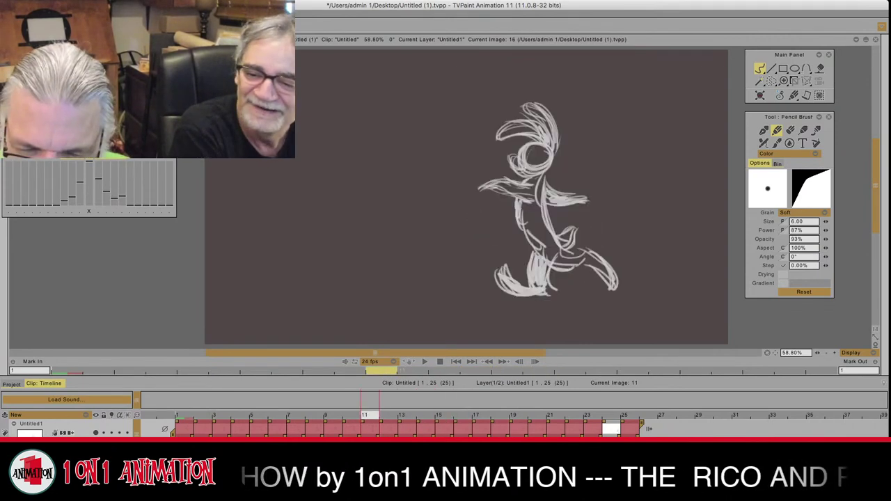
{"action": "key", "text": "Right"}
{"action": "key", "text": "Right"}
{"action": "key", "text": "Right"}
{"action": "key", "text": "Right"}
{"action": "key", "text": "Right"}
{"action": "key", "text": "Right"}
{"action": "key", "text": "Right"}
{"action": "key", "text": "Right"}
{"action": "key", "text": "Right"}
{"action": "key", "text": "Right"}
{"action": "key", "text": "Right"}
{"action": "key", "text": "Right"}
{"action": "key", "text": "Right"}
{"action": "key", "text": "Right"}
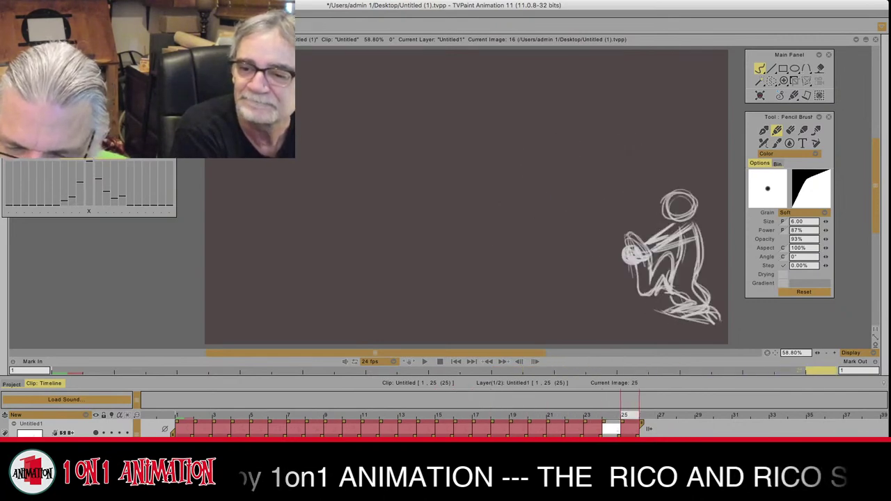
{"action": "key", "text": "Left"}
{"action": "key", "text": "Left"}
{"action": "key", "text": "Left"}
{"action": "key", "text": "Left"}
{"action": "key", "text": "Left"}
{"action": "key", "text": "Left"}
{"action": "key", "text": "Left"}
{"action": "key", "text": "Left"}
{"action": "key", "text": "Left"}
{"action": "key", "text": "Left"}
{"action": "key", "text": "Left"}
{"action": "key", "text": "Left"}
{"action": "key", "text": "Left"}
{"action": "key", "text": "Left"}
{"action": "key", "text": "Left"}
{"action": "key", "text": "Left"}
{"action": "key", "text": "Left"}
{"action": "key", "text": "Left"}
{"action": "key", "text": "Left"}
{"action": "key", "text": "Left"}
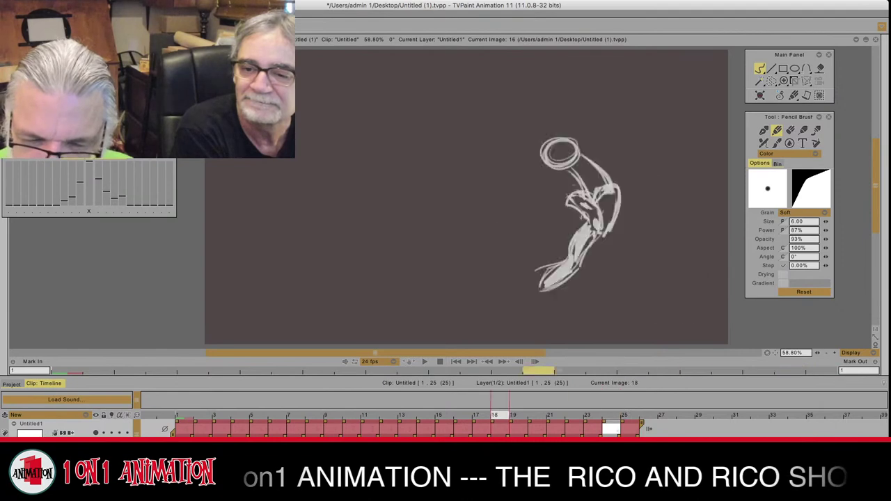
{"action": "key", "text": "Right"}
{"action": "key", "text": "Right"}
{"action": "key", "text": "Right"}
{"action": "key", "text": "Right"}
{"action": "key", "text": "Right"}
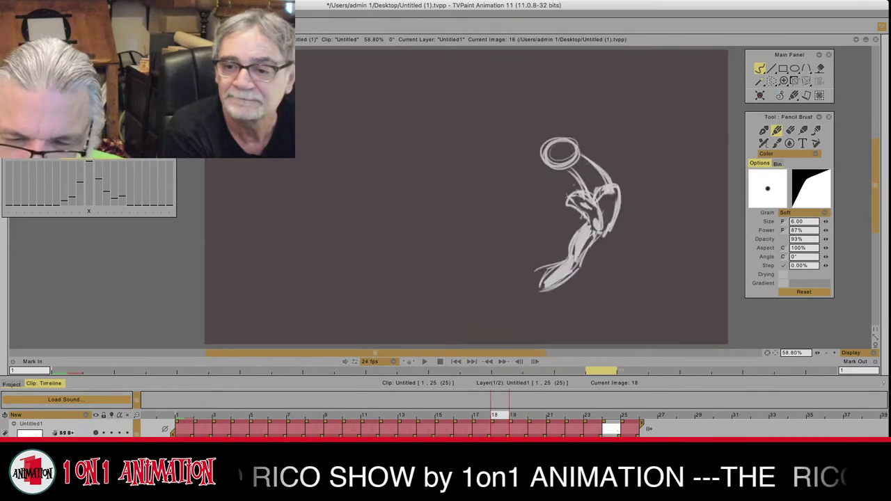
Step: Draw the rabbit's ear trailing up and back behind the head on frame 19 and compare it with frame 18
{"action": "key", "text": "Right"}
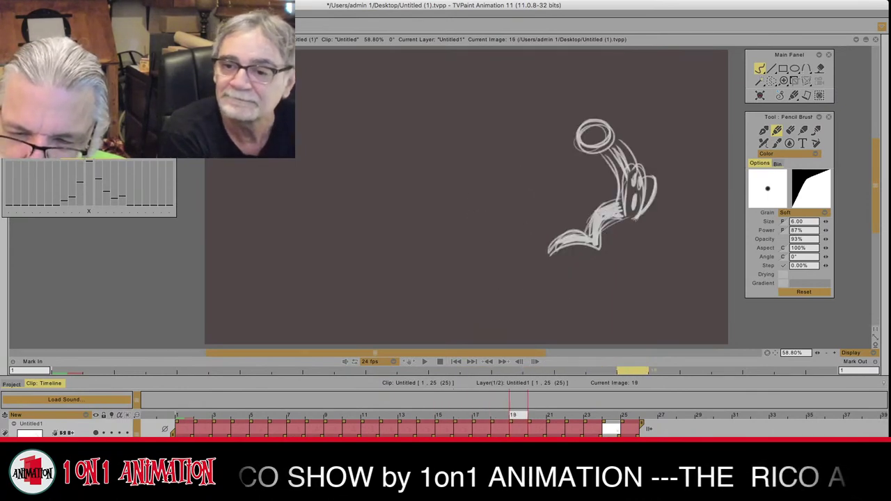
{"action": "left_click_drag", "start_coordinate": [629, 136], "coordinate": [683, 116]}
{"action": "left_click_drag", "start_coordinate": [619, 136], "coordinate": [649, 128]}
{"action": "mouse_move", "coordinate": [617, 136]}
{"action": "left_mouse_down"}
{"action": "mouse_move", "coordinate": [687, 115]}
{"action": "mouse_move", "coordinate": [624, 145]}
{"action": "left_mouse_up"}
{"action": "mouse_move", "coordinate": [680, 118]}
{"action": "left_mouse_down"}
{"action": "mouse_move", "coordinate": [640, 141]}
{"action": "mouse_move", "coordinate": [667, 117]}
{"action": "left_mouse_up"}
{"action": "left_click_drag", "start_coordinate": [615, 138], "coordinate": [660, 120]}
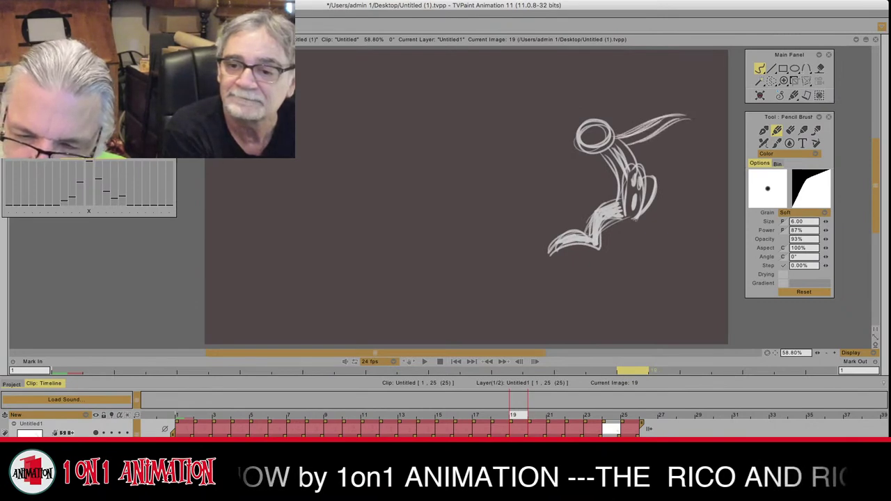
{"action": "key", "text": "Left"}
{"action": "key", "text": "Right"}
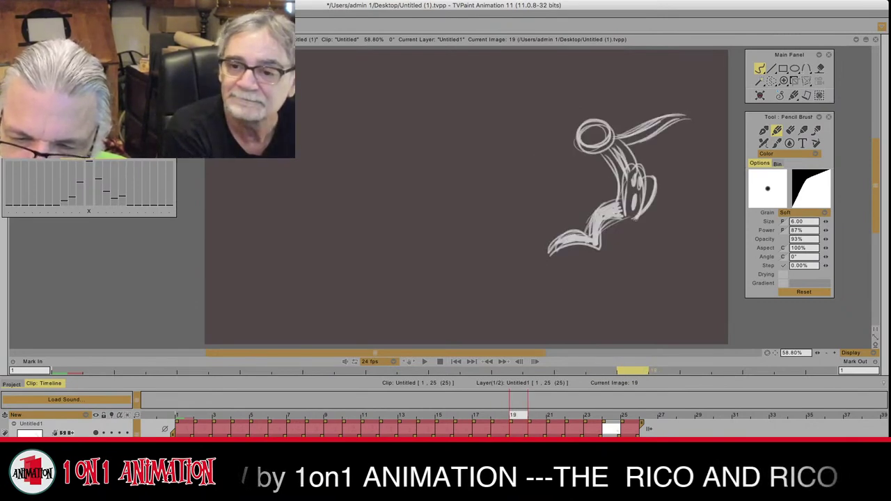
Step: Draw the rabbit's arm stretched forward from the shoulder on frame 19
{"action": "mouse_move", "coordinate": [597, 153]}
{"action": "left_mouse_down"}
{"action": "mouse_move", "coordinate": [546, 160]}
{"action": "mouse_move", "coordinate": [610, 162]}
{"action": "mouse_move", "coordinate": [543, 159]}
{"action": "mouse_move", "coordinate": [611, 160]}
{"action": "mouse_move", "coordinate": [551, 159]}
{"action": "mouse_move", "coordinate": [618, 183]}
{"action": "left_mouse_up"}
{"action": "left_click_drag", "start_coordinate": [566, 164], "coordinate": [595, 160]}
{"action": "mouse_move", "coordinate": [589, 166]}
{"action": "left_mouse_down"}
{"action": "mouse_move", "coordinate": [601, 154]}
{"action": "mouse_move", "coordinate": [548, 158]}
{"action": "left_mouse_up"}
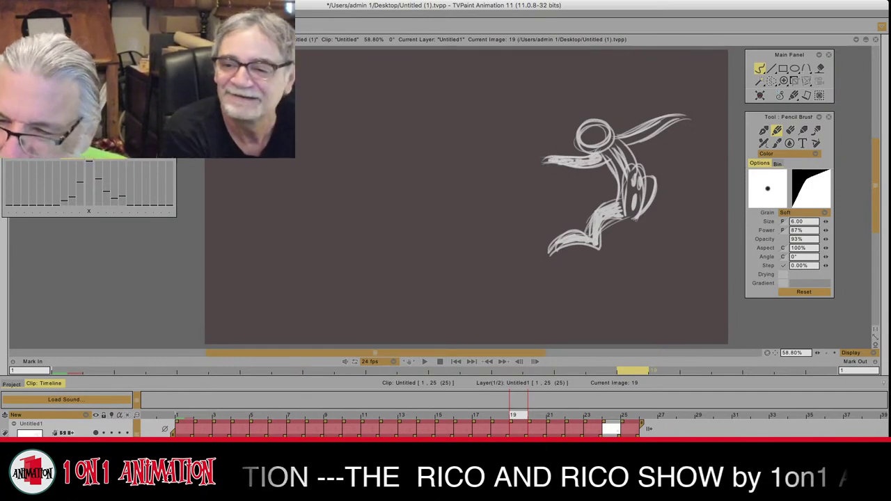
Step: Rework the ear trailing behind the head on frame 19 with eraser and pencil, and clean up the lines where it crosses the back
{"action": "left_click", "coordinate": [791, 130]}
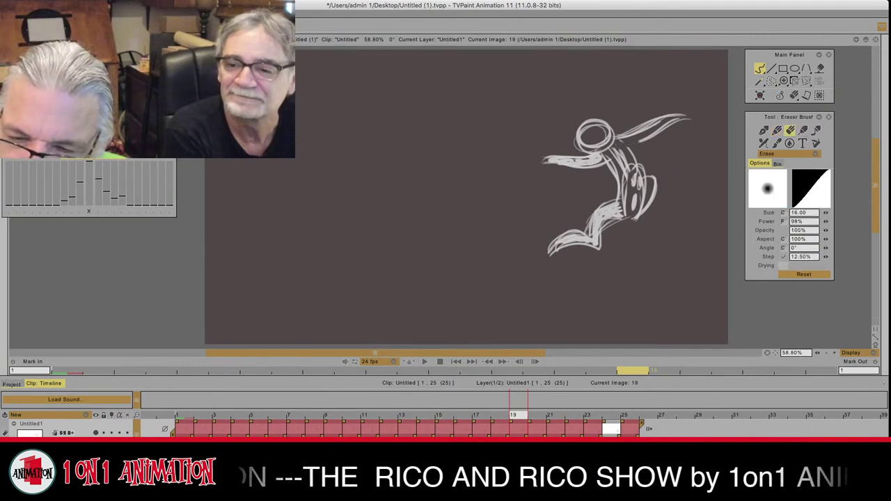
{"action": "left_click_drag", "start_coordinate": [648, 123], "coordinate": [622, 133]}
{"action": "mouse_move", "coordinate": [676, 115]}
{"action": "left_mouse_down"}
{"action": "mouse_move", "coordinate": [639, 142]}
{"action": "mouse_move", "coordinate": [624, 182]}
{"action": "mouse_move", "coordinate": [625, 154]}
{"action": "left_mouse_up"}
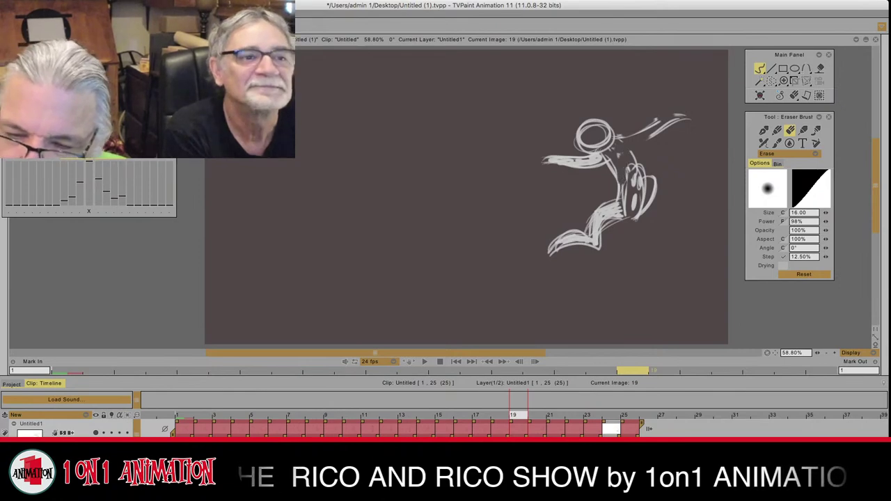
{"action": "left_click", "coordinate": [778, 130]}
{"action": "left_click_drag", "start_coordinate": [648, 127], "coordinate": [672, 119]}
{"action": "left_click_drag", "start_coordinate": [611, 139], "coordinate": [676, 115]}
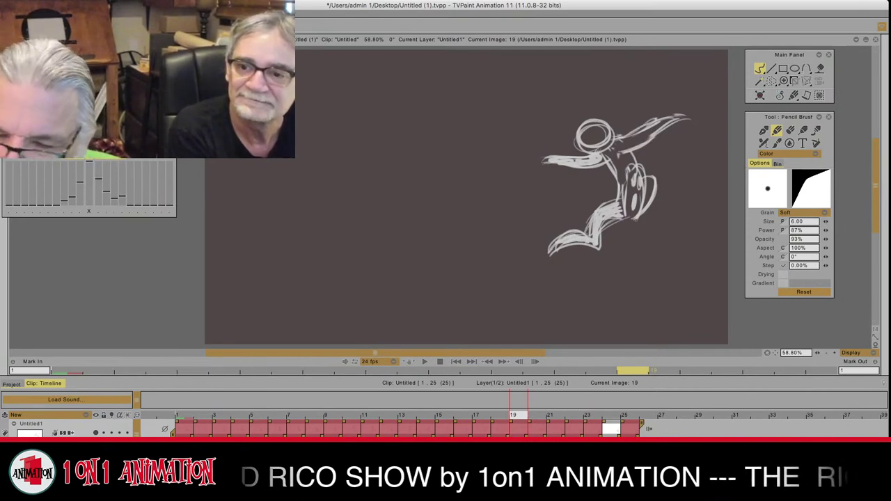
{"action": "left_click", "coordinate": [791, 131]}
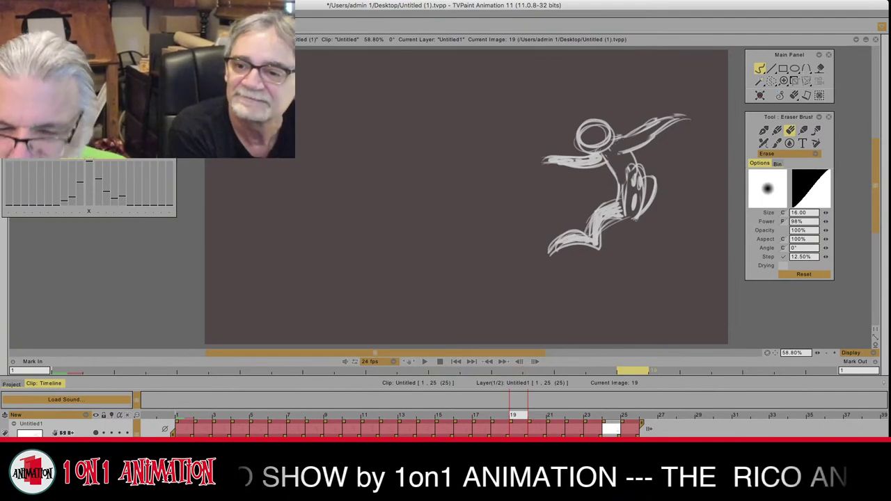
{"action": "left_click", "coordinate": [777, 131]}
Step: Review the rabbit's takeoff by flipping back and forth through frames 13 to 19
{"action": "key", "text": "Left"}
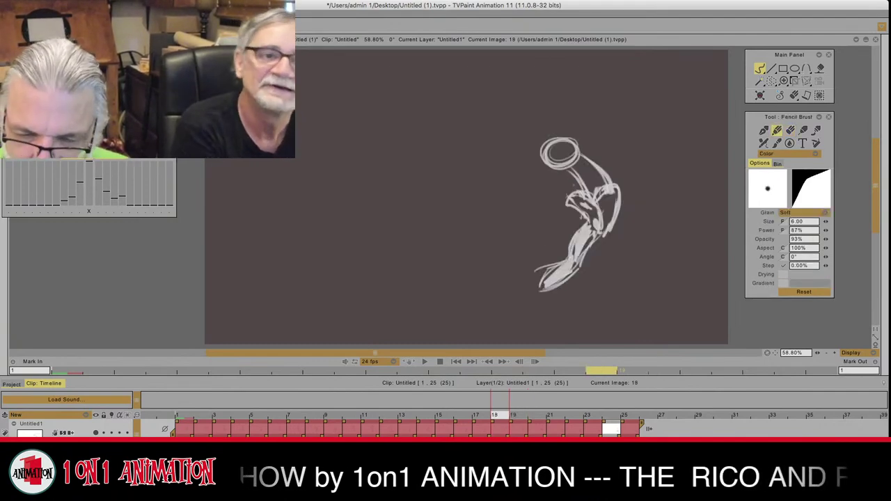
{"action": "key", "text": "Left"}
{"action": "key", "text": "Left"}
{"action": "key", "text": "Left"}
{"action": "key", "text": "Left"}
{"action": "key", "text": "Left"}
{"action": "key", "text": "Right"}
{"action": "key", "text": "Right"}
{"action": "key", "text": "Right"}
{"action": "key", "text": "Right"}
{"action": "key", "text": "Right"}
{"action": "key", "text": "Right"}
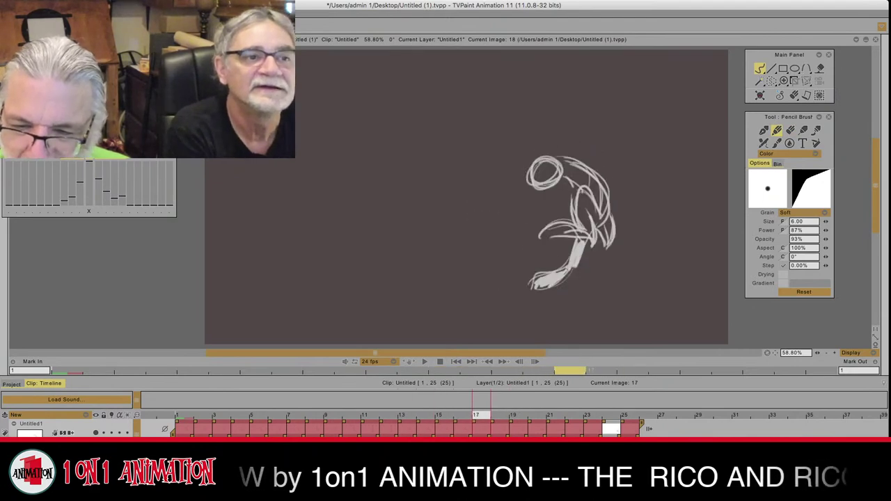
{"action": "key", "text": "Left"}
{"action": "key", "text": "Left"}
{"action": "key", "text": "Left"}
{"action": "key", "text": "Left"}
{"action": "key", "text": "Left"}
{"action": "key", "text": "Left"}
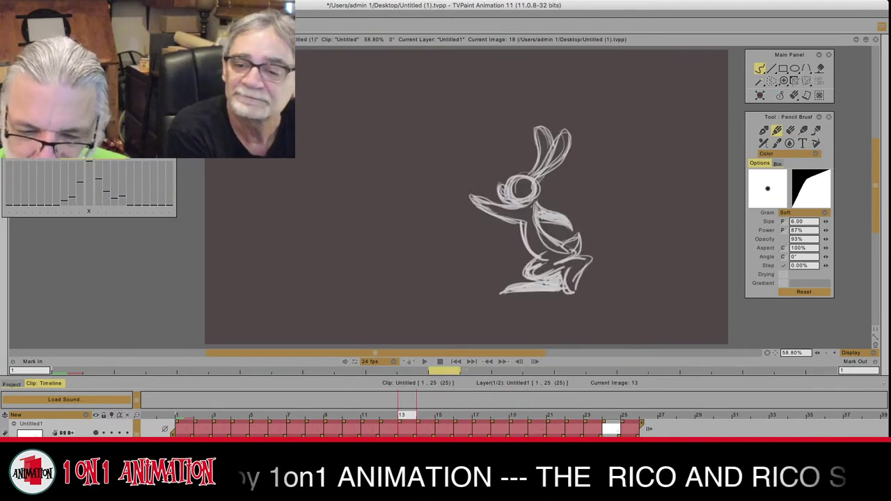
{"action": "key", "text": "Right"}
{"action": "key", "text": "Right"}
{"action": "key", "text": "Right"}
{"action": "key", "text": "Right"}
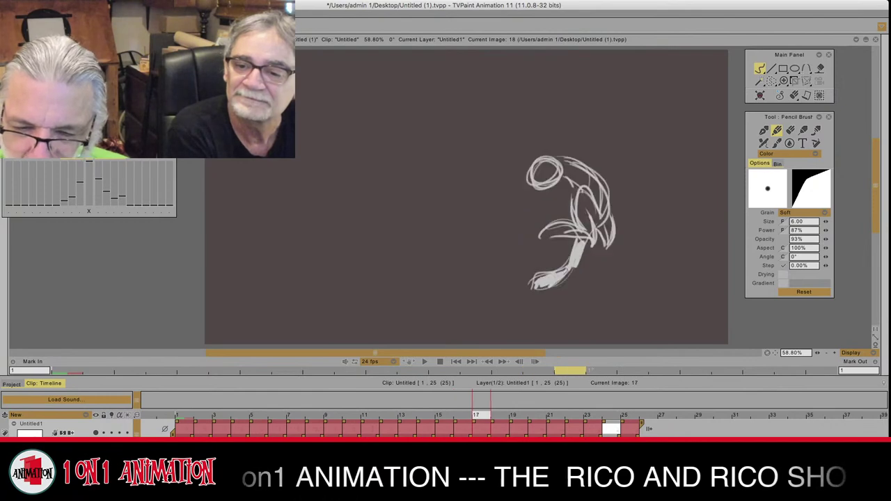
{"action": "key", "text": "Right"}
{"action": "key", "text": "Right"}
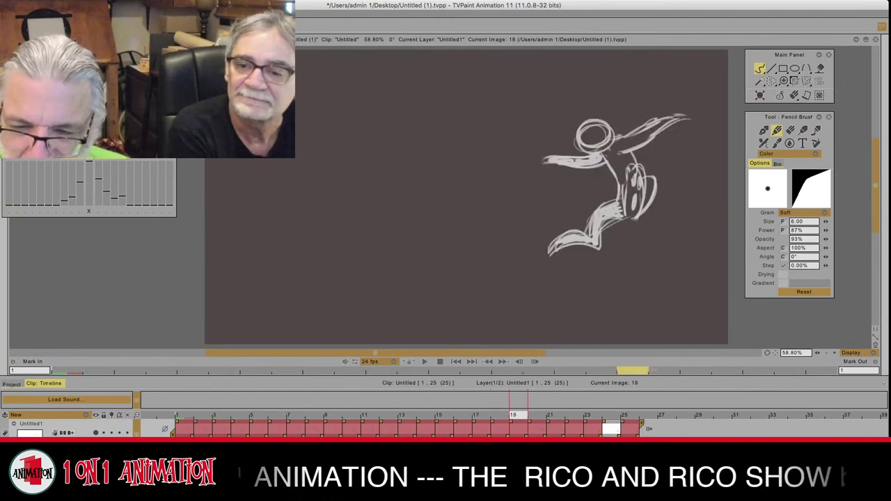
{"action": "key", "text": "Left"}
{"action": "key", "text": "Left"}
{"action": "key", "text": "Left"}
{"action": "key", "text": "Left"}
{"action": "key", "text": "Left"}
{"action": "key", "text": "Right"}
{"action": "key", "text": "Right"}
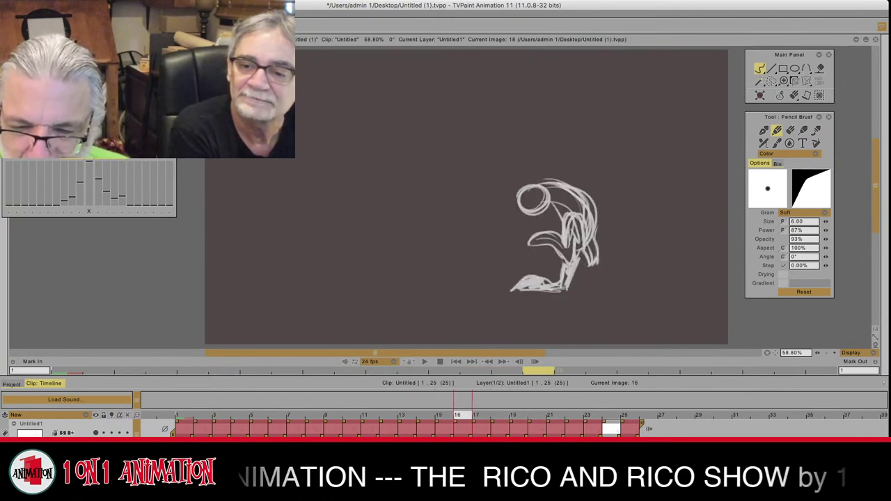
{"action": "key", "text": "Right"}
{"action": "key", "text": "Right"}
{"action": "key", "text": "Right"}
{"action": "key", "text": "Left"}
{"action": "key", "text": "Left"}
{"action": "key", "text": "Left"}
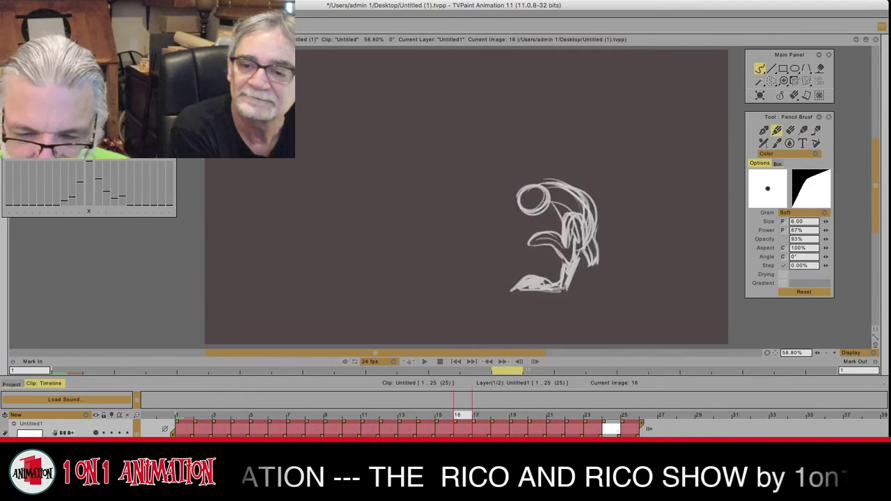
{"action": "key", "text": "Right"}
{"action": "key", "text": "Right"}
{"action": "key", "text": "Left"}
{"action": "key", "text": "Left"}
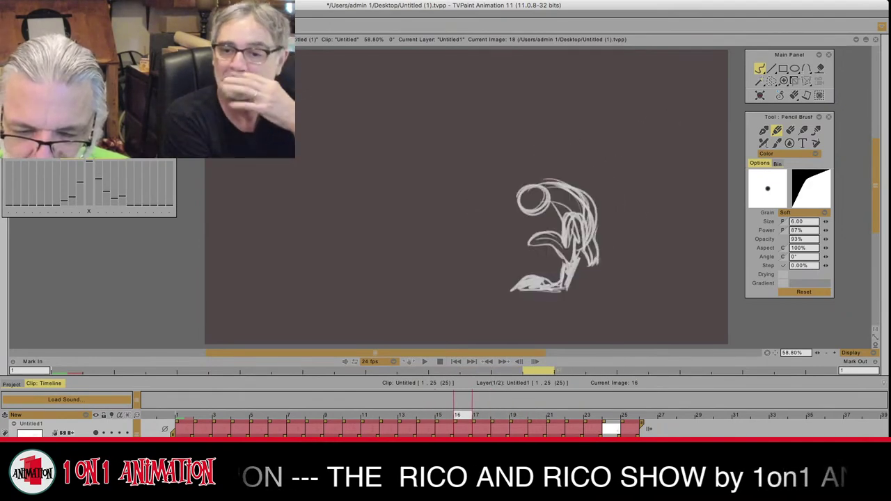
{"action": "key", "text": "Left"}
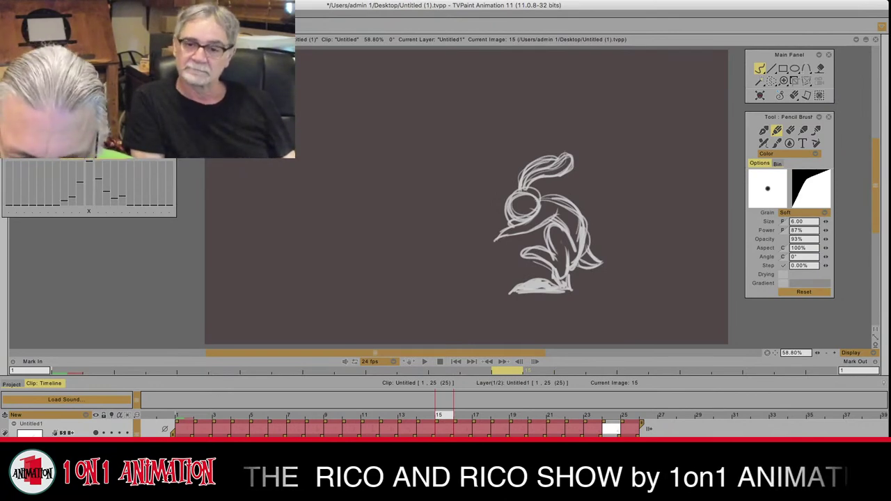
{"action": "key", "text": "Right"}
{"action": "key", "text": "Left"}
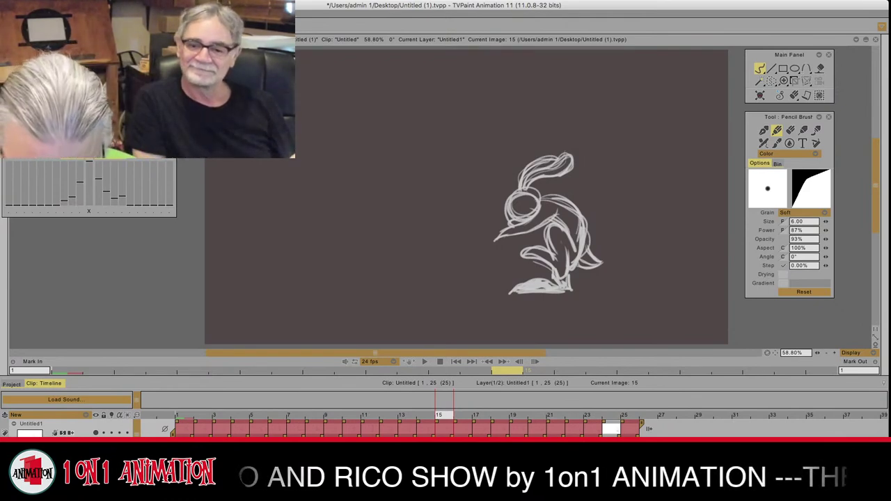
{"action": "key", "text": "Left"}
{"action": "key", "text": "Right"}
{"action": "key", "text": "Right"}
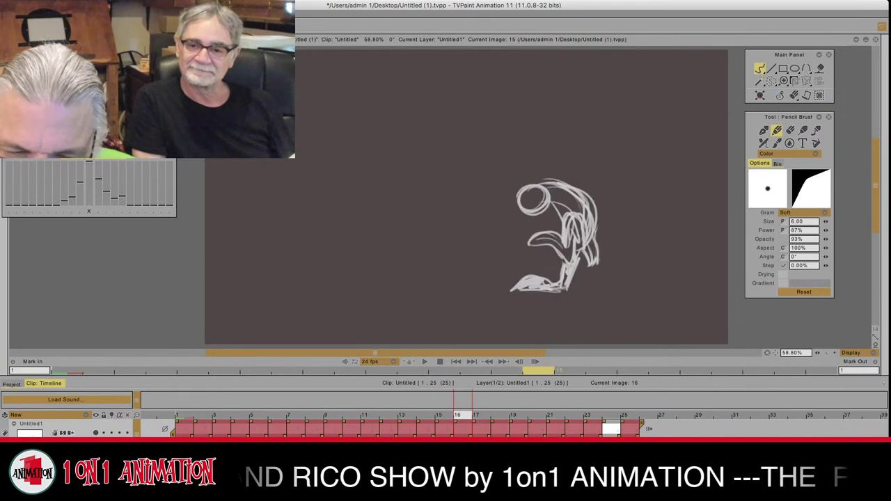
{"action": "key", "text": "Right"}
{"action": "key", "text": "Right"}
{"action": "key", "text": "Right"}
{"action": "key", "text": "Left"}
{"action": "key", "text": "Left"}
{"action": "key", "text": "Left"}
{"action": "key", "text": "Left"}
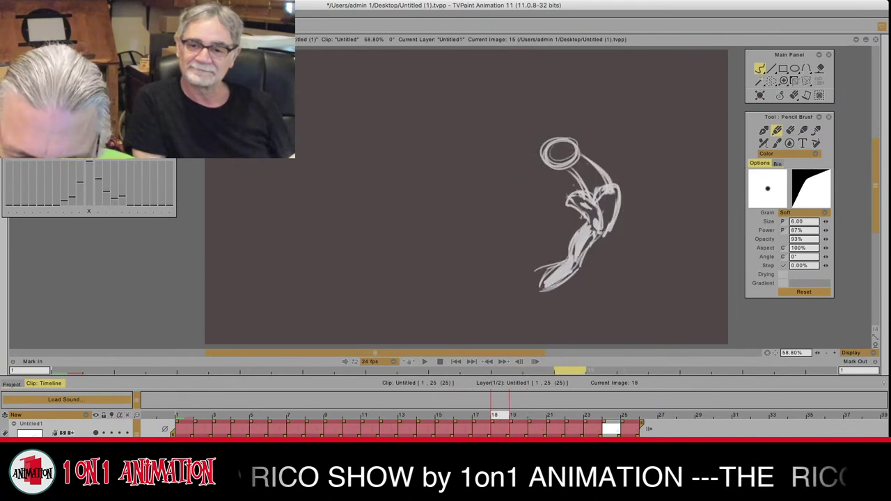
Step: Sketch the rabbit's arm and muzzle curving below the head on frame 16, and erase the leg lines overlapping the arm
{"action": "key", "text": "Left"}
{"action": "key", "text": "Right"}
{"action": "key", "text": "Right"}
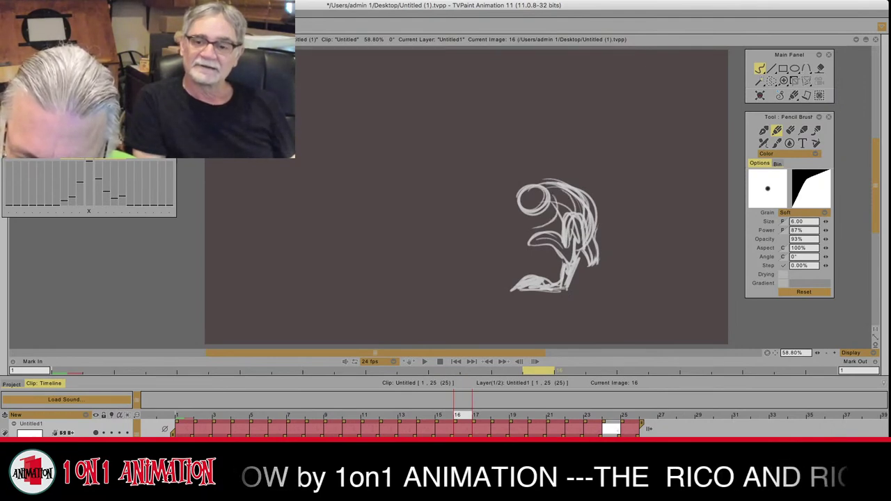
{"action": "key", "text": "e"}
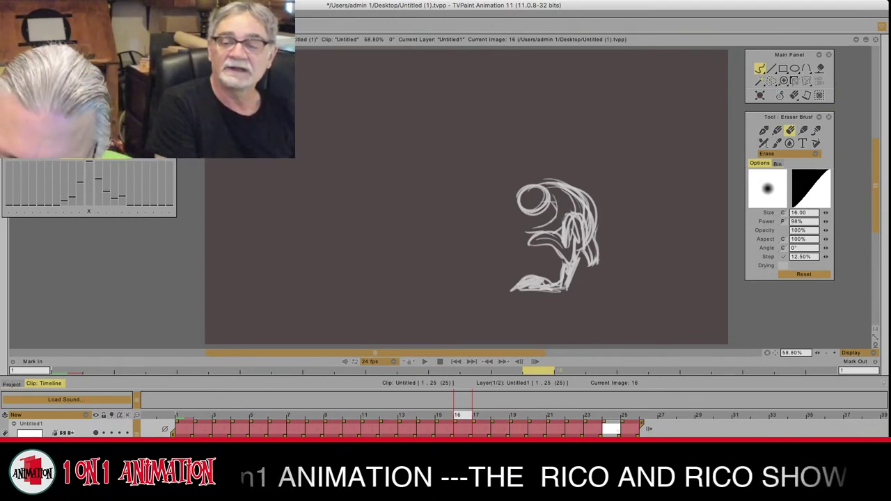
{"action": "left_click", "coordinate": [778, 131]}
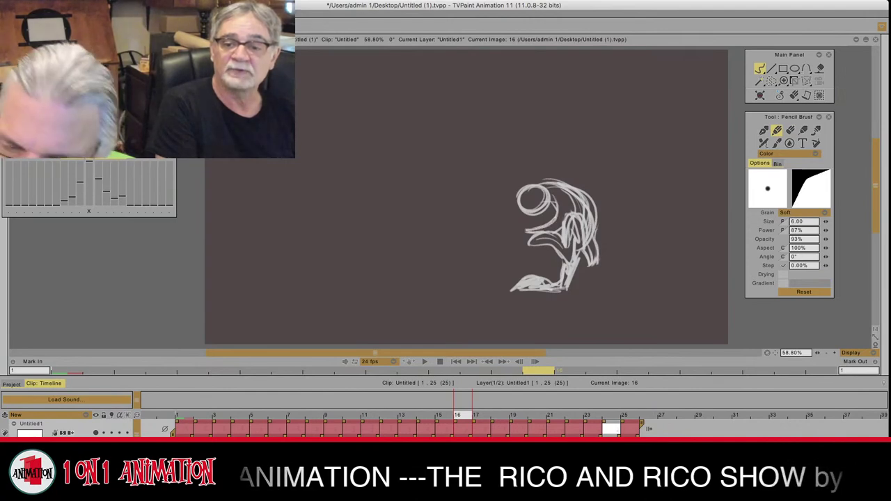
{"action": "key", "text": "e"}
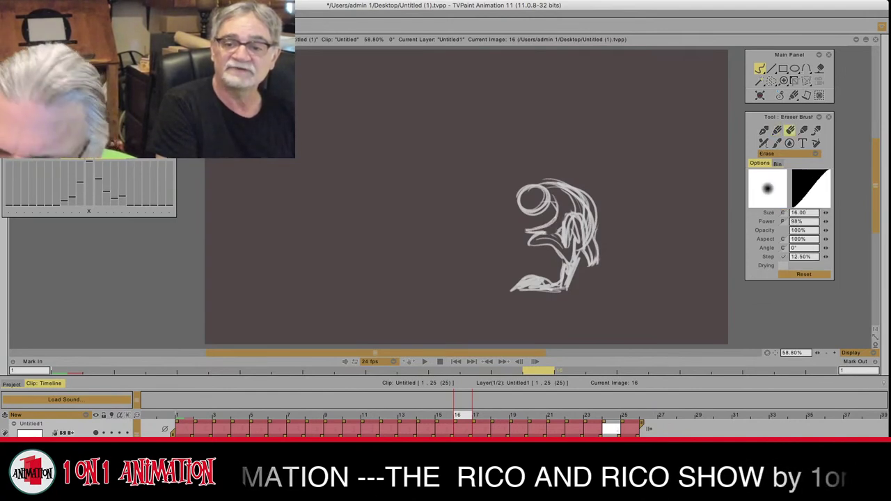
{"action": "key", "text": "e"}
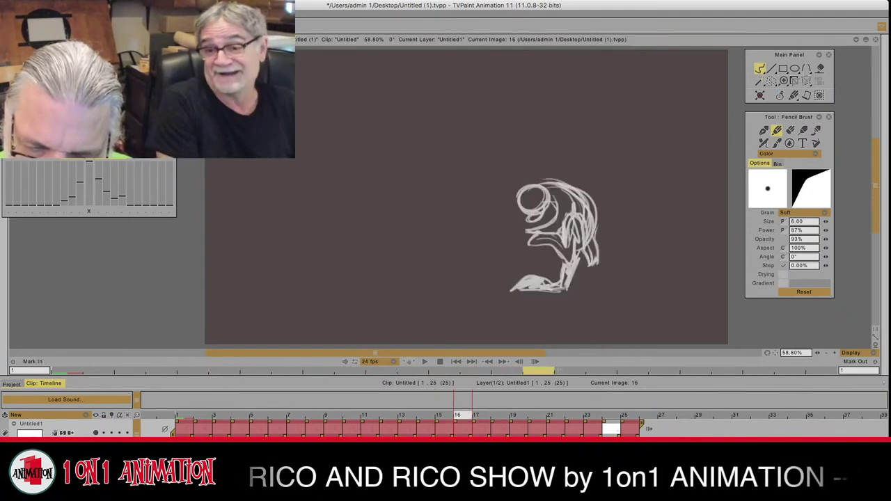
Step: Draw two curved ears rising from the head and bending backward on frame 16, checking against frame 15
{"action": "mouse_move", "coordinate": [531, 183]}
{"action": "left_mouse_down"}
{"action": "mouse_move", "coordinate": [559, 163]}
{"action": "mouse_move", "coordinate": [552, 152]}
{"action": "mouse_move", "coordinate": [531, 182]}
{"action": "mouse_move", "coordinate": [570, 151]}
{"action": "left_mouse_up"}
{"action": "key", "text": "Left"}
{"action": "key", "text": "Right"}
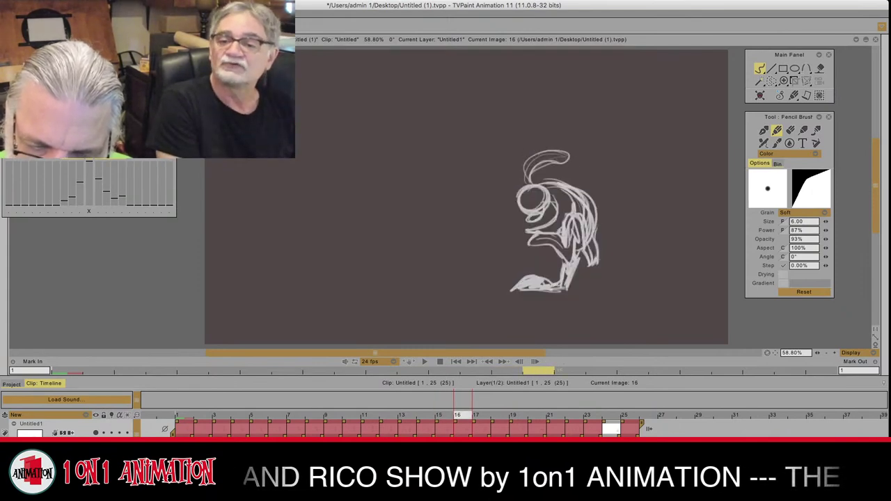
{"action": "mouse_move", "coordinate": [515, 183]}
{"action": "left_mouse_down"}
{"action": "mouse_move", "coordinate": [539, 149]}
{"action": "mouse_move", "coordinate": [532, 184]}
{"action": "left_mouse_up"}
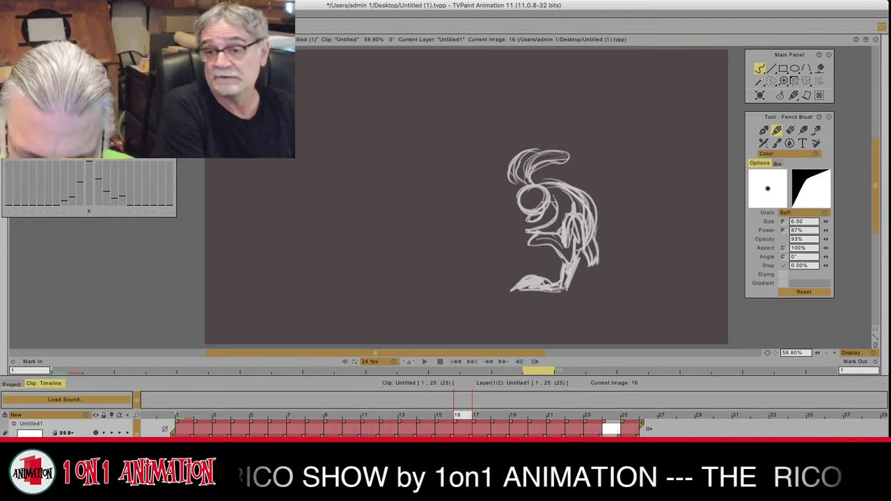
Step: Check the new ears on frame 16 by flipping through the neighbouring frames up to frame 19
{"action": "key", "text": "Right"}
{"action": "key", "text": "Right"}
{"action": "key", "text": "Right"}
{"action": "key", "text": "Left"}
{"action": "key", "text": "Left"}
{"action": "key", "text": "Left"}
{"action": "key", "text": "Left"}
{"action": "key", "text": "Left"}
{"action": "key", "text": "Left"}
{"action": "key", "text": "Left"}
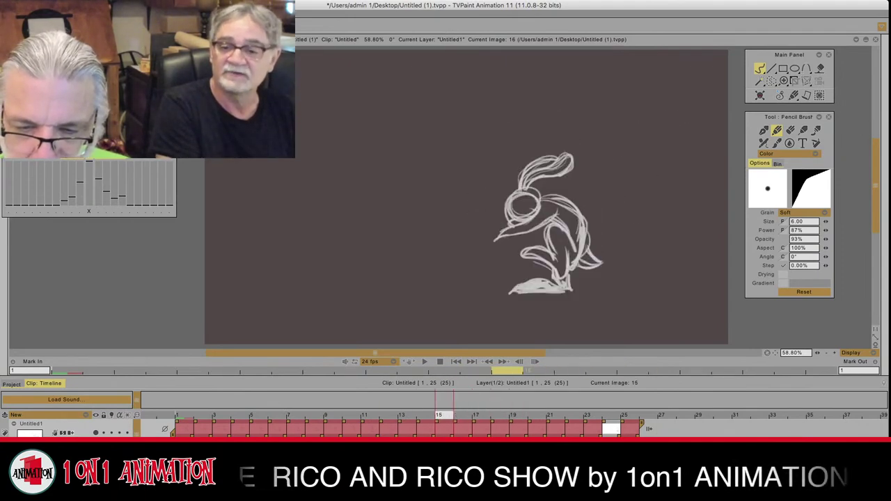
Step: Draw the ear stretching up and back from the head on frame 18, and erase the excess lines inside it and at the neck
{"action": "key", "text": "Right"}
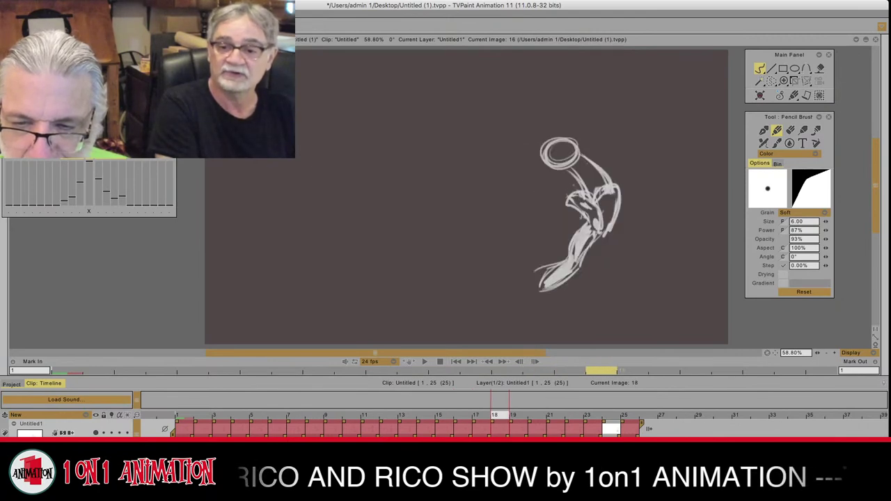
{"action": "key", "text": "Right"}
{"action": "key", "text": "Left"}
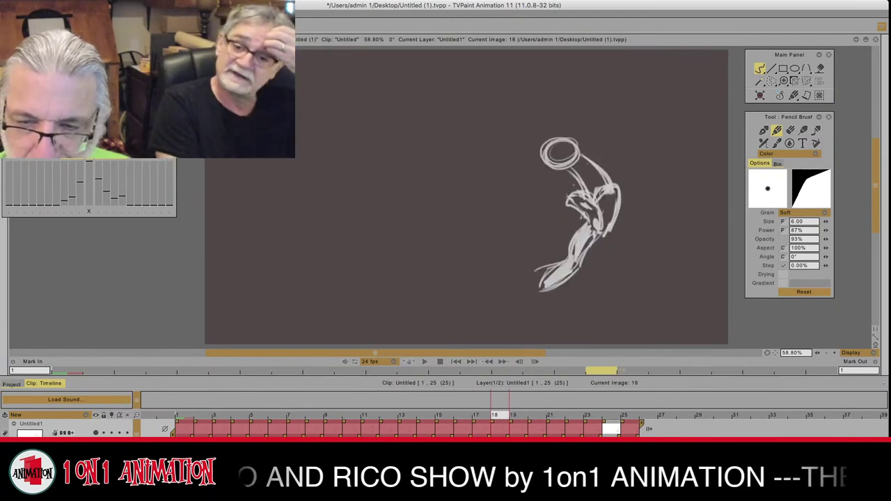
{"action": "mouse_move", "coordinate": [581, 150]}
{"action": "left_mouse_down"}
{"action": "mouse_move", "coordinate": [646, 109]}
{"action": "mouse_move", "coordinate": [634, 110]}
{"action": "mouse_move", "coordinate": [601, 159]}
{"action": "mouse_move", "coordinate": [649, 112]}
{"action": "mouse_move", "coordinate": [617, 118]}
{"action": "mouse_move", "coordinate": [648, 112]}
{"action": "left_mouse_up"}
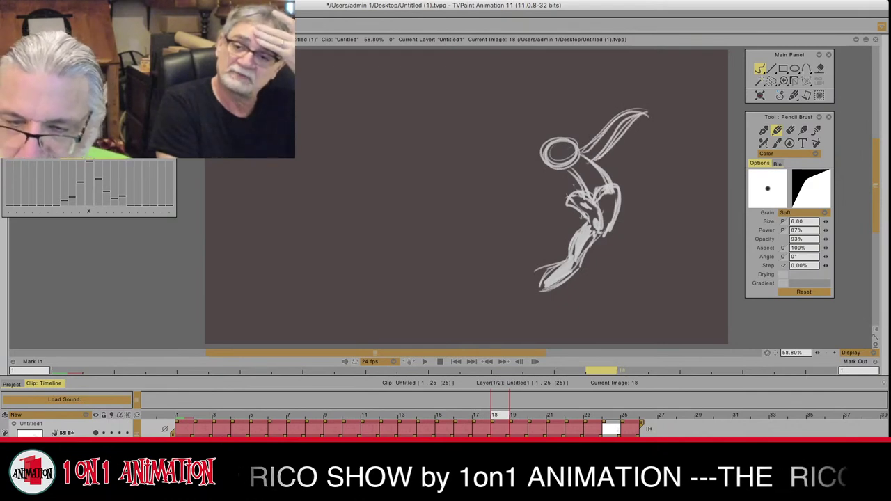
{"action": "left_click", "coordinate": [791, 131]}
{"action": "left_click_drag", "start_coordinate": [591, 162], "coordinate": [627, 121]}
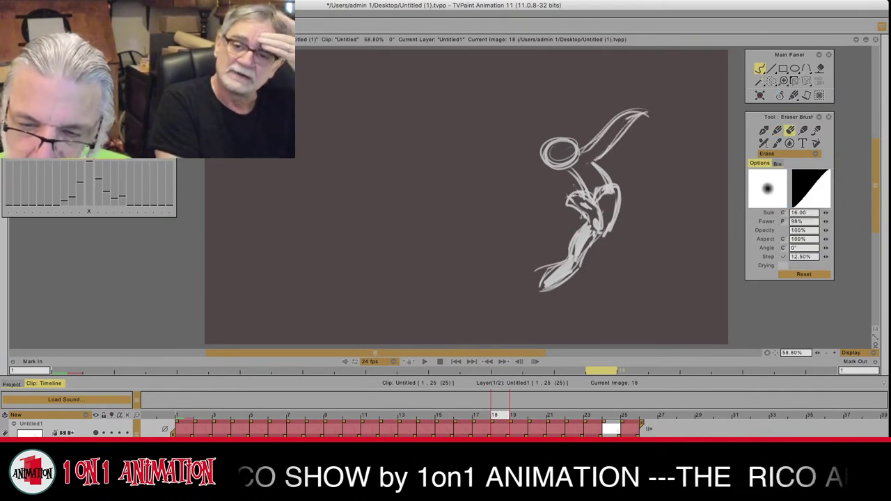
{"action": "left_click_drag", "start_coordinate": [605, 158], "coordinate": [633, 120]}
{"action": "key", "text": "e"}
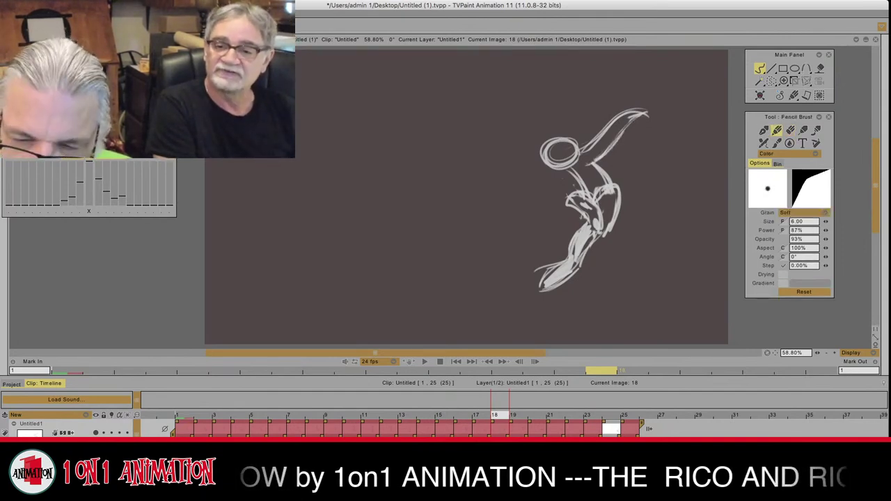
Step: Review the flow of the ear motion by flipping back and forth through frames 14 to 19
{"action": "key", "text": "Right"}
{"action": "key", "text": "Left"}
{"action": "key", "text": "Left"}
{"action": "key", "text": "Left"}
{"action": "key", "text": "Left"}
{"action": "key", "text": "Left"}
{"action": "key", "text": "Right"}
{"action": "key", "text": "Right"}
{"action": "key", "text": "Right"}
{"action": "key", "text": "Right"}
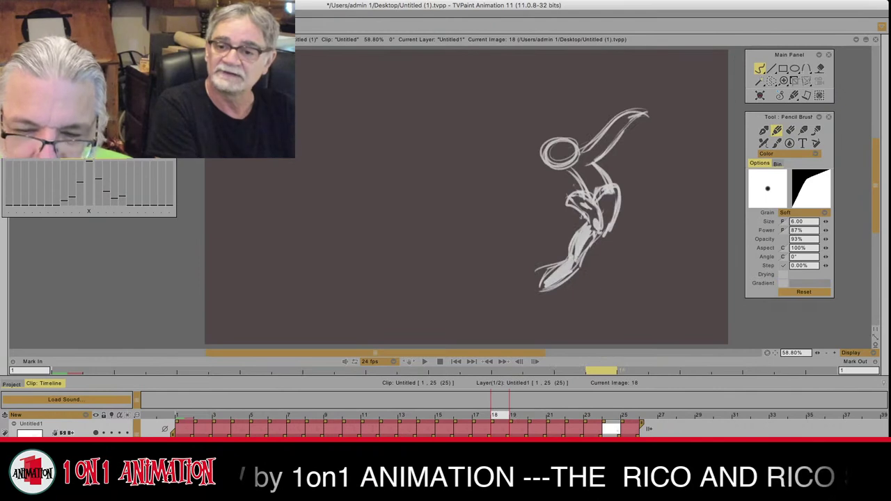
{"action": "key", "text": "Right"}
{"action": "key", "text": "Left"}
{"action": "key", "text": "Left"}
{"action": "key", "text": "Left"}
{"action": "key", "text": "Left"}
{"action": "key", "text": "Left"}
{"action": "key", "text": "Right"}
{"action": "key", "text": "Right"}
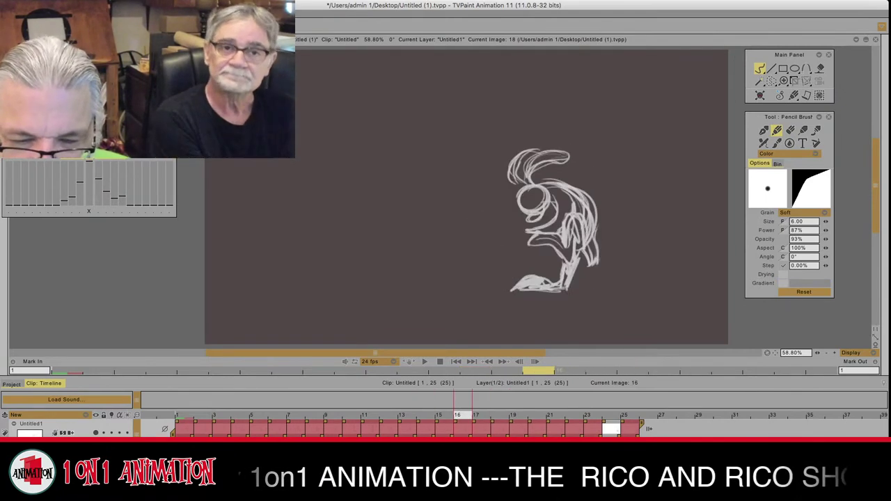
Step: Examine the crouch before the jump by flipping repeatedly through frames 11 to 15, and return to frame 18
{"action": "key", "text": "Left"}
{"action": "key", "text": "Left"}
{"action": "key", "text": "Left"}
{"action": "key", "text": "Left"}
{"action": "key", "text": "Left"}
{"action": "key", "text": "Right"}
{"action": "key", "text": "Right"}
{"action": "key", "text": "Right"}
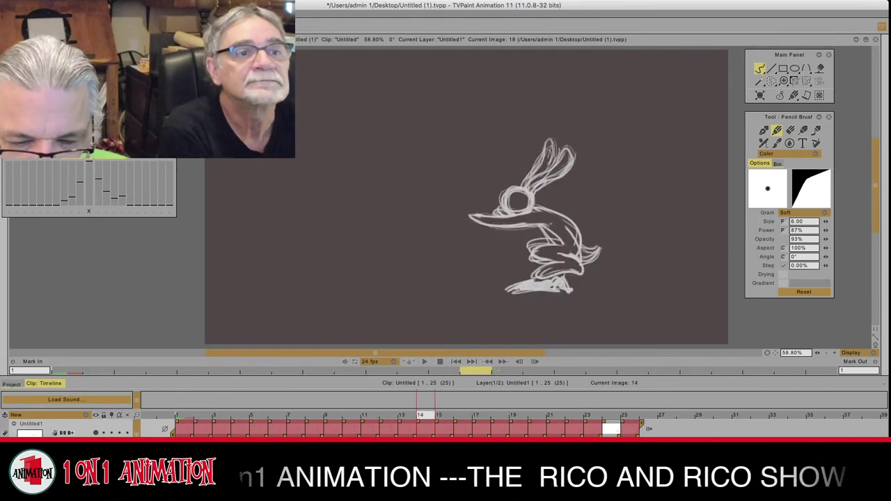
{"action": "key", "text": "Right"}
{"action": "key", "text": "Left"}
{"action": "key", "text": "Left"}
{"action": "key", "text": "Left"}
{"action": "key", "text": "Right"}
{"action": "key", "text": "Right"}
{"action": "key", "text": "Right"}
{"action": "key", "text": "Left"}
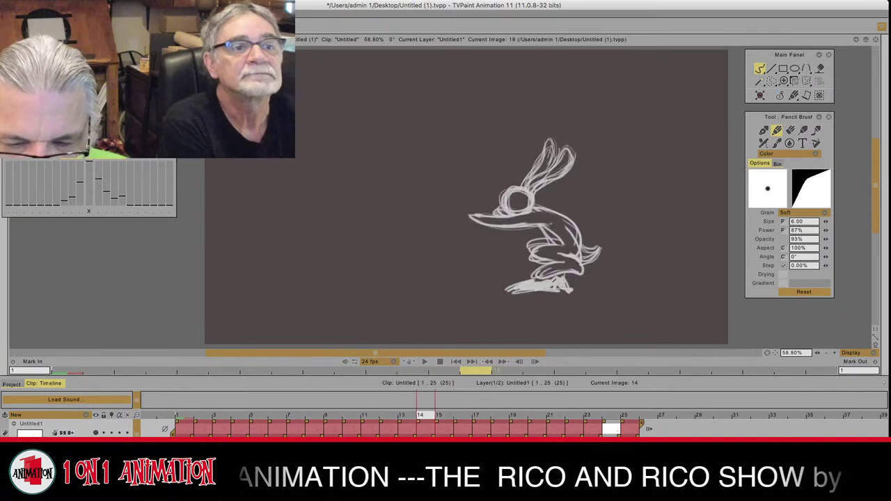
{"action": "key", "text": "Left"}
{"action": "key", "text": "Left"}
{"action": "key", "text": "Right"}
{"action": "key", "text": "Right"}
{"action": "key", "text": "Right"}
{"action": "key", "text": "Left"}
{"action": "key", "text": "Left"}
{"action": "key", "text": "Left"}
{"action": "key", "text": "Right"}
{"action": "key", "text": "Right"}
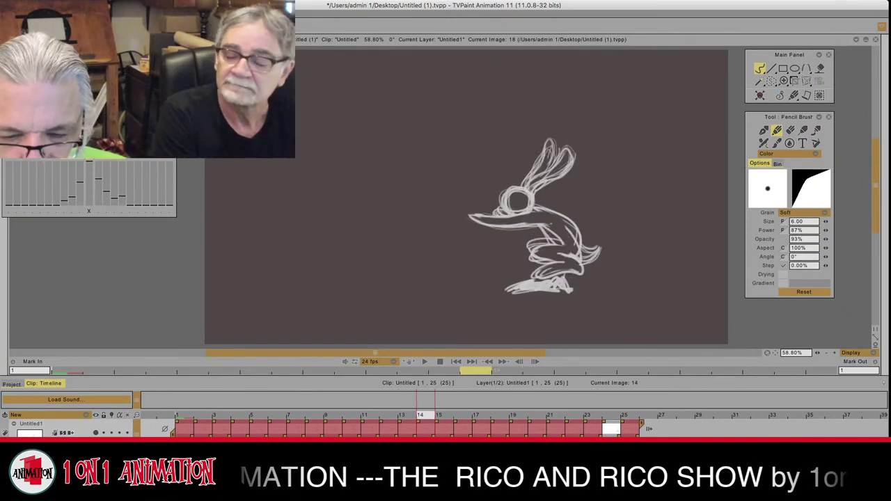
{"action": "key", "text": "Right"}
{"action": "key", "text": "Right"}
{"action": "key", "text": "Right"}
{"action": "key", "text": "Right"}
{"action": "key", "text": "Right"}
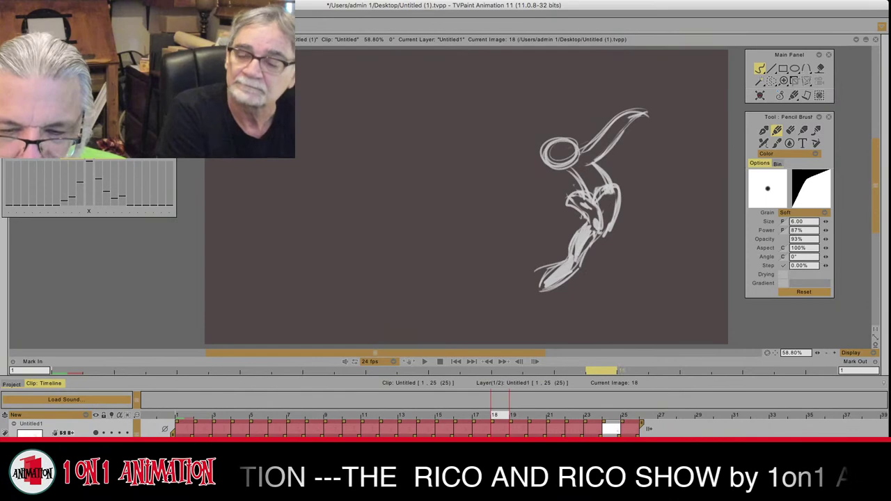
Step: Compare the raised limb and body pose on frames 18 and 19 by flipping between the neighbouring frames
{"action": "key", "text": "Left"}
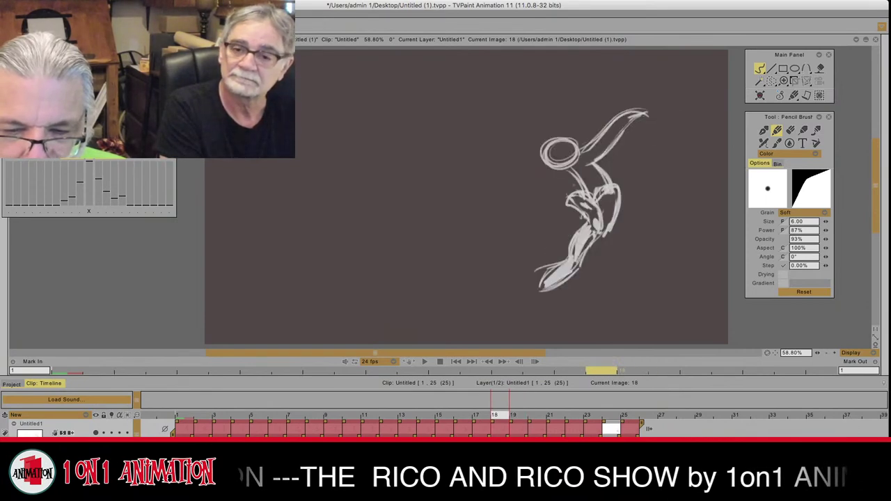
{"action": "key", "text": "Right"}
{"action": "key", "text": "Left"}
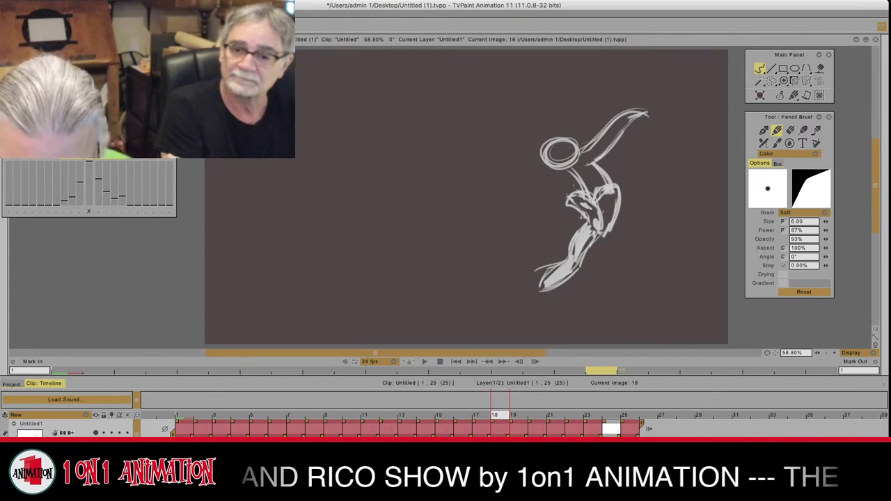
{"action": "key", "text": "Right"}
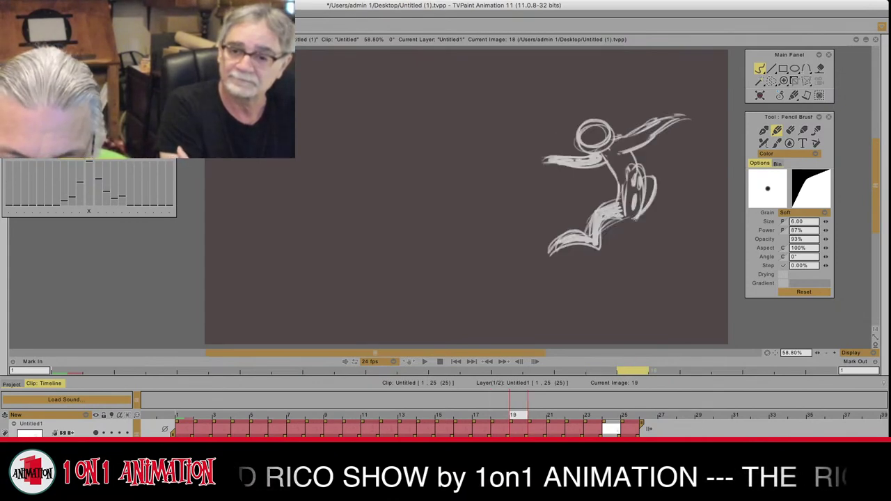
{"action": "key", "text": "Left"}
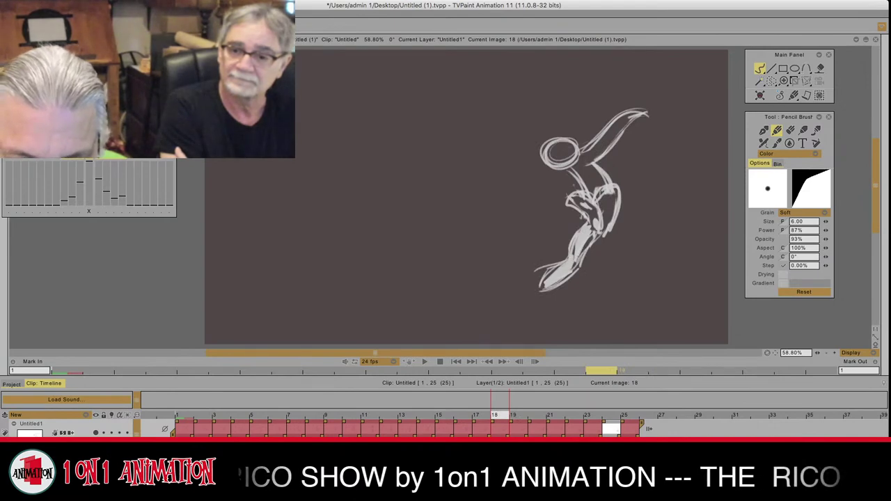
Step: Study the takeoff motion by flipping repeatedly through frames 14 to 19, and stop on frame 17
{"action": "key", "text": "Left"}
{"action": "key", "text": "Left"}
{"action": "key", "text": "Left"}
{"action": "key", "text": "Left"}
{"action": "key", "text": "Right"}
{"action": "key", "text": "Right"}
{"action": "key", "text": "Right"}
{"action": "key", "text": "Left"}
{"action": "key", "text": "Left"}
{"action": "key", "text": "Right"}
{"action": "key", "text": "Right"}
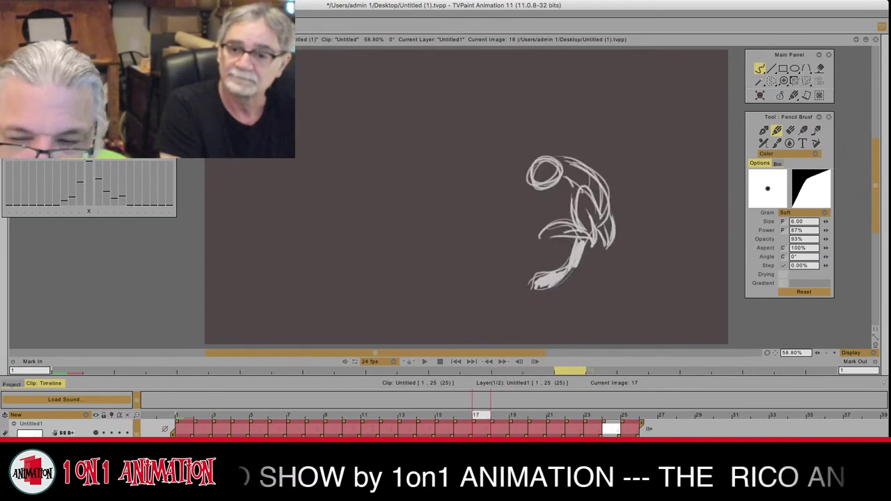
{"action": "key", "text": "Right"}
{"action": "key", "text": "Right"}
{"action": "key", "text": "Left"}
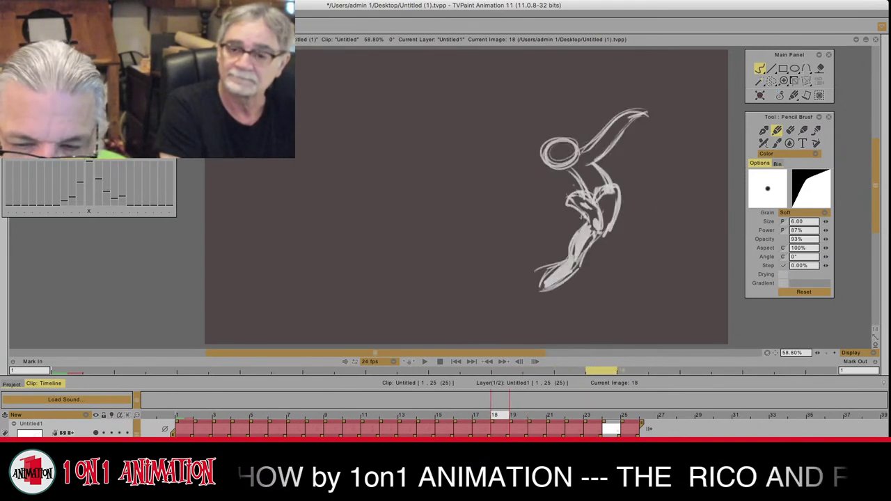
{"action": "key", "text": "Right"}
{"action": "key", "text": "Left"}
{"action": "key", "text": "Right"}
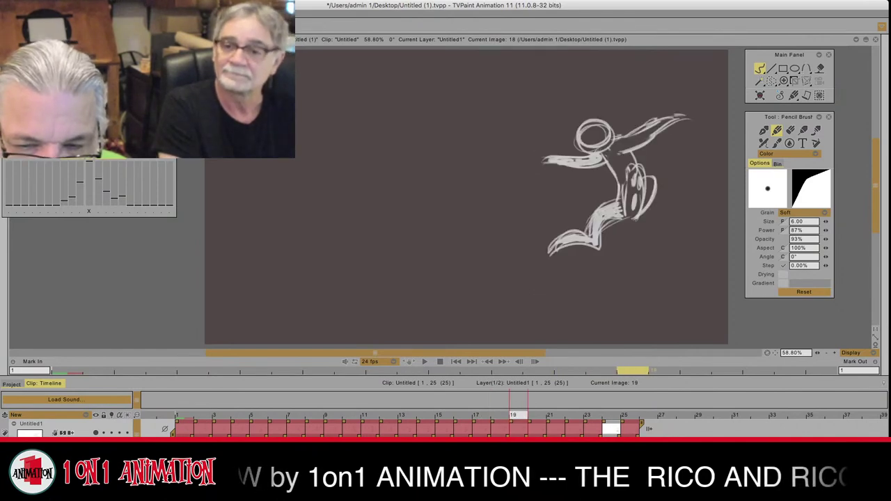
{"action": "key", "text": "Left"}
{"action": "key", "text": "Left"}
{"action": "key", "text": "Left"}
{"action": "key", "text": "Left"}
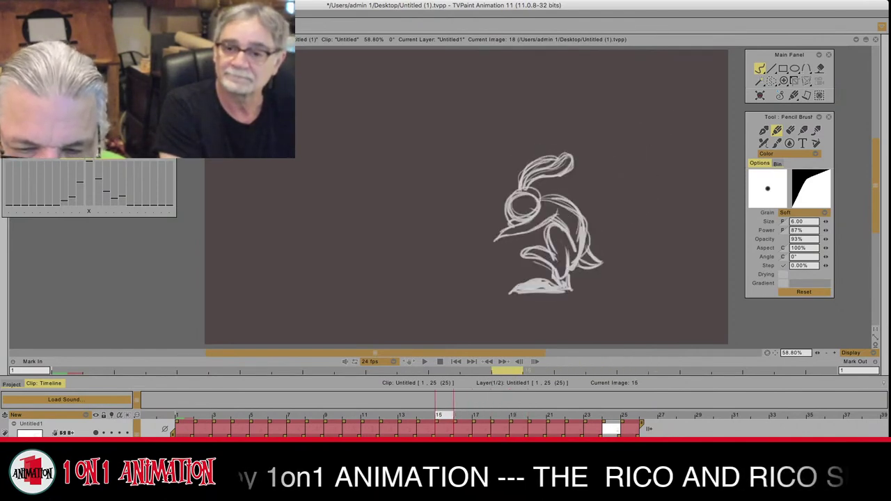
{"action": "key", "text": "Right"}
{"action": "key", "text": "Right"}
{"action": "key", "text": "Right"}
{"action": "key", "text": "Left"}
{"action": "key", "text": "Left"}
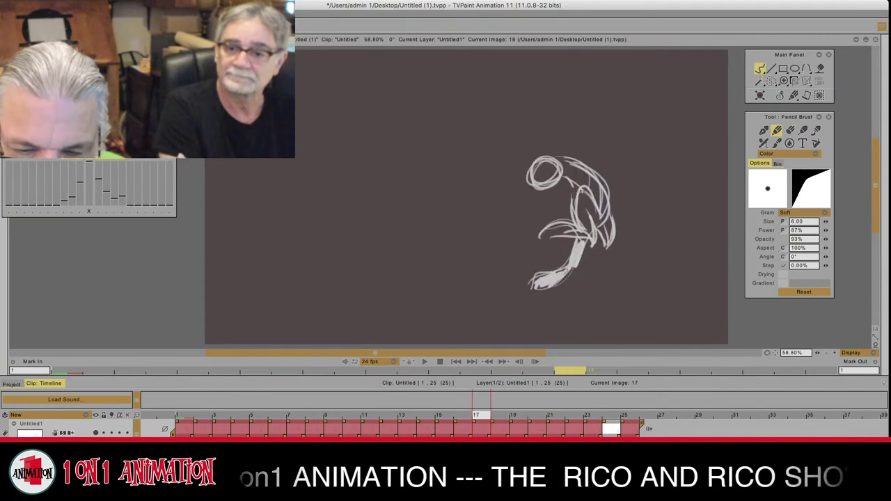
{"action": "key", "text": "Right"}
{"action": "key", "text": "Right"}
{"action": "key", "text": "Left"}
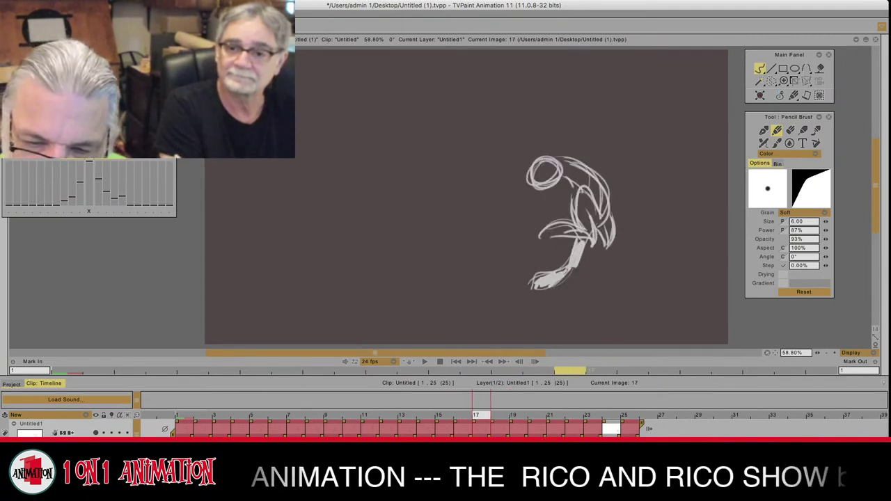
Step: Draw the arm as a long loop rising from the shoulder behind the head on frame 17, and clean up its overlapping lines
{"action": "mouse_move", "coordinate": [562, 171]}
{"action": "left_mouse_down"}
{"action": "mouse_move", "coordinate": [599, 150]}
{"action": "mouse_move", "coordinate": [589, 182]}
{"action": "mouse_move", "coordinate": [565, 197]}
{"action": "left_mouse_up"}
{"action": "mouse_move", "coordinate": [564, 195]}
{"action": "left_mouse_down"}
{"action": "mouse_move", "coordinate": [590, 161]}
{"action": "mouse_move", "coordinate": [565, 198]}
{"action": "mouse_move", "coordinate": [580, 149]}
{"action": "mouse_move", "coordinate": [585, 184]}
{"action": "mouse_move", "coordinate": [566, 179]}
{"action": "mouse_move", "coordinate": [588, 174]}
{"action": "mouse_move", "coordinate": [564, 197]}
{"action": "mouse_move", "coordinate": [594, 147]}
{"action": "left_mouse_up"}
{"action": "left_click", "coordinate": [791, 130]}
{"action": "left_click", "coordinate": [778, 130]}
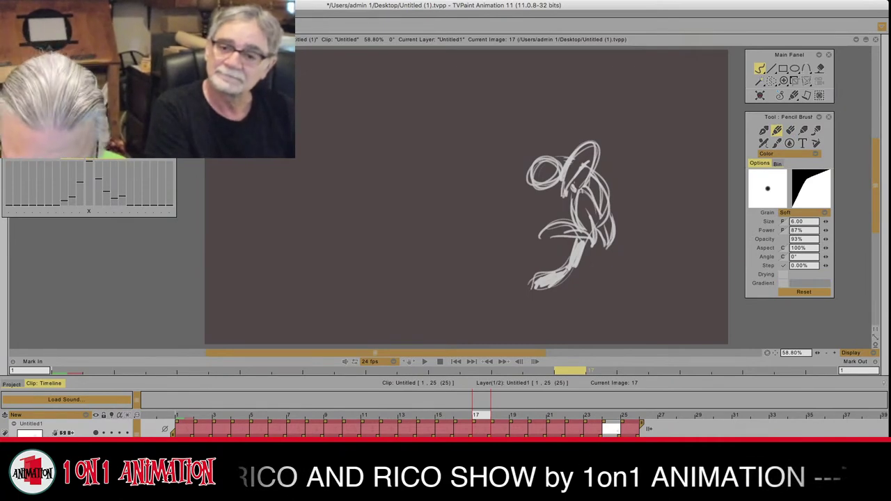
Step: Check the new arm on frame 17 by flipping back and forth through frames 14 to 18
{"action": "key", "text": "Left"}
{"action": "key", "text": "Left"}
{"action": "key", "text": "Left"}
{"action": "key", "text": "Right"}
{"action": "key", "text": "Right"}
{"action": "key", "text": "Right"}
{"action": "key", "text": "Right"}
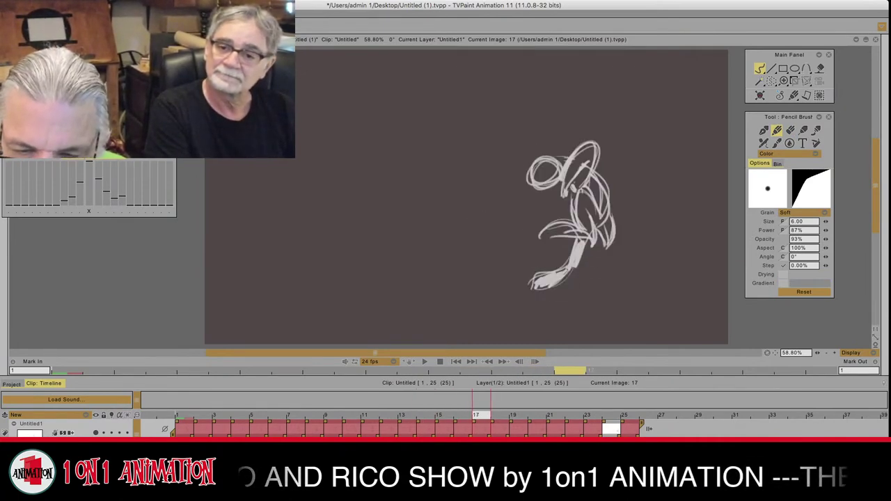
{"action": "key", "text": "Left"}
{"action": "key", "text": "Left"}
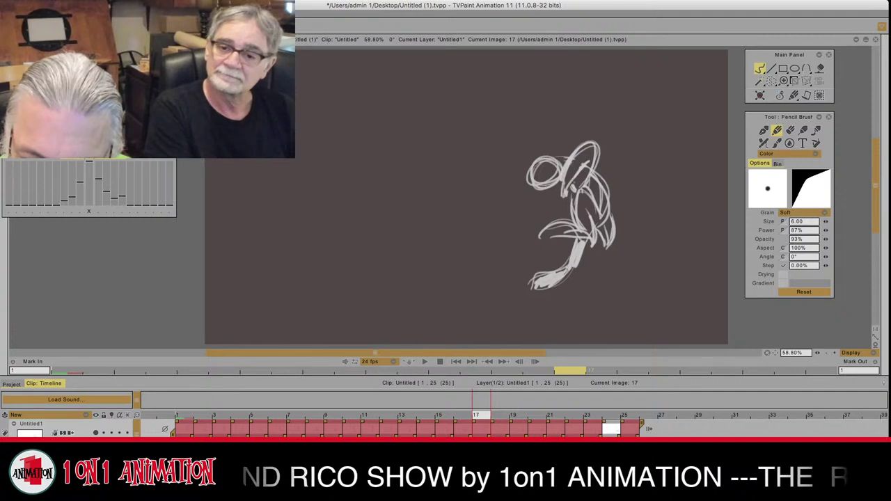
Step: Draw the muzzle under the head on frame 17 and two ears sweeping forward from the top of the head
{"action": "left_click_drag", "start_coordinate": [536, 189], "coordinate": [553, 198]}
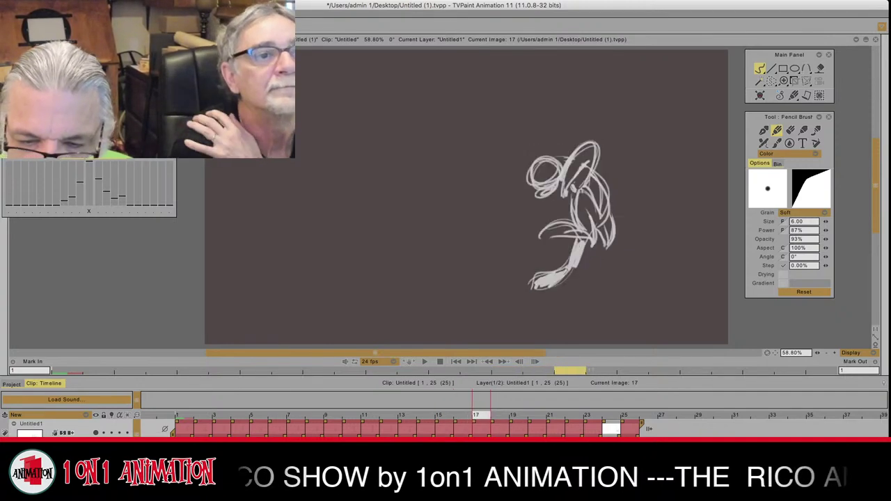
{"action": "mouse_move", "coordinate": [548, 155]}
{"action": "left_mouse_down"}
{"action": "mouse_move", "coordinate": [514, 148]}
{"action": "mouse_move", "coordinate": [487, 172]}
{"action": "mouse_move", "coordinate": [534, 156]}
{"action": "mouse_move", "coordinate": [491, 184]}
{"action": "left_mouse_up"}
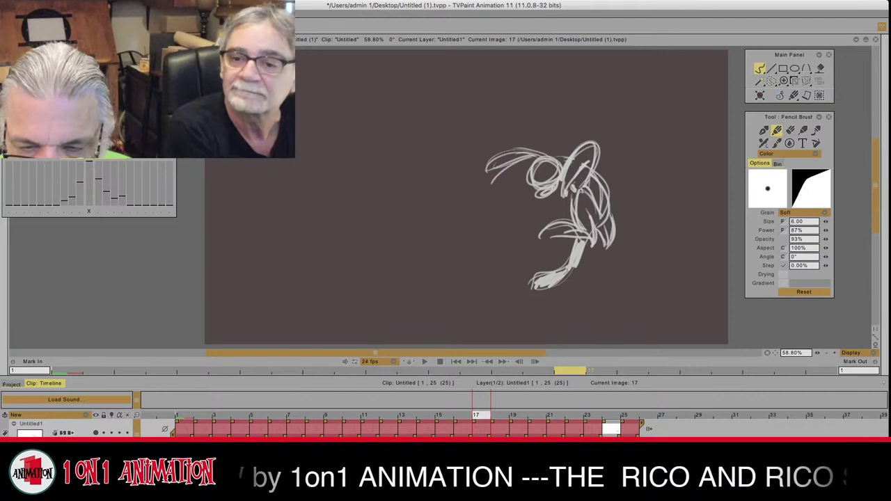
{"action": "mouse_move", "coordinate": [526, 160]}
{"action": "left_mouse_down"}
{"action": "mouse_move", "coordinate": [485, 189]}
{"action": "mouse_move", "coordinate": [504, 188]}
{"action": "left_mouse_up"}
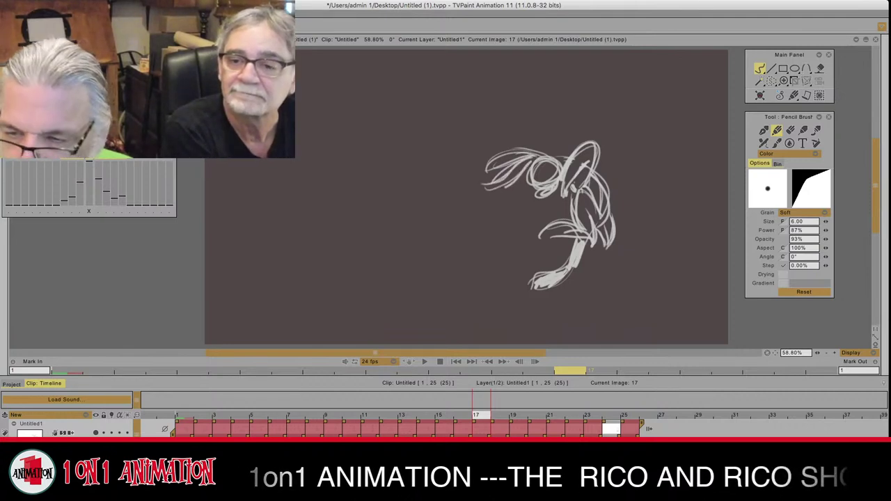
{"action": "left_click", "coordinate": [791, 130]}
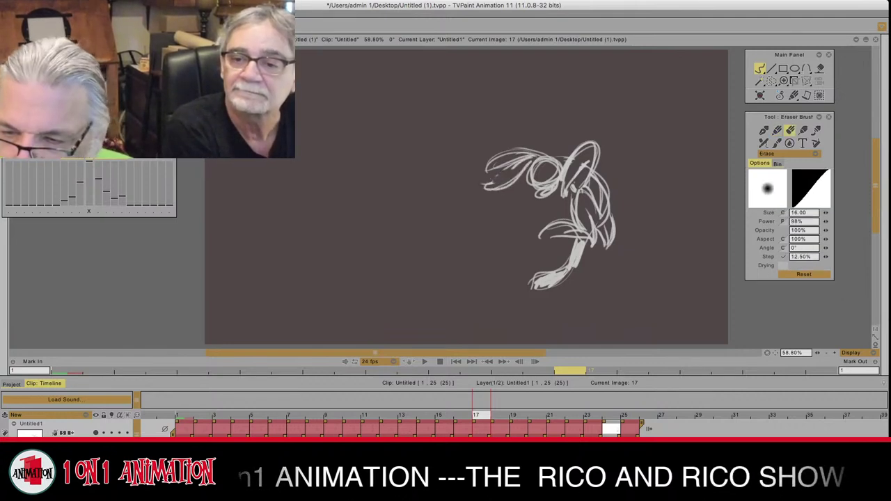
{"action": "key", "text": "e"}
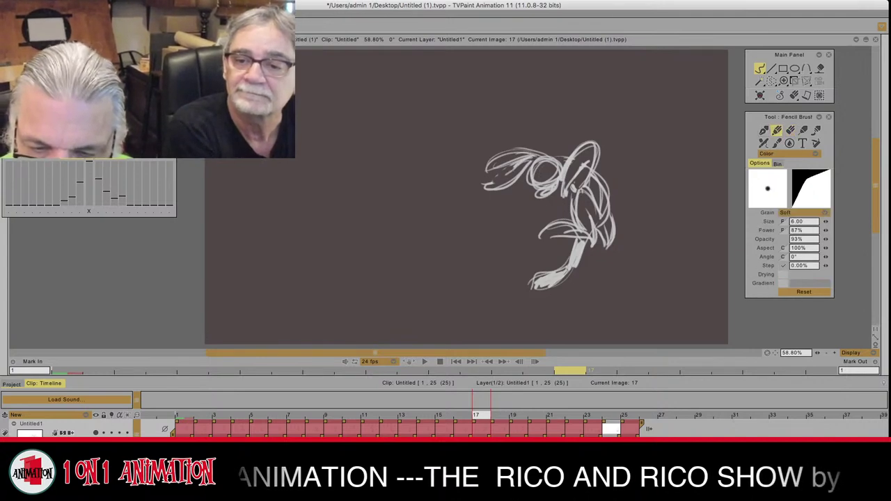
{"action": "left_click_drag", "start_coordinate": [531, 163], "coordinate": [488, 191]}
{"action": "mouse_move", "coordinate": [530, 153]}
{"action": "left_mouse_down"}
{"action": "mouse_move", "coordinate": [486, 174]}
{"action": "mouse_move", "coordinate": [527, 160]}
{"action": "left_mouse_up"}
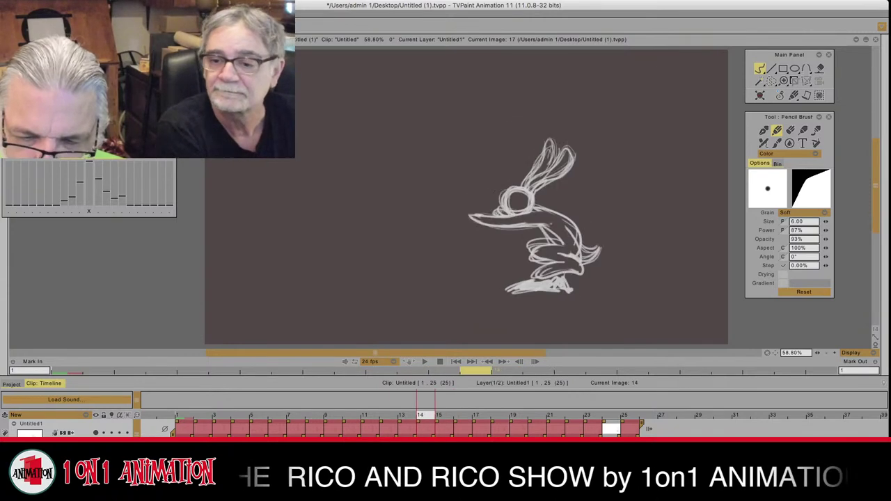
Step: Erase the ears above the head on frames 14 and 15
{"action": "key", "text": "Right"}
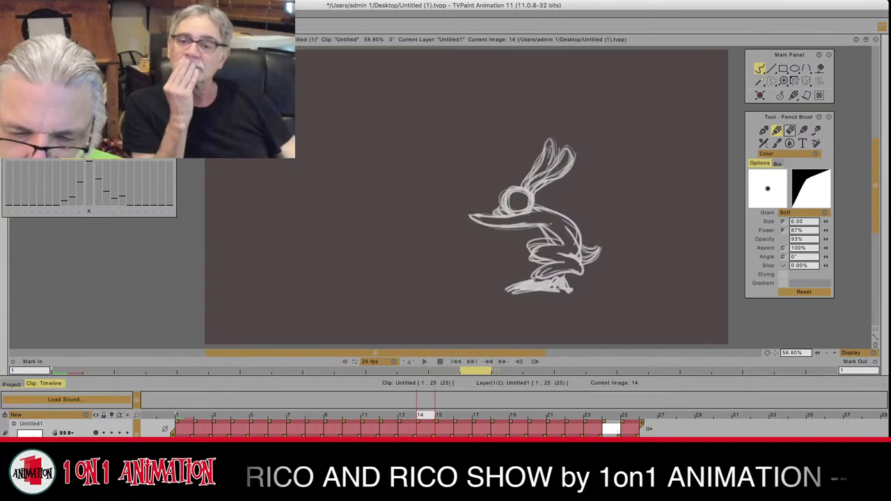
{"action": "left_click", "coordinate": [791, 131]}
{"action": "mouse_move", "coordinate": [537, 149]}
{"action": "left_mouse_down"}
{"action": "mouse_move", "coordinate": [557, 162]}
{"action": "mouse_move", "coordinate": [570, 148]}
{"action": "mouse_move", "coordinate": [524, 183]}
{"action": "left_mouse_up"}
{"action": "mouse_move", "coordinate": [572, 164]}
{"action": "left_mouse_down"}
{"action": "mouse_move", "coordinate": [544, 182]}
{"action": "mouse_move", "coordinate": [574, 163]}
{"action": "left_mouse_up"}
{"action": "mouse_move", "coordinate": [537, 187]}
{"action": "left_mouse_down"}
{"action": "mouse_move", "coordinate": [528, 192]}
{"action": "mouse_move", "coordinate": [523, 183]}
{"action": "left_mouse_up"}
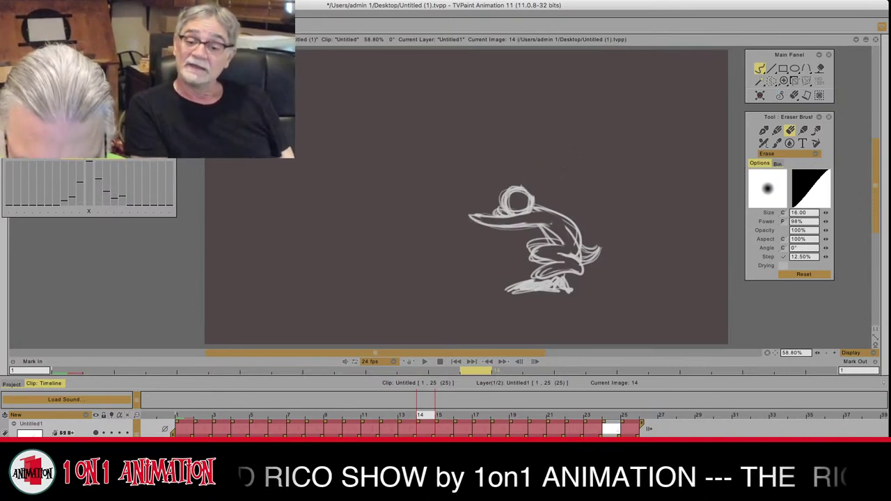
{"action": "key", "text": "Right"}
{"action": "mouse_move", "coordinate": [572, 154]}
{"action": "left_mouse_down"}
{"action": "mouse_move", "coordinate": [546, 159]}
{"action": "mouse_move", "coordinate": [524, 181]}
{"action": "mouse_move", "coordinate": [573, 167]}
{"action": "left_mouse_up"}
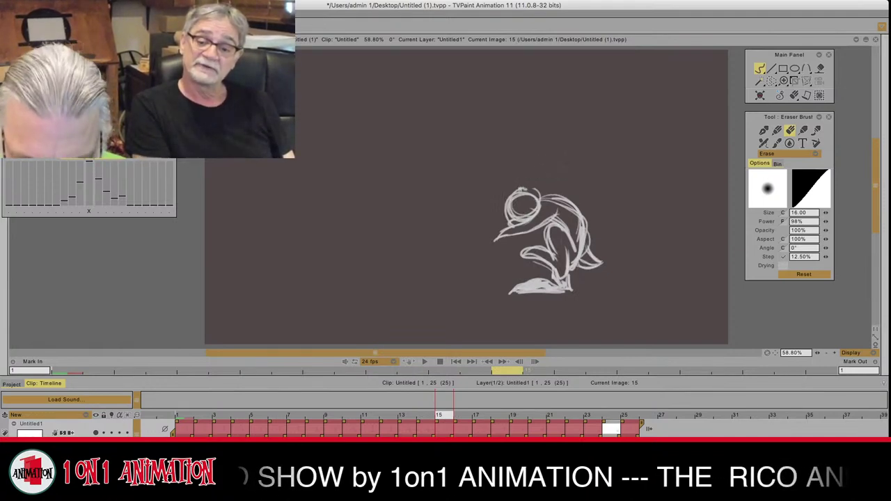
Step: Erase the ears and their leftover strokes on frame 16, and erase the forward-swept ears on frame 17
{"action": "key", "text": "Right"}
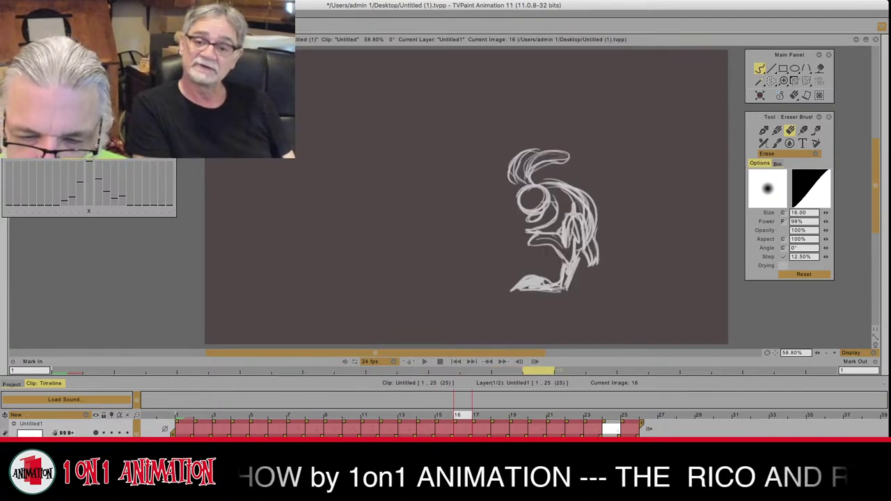
{"action": "mouse_move", "coordinate": [568, 152]}
{"action": "left_mouse_down"}
{"action": "mouse_move", "coordinate": [517, 158]}
{"action": "mouse_move", "coordinate": [514, 172]}
{"action": "mouse_move", "coordinate": [561, 162]}
{"action": "left_mouse_up"}
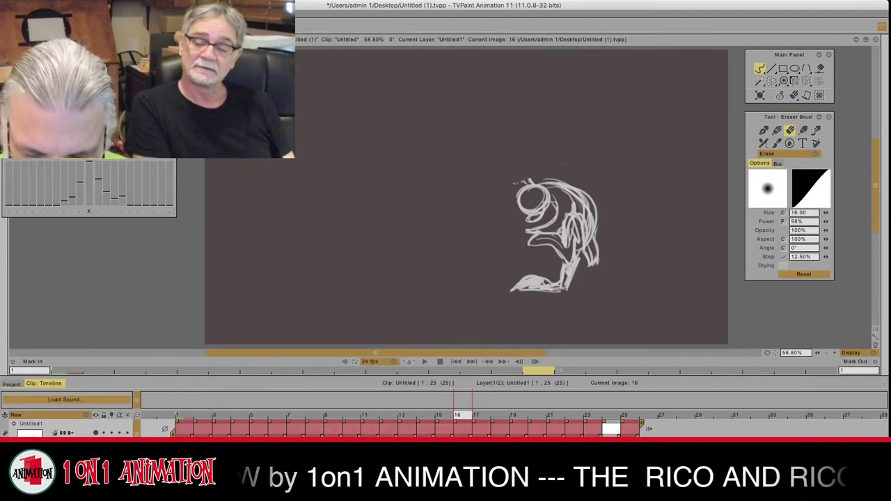
{"action": "left_click_drag", "start_coordinate": [514, 181], "coordinate": [533, 184]}
{"action": "key", "text": "Left"}
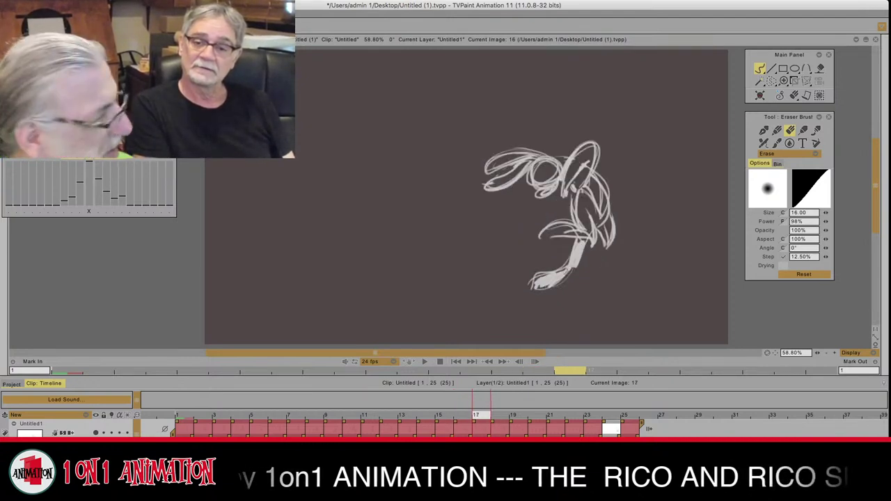
{"action": "key", "text": "Left"}
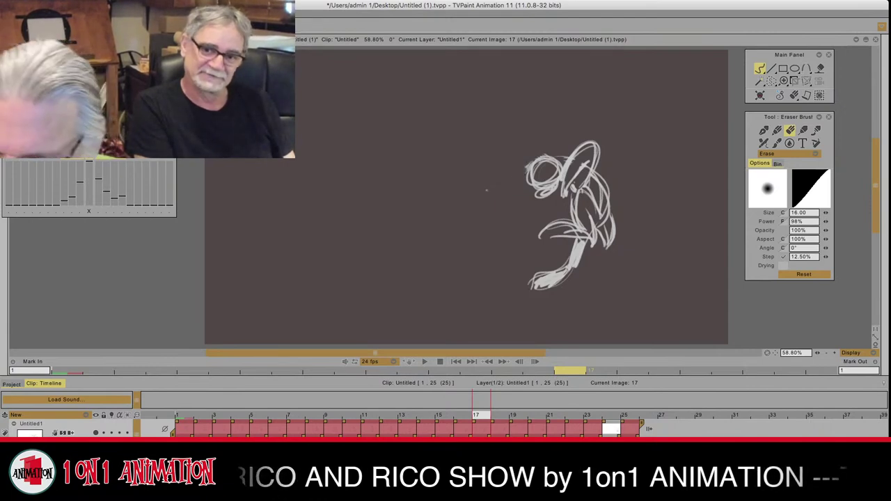
Step: Redraw the ears on frame 17 curving forward and drooping down in front of the face
{"action": "left_click", "coordinate": [777, 131]}
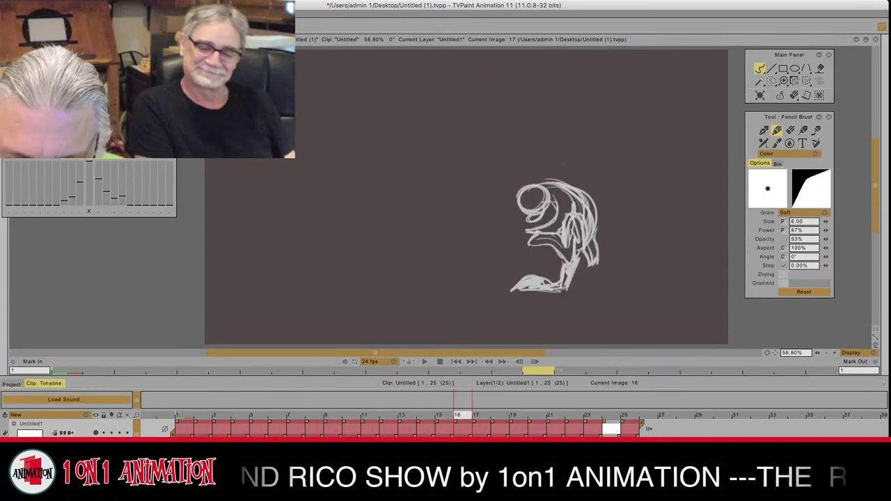
{"action": "mouse_move", "coordinate": [546, 157]}
{"action": "left_mouse_down"}
{"action": "mouse_move", "coordinate": [508, 175]}
{"action": "mouse_move", "coordinate": [493, 189]}
{"action": "mouse_move", "coordinate": [495, 202]}
{"action": "mouse_move", "coordinate": [507, 188]}
{"action": "mouse_move", "coordinate": [496, 202]}
{"action": "left_mouse_up"}
{"action": "mouse_move", "coordinate": [517, 165]}
{"action": "left_mouse_down"}
{"action": "mouse_move", "coordinate": [493, 190]}
{"action": "mouse_move", "coordinate": [513, 193]}
{"action": "mouse_move", "coordinate": [505, 205]}
{"action": "mouse_move", "coordinate": [527, 171]}
{"action": "left_mouse_up"}
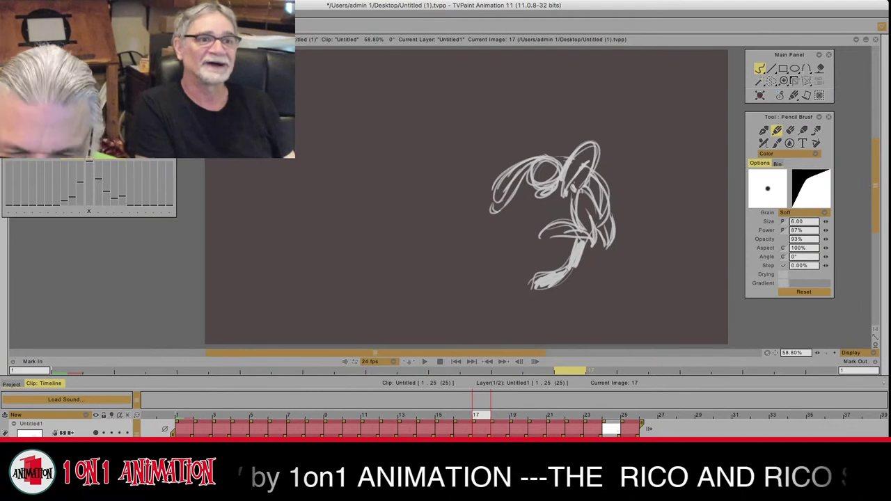
Step: Review the ear positions leading into the crouch by flipping back from frame 17 to frame 11 and forward again
{"action": "key", "text": "Left"}
{"action": "key", "text": "Left"}
{"action": "key", "text": "Left"}
{"action": "key", "text": "Left"}
{"action": "key", "text": "Left"}
{"action": "key", "text": "Left"}
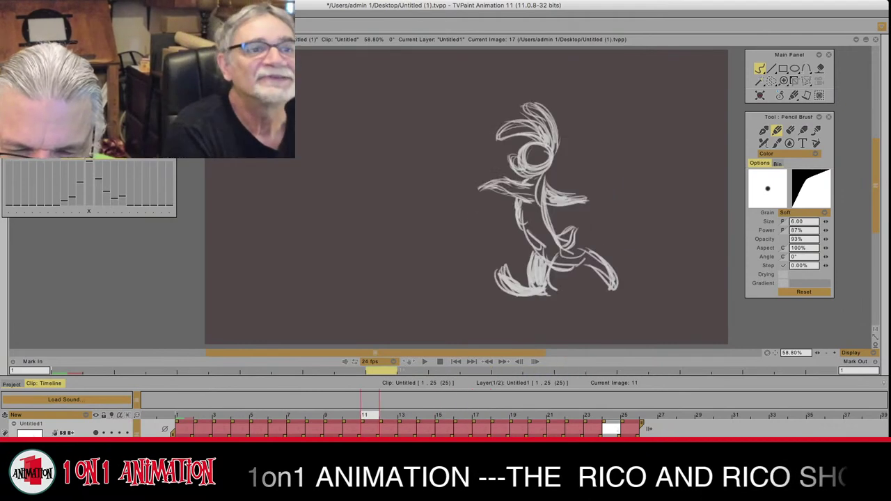
{"action": "key", "text": "Right"}
{"action": "key", "text": "Right"}
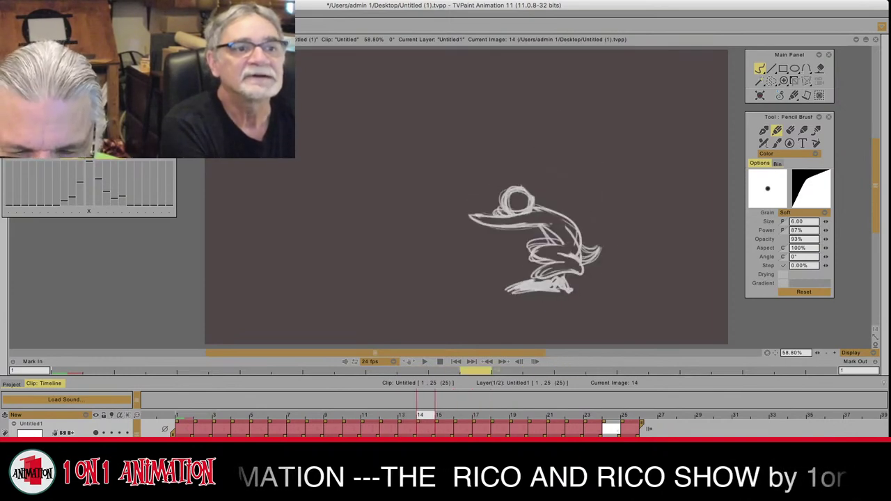
Step: Redraw the two ears above the head on frame 14, comparing their placement with frame 13
{"action": "mouse_move", "coordinate": [569, 148]}
{"action": "left_mouse_down"}
{"action": "mouse_move", "coordinate": [524, 189]}
{"action": "mouse_move", "coordinate": [568, 147]}
{"action": "mouse_move", "coordinate": [524, 188]}
{"action": "mouse_move", "coordinate": [548, 155]}
{"action": "mouse_move", "coordinate": [522, 174]}
{"action": "mouse_move", "coordinate": [550, 140]}
{"action": "mouse_move", "coordinate": [521, 186]}
{"action": "mouse_move", "coordinate": [553, 142]}
{"action": "left_mouse_up"}
{"action": "key", "text": "Left"}
{"action": "key", "text": "Right"}
{"action": "mouse_move", "coordinate": [523, 173]}
{"action": "left_mouse_down"}
{"action": "mouse_move", "coordinate": [519, 186]}
{"action": "mouse_move", "coordinate": [568, 149]}
{"action": "mouse_move", "coordinate": [537, 171]}
{"action": "left_mouse_up"}
{"action": "key", "text": "Left"}
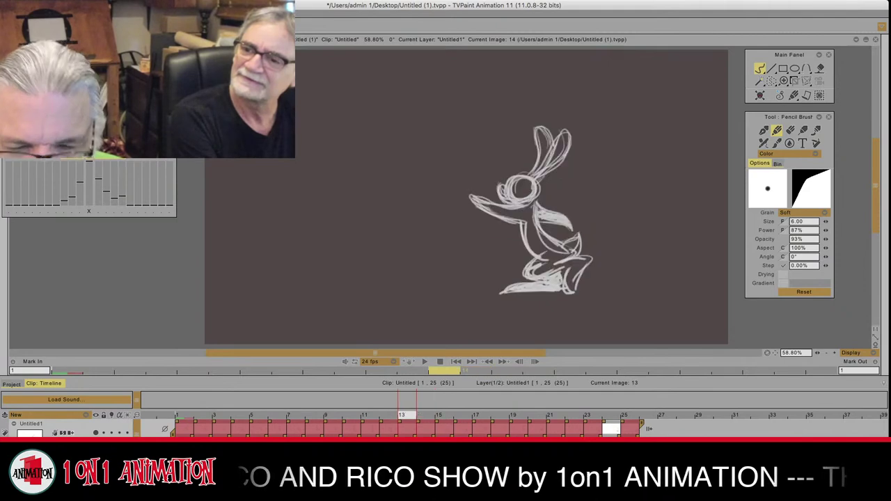
Step: Redraw the ears on frame 15 with one curling forward over the head and the other bent back, following the preceding frames
{"action": "key", "text": "Right"}
{"action": "key", "text": "Right"}
{"action": "key", "text": "Left"}
{"action": "key", "text": "Left"}
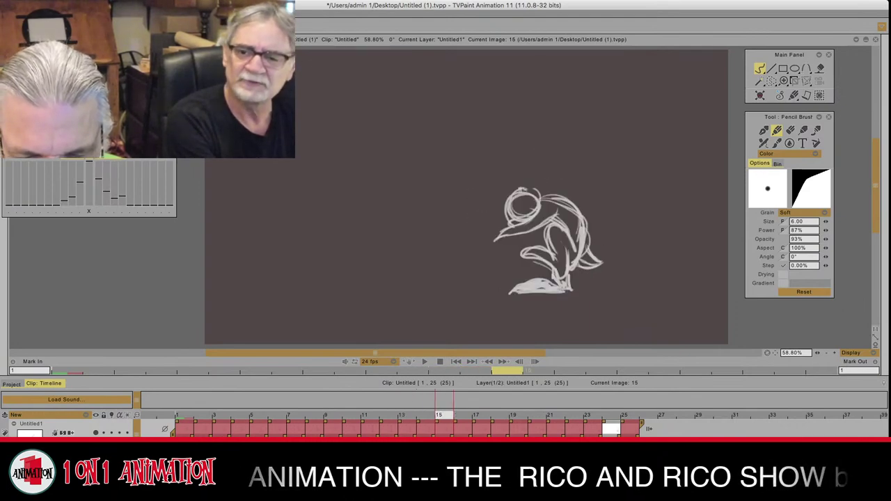
{"action": "mouse_move", "coordinate": [523, 188]}
{"action": "left_mouse_down"}
{"action": "mouse_move", "coordinate": [556, 163]}
{"action": "mouse_move", "coordinate": [523, 181]}
{"action": "mouse_move", "coordinate": [511, 174]}
{"action": "mouse_move", "coordinate": [550, 160]}
{"action": "mouse_move", "coordinate": [519, 182]}
{"action": "mouse_move", "coordinate": [550, 174]}
{"action": "mouse_move", "coordinate": [500, 183]}
{"action": "mouse_move", "coordinate": [536, 168]}
{"action": "mouse_move", "coordinate": [496, 185]}
{"action": "mouse_move", "coordinate": [505, 200]}
{"action": "left_mouse_up"}
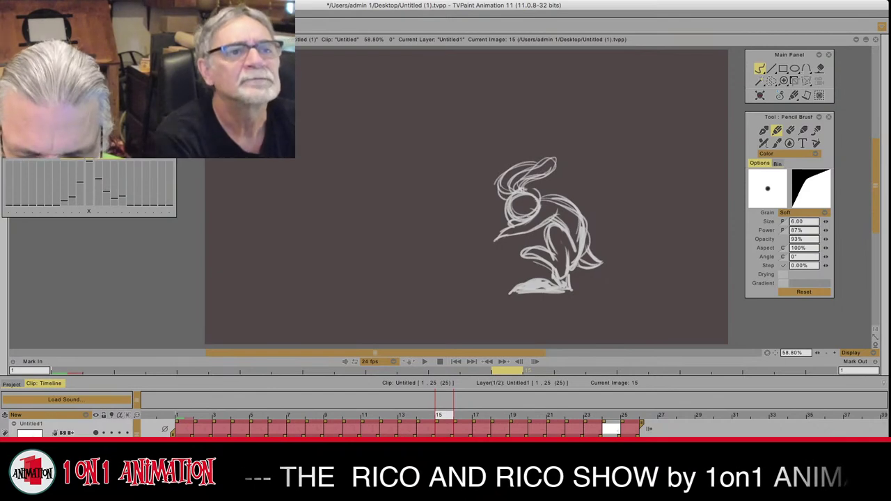
Step: Review the redrawn ears by flipping back and forth through the crouch and takeoff frames around 13 to 17
{"action": "key", "text": "Left"}
{"action": "key", "text": "Left"}
{"action": "key", "text": "Right"}
{"action": "key", "text": "Right"}
{"action": "key", "text": "Right"}
{"action": "key", "text": "Right"}
{"action": "key", "text": "Right"}
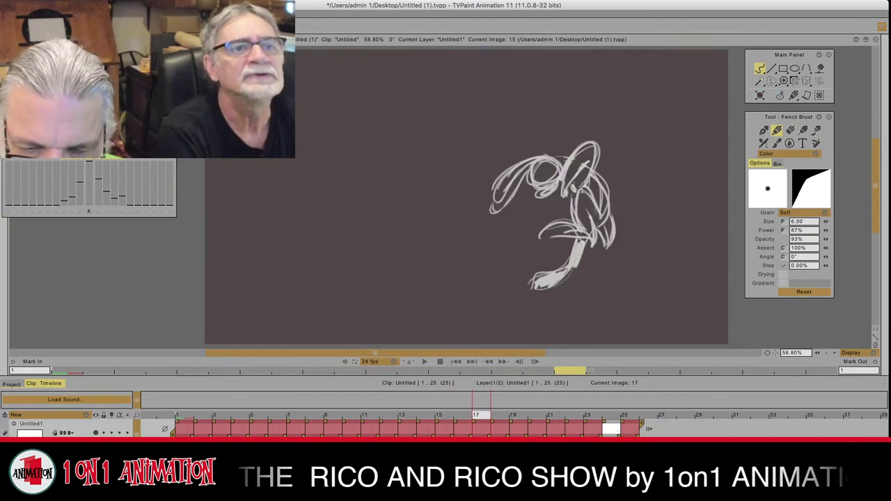
{"action": "key", "text": "Left"}
{"action": "key", "text": "Left"}
{"action": "key", "text": "Left"}
{"action": "key", "text": "Left"}
{"action": "key", "text": "Left"}
{"action": "key", "text": "Left"}
{"action": "key", "text": "Left"}
{"action": "key", "text": "Left"}
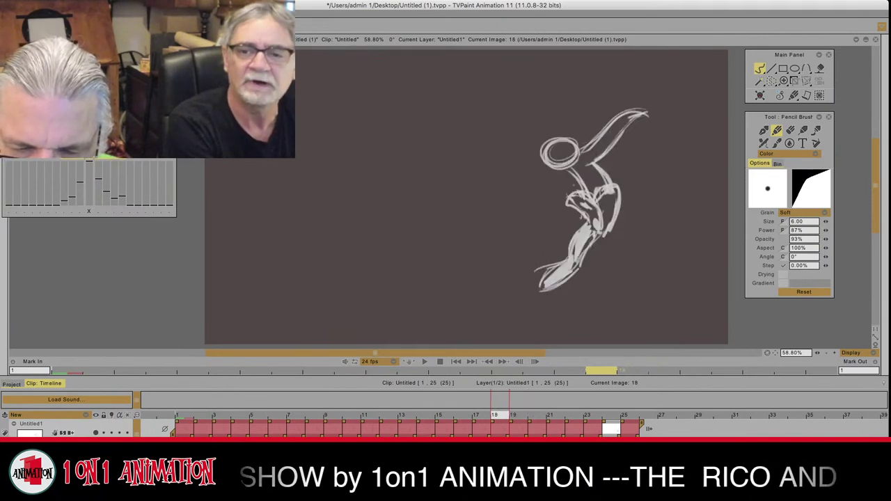
Step: Sketch the forward arm on frame 18, angling down and ahead from the shoulder, and compare it with frame 19
{"action": "mouse_move", "coordinate": [562, 172]}
{"action": "left_mouse_down"}
{"action": "mouse_move", "coordinate": [529, 196]}
{"action": "mouse_move", "coordinate": [531, 216]}
{"action": "left_mouse_up"}
{"action": "mouse_move", "coordinate": [565, 180]}
{"action": "left_mouse_down"}
{"action": "mouse_move", "coordinate": [543, 194]}
{"action": "mouse_move", "coordinate": [552, 188]}
{"action": "left_mouse_up"}
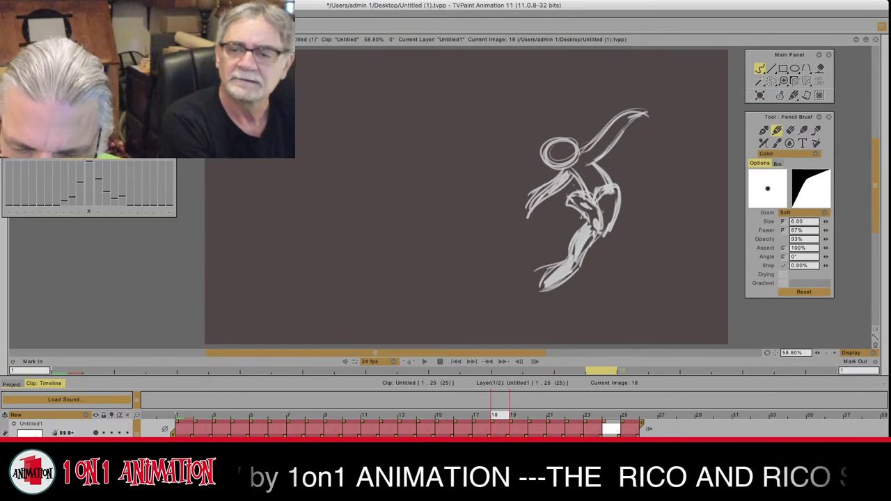
{"action": "key", "text": "Right"}
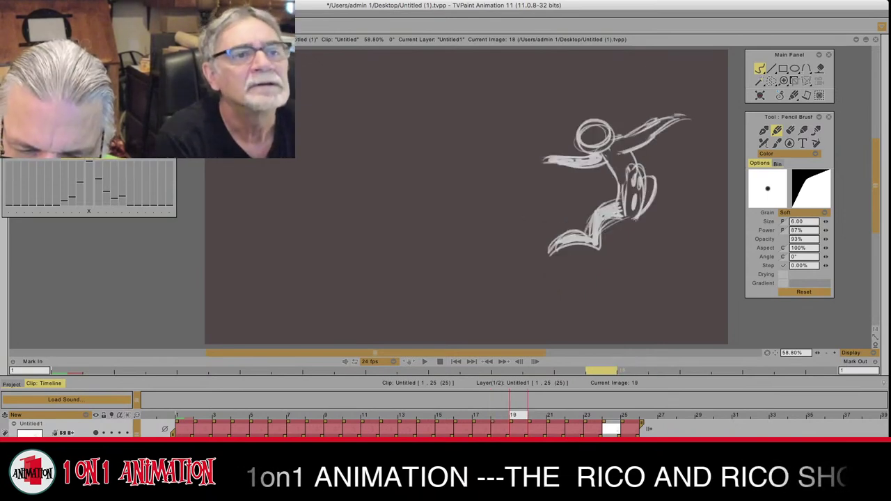
Step: Review the arm motion by flipping back to frame 13 and forward through frame 19
{"action": "key", "text": "Left"}
{"action": "key", "text": "Left"}
{"action": "key", "text": "Left"}
{"action": "key", "text": "Left"}
{"action": "key", "text": "Left"}
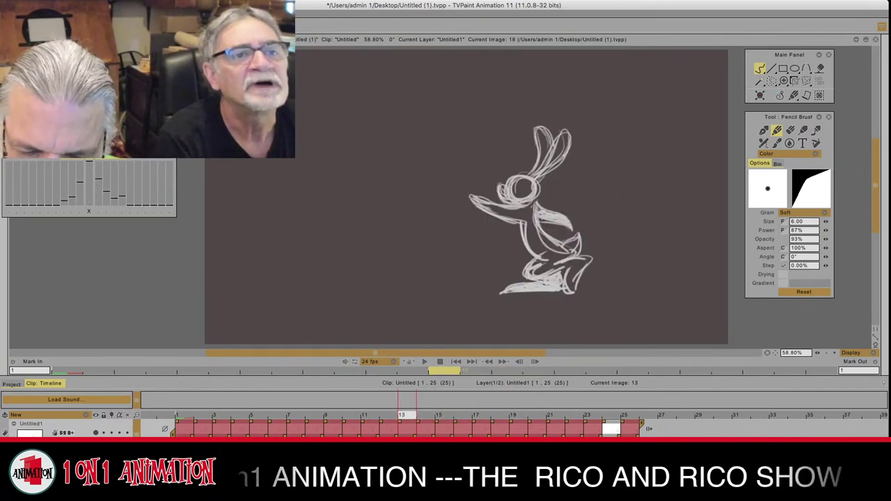
{"action": "key", "text": "Right"}
{"action": "key", "text": "Right"}
{"action": "key", "text": "Right"}
{"action": "key", "text": "Right"}
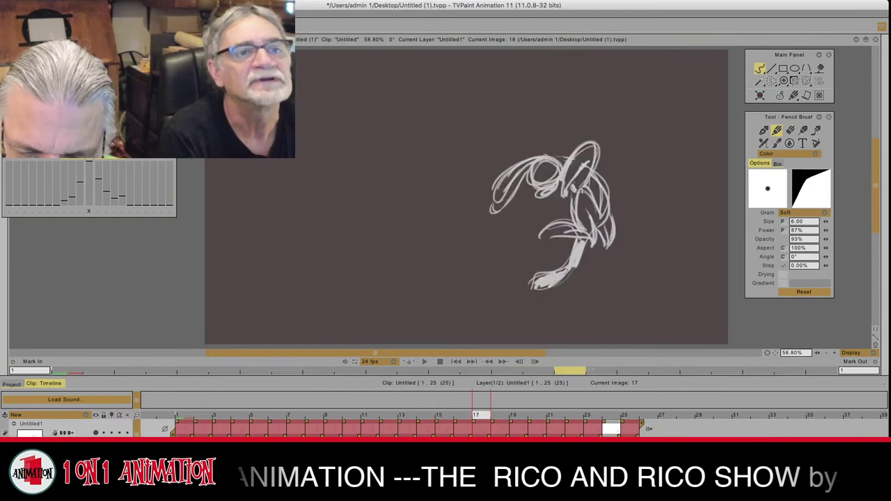
{"action": "key", "text": "Right"}
{"action": "key", "text": "Right"}
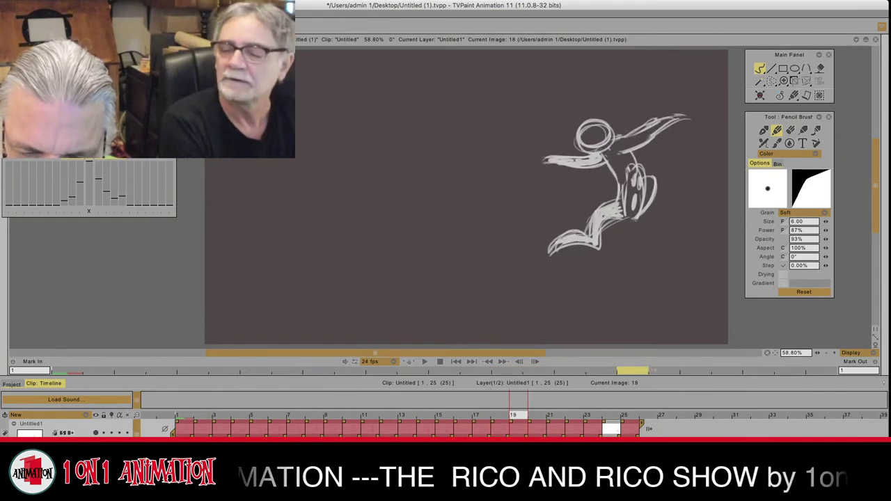
Step: Sketch an arm on frame 17 reaching down and forward beneath the head
{"action": "key", "text": "Left"}
{"action": "key", "text": "Left"}
{"action": "left_click_drag", "start_coordinate": [542, 197], "coordinate": [515, 219]}
{"action": "left_click_drag", "start_coordinate": [530, 209], "coordinate": [510, 223]}
{"action": "left_click_drag", "start_coordinate": [560, 190], "coordinate": [515, 222]}
{"action": "left_click_drag", "start_coordinate": [548, 202], "coordinate": [536, 213]}
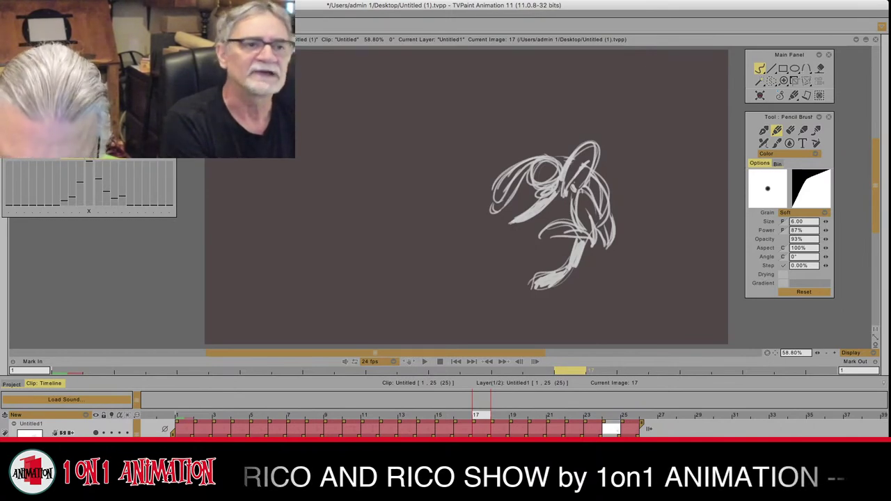
Step: Examine how the arms travel by flipping back and forth through frames 11 to 18
{"action": "key", "text": "Right"}
{"action": "key", "text": "Left"}
{"action": "key", "text": "Left"}
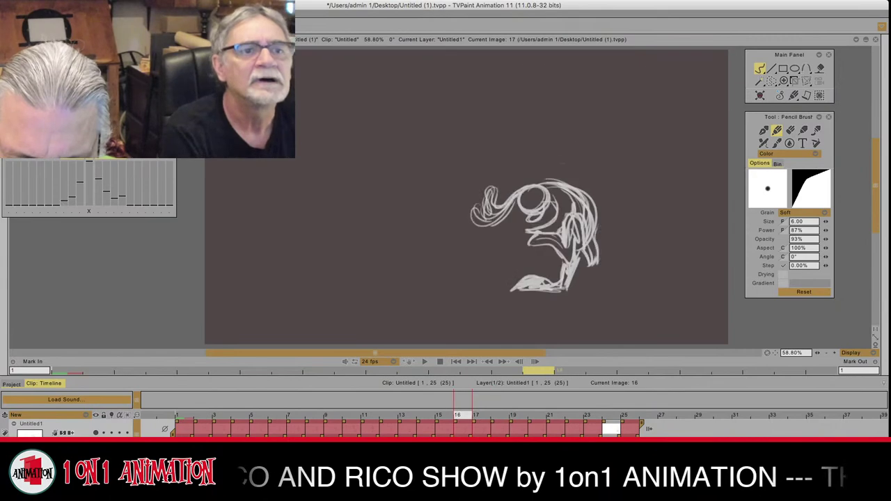
{"action": "key", "text": "Left"}
{"action": "key", "text": "Left"}
{"action": "key", "text": "Left"}
{"action": "key", "text": "Left"}
{"action": "key", "text": "Left"}
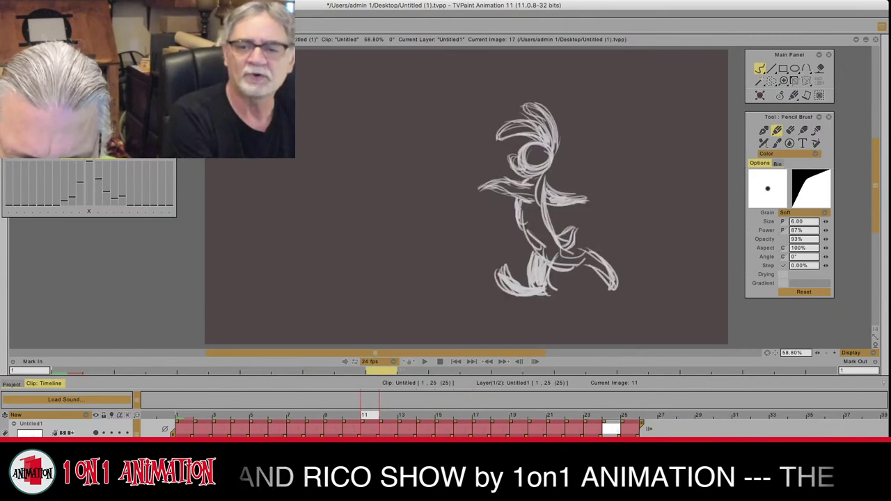
{"action": "key", "text": "Right"}
{"action": "key", "text": "Right"}
{"action": "key", "text": "Right"}
{"action": "key", "text": "Right"}
{"action": "key", "text": "Left"}
{"action": "key", "text": "Left"}
{"action": "key", "text": "Left"}
{"action": "key", "text": "Left"}
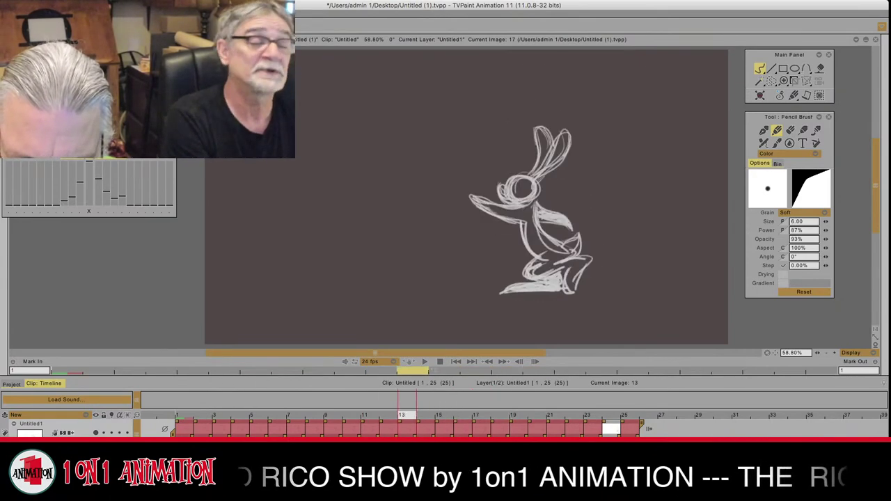
{"action": "key", "text": "Right"}
{"action": "key", "text": "Right"}
{"action": "key", "text": "Right"}
{"action": "key", "text": "Left"}
{"action": "key", "text": "Left"}
{"action": "key", "text": "Left"}
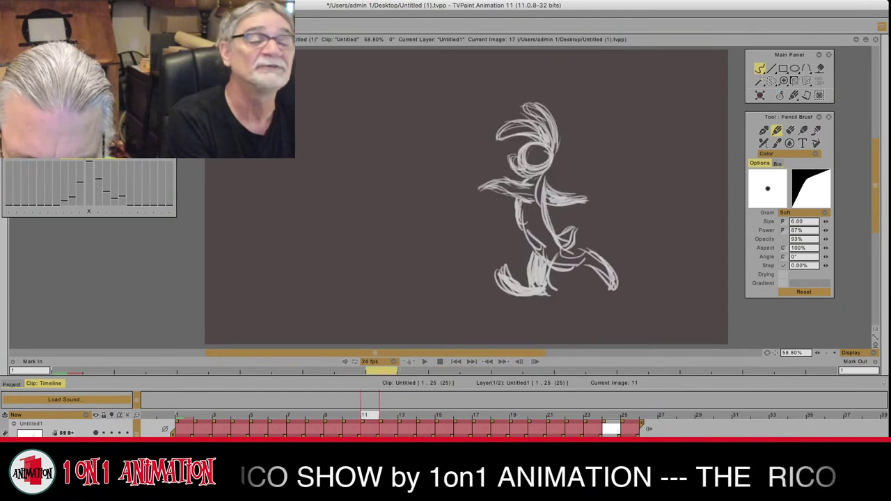
Step: Erase the rear arm behind the back on frame 13
{"action": "key", "text": "Right"}
{"action": "key", "text": "Right"}
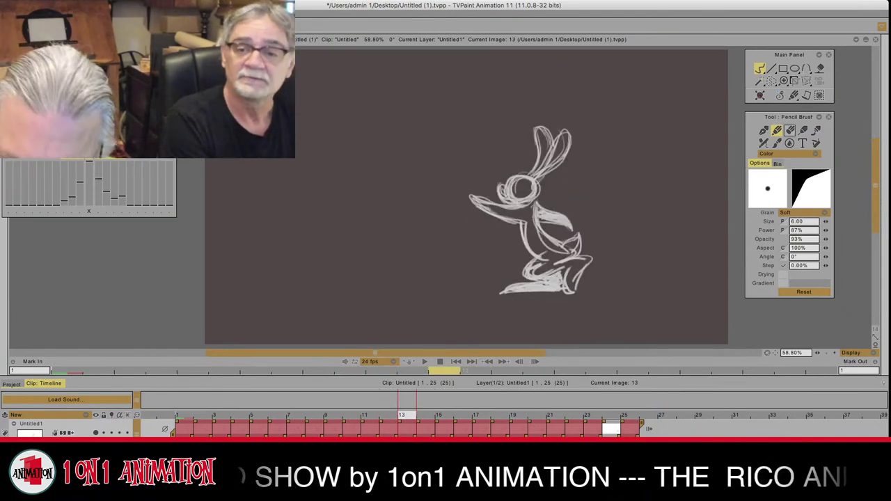
{"action": "left_click", "coordinate": [791, 130]}
{"action": "mouse_move", "coordinate": [551, 208]}
{"action": "left_mouse_down"}
{"action": "mouse_move", "coordinate": [545, 222]}
{"action": "mouse_move", "coordinate": [539, 204]}
{"action": "mouse_move", "coordinate": [570, 227]}
{"action": "left_mouse_up"}
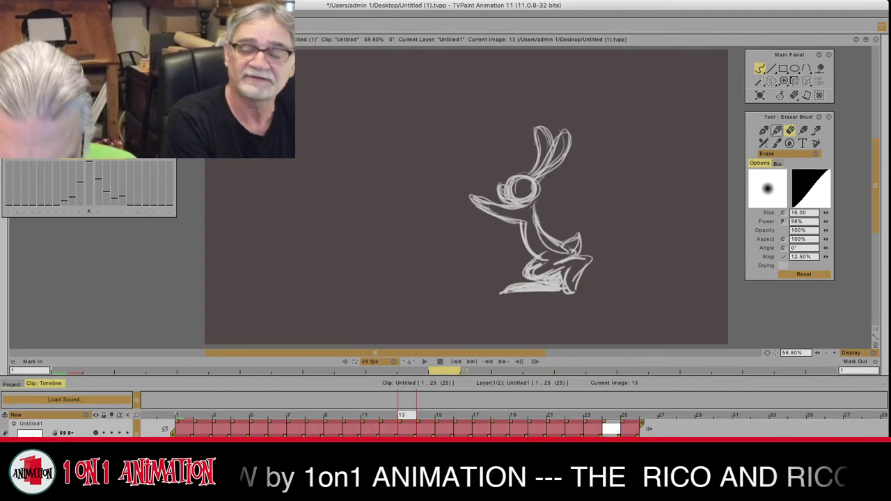
{"action": "left_click", "coordinate": [777, 131]}
Step: Redraw the rear arm on frame 13 as a slimmer shape, guided by frame 12, and erase its excess upper lines
{"action": "key", "text": "Left"}
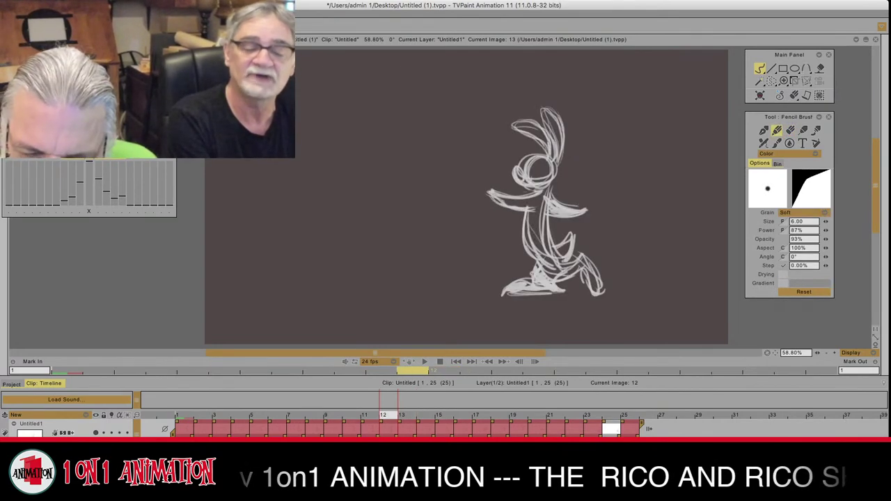
{"action": "key", "text": "Right"}
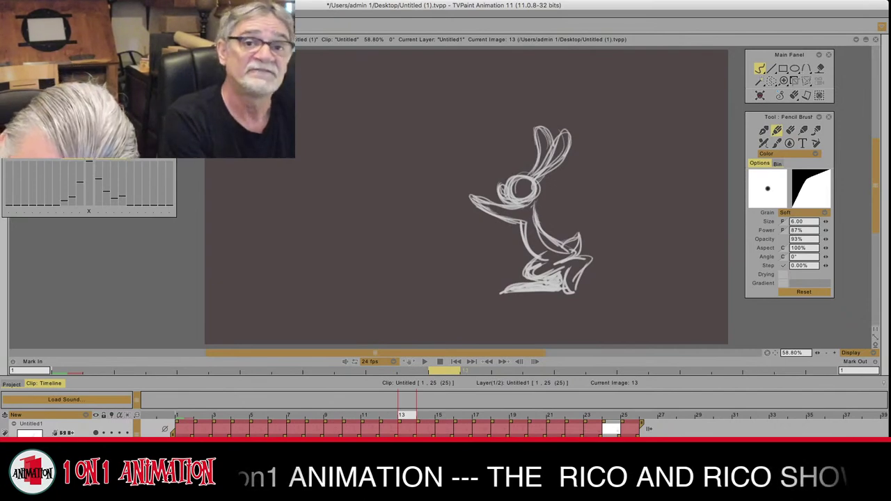
{"action": "mouse_move", "coordinate": [561, 224]}
{"action": "left_mouse_down"}
{"action": "mouse_move", "coordinate": [571, 220]}
{"action": "mouse_move", "coordinate": [544, 232]}
{"action": "left_mouse_up"}
{"action": "mouse_move", "coordinate": [571, 223]}
{"action": "left_mouse_down"}
{"action": "mouse_move", "coordinate": [544, 233]}
{"action": "mouse_move", "coordinate": [558, 227]}
{"action": "mouse_move", "coordinate": [550, 230]}
{"action": "left_mouse_up"}
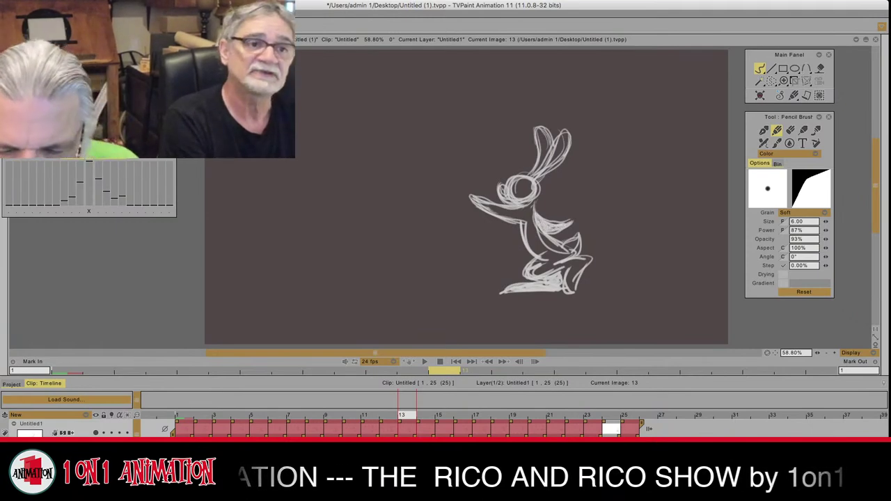
{"action": "left_click", "coordinate": [790, 131]}
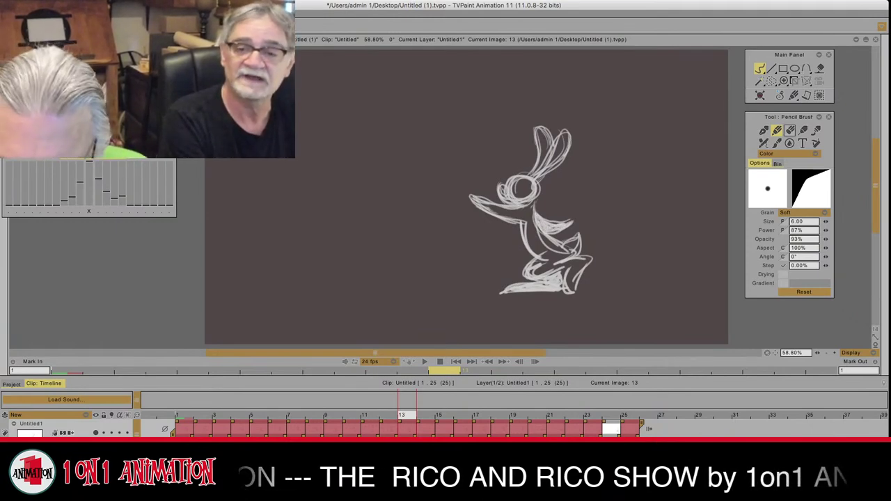
{"action": "left_click_drag", "start_coordinate": [567, 221], "coordinate": [550, 224]}
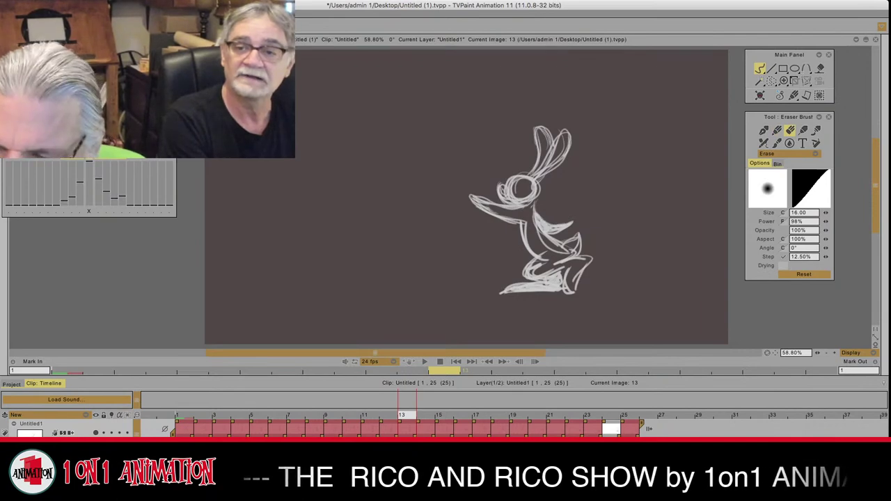
{"action": "left_click", "coordinate": [778, 131]}
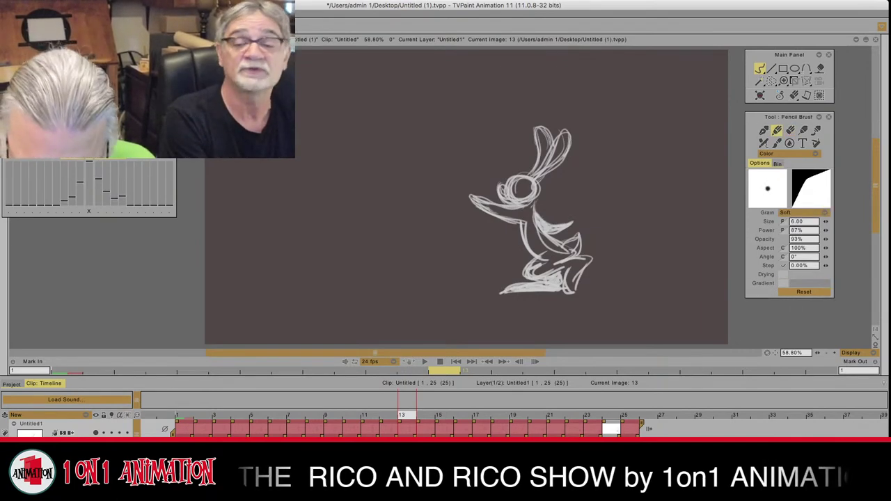
Step: Sketch the second arm on frame 14 hanging down in front of the chest, following the pose on frame 13
{"action": "key", "text": "Right"}
{"action": "key", "text": "Left"}
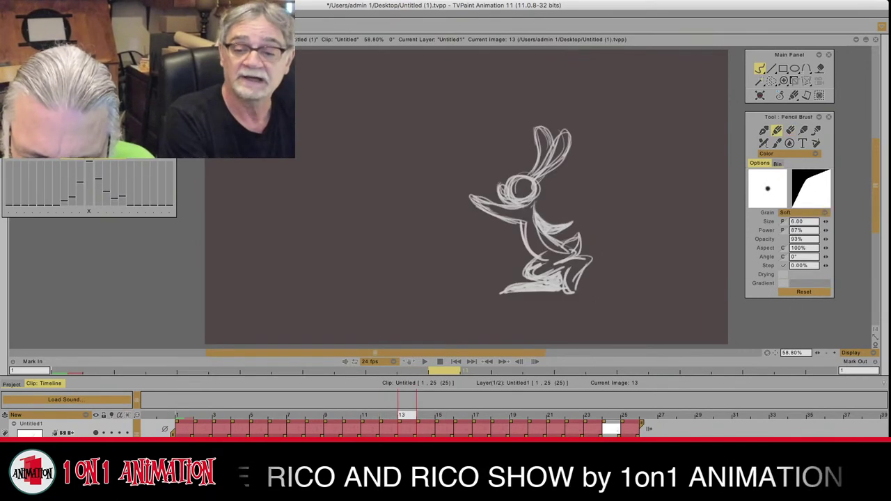
{"action": "key", "text": "Right"}
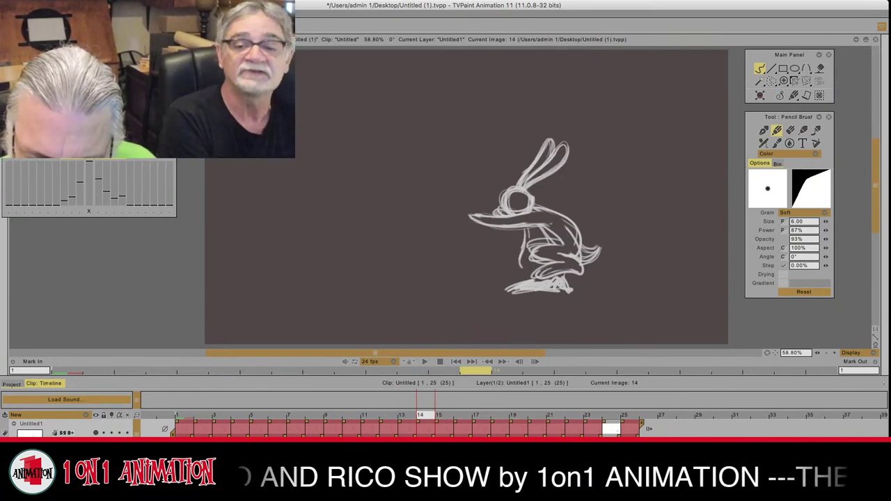
{"action": "left_click_drag", "start_coordinate": [535, 227], "coordinate": [523, 268]}
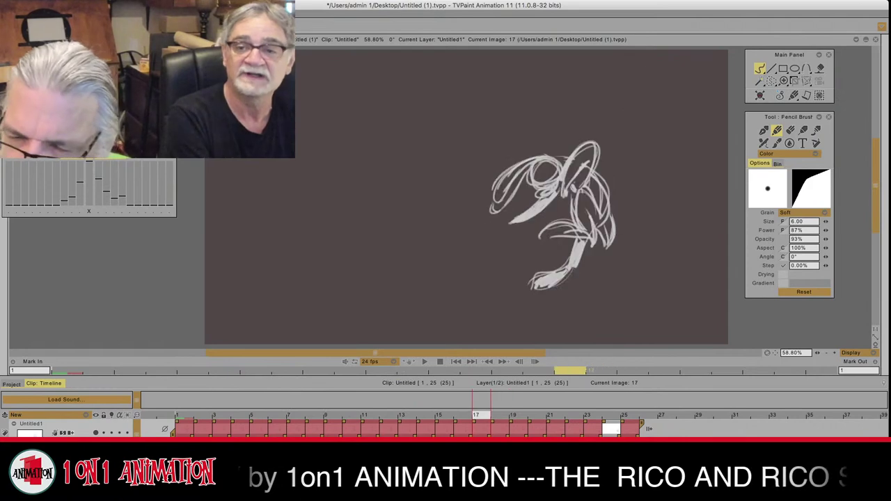
Step: Erase the arm beneath the head on frame 17
{"action": "left_click", "coordinate": [791, 131]}
{"action": "mouse_move", "coordinate": [529, 217]}
{"action": "left_mouse_down"}
{"action": "mouse_move", "coordinate": [554, 195]}
{"action": "mouse_move", "coordinate": [542, 200]}
{"action": "left_mouse_up"}
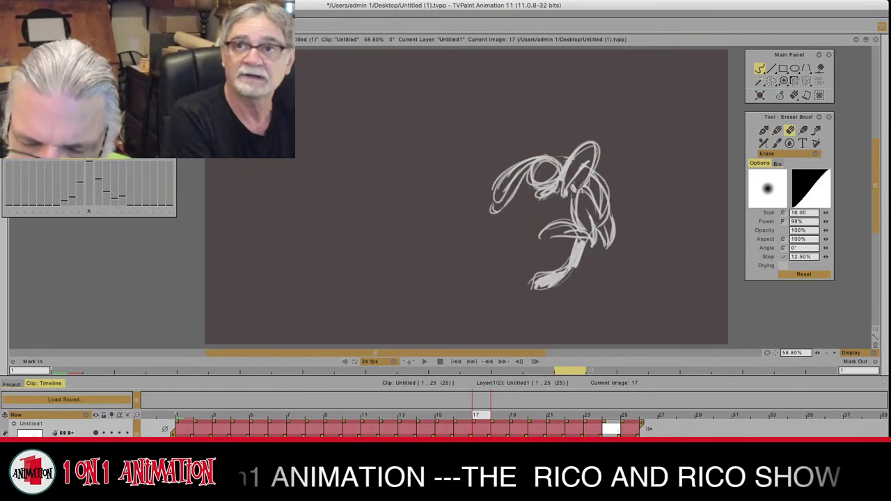
Step: Sketch the second arm on frame 15 just below the near arm and compare it with frame 14
{"action": "left_click", "coordinate": [778, 131]}
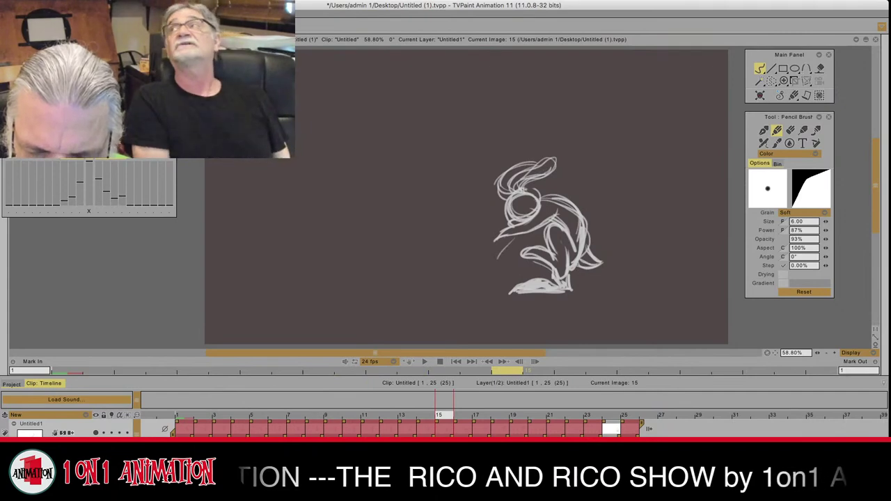
{"action": "mouse_move", "coordinate": [515, 235]}
{"action": "left_mouse_down"}
{"action": "mouse_move", "coordinate": [499, 258]}
{"action": "mouse_move", "coordinate": [532, 232]}
{"action": "mouse_move", "coordinate": [517, 240]}
{"action": "left_mouse_up"}
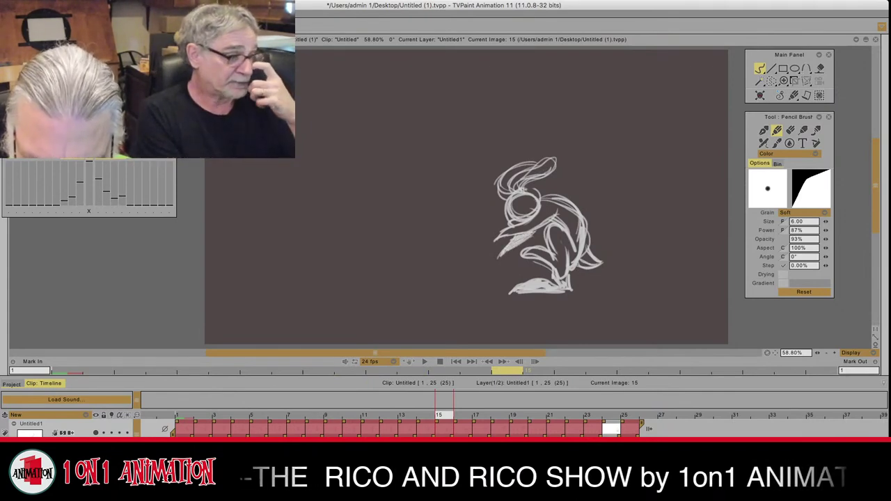
{"action": "key", "text": "Left"}
Step: Sketch the arm on frame 16 reaching down and forward beneath the head
{"action": "key", "text": "Right"}
{"action": "key", "text": "Right"}
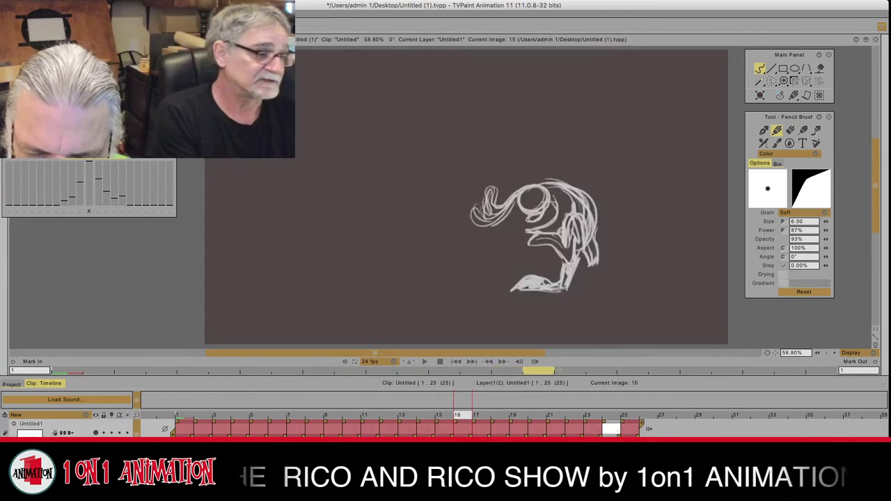
{"action": "left_click_drag", "start_coordinate": [521, 215], "coordinate": [508, 240]}
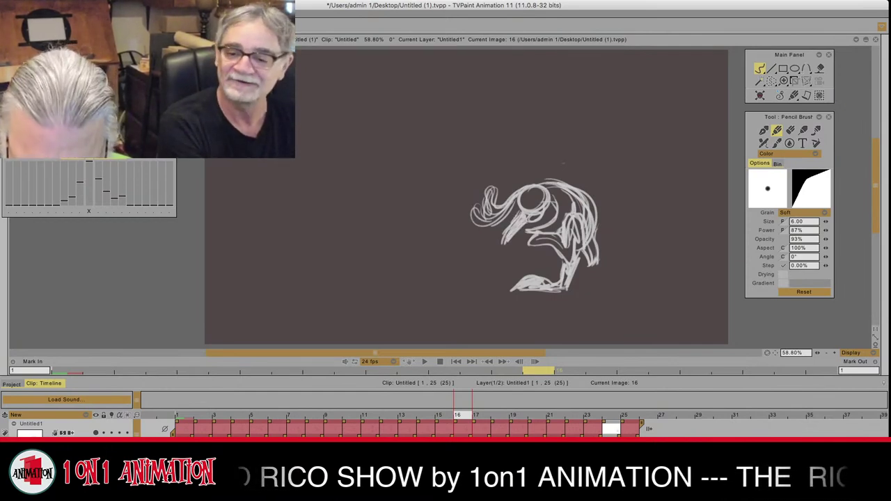
Step: Review the new arm positions by flipping back and forth through frames 12 to 17
{"action": "key", "text": "Left"}
{"action": "key", "text": "Right"}
{"action": "key", "text": "Right"}
{"action": "key", "text": "Right"}
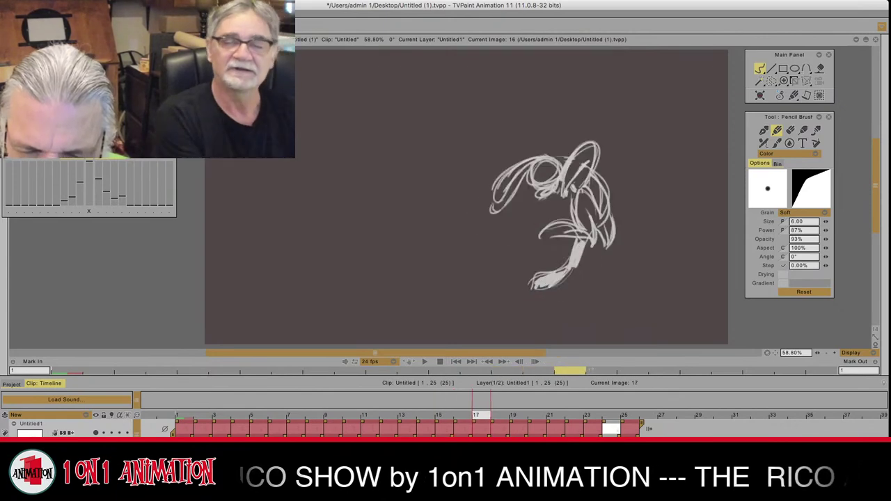
{"action": "key", "text": "Left"}
{"action": "key", "text": "Left"}
{"action": "key", "text": "Left"}
{"action": "key", "text": "Left"}
{"action": "key", "text": "Right"}
{"action": "key", "text": "Right"}
{"action": "key", "text": "Right"}
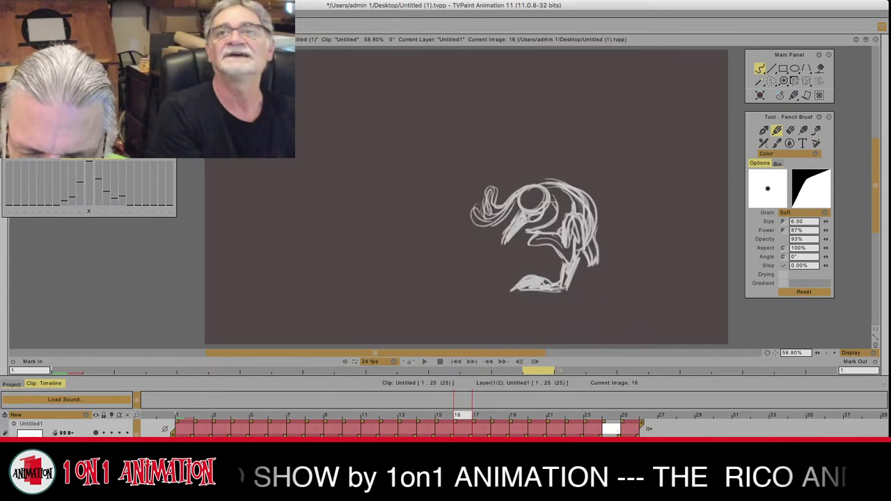
{"action": "key", "text": "Left"}
{"action": "key", "text": "Left"}
{"action": "key", "text": "Left"}
{"action": "key", "text": "Left"}
{"action": "key", "text": "Right"}
{"action": "key", "text": "Right"}
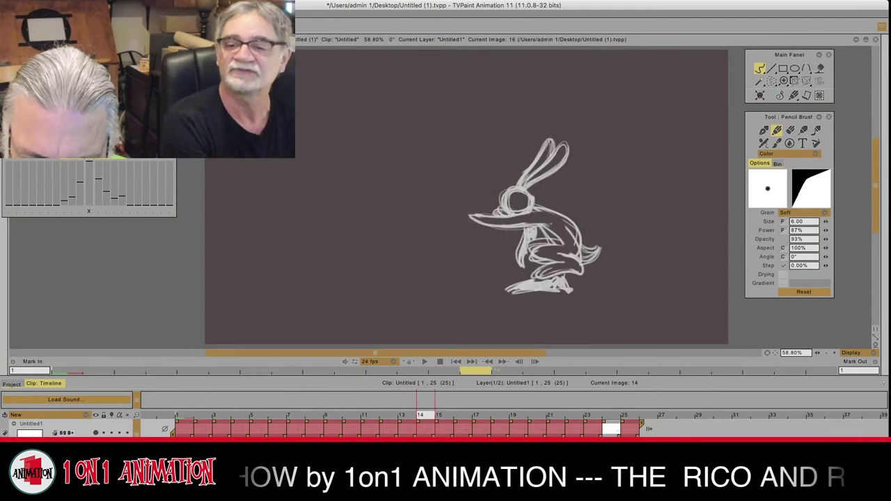
{"action": "key", "text": "Right"}
{"action": "key", "text": "Left"}
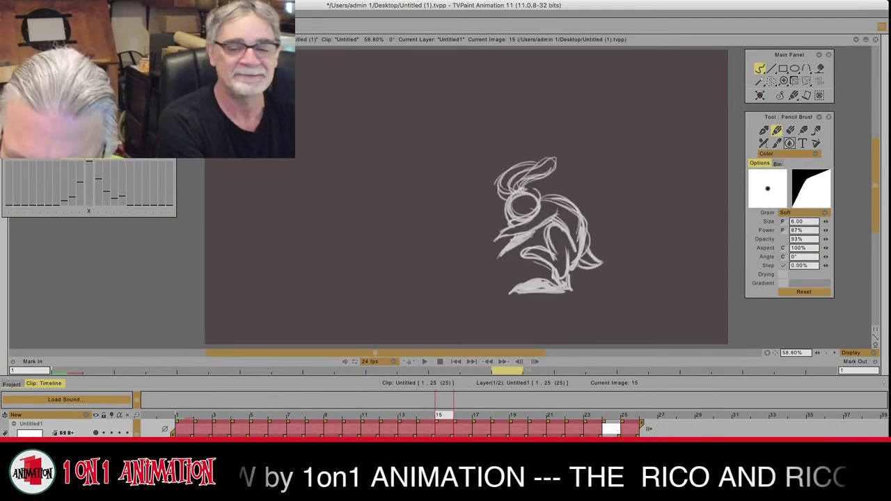
Step: Erase the second arm below the near arm on frame 15
{"action": "left_click", "coordinate": [791, 131]}
{"action": "mouse_move", "coordinate": [532, 236]}
{"action": "left_mouse_down"}
{"action": "mouse_move", "coordinate": [510, 245]}
{"action": "mouse_move", "coordinate": [516, 237]}
{"action": "mouse_move", "coordinate": [501, 255]}
{"action": "left_mouse_up"}
{"action": "key", "text": "e"}
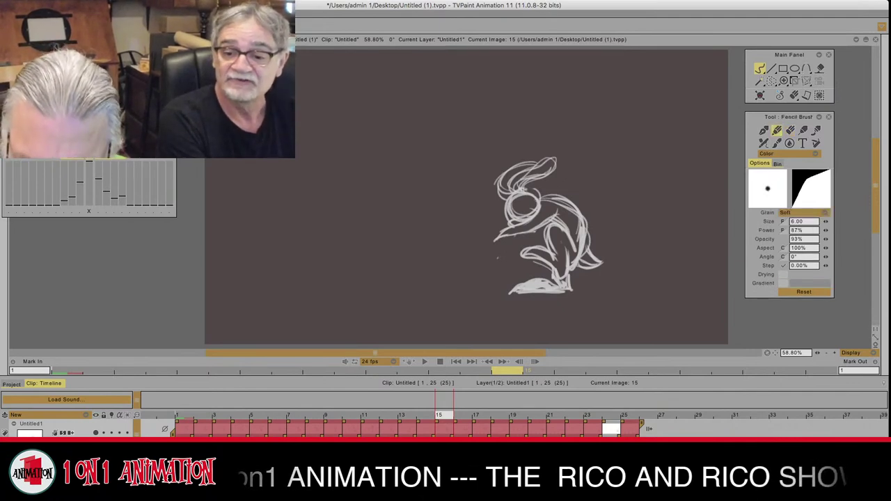
Step: Redraw the second arm on frame 15 shorter and bent downward below the near arm, using frames 13 to 16 as reference
{"action": "key", "text": "Left"}
{"action": "key", "text": "Right"}
{"action": "key", "text": "Right"}
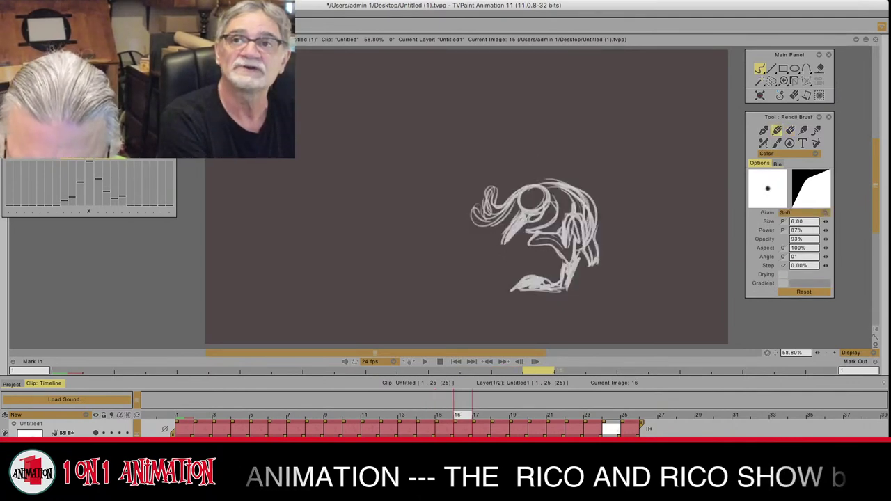
{"action": "key", "text": "Left"}
{"action": "key", "text": "Left"}
{"action": "key", "text": "Left"}
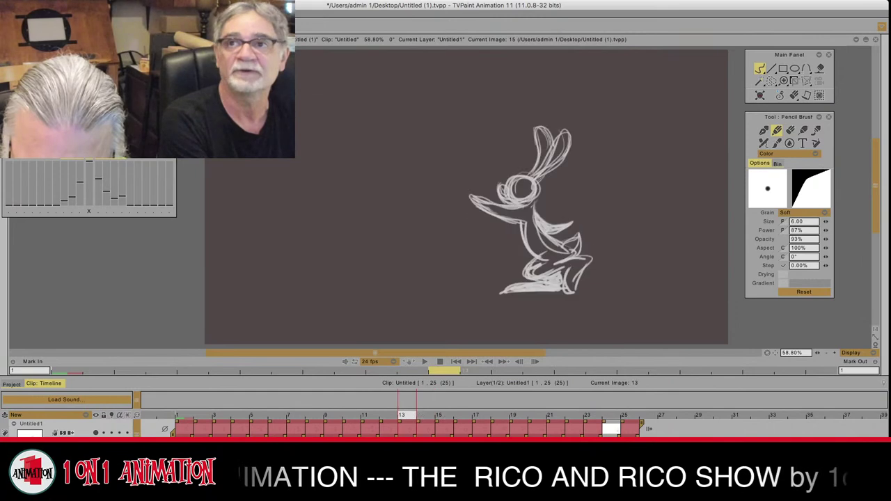
{"action": "key", "text": "Right"}
{"action": "key", "text": "Right"}
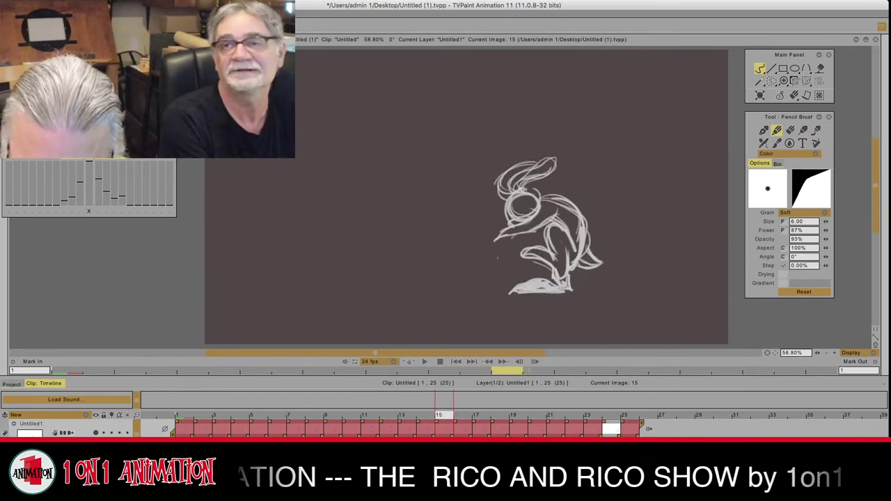
{"action": "mouse_move", "coordinate": [512, 238]}
{"action": "left_mouse_down"}
{"action": "mouse_move", "coordinate": [503, 253]}
{"action": "mouse_move", "coordinate": [531, 233]}
{"action": "mouse_move", "coordinate": [506, 249]}
{"action": "left_mouse_up"}
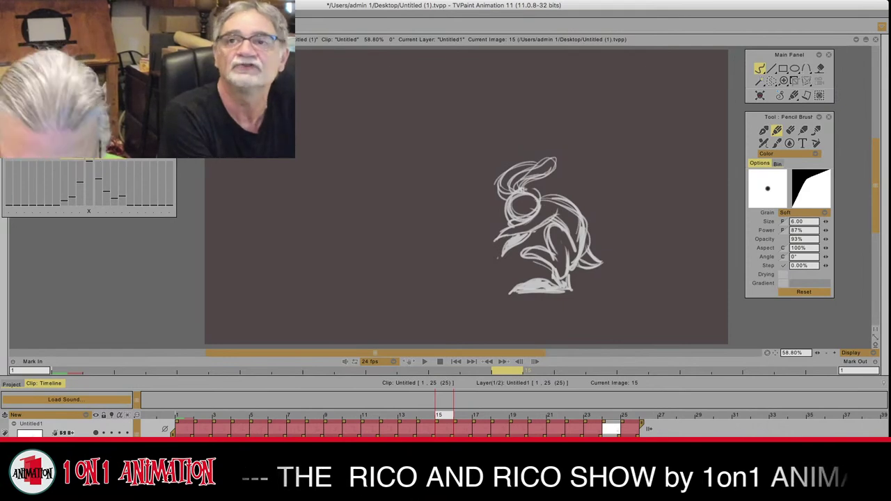
Step: Sketch the arm on frame 17 reaching forward and down beneath the head, using the neighbouring frames as reference
{"action": "key", "text": "Left"}
{"action": "key", "text": "Right"}
{"action": "key", "text": "Right"}
{"action": "key", "text": "Right"}
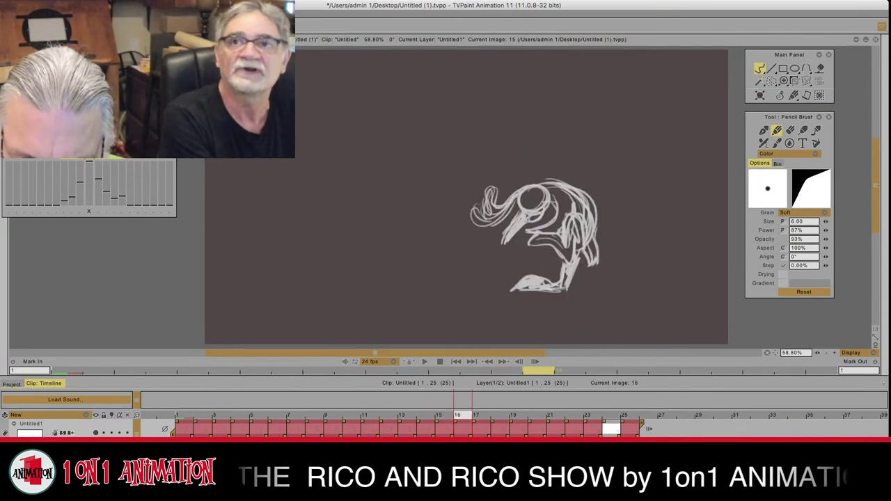
{"action": "key", "text": "Right"}
{"action": "key", "text": "Left"}
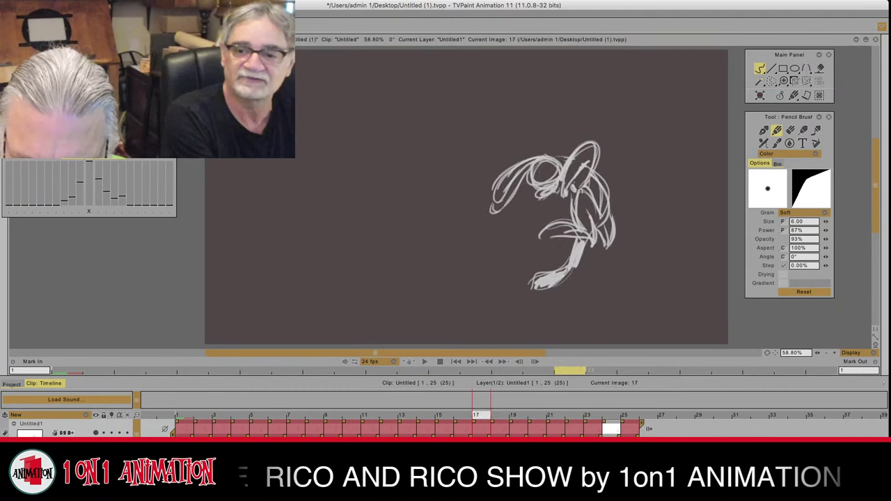
{"action": "mouse_move", "coordinate": [537, 192]}
{"action": "left_mouse_down"}
{"action": "mouse_move", "coordinate": [511, 228]}
{"action": "mouse_move", "coordinate": [524, 206]}
{"action": "left_mouse_up"}
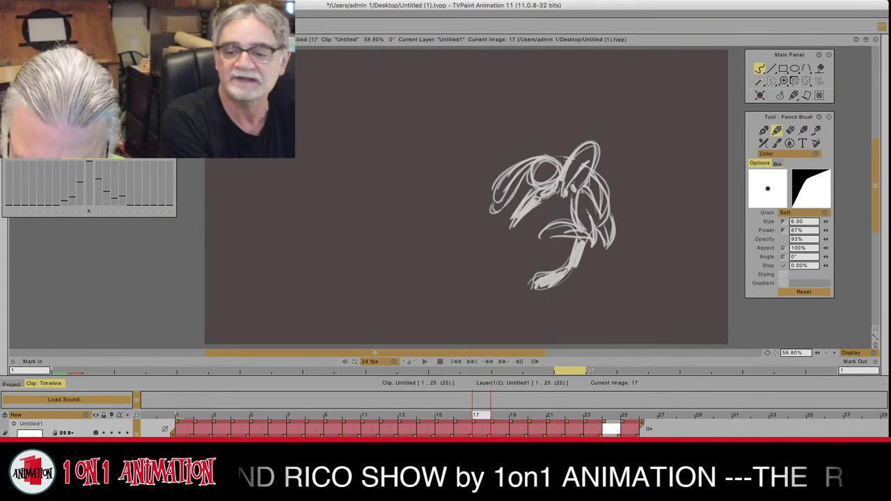
Step: Review the arm motion by flipping back and forth through the frames around 16 to 19
{"action": "key", "text": "Left"}
{"action": "key", "text": "Right"}
{"action": "key", "text": "Right"}
{"action": "key", "text": "Right"}
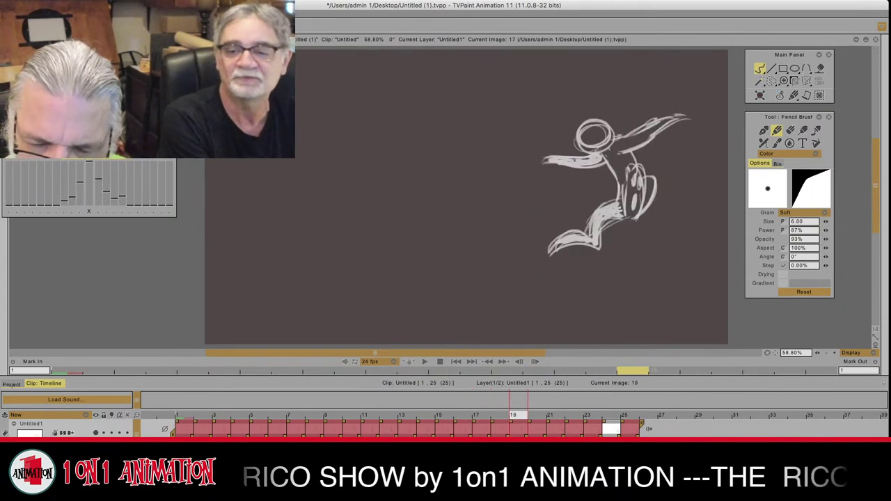
{"action": "key", "text": "Left"}
{"action": "key", "text": "Left"}
{"action": "key", "text": "Left"}
{"action": "key", "text": "Left"}
{"action": "key", "text": "Left"}
{"action": "key", "text": "Left"}
{"action": "key", "text": "Left"}
{"action": "key", "text": "Left"}
{"action": "key", "text": "Left"}
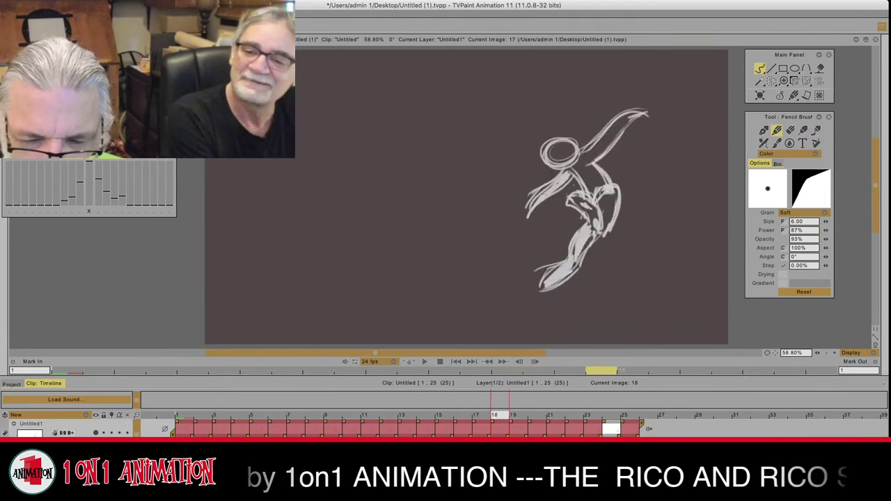
Step: Erase the downward-reaching front arm on frame 18
{"action": "left_click", "coordinate": [790, 130]}
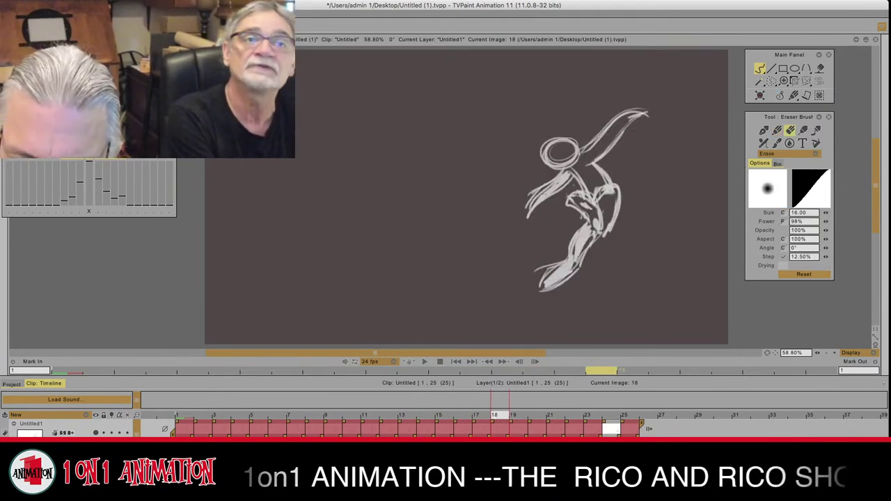
{"action": "mouse_move", "coordinate": [559, 183]}
{"action": "left_mouse_down"}
{"action": "mouse_move", "coordinate": [570, 180]}
{"action": "mouse_move", "coordinate": [536, 199]}
{"action": "mouse_move", "coordinate": [528, 216]}
{"action": "left_mouse_up"}
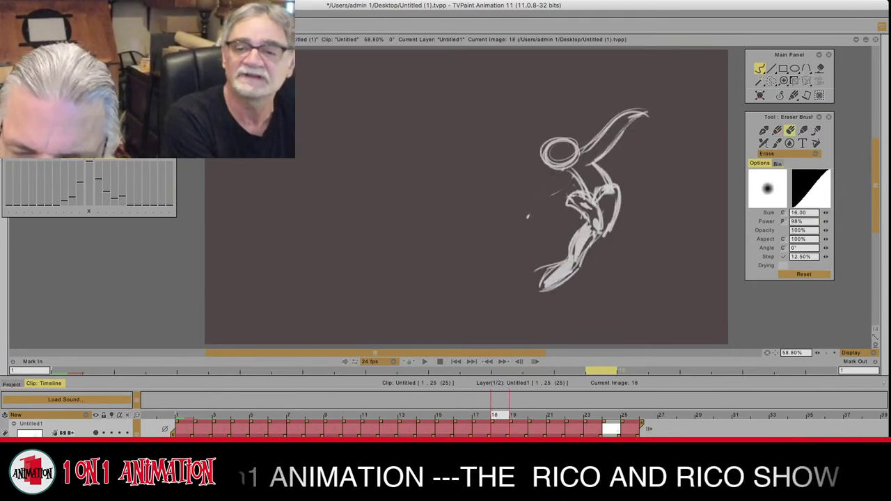
{"action": "left_click", "coordinate": [777, 130]}
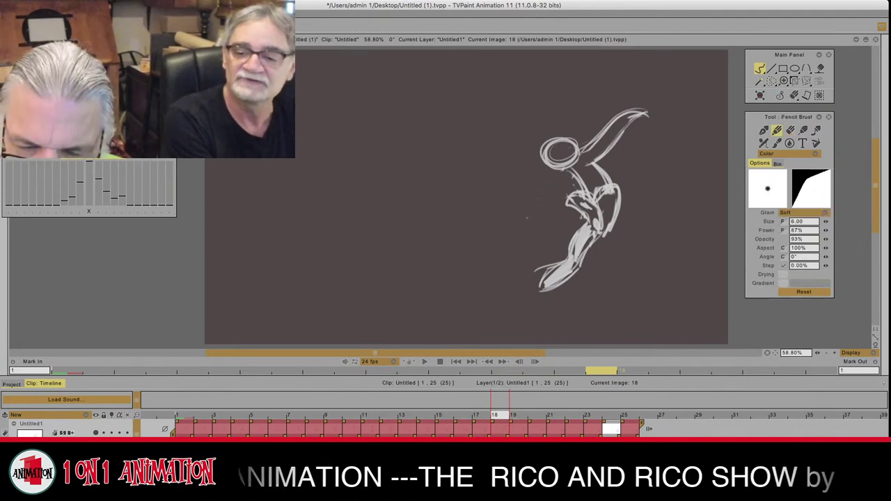
Step: Redraw the front arm on frame 18 higher and curving forward below the head, checking it against the adjacent frames
{"action": "key", "text": "Left"}
{"action": "key", "text": "Left"}
{"action": "key", "text": "Right"}
{"action": "key", "text": "Right"}
{"action": "key", "text": "Right"}
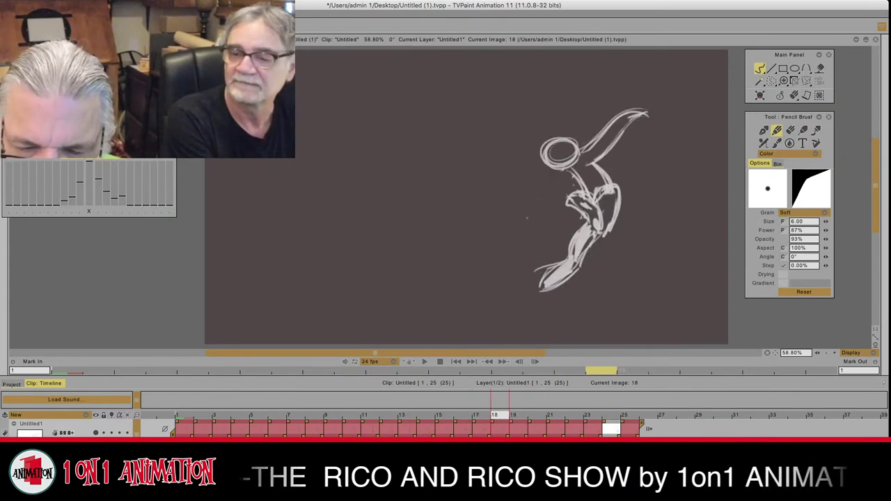
{"action": "left_click_drag", "start_coordinate": [555, 169], "coordinate": [523, 196]}
{"action": "left_click_drag", "start_coordinate": [526, 192], "coordinate": [576, 174]}
{"action": "left_click_drag", "start_coordinate": [576, 174], "coordinate": [539, 182]}
{"action": "left_click_drag", "start_coordinate": [561, 172], "coordinate": [526, 194]}
{"action": "left_click_drag", "start_coordinate": [531, 186], "coordinate": [524, 198]}
{"action": "left_click_drag", "start_coordinate": [561, 173], "coordinate": [572, 172]}
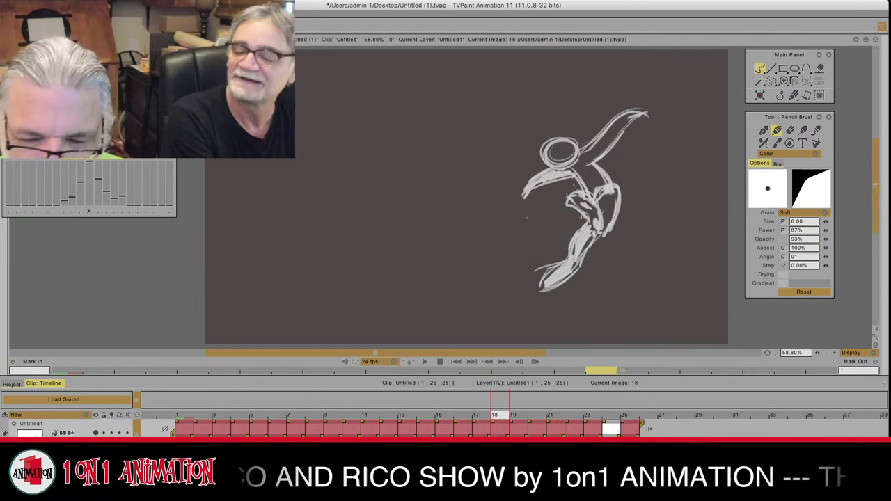
{"action": "key", "text": "Left"}
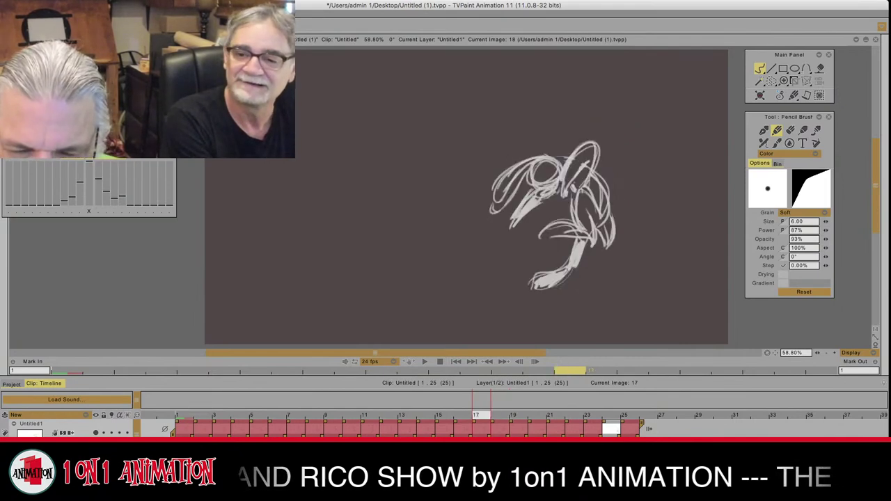
{"action": "key", "text": "Right"}
{"action": "key", "text": "Right"}
{"action": "key", "text": "Right"}
{"action": "key", "text": "Left"}
{"action": "key", "text": "Left"}
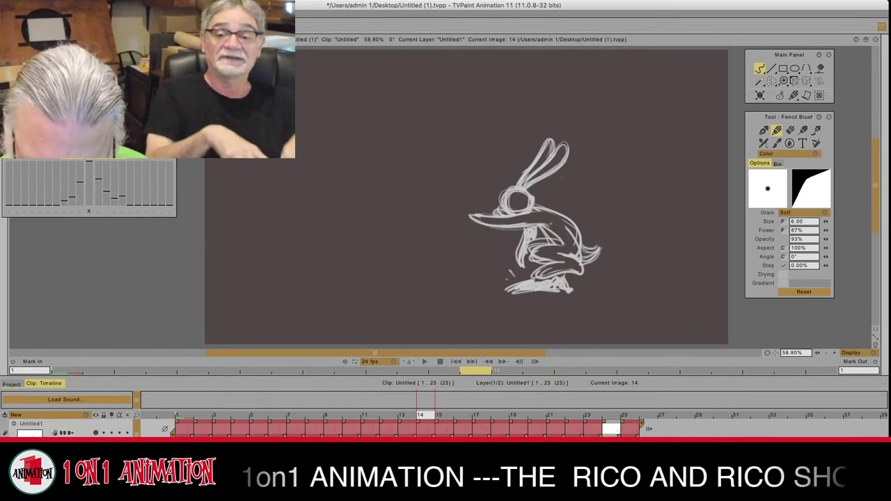
Step: Draw short impact lines in front of the feet on frame 14
{"action": "mouse_move", "coordinate": [497, 272]}
{"action": "left_mouse_down"}
{"action": "mouse_move", "coordinate": [507, 280]}
{"action": "mouse_move", "coordinate": [497, 285]}
{"action": "left_mouse_up"}
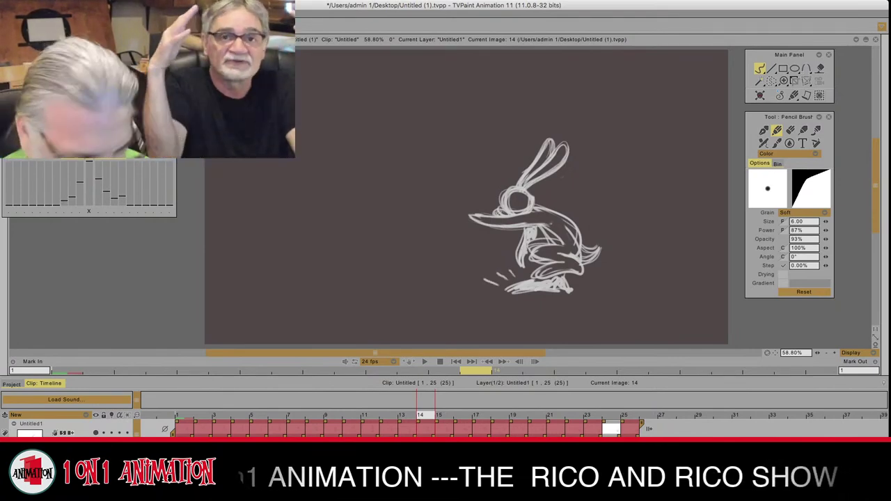
{"action": "key", "text": "Right"}
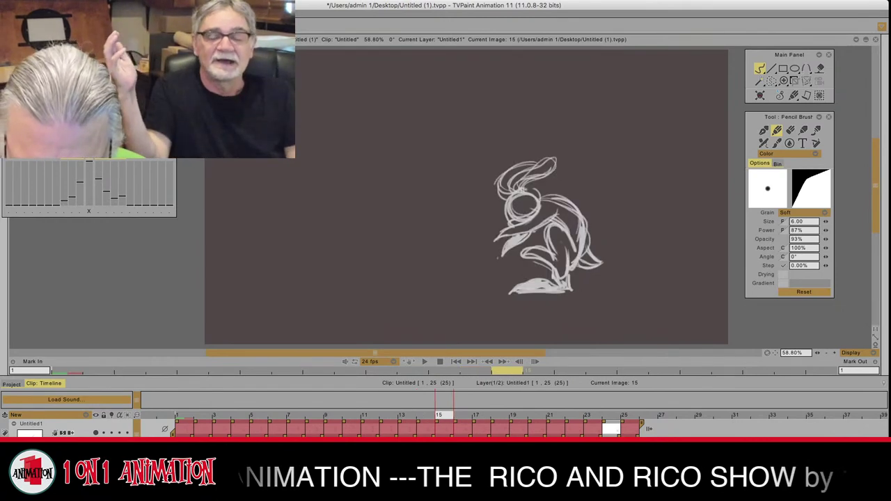
{"action": "key", "text": "Left"}
{"action": "key", "text": "Right"}
{"action": "key", "text": "Left"}
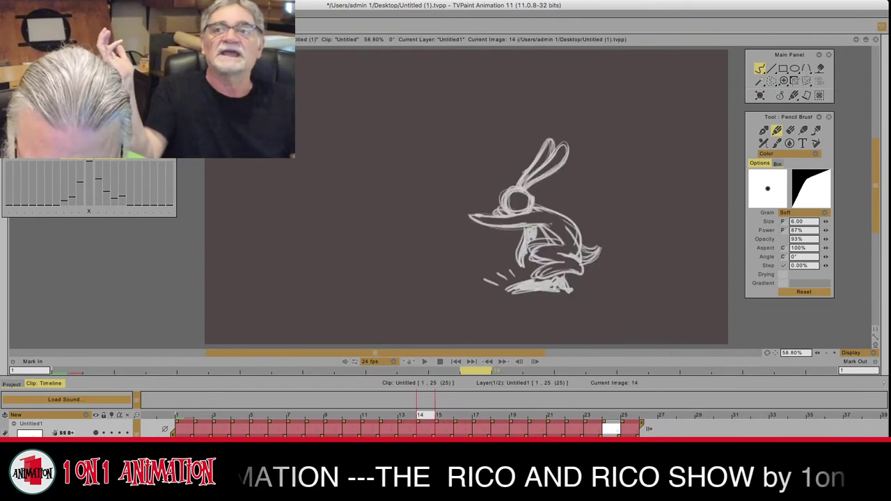
Step: Draw matching impact lines on frame 15, moved slightly outward from the feet compared with frame 14
{"action": "key", "text": "Right"}
{"action": "key", "text": "Left"}
{"action": "key", "text": "Right"}
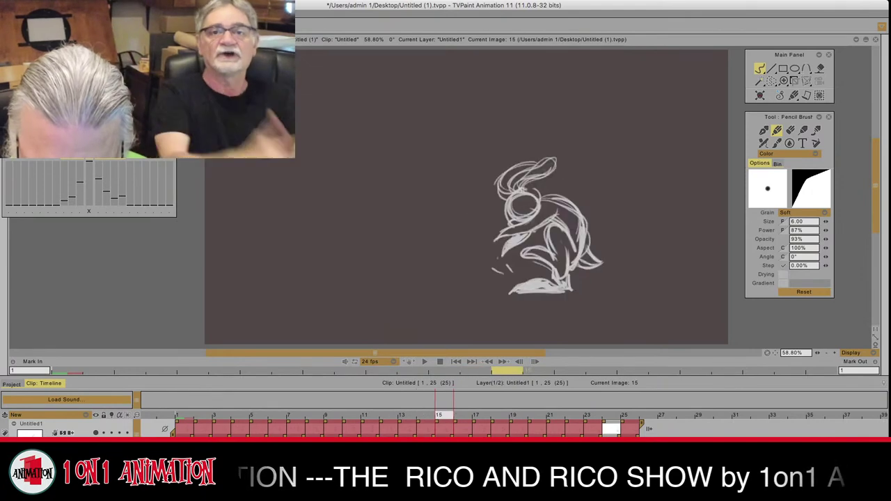
{"action": "key", "text": "Left"}
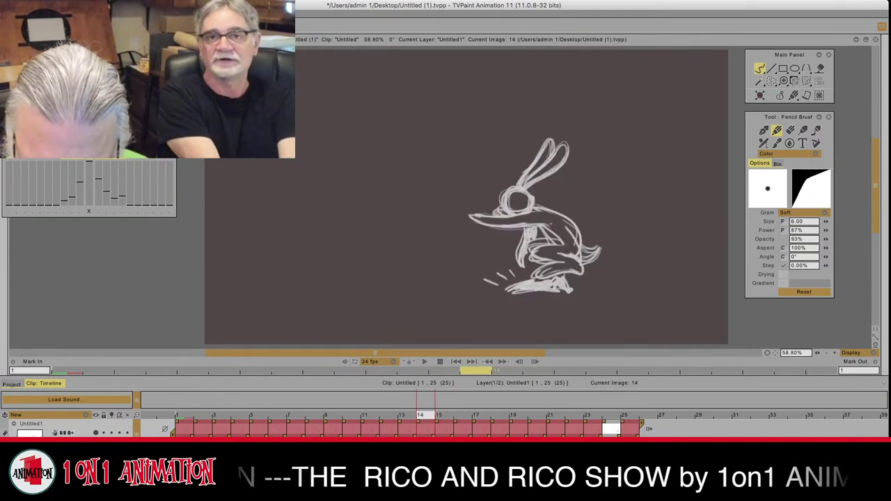
{"action": "key", "text": "Right"}
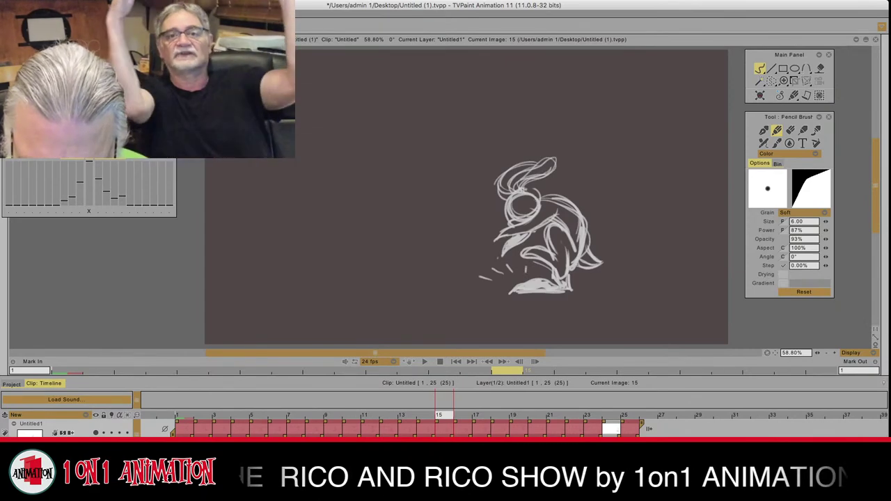
Step: Add extra small impact marks above and in front of the feet on frames 14 and 15
{"action": "key", "text": "Left"}
{"action": "key", "text": "Left"}
{"action": "key", "text": "Right"}
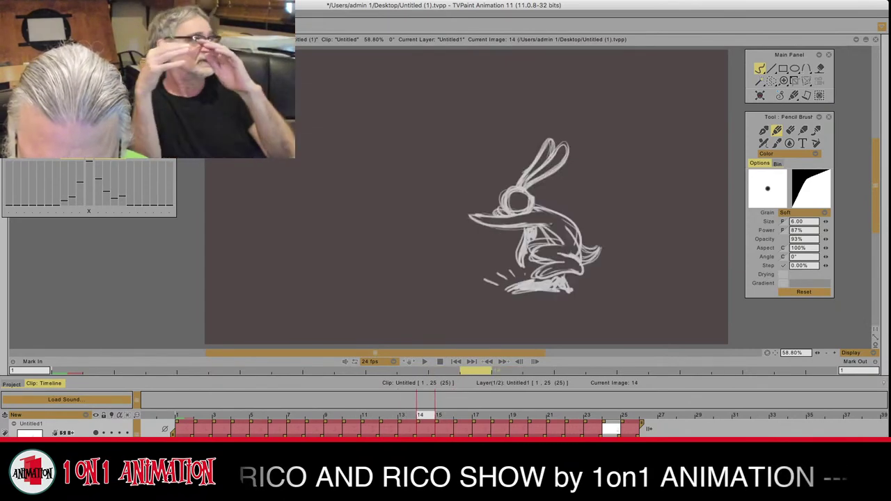
{"action": "left_click_drag", "start_coordinate": [491, 291], "coordinate": [498, 292]}
{"action": "key", "text": "Right"}
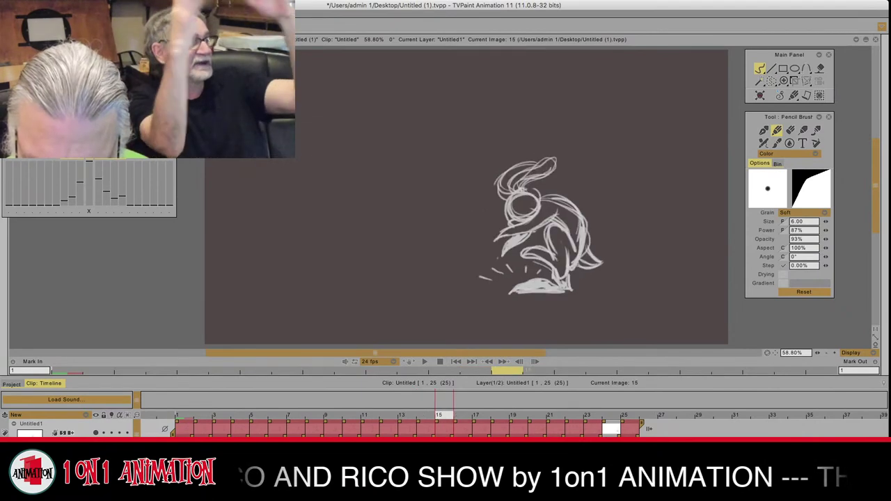
{"action": "key", "text": "Left"}
{"action": "key", "text": "Right"}
Step: Draw longer impact lines spreading farther outward around the feet on frame 16, using frame 15 as reference
{"action": "key", "text": "Right"}
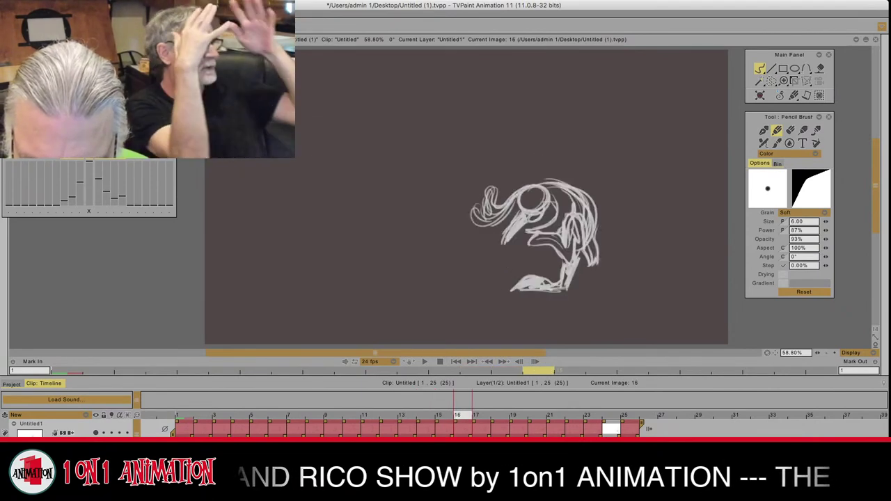
{"action": "key", "text": "Left"}
{"action": "key", "text": "Right"}
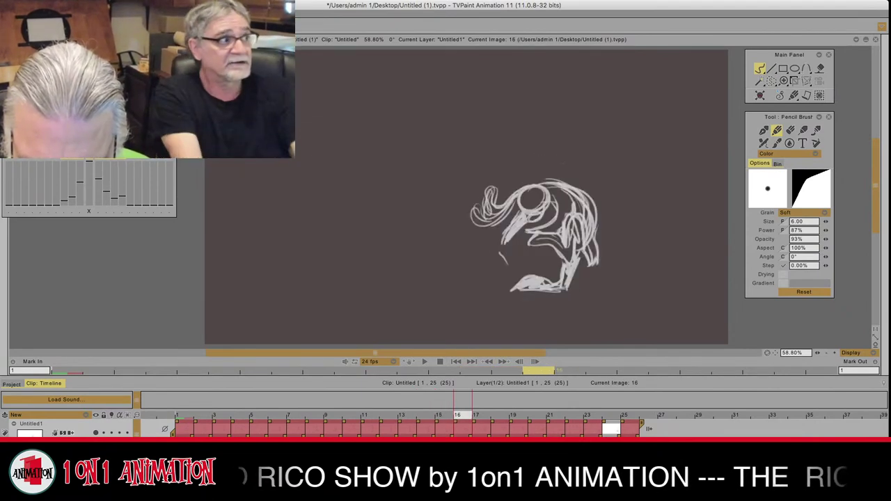
{"action": "key", "text": "Left"}
{"action": "key", "text": "Right"}
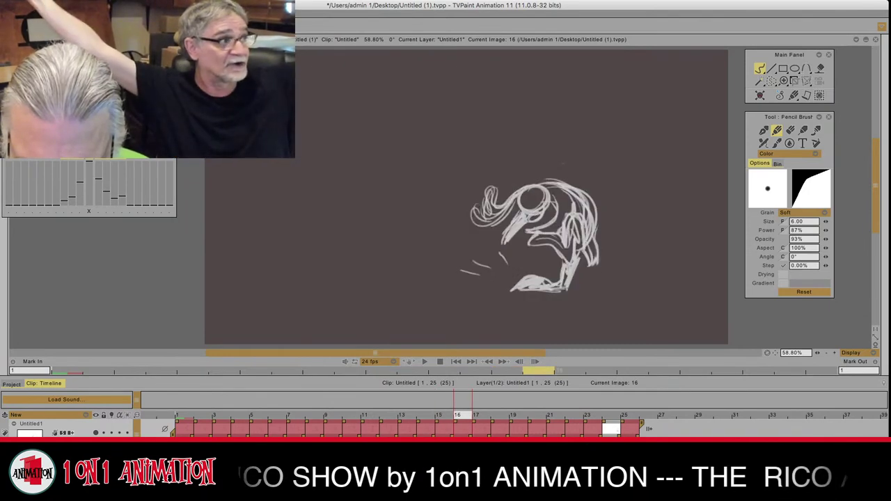
{"action": "key", "text": "Left"}
{"action": "key", "text": "Right"}
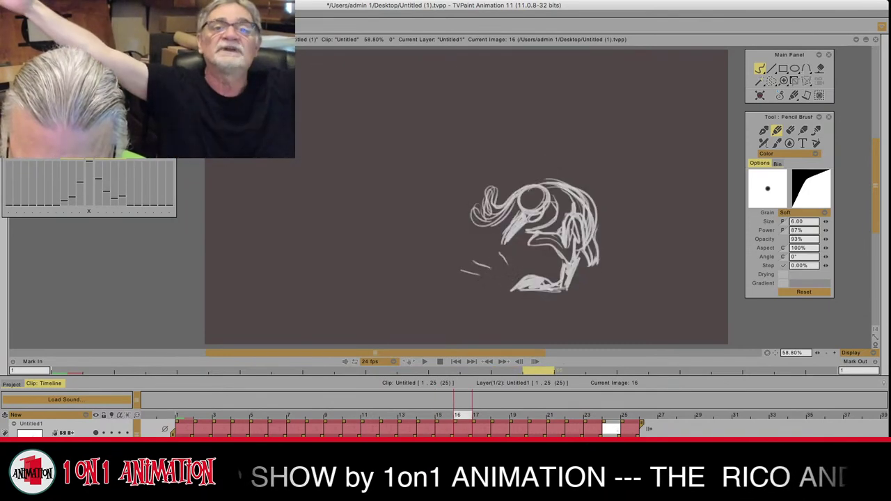
{"action": "left_click_drag", "start_coordinate": [528, 251], "coordinate": [528, 261]}
{"action": "key", "text": "Left"}
{"action": "key", "text": "Right"}
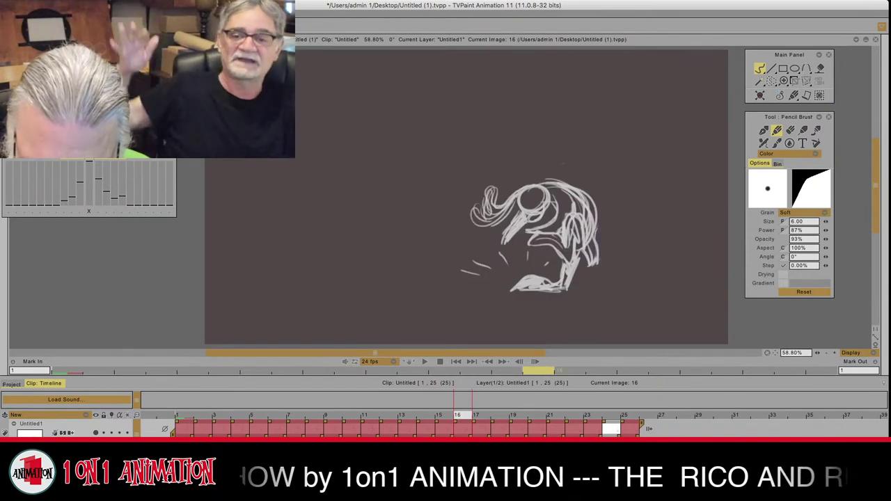
{"action": "key", "text": "Left"}
{"action": "key", "text": "Right"}
{"action": "left_click_drag", "start_coordinate": [481, 284], "coordinate": [454, 286]}
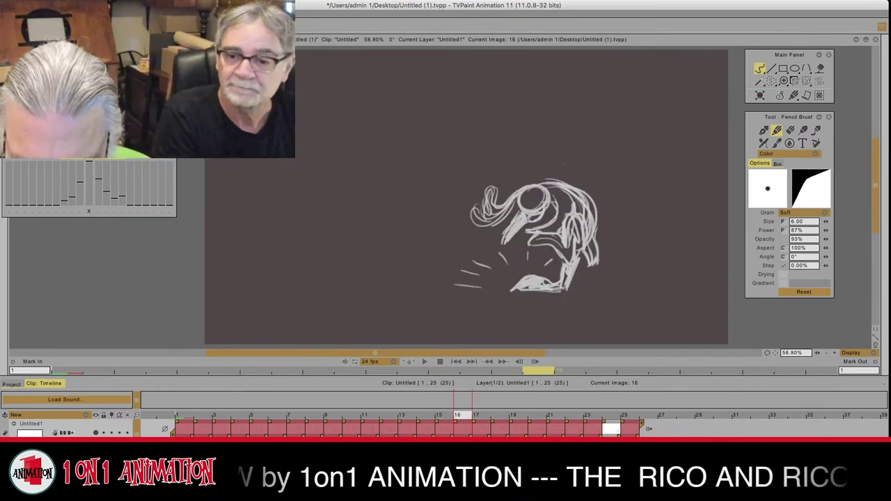
Step: Draw short fading impact marks on frame 17 at the outer ends of frame 16's lines
{"action": "key", "text": "Right"}
{"action": "key", "text": "Left"}
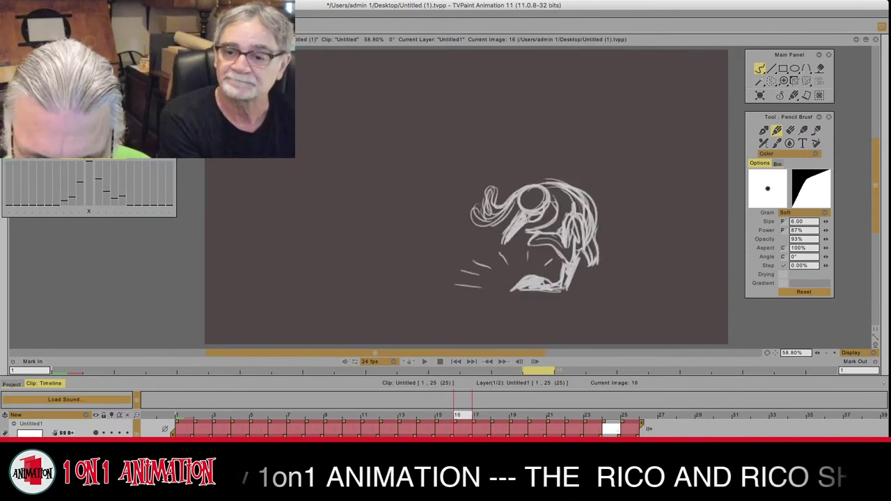
{"action": "key", "text": "Right"}
{"action": "key", "text": "Left"}
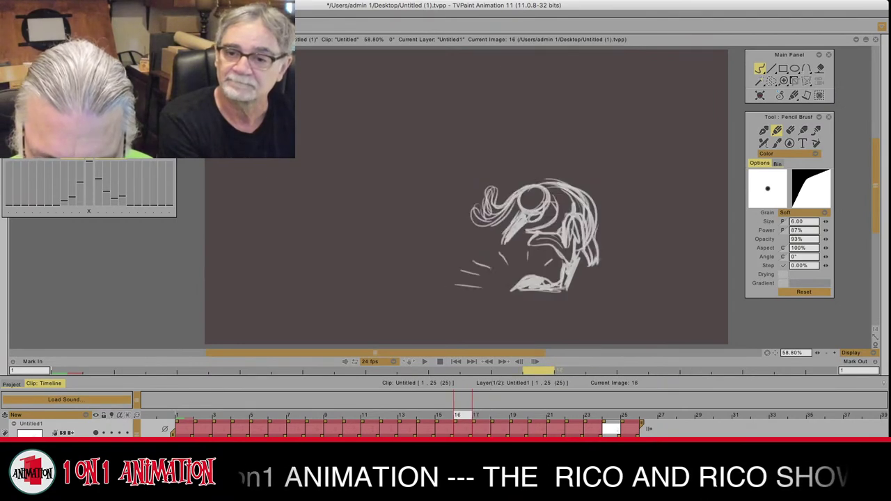
{"action": "key", "text": "Right"}
{"action": "key", "text": "Left"}
{"action": "key", "text": "Right"}
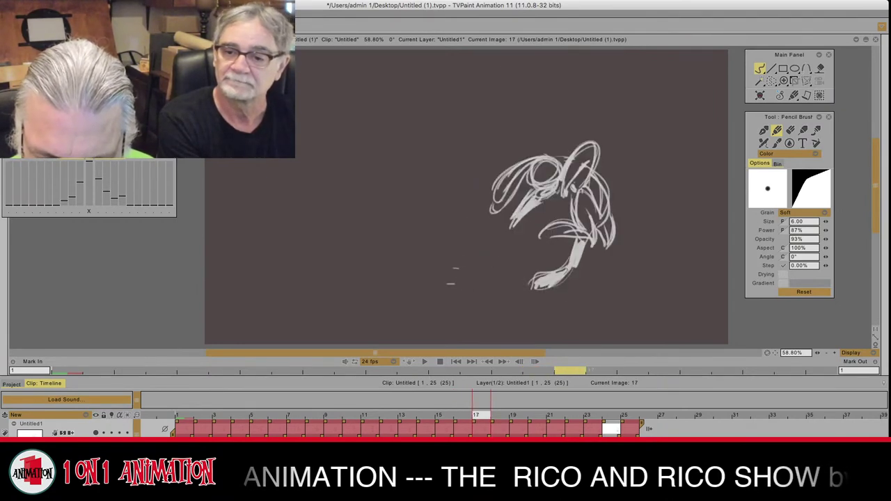
{"action": "left_click_drag", "start_coordinate": [465, 257], "coordinate": [470, 260]}
{"action": "key", "text": "Left"}
{"action": "key", "text": "Right"}
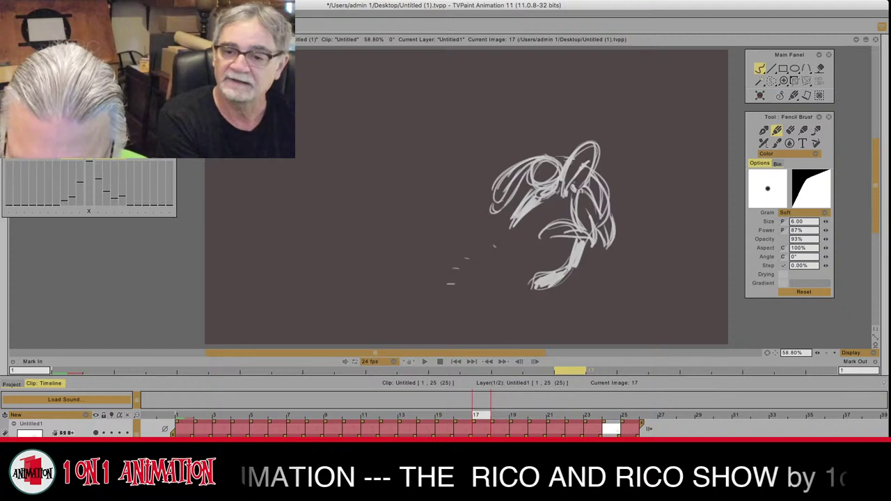
{"action": "key", "text": "Left"}
{"action": "key", "text": "Left"}
{"action": "key", "text": "Right"}
{"action": "key", "text": "Right"}
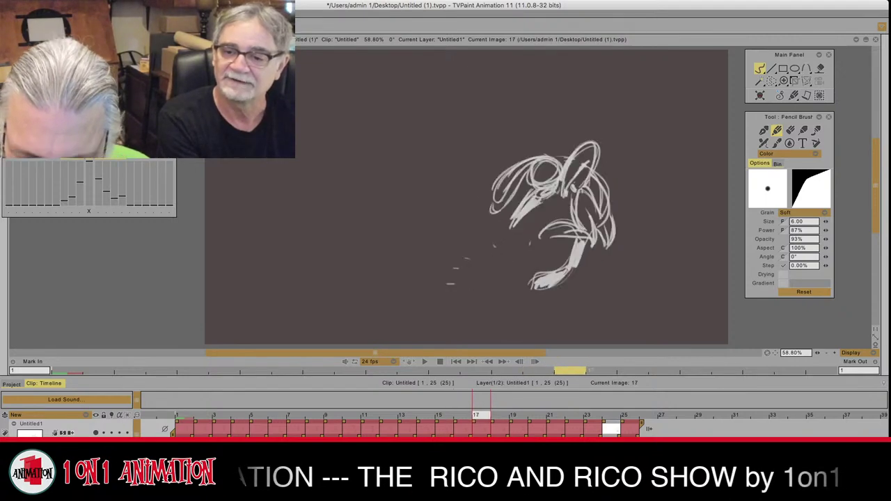
Step: Review the landing and impact lines by flipping back to frame 10 and forward again
{"action": "key", "text": "Left"}
{"action": "key", "text": "Left"}
{"action": "key", "text": "Left"}
{"action": "key", "text": "Left"}
{"action": "key", "text": "Left"}
{"action": "key", "text": "Left"}
{"action": "key", "text": "Left"}
{"action": "key", "text": "Left"}
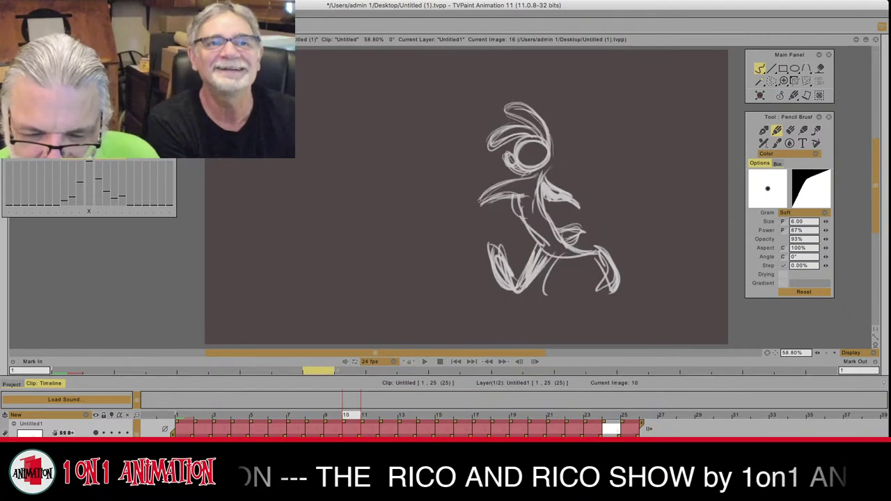
{"action": "key", "text": "Right"}
{"action": "key", "text": "Right"}
{"action": "key", "text": "Right"}
{"action": "key", "text": "Right"}
{"action": "key", "text": "Right"}
{"action": "key", "text": "Right"}
{"action": "key", "text": "Right"}
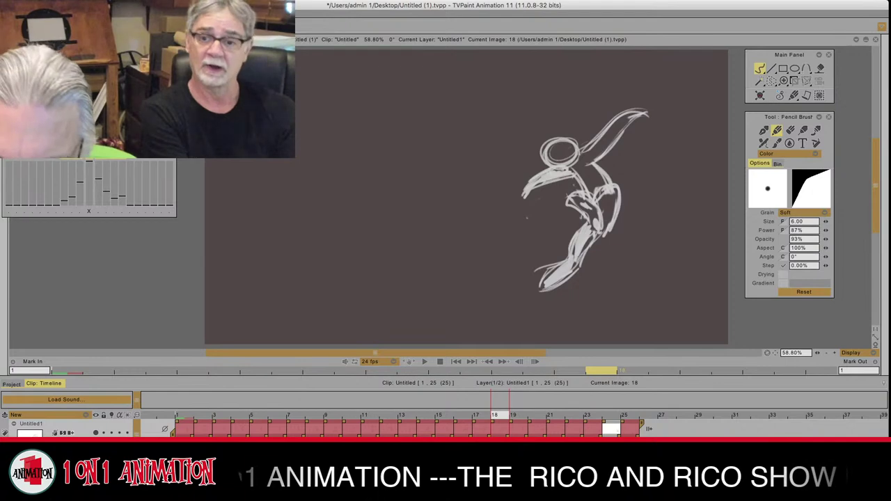
Step: Erase the inner head lines on frame 18 and sketch a small muzzle at the head's lower edge
{"action": "left_click", "coordinate": [790, 130]}
{"action": "mouse_move", "coordinate": [555, 160]}
{"action": "left_mouse_down"}
{"action": "mouse_move", "coordinate": [571, 158]}
{"action": "mouse_move", "coordinate": [553, 150]}
{"action": "mouse_move", "coordinate": [567, 170]}
{"action": "mouse_move", "coordinate": [548, 173]}
{"action": "mouse_move", "coordinate": [580, 161]}
{"action": "mouse_move", "coordinate": [571, 170]}
{"action": "left_mouse_up"}
{"action": "left_click", "coordinate": [777, 130]}
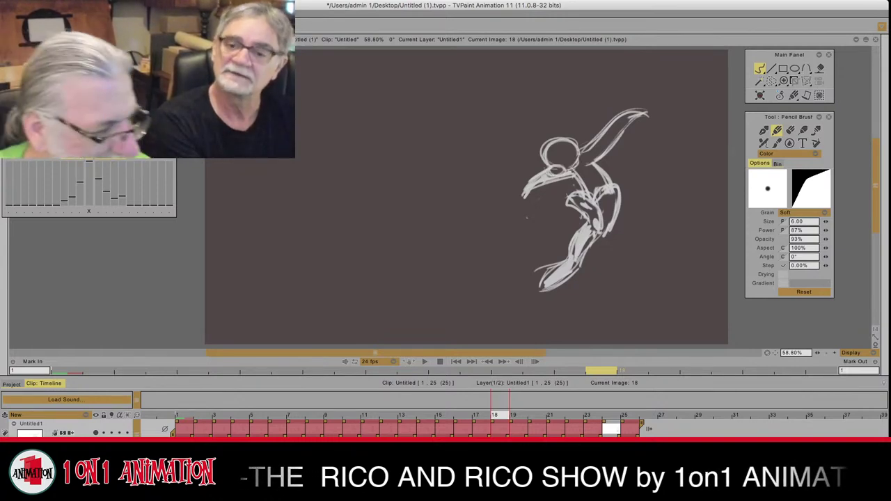
{"action": "key", "text": "Left"}
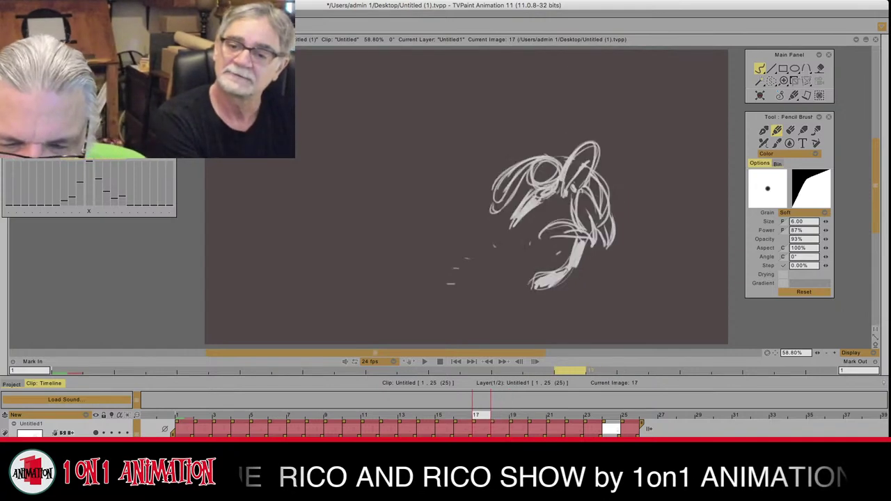
Step: Review the landing poses by flipping back several frames and forward to frame 18, and save the project
{"action": "key", "text": "Left"}
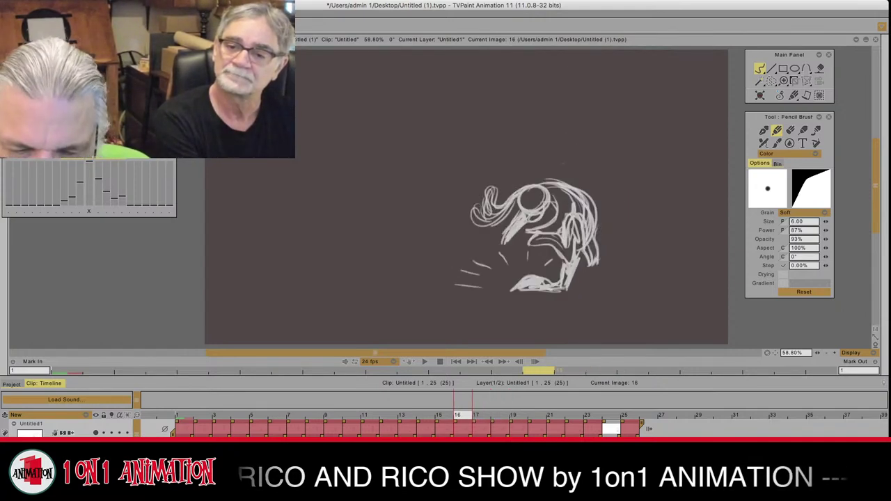
{"action": "key", "text": "Left"}
{"action": "key", "text": "Left"}
{"action": "key", "text": "Left"}
{"action": "key", "text": "Left"}
{"action": "key", "text": "Right"}
{"action": "key", "text": "Right"}
{"action": "key", "text": "Right"}
{"action": "key", "text": "Right"}
{"action": "key", "text": "Right"}
{"action": "key", "text": "Right"}
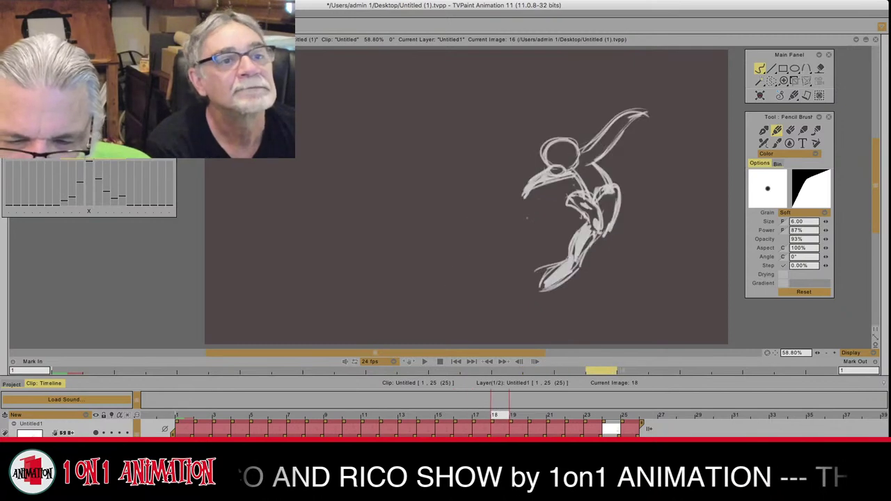
{"action": "key", "text": "super+s"}
{"action": "key", "text": "Left"}
{"action": "key", "text": "Right"}
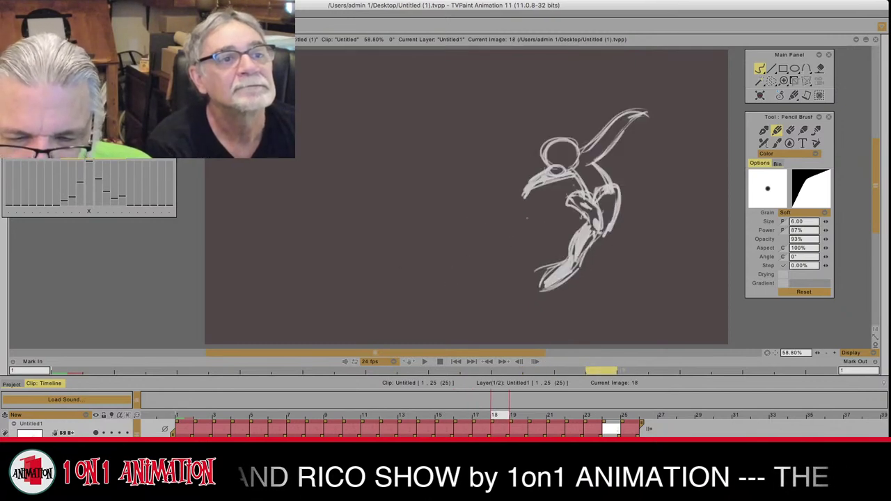
Step: Sketch two ears on frame 18 sweeping forward and down from the top of the head, using frame 17 as reference
{"action": "left_click_drag", "start_coordinate": [518, 145], "coordinate": [577, 140]}
{"action": "key", "text": "Left"}
{"action": "key", "text": "Right"}
{"action": "mouse_move", "coordinate": [518, 145]}
{"action": "left_mouse_down"}
{"action": "mouse_move", "coordinate": [568, 137]}
{"action": "mouse_move", "coordinate": [506, 157]}
{"action": "left_mouse_up"}
{"action": "mouse_move", "coordinate": [533, 140]}
{"action": "left_mouse_down"}
{"action": "mouse_move", "coordinate": [505, 161]}
{"action": "mouse_move", "coordinate": [547, 142]}
{"action": "left_mouse_up"}
{"action": "mouse_move", "coordinate": [508, 163]}
{"action": "left_mouse_down"}
{"action": "mouse_move", "coordinate": [551, 142]}
{"action": "mouse_move", "coordinate": [503, 163]}
{"action": "mouse_move", "coordinate": [549, 143]}
{"action": "mouse_move", "coordinate": [516, 175]}
{"action": "mouse_move", "coordinate": [536, 158]}
{"action": "mouse_move", "coordinate": [525, 169]}
{"action": "left_mouse_up"}
{"action": "key", "text": "Left"}
{"action": "key", "text": "Right"}
{"action": "key", "text": "Left"}
{"action": "key", "text": "Right"}
{"action": "key", "text": "Left"}
{"action": "key", "text": "Right"}
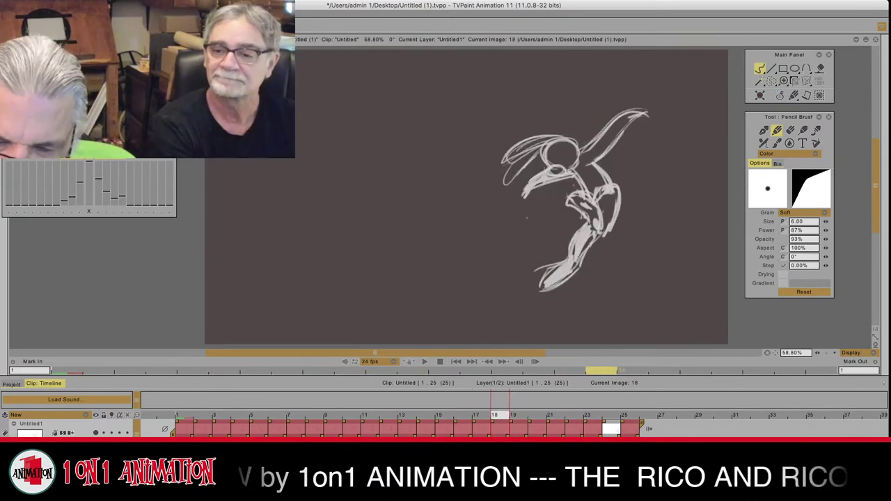
Step: Draw a short pointed tail behind the hips on frame 18, following its placement on frame 17
{"action": "key", "text": "Left"}
{"action": "key", "text": "Right"}
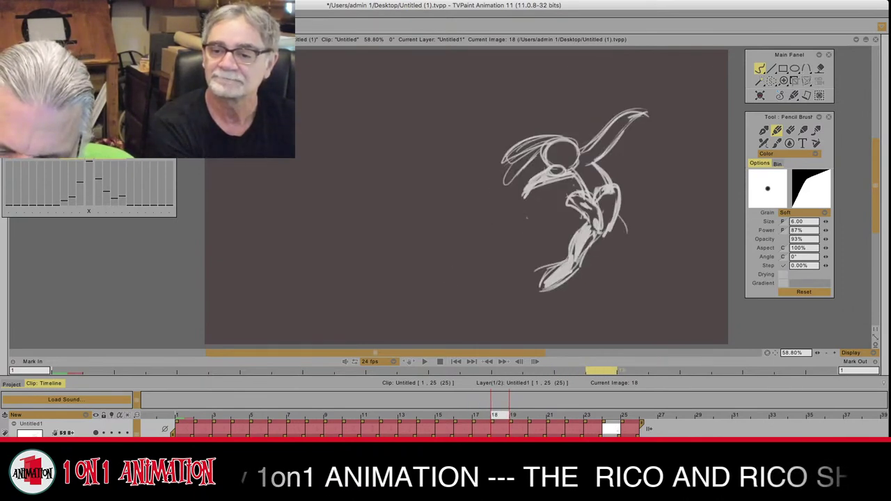
{"action": "left_click_drag", "start_coordinate": [619, 211], "coordinate": [630, 233]}
{"action": "key", "text": "Left"}
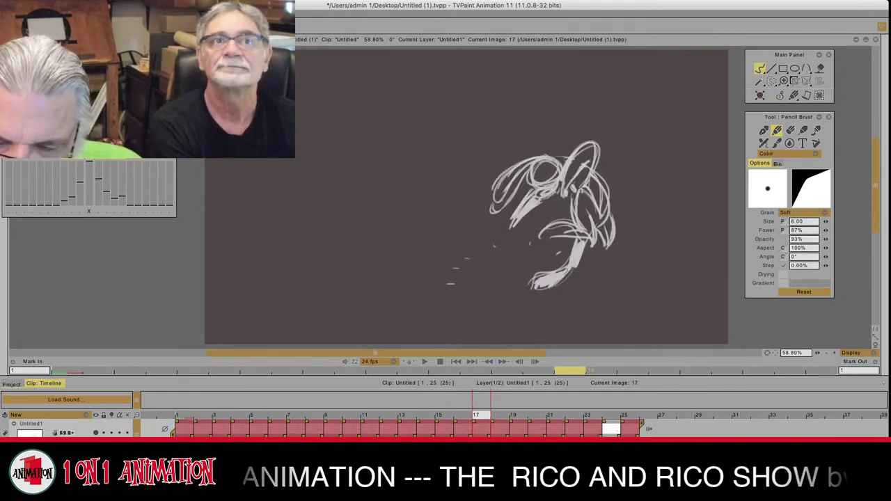
{"action": "key", "text": "Right"}
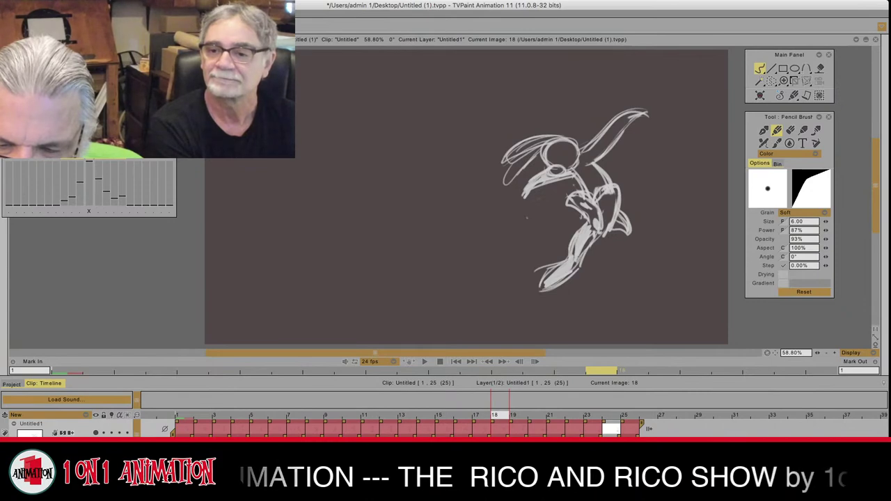
Step: Draw a small pointed tail flicking up behind the hips on frame 19
{"action": "key", "text": "Right"}
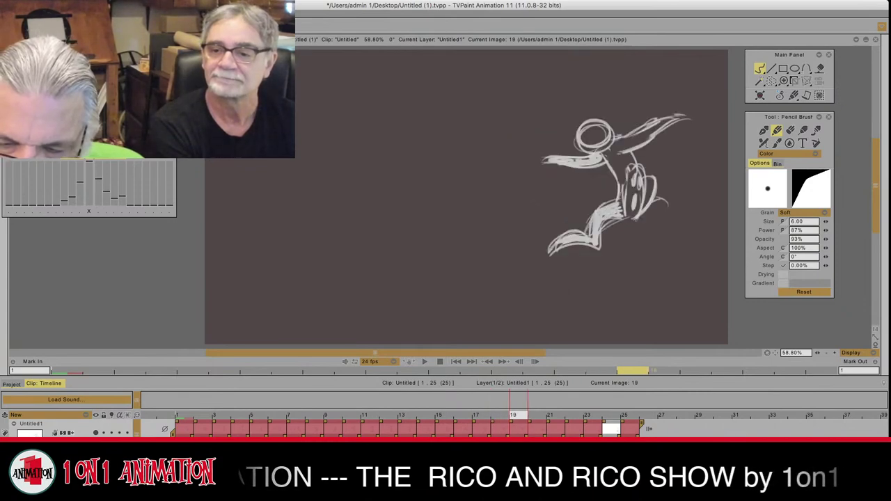
{"action": "left_click_drag", "start_coordinate": [649, 218], "coordinate": [667, 205]}
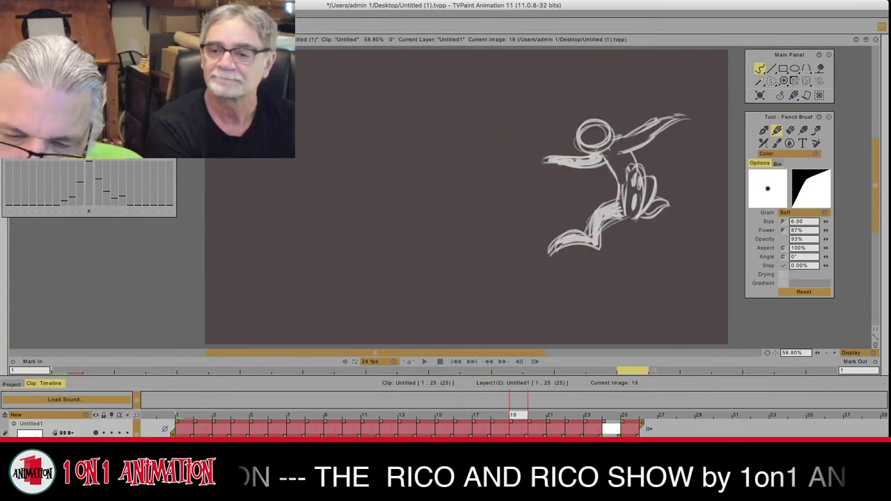
{"action": "key", "text": "Left"}
{"action": "key", "text": "Right"}
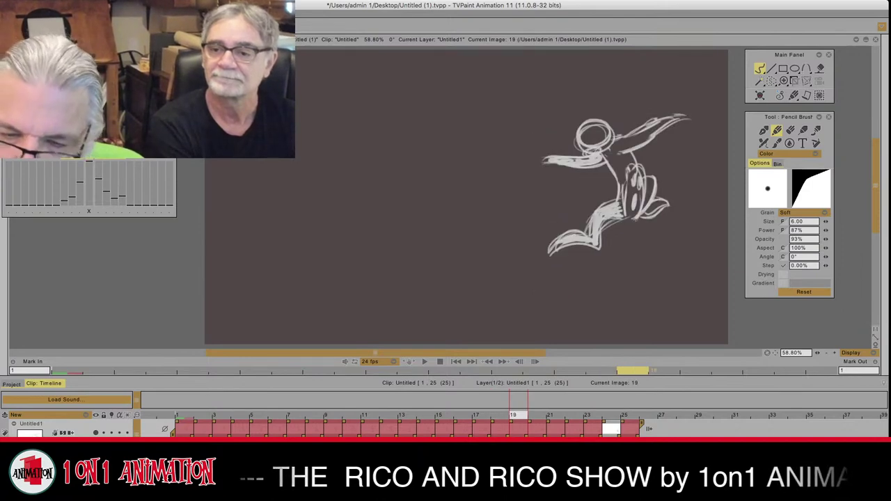
Step: Erase the inner head lines on frame 19 and sketch a small muzzle at the head's lower edge
{"action": "key", "text": "e"}
{"action": "mouse_move", "coordinate": [586, 145]}
{"action": "left_mouse_down"}
{"action": "mouse_move", "coordinate": [604, 145]}
{"action": "mouse_move", "coordinate": [595, 128]}
{"action": "mouse_move", "coordinate": [586, 142]}
{"action": "mouse_move", "coordinate": [601, 153]}
{"action": "mouse_move", "coordinate": [584, 150]}
{"action": "mouse_move", "coordinate": [590, 155]}
{"action": "left_mouse_up"}
{"action": "left_click", "coordinate": [777, 130]}
{"action": "key", "text": "Left"}
{"action": "key", "text": "Right"}
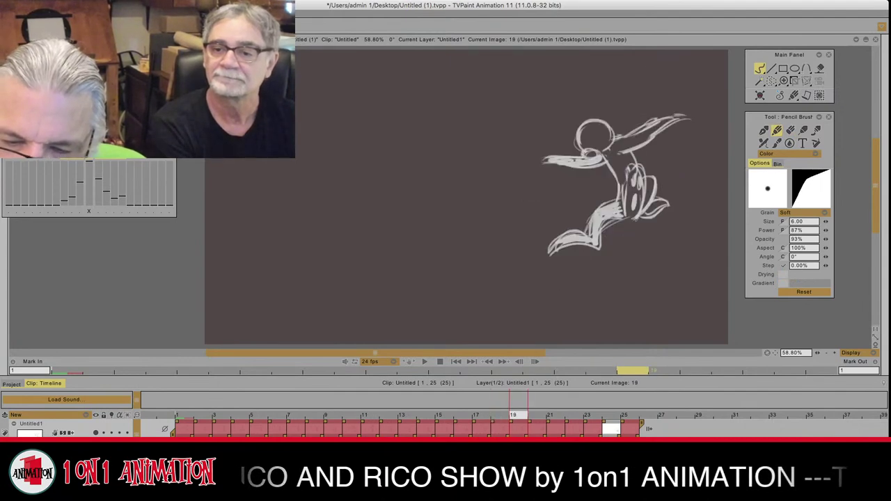
Step: Sketch the upper ear on frame 19 arcing forward from the top of the head, using frames 17 and 18 as reference
{"action": "key", "text": "Left"}
{"action": "key", "text": "Left"}
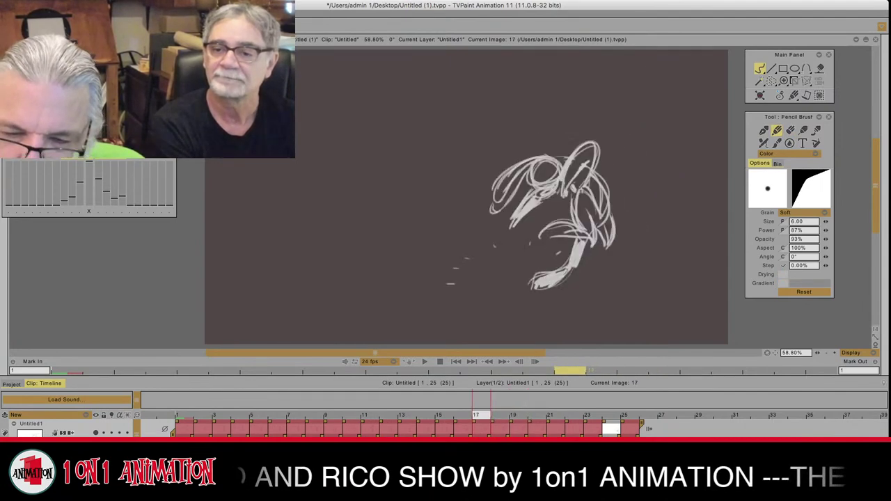
{"action": "key", "text": "Right"}
{"action": "key", "text": "Right"}
{"action": "key", "text": "Left"}
{"action": "key", "text": "Right"}
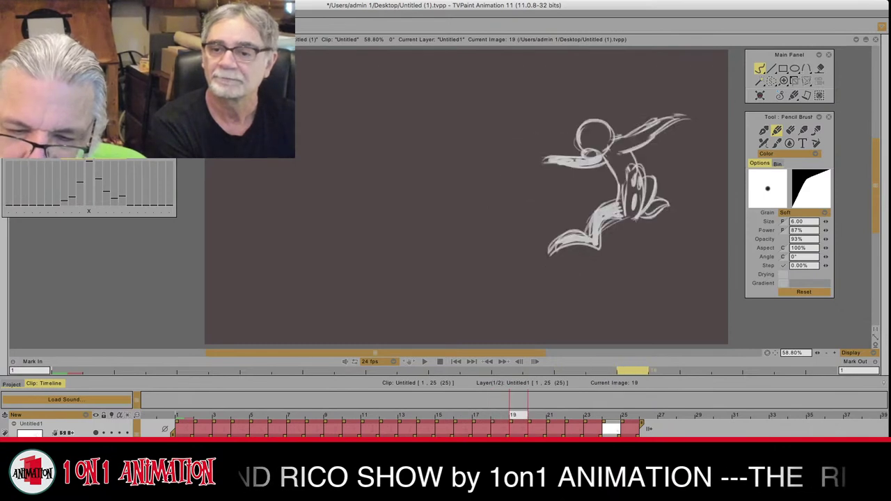
{"action": "left_click_drag", "start_coordinate": [601, 119], "coordinate": [555, 112]}
{"action": "mouse_move", "coordinate": [567, 111]}
{"action": "left_mouse_down"}
{"action": "mouse_move", "coordinate": [599, 117]}
{"action": "mouse_move", "coordinate": [544, 122]}
{"action": "mouse_move", "coordinate": [606, 117]}
{"action": "mouse_move", "coordinate": [539, 132]}
{"action": "mouse_move", "coordinate": [600, 120]}
{"action": "left_mouse_up"}
{"action": "key", "text": "Left"}
{"action": "key", "text": "Right"}
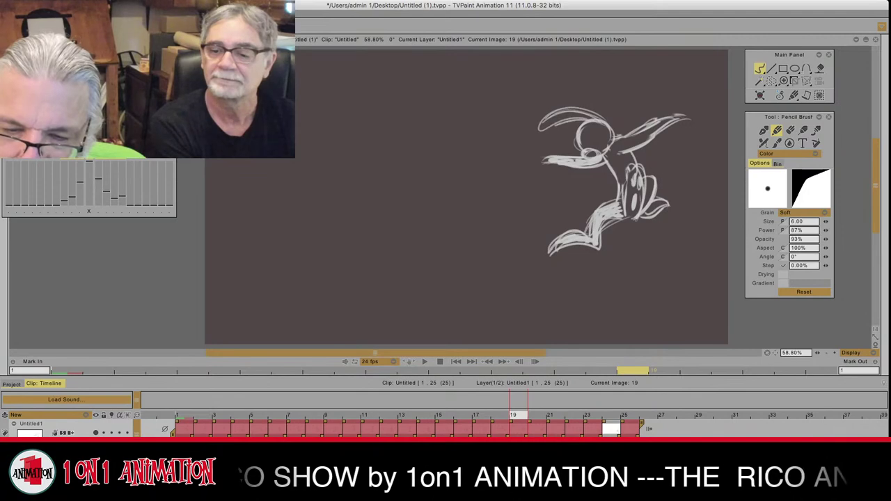
{"action": "left_click_drag", "start_coordinate": [540, 133], "coordinate": [555, 125]}
{"action": "mouse_move", "coordinate": [554, 114]}
{"action": "left_mouse_down"}
{"action": "mouse_move", "coordinate": [591, 109]}
{"action": "mouse_move", "coordinate": [601, 118]}
{"action": "left_mouse_up"}
{"action": "left_click_drag", "start_coordinate": [575, 107], "coordinate": [536, 132]}
Step: Add the second ear beneath the first on frame 19, drooping forward in front of the head
{"action": "key", "text": "Left"}
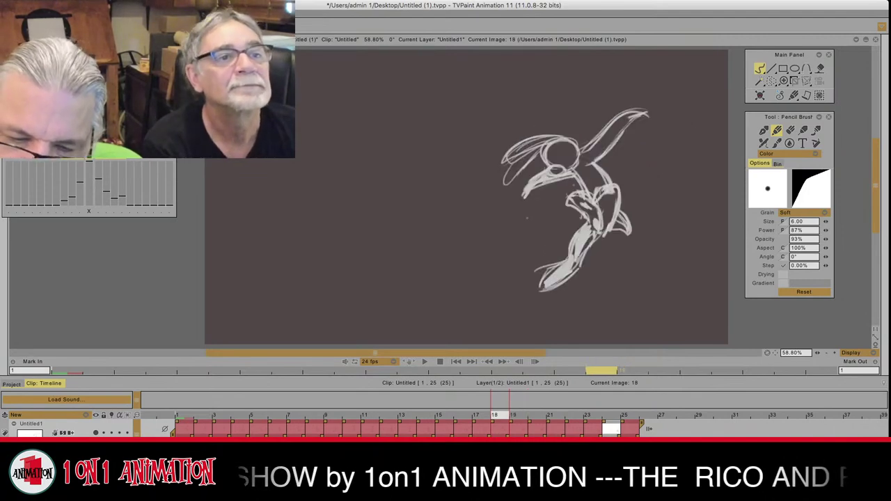
{"action": "key", "text": "Right"}
{"action": "key", "text": "Left"}
{"action": "key", "text": "Right"}
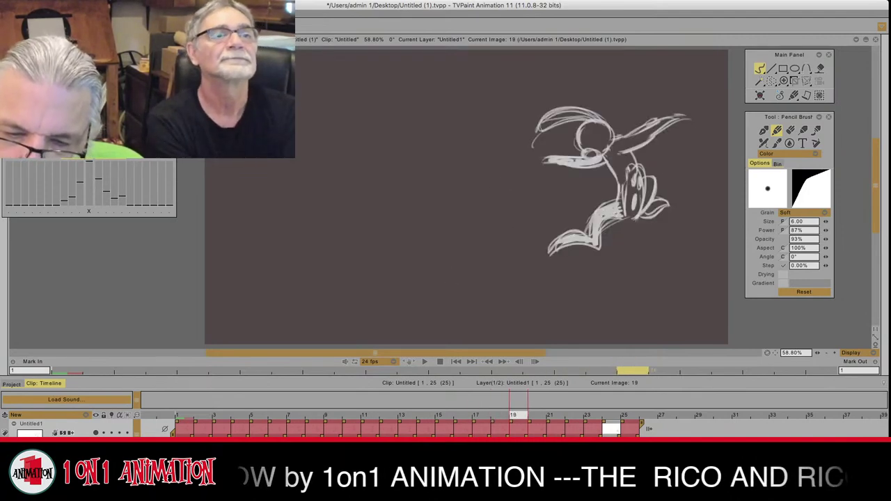
{"action": "mouse_move", "coordinate": [577, 125]}
{"action": "left_mouse_down"}
{"action": "mouse_move", "coordinate": [535, 148]}
{"action": "mouse_move", "coordinate": [578, 127]}
{"action": "left_mouse_up"}
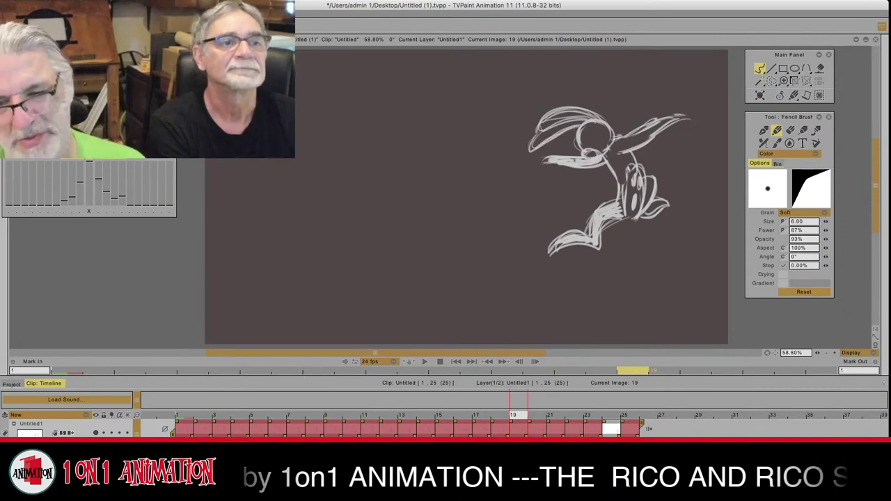
{"action": "key", "text": "Left"}
{"action": "key", "text": "Right"}
{"action": "key", "text": "Left"}
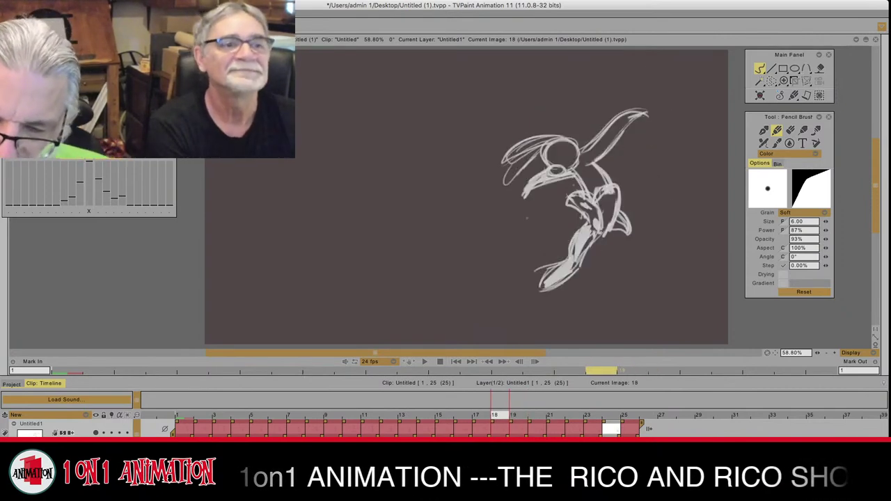
Step: Extend the torso lines on frame 20 up to the head, using frame 19 as reference
{"action": "key", "text": "Right"}
{"action": "key", "text": "Right"}
{"action": "key", "text": "Left"}
{"action": "key", "text": "Right"}
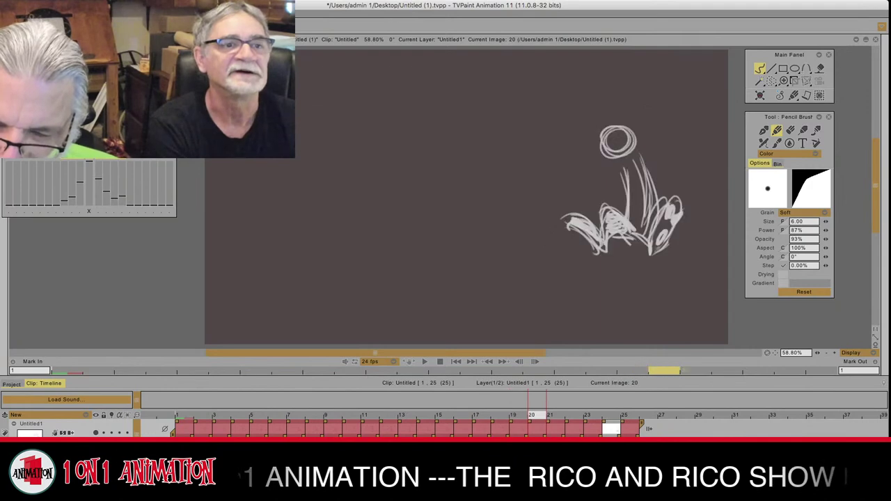
{"action": "key", "text": "Left"}
{"action": "key", "text": "Right"}
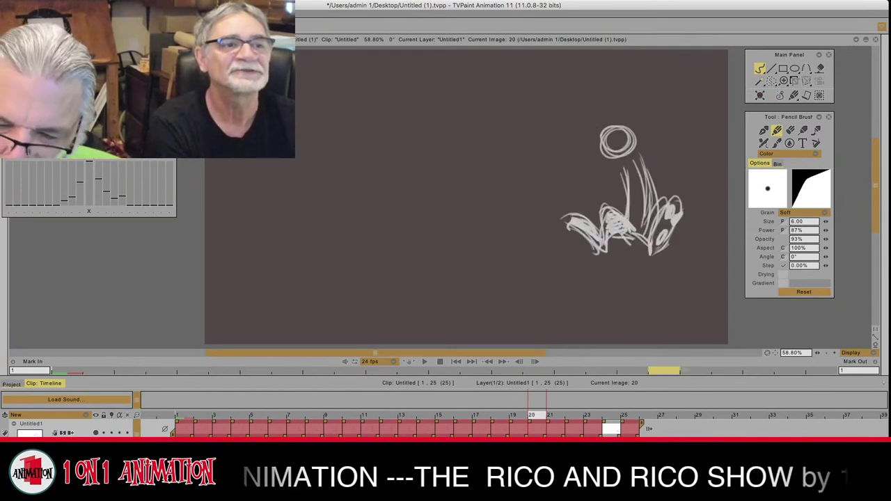
{"action": "mouse_move", "coordinate": [621, 164]}
{"action": "left_mouse_down"}
{"action": "mouse_move", "coordinate": [626, 205]}
{"action": "mouse_move", "coordinate": [627, 186]}
{"action": "mouse_move", "coordinate": [652, 209]}
{"action": "left_mouse_up"}
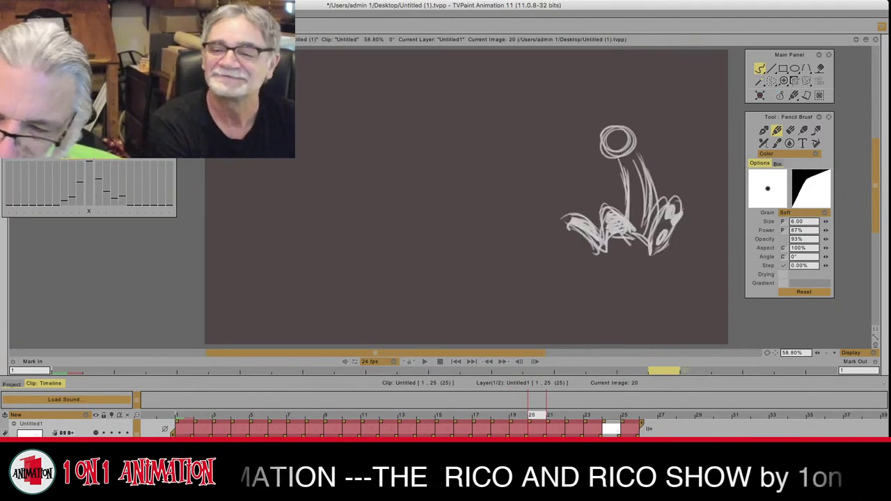
{"action": "left_click_drag", "start_coordinate": [636, 150], "coordinate": [642, 163]}
{"action": "key", "text": "Left"}
{"action": "key", "text": "Right"}
Step: Erase the inner head circle and the extra lines inside the torso on frame 20
{"action": "left_click", "coordinate": [791, 130]}
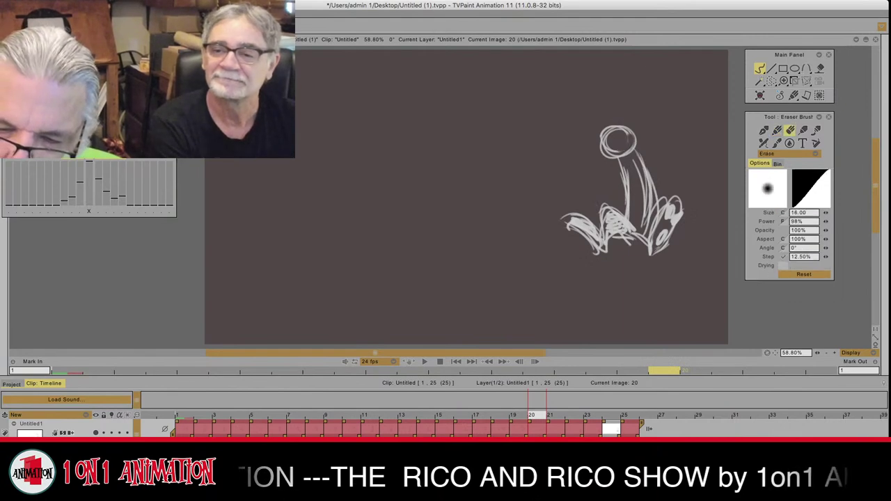
{"action": "left_click_drag", "start_coordinate": [627, 132], "coordinate": [605, 143]}
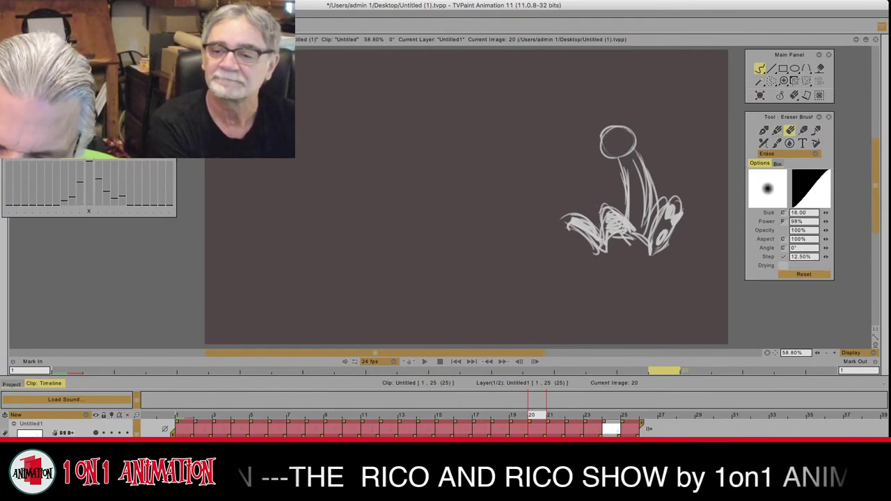
{"action": "mouse_move", "coordinate": [639, 167]}
{"action": "left_mouse_down"}
{"action": "mouse_move", "coordinate": [654, 192]}
{"action": "mouse_move", "coordinate": [645, 222]}
{"action": "mouse_move", "coordinate": [646, 172]}
{"action": "mouse_move", "coordinate": [629, 218]}
{"action": "mouse_move", "coordinate": [626, 175]}
{"action": "mouse_move", "coordinate": [627, 220]}
{"action": "mouse_move", "coordinate": [654, 206]}
{"action": "mouse_move", "coordinate": [655, 214]}
{"action": "mouse_move", "coordinate": [632, 219]}
{"action": "left_mouse_up"}
Step: Sketch a small round muzzle at the lower front edge of the head on frame 20, checking against frames 18 and 19
{"action": "left_click", "coordinate": [778, 130]}
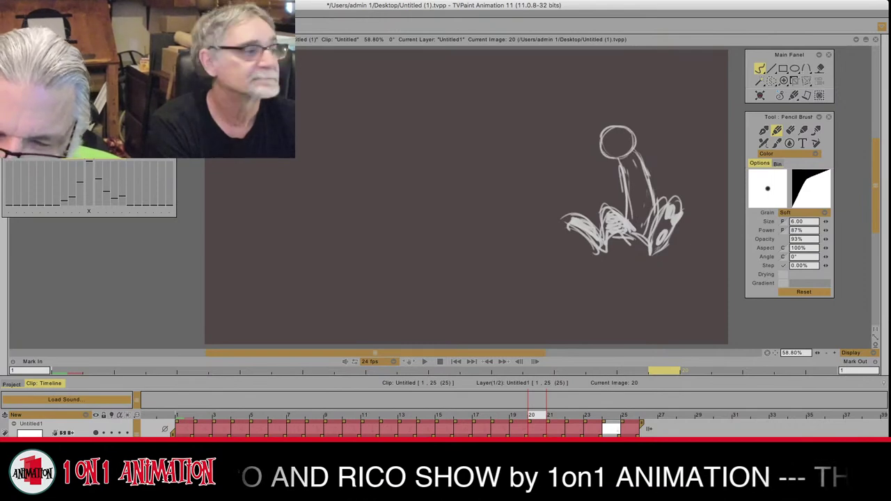
{"action": "key", "text": "Left"}
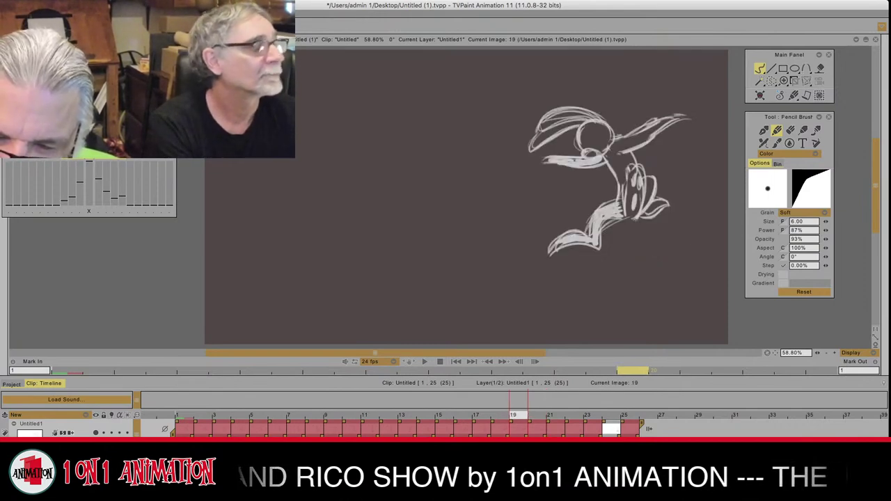
{"action": "key", "text": "Right"}
{"action": "mouse_move", "coordinate": [619, 153]}
{"action": "left_mouse_down"}
{"action": "mouse_move", "coordinate": [600, 152]}
{"action": "mouse_move", "coordinate": [621, 158]}
{"action": "left_mouse_up"}
{"action": "key", "text": "Left"}
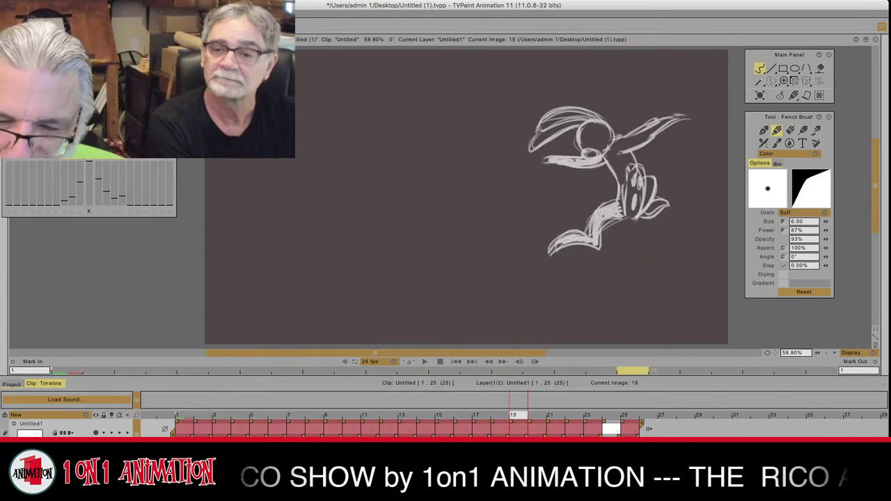
{"action": "key", "text": "Left"}
{"action": "key", "text": "Right"}
{"action": "key", "text": "Right"}
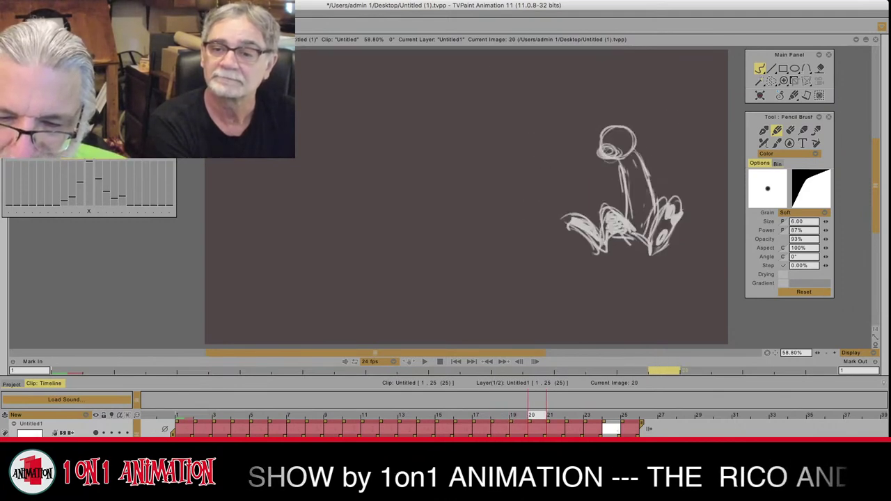
Step: Sketch the upper ear on frame 20 rising from the back of the head and curling forward
{"action": "left_click_drag", "start_coordinate": [631, 123], "coordinate": [586, 95]}
{"action": "mouse_move", "coordinate": [632, 129]}
{"action": "left_mouse_down"}
{"action": "mouse_move", "coordinate": [597, 96]}
{"action": "mouse_move", "coordinate": [580, 97]}
{"action": "left_mouse_up"}
{"action": "key", "text": "Left"}
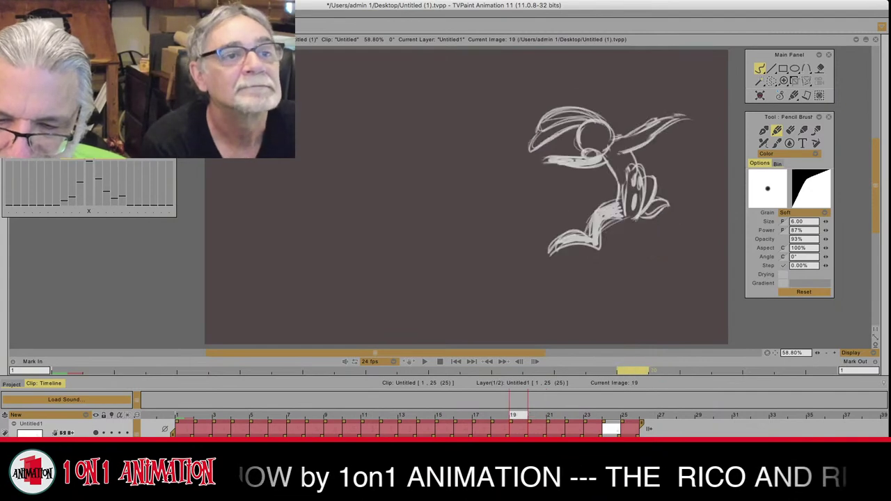
{"action": "key", "text": "Right"}
{"action": "mouse_move", "coordinate": [624, 125]}
{"action": "left_mouse_down"}
{"action": "mouse_move", "coordinate": [620, 103]}
{"action": "mouse_move", "coordinate": [579, 97]}
{"action": "mouse_move", "coordinate": [581, 105]}
{"action": "left_mouse_up"}
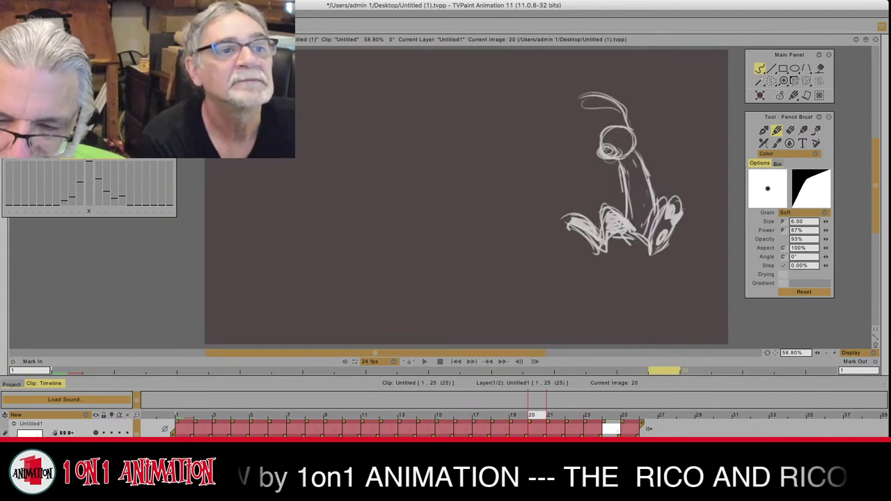
{"action": "key", "text": "Left"}
{"action": "key", "text": "Right"}
{"action": "mouse_move", "coordinate": [631, 126]}
{"action": "left_mouse_down"}
{"action": "mouse_move", "coordinate": [610, 96]}
{"action": "mouse_move", "coordinate": [578, 106]}
{"action": "left_mouse_up"}
{"action": "mouse_move", "coordinate": [579, 107]}
{"action": "left_mouse_down"}
{"action": "mouse_move", "coordinate": [626, 128]}
{"action": "mouse_move", "coordinate": [576, 106]}
{"action": "left_mouse_up"}
Step: Draw the second ear below the first on frame 20, bending forward and down, and compare it with frame 19
{"action": "mouse_move", "coordinate": [618, 103]}
{"action": "left_mouse_down"}
{"action": "mouse_move", "coordinate": [630, 125]}
{"action": "mouse_move", "coordinate": [561, 131]}
{"action": "mouse_move", "coordinate": [623, 120]}
{"action": "mouse_move", "coordinate": [571, 128]}
{"action": "left_mouse_up"}
{"action": "key", "text": "Left"}
{"action": "key", "text": "Right"}
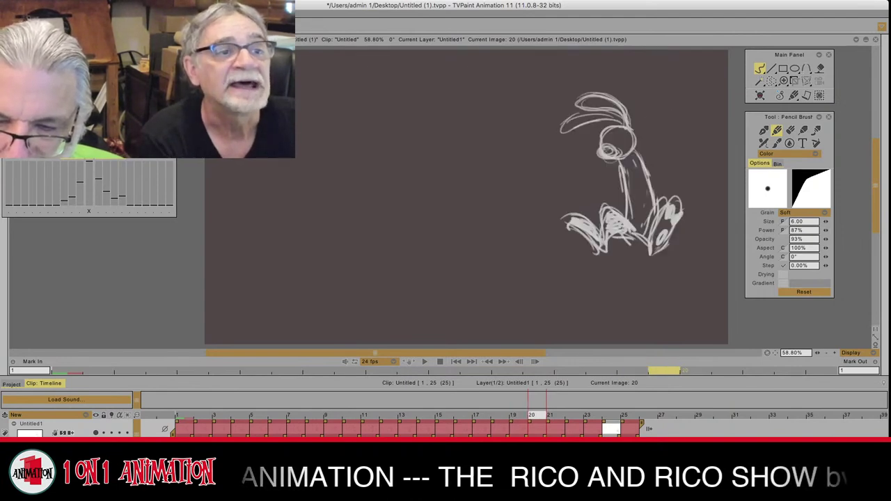
{"action": "key", "text": "Left"}
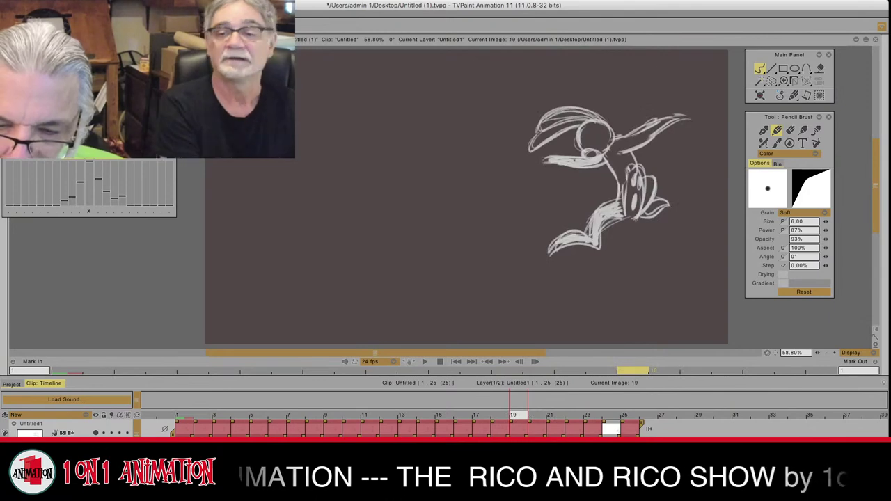
{"action": "key", "text": "Right"}
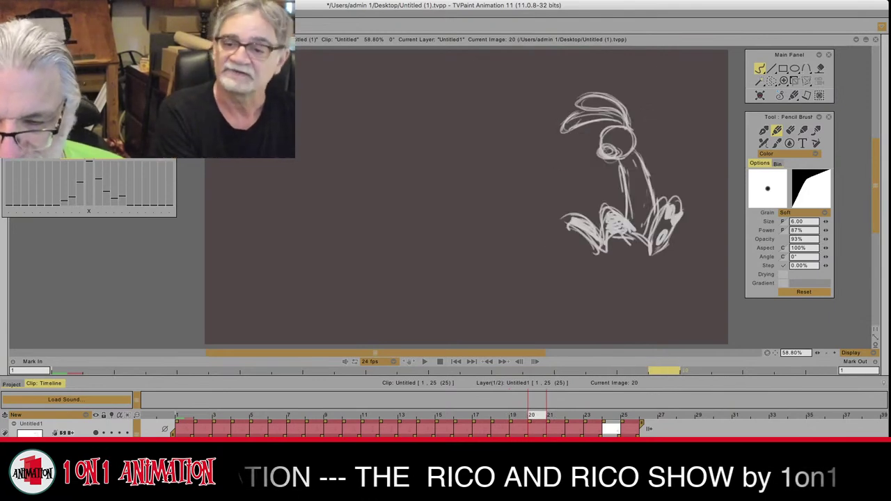
{"action": "key", "text": "Left"}
{"action": "key", "text": "Right"}
{"action": "key", "text": "Left"}
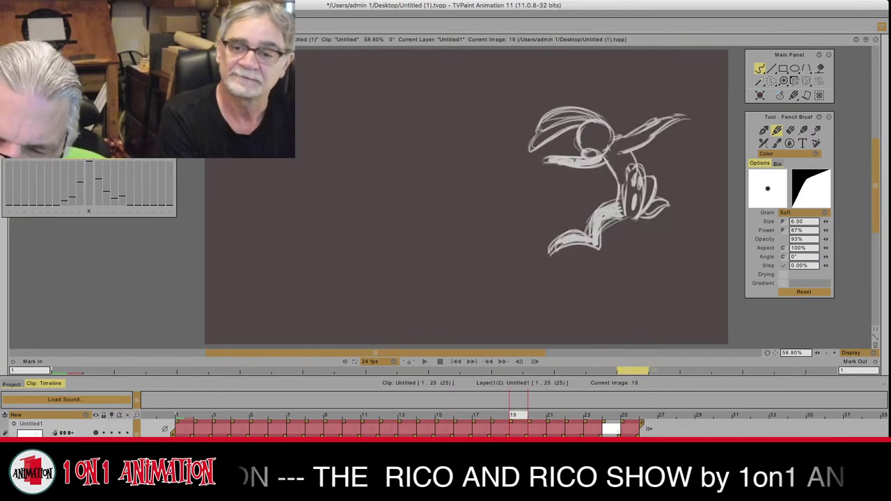
{"action": "key", "text": "Right"}
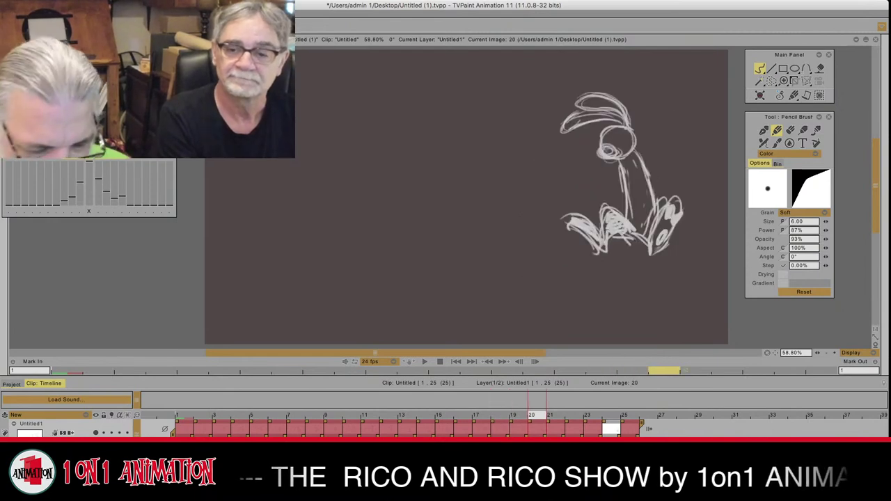
Step: Scrub back and forth through the hop animation between frame 1 and frame 22 to review the arm poses
{"action": "key", "text": "Left"}
{"action": "key", "text": "Left"}
{"action": "key", "text": "Left"}
{"action": "key", "text": "Left"}
{"action": "key", "text": "Left"}
{"action": "key", "text": "Left"}
{"action": "key", "text": "Left"}
{"action": "key", "text": "Left"}
{"action": "key", "text": "Left"}
{"action": "key", "text": "Left"}
{"action": "key", "text": "Left"}
{"action": "key", "text": "Left"}
{"action": "key", "text": "Left"}
{"action": "key", "text": "Left"}
{"action": "key", "text": "Left"}
{"action": "key", "text": "Left"}
{"action": "key", "text": "Left"}
{"action": "key", "text": "Left"}
{"action": "key", "text": "Left"}
{"action": "key", "text": "Right"}
{"action": "key", "text": "Right"}
{"action": "key", "text": "Right"}
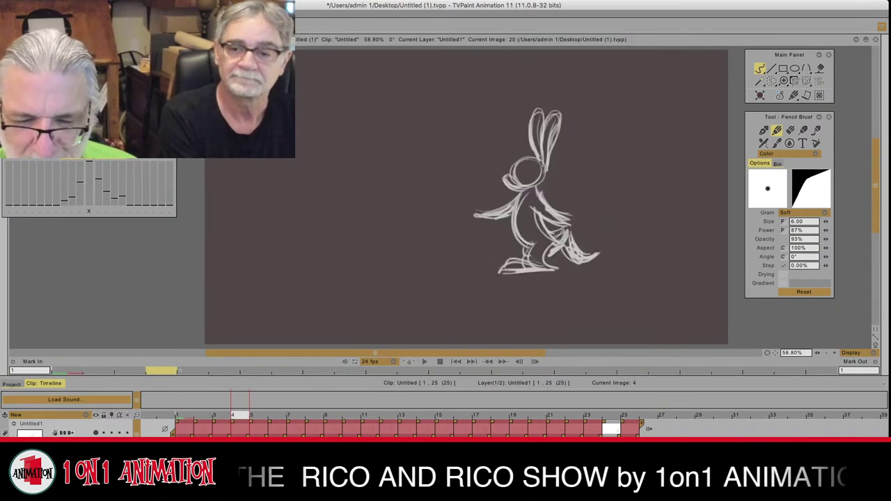
{"action": "left_click_drag", "start_coordinate": [161, 371], "coordinate": [727, 370]}
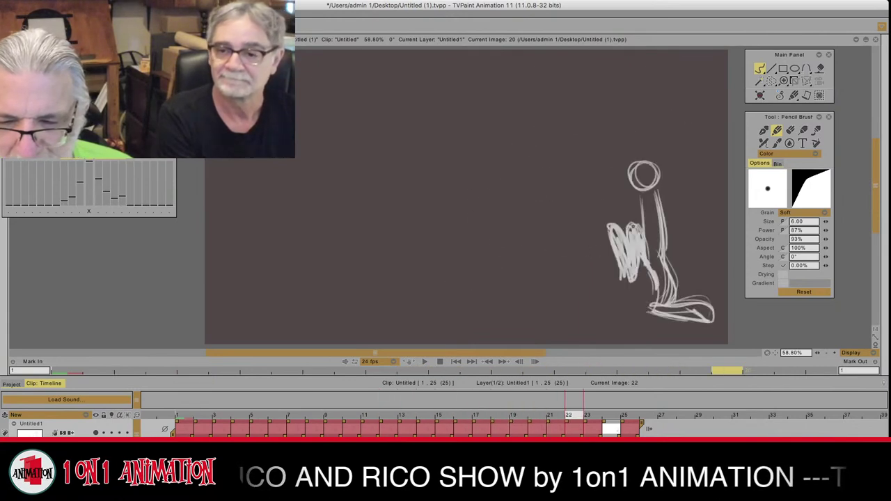
{"action": "mouse_move", "coordinate": [574, 415]}
{"action": "left_mouse_down"}
{"action": "mouse_move", "coordinate": [648, 415]}
{"action": "mouse_move", "coordinate": [296, 415]}
{"action": "left_mouse_up"}
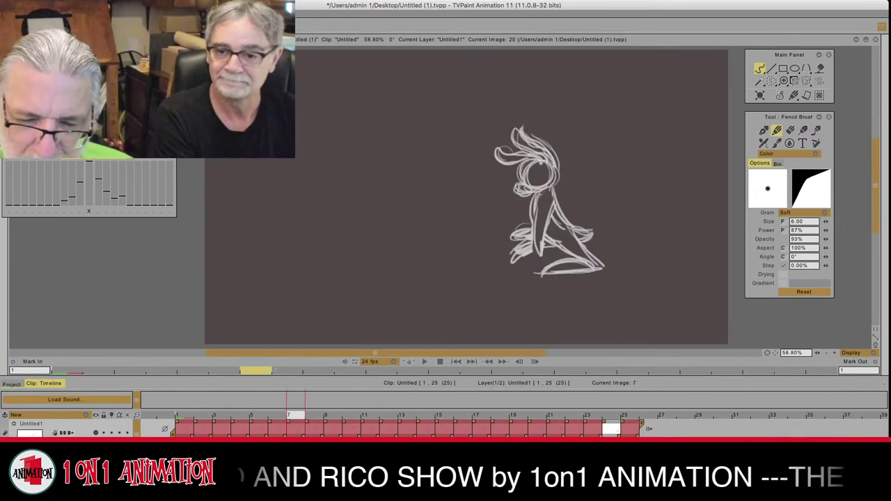
Step: Draw the rear arm on frame 20 stretching backward and slightly upward from the shoulder, cleaning up its tip
{"action": "mouse_move", "coordinate": [257, 371]}
{"action": "left_mouse_down"}
{"action": "mouse_move", "coordinate": [822, 371]}
{"action": "mouse_move", "coordinate": [623, 370]}
{"action": "mouse_move", "coordinate": [665, 370]}
{"action": "left_mouse_up"}
{"action": "mouse_move", "coordinate": [638, 150]}
{"action": "left_mouse_down"}
{"action": "mouse_move", "coordinate": [722, 132]}
{"action": "mouse_move", "coordinate": [656, 160]}
{"action": "mouse_move", "coordinate": [716, 137]}
{"action": "left_mouse_up"}
{"action": "mouse_move", "coordinate": [710, 143]}
{"action": "left_mouse_down"}
{"action": "mouse_move", "coordinate": [647, 160]}
{"action": "mouse_move", "coordinate": [703, 150]}
{"action": "mouse_move", "coordinate": [716, 138]}
{"action": "left_mouse_up"}
{"action": "mouse_move", "coordinate": [718, 133]}
{"action": "left_mouse_down"}
{"action": "mouse_move", "coordinate": [634, 149]}
{"action": "mouse_move", "coordinate": [640, 160]}
{"action": "mouse_move", "coordinate": [717, 138]}
{"action": "mouse_move", "coordinate": [711, 142]}
{"action": "left_mouse_up"}
{"action": "left_click", "coordinate": [791, 131]}
{"action": "left_click", "coordinate": [778, 131]}
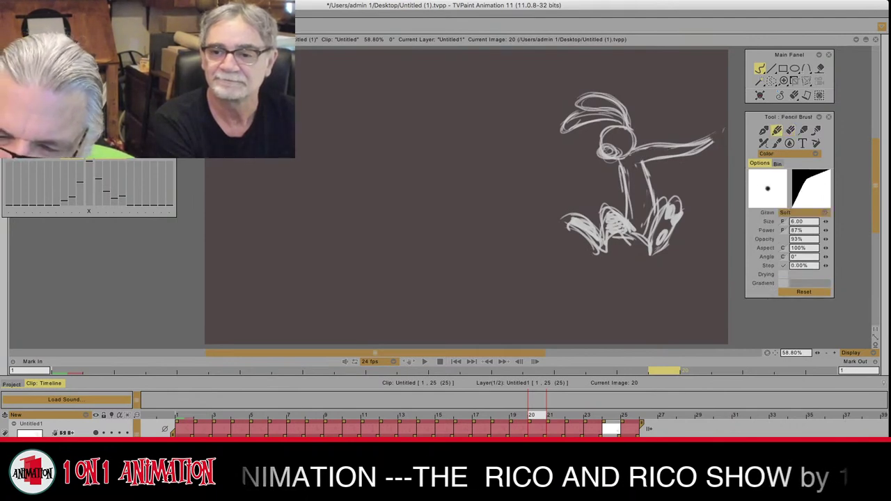
{"action": "left_click_drag", "start_coordinate": [633, 151], "coordinate": [700, 147]}
Step: Flip repeatedly between frames 17 and 21 to examine how the arms move into the frame 20 pose
{"action": "key", "text": "Left"}
{"action": "key", "text": "Right"}
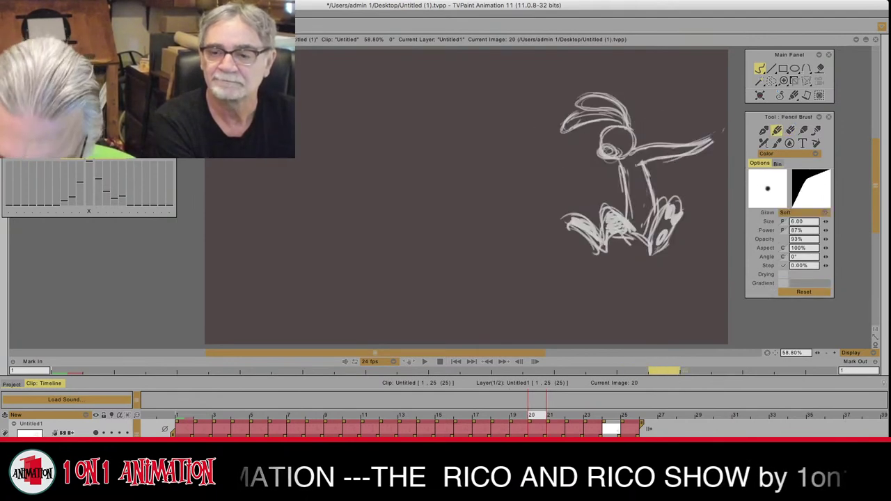
{"action": "key", "text": "Left"}
{"action": "key", "text": "Left"}
{"action": "key", "text": "Left"}
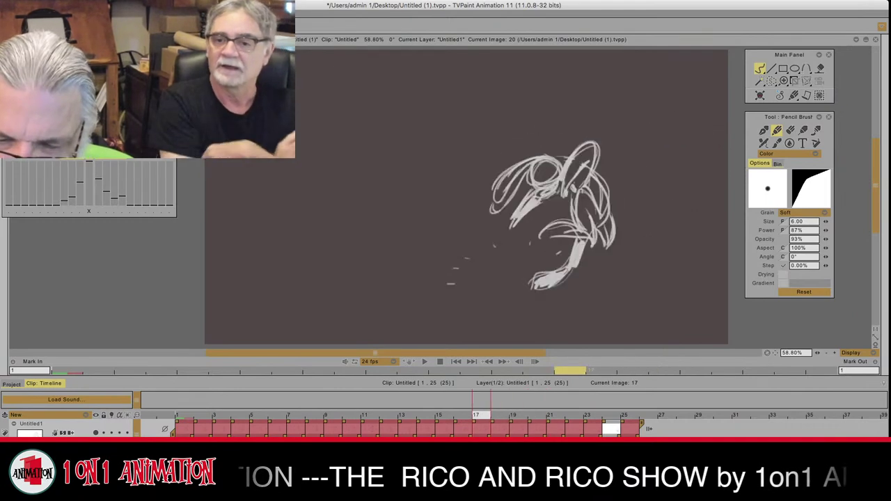
{"action": "key", "text": "Right"}
{"action": "key", "text": "Right"}
{"action": "key", "text": "Right"}
{"action": "key", "text": "Right"}
{"action": "key", "text": "Left"}
{"action": "key", "text": "Left"}
{"action": "key", "text": "Left"}
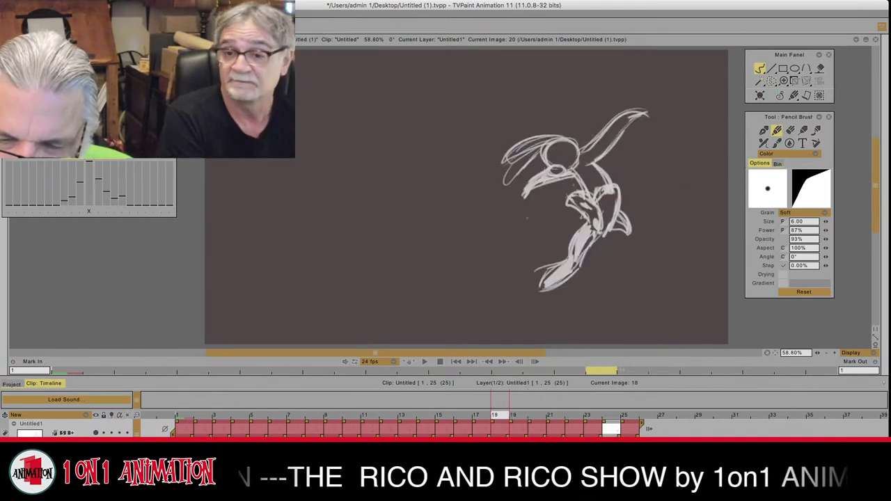
{"action": "key", "text": "Right"}
{"action": "key", "text": "Right"}
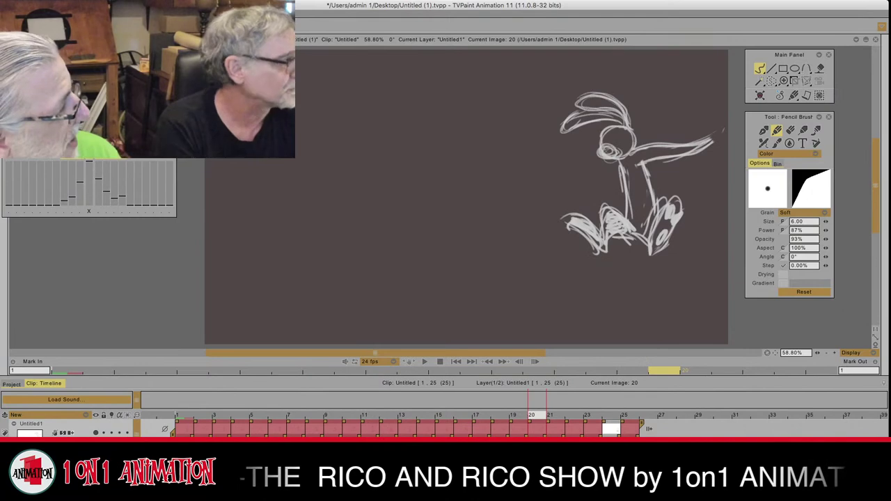
{"action": "key", "text": "Left"}
{"action": "key", "text": "Right"}
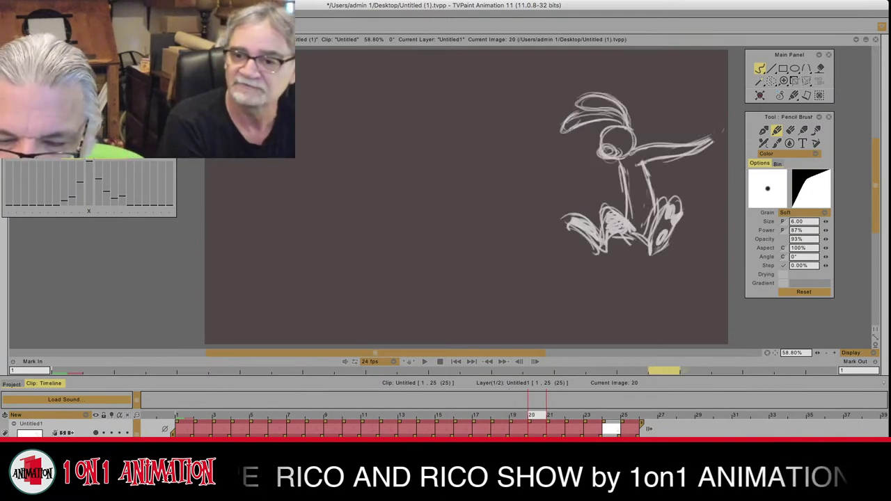
{"action": "key", "text": "Left"}
{"action": "key", "text": "Left"}
{"action": "key", "text": "Right"}
{"action": "key", "text": "Right"}
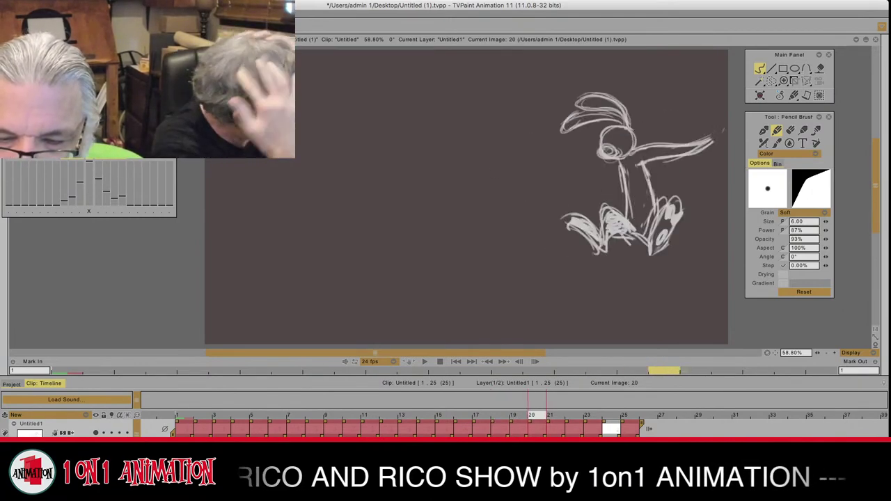
Step: Sketch and shade the front arm on frame 20 reaching forward from below the muzzle, checking against frame 19
{"action": "key", "text": "Left"}
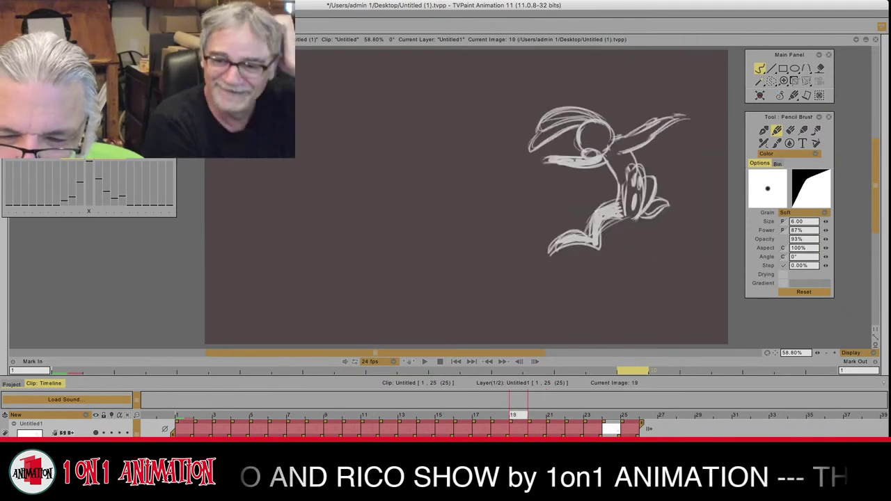
{"action": "key", "text": "Right"}
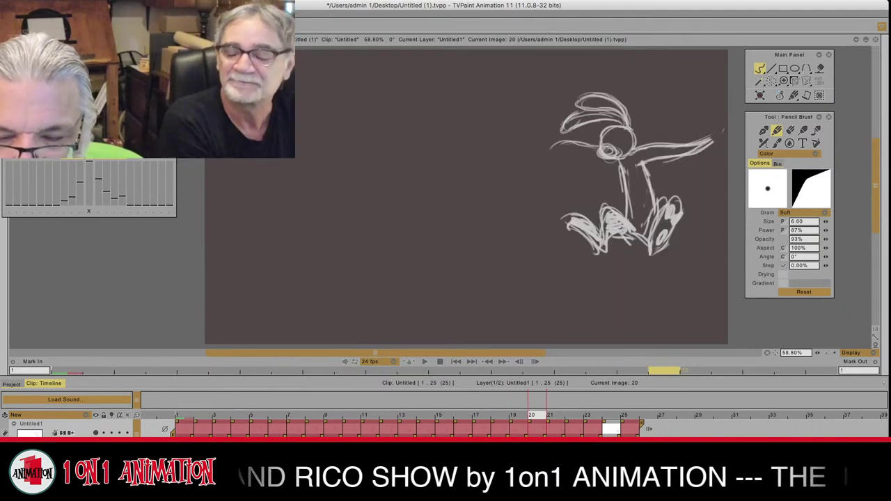
{"action": "key", "text": "Left"}
{"action": "key", "text": "Right"}
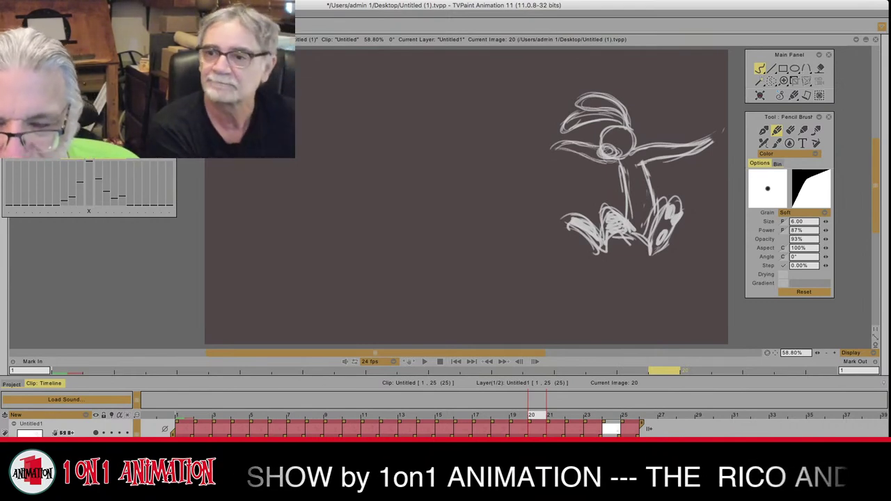
{"action": "key", "text": "Left"}
{"action": "key", "text": "Right"}
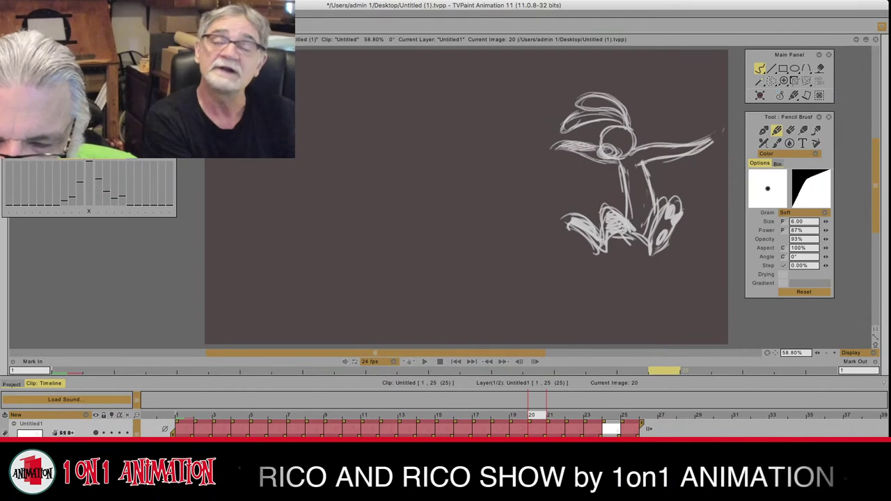
{"action": "key", "text": "Left"}
{"action": "key", "text": "Right"}
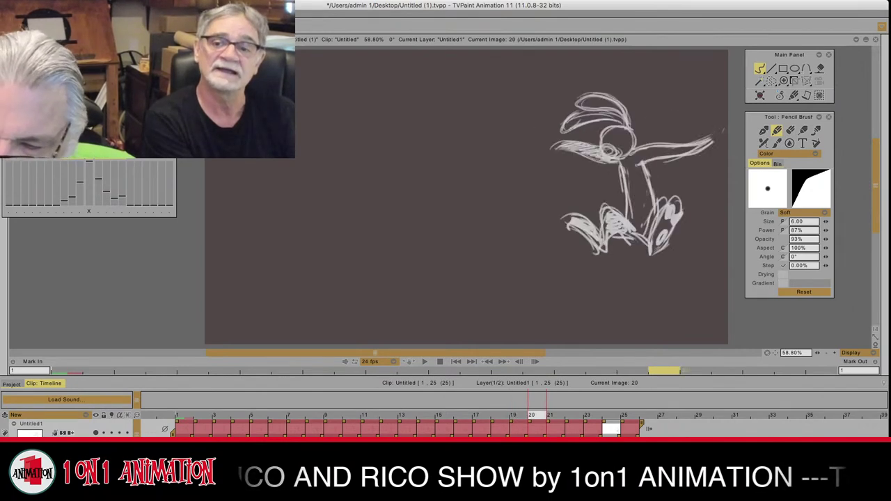
Step: Erase the end of the rear arm on frame 20 and redraw it with a shorter, narrower tip
{"action": "left_click", "coordinate": [790, 131]}
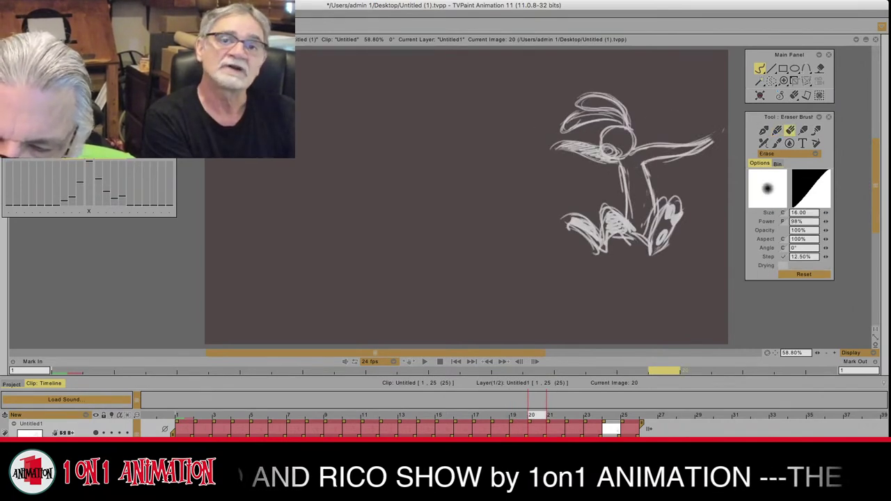
{"action": "mouse_move", "coordinate": [713, 138]}
{"action": "left_mouse_down"}
{"action": "mouse_move", "coordinate": [641, 149]}
{"action": "mouse_move", "coordinate": [670, 157]}
{"action": "mouse_move", "coordinate": [660, 159]}
{"action": "mouse_move", "coordinate": [676, 143]}
{"action": "mouse_move", "coordinate": [682, 153]}
{"action": "mouse_move", "coordinate": [703, 145]}
{"action": "left_mouse_up"}
{"action": "left_click", "coordinate": [777, 131]}
{"action": "left_click_drag", "start_coordinate": [688, 143], "coordinate": [708, 141]}
{"action": "left_click_drag", "start_coordinate": [631, 153], "coordinate": [687, 143]}
{"action": "left_click_drag", "start_coordinate": [640, 149], "coordinate": [707, 142]}
{"action": "left_click_drag", "start_coordinate": [709, 144], "coordinate": [673, 158]}
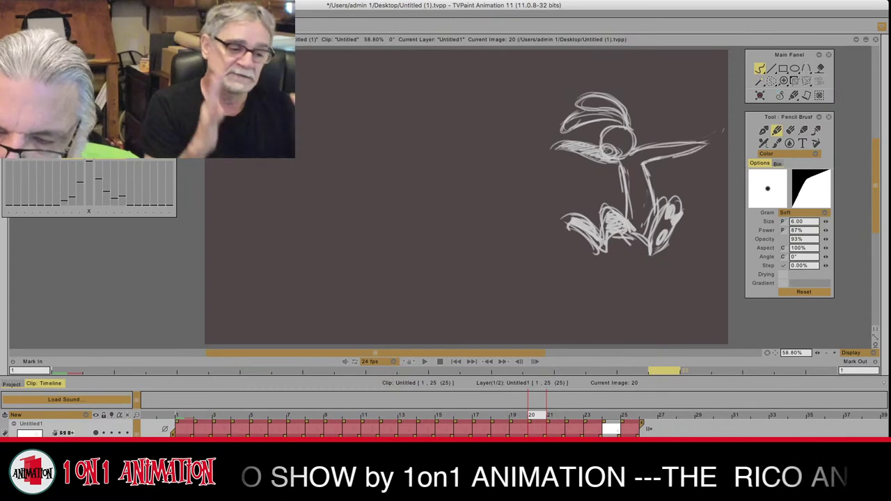
{"action": "key", "text": "Left"}
{"action": "key", "text": "Right"}
Step: Draw the rear arm on frame 21 extending straight back from the shoulder to the edge of the canvas
{"action": "key", "text": "Right"}
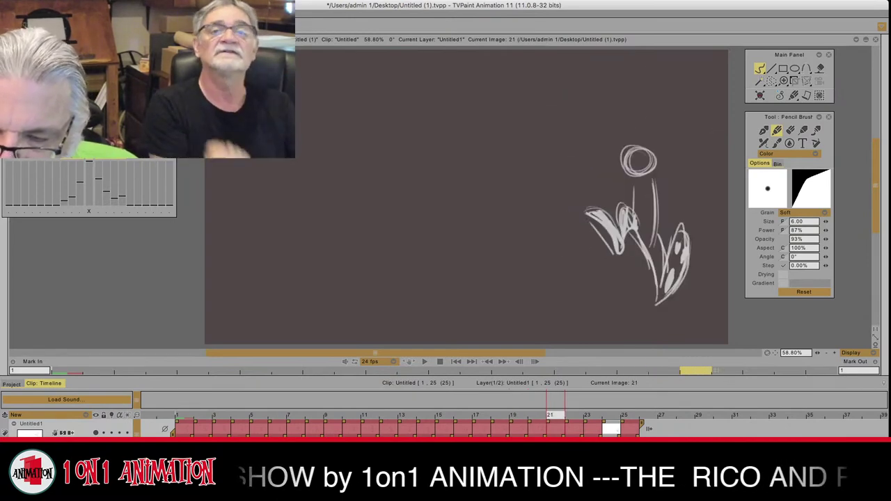
{"action": "left_click_drag", "start_coordinate": [655, 178], "coordinate": [720, 171]}
{"action": "mouse_move", "coordinate": [656, 178]}
{"action": "left_mouse_down"}
{"action": "mouse_move", "coordinate": [727, 160]}
{"action": "mouse_move", "coordinate": [716, 166]}
{"action": "mouse_move", "coordinate": [729, 177]}
{"action": "mouse_move", "coordinate": [719, 178]}
{"action": "left_mouse_up"}
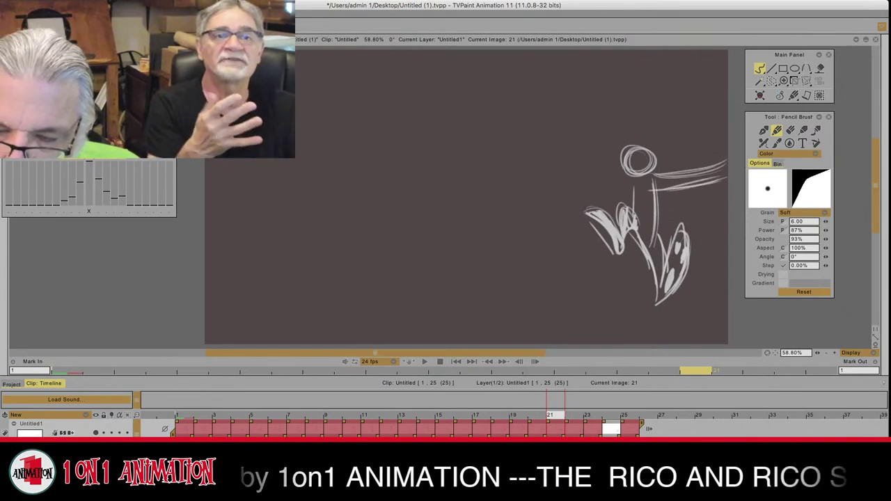
Step: Outline the front arm on frame 21 reaching forward and slightly up below the head, checking against frame 20
{"action": "key", "text": "Left"}
{"action": "key", "text": "Right"}
{"action": "left_click_drag", "start_coordinate": [587, 160], "coordinate": [624, 172]}
{"action": "left_click_drag", "start_coordinate": [569, 160], "coordinate": [630, 187]}
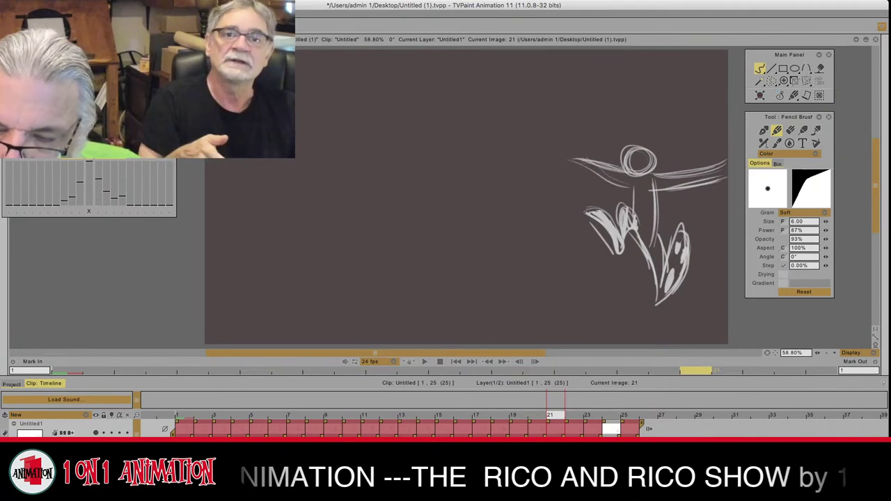
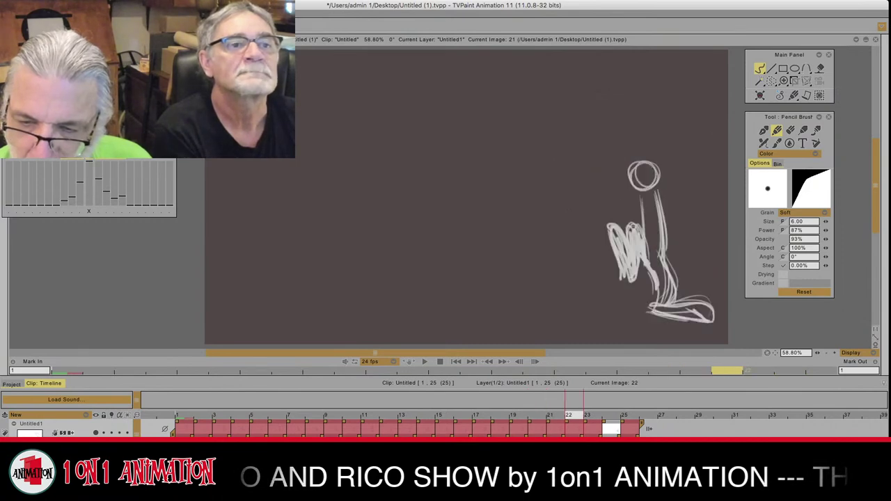
Step: Draw the rear arm on frame 22 as a fan of motion strokes sweeping back and down, comparing with frame 21
{"action": "left_click_drag", "start_coordinate": [659, 193], "coordinate": [728, 206]}
{"action": "mouse_move", "coordinate": [662, 193]}
{"action": "left_mouse_down"}
{"action": "mouse_move", "coordinate": [727, 208]}
{"action": "mouse_move", "coordinate": [703, 203]}
{"action": "mouse_move", "coordinate": [725, 220]}
{"action": "mouse_move", "coordinate": [712, 223]}
{"action": "mouse_move", "coordinate": [728, 237]}
{"action": "left_mouse_up"}
{"action": "mouse_move", "coordinate": [660, 212]}
{"action": "left_mouse_down"}
{"action": "mouse_move", "coordinate": [720, 240]}
{"action": "mouse_move", "coordinate": [711, 257]}
{"action": "mouse_move", "coordinate": [679, 229]}
{"action": "mouse_move", "coordinate": [710, 253]}
{"action": "left_mouse_up"}
{"action": "left_click_drag", "start_coordinate": [664, 228], "coordinate": [689, 263]}
{"action": "left_click_drag", "start_coordinate": [656, 207], "coordinate": [685, 261]}
{"action": "left_click_drag", "start_coordinate": [648, 205], "coordinate": [688, 264]}
{"action": "left_click_drag", "start_coordinate": [656, 195], "coordinate": [696, 269]}
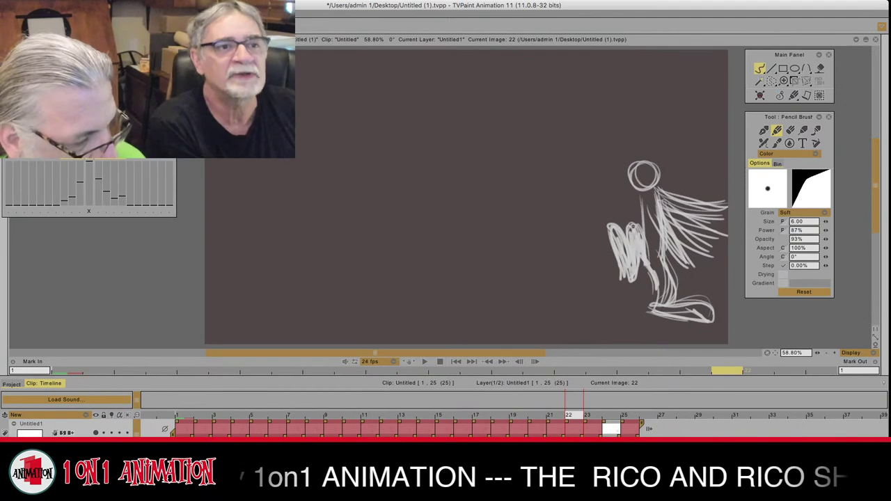
{"action": "key", "text": "Left"}
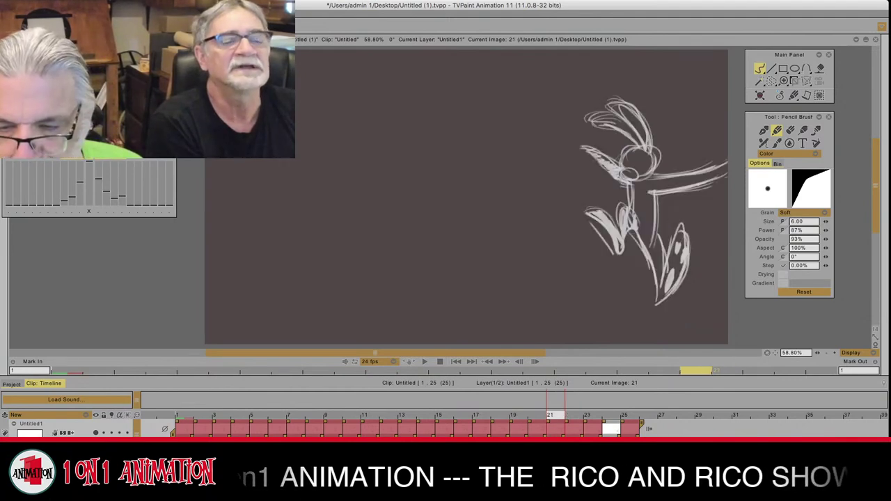
{"action": "key", "text": "Right"}
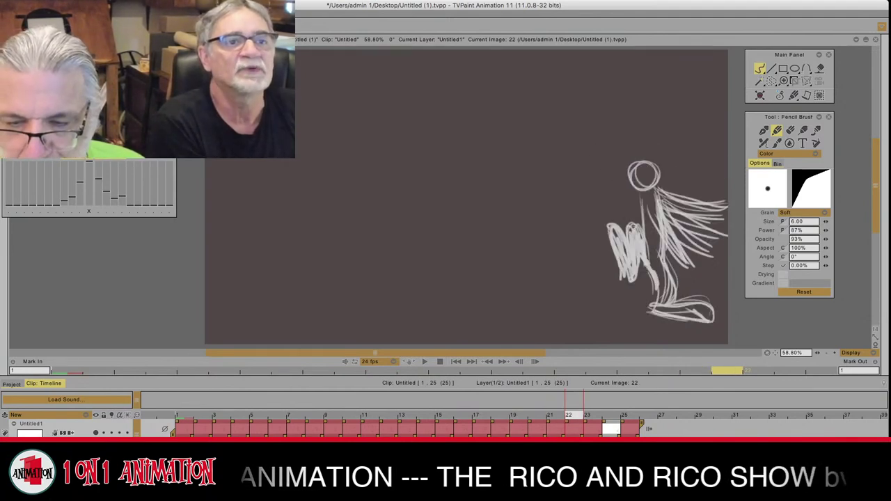
Step: Sketch the front arm on frame 22 as three pointed multiples fanning forward, and shade them with hatching
{"action": "key", "text": "Left"}
{"action": "key", "text": "Right"}
{"action": "mouse_move", "coordinate": [600, 165]}
{"action": "left_mouse_down"}
{"action": "mouse_move", "coordinate": [642, 198]}
{"action": "mouse_move", "coordinate": [580, 187]}
{"action": "left_mouse_up"}
{"action": "left_click_drag", "start_coordinate": [635, 201], "coordinate": [579, 190]}
{"action": "mouse_move", "coordinate": [631, 204]}
{"action": "left_mouse_down"}
{"action": "mouse_move", "coordinate": [581, 209]}
{"action": "mouse_move", "coordinate": [608, 212]}
{"action": "left_mouse_up"}
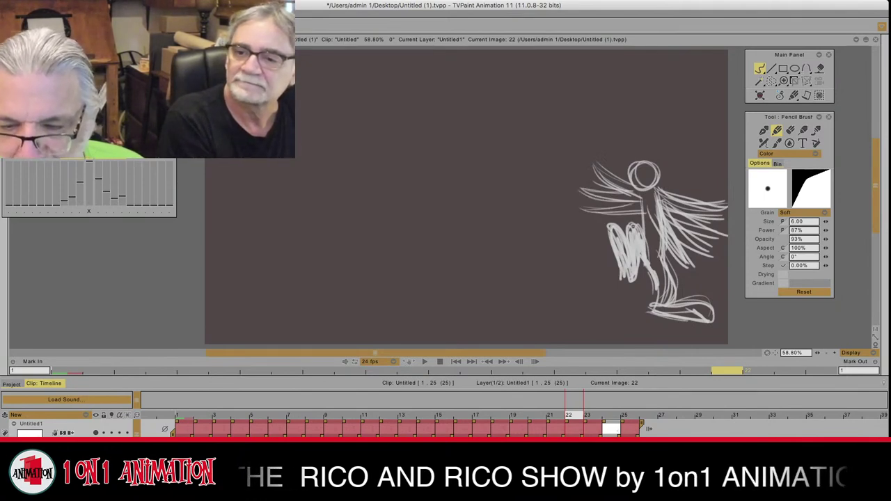
{"action": "key", "text": "Left"}
{"action": "key", "text": "Right"}
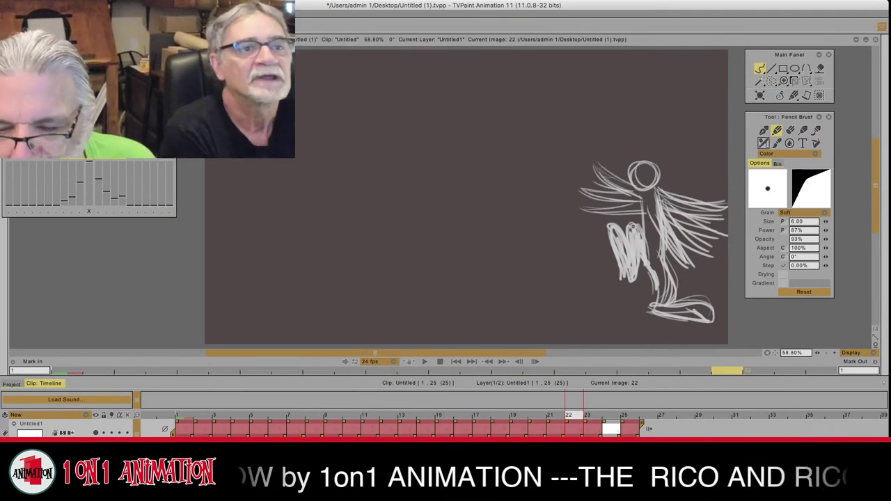
{"action": "mouse_move", "coordinate": [604, 176]}
{"action": "left_mouse_down"}
{"action": "mouse_move", "coordinate": [634, 189]}
{"action": "mouse_move", "coordinate": [620, 195]}
{"action": "mouse_move", "coordinate": [644, 195]}
{"action": "left_mouse_up"}
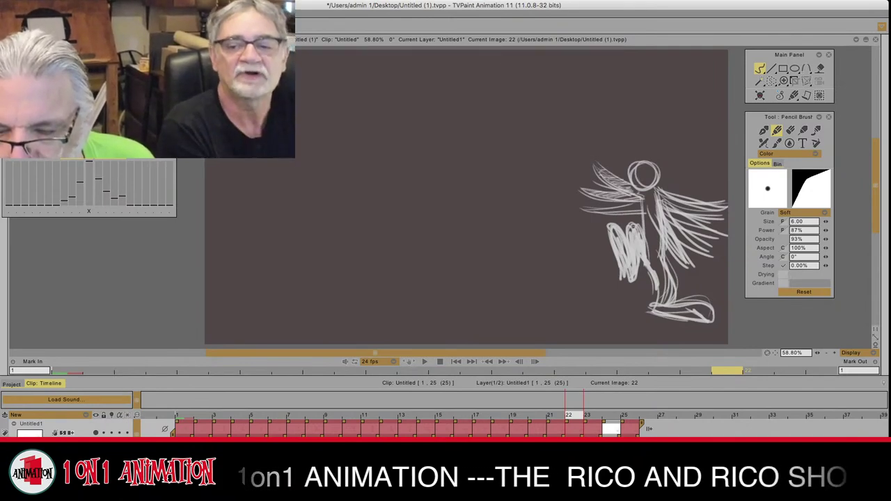
{"action": "left_click_drag", "start_coordinate": [591, 209], "coordinate": [709, 208]}
Step: Erase the inner ends of the rear arm's fan strokes near the shoulder on frame 22
{"action": "left_click", "coordinate": [791, 131]}
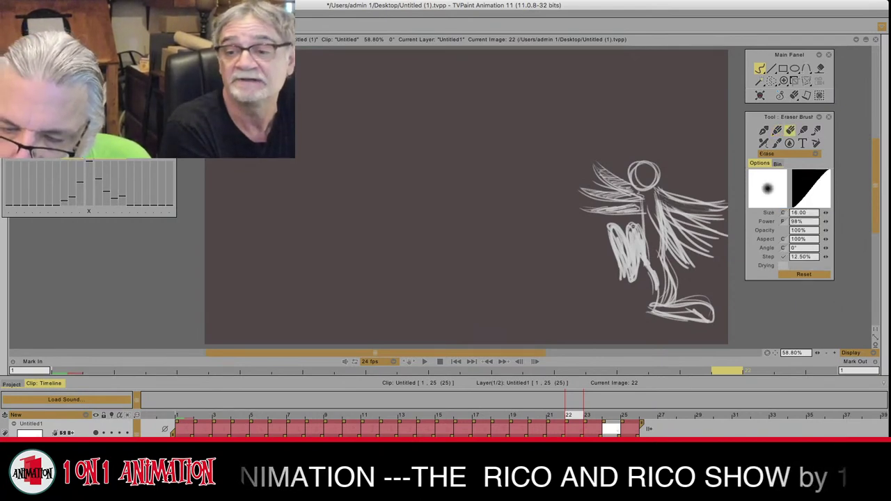
{"action": "left_click_drag", "start_coordinate": [657, 197], "coordinate": [705, 236]}
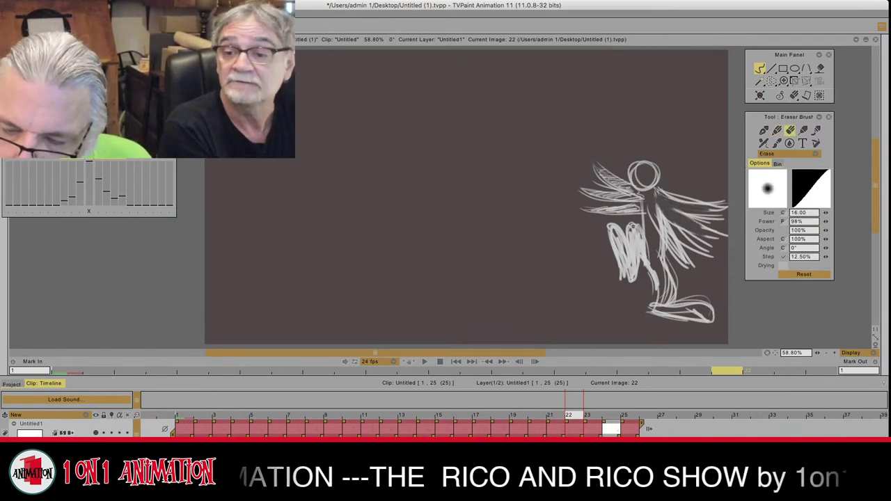
{"action": "mouse_move", "coordinate": [659, 209]}
{"action": "left_mouse_down"}
{"action": "mouse_move", "coordinate": [698, 246]}
{"action": "mouse_move", "coordinate": [684, 259]}
{"action": "left_mouse_up"}
{"action": "left_click_drag", "start_coordinate": [656, 205], "coordinate": [685, 255]}
{"action": "left_click_drag", "start_coordinate": [667, 194], "coordinate": [705, 202]}
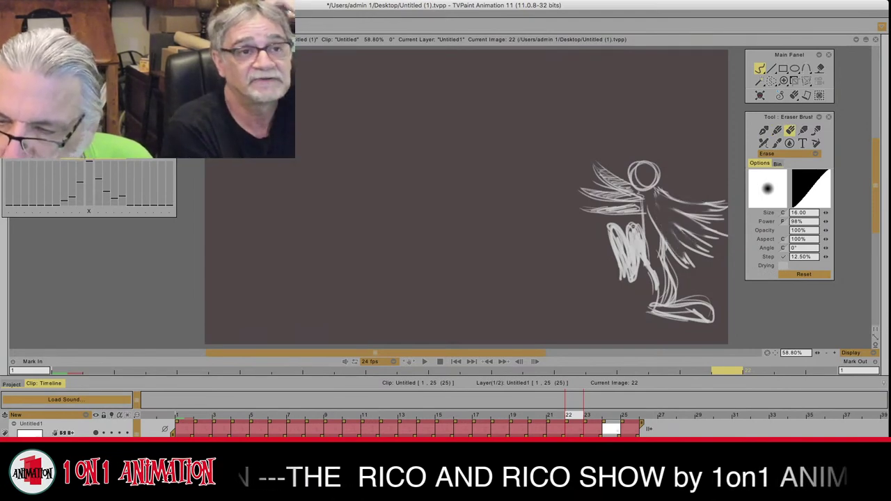
Step: Add finer sweeping motion lines between the shoulder and the tips of the rear arm's fan on frame 22
{"action": "left_click", "coordinate": [777, 130]}
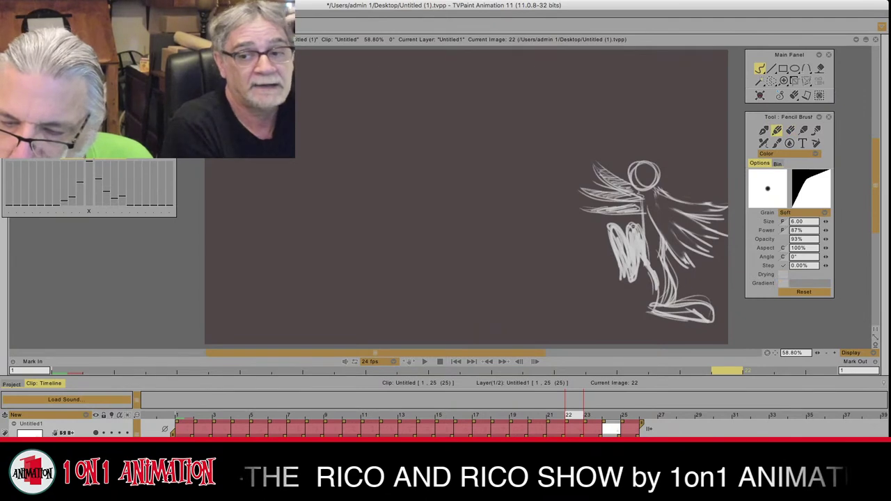
{"action": "mouse_move", "coordinate": [662, 206]}
{"action": "left_mouse_down"}
{"action": "mouse_move", "coordinate": [714, 215]}
{"action": "mouse_move", "coordinate": [684, 228]}
{"action": "mouse_move", "coordinate": [705, 247]}
{"action": "left_mouse_up"}
{"action": "left_click_drag", "start_coordinate": [661, 213], "coordinate": [684, 246]}
{"action": "mouse_move", "coordinate": [661, 203]}
{"action": "left_mouse_down"}
{"action": "mouse_move", "coordinate": [698, 230]}
{"action": "mouse_move", "coordinate": [680, 255]}
{"action": "left_mouse_up"}
{"action": "left_click_drag", "start_coordinate": [674, 200], "coordinate": [718, 209]}
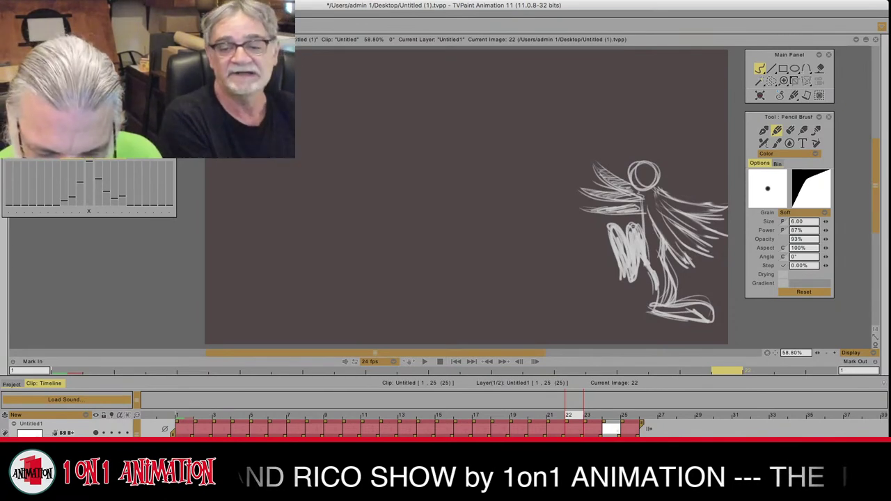
Step: Go to frame 24 and delete that extra image from the clip
{"action": "left_click_drag", "start_coordinate": [418, 415], "coordinate": [554, 415]}
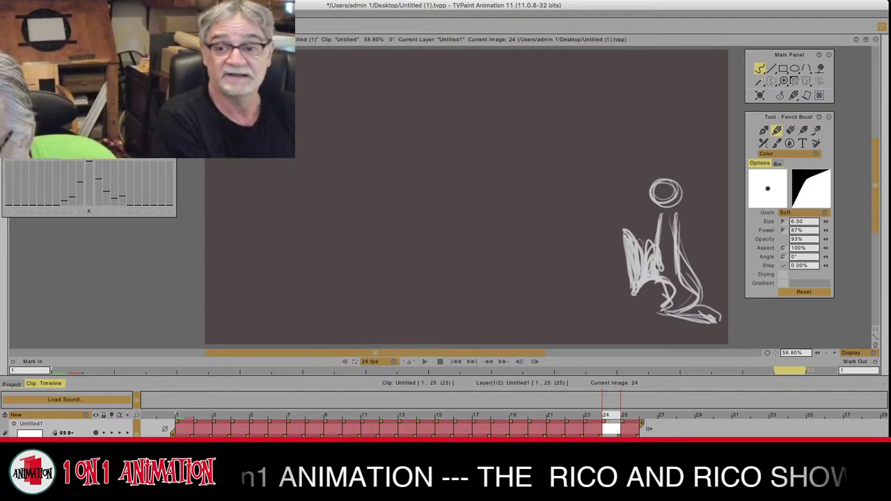
{"action": "mouse_move", "coordinate": [888, 139]}
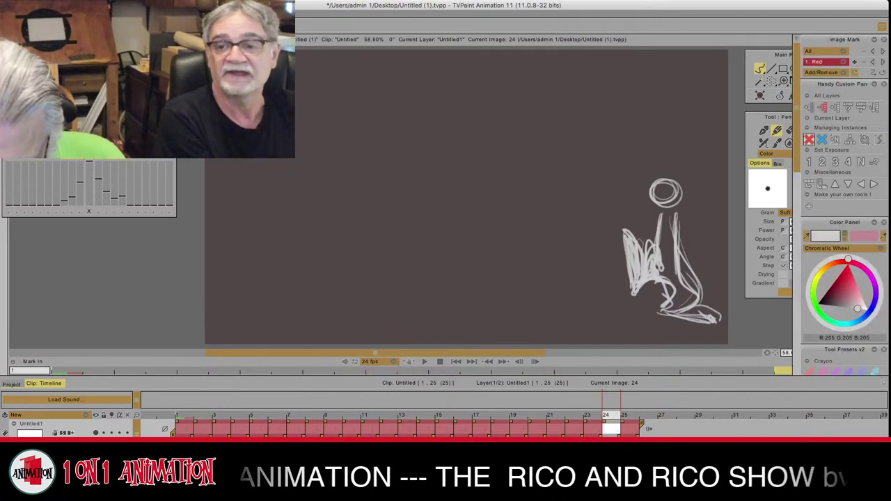
{"action": "key", "text": "Tab"}
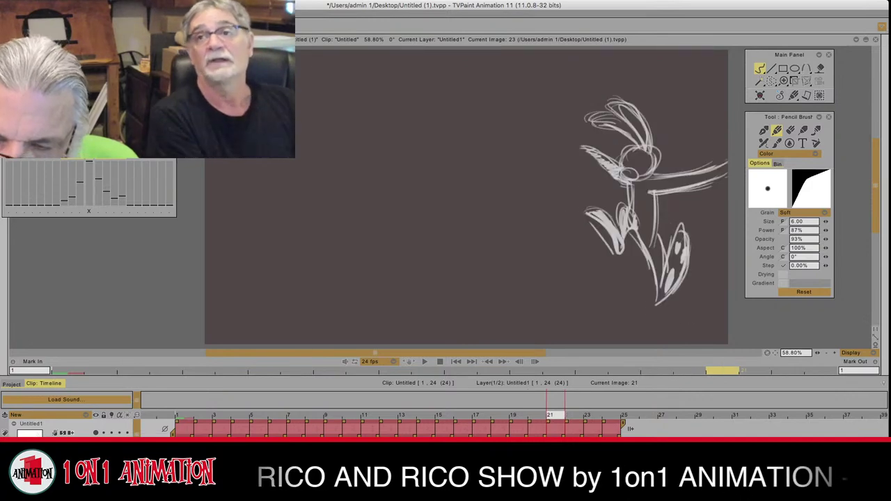
Step: Erase the old head on frame 22, leaving the arm fans and shoulders in place
{"action": "left_click", "coordinate": [790, 130]}
{"action": "mouse_move", "coordinate": [656, 171]}
{"action": "left_mouse_down"}
{"action": "mouse_move", "coordinate": [645, 187]}
{"action": "mouse_move", "coordinate": [651, 169]}
{"action": "mouse_move", "coordinate": [632, 180]}
{"action": "left_mouse_up"}
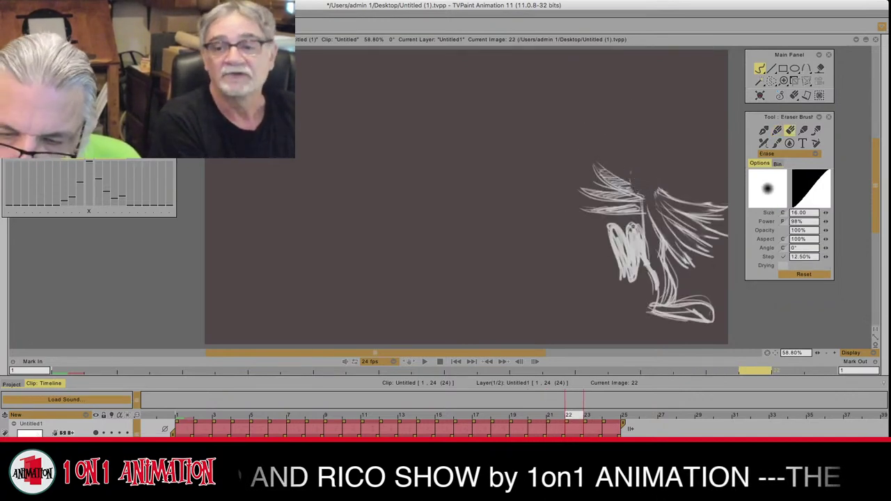
{"action": "left_click", "coordinate": [777, 131]}
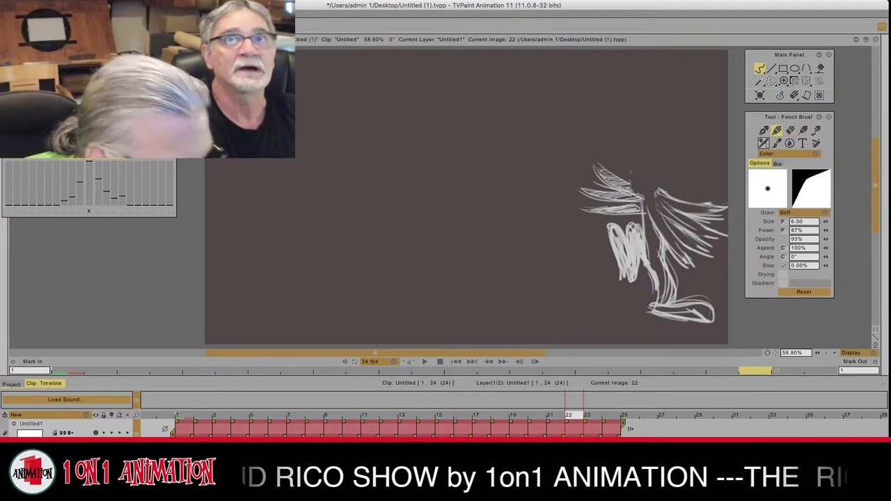
Step: Draw a new round head with a small muzzle circle above the shoulders on frame 22, using frame 21 as reference
{"action": "key", "text": "Left"}
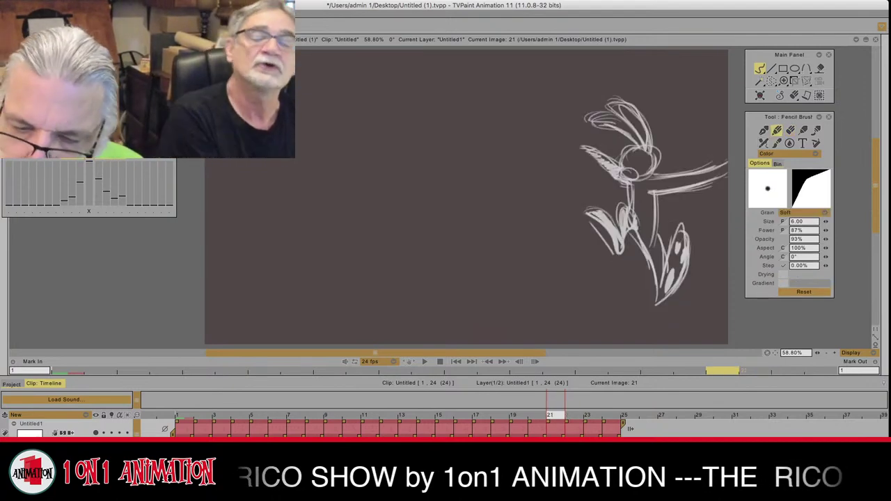
{"action": "key", "text": "Right"}
{"action": "mouse_move", "coordinate": [633, 182]}
{"action": "left_mouse_down"}
{"action": "mouse_move", "coordinate": [663, 181]}
{"action": "mouse_move", "coordinate": [633, 186]}
{"action": "mouse_move", "coordinate": [635, 195]}
{"action": "mouse_move", "coordinate": [660, 196]}
{"action": "mouse_move", "coordinate": [652, 198]}
{"action": "mouse_move", "coordinate": [637, 189]}
{"action": "mouse_move", "coordinate": [664, 182]}
{"action": "left_mouse_up"}
{"action": "key", "text": "Left"}
{"action": "key", "text": "Right"}
{"action": "left_click", "coordinate": [790, 130]}
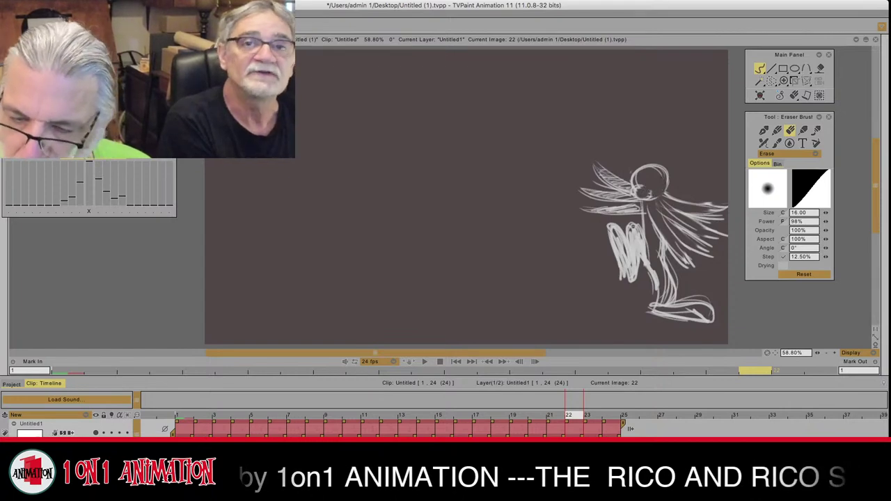
{"action": "left_click", "coordinate": [777, 131]}
{"action": "key", "text": "Left"}
{"action": "key", "text": "Right"}
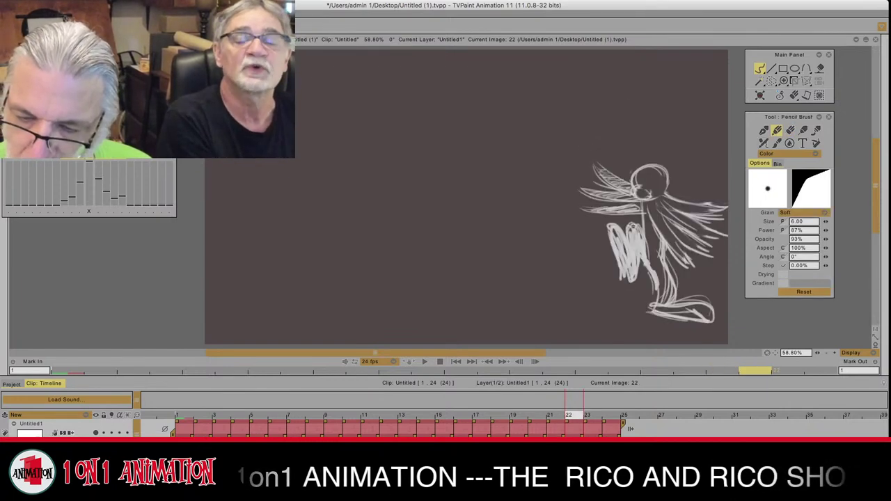
Step: Sketch the rear ear on frame 22 as a tall curved shape rising from the head, following the ears on frames 20 and 21
{"action": "key", "text": "Left"}
{"action": "key", "text": "Left"}
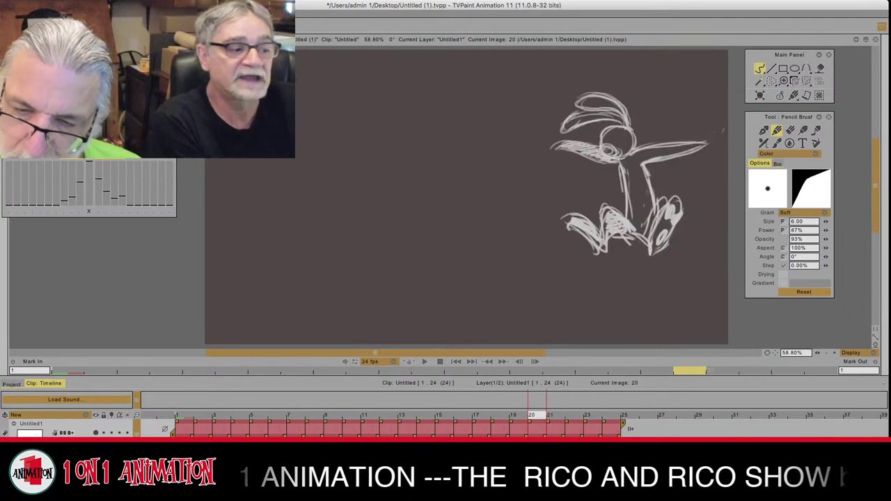
{"action": "key", "text": "Right"}
{"action": "key", "text": "Right"}
{"action": "left_click_drag", "start_coordinate": [647, 109], "coordinate": [659, 161]}
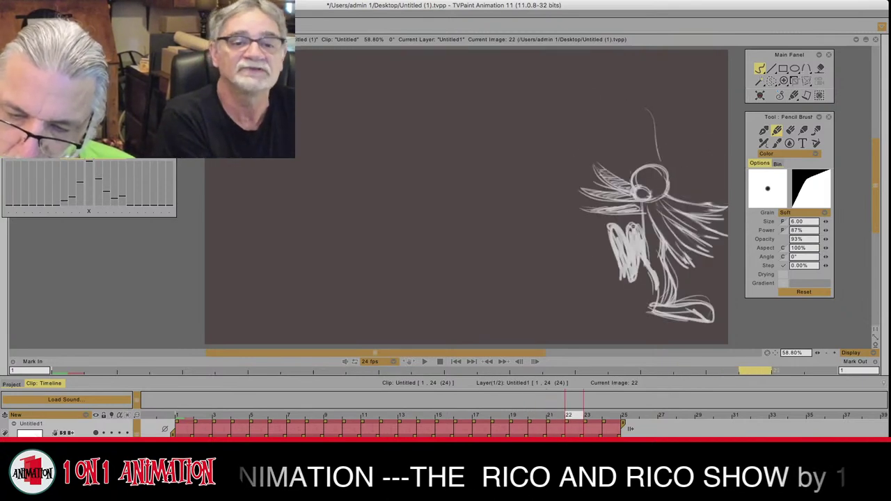
{"action": "key", "text": "Left"}
{"action": "key", "text": "Right"}
{"action": "left_click_drag", "start_coordinate": [655, 120], "coordinate": [669, 169]}
{"action": "key", "text": "Left"}
{"action": "key", "text": "Right"}
{"action": "mouse_move", "coordinate": [654, 115]}
{"action": "left_mouse_down"}
{"action": "mouse_move", "coordinate": [666, 162]}
{"action": "mouse_move", "coordinate": [648, 167]}
{"action": "mouse_move", "coordinate": [662, 164]}
{"action": "left_mouse_up"}
{"action": "key", "text": "Left"}
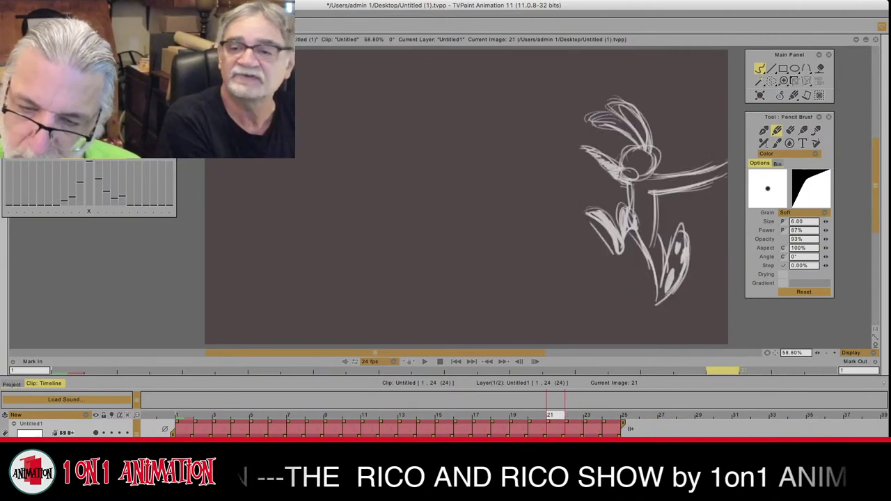
Step: Add the front ear on frame 22, bent forward beside the rear ear, checking it against frame 21
{"action": "key", "text": "Right"}
{"action": "mouse_move", "coordinate": [617, 121]}
{"action": "left_mouse_down"}
{"action": "mouse_move", "coordinate": [631, 146]}
{"action": "mouse_move", "coordinate": [635, 120]}
{"action": "mouse_move", "coordinate": [648, 166]}
{"action": "mouse_move", "coordinate": [656, 165]}
{"action": "left_mouse_up"}
{"action": "key", "text": "Left"}
{"action": "key", "text": "Right"}
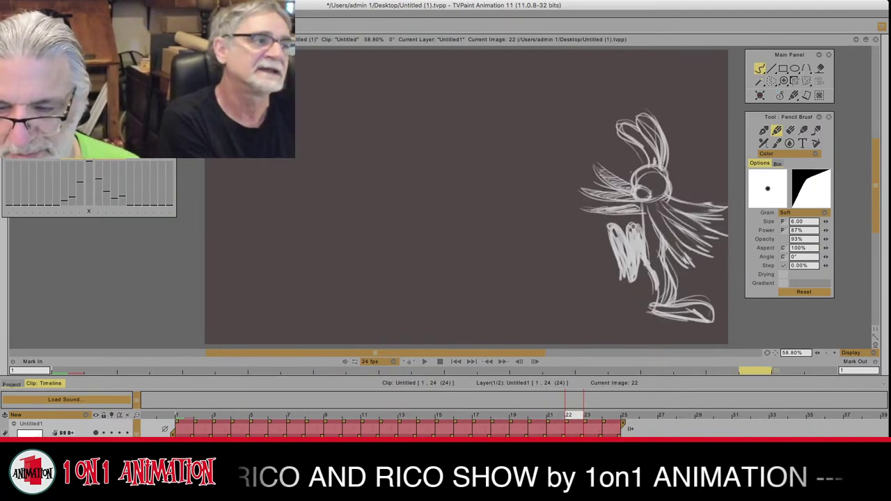
{"action": "key", "text": "Left"}
{"action": "key", "text": "Right"}
Step: On frame 23, erase the rough double circle and redraw it as a round head with a muzzle
{"action": "key", "text": "Right"}
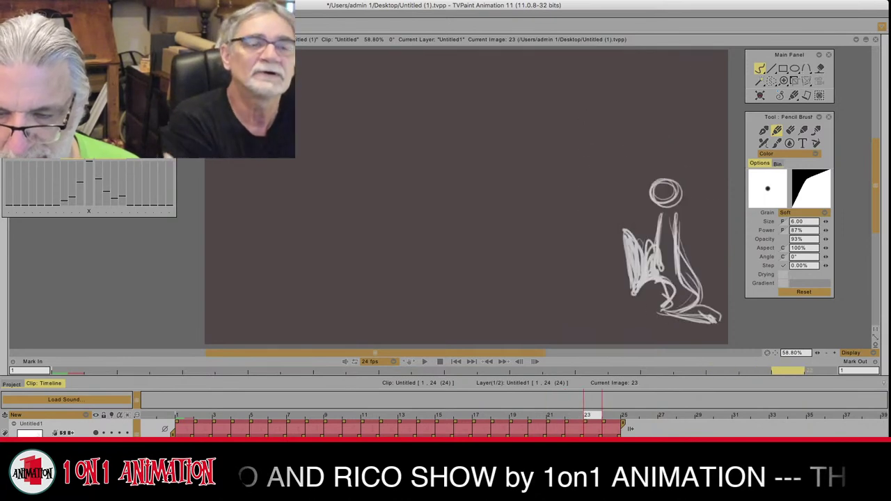
{"action": "key", "text": "Left"}
{"action": "key", "text": "Right"}
{"action": "left_click", "coordinate": [791, 130]}
{"action": "mouse_move", "coordinate": [658, 202]}
{"action": "left_mouse_down"}
{"action": "mouse_move", "coordinate": [680, 193]}
{"action": "mouse_move", "coordinate": [653, 195]}
{"action": "mouse_move", "coordinate": [669, 183]}
{"action": "mouse_move", "coordinate": [649, 195]}
{"action": "mouse_move", "coordinate": [662, 215]}
{"action": "mouse_move", "coordinate": [648, 211]}
{"action": "mouse_move", "coordinate": [673, 215]}
{"action": "mouse_move", "coordinate": [680, 193]}
{"action": "left_mouse_up"}
{"action": "key", "text": "e"}
{"action": "key", "text": "Left"}
{"action": "key", "text": "Right"}
Step: Sketch the rear ear upright on top of the head on frame 23, using the previous frames as reference
{"action": "key", "text": "Left"}
{"action": "key", "text": "Left"}
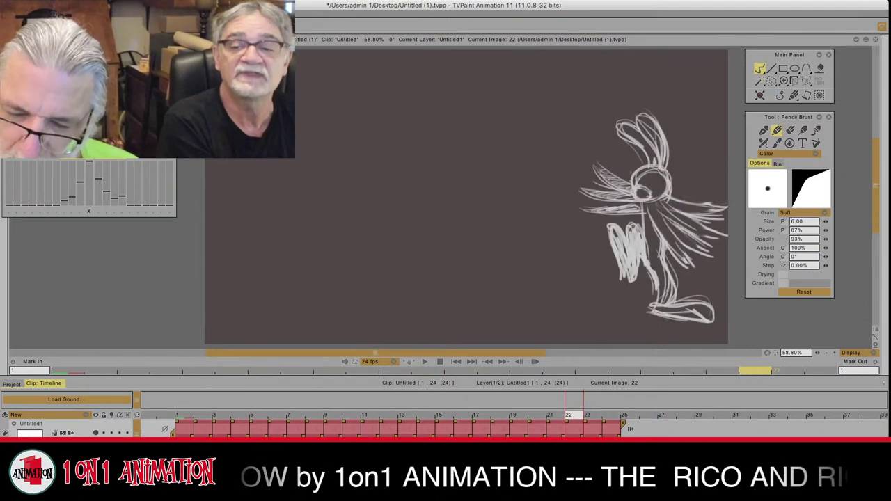
{"action": "key", "text": "Right"}
{"action": "key", "text": "Right"}
{"action": "mouse_move", "coordinate": [683, 155]}
{"action": "left_mouse_down"}
{"action": "mouse_move", "coordinate": [679, 187]}
{"action": "mouse_move", "coordinate": [682, 139]}
{"action": "mouse_move", "coordinate": [684, 180]}
{"action": "mouse_move", "coordinate": [660, 138]}
{"action": "mouse_move", "coordinate": [681, 178]}
{"action": "left_mouse_up"}
{"action": "left_click_drag", "start_coordinate": [679, 130], "coordinate": [674, 187]}
{"action": "key", "text": "Left"}
{"action": "key", "text": "Right"}
{"action": "key", "text": "Left"}
{"action": "key", "text": "Right"}
Step: Sketch the front ear beside the rear one on frame 23 and firm up both ears where they meet the head
{"action": "mouse_move", "coordinate": [639, 140]}
{"action": "left_mouse_down"}
{"action": "mouse_move", "coordinate": [656, 168]}
{"action": "mouse_move", "coordinate": [663, 156]}
{"action": "mouse_move", "coordinate": [655, 139]}
{"action": "left_mouse_up"}
{"action": "key", "text": "Left"}
{"action": "key", "text": "Right"}
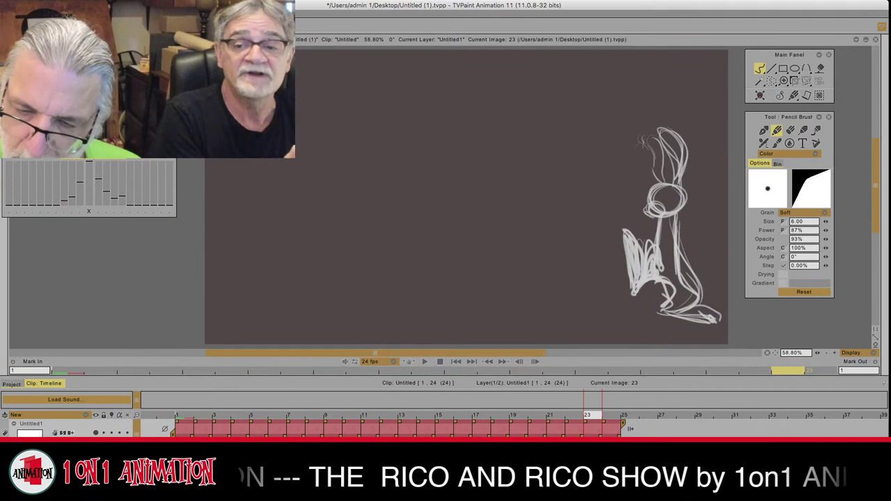
{"action": "key", "text": "Left"}
{"action": "key", "text": "Right"}
{"action": "key", "text": "Left"}
{"action": "key", "text": "Right"}
{"action": "mouse_move", "coordinate": [681, 178]}
{"action": "left_mouse_down"}
{"action": "mouse_move", "coordinate": [681, 138]}
{"action": "mouse_move", "coordinate": [664, 133]}
{"action": "mouse_move", "coordinate": [679, 185]}
{"action": "left_mouse_up"}
{"action": "mouse_move", "coordinate": [657, 133]}
{"action": "left_mouse_down"}
{"action": "mouse_move", "coordinate": [645, 168]}
{"action": "mouse_move", "coordinate": [668, 187]}
{"action": "left_mouse_up"}
{"action": "key", "text": "Left"}
{"action": "key", "text": "Right"}
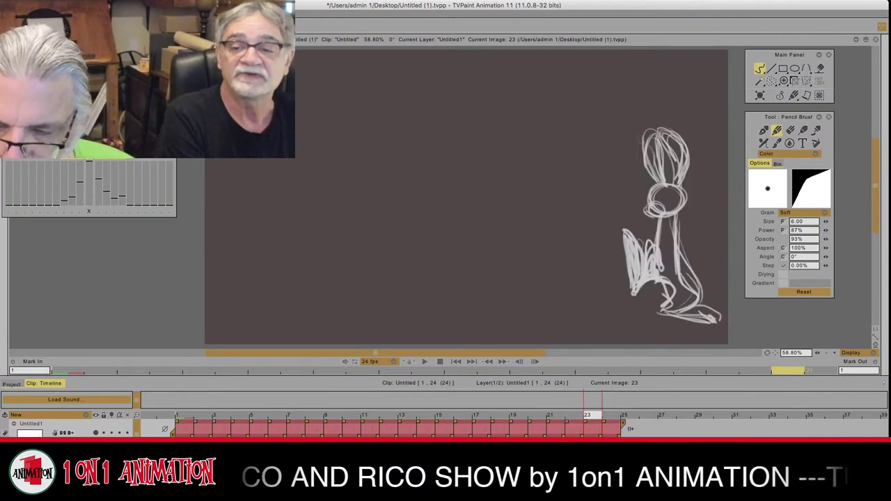
{"action": "key", "text": "Left"}
{"action": "key", "text": "Right"}
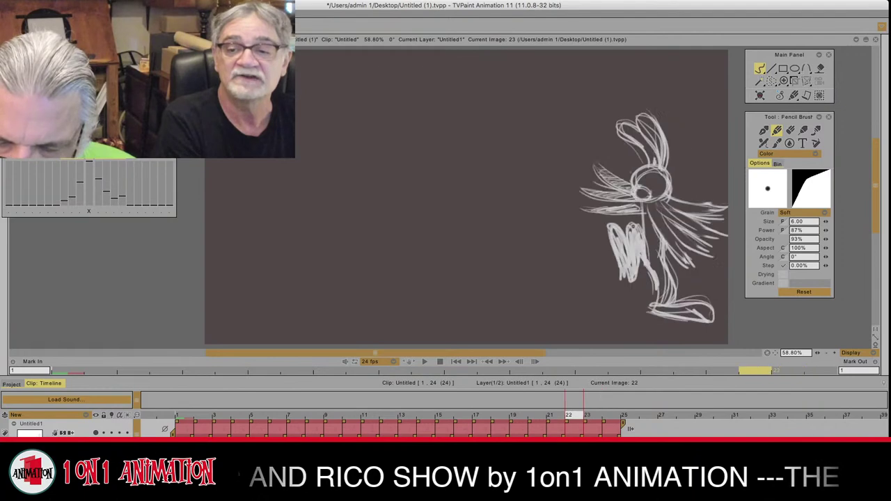
Step: Sketch a rounded hand in front of the raised knee on frame 23, comparing with the neighbouring frames
{"action": "key", "text": "Left"}
{"action": "key", "text": "Right"}
{"action": "key", "text": "Right"}
{"action": "key", "text": "Left"}
{"action": "mouse_move", "coordinate": [625, 241]}
{"action": "left_mouse_down"}
{"action": "mouse_move", "coordinate": [624, 256]}
{"action": "mouse_move", "coordinate": [607, 262]}
{"action": "left_mouse_up"}
{"action": "key", "text": "Right"}
{"action": "key", "text": "Left"}
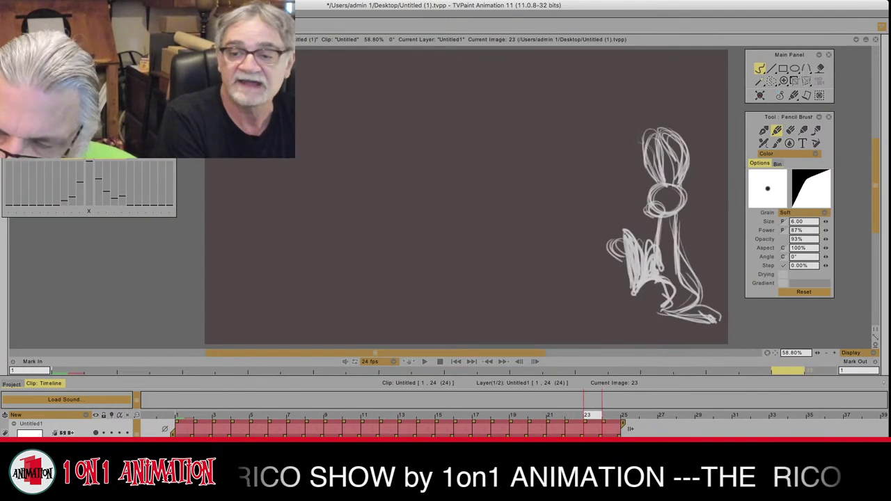
Step: Erase the upper part of the raised leg's hatching beside the hand on frame 23
{"action": "left_click", "coordinate": [790, 131]}
{"action": "mouse_move", "coordinate": [636, 249]}
{"action": "left_mouse_down"}
{"action": "mouse_move", "coordinate": [622, 254]}
{"action": "mouse_move", "coordinate": [624, 243]}
{"action": "mouse_move", "coordinate": [647, 251]}
{"action": "left_mouse_up"}
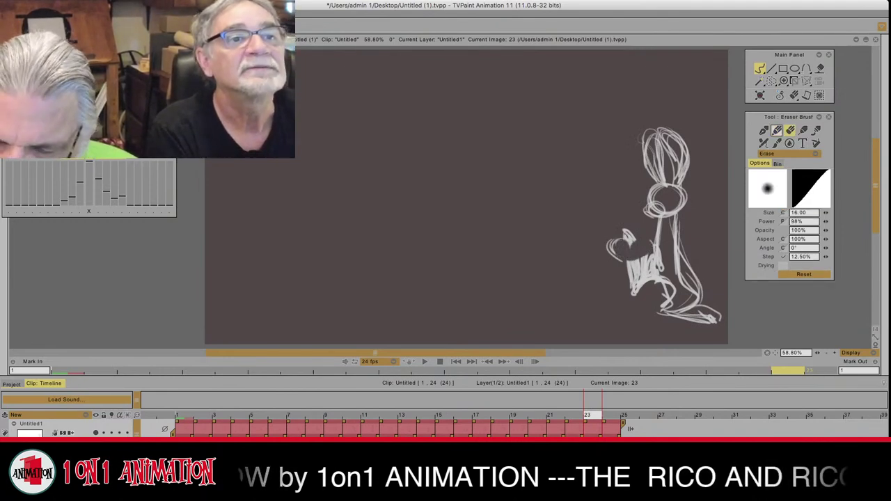
{"action": "left_click", "coordinate": [777, 131]}
{"action": "key", "text": "Left"}
{"action": "key", "text": "Right"}
{"action": "left_click", "coordinate": [790, 131]}
{"action": "left_click_drag", "start_coordinate": [635, 258], "coordinate": [648, 255]}
{"action": "left_click", "coordinate": [778, 131]}
{"action": "key", "text": "Left"}
{"action": "key", "text": "Right"}
Step: Draw the second hand over the knee on frame 23 and reinforce the first hand's outline
{"action": "left_click_drag", "start_coordinate": [631, 247], "coordinate": [646, 261]}
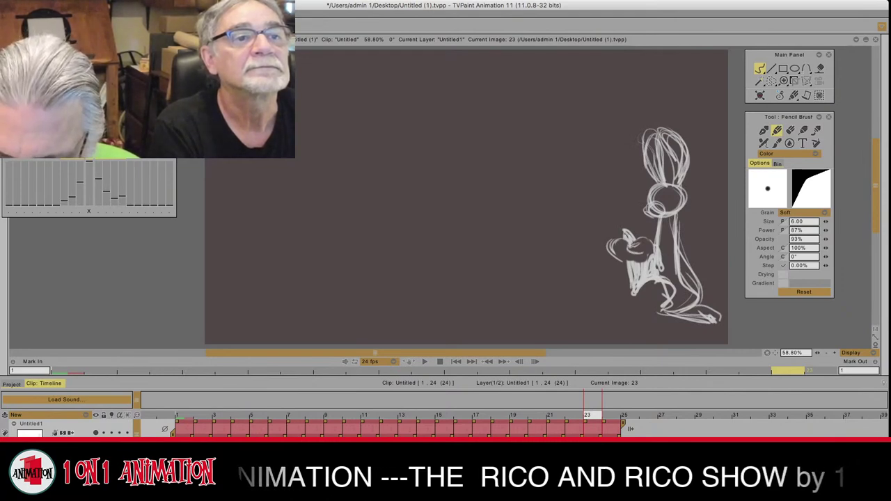
{"action": "mouse_move", "coordinate": [624, 250]}
{"action": "left_mouse_down"}
{"action": "mouse_move", "coordinate": [643, 261]}
{"action": "mouse_move", "coordinate": [639, 242]}
{"action": "mouse_move", "coordinate": [619, 255]}
{"action": "left_mouse_up"}
{"action": "key", "text": "Left"}
{"action": "key", "text": "Right"}
Step: Draw both arms from the shoulders forward to the hands on the knee on frame 23
{"action": "mouse_move", "coordinate": [680, 221]}
{"action": "left_mouse_down"}
{"action": "mouse_move", "coordinate": [662, 258]}
{"action": "mouse_move", "coordinate": [660, 245]}
{"action": "mouse_move", "coordinate": [611, 243]}
{"action": "mouse_move", "coordinate": [632, 230]}
{"action": "left_mouse_up"}
{"action": "key", "text": "Left"}
{"action": "key", "text": "Right"}
{"action": "left_click_drag", "start_coordinate": [656, 225], "coordinate": [637, 240]}
{"action": "key", "text": "Left"}
{"action": "key", "text": "Right"}
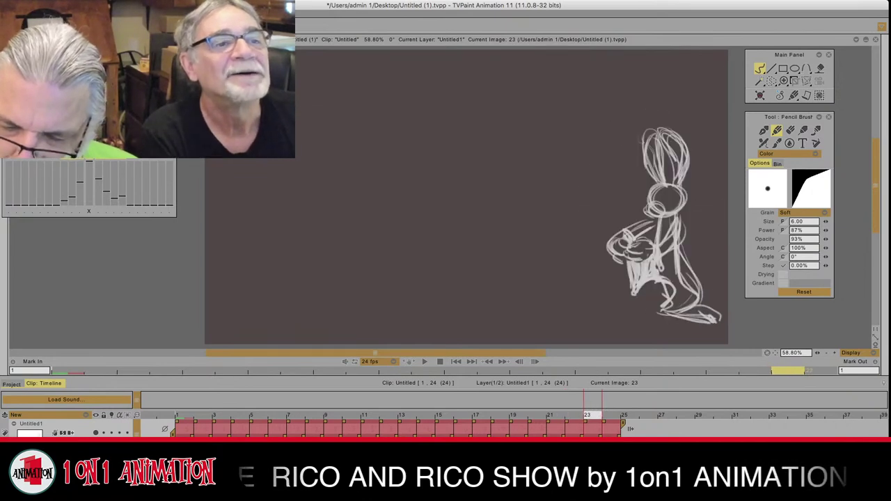
Step: Add curved motion lines behind the rabbit's back and above its hands on frame 23
{"action": "mouse_move", "coordinate": [699, 225]}
{"action": "left_mouse_down"}
{"action": "mouse_move", "coordinate": [683, 263]}
{"action": "mouse_move", "coordinate": [709, 259]}
{"action": "left_mouse_up"}
{"action": "mouse_move", "coordinate": [637, 220]}
{"action": "left_mouse_down"}
{"action": "mouse_move", "coordinate": [595, 251]}
{"action": "mouse_move", "coordinate": [598, 239]}
{"action": "left_mouse_up"}
{"action": "left_click_drag", "start_coordinate": [631, 216], "coordinate": [595, 227]}
Step: Flip back and forth through frames 22, 23 and 24 to examine the flow of the pose change
{"action": "key", "text": "Left"}
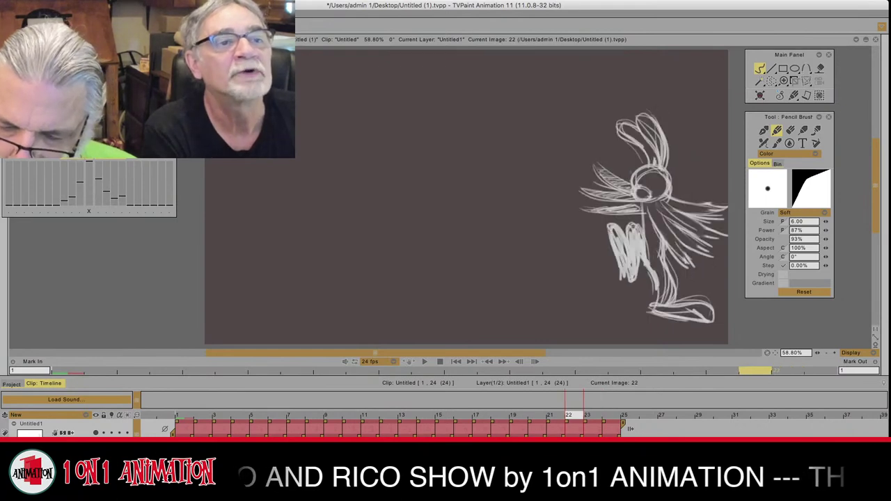
{"action": "key", "text": "Right"}
{"action": "key", "text": "Right"}
{"action": "key", "text": "Left"}
{"action": "key", "text": "Left"}
{"action": "key", "text": "Right"}
{"action": "key", "text": "Right"}
{"action": "key", "text": "Left"}
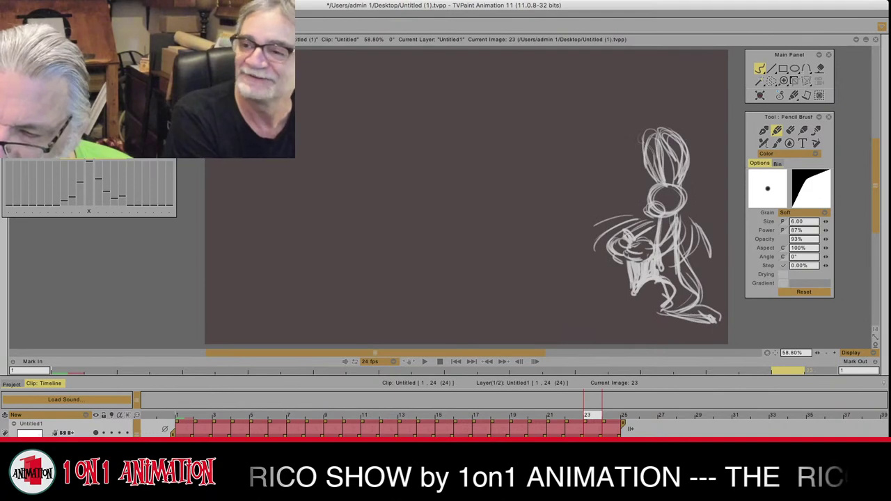
Step: Clean up the overlapping lines where the muzzle meets the head on frame 23
{"action": "key", "text": "e"}
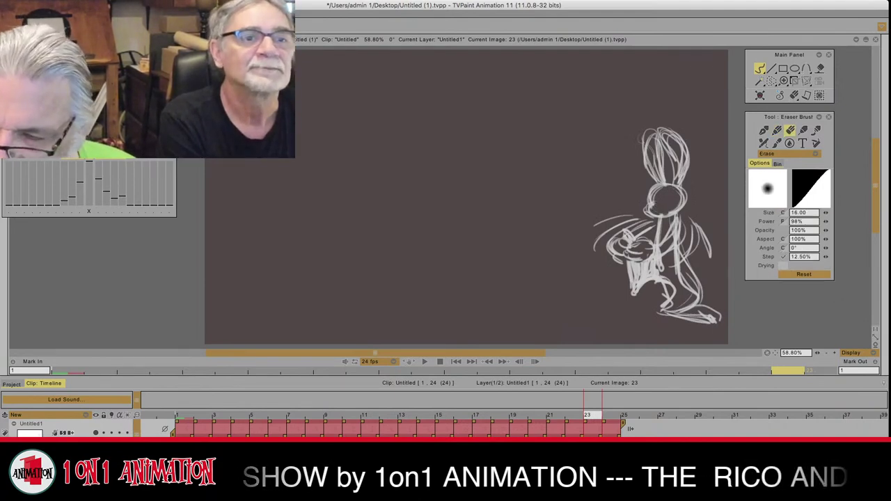
{"action": "key", "text": "e"}
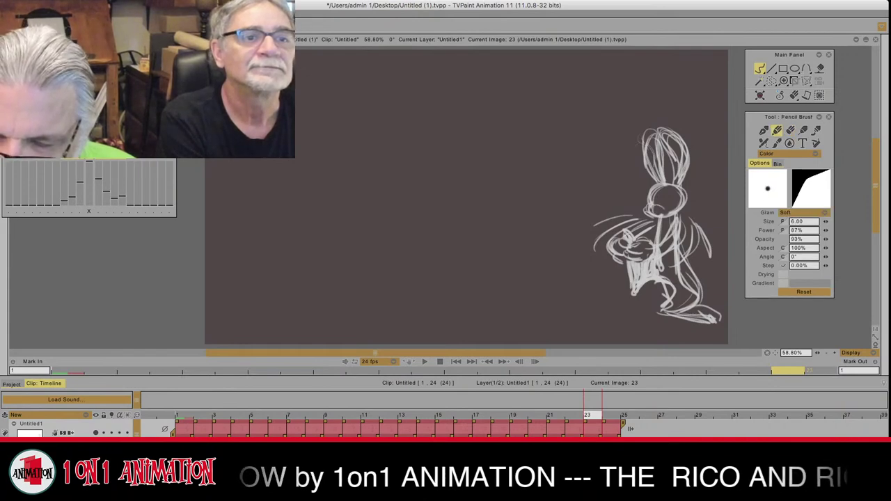
{"action": "key", "text": "Left"}
{"action": "key", "text": "Right"}
Step: On frame 24, erase the lower inner part of the head circle and draw a muzzle there
{"action": "key", "text": "Right"}
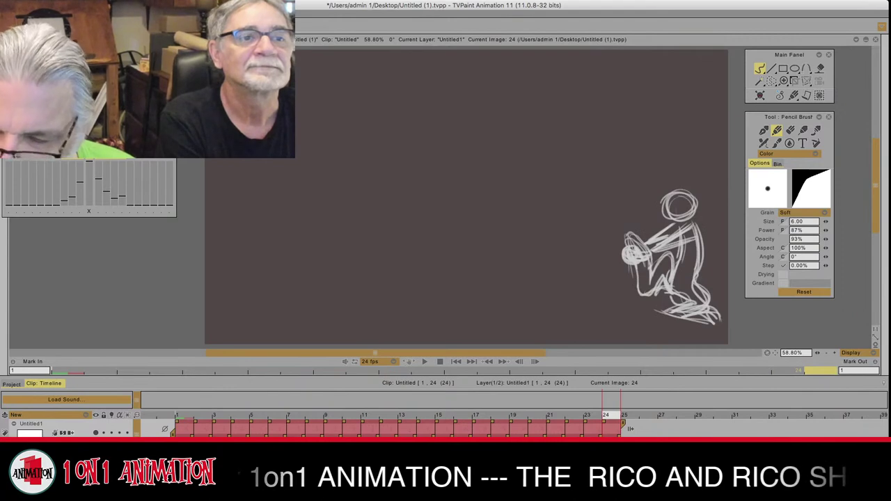
{"action": "left_click", "coordinate": [791, 130]}
{"action": "mouse_move", "coordinate": [674, 211]}
{"action": "left_mouse_down"}
{"action": "mouse_move", "coordinate": [689, 213]}
{"action": "mouse_move", "coordinate": [670, 222]}
{"action": "mouse_move", "coordinate": [665, 218]}
{"action": "mouse_move", "coordinate": [690, 224]}
{"action": "mouse_move", "coordinate": [695, 195]}
{"action": "mouse_move", "coordinate": [693, 223]}
{"action": "left_mouse_up"}
{"action": "key", "text": "e"}
{"action": "key", "text": "Left"}
{"action": "key", "text": "Right"}
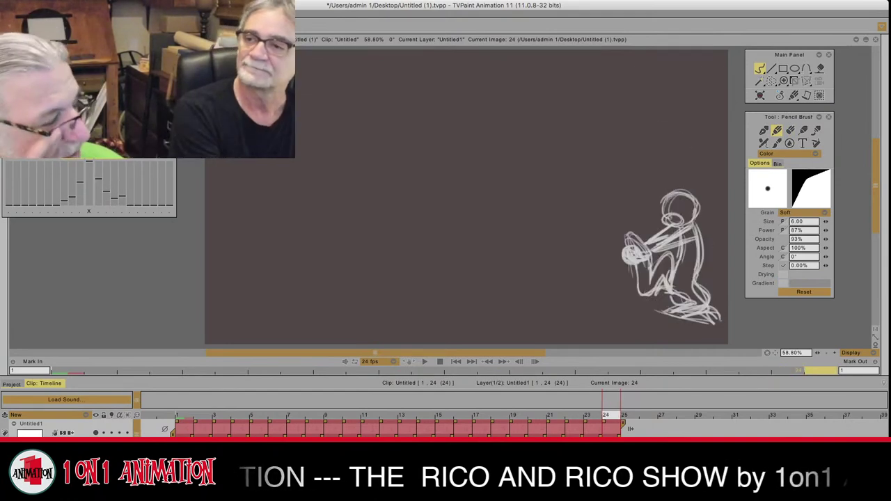
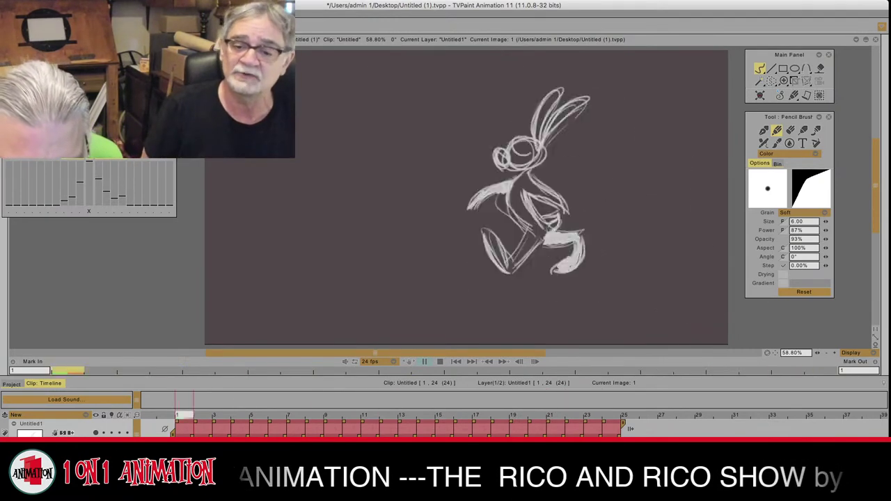
Step: Stop the playback, select all images of the layer and set their exposure to 4 frames each
{"action": "key", "text": "Return"}
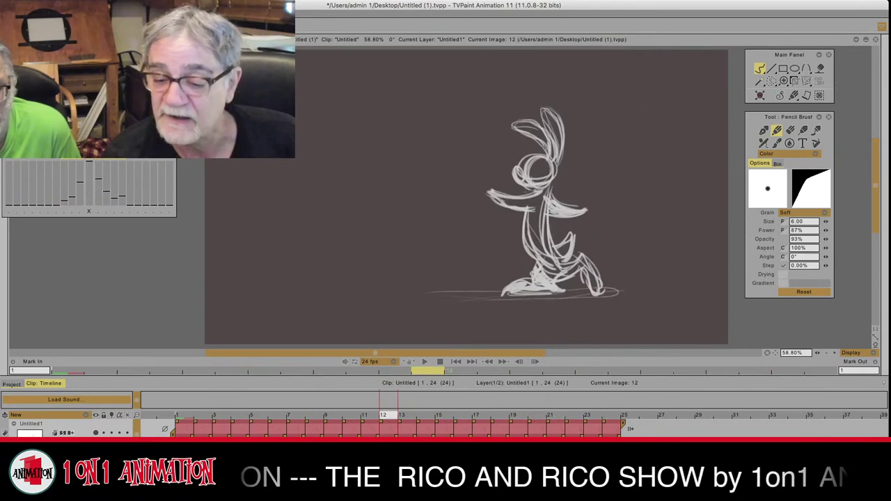
{"action": "key", "text": "Escape"}
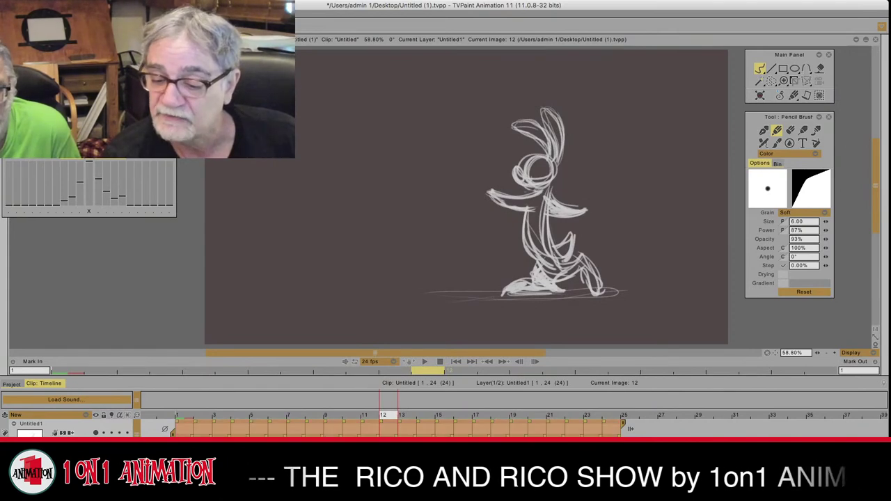
{"action": "key", "text": "Right"}
{"action": "key", "text": "Right"}
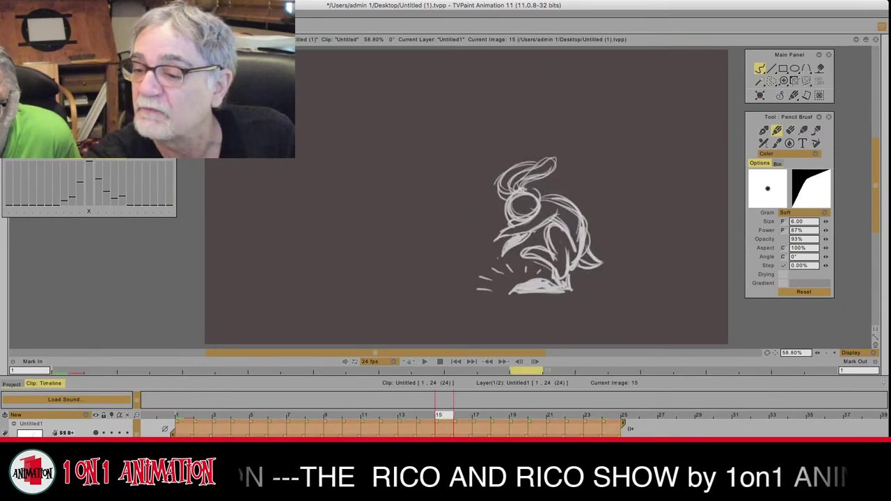
{"action": "mouse_move", "coordinate": [889, 209]}
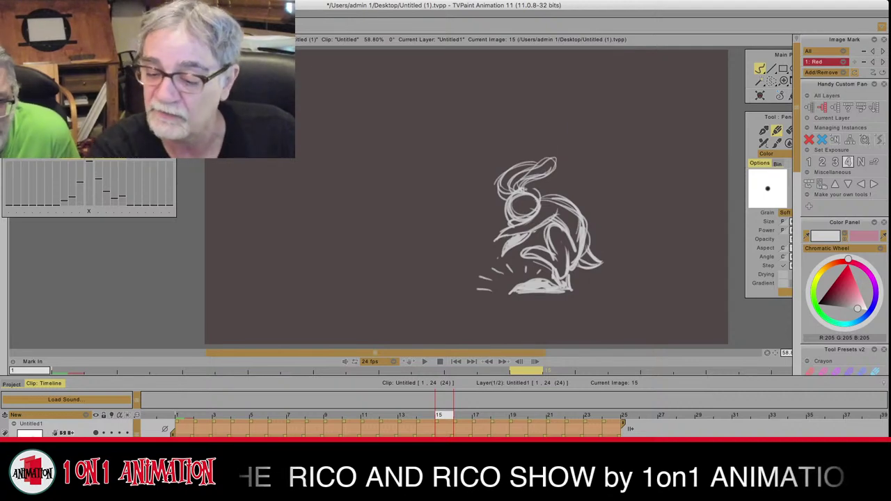
{"action": "left_click", "coordinate": [849, 162]}
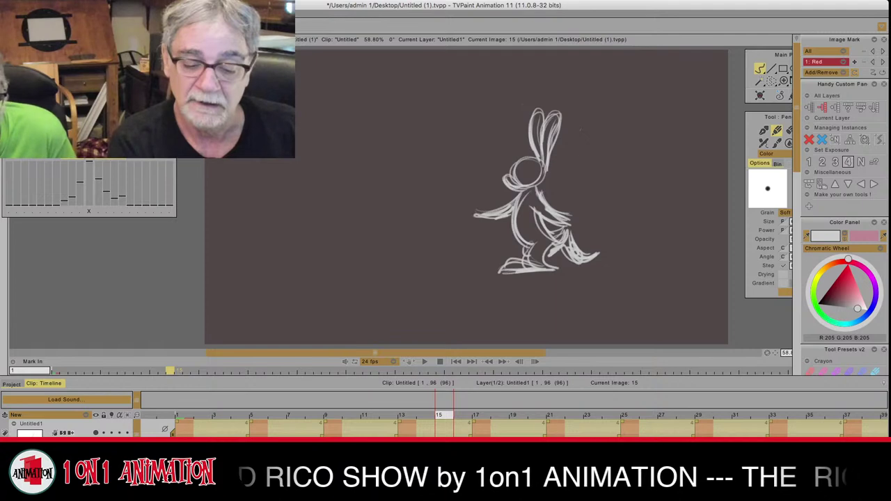
{"action": "key", "text": "Tab"}
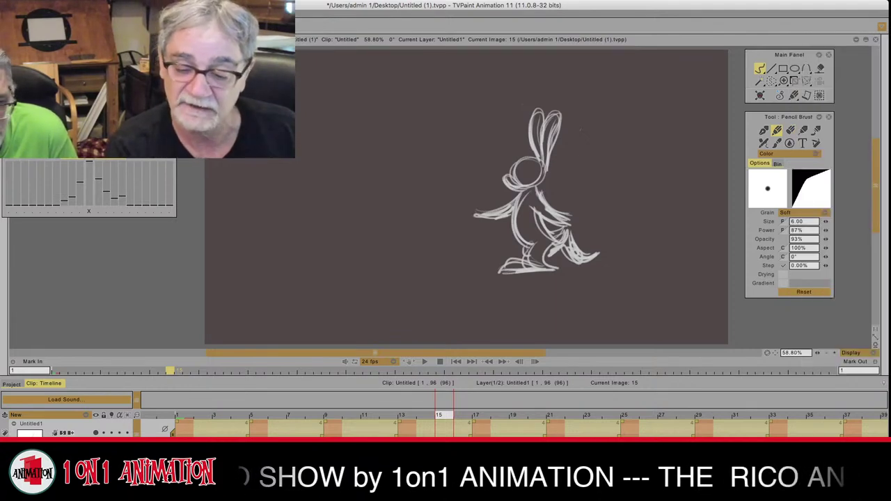
{"action": "key", "text": "Escape"}
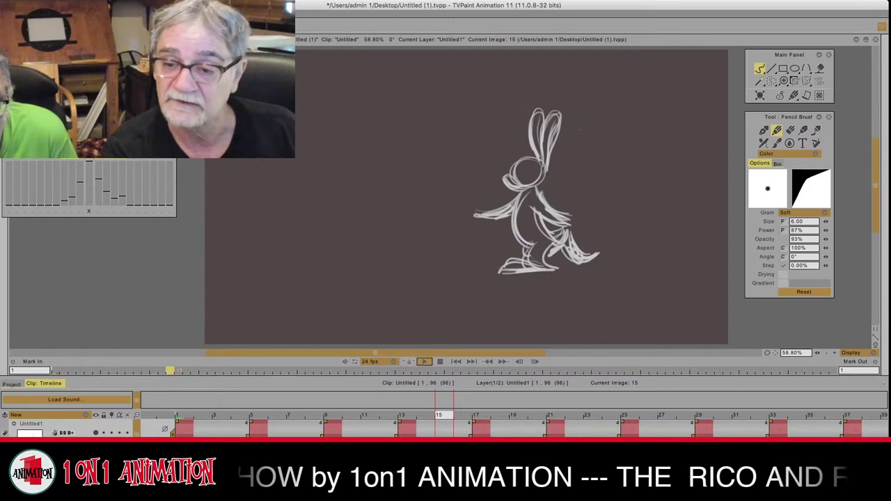
Step: Play the clip to review the slower timing, stop it and go to frame 37
{"action": "left_click", "coordinate": [424, 362]}
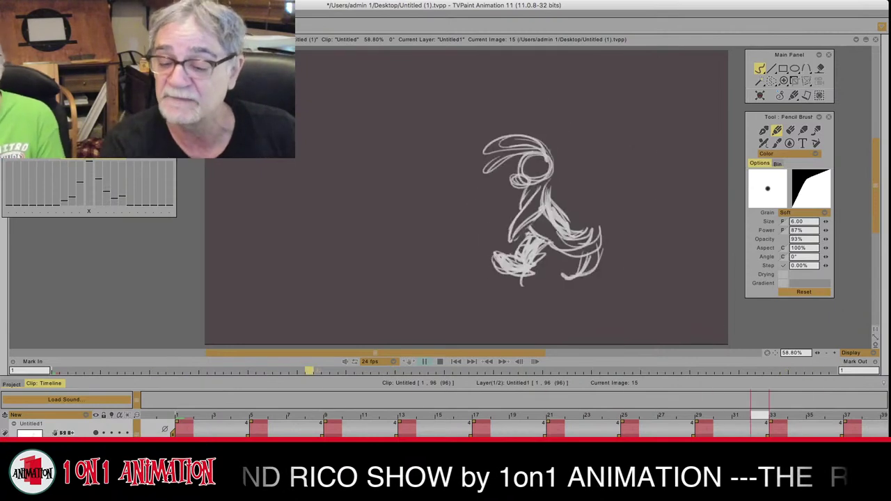
{"action": "key", "text": "space"}
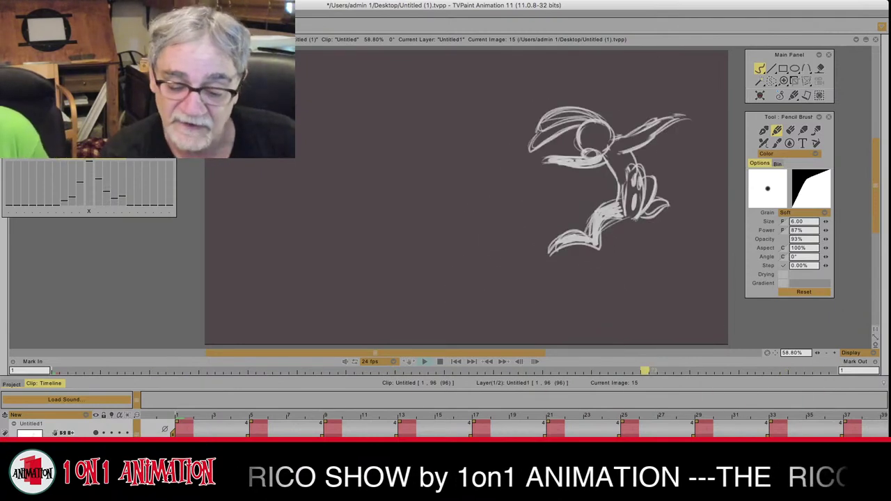
{"action": "left_click", "coordinate": [202, 416]}
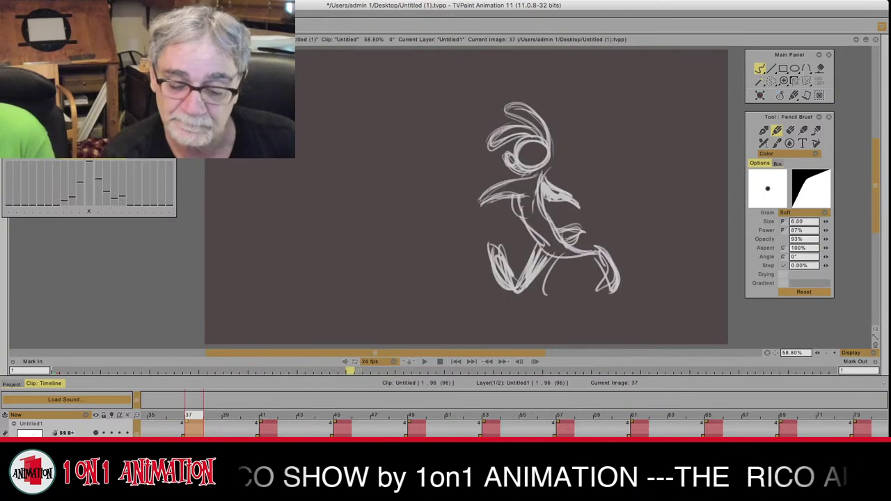
Step: Select all images of the layer, set their exposure to 2 frames each and play the clip to check the timing
{"action": "left_click", "coordinate": [166, 416]}
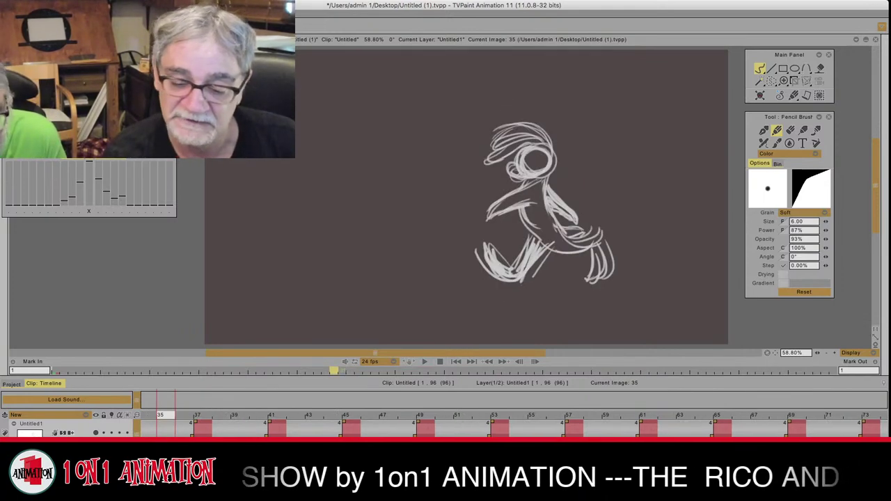
{"action": "left_click_drag", "start_coordinate": [334, 371], "coordinate": [48, 371]}
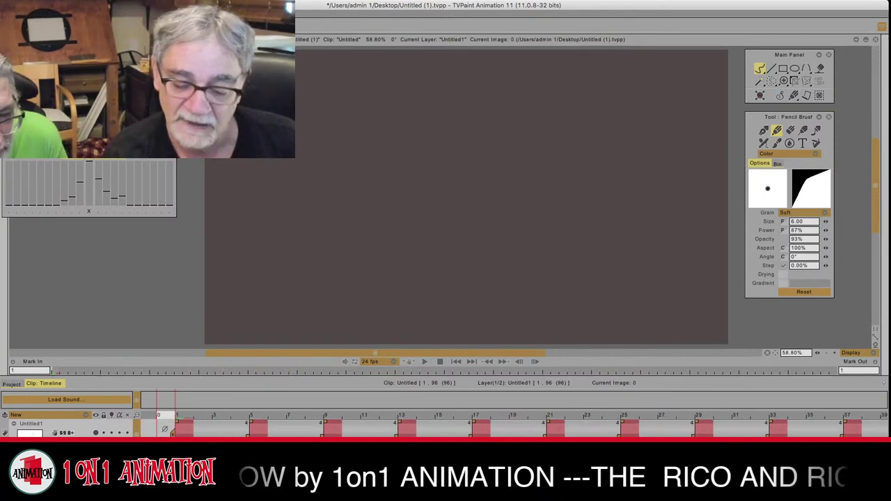
{"action": "left_click", "coordinate": [32, 425]}
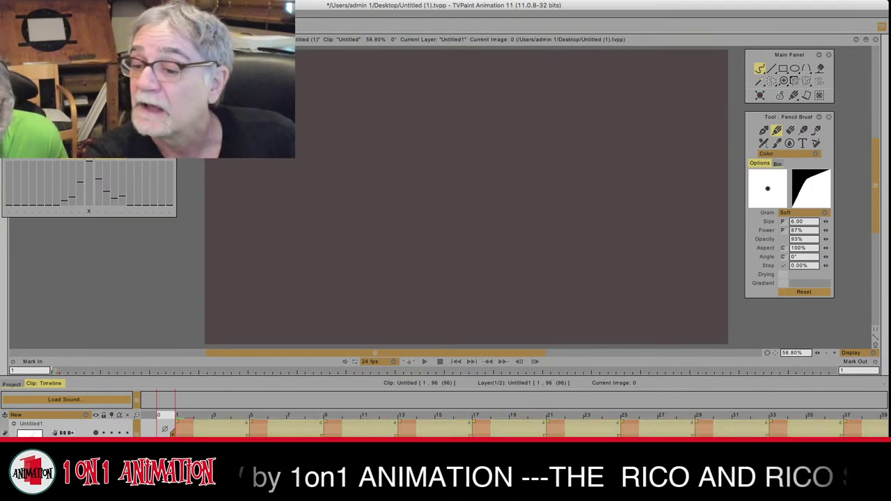
{"action": "mouse_move", "coordinate": [885, 209]}
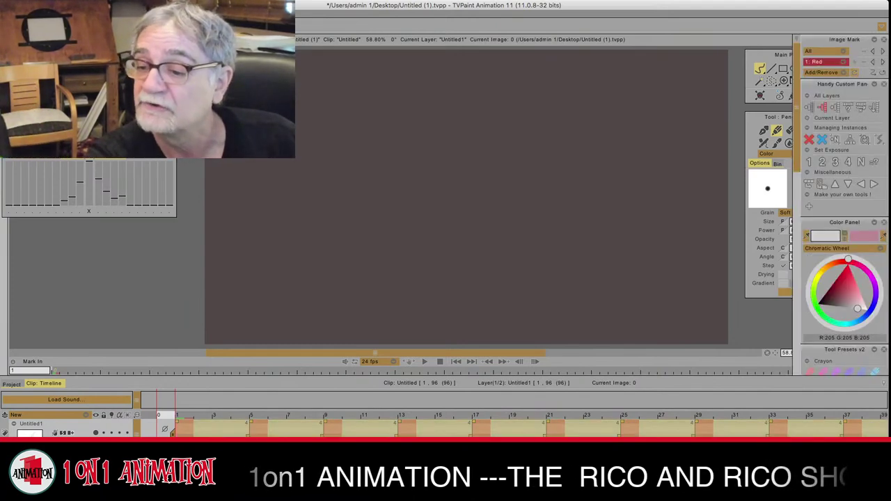
{"action": "left_click", "coordinate": [823, 162]}
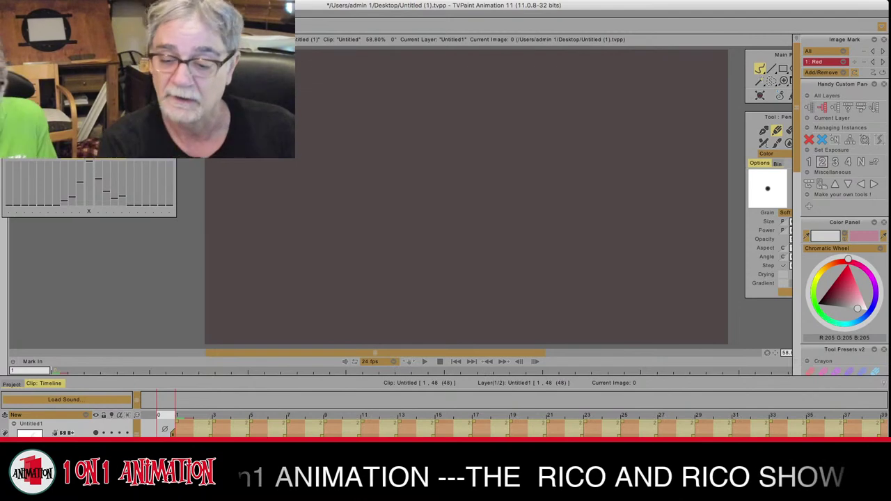
{"action": "key", "text": "Tab"}
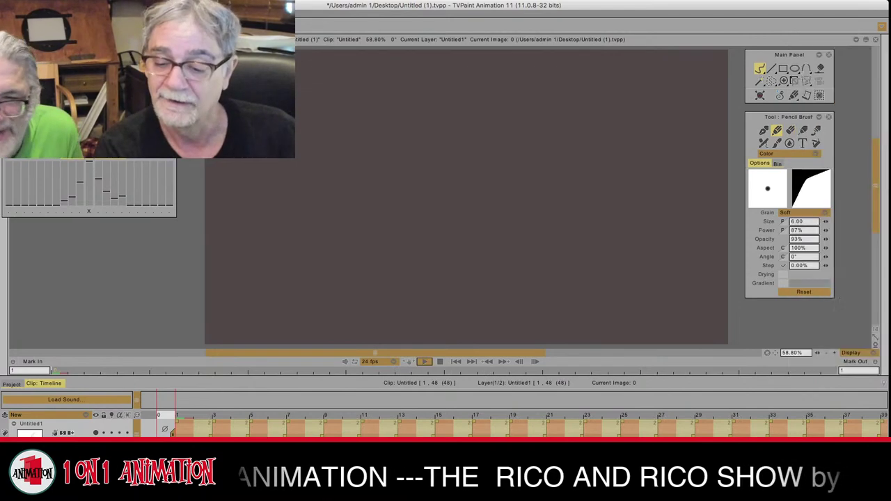
{"action": "left_click", "coordinate": [424, 361]}
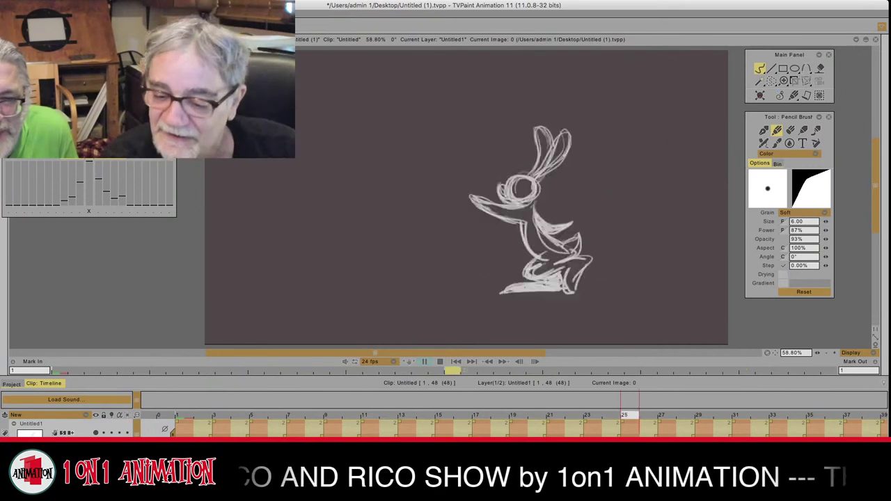
{"action": "key", "text": "Return"}
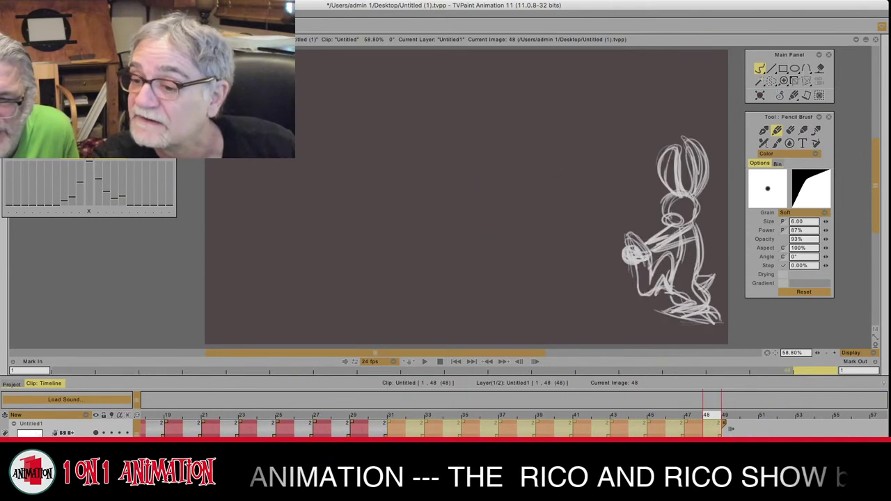
Step: Set the exposure of the selected images from frame 31 to the end of the layer to 1 frame each
{"action": "mouse_move", "coordinate": [887, 208]}
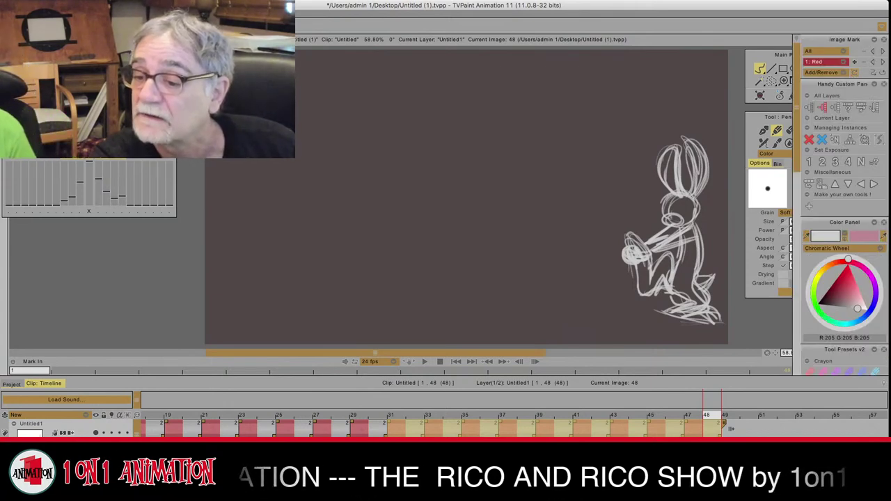
{"action": "left_click", "coordinate": [809, 162]}
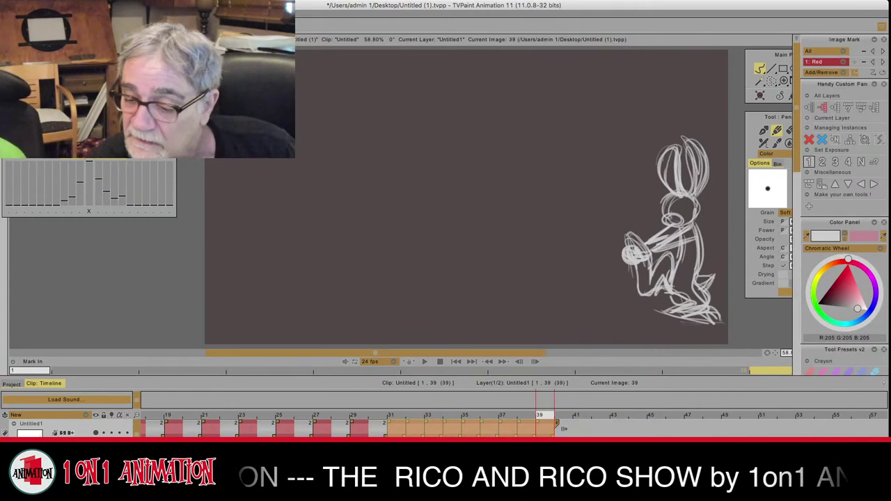
{"action": "key", "text": "Tab"}
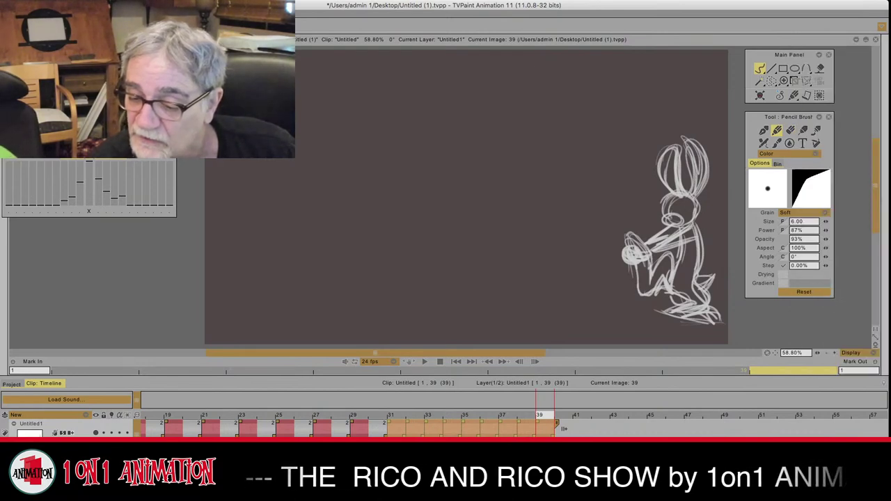
{"action": "key", "text": "Escape"}
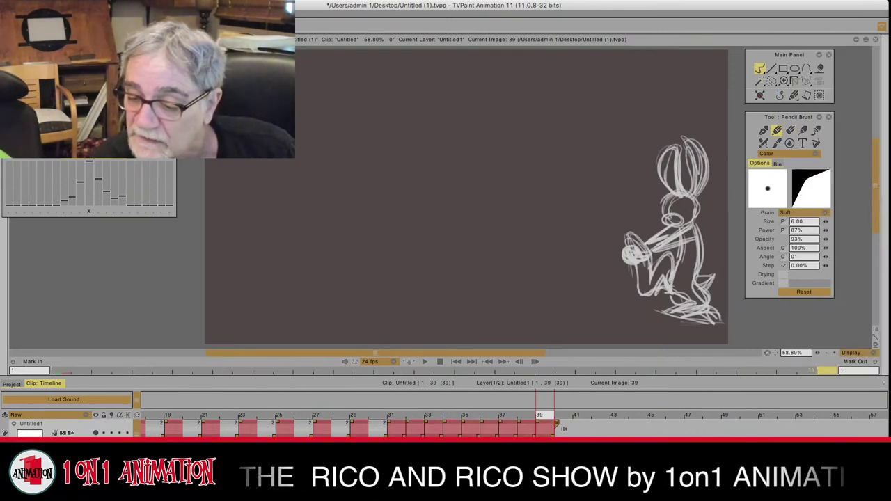
Step: Extend the last image's hold to 12 frames, through frame 50, and play the clip to review the timing
{"action": "left_click_drag", "start_coordinate": [557, 424], "coordinate": [576, 424]}
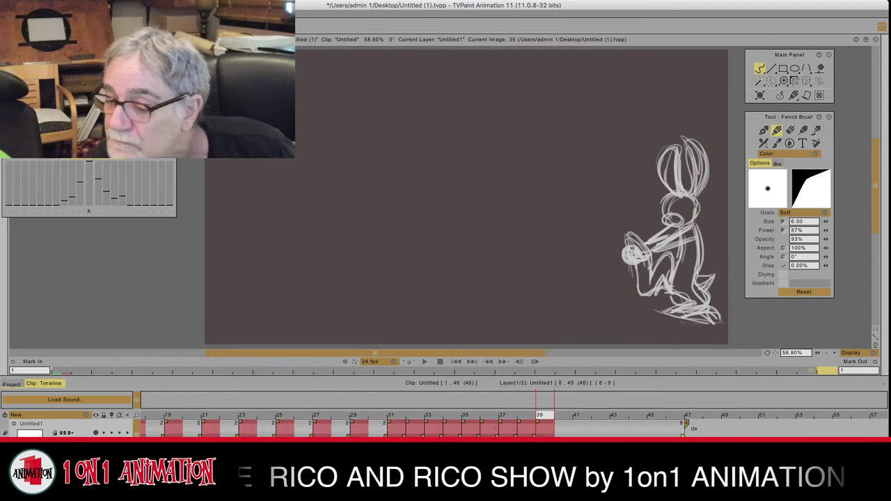
{"action": "key", "text": "KP_Add"}
{"action": "key", "text": "KP_Add"}
{"action": "key", "text": "KP_Add"}
{"action": "key", "text": "KP_Add"}
{"action": "key", "text": "KP_Add"}
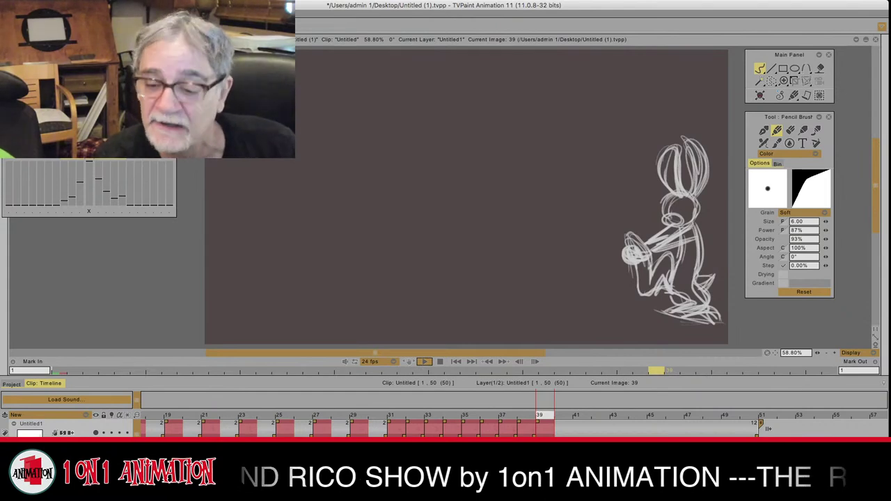
{"action": "left_click", "coordinate": [425, 362]}
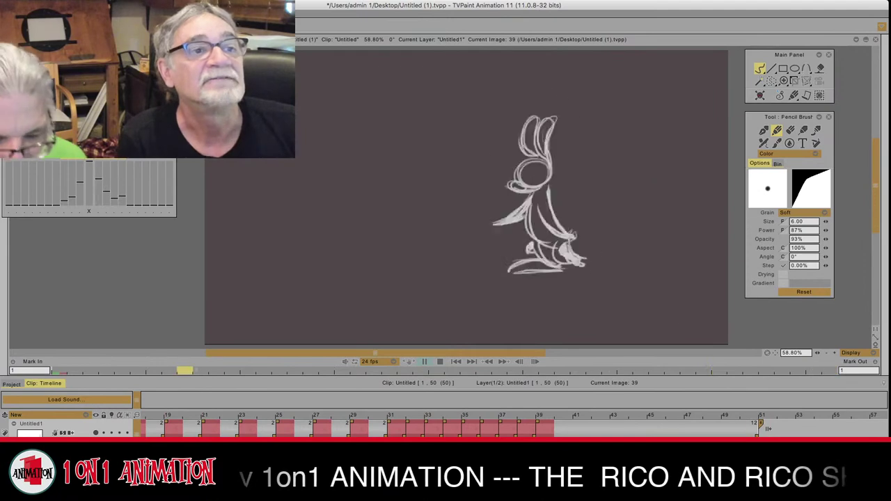
{"action": "left_click", "coordinate": [440, 362]}
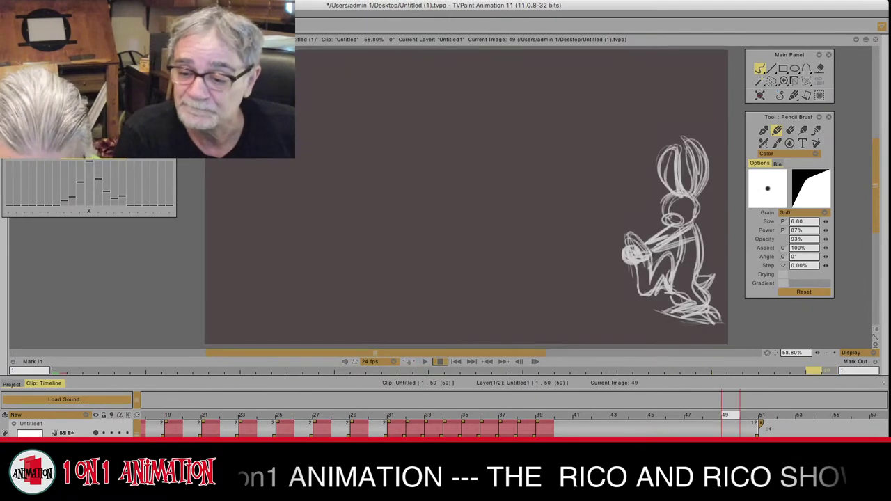
Step: Scrub to the landing part of the hop and flip back and forth around frames 36 to 38 to compare the poses
{"action": "mouse_move", "coordinate": [306, 370]}
{"action": "left_mouse_down"}
{"action": "mouse_move", "coordinate": [641, 370]}
{"action": "mouse_move", "coordinate": [609, 371]}
{"action": "mouse_move", "coordinate": [625, 370]}
{"action": "left_mouse_up"}
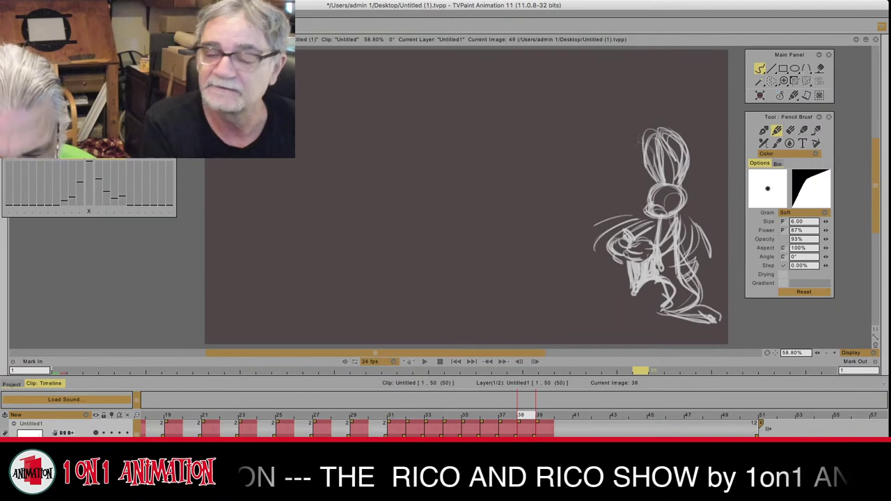
{"action": "key", "text": "Left"}
{"action": "key", "text": "Left"}
{"action": "key", "text": "Right"}
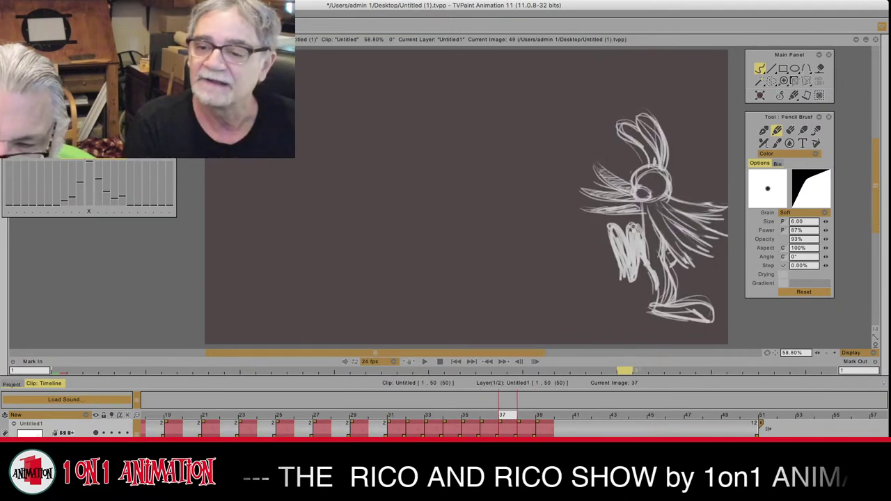
{"action": "key", "text": "Right"}
{"action": "key", "text": "Left"}
{"action": "key", "text": "Left"}
{"action": "key", "text": "Right"}
{"action": "key", "text": "Right"}
{"action": "key", "text": "Right"}
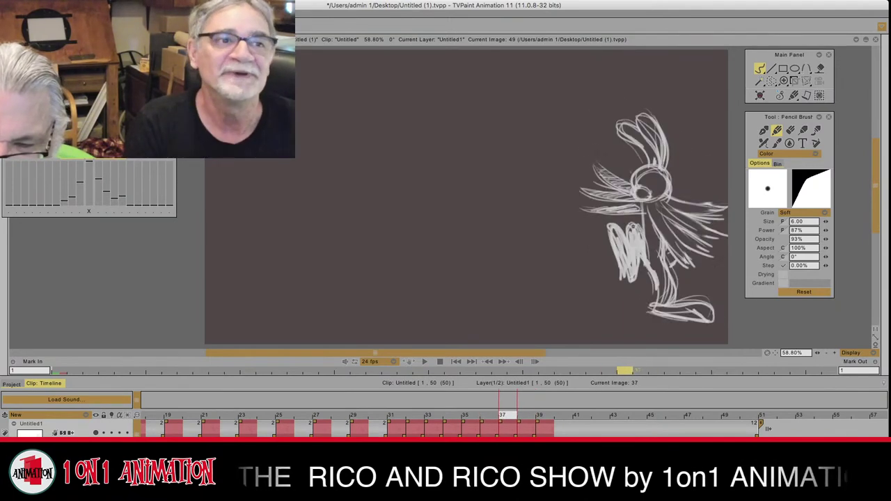
{"action": "key", "text": "Left"}
{"action": "key", "text": "Left"}
{"action": "key", "text": "Left"}
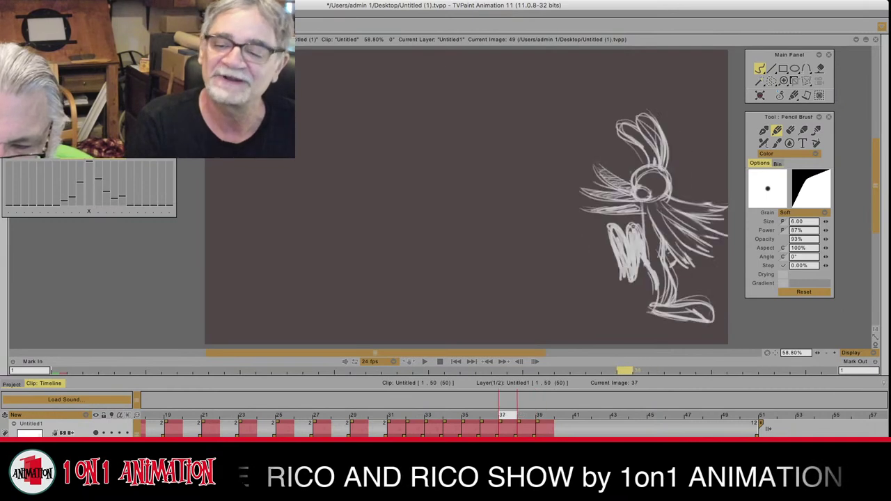
{"action": "key", "text": "Right"}
{"action": "key", "text": "Right"}
{"action": "key", "text": "Left"}
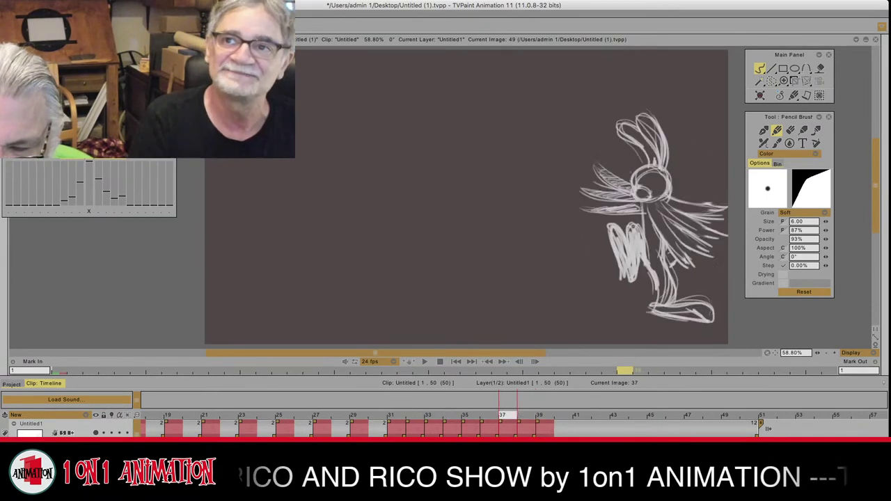
{"action": "key", "text": "Left"}
{"action": "key", "text": "Left"}
{"action": "key", "text": "Right"}
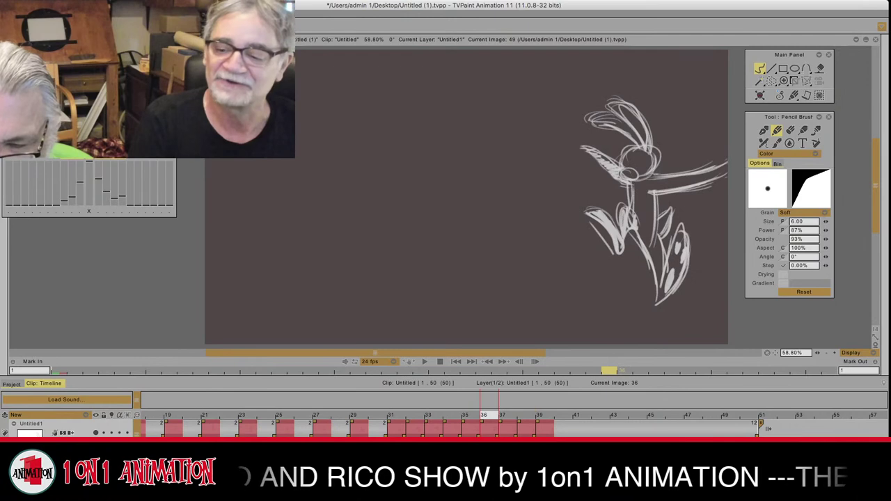
Step: Save the project, draw a loop around the rabbit's lower leg and foot on frame 36 and undo it
{"action": "key", "text": "super+s"}
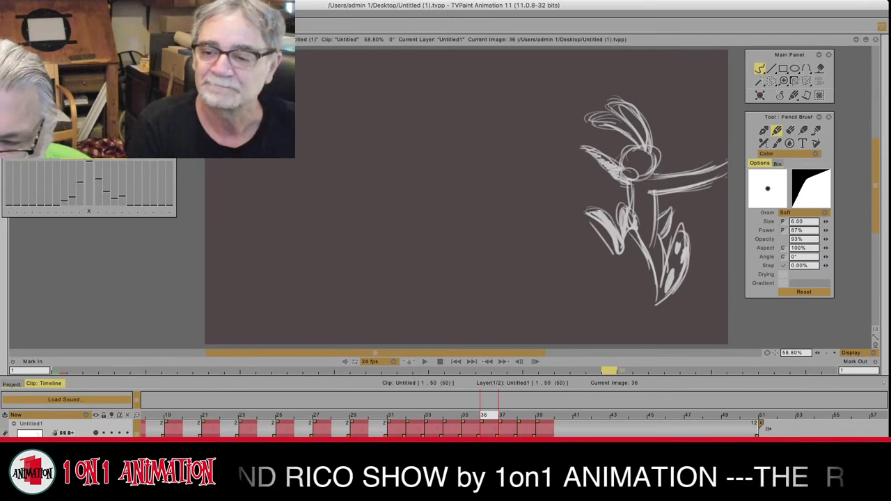
{"action": "mouse_move", "coordinate": [641, 259]}
{"action": "left_mouse_down"}
{"action": "mouse_move", "coordinate": [711, 250]}
{"action": "mouse_move", "coordinate": [631, 283]}
{"action": "left_mouse_up"}
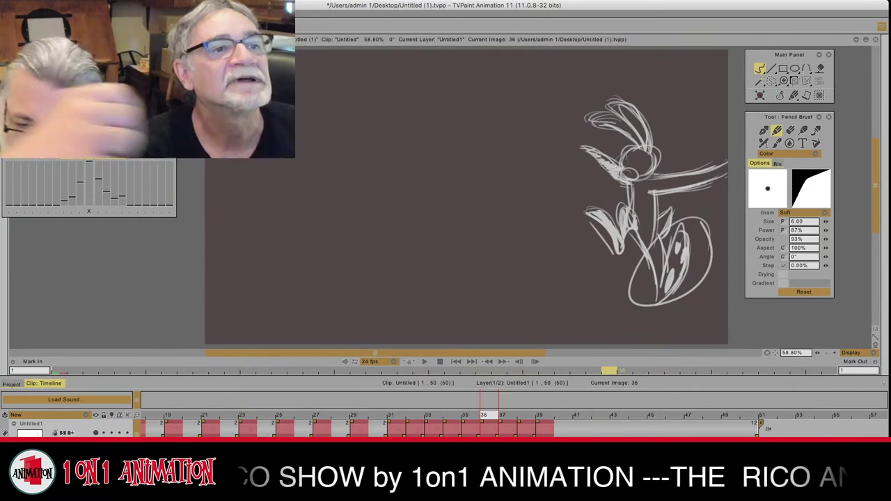
{"action": "key", "text": "ctrl+z"}
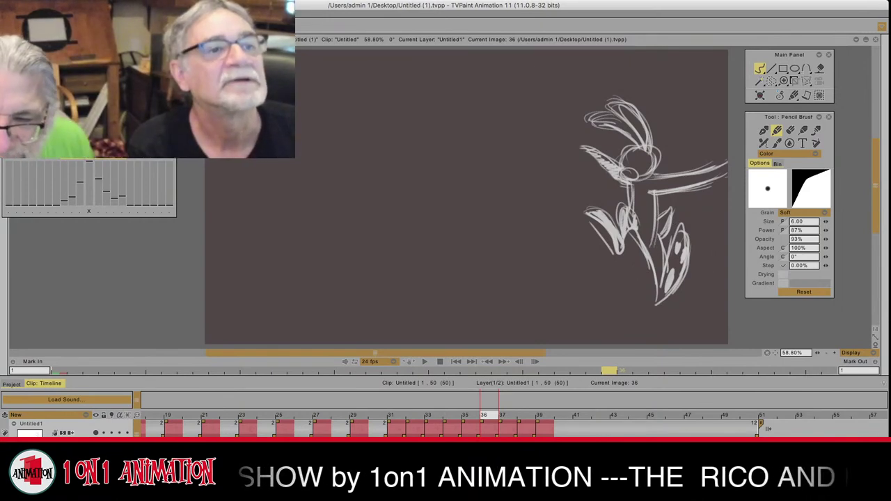
Step: Flip back from frame 36 and forward to frame 40 to examine the leap and landing
{"action": "key", "text": "Left"}
{"action": "key", "text": "Right"}
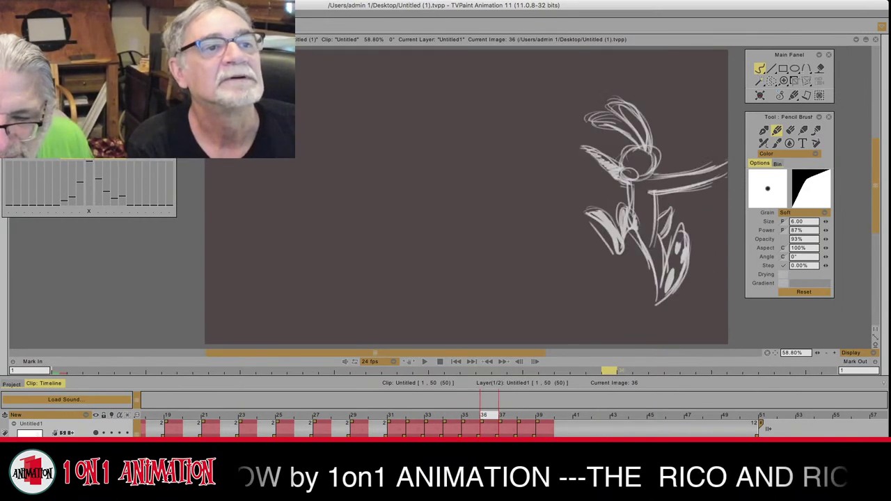
{"action": "key", "text": "Left"}
{"action": "key", "text": "Left"}
{"action": "key", "text": "Left"}
{"action": "key", "text": "Left"}
{"action": "key", "text": "Left"}
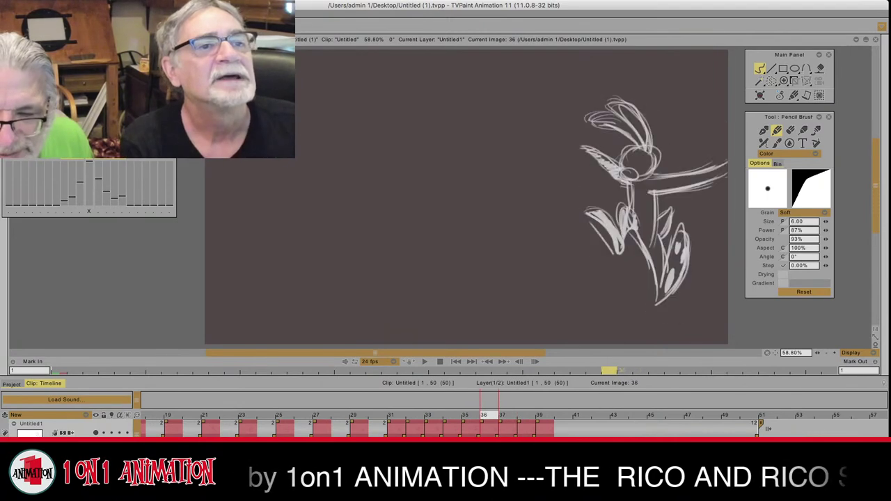
{"action": "key", "text": "Right"}
{"action": "key", "text": "Right"}
{"action": "key", "text": "Right"}
{"action": "key", "text": "Right"}
{"action": "key", "text": "Right"}
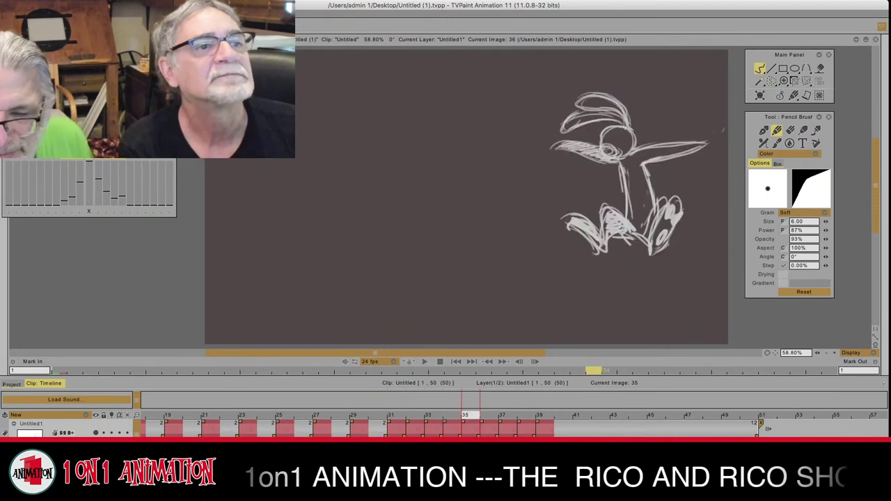
{"action": "key", "text": "Right"}
{"action": "key", "text": "Right"}
{"action": "key", "text": "Right"}
{"action": "key", "text": "Right"}
{"action": "key", "text": "Right"}
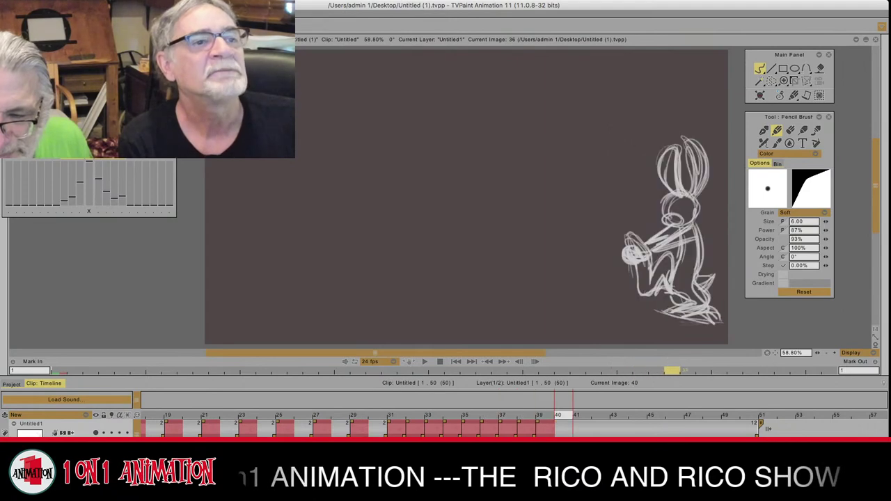
Step: Flip back to frame 13 and forward again to frame 39 to examine the flow of the whole hop
{"action": "key", "text": "Left"}
{"action": "key", "text": "Left"}
{"action": "key", "text": "Left"}
{"action": "key", "text": "Left"}
{"action": "key", "text": "Left"}
{"action": "key", "text": "Left"}
{"action": "key", "text": "Left"}
{"action": "key", "text": "Left"}
{"action": "key", "text": "Left"}
{"action": "key", "text": "Left"}
{"action": "key", "text": "Left"}
{"action": "key", "text": "Left"}
{"action": "key", "text": "Left"}
{"action": "key", "text": "Left"}
{"action": "key", "text": "Left"}
{"action": "key", "text": "Left"}
{"action": "key", "text": "Left"}
{"action": "key", "text": "Left"}
{"action": "key", "text": "Left"}
{"action": "key", "text": "Left"}
{"action": "key", "text": "Left"}
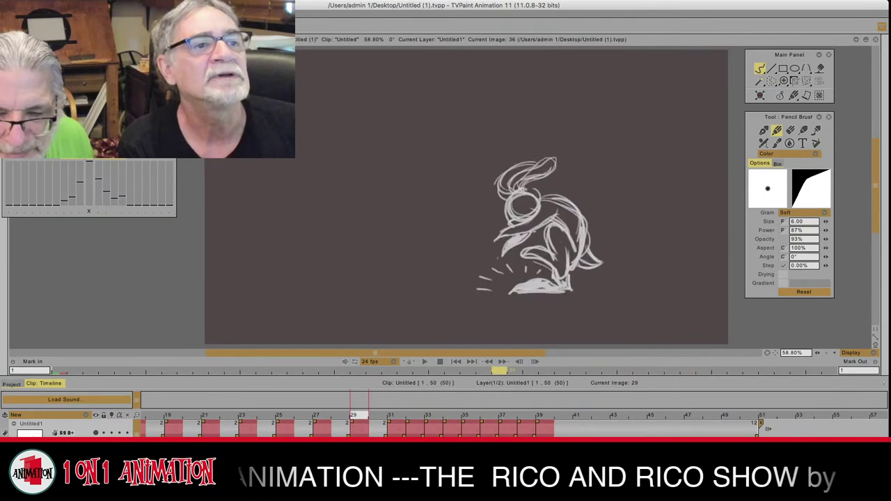
{"action": "key", "text": "Right"}
{"action": "key", "text": "Right"}
{"action": "key", "text": "Right"}
{"action": "key", "text": "Right"}
{"action": "key", "text": "Right"}
{"action": "key", "text": "Right"}
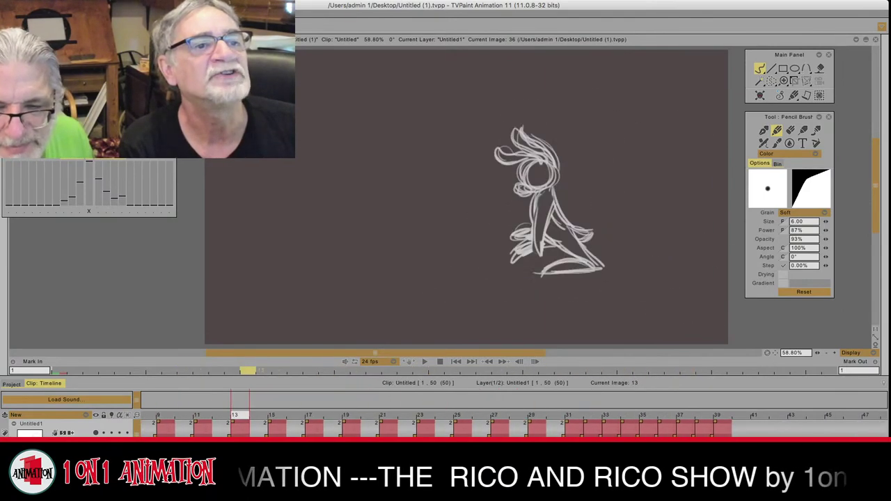
{"action": "key", "text": "Right"}
{"action": "key", "text": "Right"}
{"action": "key", "text": "Right"}
{"action": "key", "text": "Right"}
{"action": "key", "text": "Right"}
{"action": "key", "text": "Right"}
{"action": "key", "text": "Right"}
{"action": "key", "text": "Right"}
{"action": "key", "text": "Right"}
{"action": "key", "text": "Right"}
{"action": "key", "text": "Right"}
{"action": "key", "text": "Right"}
{"action": "key", "text": "Right"}
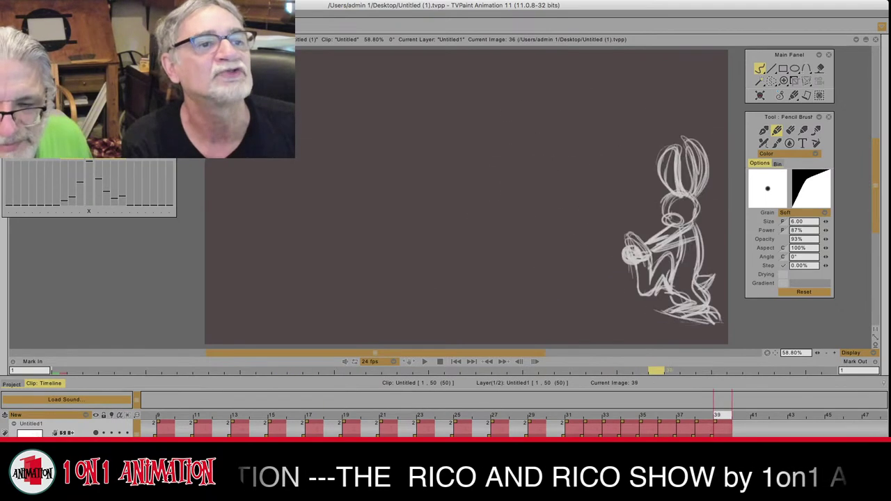
Step: Flip backward and forward through the hop once more, comparing the landing drawings on frames 36 to 38 and ending on frame 38
{"action": "key", "text": "Left"}
{"action": "key", "text": "Left"}
{"action": "key", "text": "Left"}
{"action": "key", "text": "Left"}
{"action": "key", "text": "Left"}
{"action": "key", "text": "Left"}
{"action": "key", "text": "Left"}
{"action": "key", "text": "Left"}
{"action": "key", "text": "Left"}
{"action": "key", "text": "Left"}
{"action": "key", "text": "Left"}
{"action": "key", "text": "Left"}
{"action": "key", "text": "Left"}
{"action": "key", "text": "Left"}
{"action": "key", "text": "Left"}
{"action": "key", "text": "Right"}
{"action": "key", "text": "Right"}
{"action": "key", "text": "Right"}
{"action": "key", "text": "Right"}
{"action": "key", "text": "Right"}
{"action": "key", "text": "Right"}
{"action": "key", "text": "Right"}
{"action": "key", "text": "Right"}
{"action": "key", "text": "Right"}
{"action": "key", "text": "Right"}
{"action": "key", "text": "Right"}
{"action": "key", "text": "Right"}
{"action": "key", "text": "Right"}
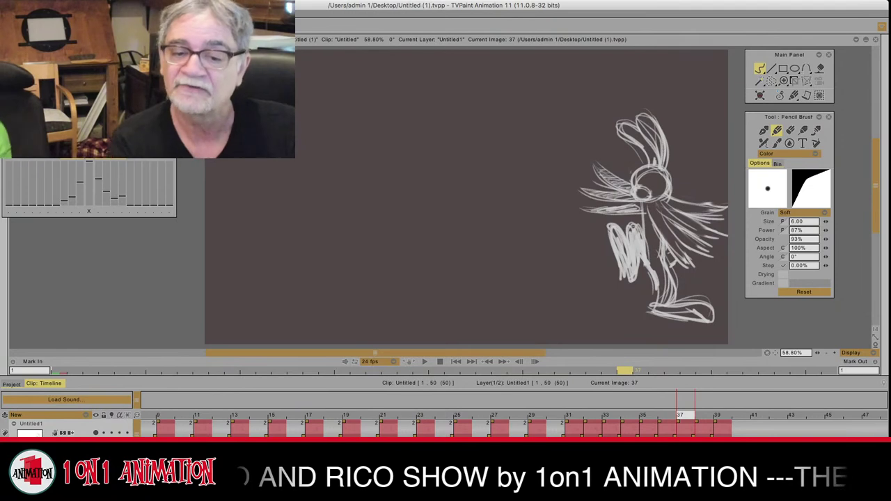
{"action": "key", "text": "Left"}
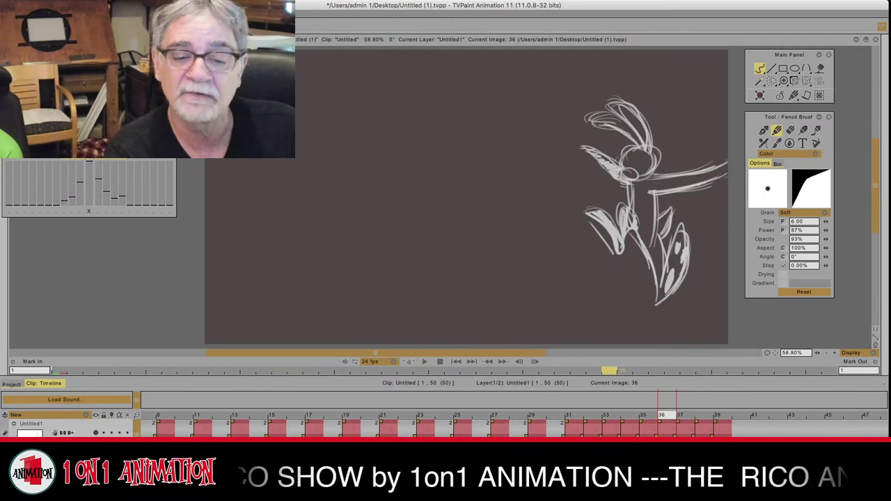
{"action": "key", "text": "Right"}
{"action": "key", "text": "Right"}
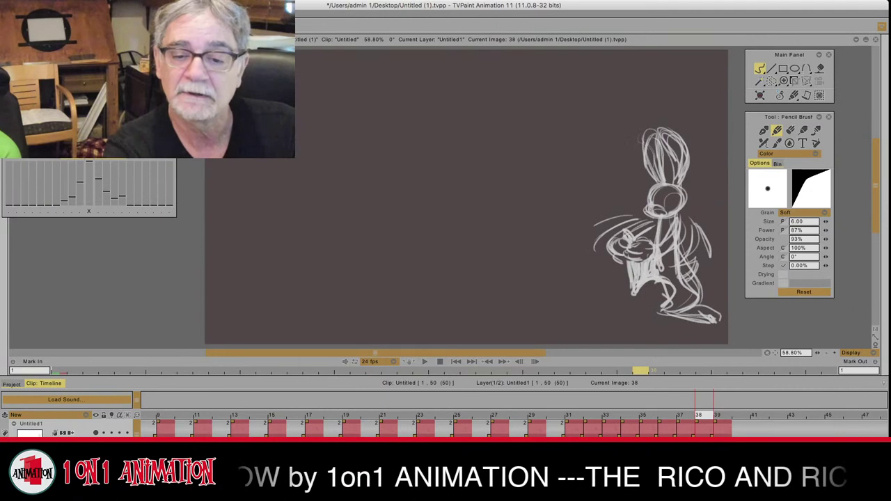
Step: Sketch a small round ball in the upper left area of frame 38 and turn on the light table from frame 36
{"action": "mouse_move", "coordinate": [353, 89]}
{"action": "left_mouse_down"}
{"action": "mouse_move", "coordinate": [353, 120]}
{"action": "mouse_move", "coordinate": [374, 96]}
{"action": "mouse_move", "coordinate": [348, 88]}
{"action": "mouse_move", "coordinate": [377, 104]}
{"action": "left_mouse_up"}
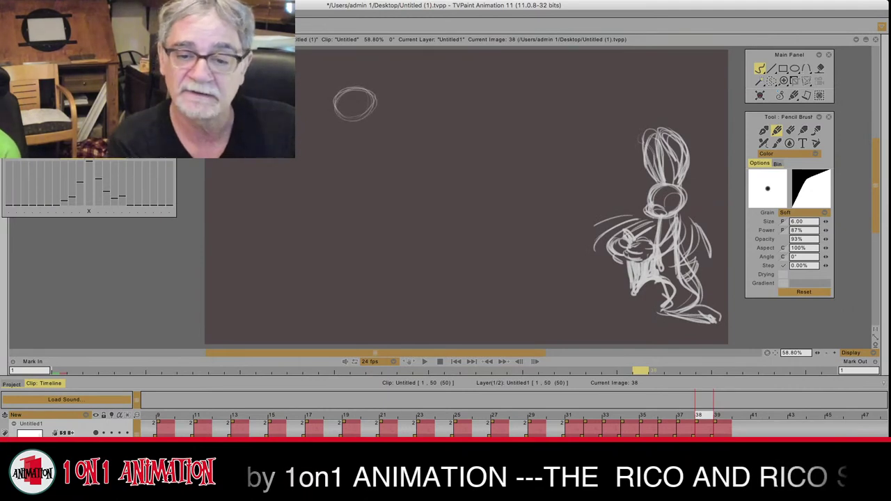
{"action": "key", "text": "Left"}
{"action": "key", "text": "Left"}
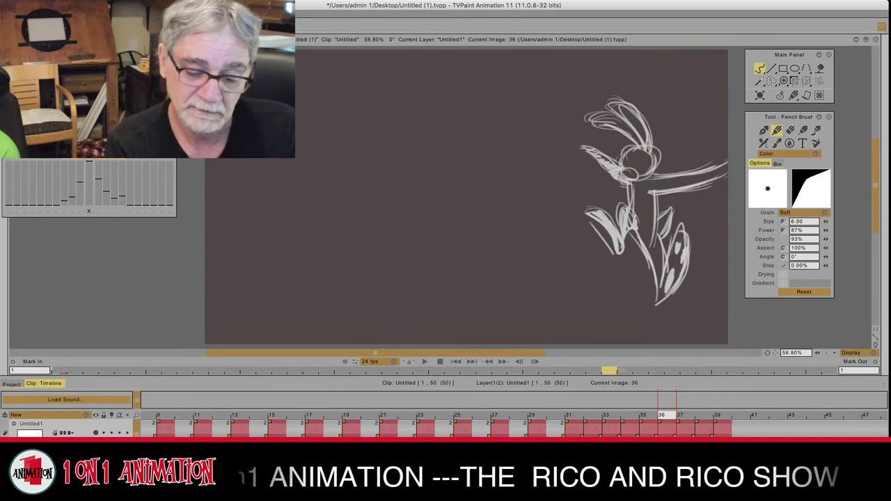
{"action": "key", "text": "o"}
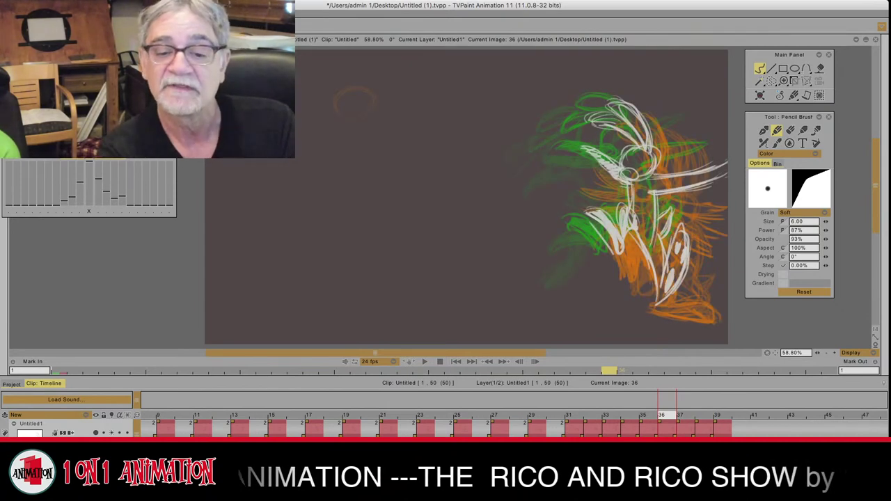
Step: Draw a horizontal motion-blur streak with a rounded leading end on frame 37, leading into the ball's position on frame 38
{"action": "key", "text": "Right"}
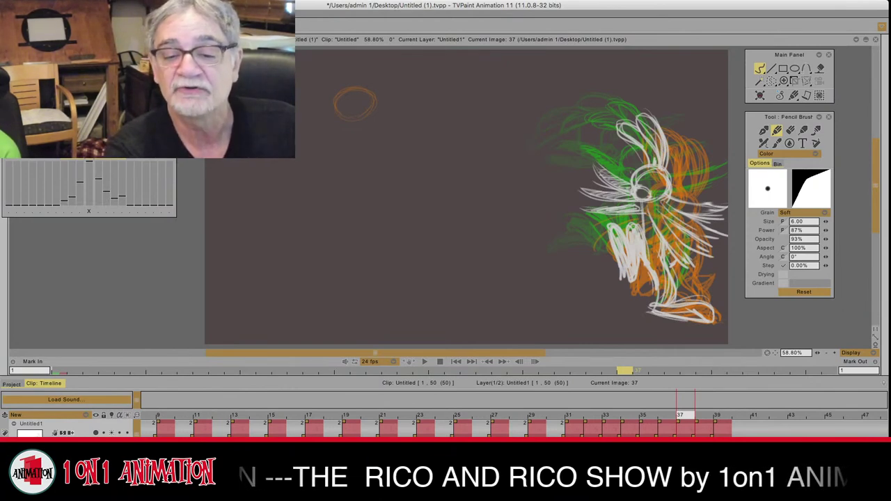
{"action": "left_click_drag", "start_coordinate": [296, 91], "coordinate": [368, 95]}
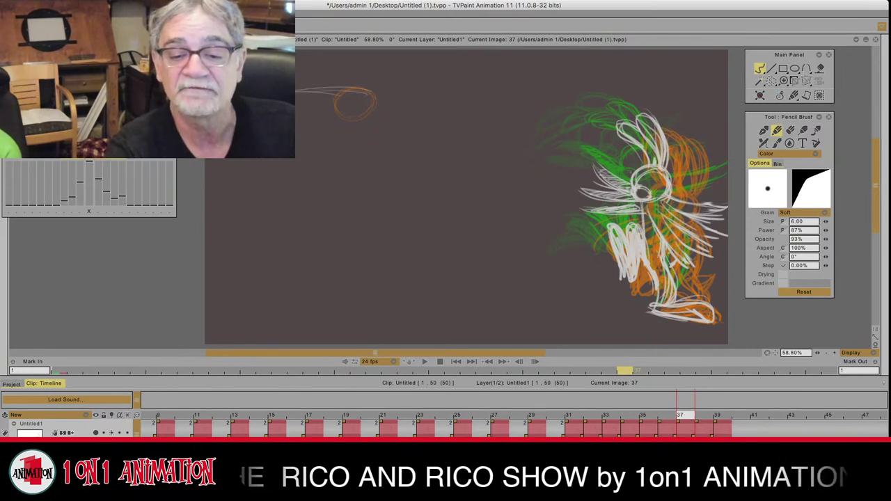
{"action": "left_click_drag", "start_coordinate": [295, 119], "coordinate": [346, 116]}
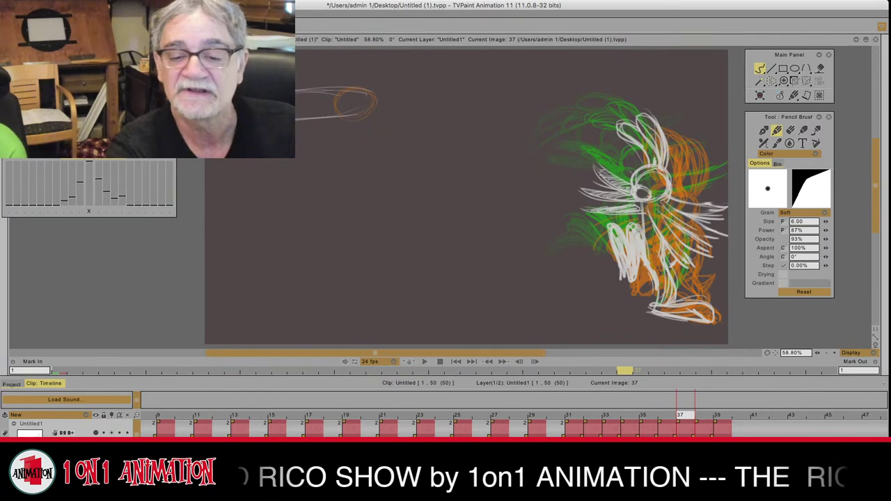
{"action": "left_click_drag", "start_coordinate": [369, 105], "coordinate": [357, 124]}
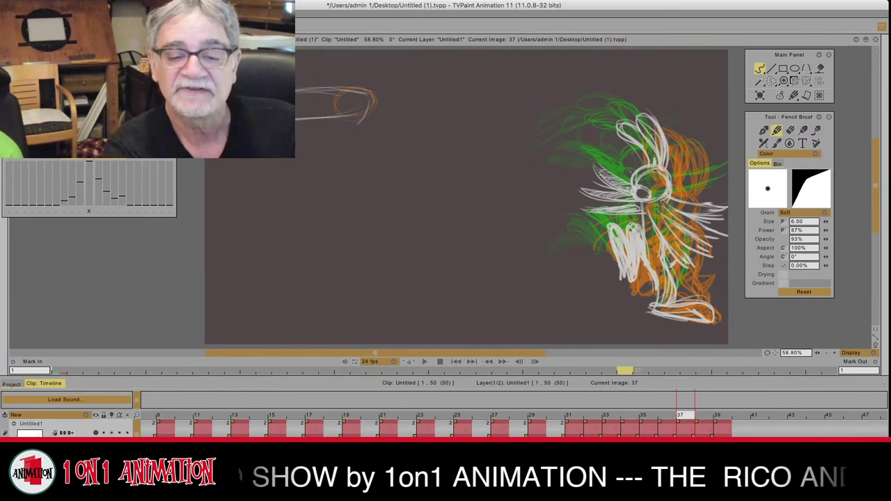
{"action": "key", "text": "Left"}
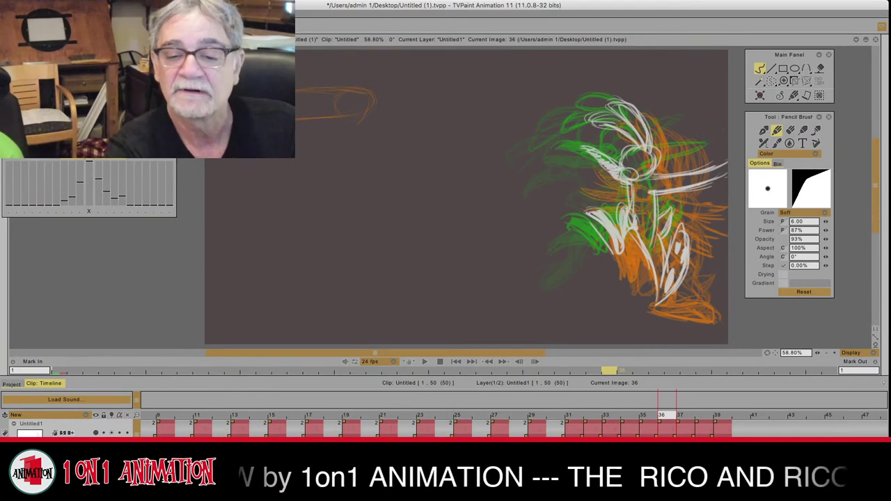
{"action": "key", "text": "Right"}
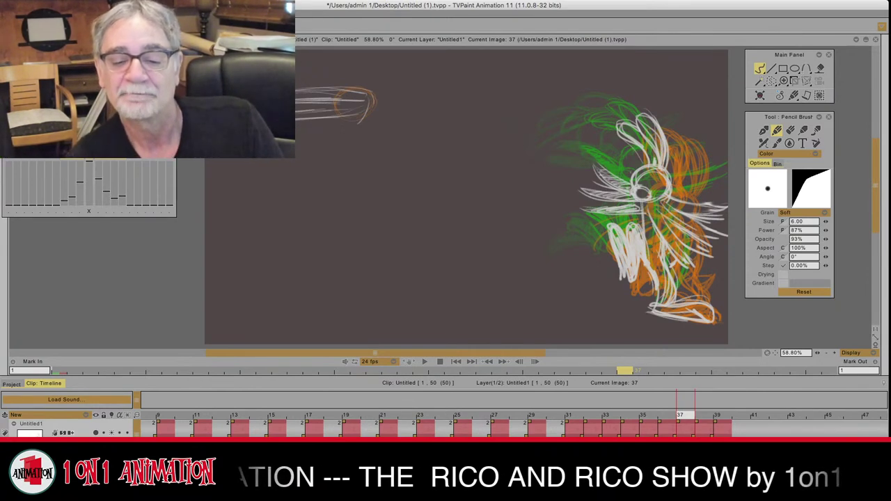
Step: Add three small finger-hole dots to the ball on frame 38 and turn off the light table
{"action": "key", "text": "Right"}
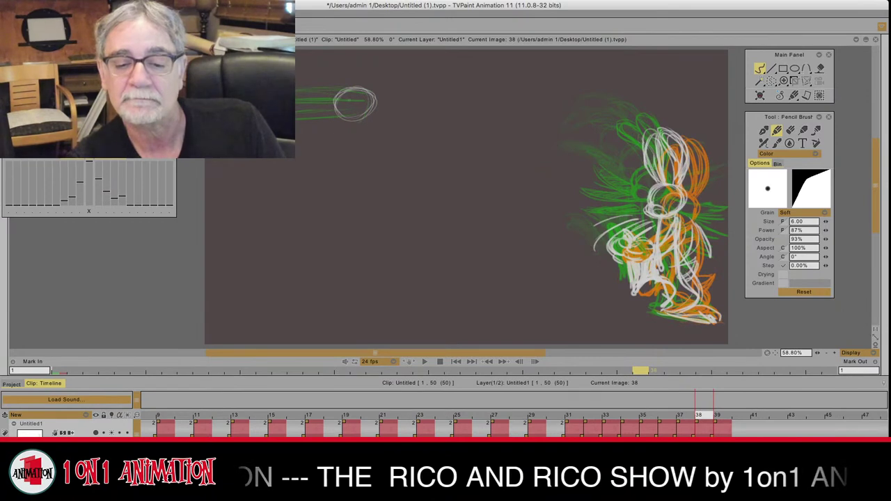
{"action": "left_click", "coordinate": [362, 99]}
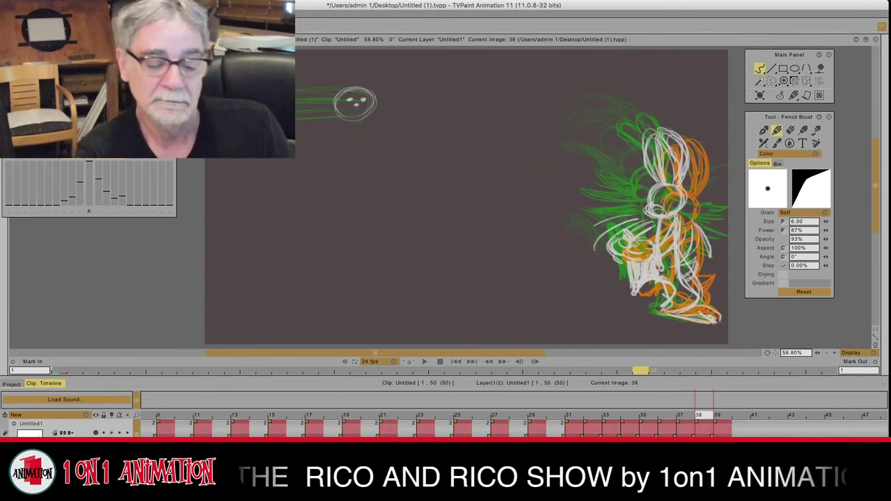
{"action": "key", "text": "l"}
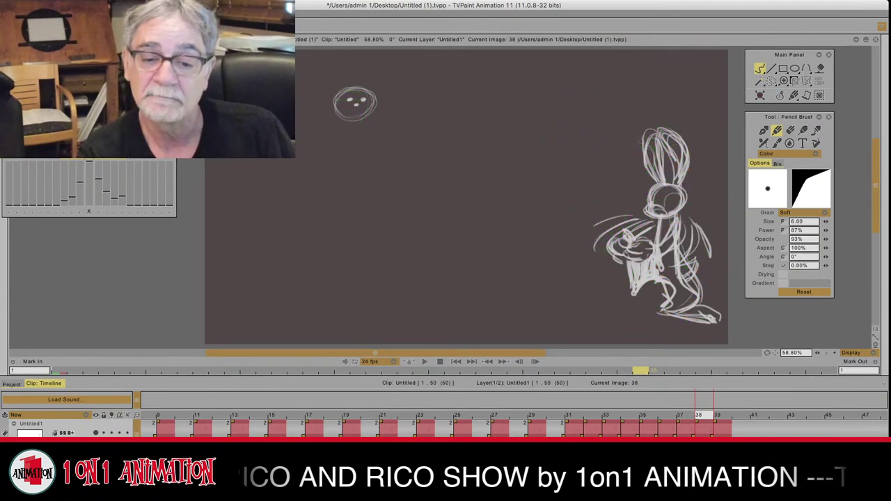
Step: Check the ball across frames 36 to 38, reinforce the streak on frame 37 with more strokes and clear its stray line
{"action": "key", "text": "Left"}
{"action": "key", "text": "Left"}
{"action": "key", "text": "Right"}
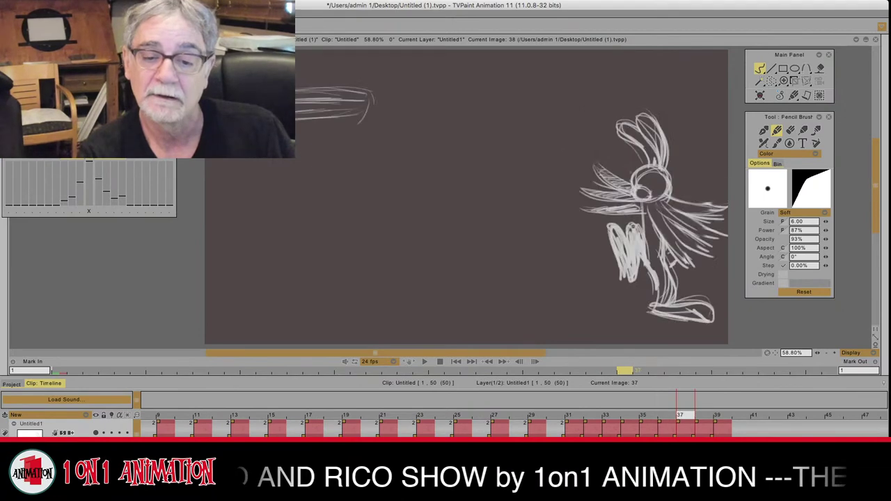
{"action": "key", "text": "Right"}
{"action": "key", "text": "Left"}
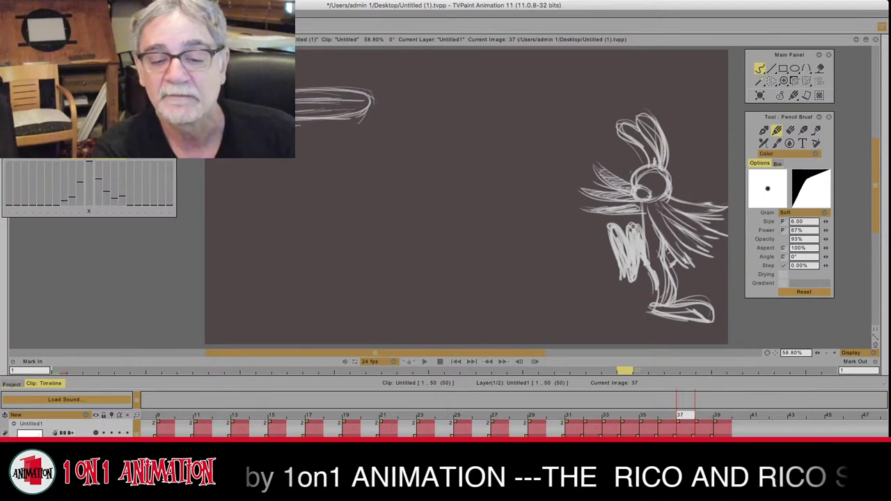
{"action": "key", "text": "e"}
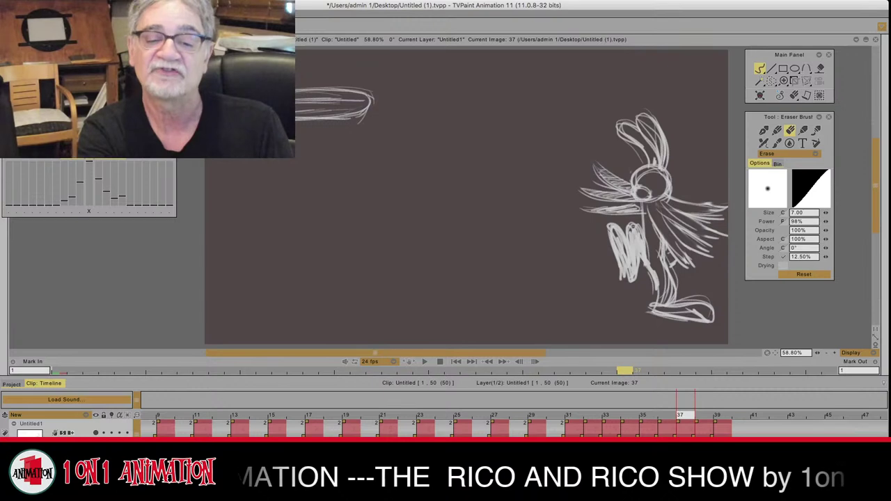
Step: Flip between frames 36, 37 and 38 to examine how the ball streaks in and stops
{"action": "key", "text": "Left"}
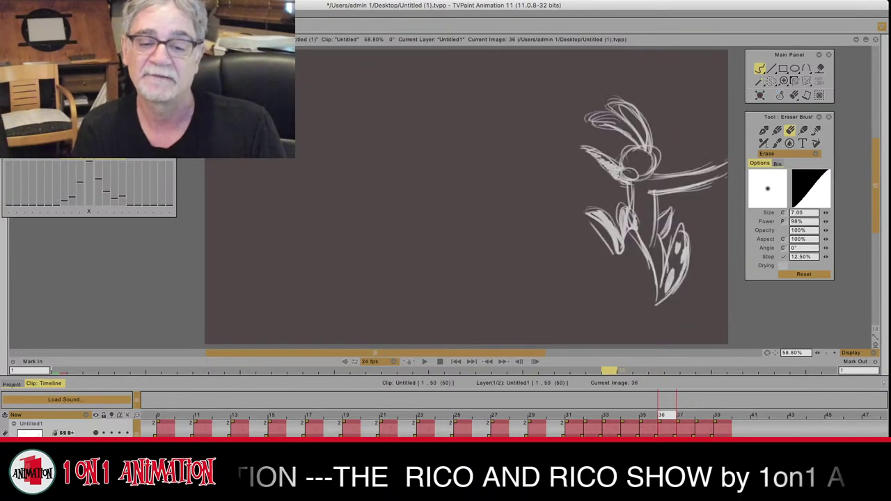
{"action": "key", "text": "Right"}
{"action": "key", "text": "Right"}
{"action": "key", "text": "Left"}
{"action": "key", "text": "Left"}
{"action": "key", "text": "Right"}
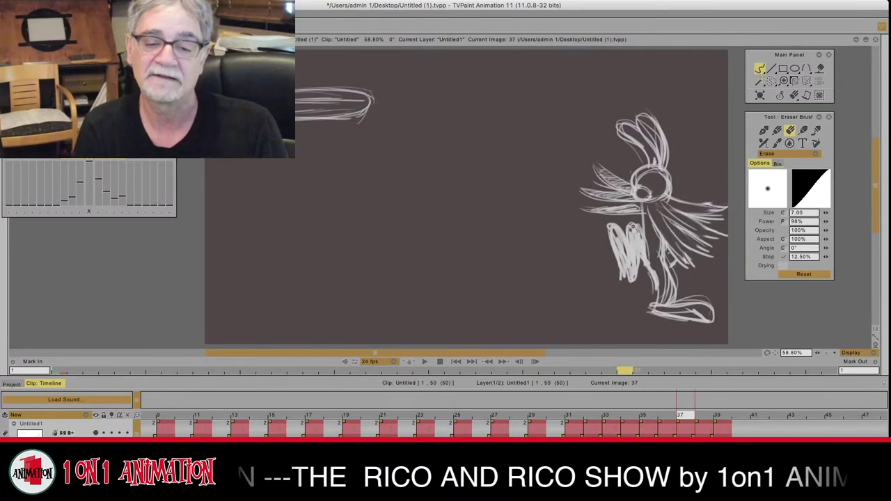
{"action": "key", "text": "Right"}
{"action": "key", "text": "Left"}
{"action": "key", "text": "Left"}
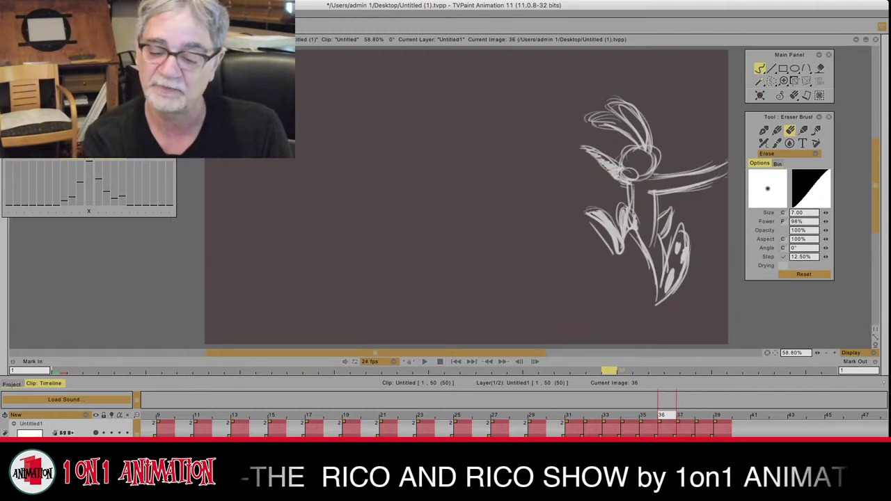
Step: Switch back to the pencil brush and play the whole animation to review the timing
{"action": "key", "text": "e"}
{"action": "key", "text": "Return"}
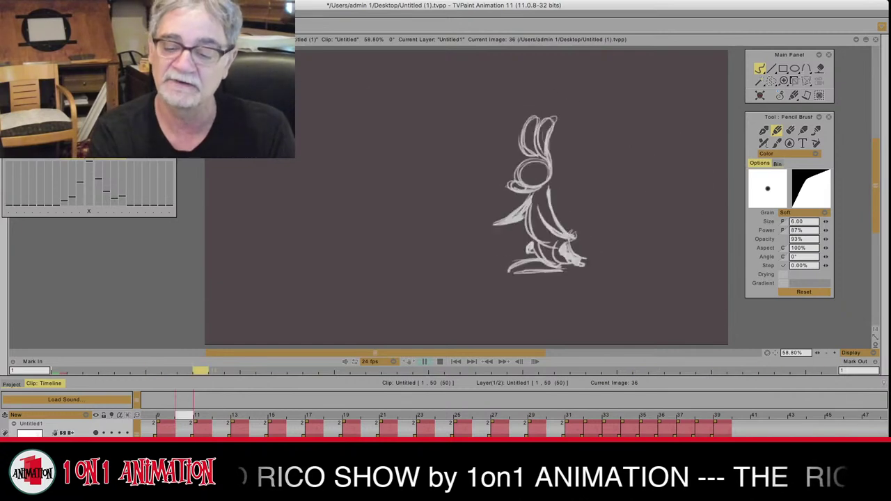
{"action": "key", "text": "Return"}
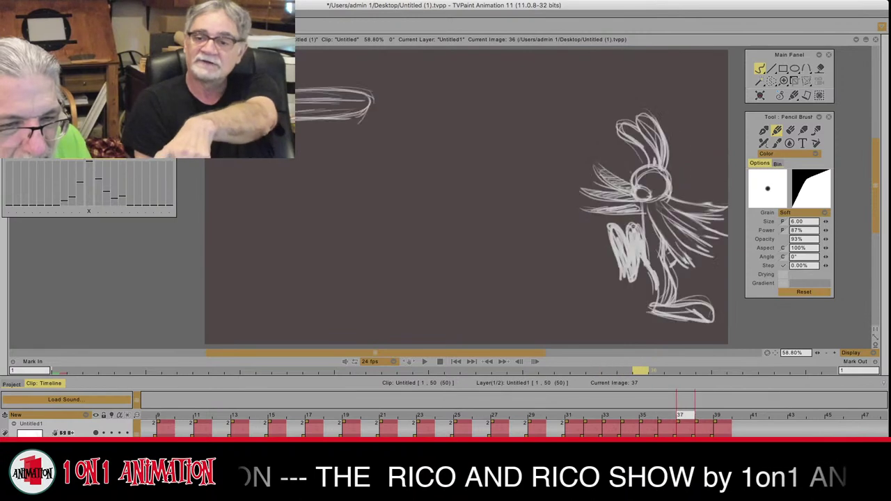
Step: Flip repeatedly among frames 36 to 39, comparing the ball's blurred streak and stop with the rabbit's landing
{"action": "key", "text": "Right"}
{"action": "key", "text": "Right"}
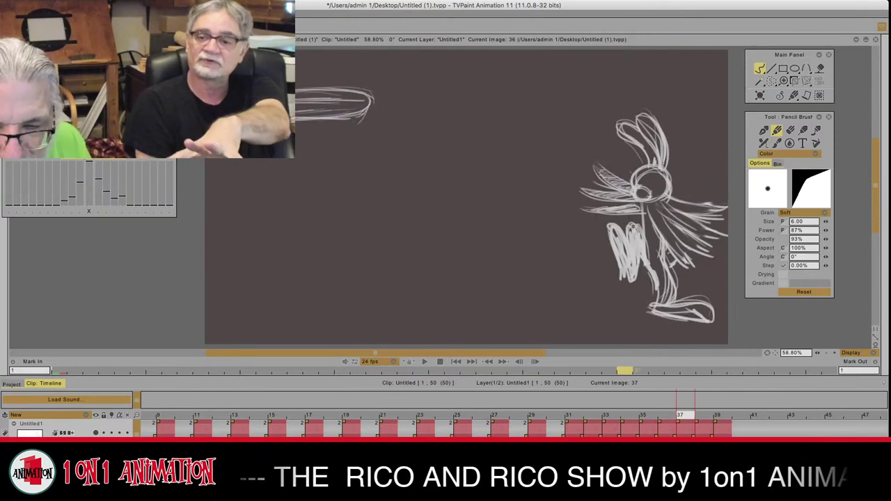
{"action": "key", "text": "Left"}
{"action": "key", "text": "Left"}
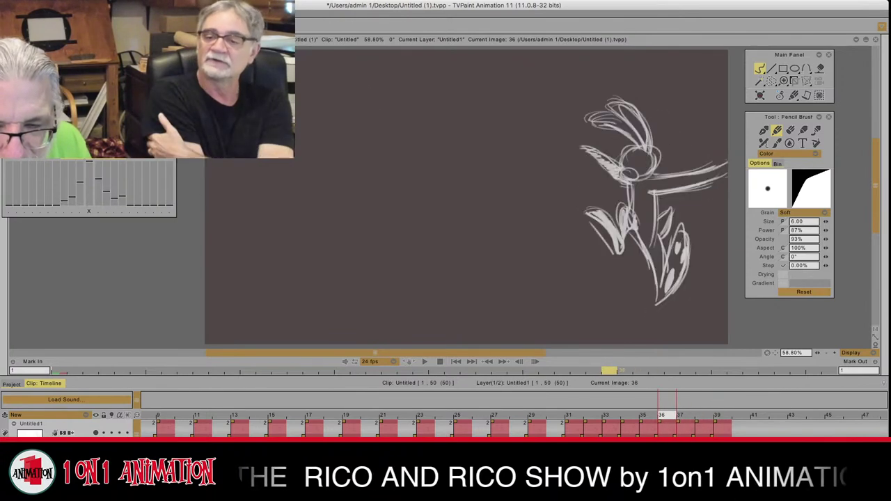
{"action": "key", "text": "Right"}
{"action": "key", "text": "Left"}
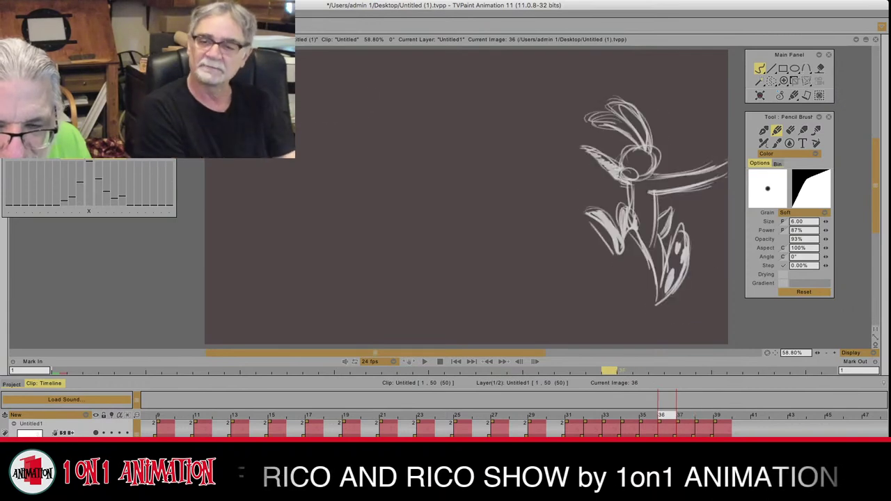
{"action": "key", "text": "Right"}
{"action": "key", "text": "Left"}
{"action": "key", "text": "Right"}
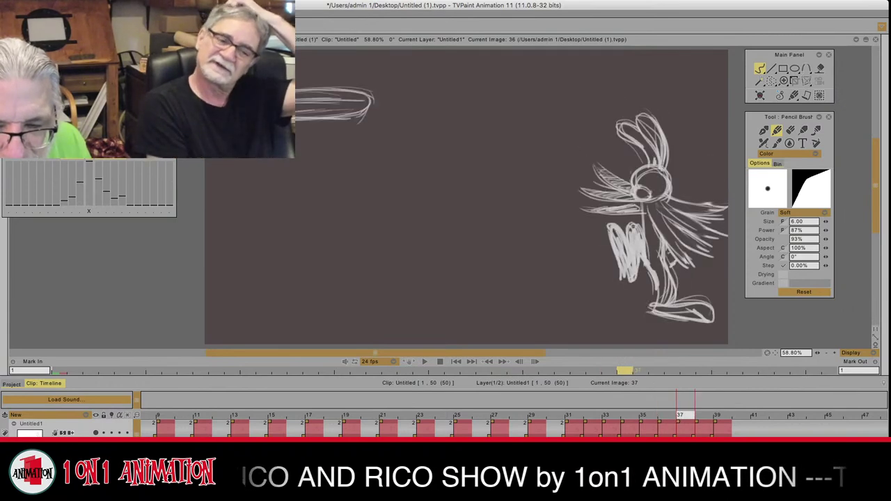
{"action": "key", "text": "Right"}
{"action": "key", "text": "Right"}
{"action": "key", "text": "Left"}
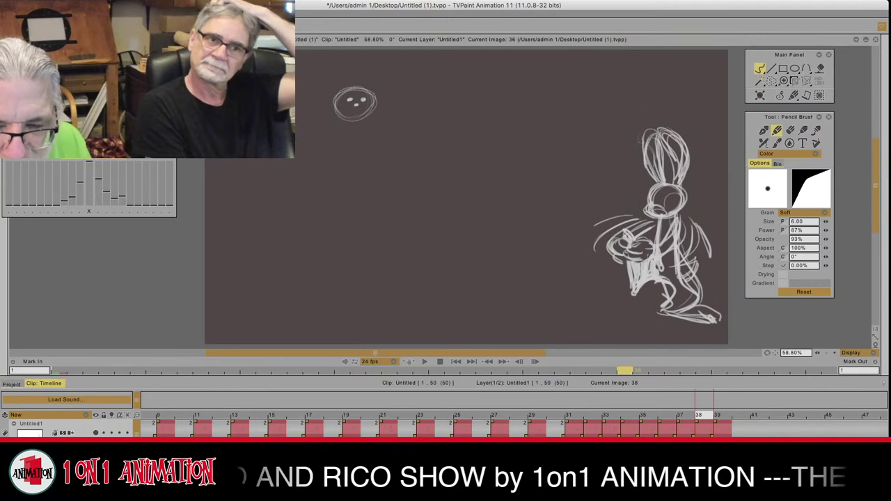
{"action": "key", "text": "Left"}
{"action": "key", "text": "Right"}
{"action": "key", "text": "Left"}
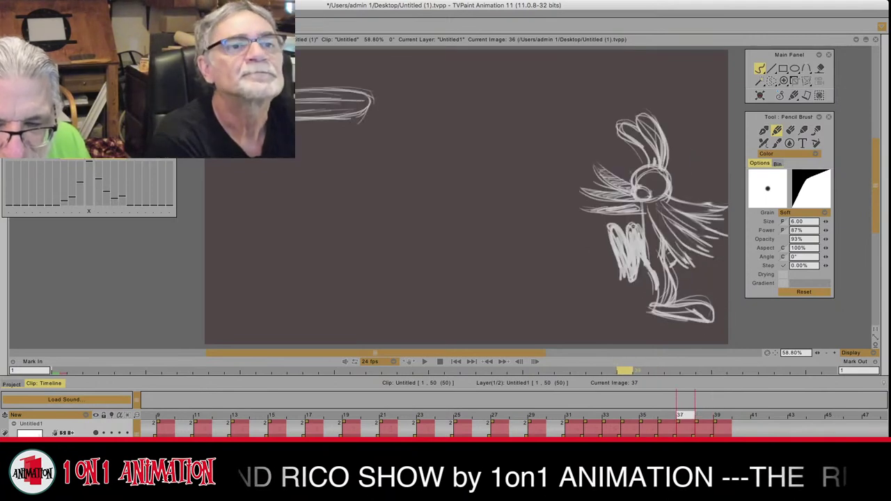
{"action": "key", "text": "Right"}
{"action": "key", "text": "Left"}
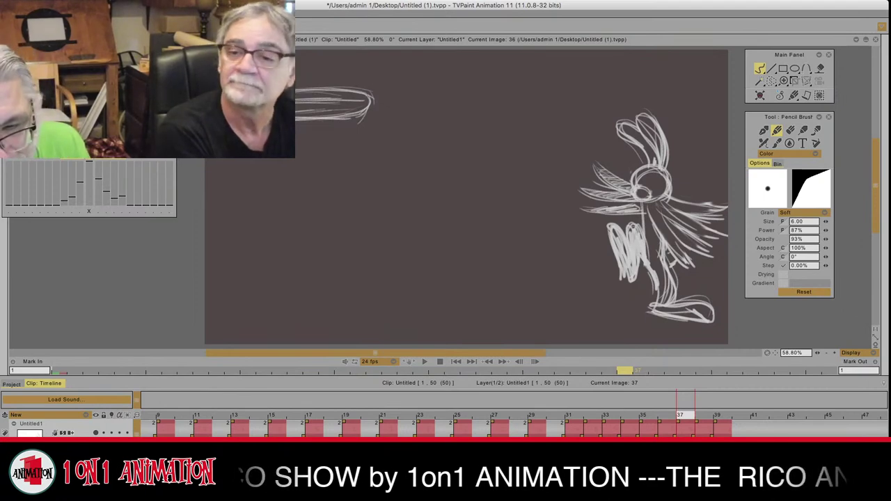
{"action": "key", "text": "Right"}
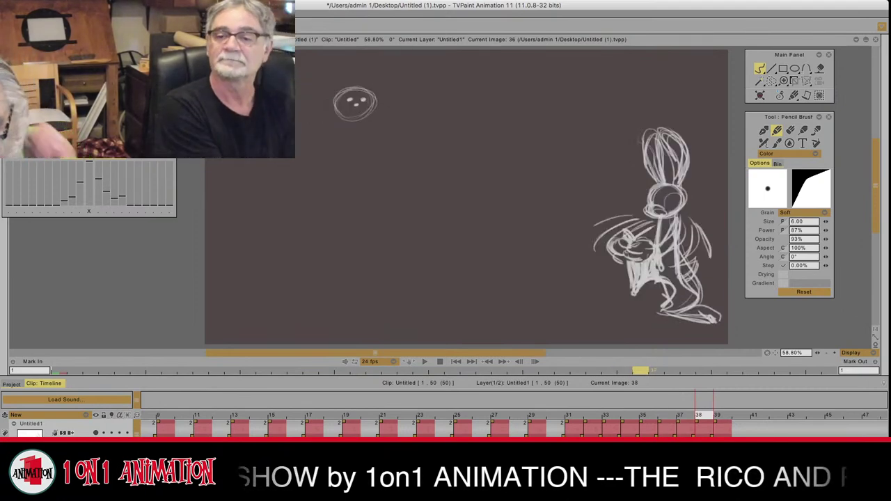
{"action": "key", "text": "Right"}
{"action": "key", "text": "Left"}
{"action": "key", "text": "Left"}
{"action": "key", "text": "Left"}
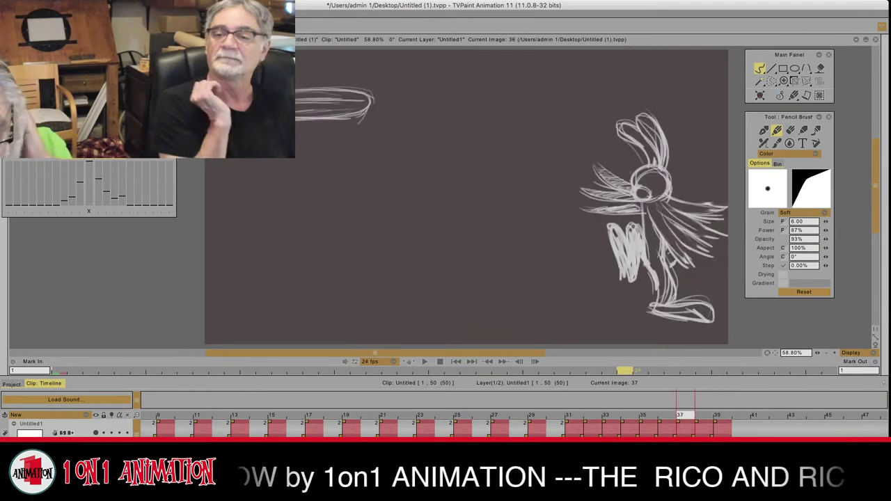
{"action": "key", "text": "Right"}
{"action": "key", "text": "Right"}
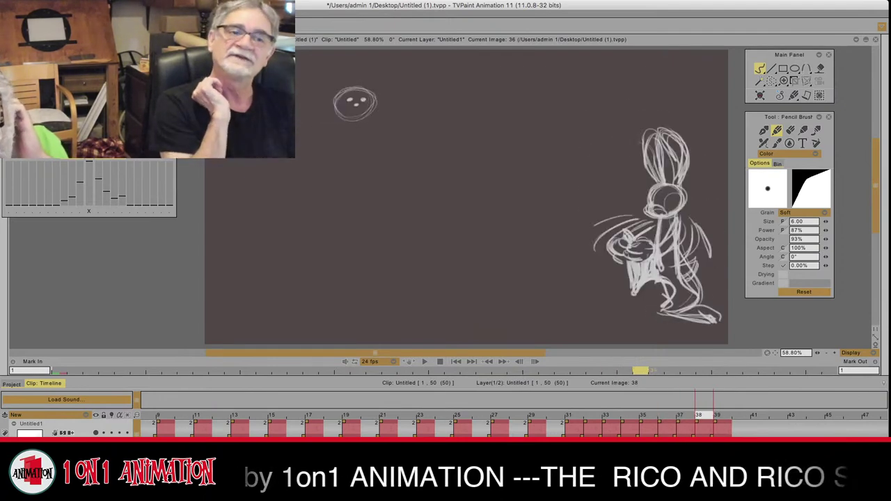
{"action": "key", "text": "Left"}
{"action": "key", "text": "Left"}
{"action": "key", "text": "Right"}
{"action": "key", "text": "Right"}
{"action": "key", "text": "Right"}
Step: Flip back to frame 28 and forward to frame 39 to examine the crouch, leap and landing
{"action": "key", "text": "Left"}
{"action": "key", "text": "Left"}
{"action": "key", "text": "Left"}
{"action": "key", "text": "Left"}
{"action": "key", "text": "Left"}
{"action": "key", "text": "Left"}
{"action": "key", "text": "Left"}
{"action": "key", "text": "Left"}
{"action": "key", "text": "Left"}
{"action": "key", "text": "Left"}
{"action": "key", "text": "Left"}
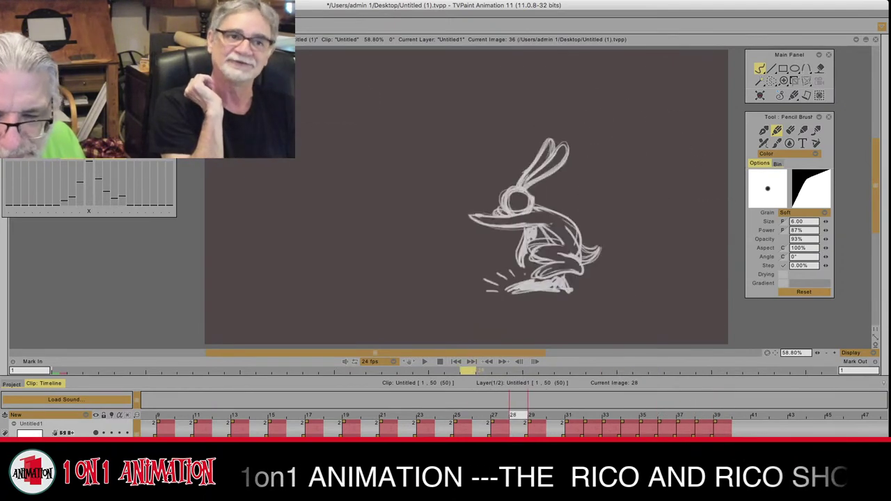
{"action": "key", "text": "Right"}
{"action": "key", "text": "Right"}
{"action": "key", "text": "Right"}
{"action": "key", "text": "Right"}
{"action": "key", "text": "Right"}
{"action": "key", "text": "Right"}
{"action": "key", "text": "Right"}
{"action": "key", "text": "Right"}
{"action": "key", "text": "Right"}
{"action": "key", "text": "Right"}
{"action": "key", "text": "Right"}
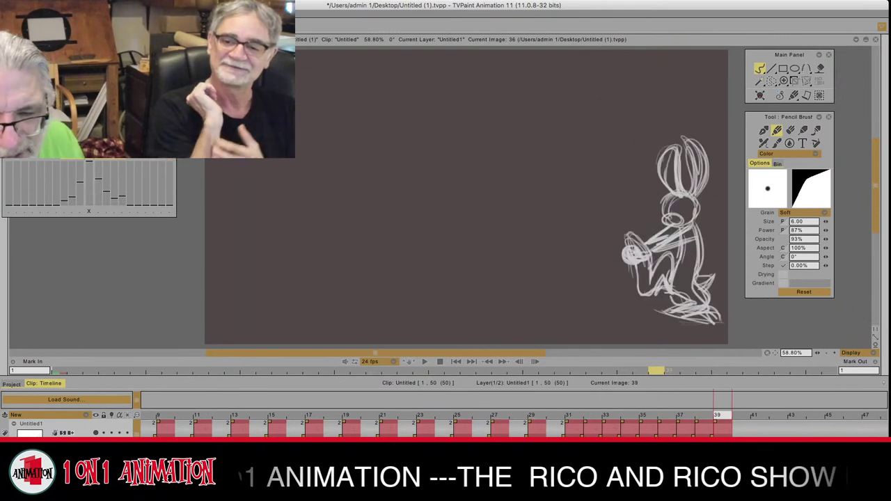
Step: Flip back to frame 20 and forward to frame 38 to examine the full hop from the first airborne pose
{"action": "key", "text": "Left"}
{"action": "key", "text": "Left"}
{"action": "key", "text": "Left"}
{"action": "key", "text": "Left"}
{"action": "key", "text": "Left"}
{"action": "key", "text": "Left"}
{"action": "key", "text": "Left"}
{"action": "key", "text": "Left"}
{"action": "key", "text": "Left"}
{"action": "key", "text": "Left"}
{"action": "key", "text": "Left"}
{"action": "key", "text": "Left"}
{"action": "key", "text": "Left"}
{"action": "key", "text": "Left"}
{"action": "key", "text": "Left"}
{"action": "key", "text": "Left"}
{"action": "key", "text": "Left"}
{"action": "key", "text": "Left"}
{"action": "key", "text": "Left"}
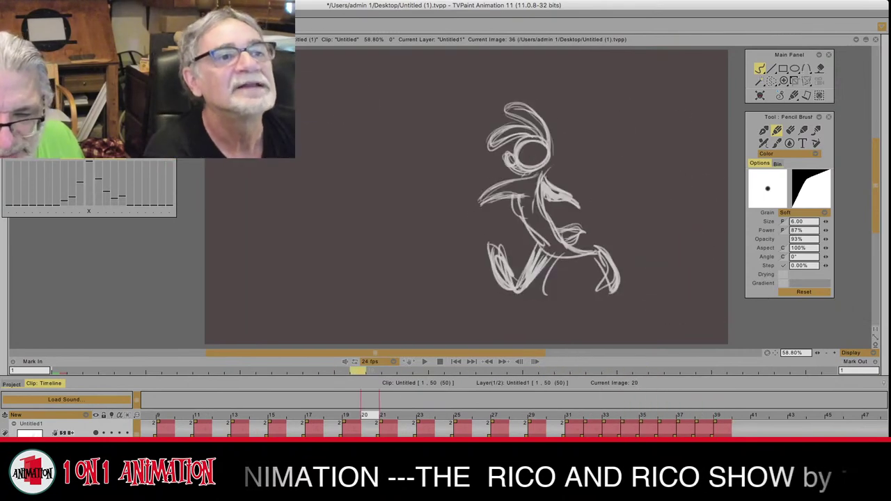
{"action": "key", "text": "Right"}
{"action": "key", "text": "Right"}
{"action": "key", "text": "Right"}
{"action": "key", "text": "Right"}
{"action": "key", "text": "Right"}
{"action": "key", "text": "Right"}
{"action": "key", "text": "Right"}
{"action": "key", "text": "Right"}
{"action": "key", "text": "Right"}
{"action": "key", "text": "Right"}
{"action": "key", "text": "Right"}
{"action": "key", "text": "Right"}
{"action": "key", "text": "Right"}
{"action": "key", "text": "Right"}
{"action": "key", "text": "Right"}
{"action": "key", "text": "Right"}
{"action": "key", "text": "Right"}
{"action": "key", "text": "Right"}
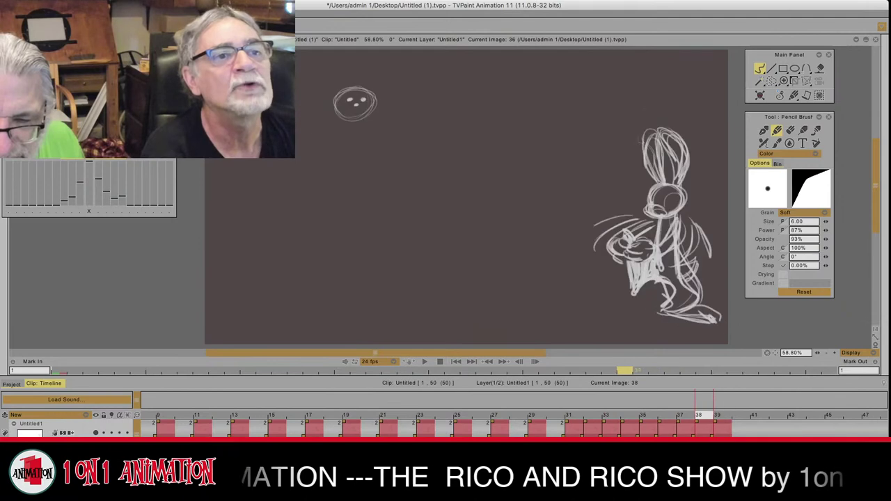
Step: Compare the landing drawings on frames 36 to 39 and flip back through the leap to frame 32
{"action": "key", "text": "Left"}
{"action": "key", "text": "Left"}
{"action": "key", "text": "Right"}
{"action": "key", "text": "Right"}
{"action": "key", "text": "Right"}
{"action": "key", "text": "Left"}
{"action": "key", "text": "Left"}
{"action": "key", "text": "Left"}
{"action": "key", "text": "Left"}
{"action": "key", "text": "Left"}
{"action": "key", "text": "Left"}
{"action": "key", "text": "Left"}
{"action": "key", "text": "Left"}
{"action": "key", "text": "Left"}
{"action": "key", "text": "Left"}
{"action": "key", "text": "Left"}
{"action": "key", "text": "Left"}
{"action": "key", "text": "Left"}
{"action": "key", "text": "Left"}
{"action": "key", "text": "Left"}
{"action": "key", "text": "Left"}
{"action": "key", "text": "Left"}
{"action": "key", "text": "Left"}
{"action": "key", "text": "Left"}
{"action": "key", "text": "Left"}
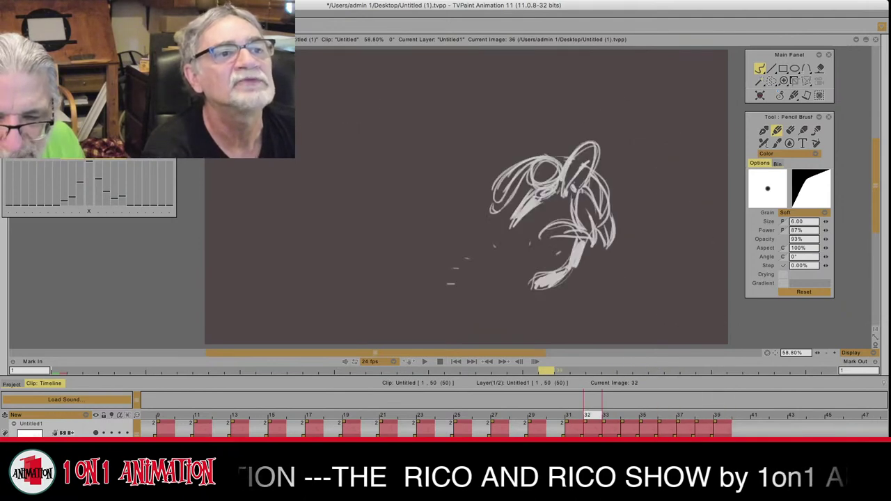
Step: Flip forward from frame 32 and compare the rabbit's leap and landing drawings around frames 36 to 38
{"action": "key", "text": "Right"}
{"action": "key", "text": "Right"}
{"action": "key", "text": "Right"}
{"action": "key", "text": "Right"}
{"action": "key", "text": "Right"}
{"action": "key", "text": "Right"}
{"action": "key", "text": "Right"}
{"action": "key", "text": "Right"}
{"action": "key", "text": "Right"}
{"action": "key", "text": "Right"}
{"action": "key", "text": "Right"}
{"action": "key", "text": "Right"}
{"action": "key", "text": "Right"}
{"action": "key", "text": "Right"}
{"action": "key", "text": "Right"}
{"action": "key", "text": "Right"}
{"action": "key", "text": "Right"}
{"action": "key", "text": "Right"}
{"action": "key", "text": "Right"}
{"action": "key", "text": "Right"}
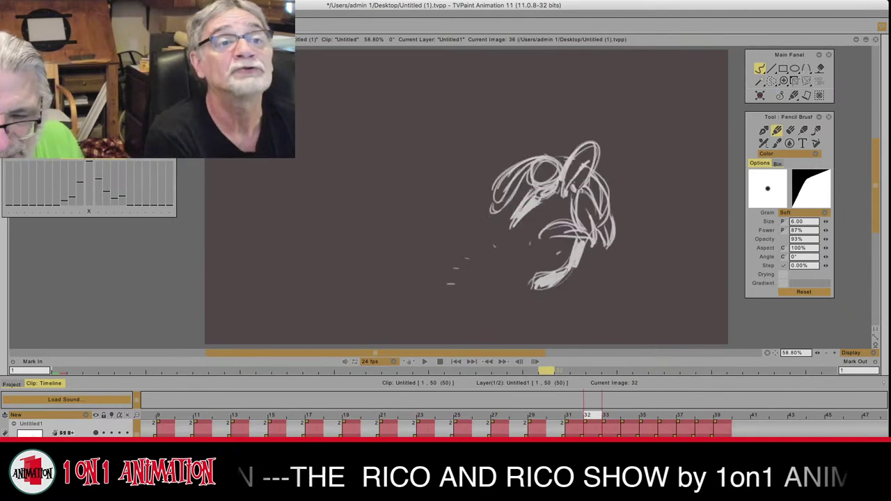
{"action": "key", "text": "Left"}
{"action": "key", "text": "Left"}
{"action": "key", "text": "Left"}
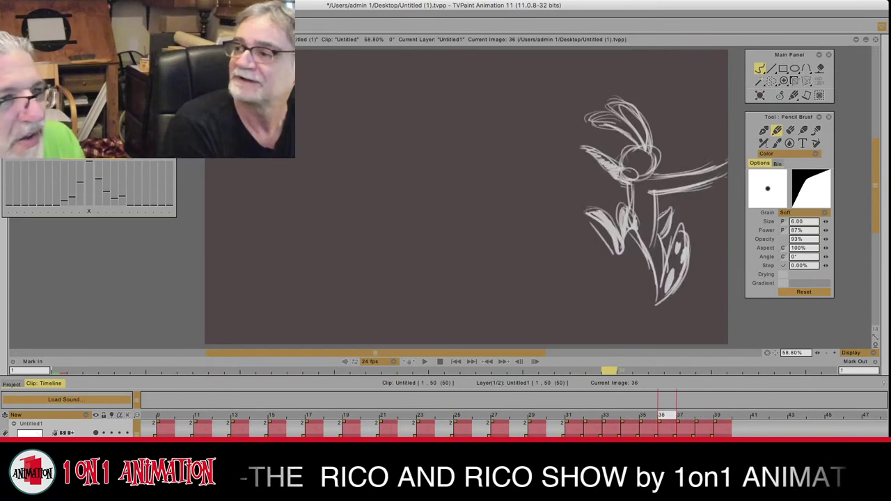
{"action": "key", "text": "Right"}
{"action": "key", "text": "Right"}
{"action": "key", "text": "Left"}
{"action": "key", "text": "Left"}
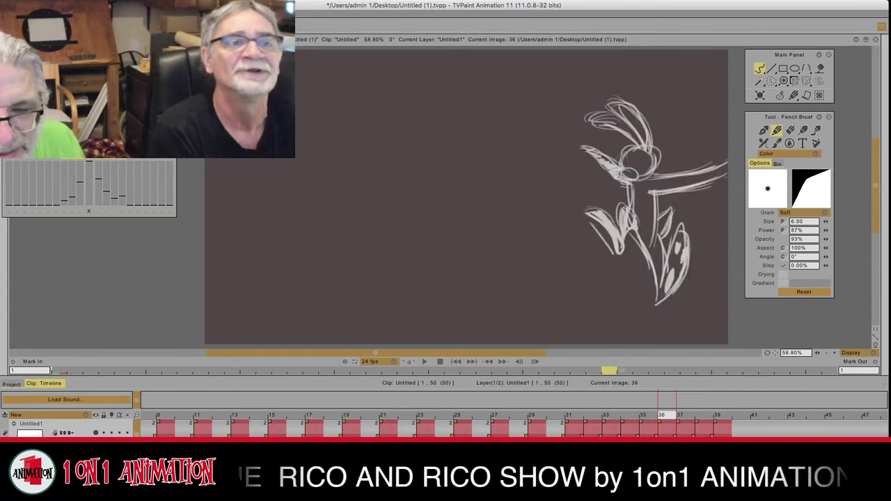
Step: Flip back from frame 36 to frame 22 and play the animation to review the hop's timing
{"action": "key", "text": "Left"}
{"action": "key", "text": "Left"}
{"action": "key", "text": "Left"}
{"action": "key", "text": "Left"}
{"action": "key", "text": "Left"}
{"action": "key", "text": "Left"}
{"action": "key", "text": "Left"}
{"action": "key", "text": "Left"}
{"action": "key", "text": "Left"}
{"action": "key", "text": "Left"}
{"action": "key", "text": "Left"}
{"action": "key", "text": "Left"}
{"action": "key", "text": "Left"}
{"action": "key", "text": "Left"}
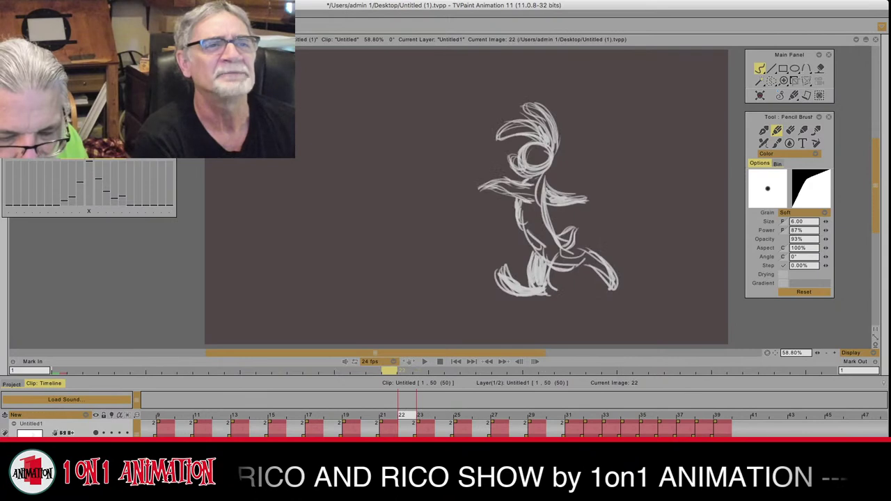
{"action": "key", "text": "Return"}
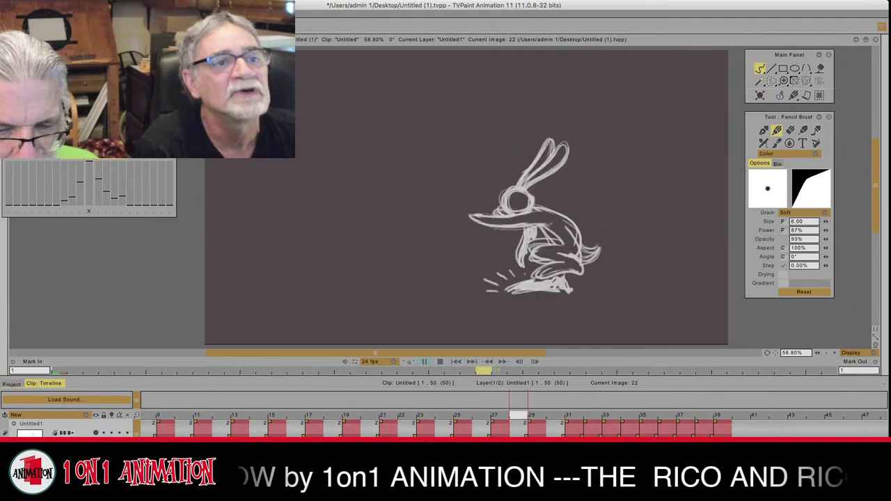
{"action": "key", "text": "Return"}
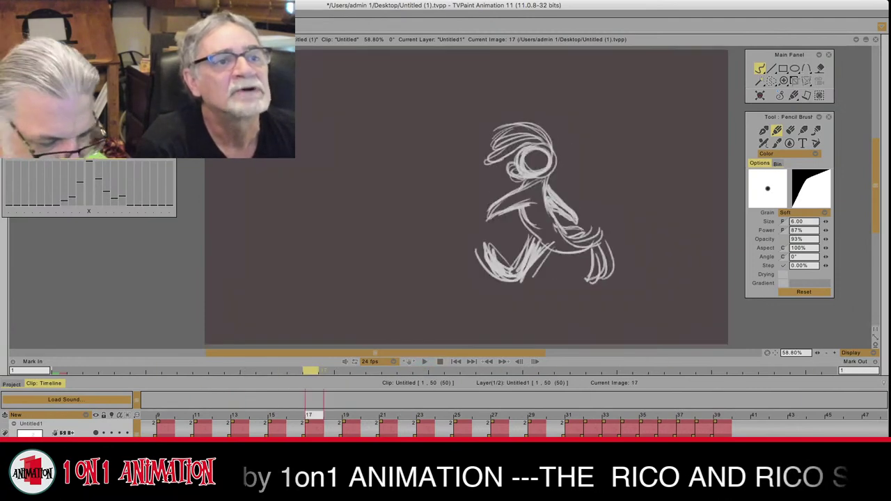
Step: Flip back from frame 17 to frame 1 to examine the opening drawings in reverse
{"action": "key", "text": "Left"}
{"action": "key", "text": "Left"}
{"action": "key", "text": "Left"}
{"action": "key", "text": "Left"}
{"action": "key", "text": "Left"}
{"action": "key", "text": "Left"}
{"action": "key", "text": "Left"}
{"action": "key", "text": "Left"}
{"action": "key", "text": "Left"}
{"action": "key", "text": "Left"}
{"action": "key", "text": "Left"}
{"action": "key", "text": "Left"}
{"action": "key", "text": "Left"}
{"action": "key", "text": "Left"}
{"action": "key", "text": "Left"}
{"action": "key", "text": "Left"}
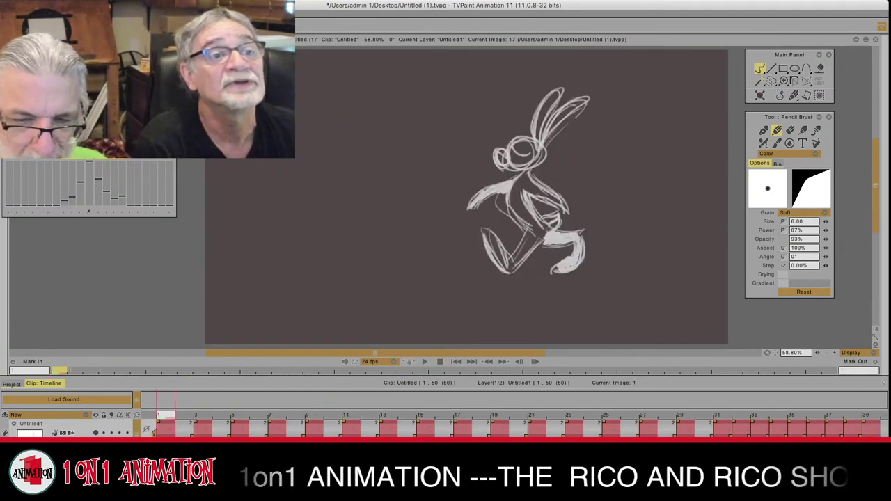
Step: Flip forward from frame 1 to frame 36 to examine the rabbit's whole movement, from opening pose through crouch and leap
{"action": "key", "text": "Right"}
{"action": "key", "text": "Right"}
{"action": "key", "text": "Right"}
{"action": "key", "text": "Right"}
{"action": "key", "text": "Right"}
{"action": "key", "text": "Right"}
{"action": "key", "text": "Right"}
{"action": "key", "text": "Right"}
{"action": "key", "text": "Right"}
{"action": "key", "text": "Right"}
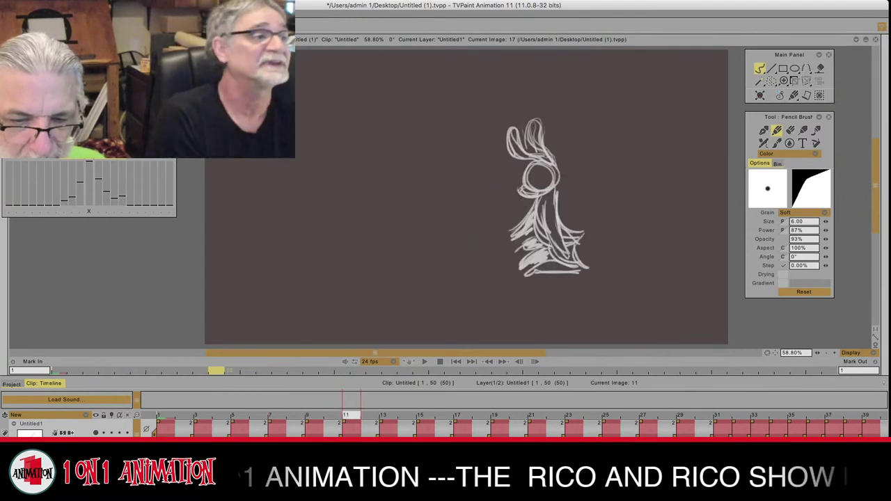
{"action": "key", "text": "Right"}
{"action": "key", "text": "Right"}
{"action": "key", "text": "Right"}
{"action": "key", "text": "Right"}
{"action": "key", "text": "Right"}
{"action": "key", "text": "Right"}
{"action": "key", "text": "Right"}
{"action": "key", "text": "Right"}
{"action": "key", "text": "Right"}
{"action": "key", "text": "Right"}
{"action": "key", "text": "Right"}
{"action": "key", "text": "Right"}
{"action": "key", "text": "Right"}
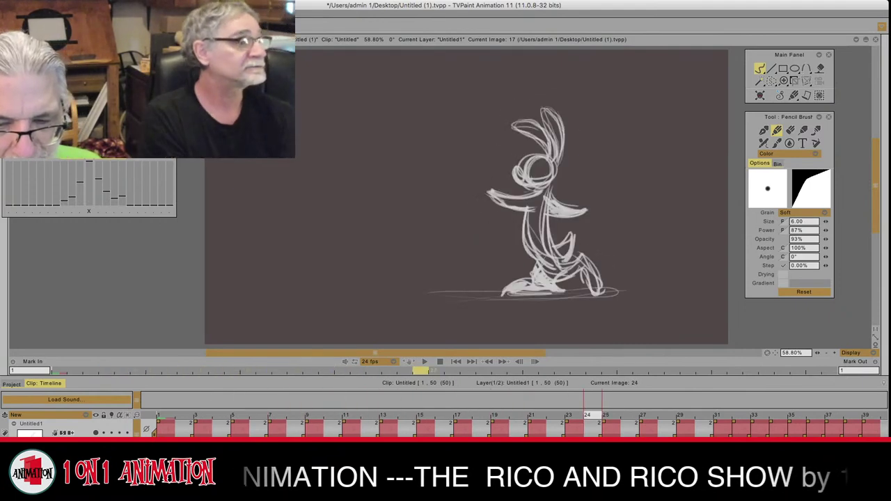
{"action": "key", "text": "Right"}
{"action": "key", "text": "Right"}
{"action": "key", "text": "Right"}
{"action": "key", "text": "Right"}
{"action": "key", "text": "Right"}
{"action": "key", "text": "Right"}
{"action": "key", "text": "Right"}
{"action": "key", "text": "Right"}
{"action": "key", "text": "Right"}
{"action": "key", "text": "Right"}
{"action": "key", "text": "Right"}
{"action": "key", "text": "Right"}
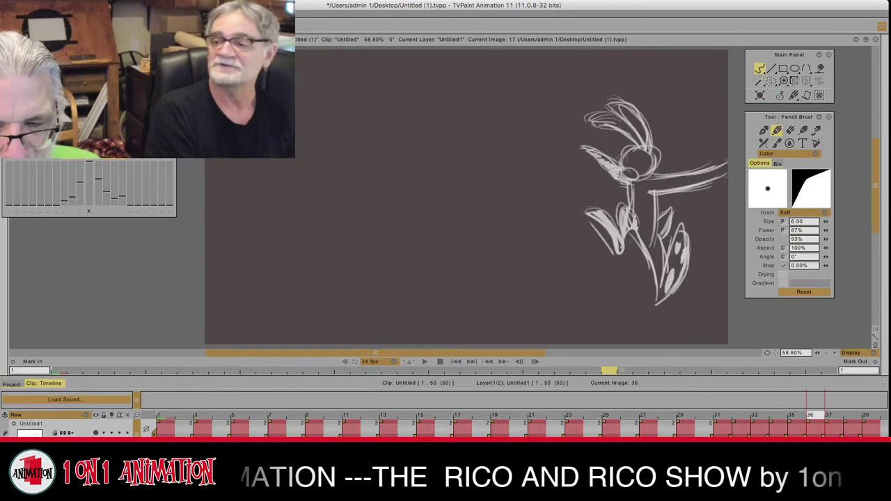
Step: Flip forward past the last drawings after frame 39 and return to frame 35 to examine the landing
{"action": "key", "text": "Right"}
{"action": "key", "text": "Right"}
{"action": "key", "text": "Right"}
{"action": "key", "text": "Right"}
{"action": "key", "text": "Right"}
{"action": "key", "text": "Right"}
{"action": "key", "text": "Right"}
{"action": "key", "text": "Right"}
{"action": "key", "text": "Right"}
{"action": "key", "text": "Right"}
{"action": "key", "text": "Right"}
{"action": "key", "text": "Left"}
{"action": "key", "text": "Left"}
{"action": "key", "text": "Left"}
{"action": "key", "text": "Left"}
{"action": "key", "text": "Left"}
{"action": "key", "text": "Left"}
{"action": "key", "text": "Left"}
{"action": "key", "text": "Left"}
{"action": "key", "text": "Left"}
{"action": "key", "text": "Left"}
{"action": "key", "text": "Left"}
{"action": "key", "text": "Left"}
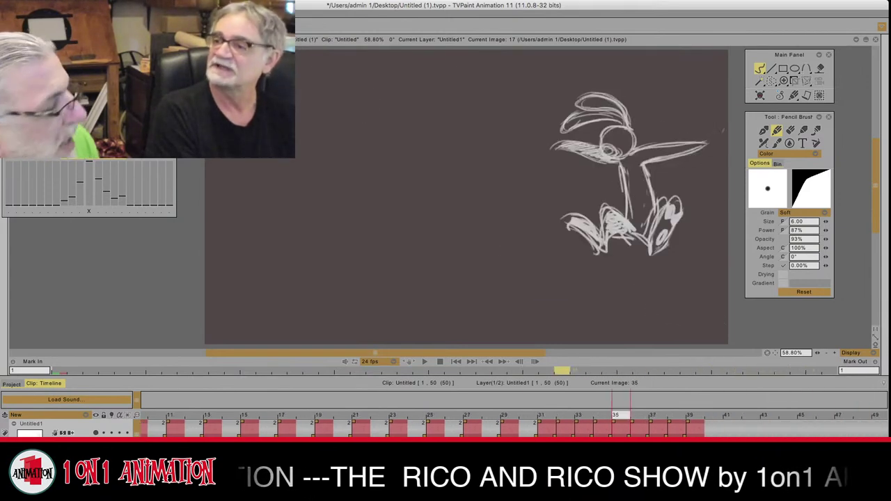
Step: Flip back from frame 35 through the leap and crouch, and forward to frame 18 to examine the earlier stride
{"action": "key", "text": "Left"}
{"action": "key", "text": "Left"}
{"action": "key", "text": "Left"}
{"action": "key", "text": "Left"}
{"action": "key", "text": "Left"}
{"action": "key", "text": "Left"}
{"action": "key", "text": "Left"}
{"action": "key", "text": "Left"}
{"action": "key", "text": "Left"}
{"action": "key", "text": "Left"}
{"action": "key", "text": "Left"}
{"action": "key", "text": "Left"}
{"action": "key", "text": "Left"}
{"action": "key", "text": "Left"}
{"action": "key", "text": "Left"}
{"action": "key", "text": "Left"}
{"action": "key", "text": "Left"}
{"action": "key", "text": "Left"}
{"action": "key", "text": "Left"}
{"action": "key", "text": "Left"}
{"action": "key", "text": "Right"}
{"action": "key", "text": "Right"}
{"action": "key", "text": "Right"}
{"action": "key", "text": "Right"}
{"action": "key", "text": "Right"}
{"action": "key", "text": "Right"}
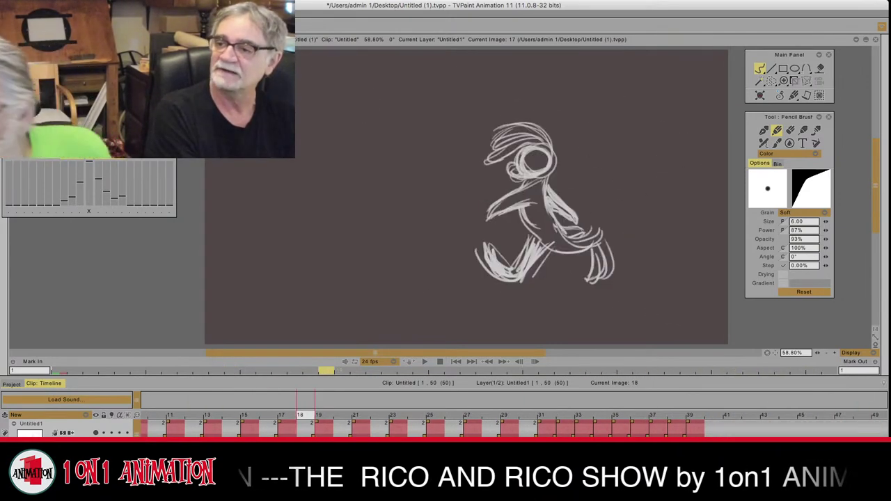